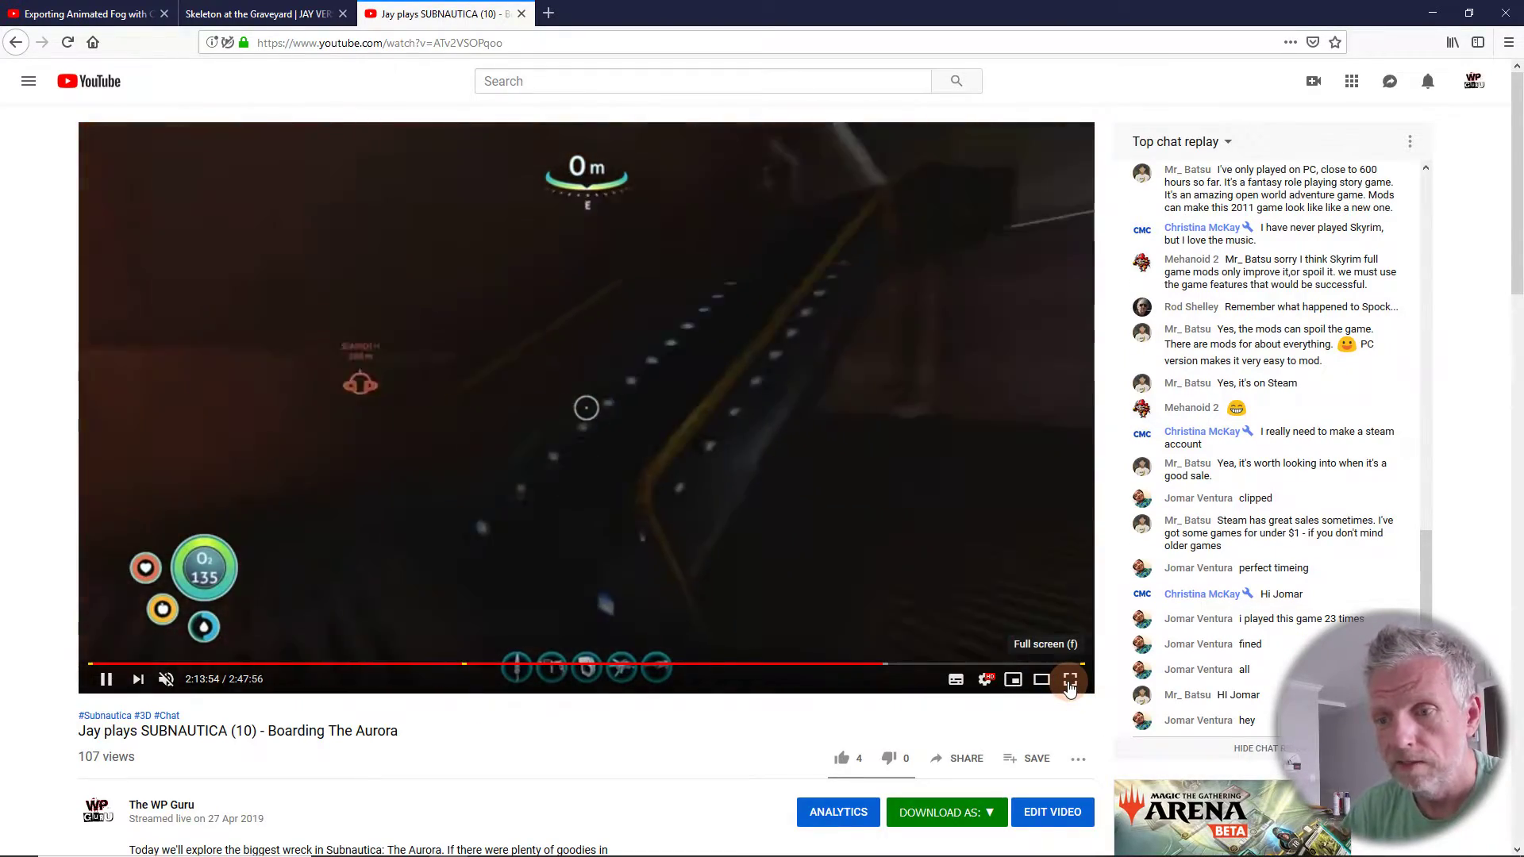
# - Watch the Subnautica gameplay video in full screen
pyautogui.click(1070, 681)
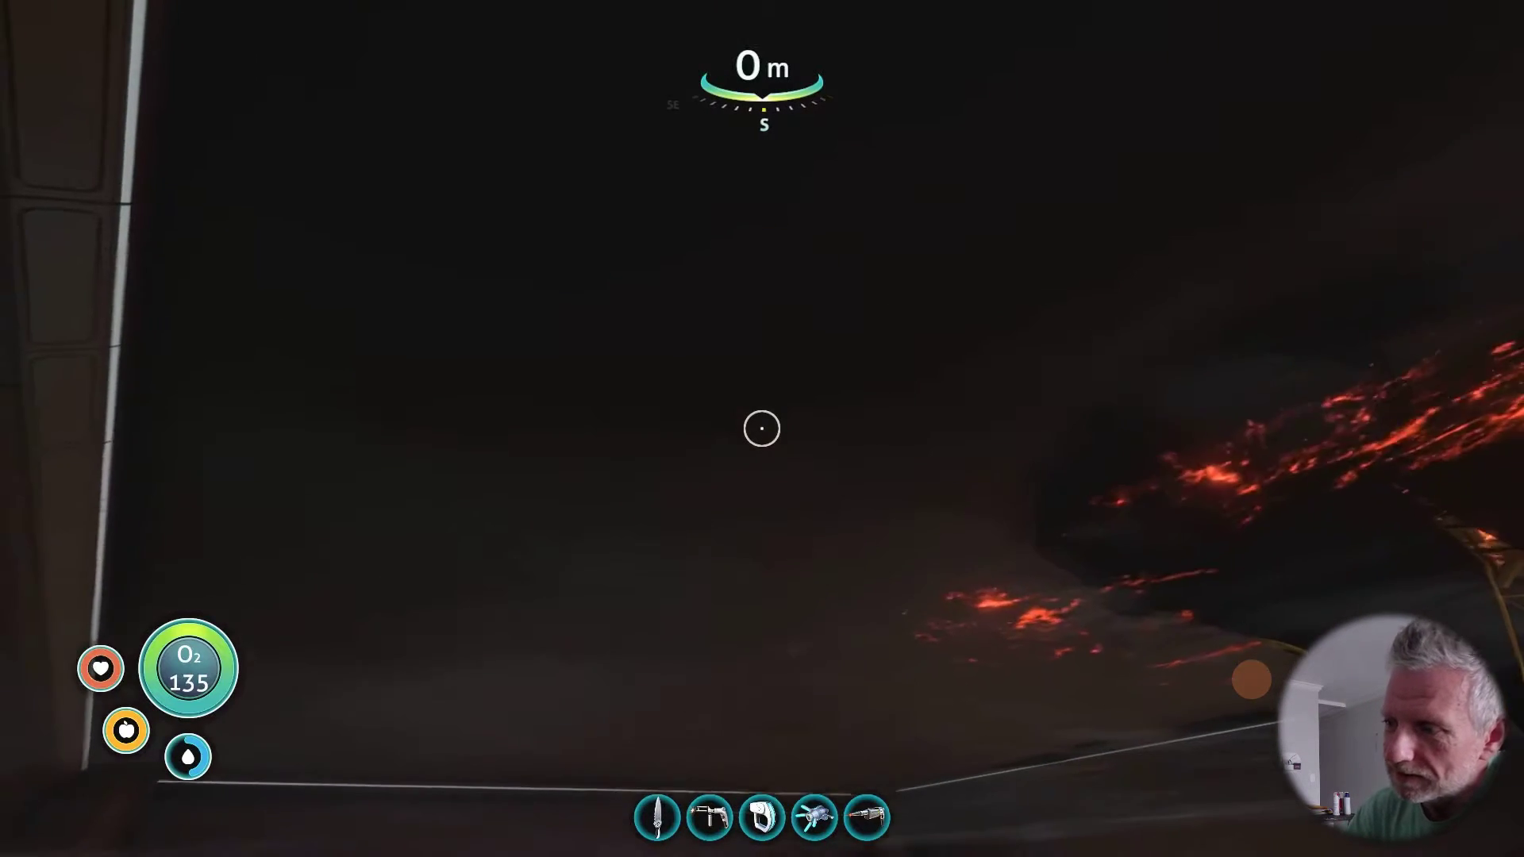
pyautogui.moveTo(1022, 518)
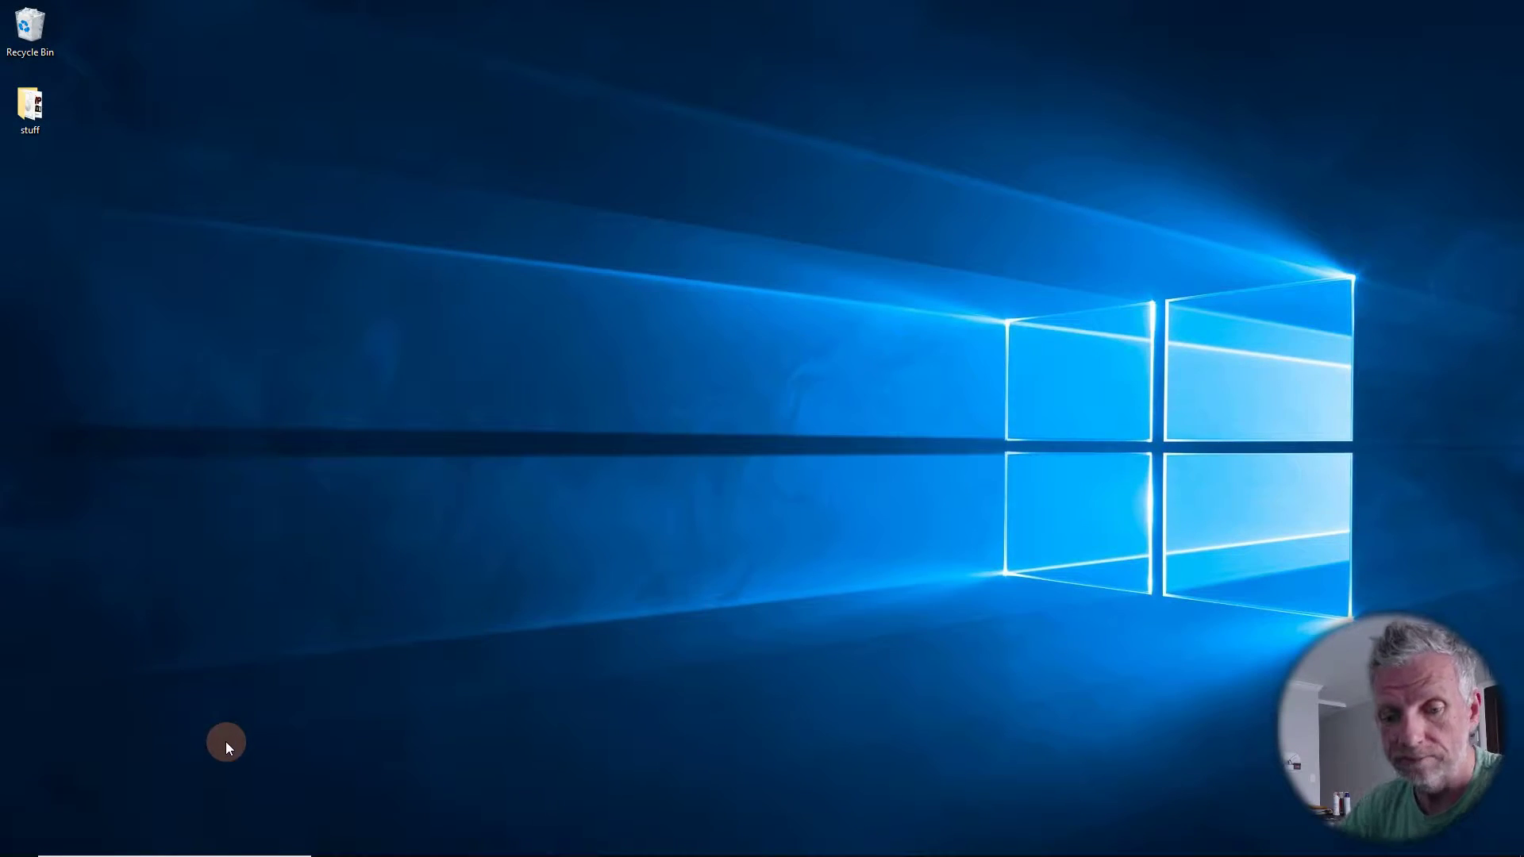
# - Launch Carrara 8.5 Pro (64-bit) from the desktop
pyautogui.click(19, 841)
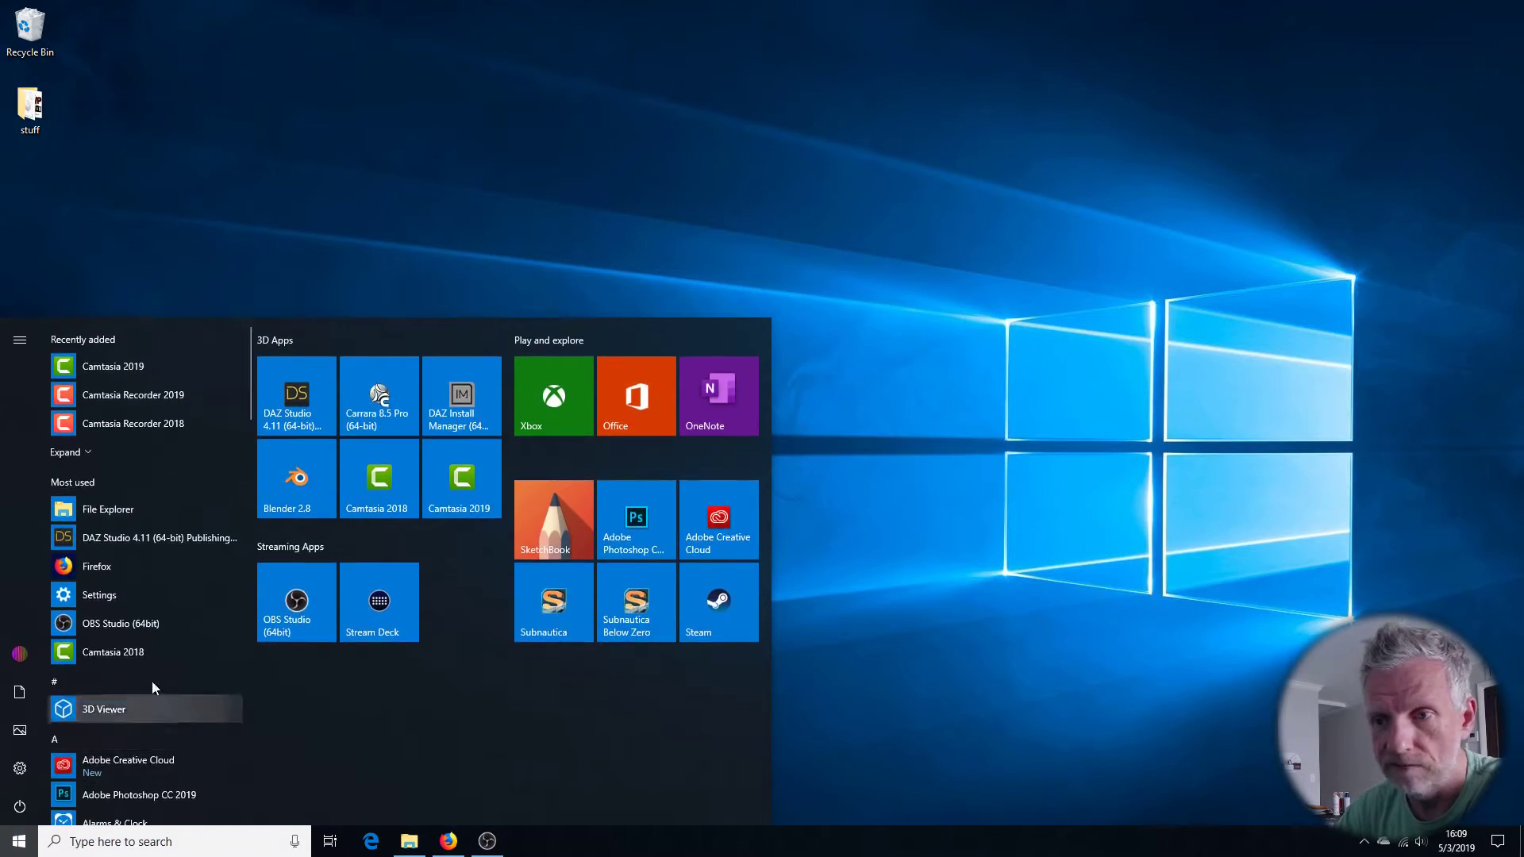
pyautogui.click(389, 401)
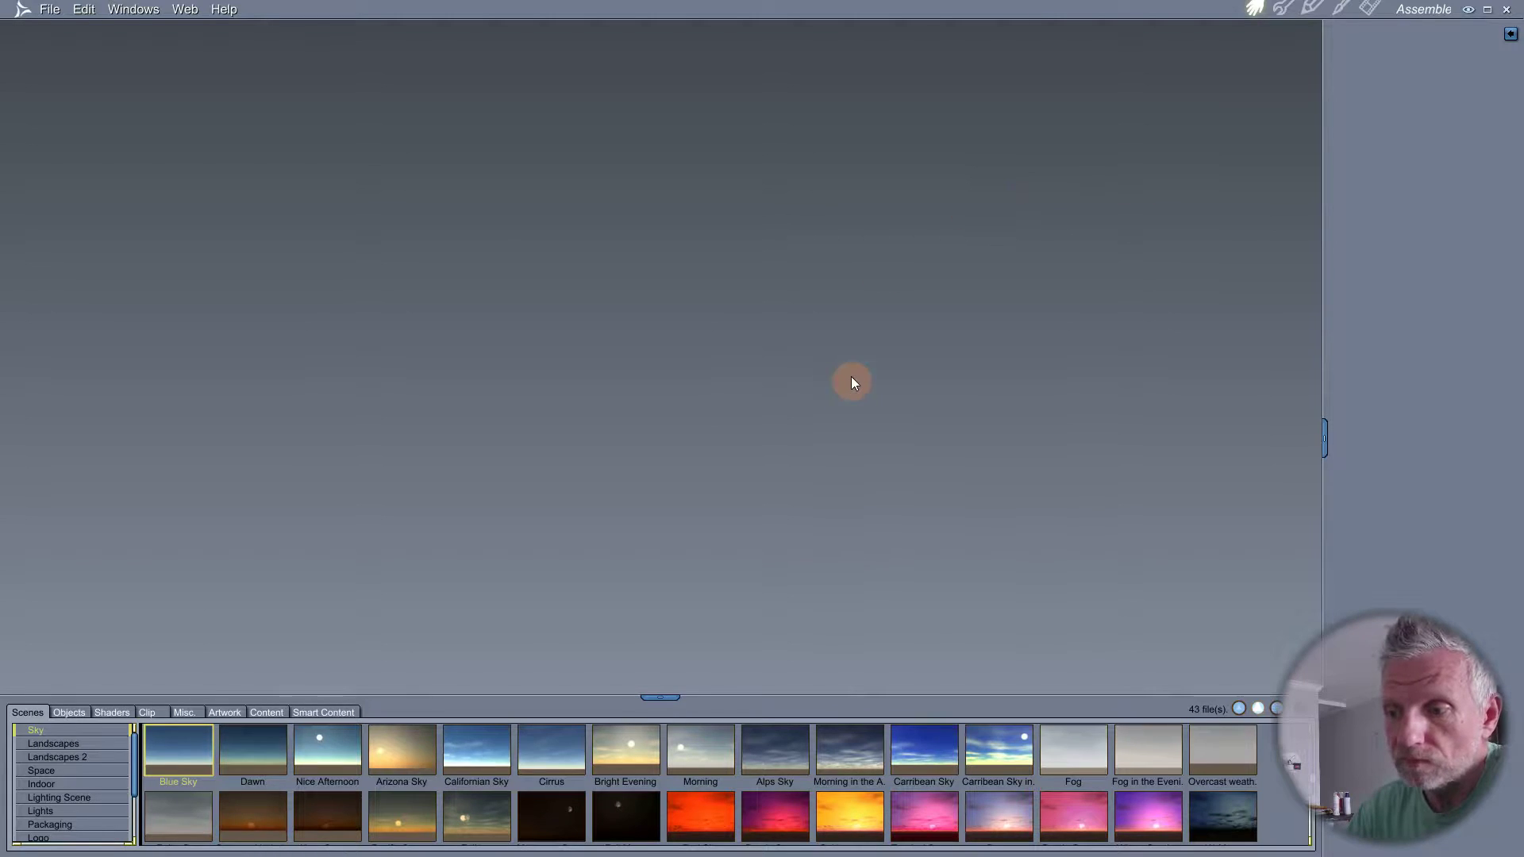
# - Enlarge the content browser and look through the scene presets from Landscapes to Packaging, including Landscapes 2, Space, Indoor, Lighting Scene and Lights
pyautogui.moveTo(684, 695); pyautogui.dragTo(677, 616)
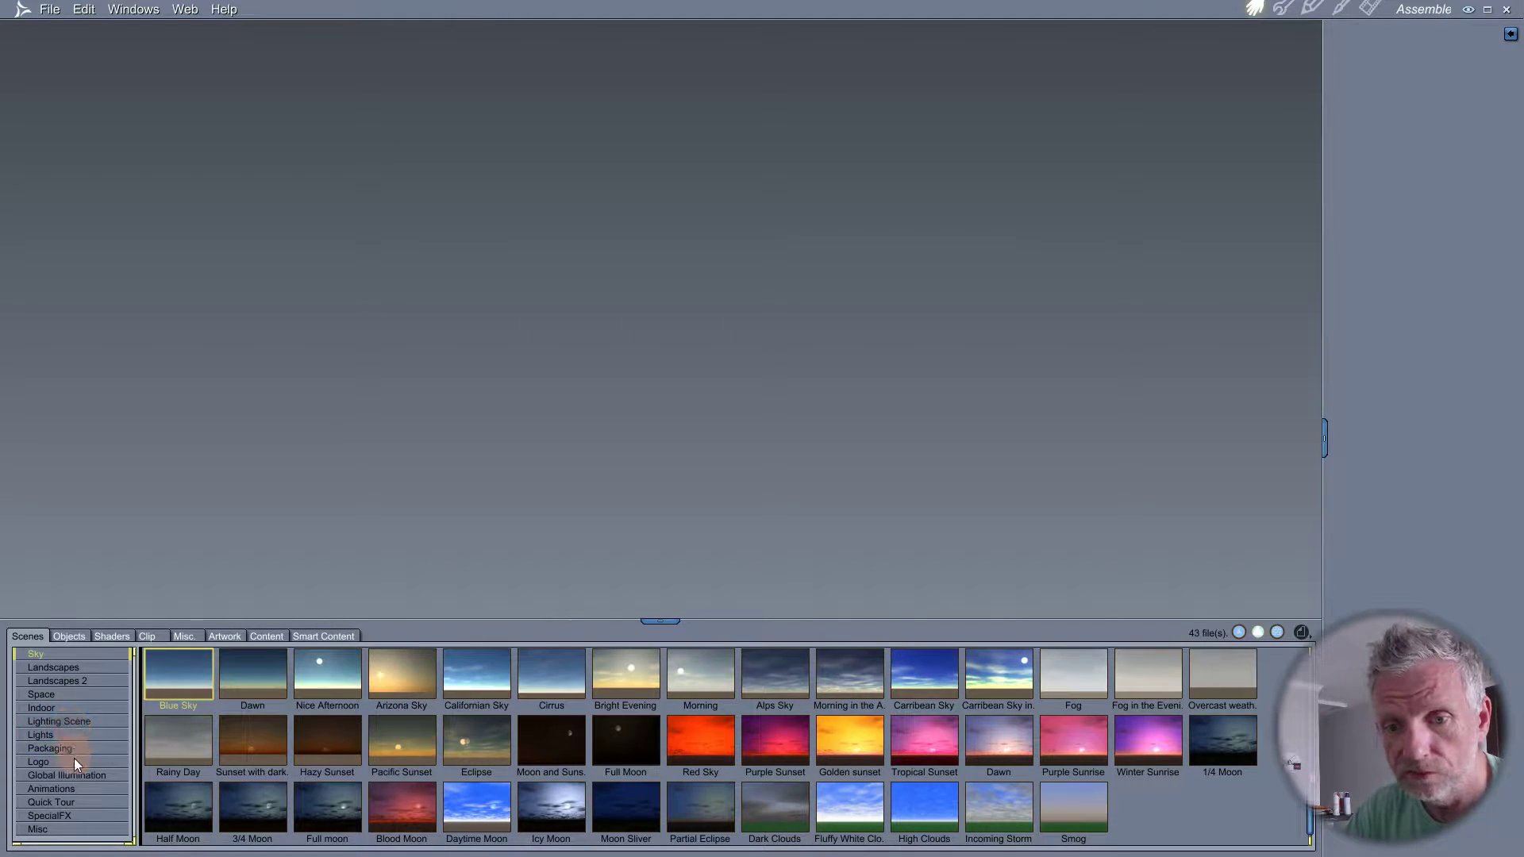
pyautogui.click(73, 668)
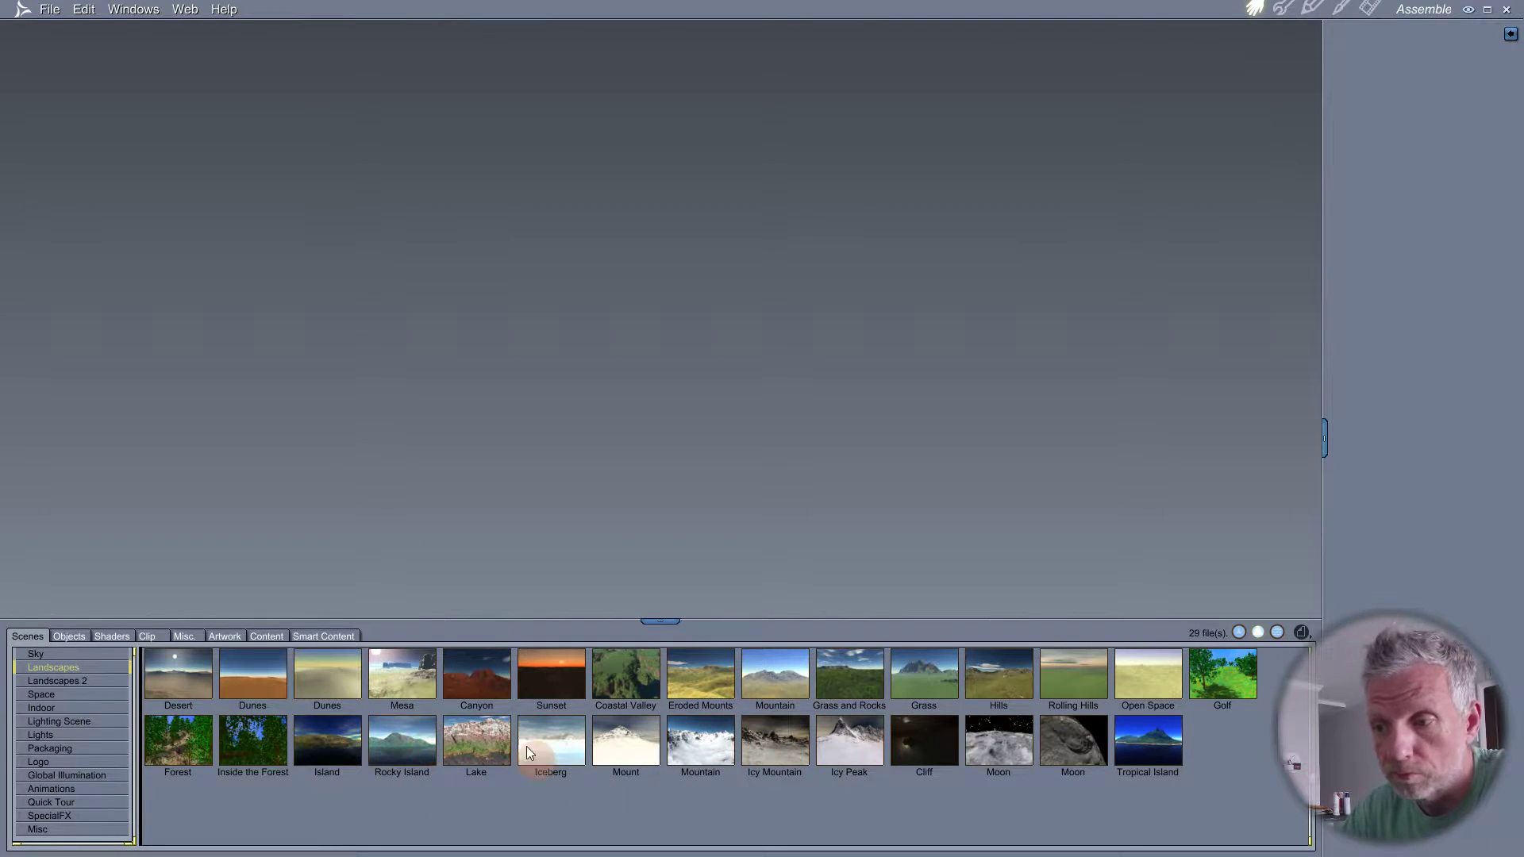
pyautogui.click(86, 681)
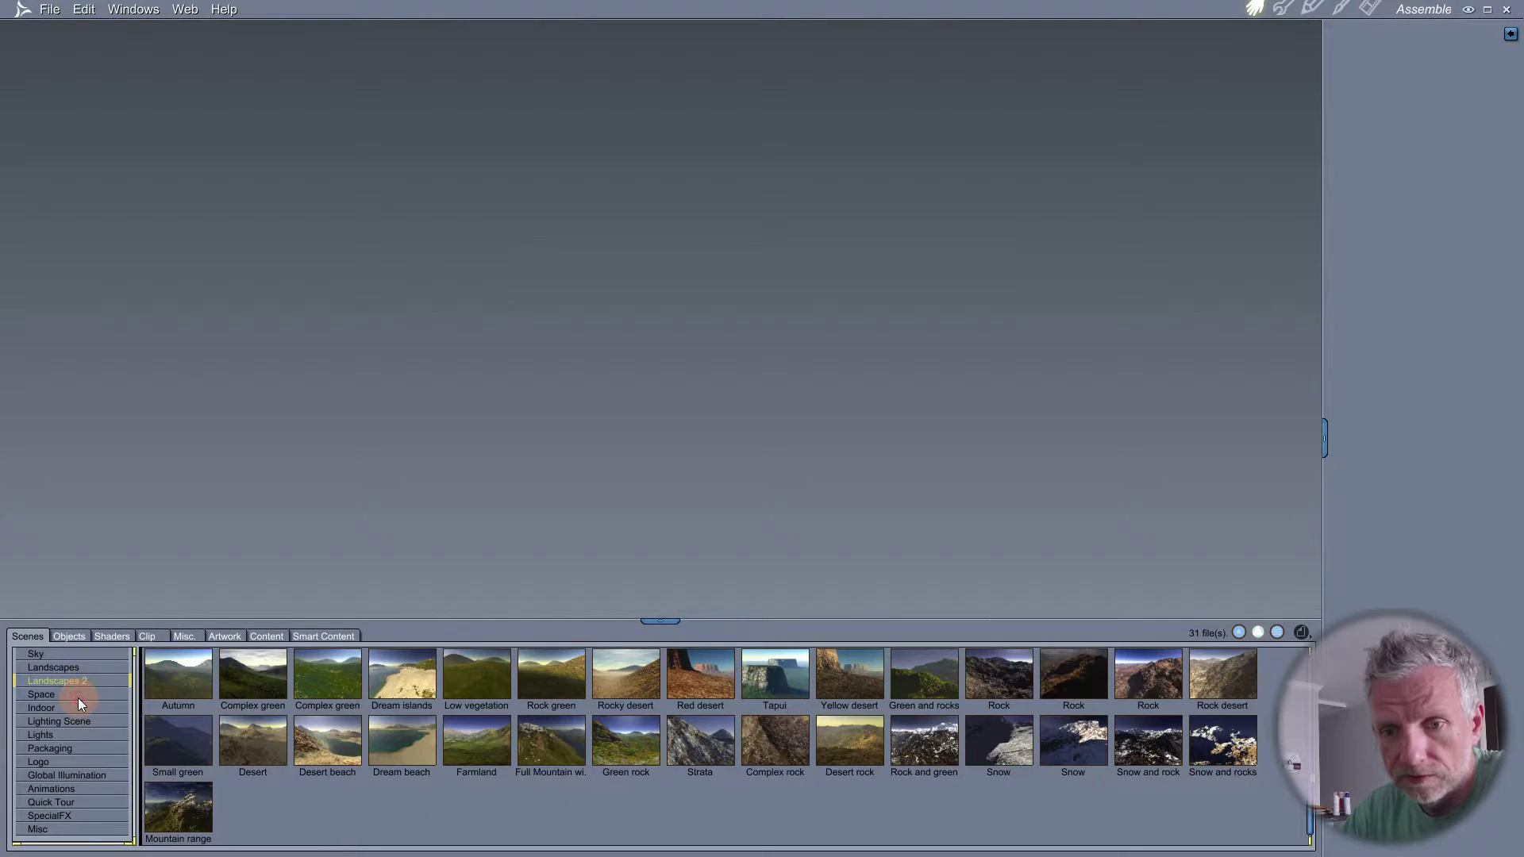
pyautogui.click(78, 696)
pyautogui.click(80, 710)
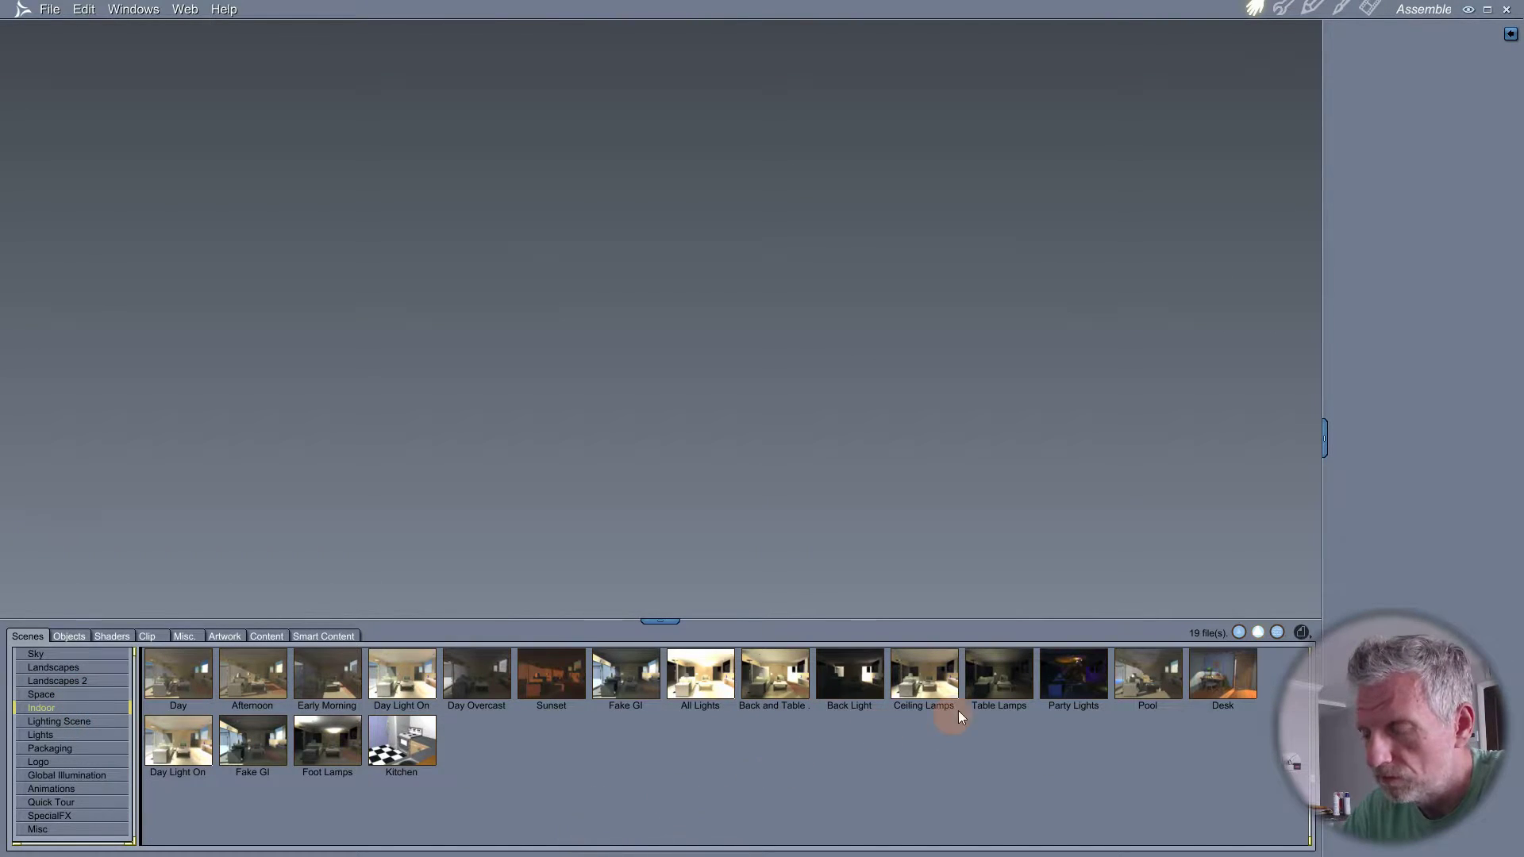
pyautogui.click(90, 722)
pyautogui.click(91, 735)
pyautogui.click(98, 749)
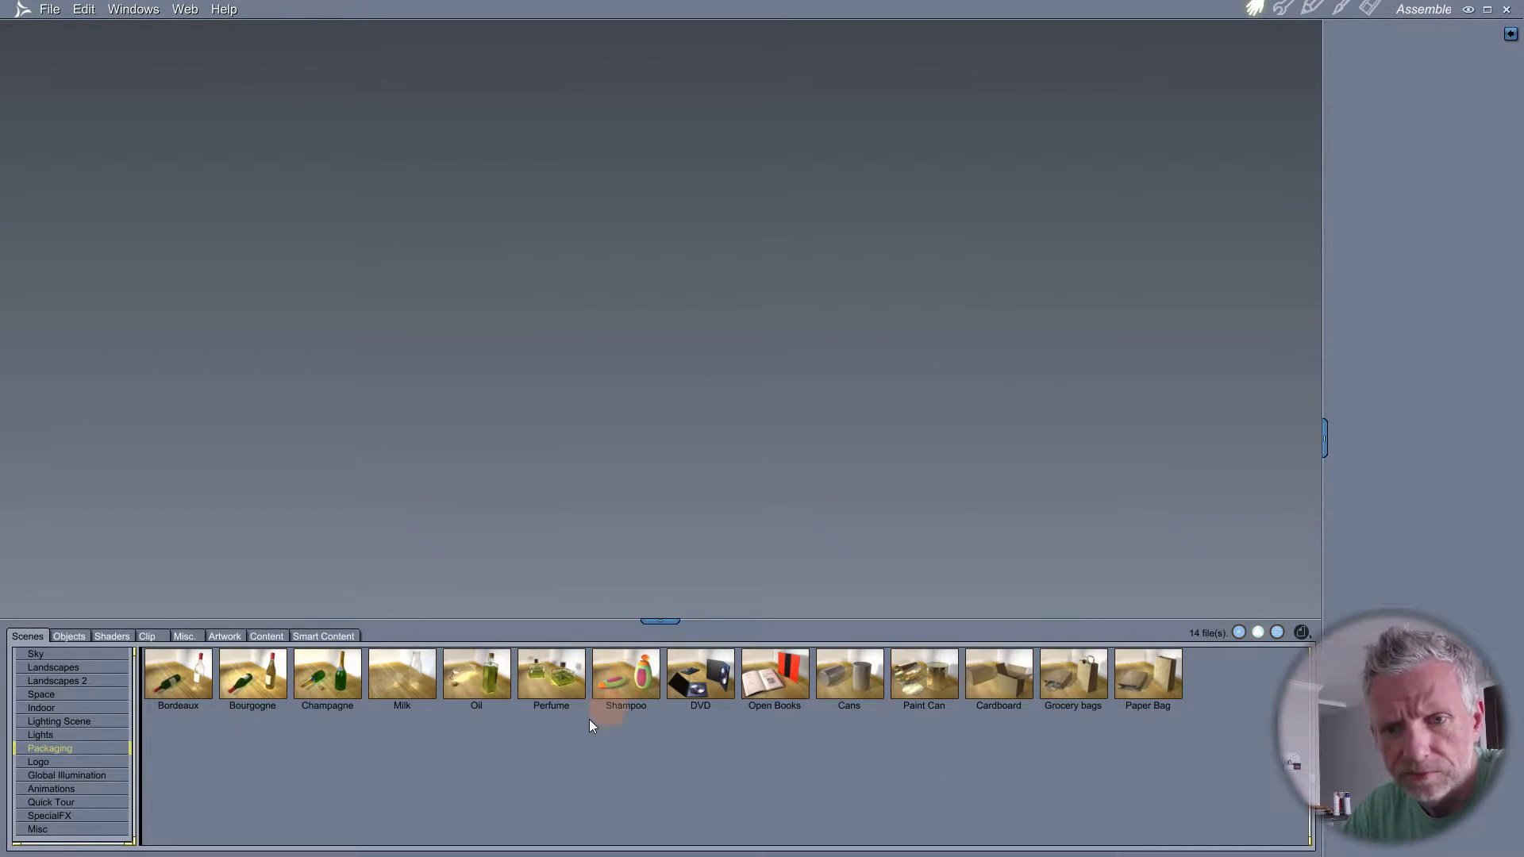
# - Browse the landscape object categories and open the Tropical Island terrain from the Ocean category
pyautogui.click(65, 635)
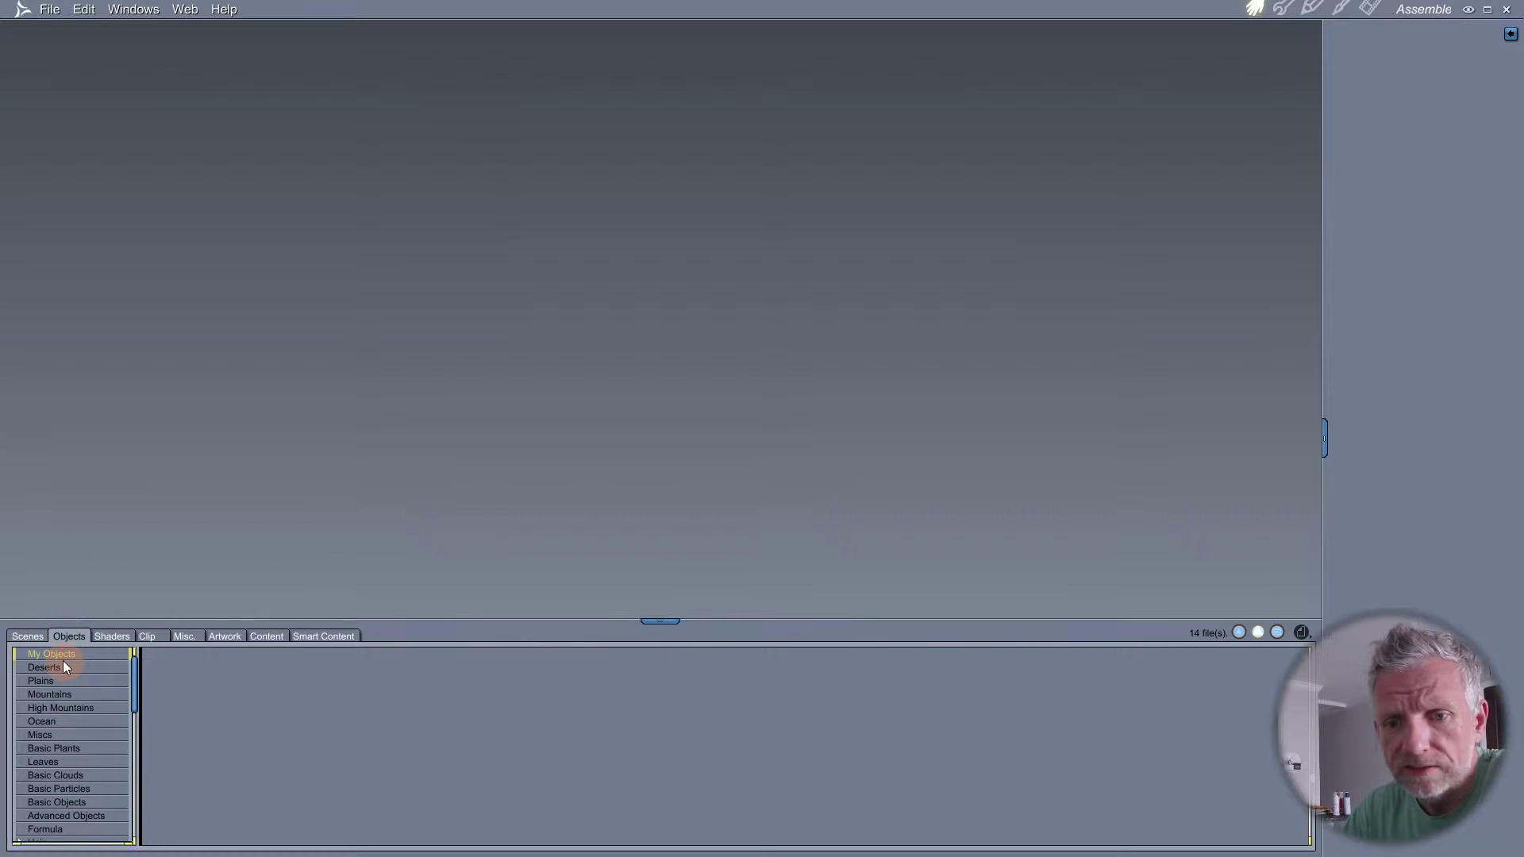
pyautogui.click(62, 667)
pyautogui.click(84, 693)
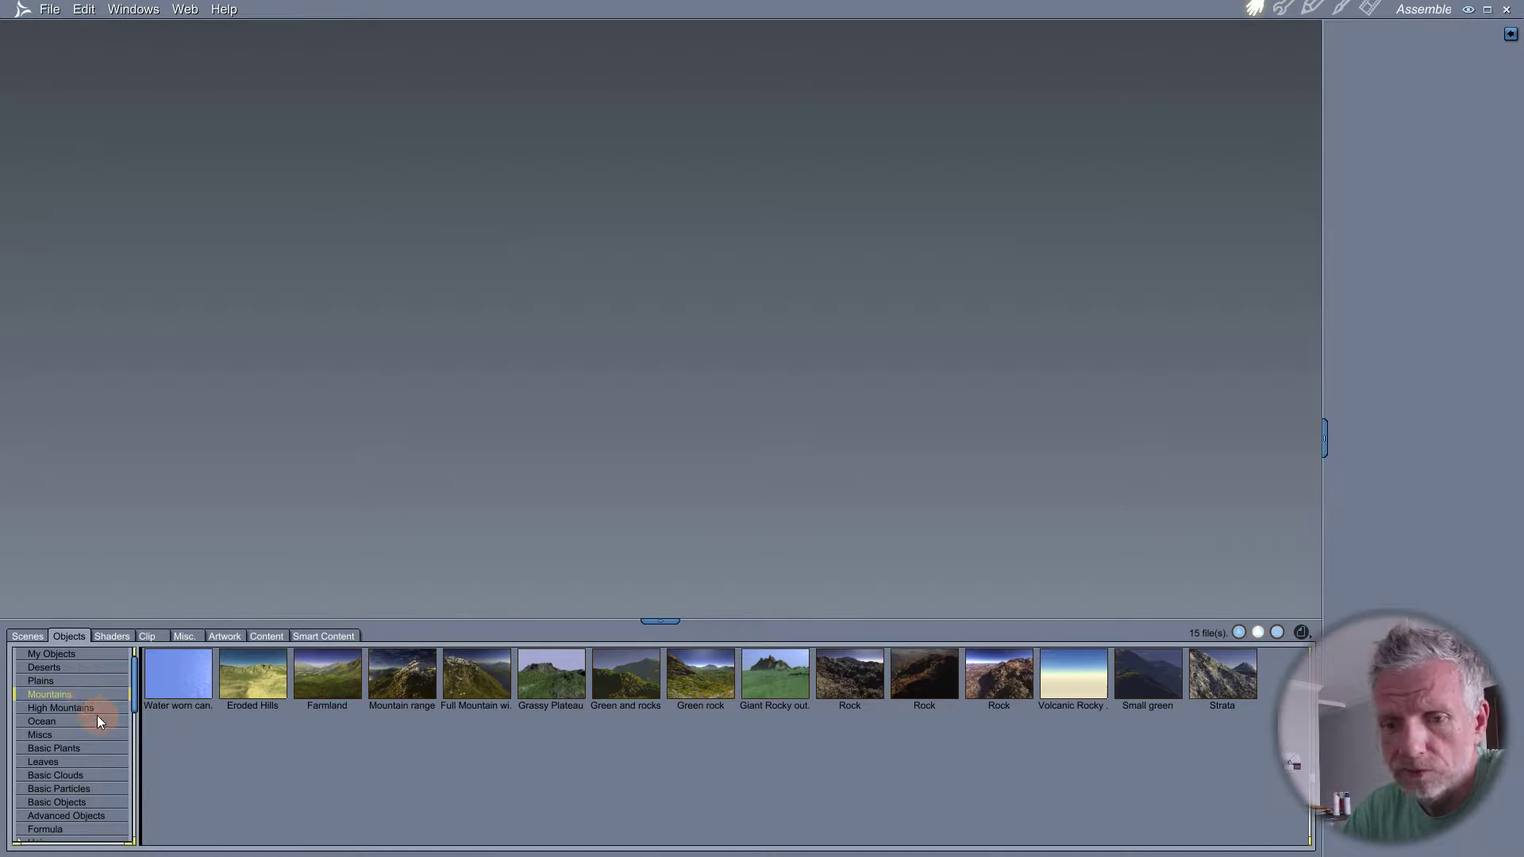
pyautogui.click(97, 709)
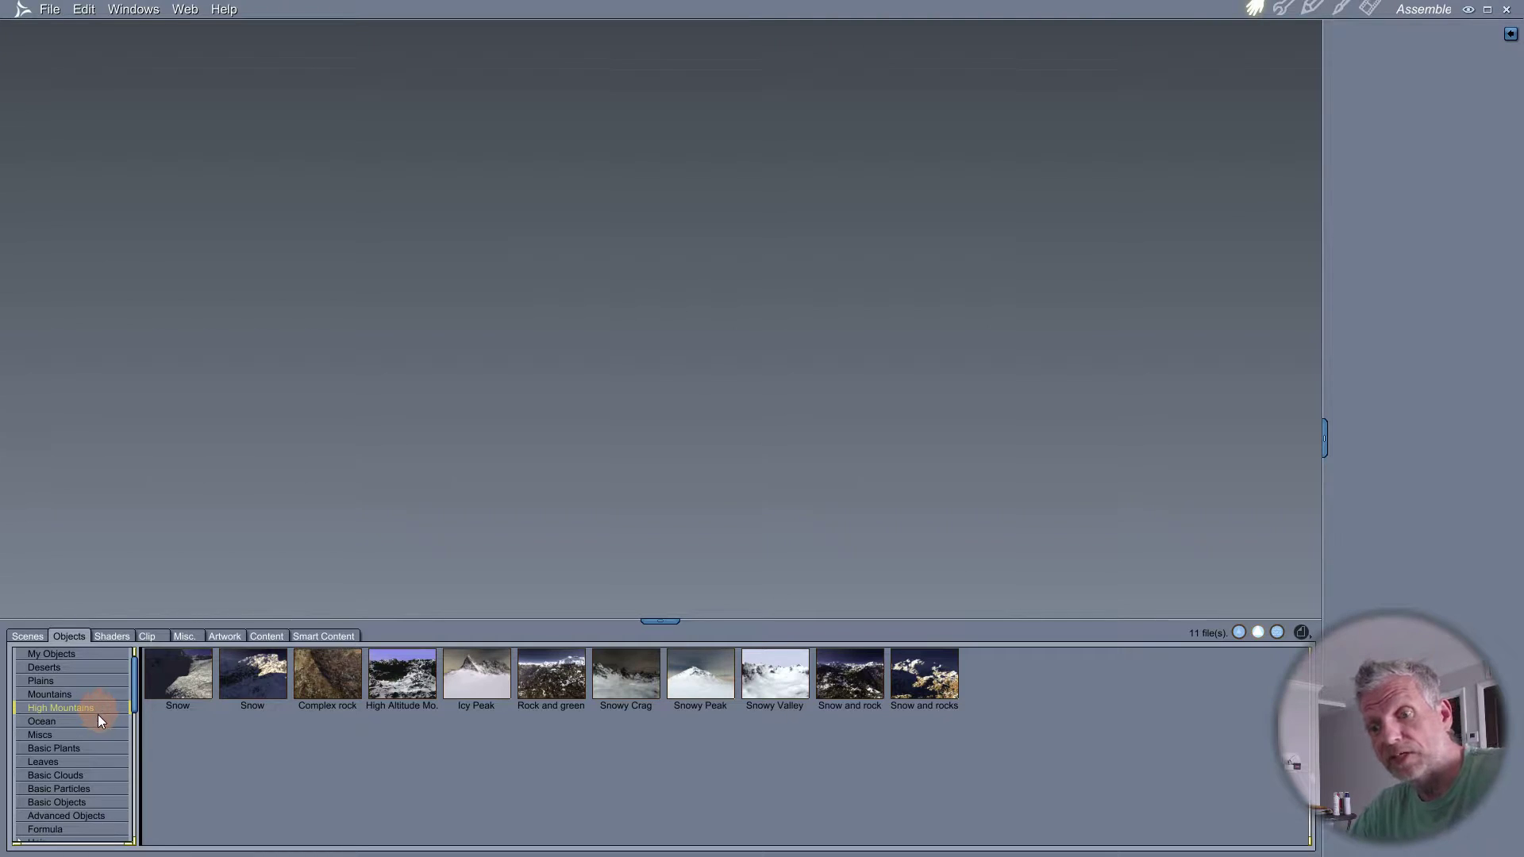
pyautogui.click(97, 722)
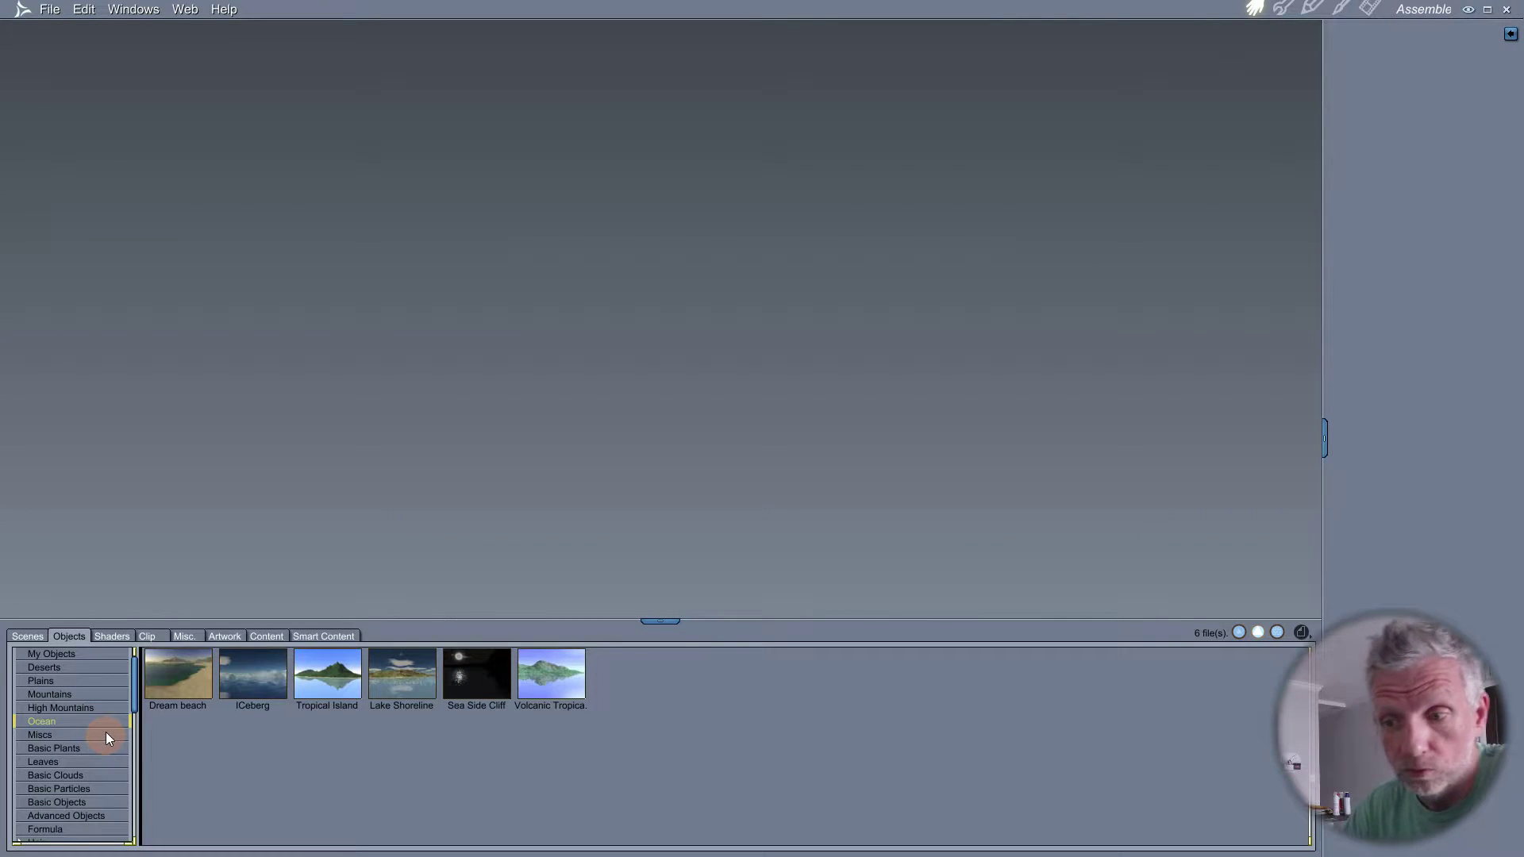
pyautogui.doubleClick(336, 672)
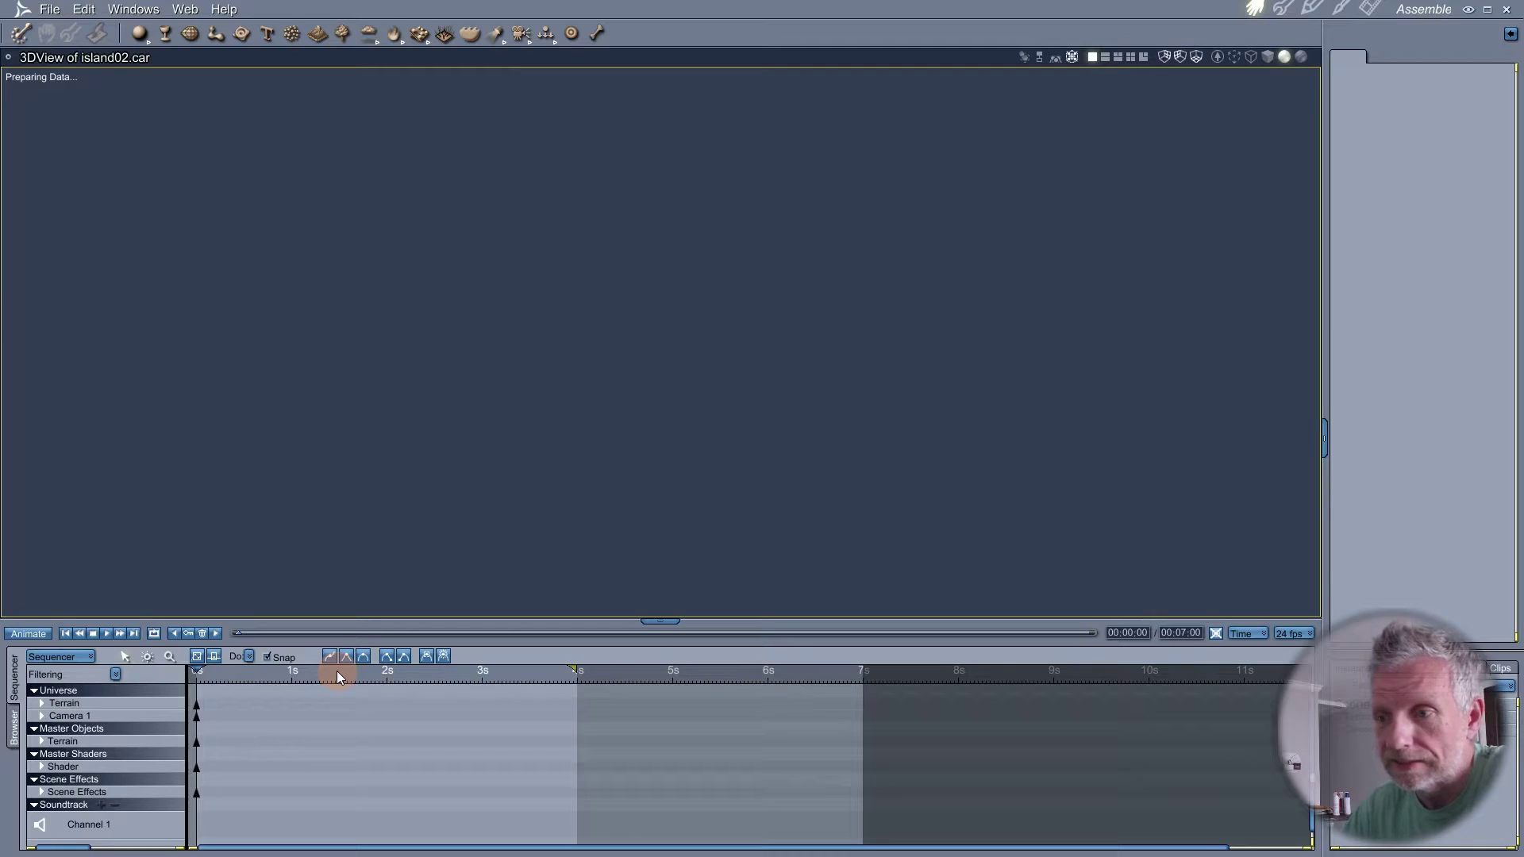
# - Examine the island terrain's peaks and slopes up close and frame the whole island from a low angle
pyautogui.click(464, 310)
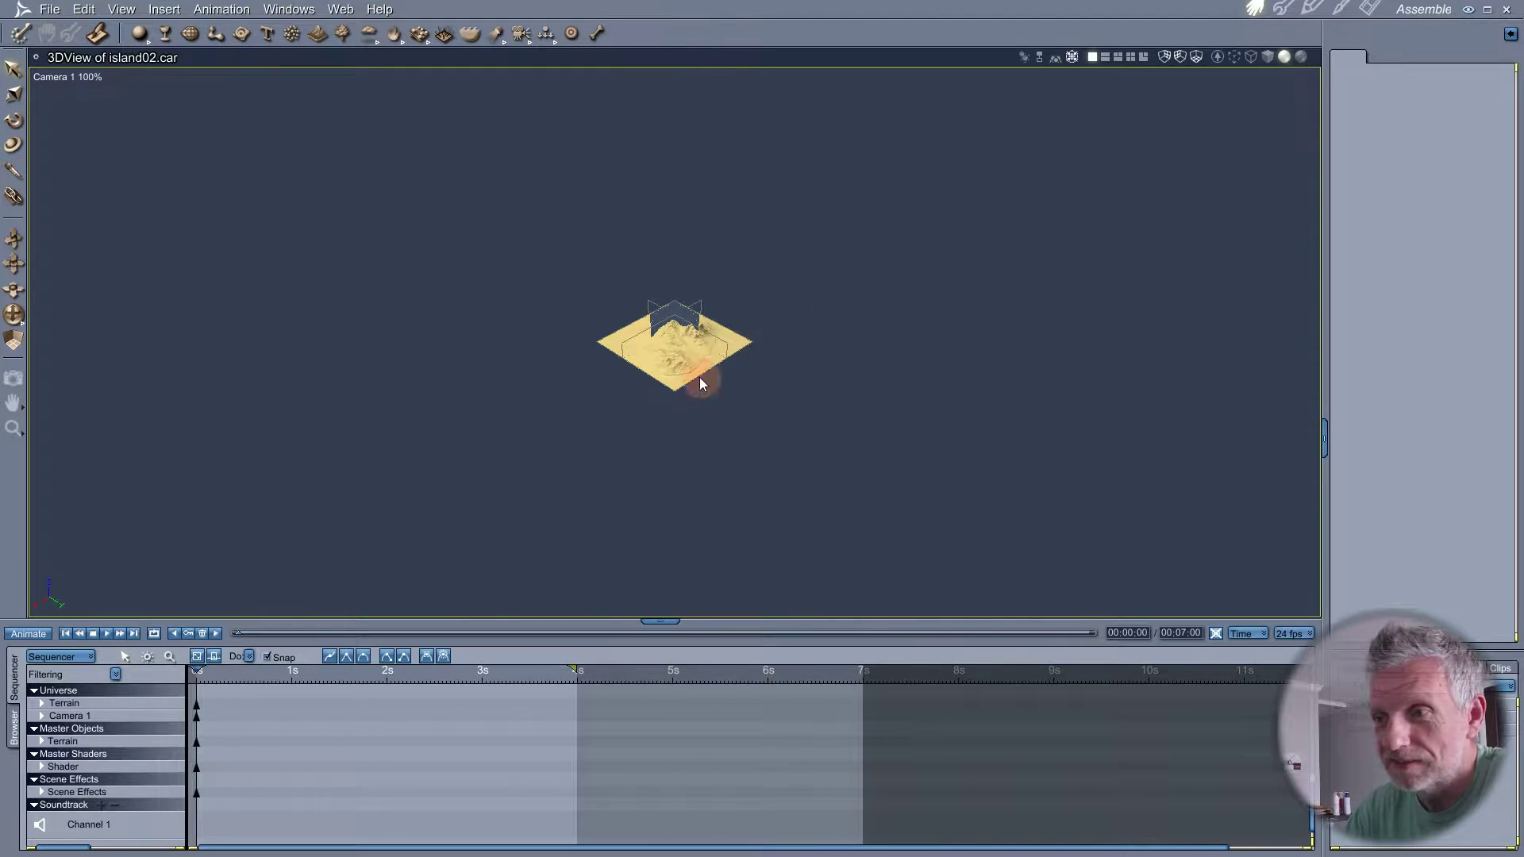
pyautogui.scroll(10, 699, 373)
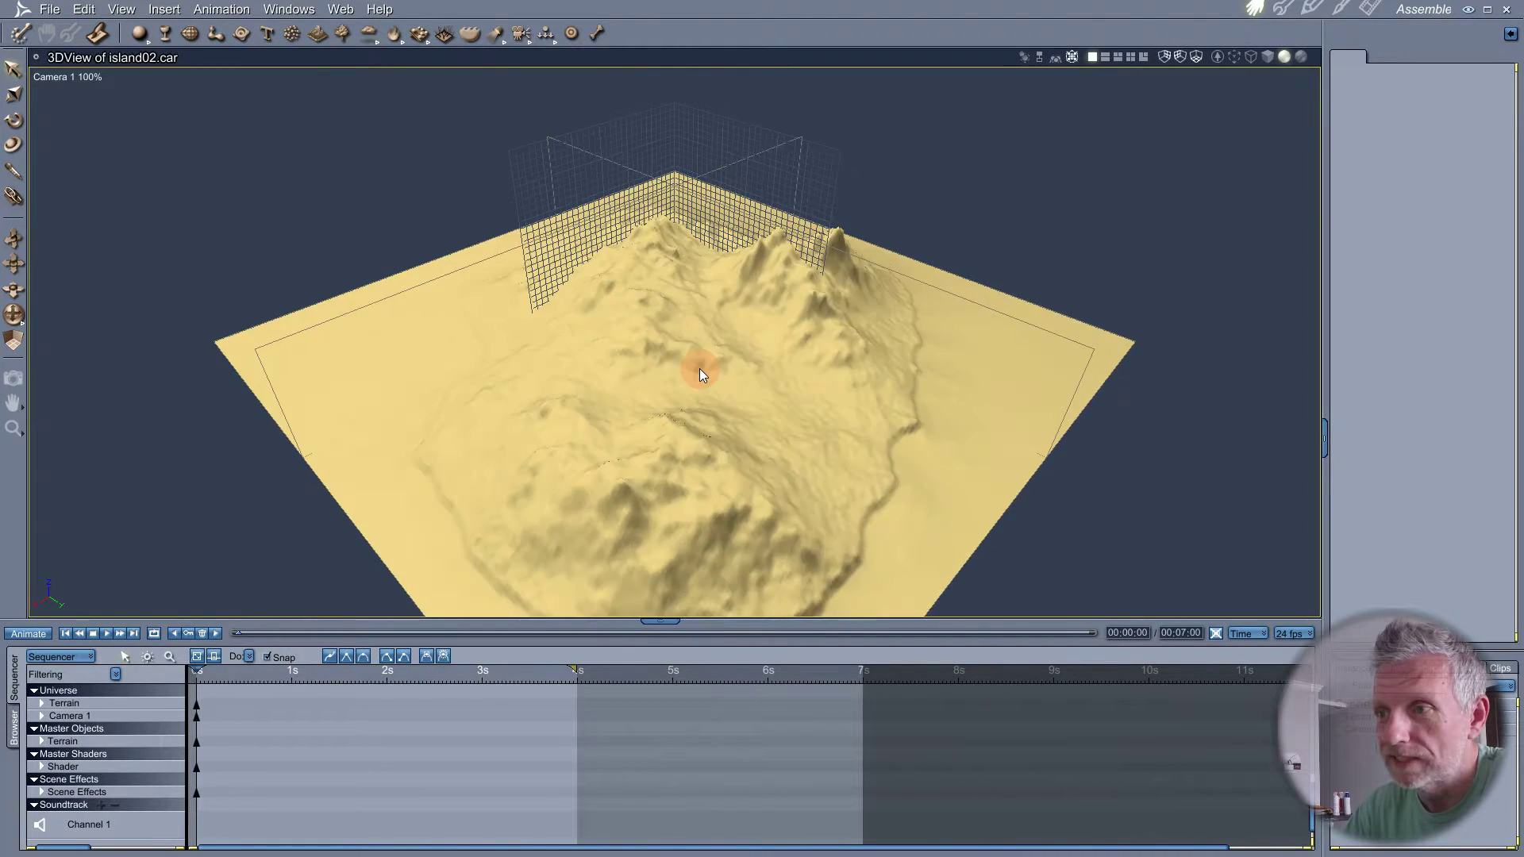
pyautogui.scroll(-7, 698, 368)
pyautogui.scroll(5, 699, 368)
pyautogui.moveTo(717, 398); pyautogui.dragTo(678, 386, button='middle')
pyautogui.scroll(-4, 683, 386)
pyautogui.scroll(8, 683, 386)
pyautogui.scroll(-2, 683, 386)
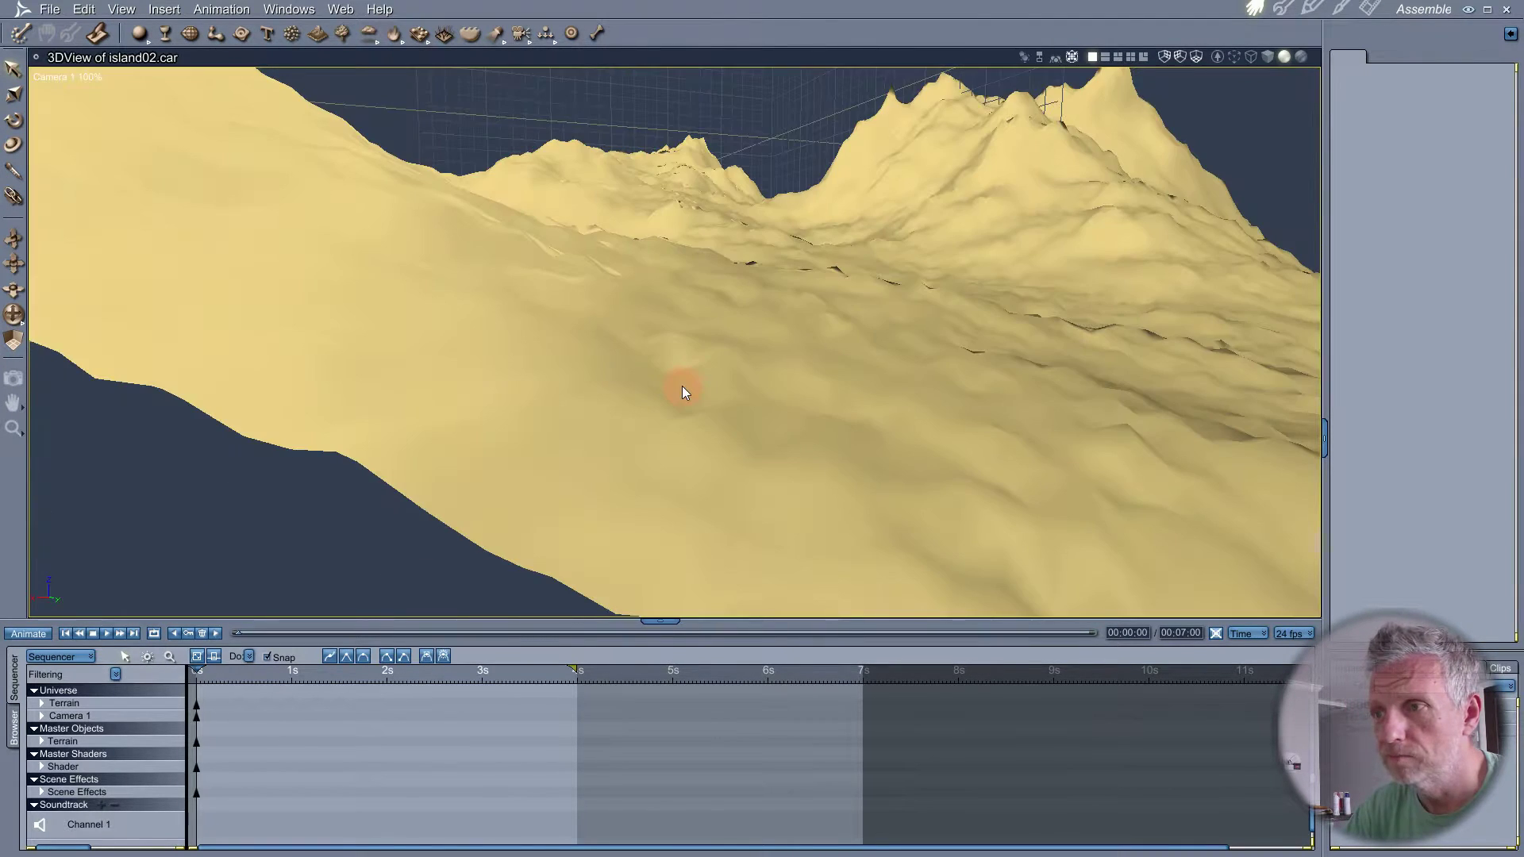
pyautogui.scroll(-5, 682, 386)
pyautogui.scroll(3, 682, 387)
pyautogui.scroll(-3, 682, 387)
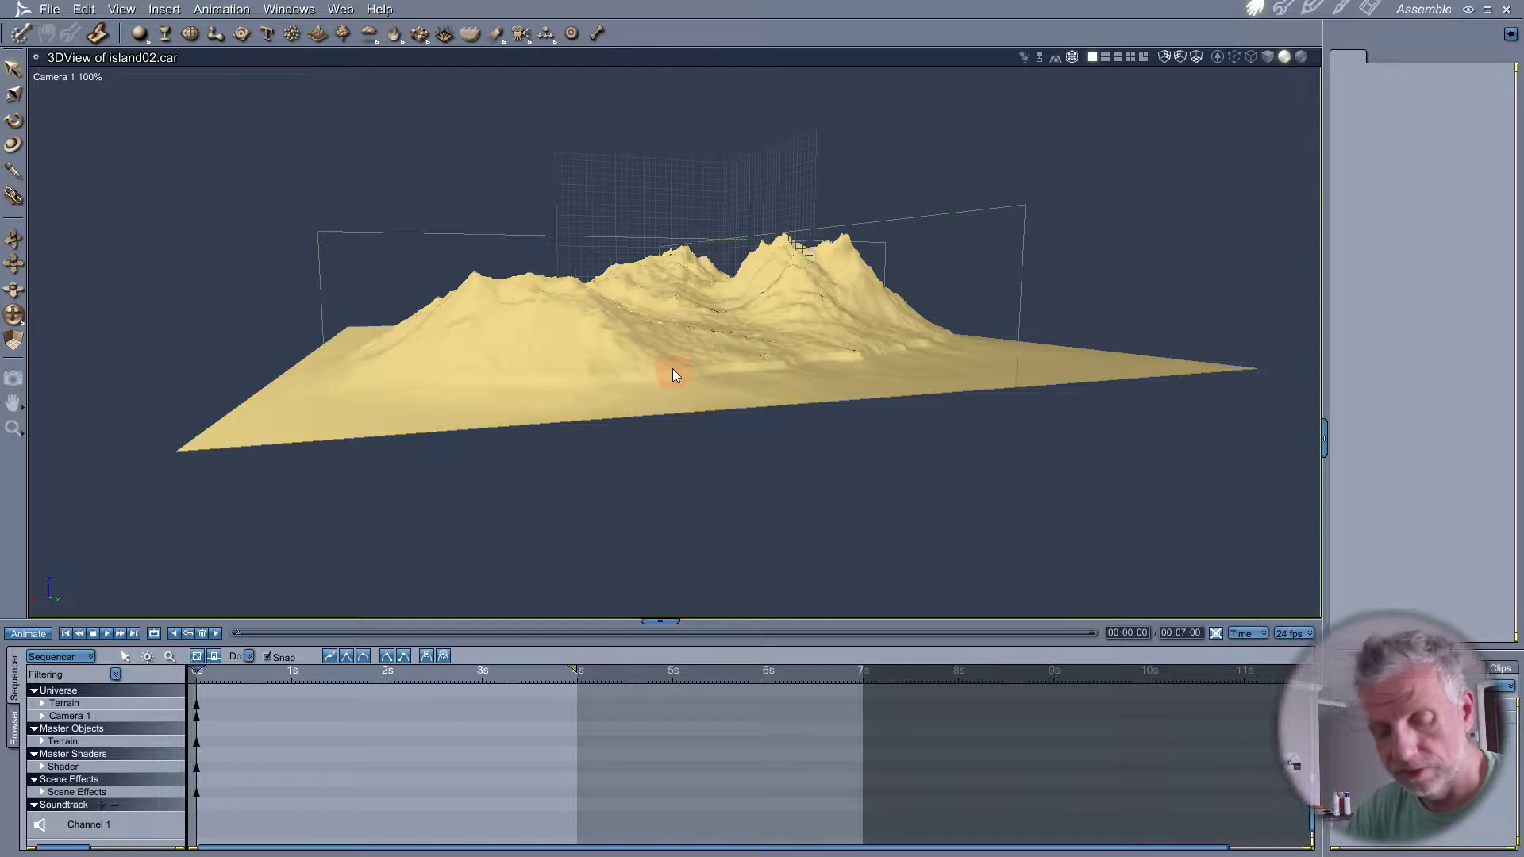
pyautogui.moveTo(673, 369); pyautogui.dragTo(670, 464, button='middle')
pyautogui.scroll(-3, 668, 463)
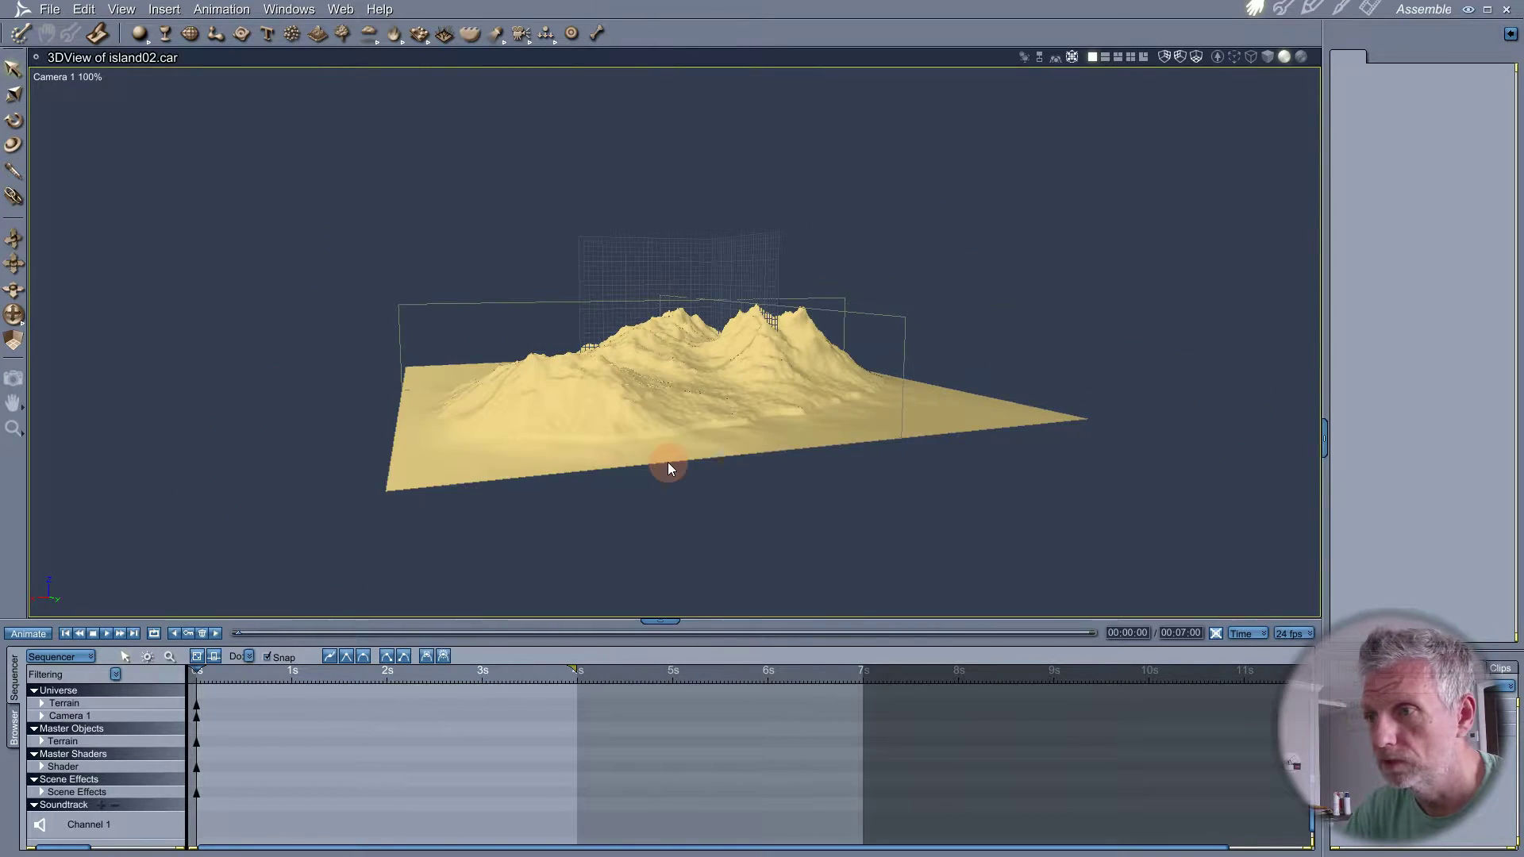
pyautogui.scroll(3, 650, 426)
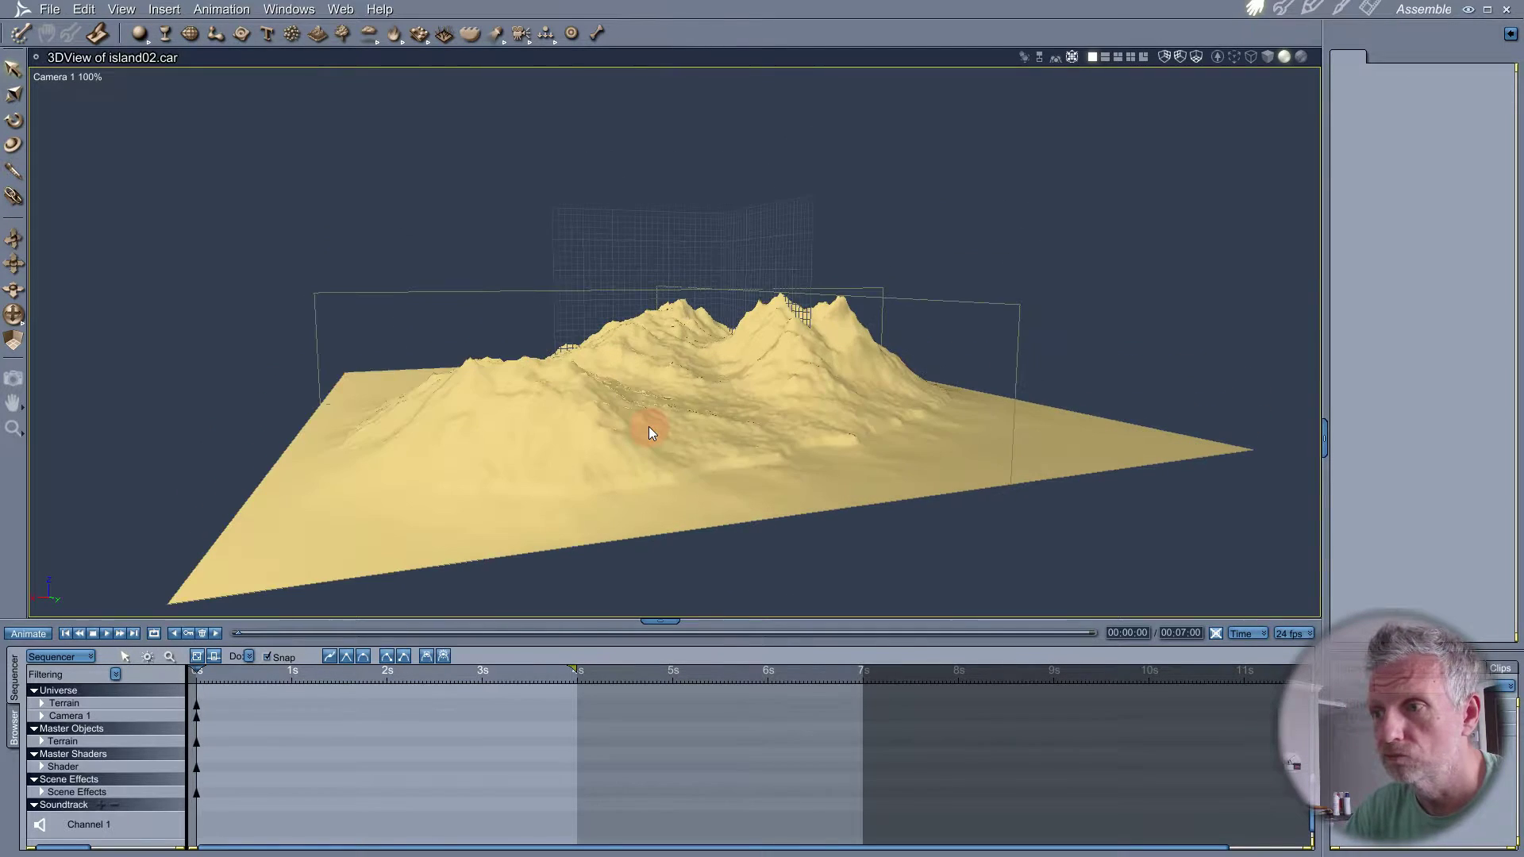
# - Test-render the island scene, view the image in an enlarged window and close it without saving
pyautogui.click(1080, 63)
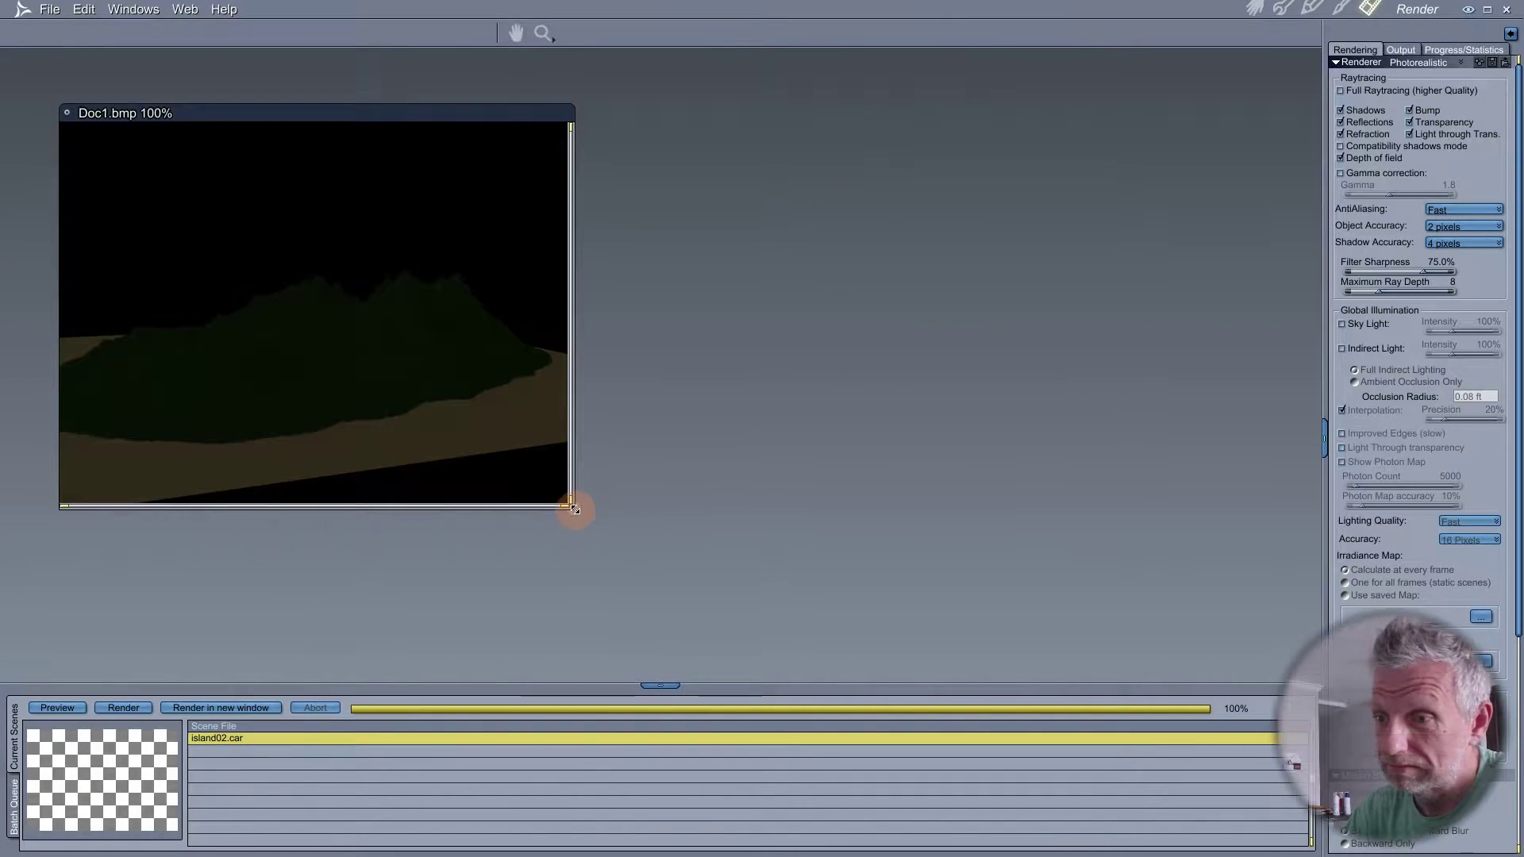
pyautogui.moveTo(575, 510); pyautogui.dragTo(972, 616)
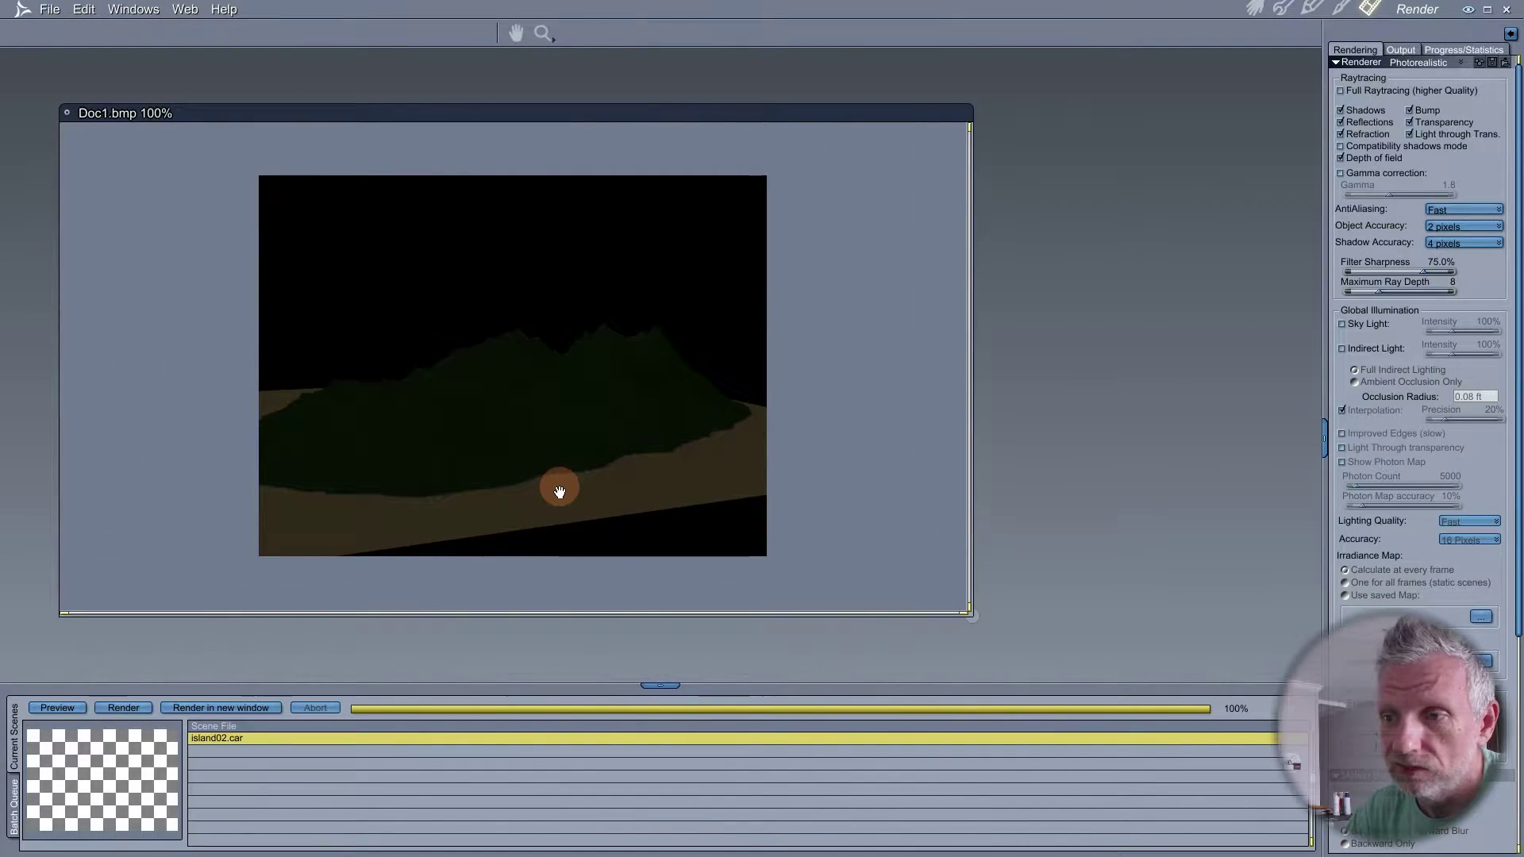
pyautogui.click(67, 113)
pyautogui.click(708, 486)
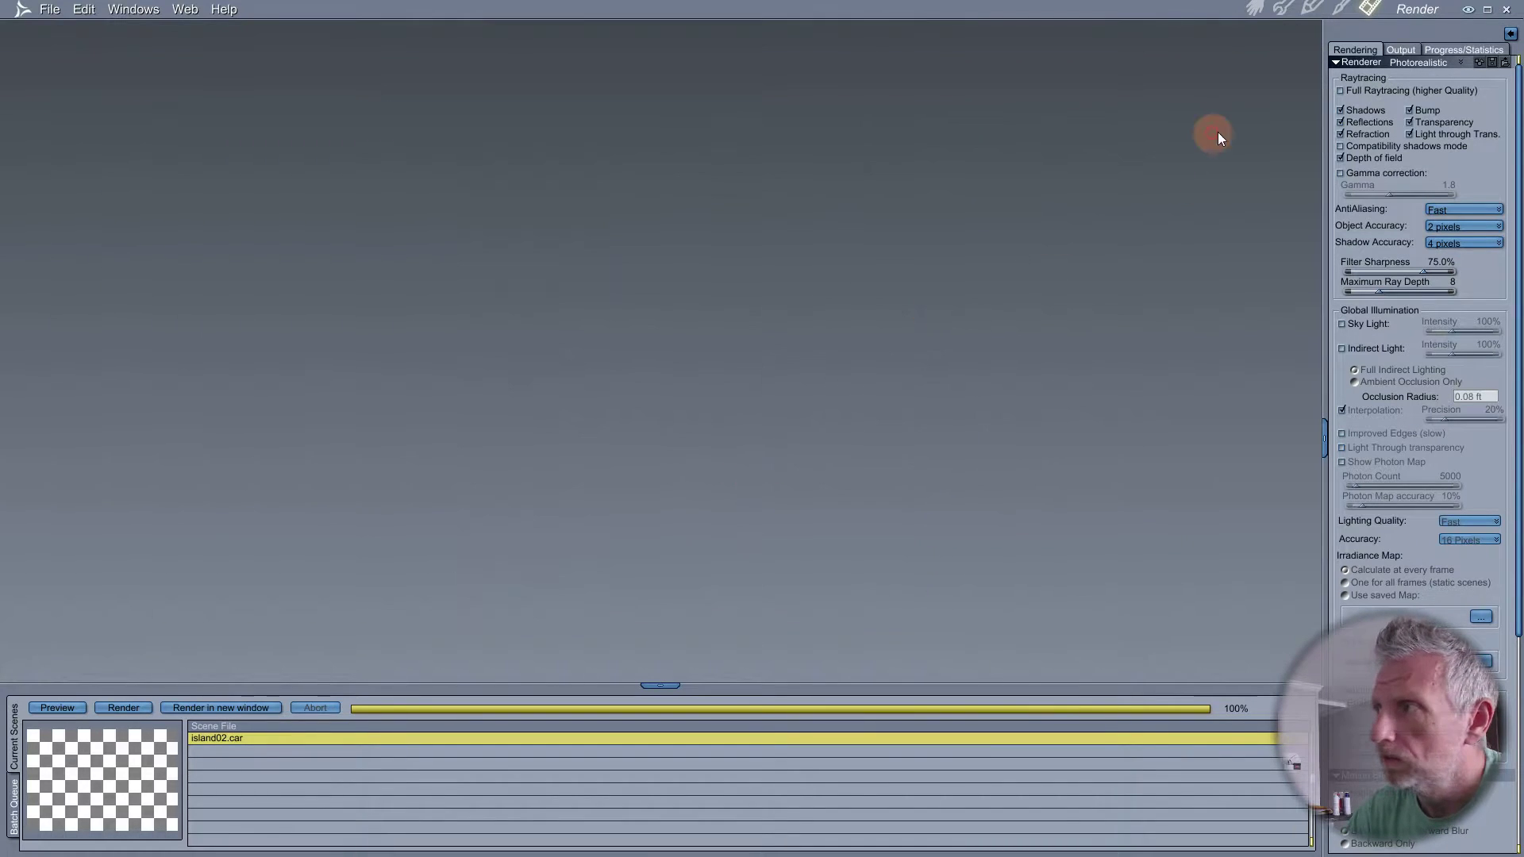
# - Return to the Assemble room and open the volcanic tropical terrain from the Ocean object category
pyautogui.click(1255, 9)
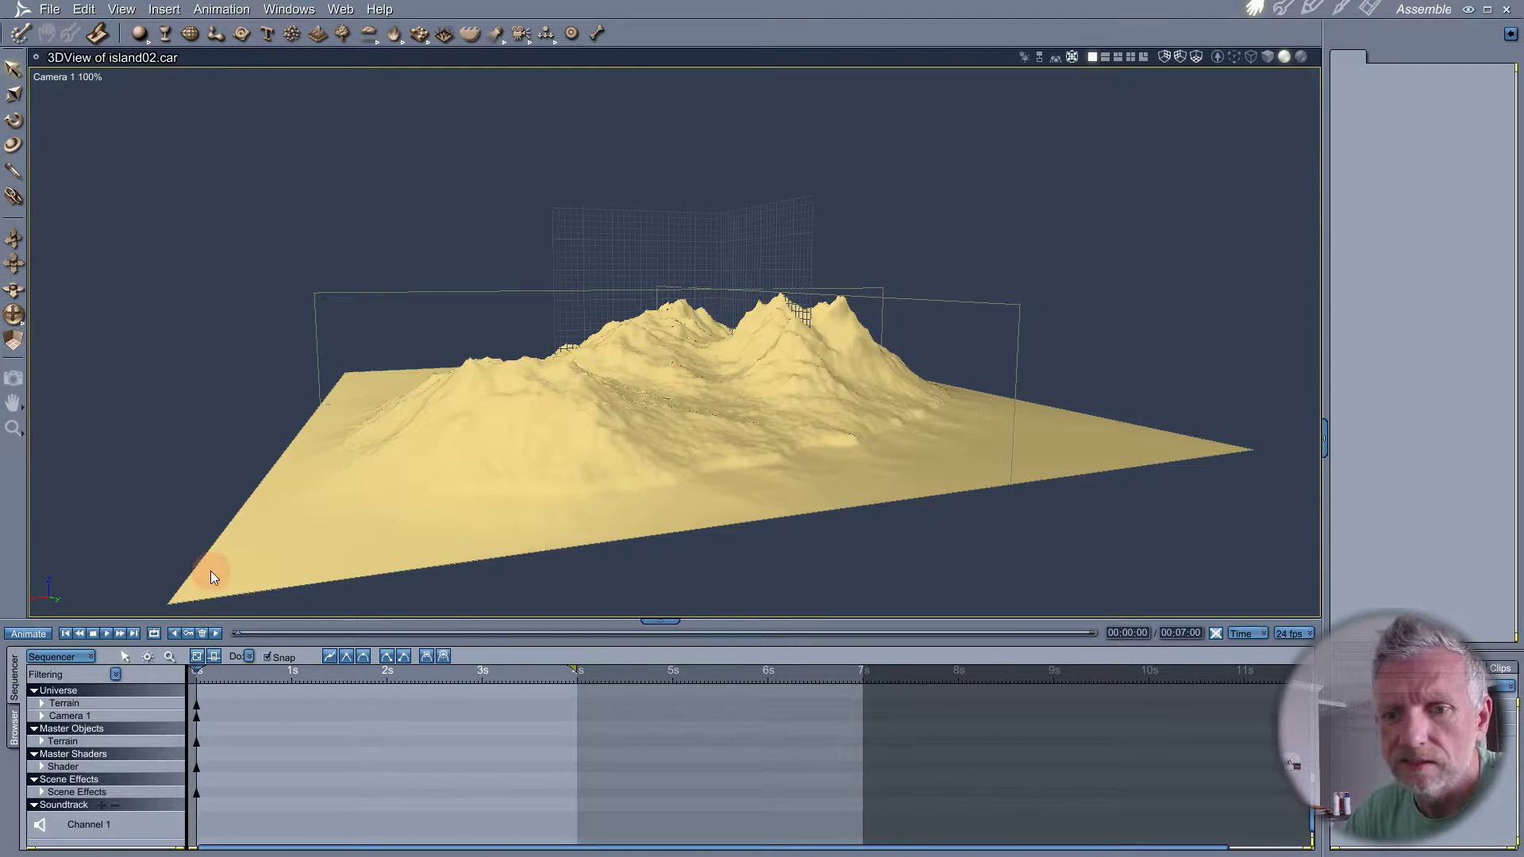
pyautogui.click(13, 726)
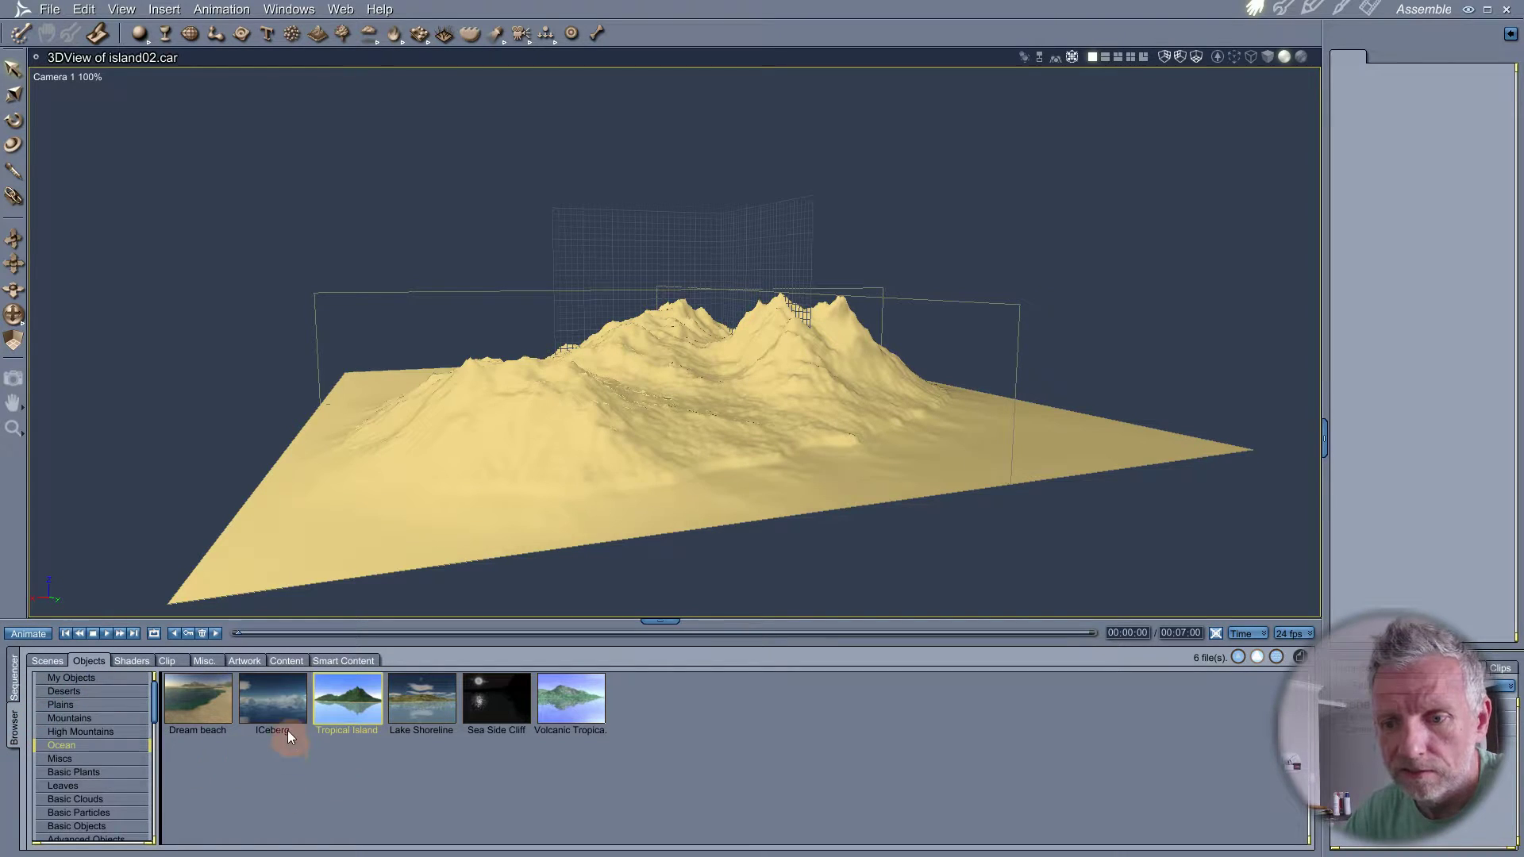
pyautogui.doubleClick(567, 712)
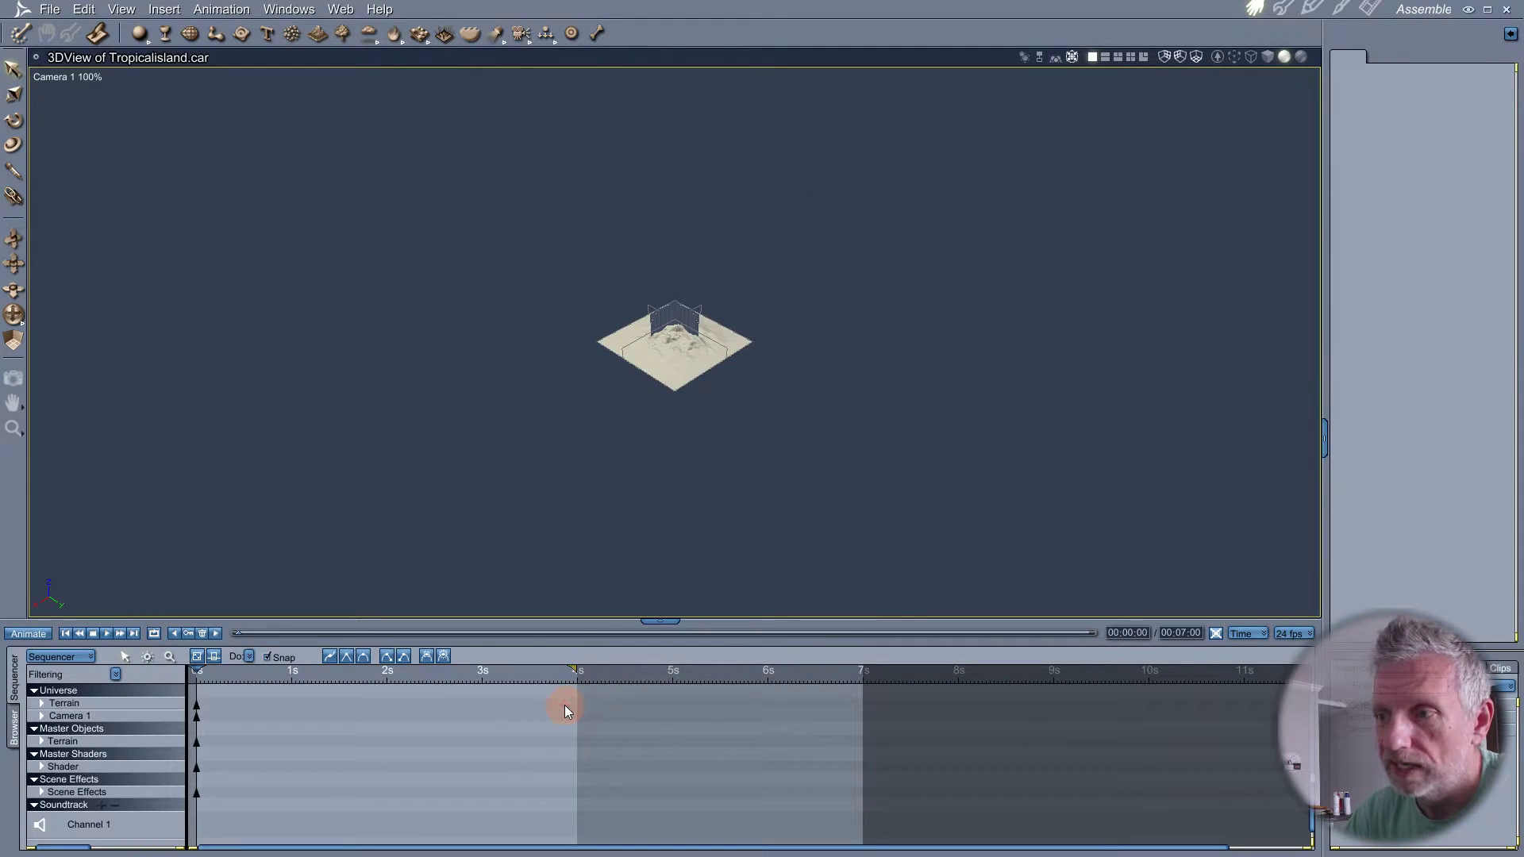
# - Open the Rocky desert terrain from the Deserts object category
pyautogui.click(13, 726)
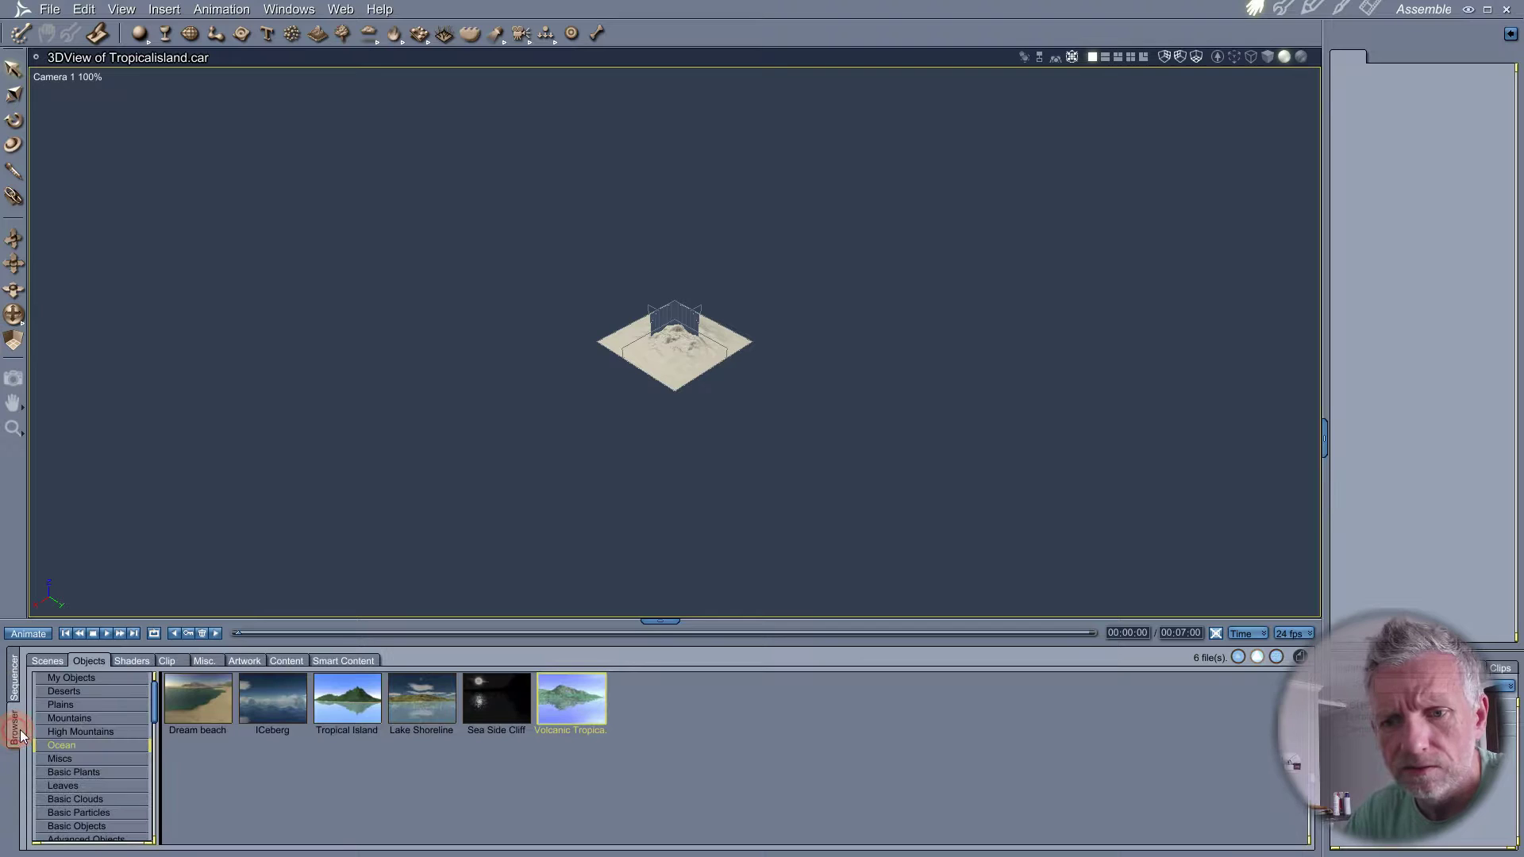
pyautogui.click(123, 680)
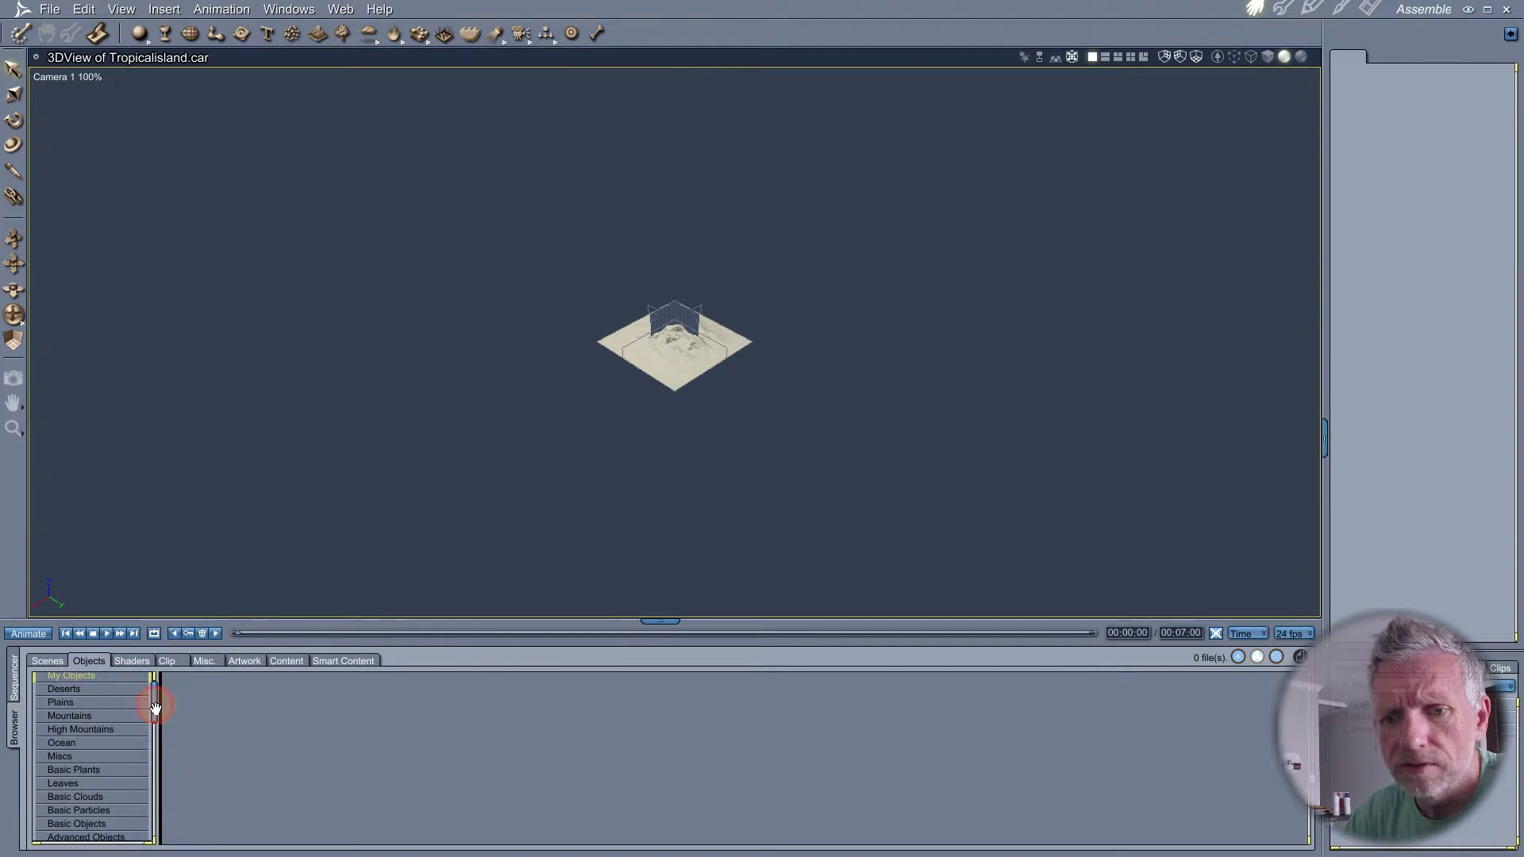
pyautogui.click(122, 691)
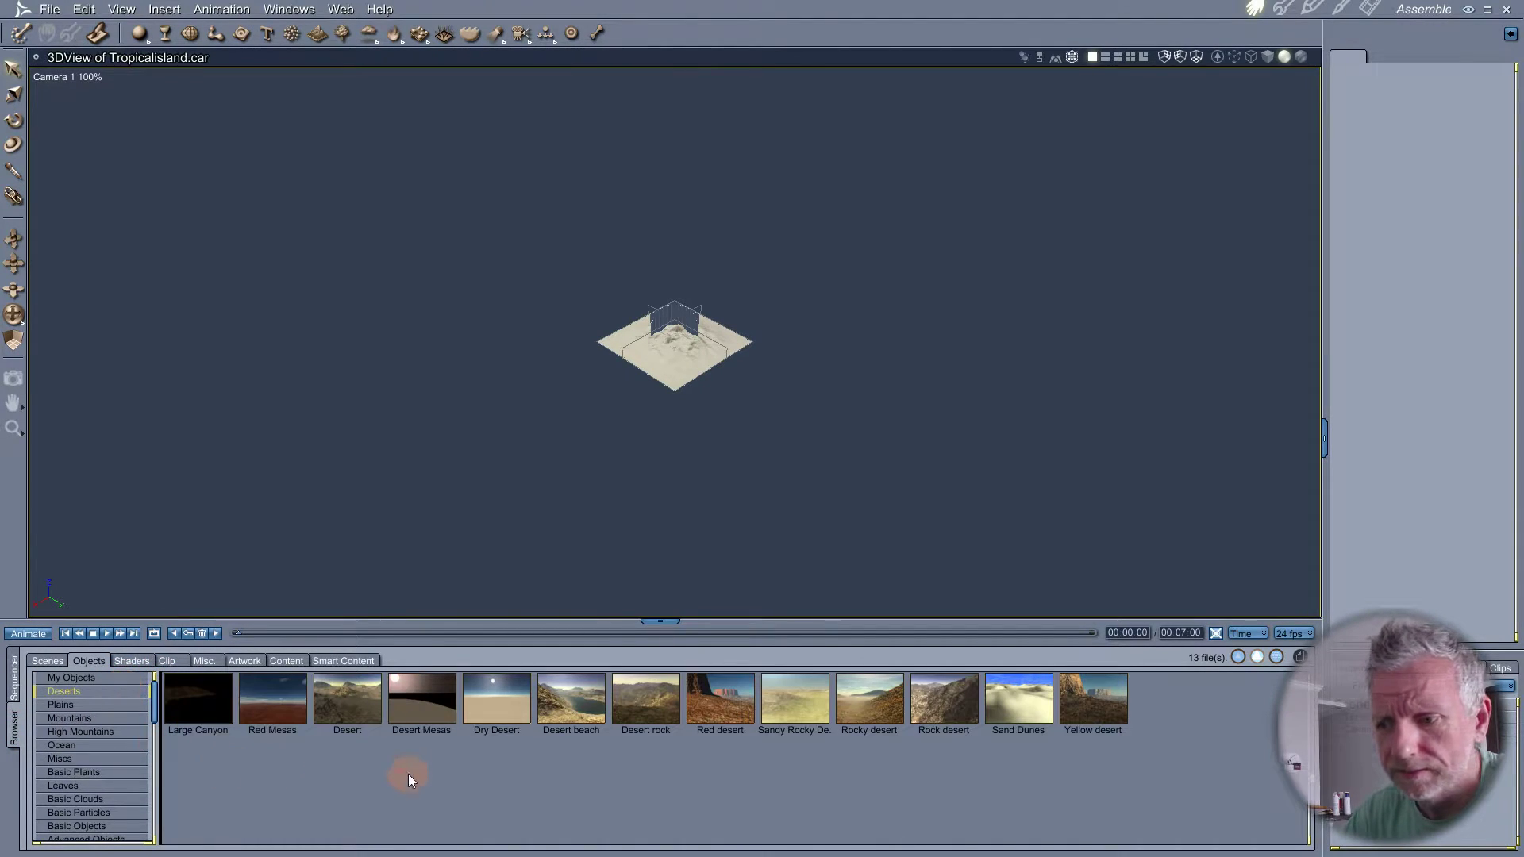
pyautogui.doubleClick(874, 703)
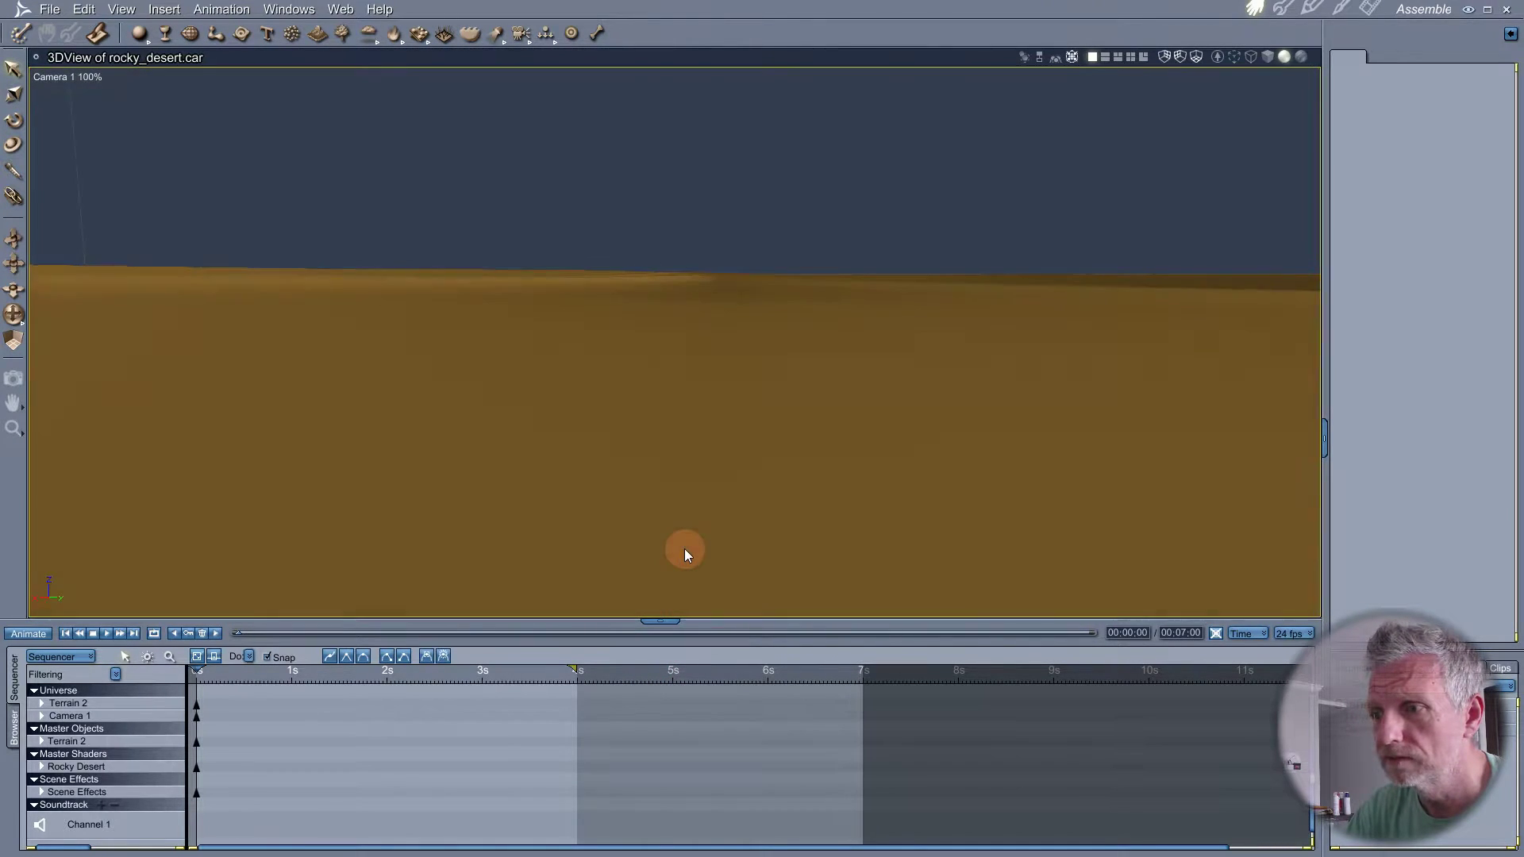
# - Test-render the rocky desert terrain from a ground-level view, enlarge the image window and close it without saving
pyautogui.moveTo(659, 477)
pyautogui.mouseDown(button='middle')
pyautogui.moveTo(673, 503)
pyautogui.moveTo(671, 478)
pyautogui.mouseUp(button='middle')
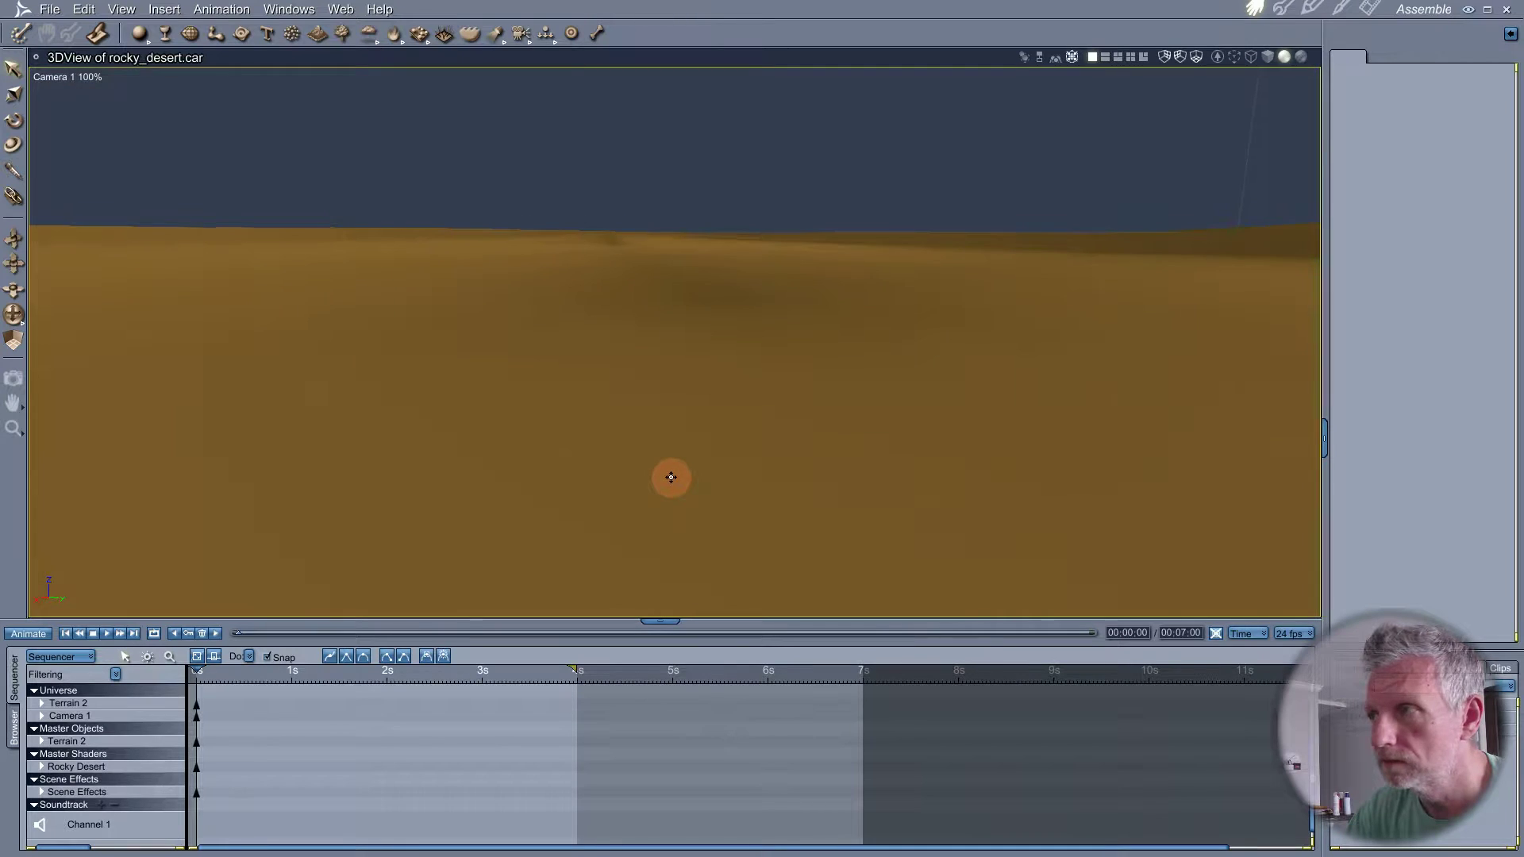
pyautogui.hotkey('ctrl', 'r')
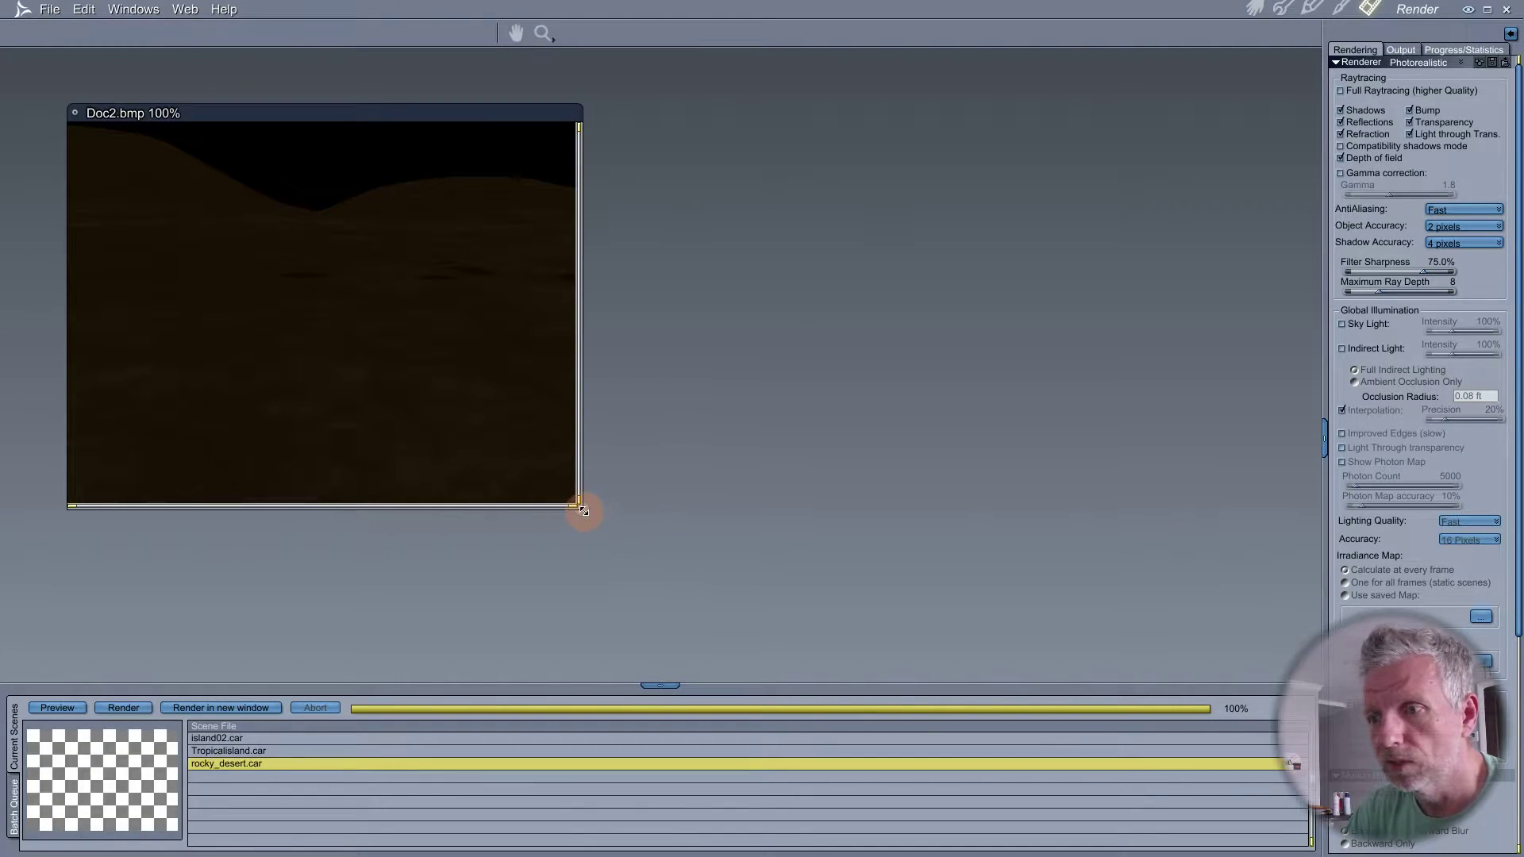
pyautogui.moveTo(584, 512); pyautogui.dragTo(1102, 589)
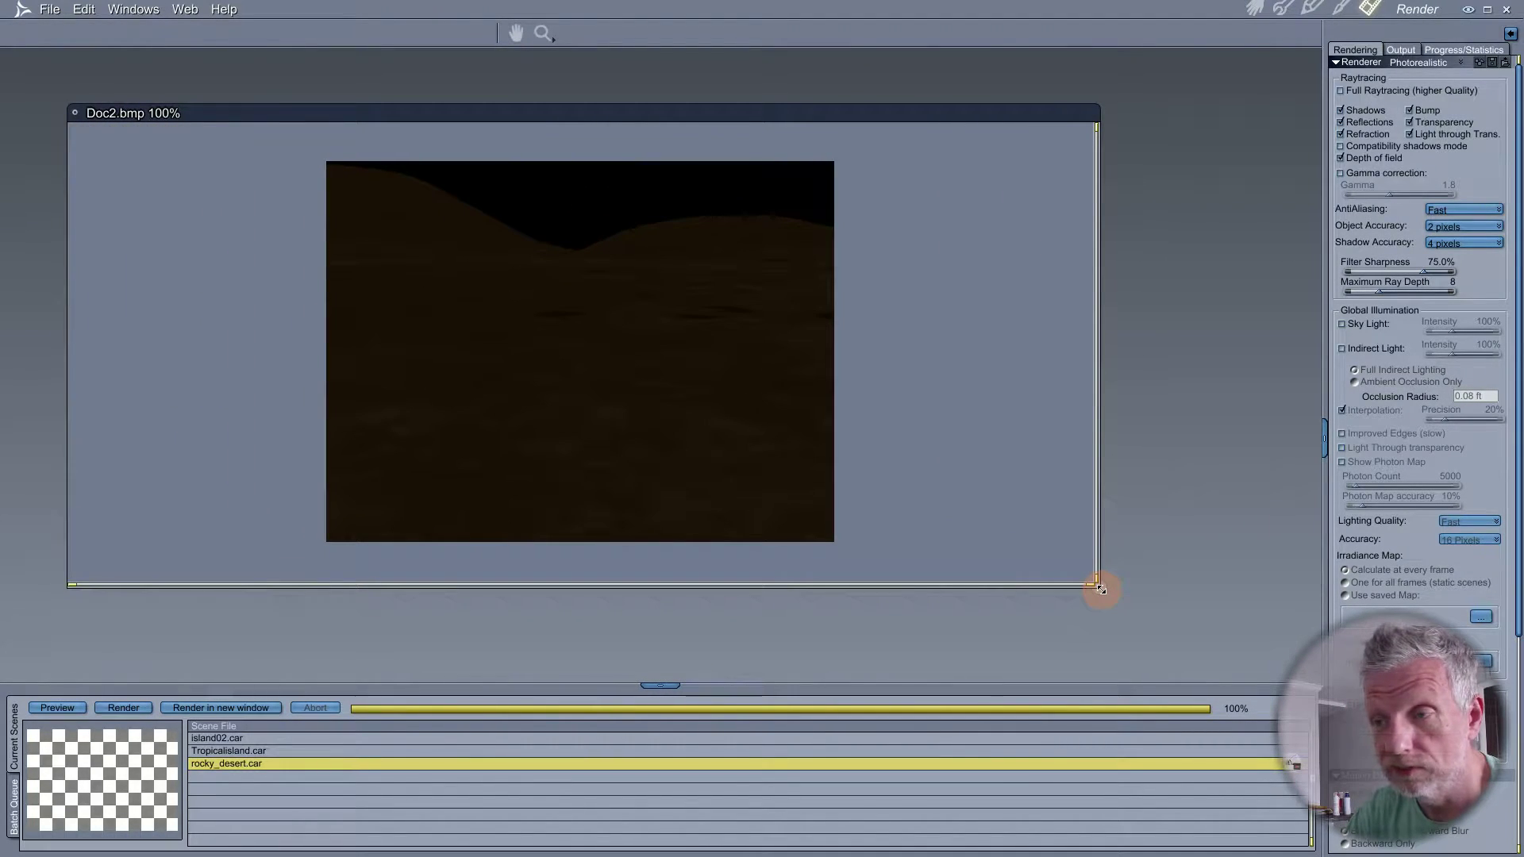
pyautogui.click(75, 114)
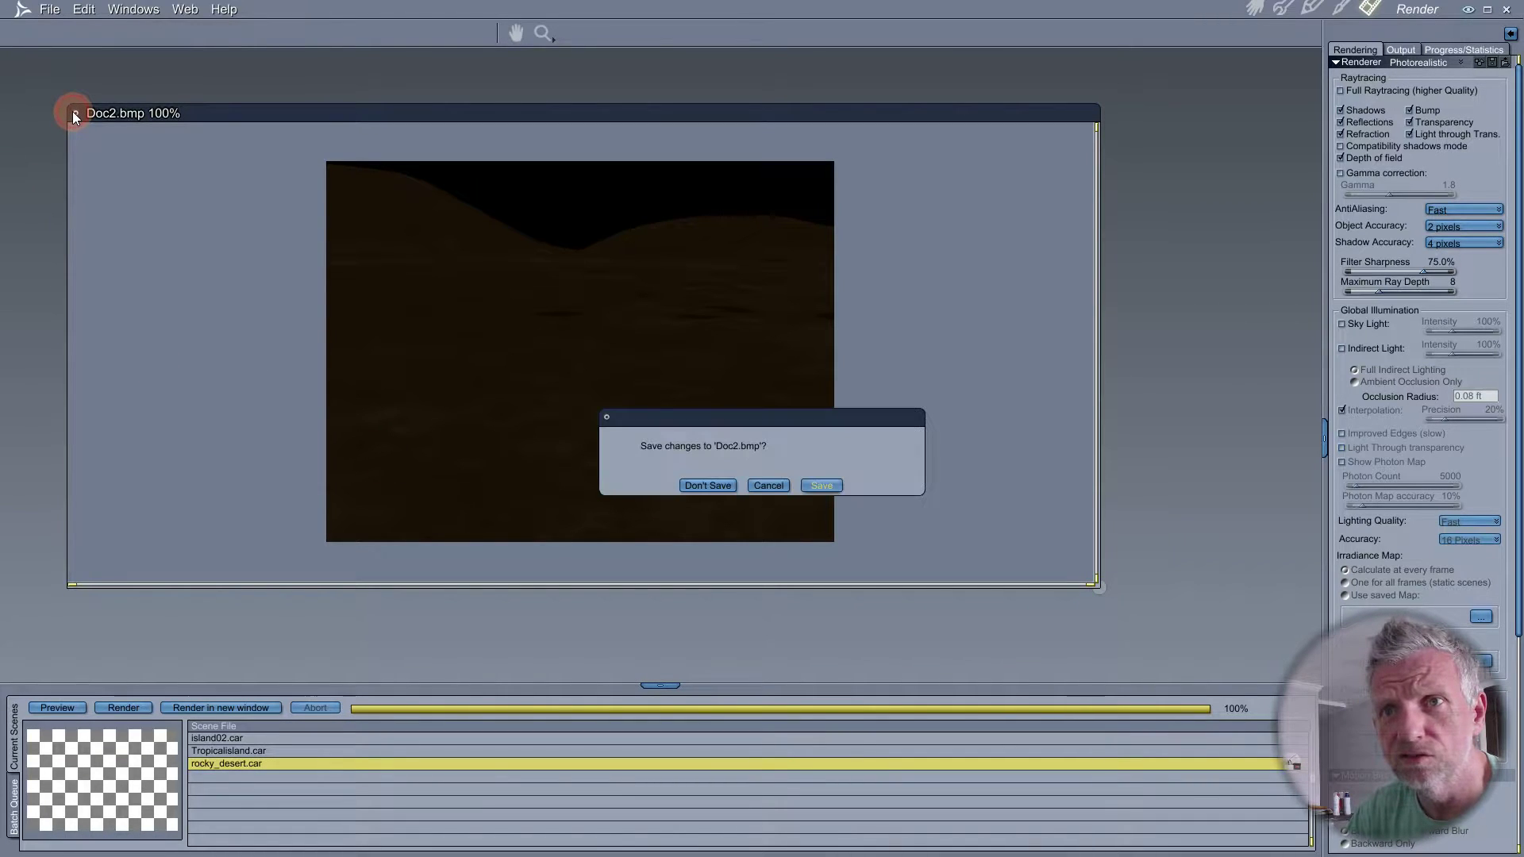
pyautogui.click(713, 485)
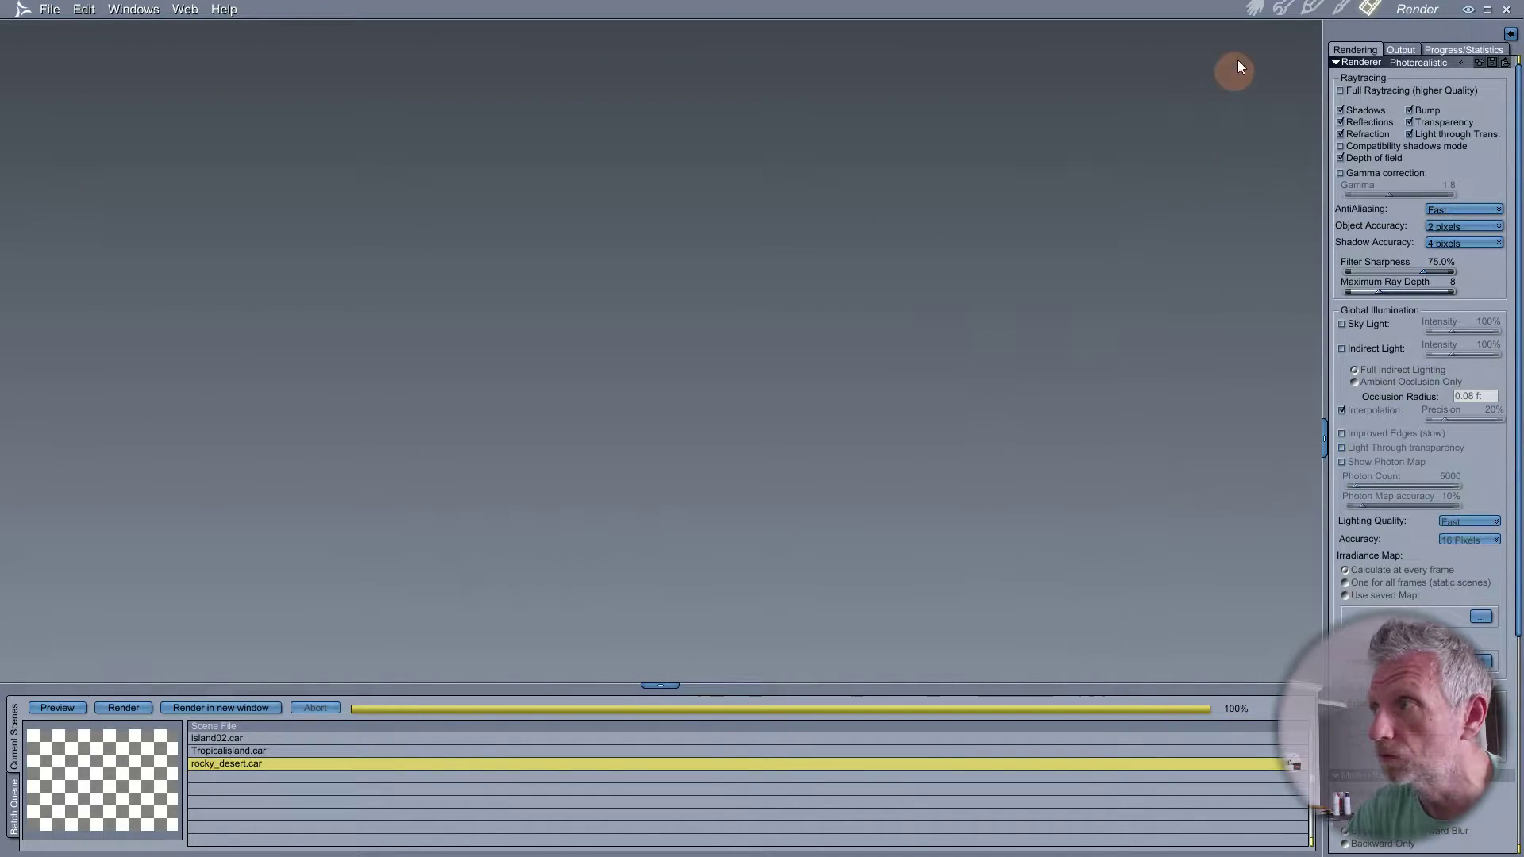
# - Return to the Assemble room and create a new scene from the Californian Sky preset in the Sky category
pyautogui.click(1255, 9)
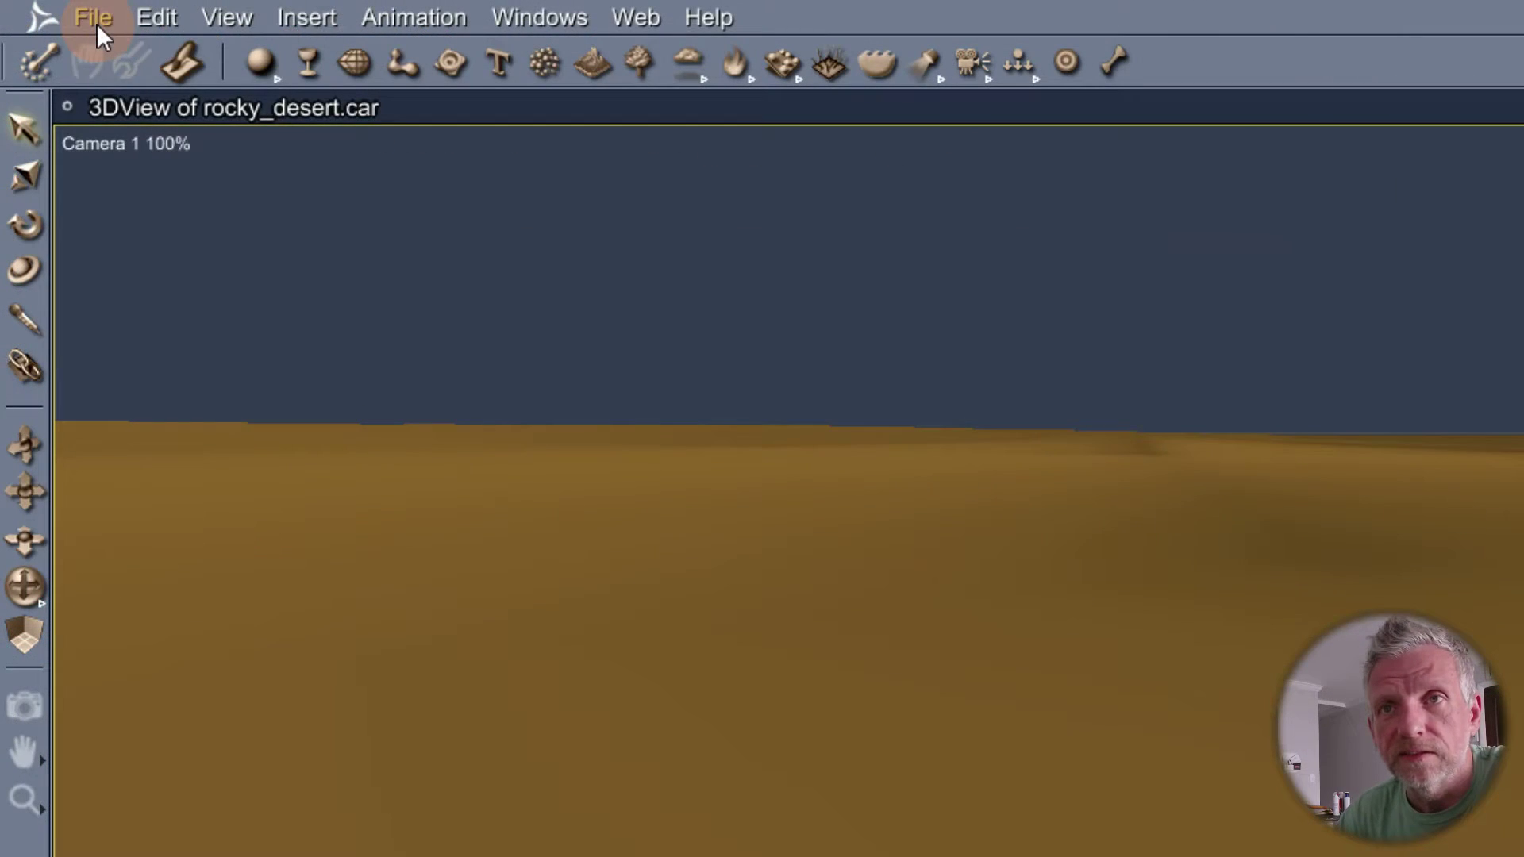
pyautogui.click(50, 11)
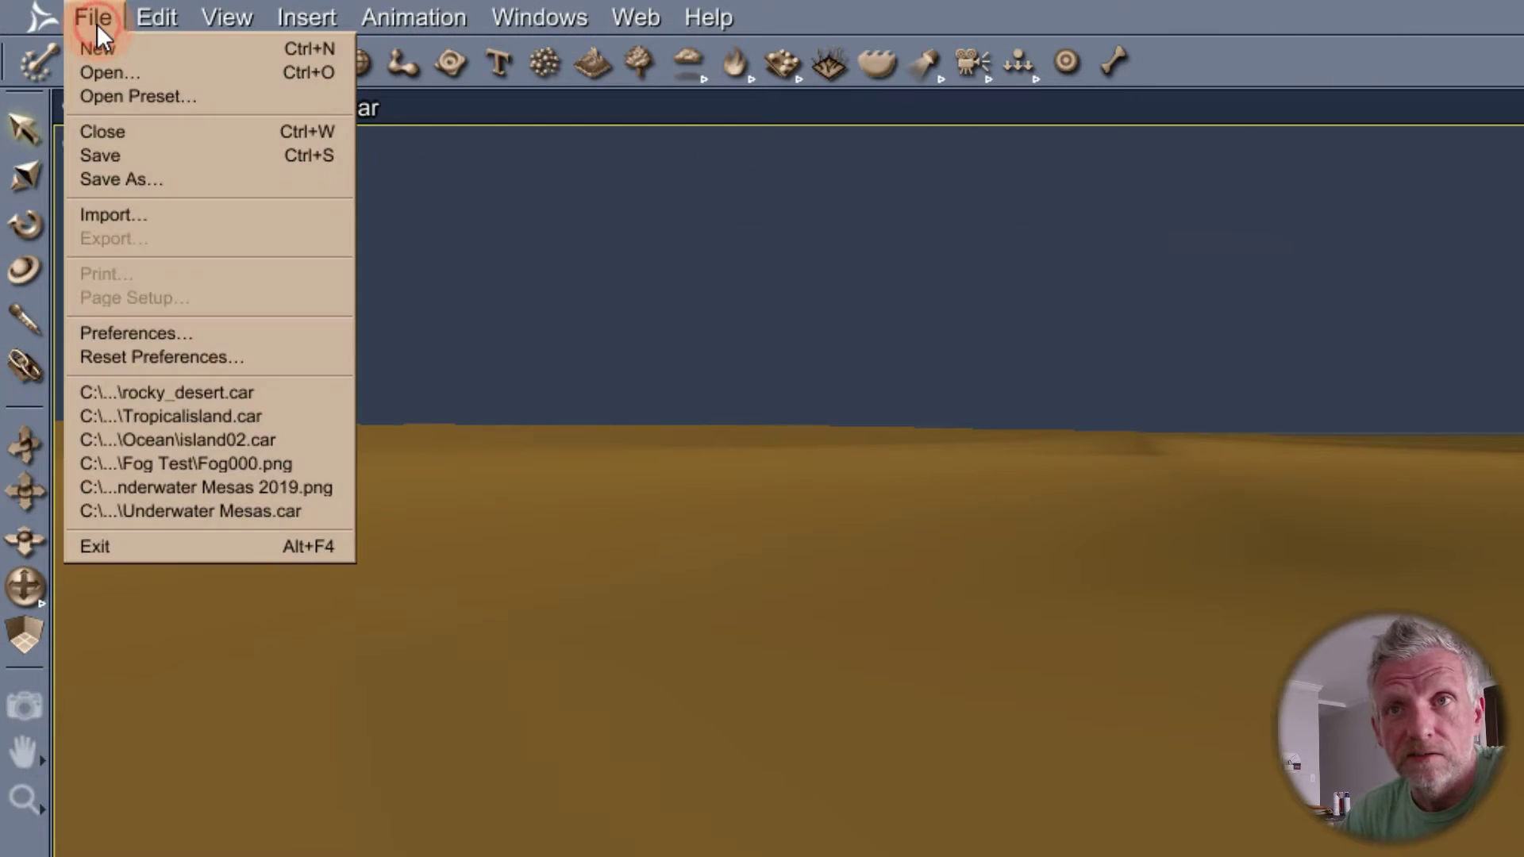
pyautogui.click(124, 56)
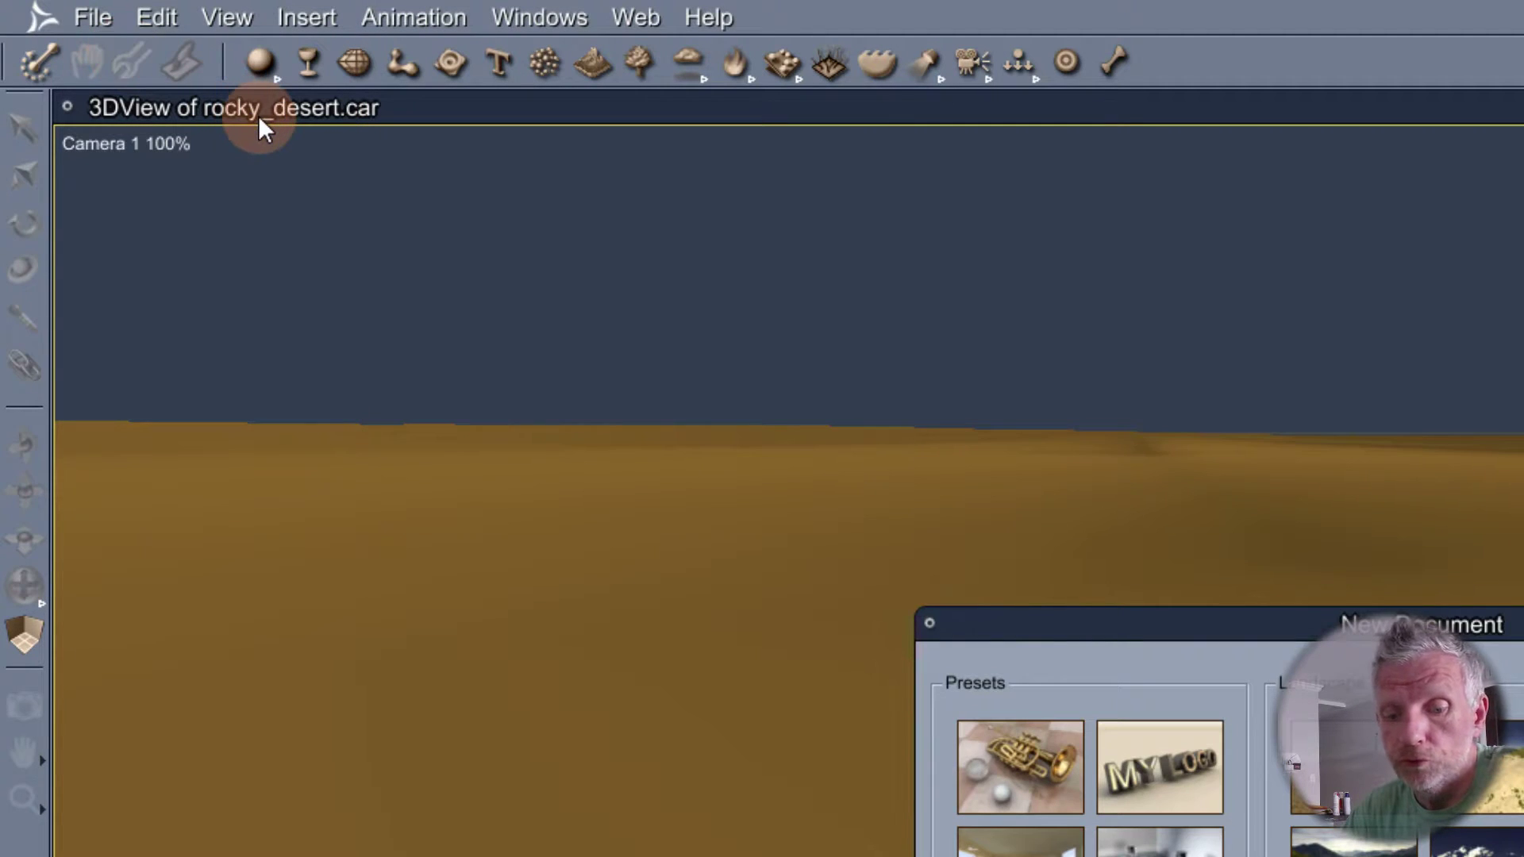
pyautogui.moveTo(1203, 625); pyautogui.dragTo(378, 156)
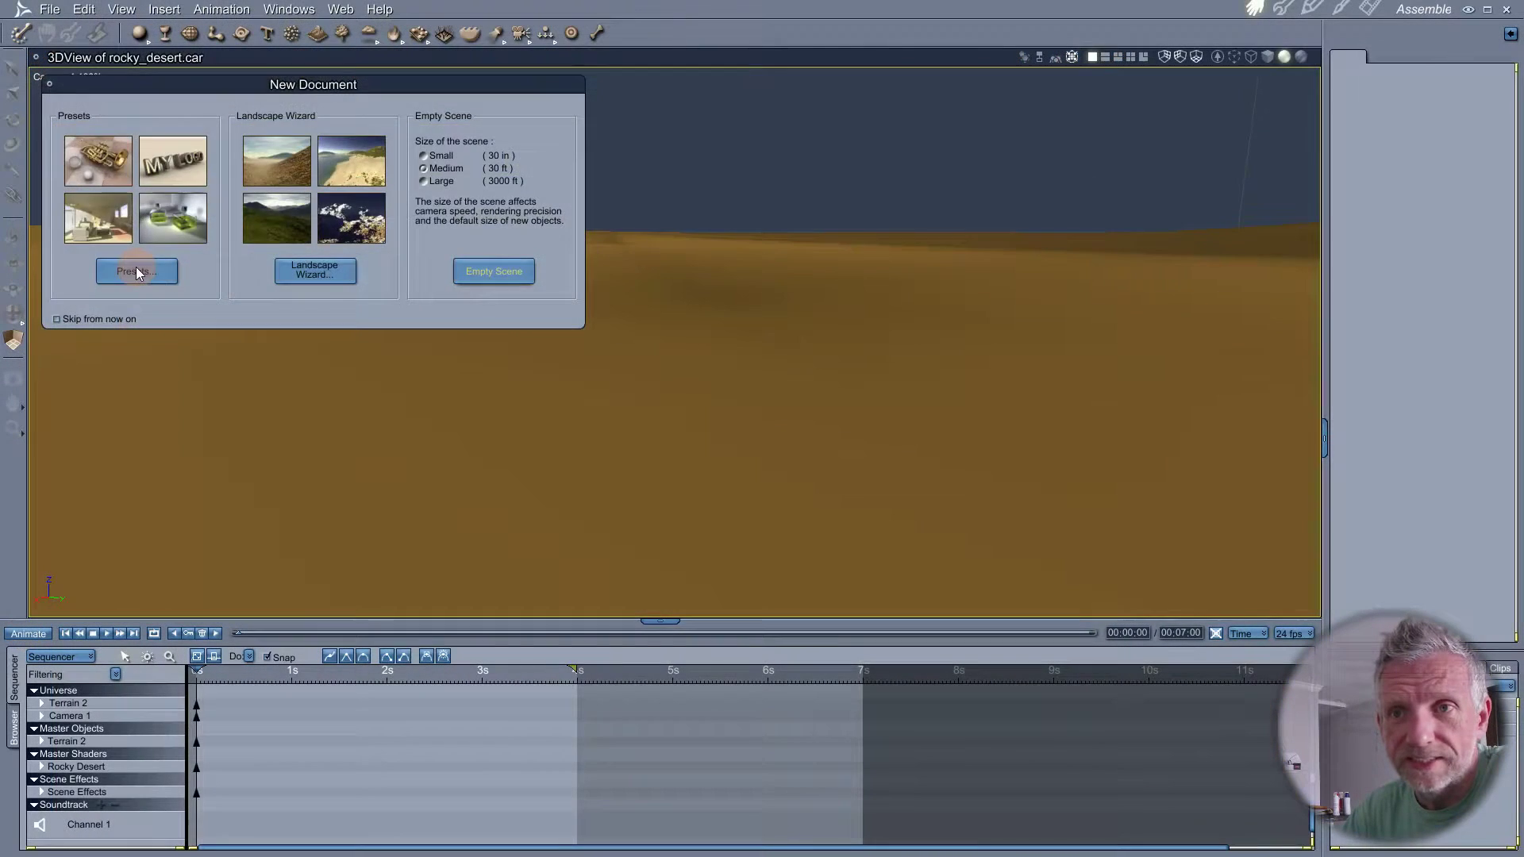
pyautogui.click(254, 507)
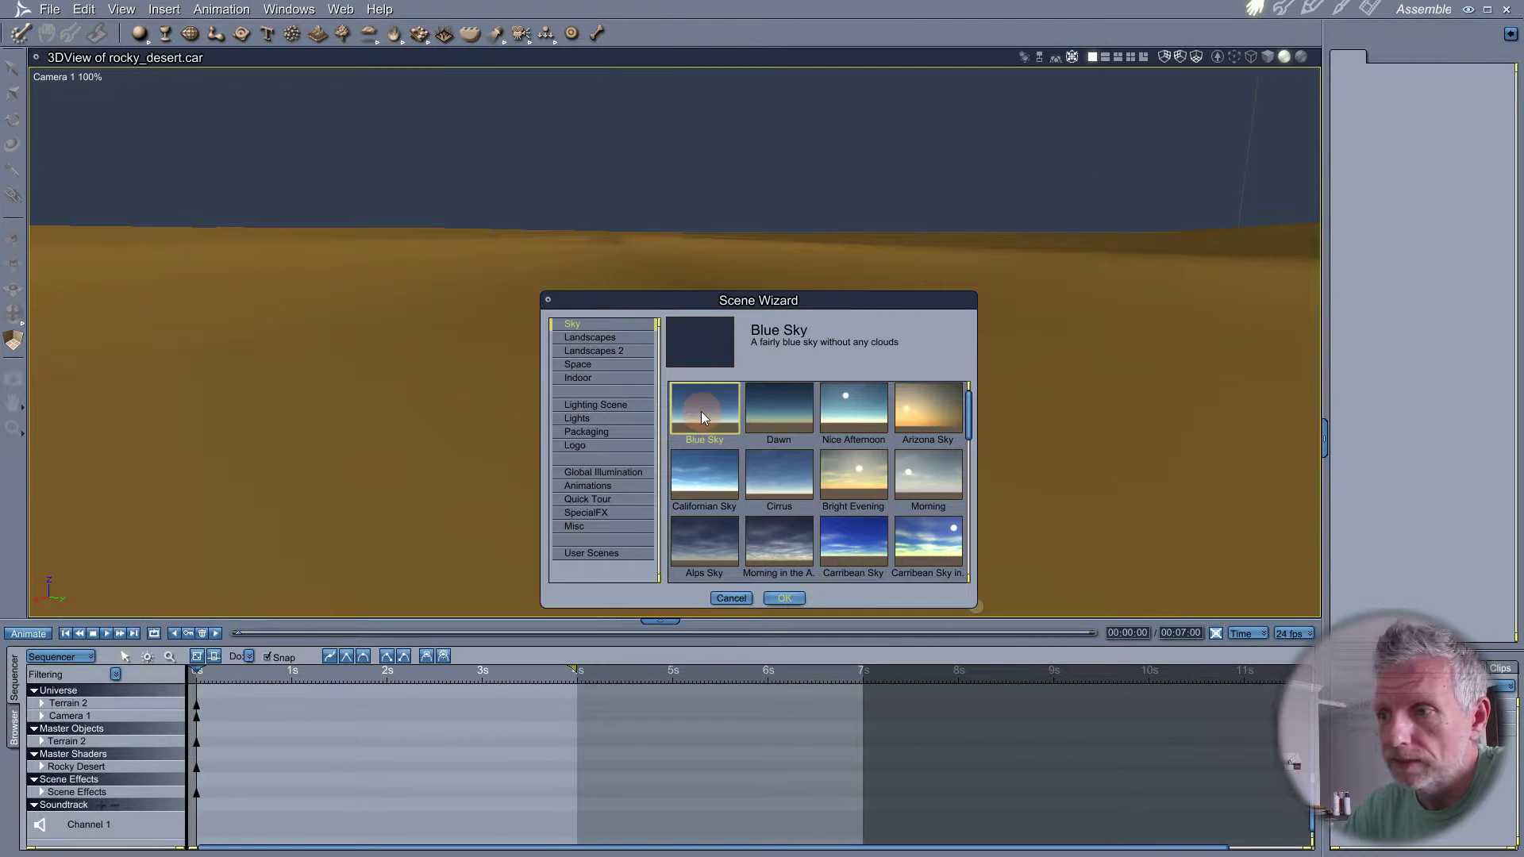
pyautogui.moveTo(679, 307); pyautogui.dragTo(601, 265)
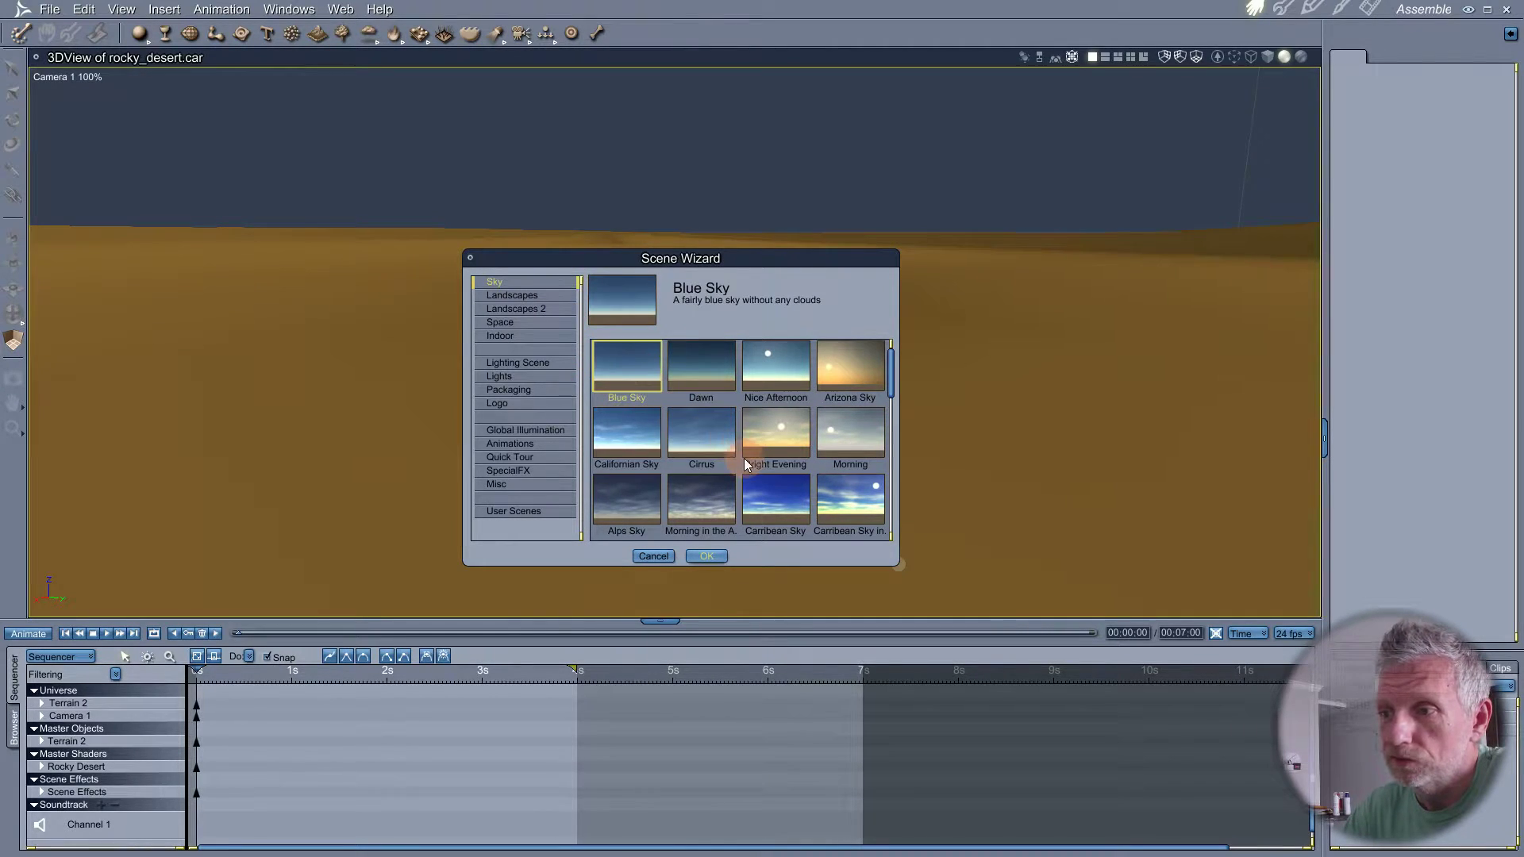
pyautogui.click(638, 427)
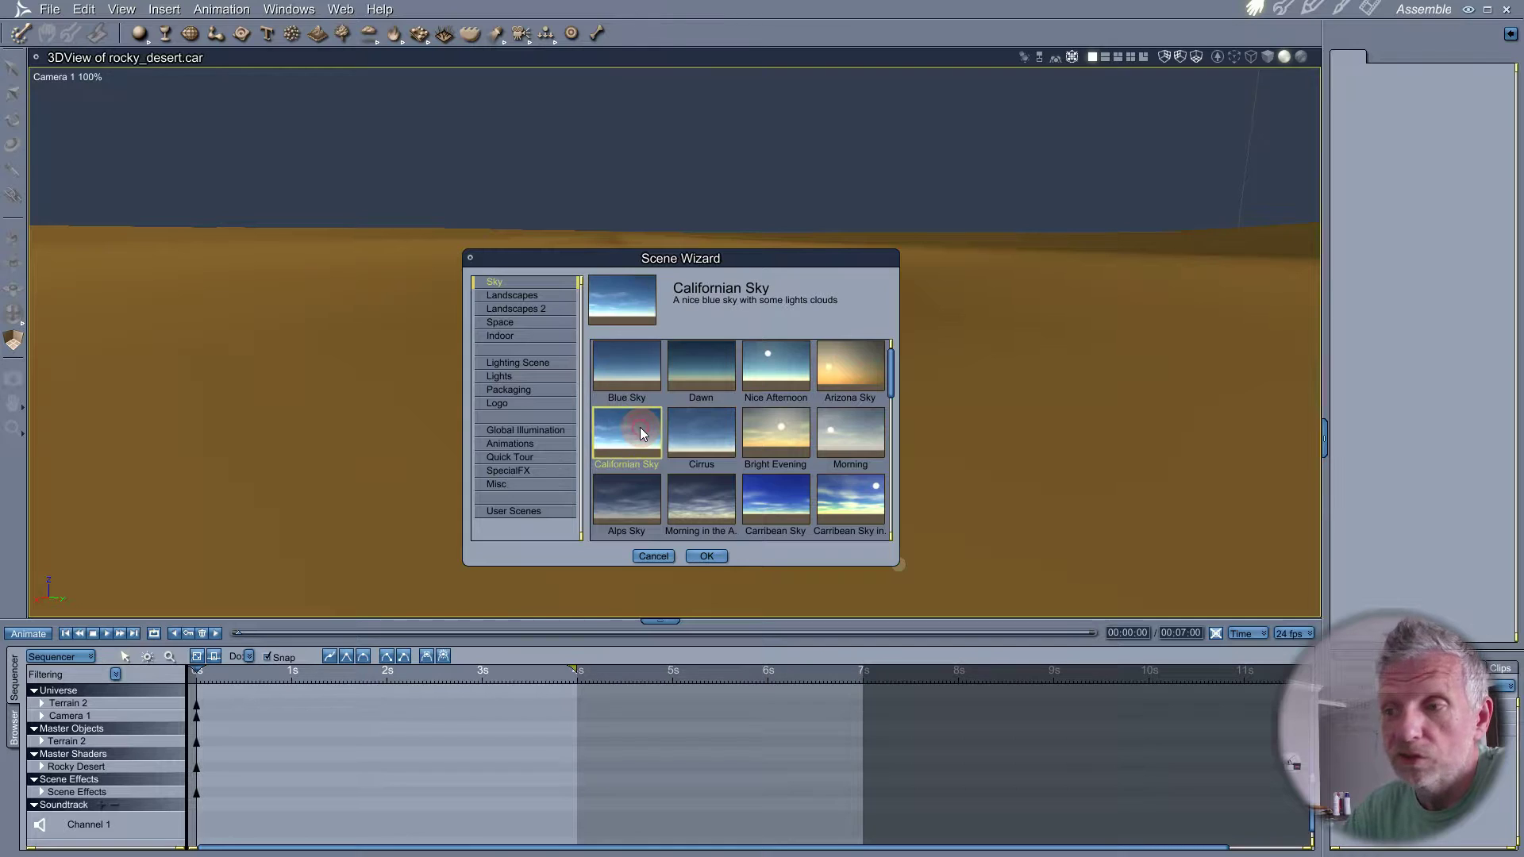
pyautogui.click(713, 556)
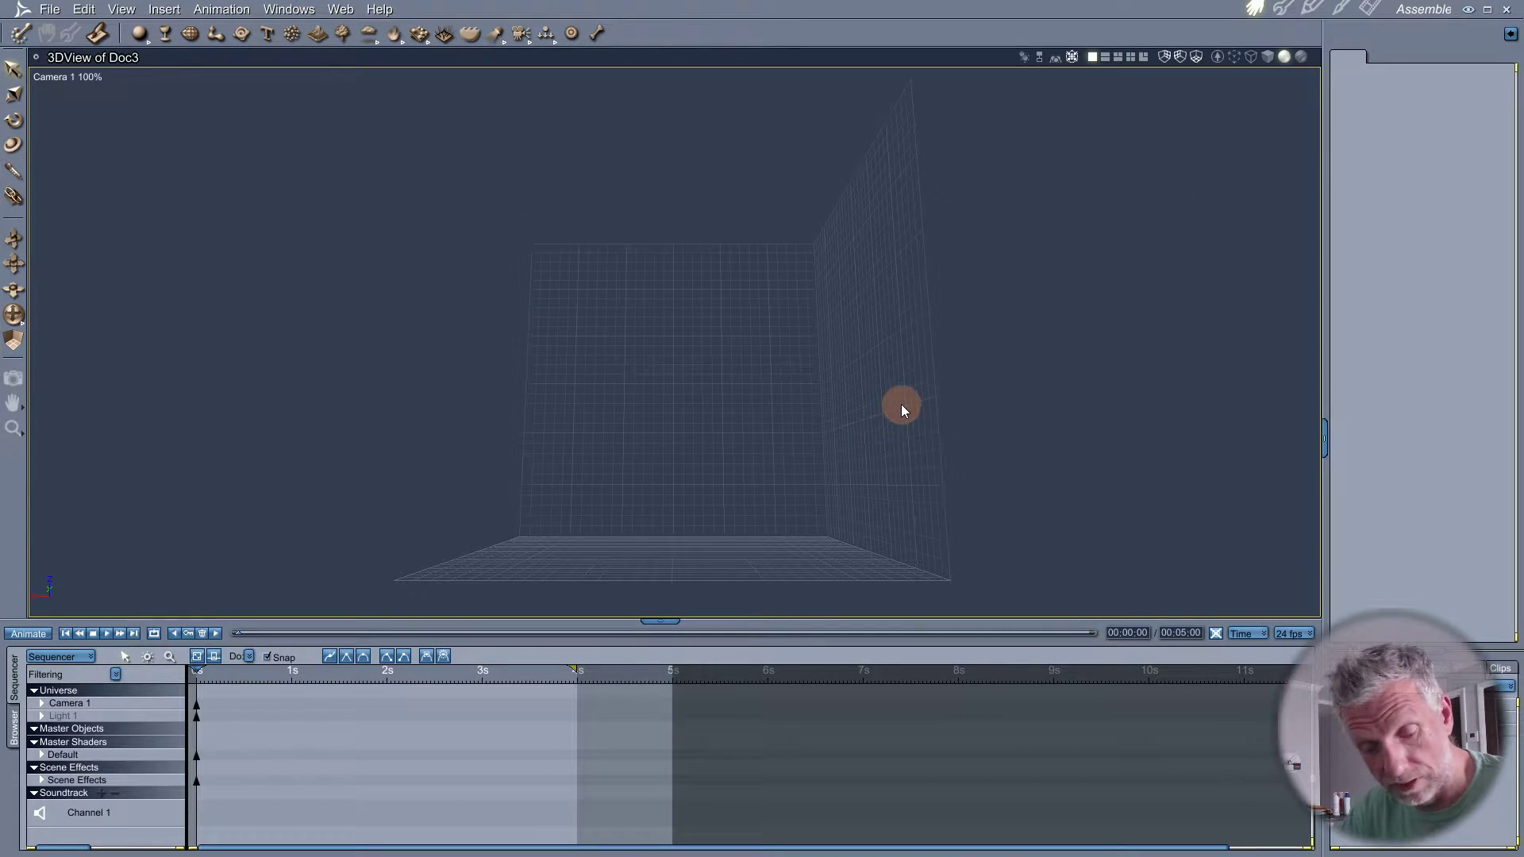
# - Set the render output size to 1280 by 720 pixels and turn on Keep Proportions
pyautogui.click(1369, 9)
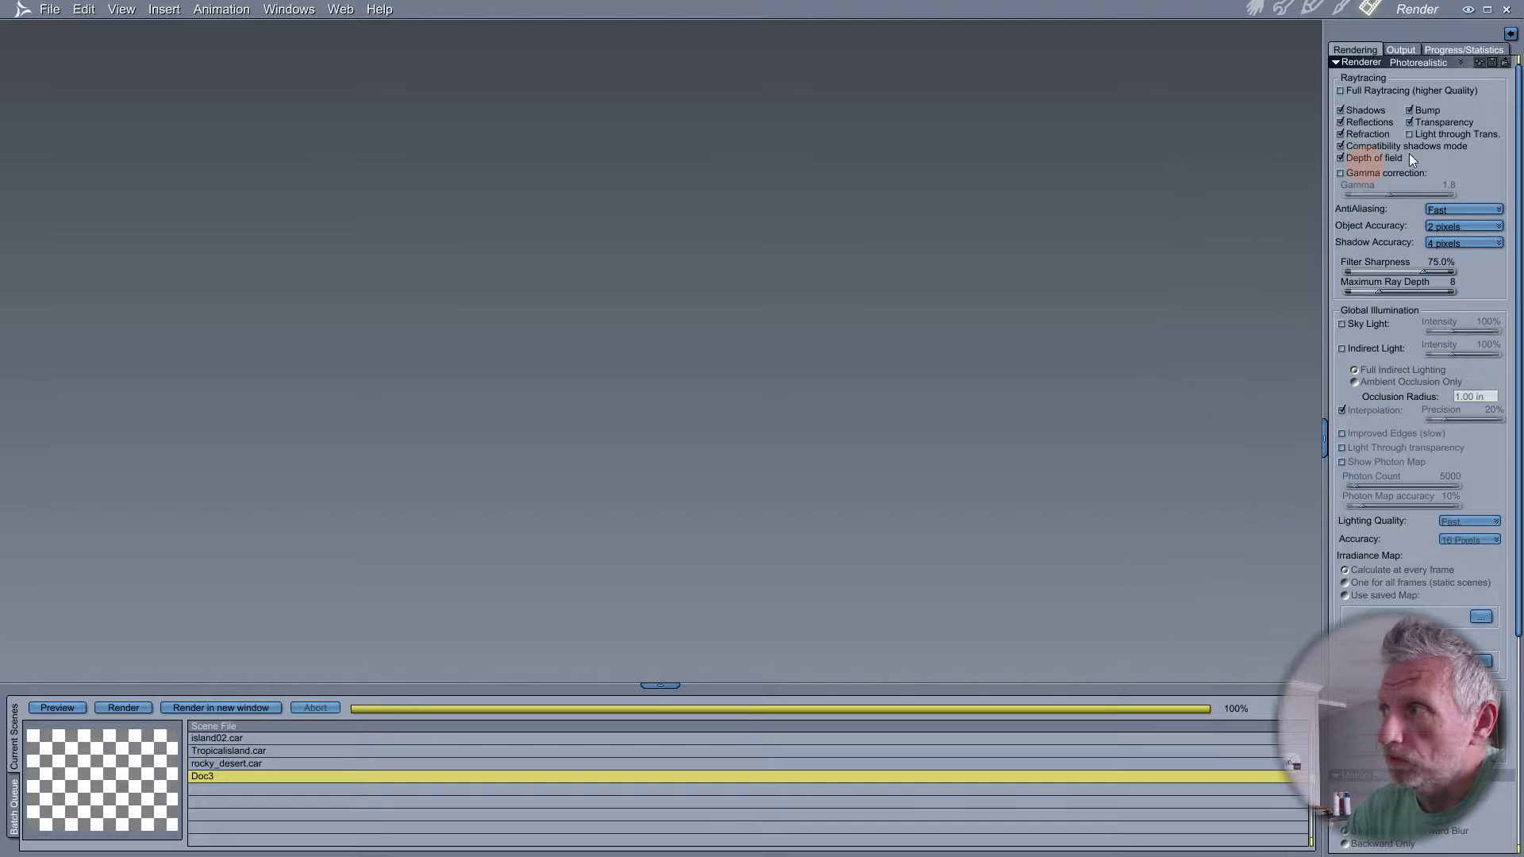
pyautogui.click(1407, 50)
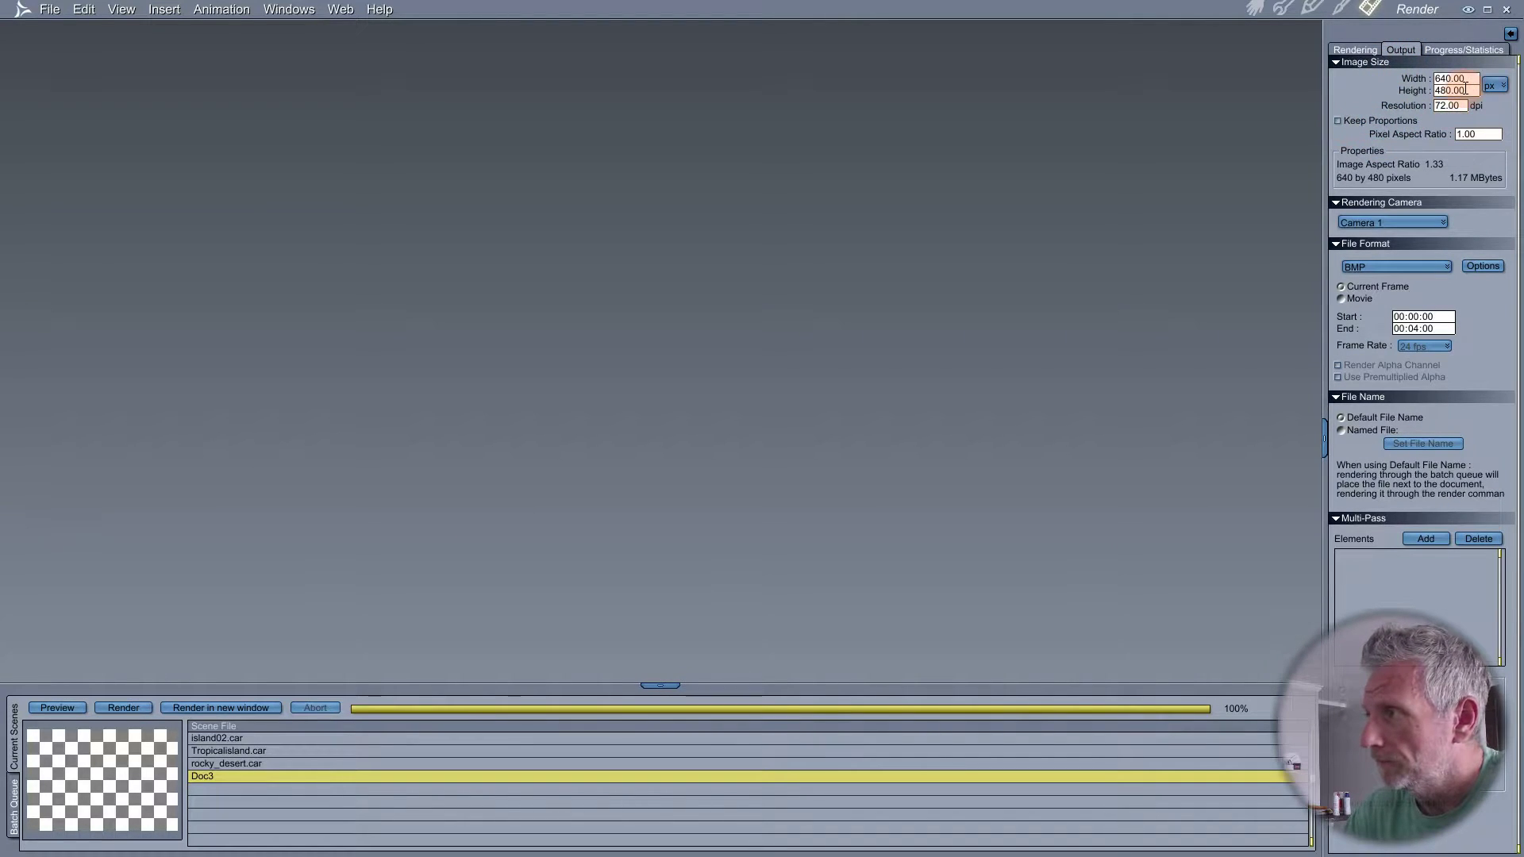
pyautogui.click(1434, 78)
pyautogui.write('1280')
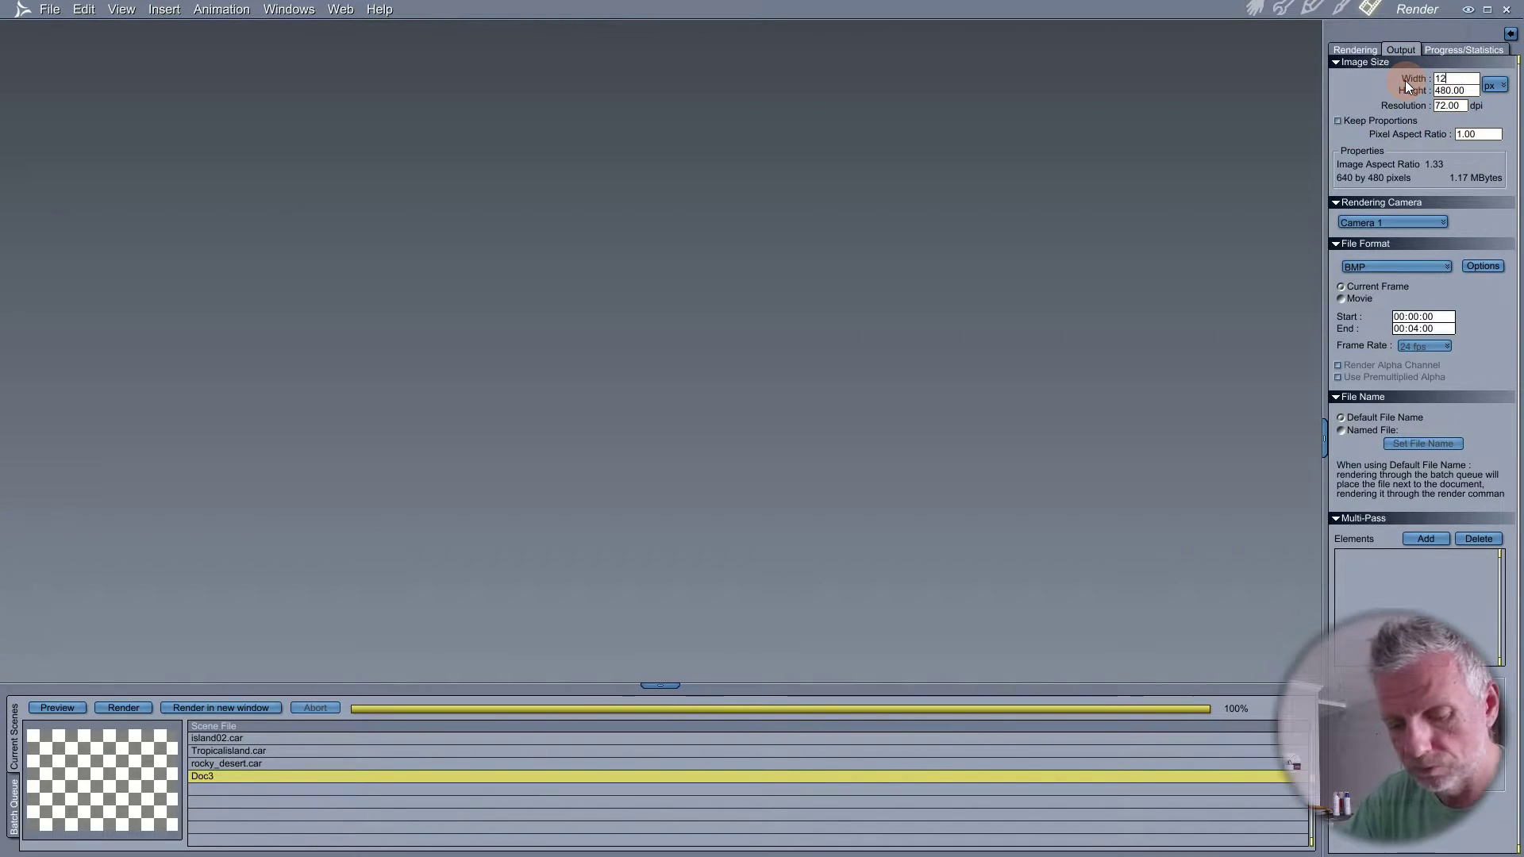
pyautogui.press('Tab')
pyautogui.write('720')
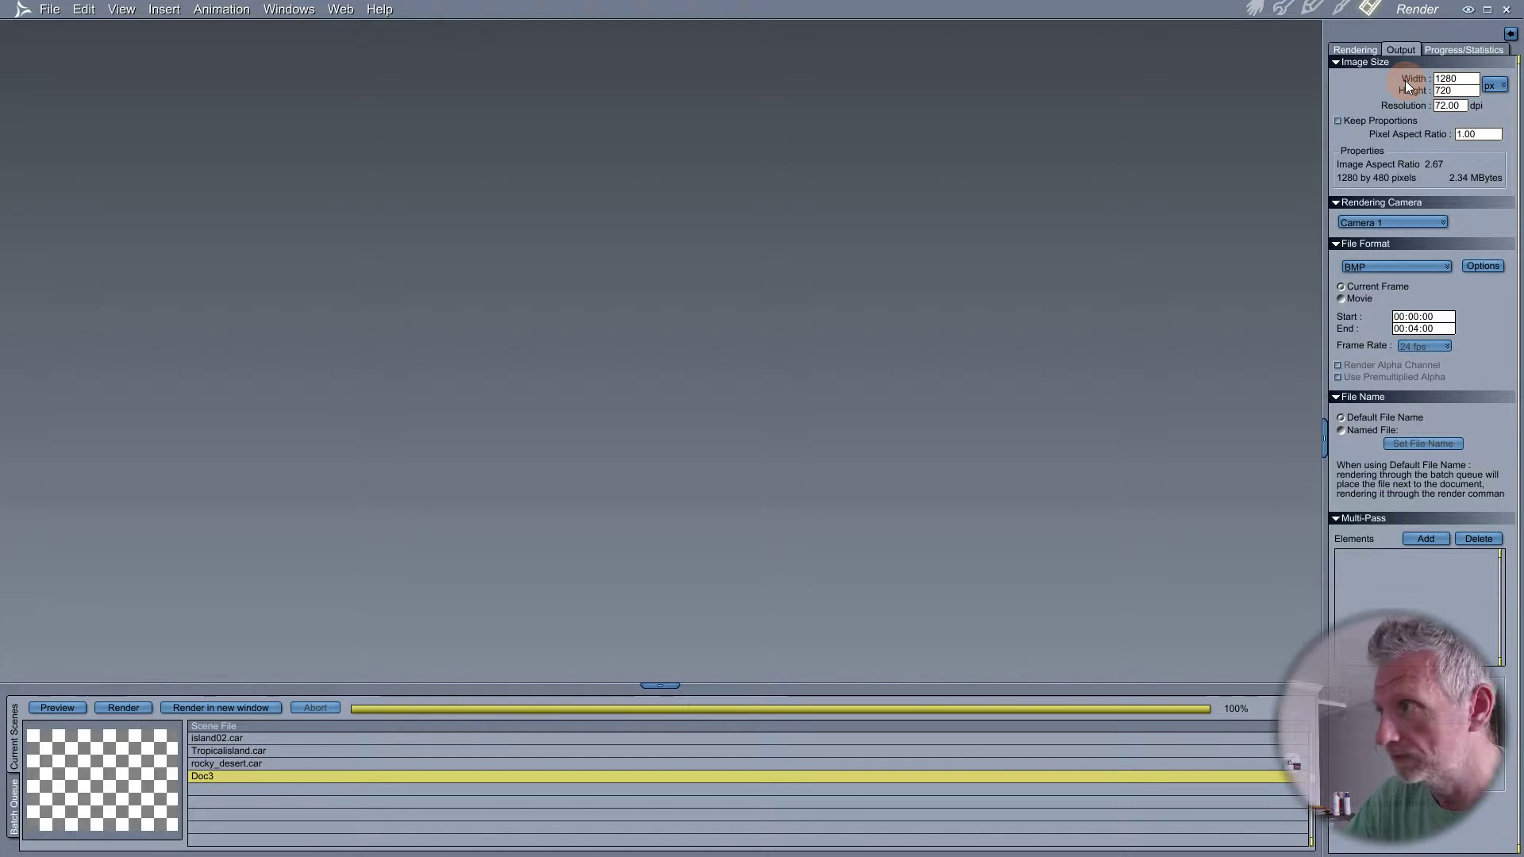
pyautogui.press('Tab')
pyautogui.click(1337, 121)
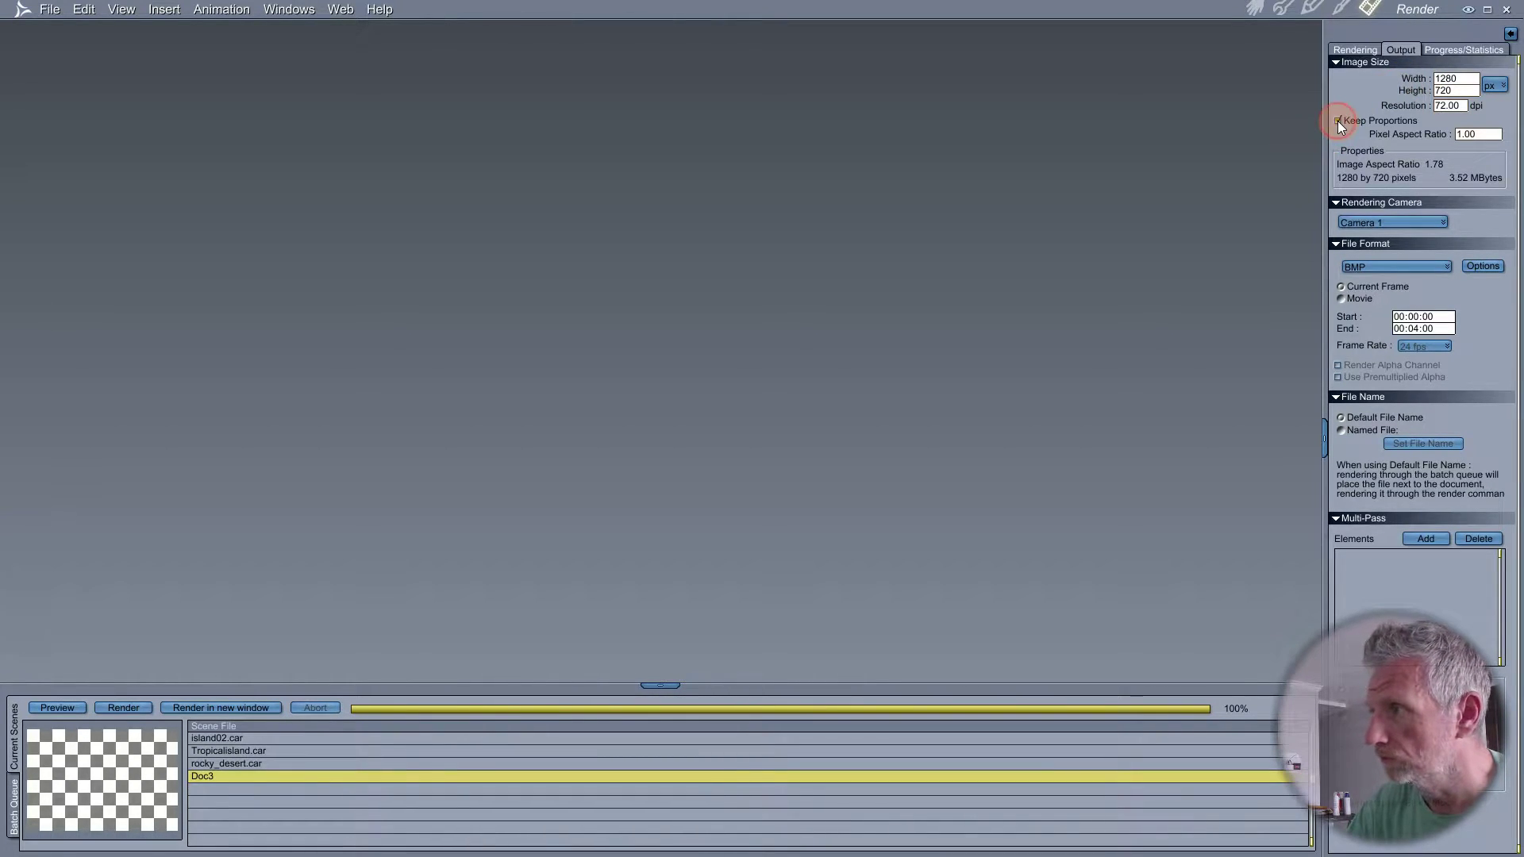
# - Return to the Assemble room, show the production frame and enlarge the 3D view so the frame fills it
pyautogui.click(1255, 9)
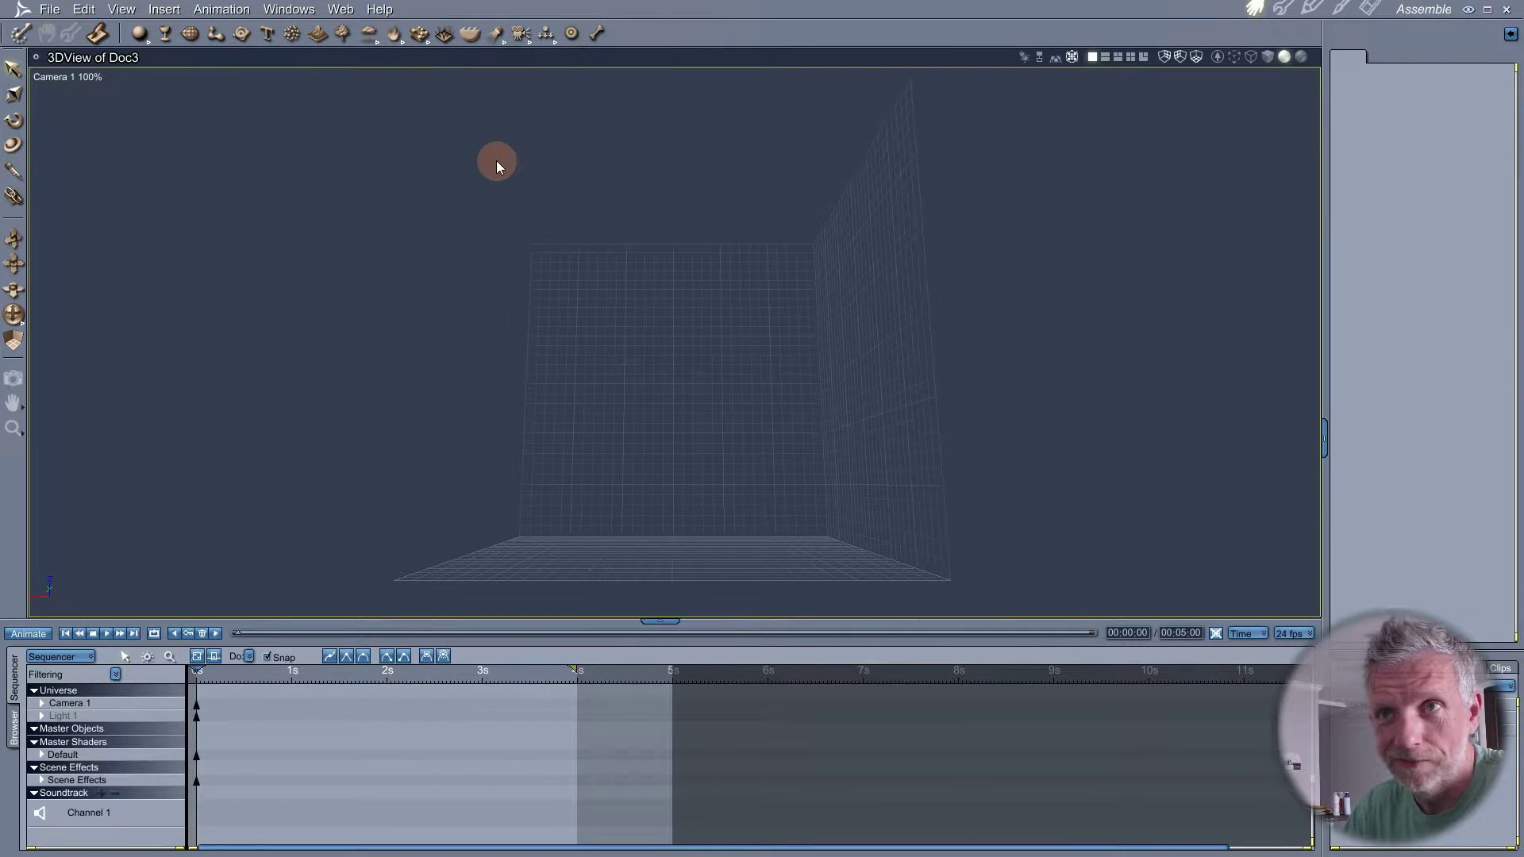
pyautogui.click(121, 10)
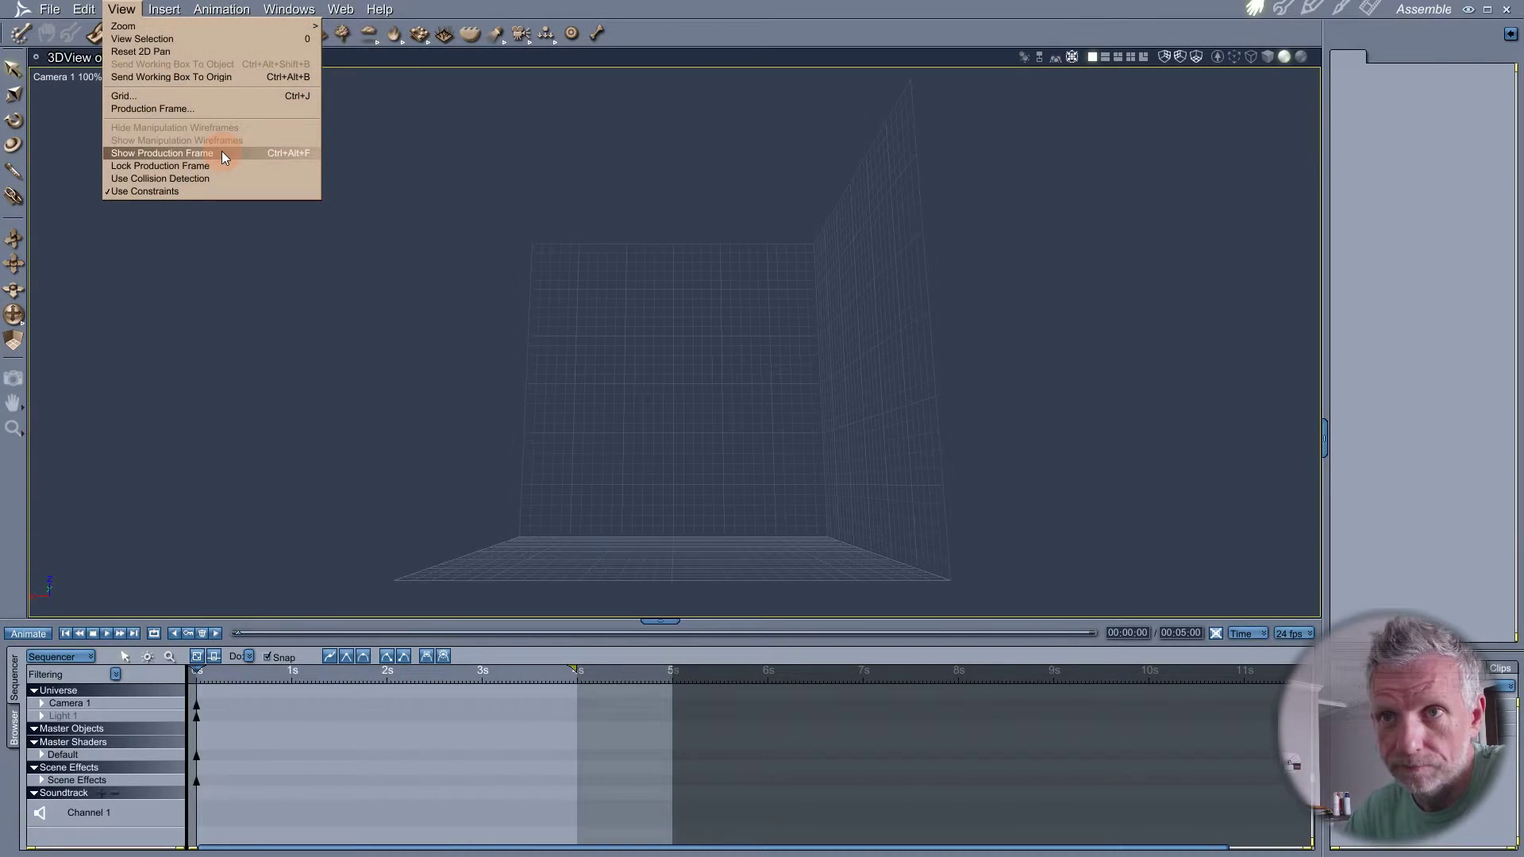
pyautogui.click(414, 285)
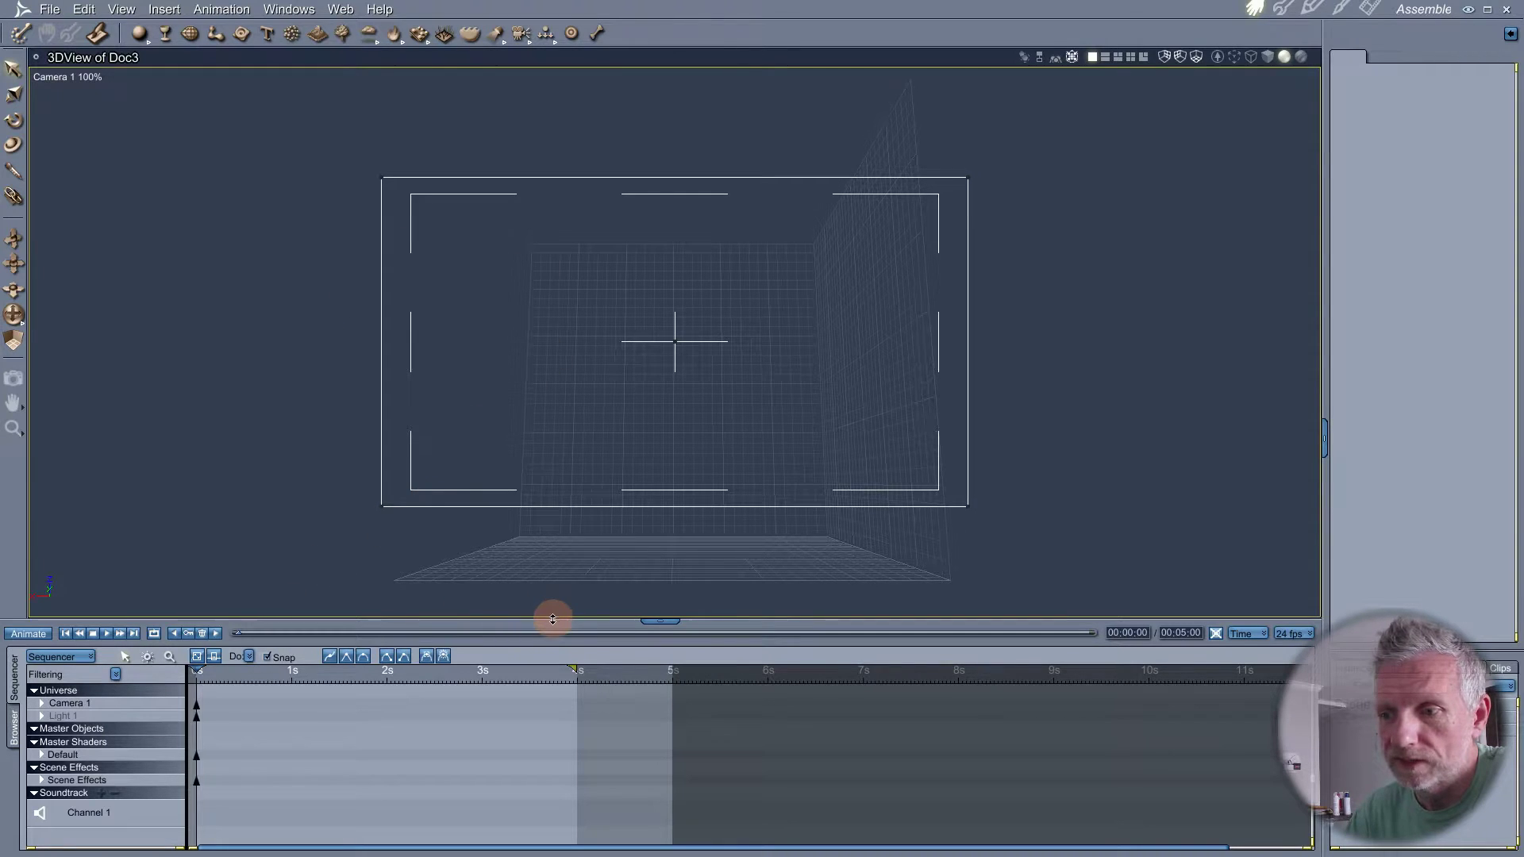
pyautogui.moveTo(553, 618); pyautogui.dragTo(545, 692)
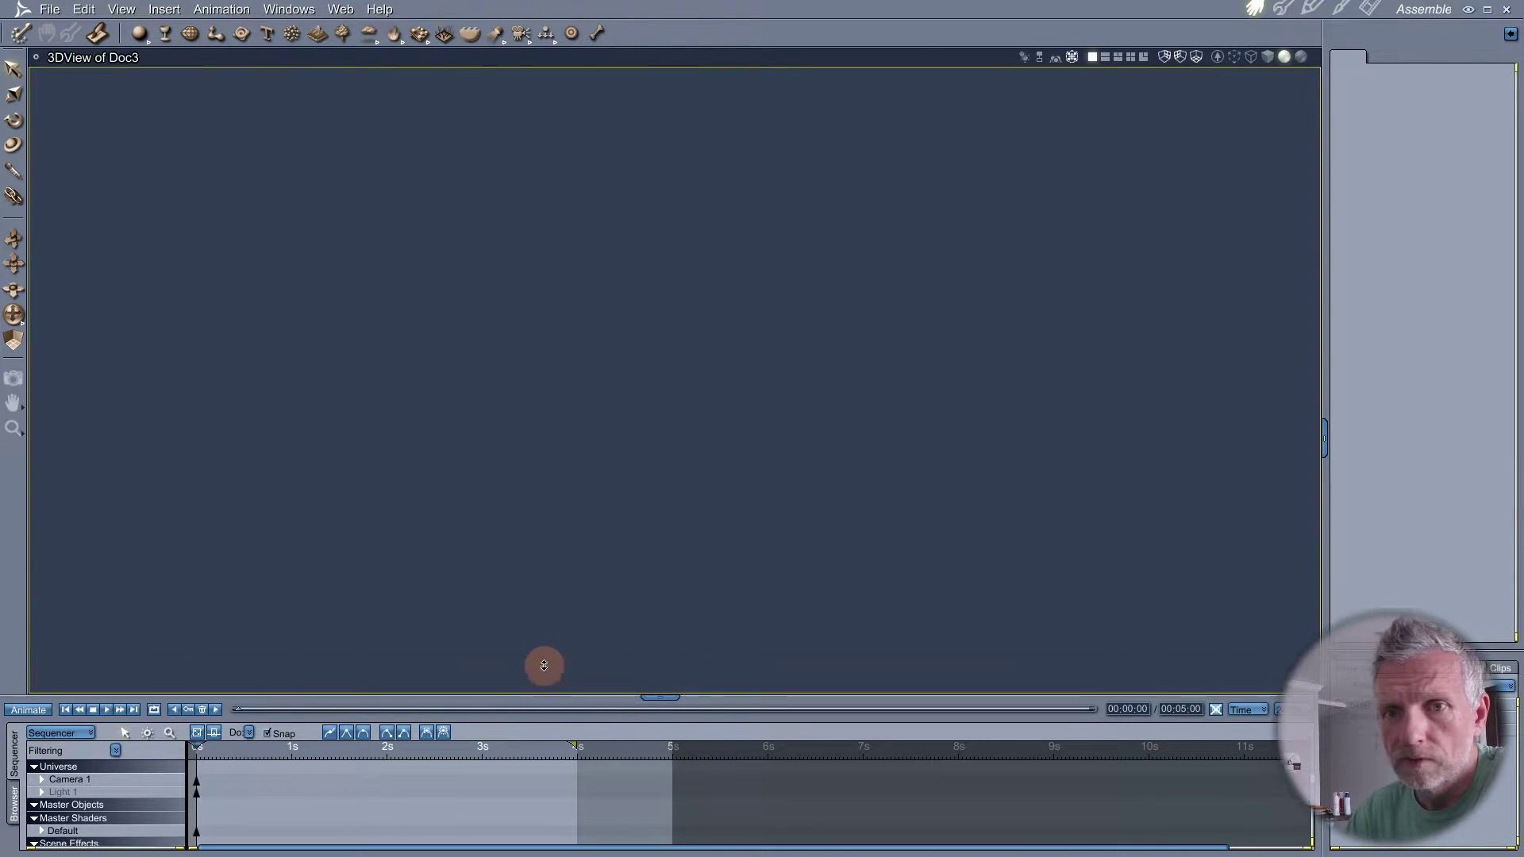
pyautogui.click(23, 434)
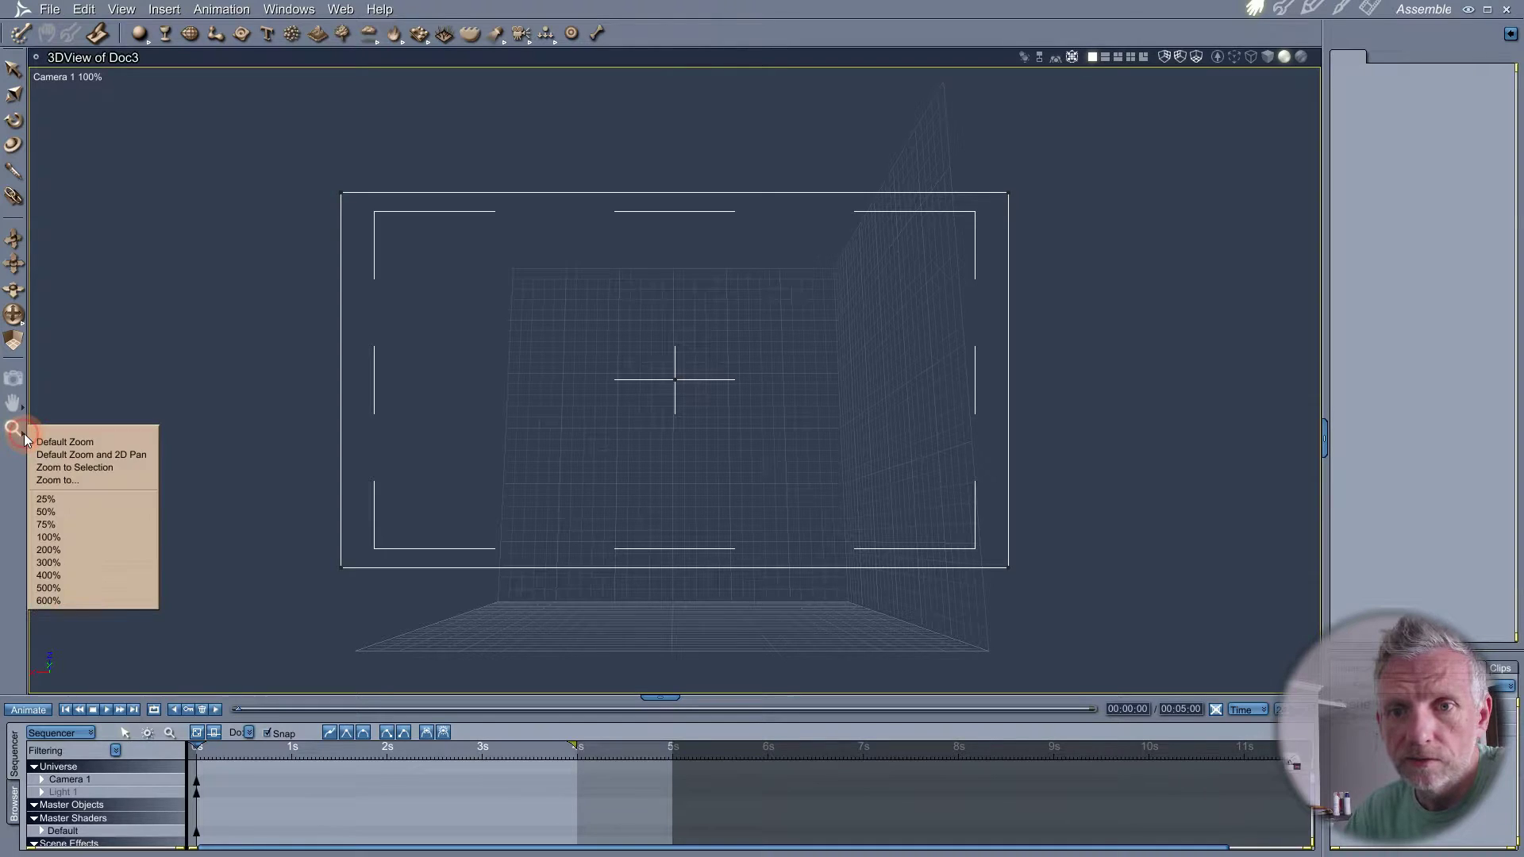
pyautogui.click(290, 194)
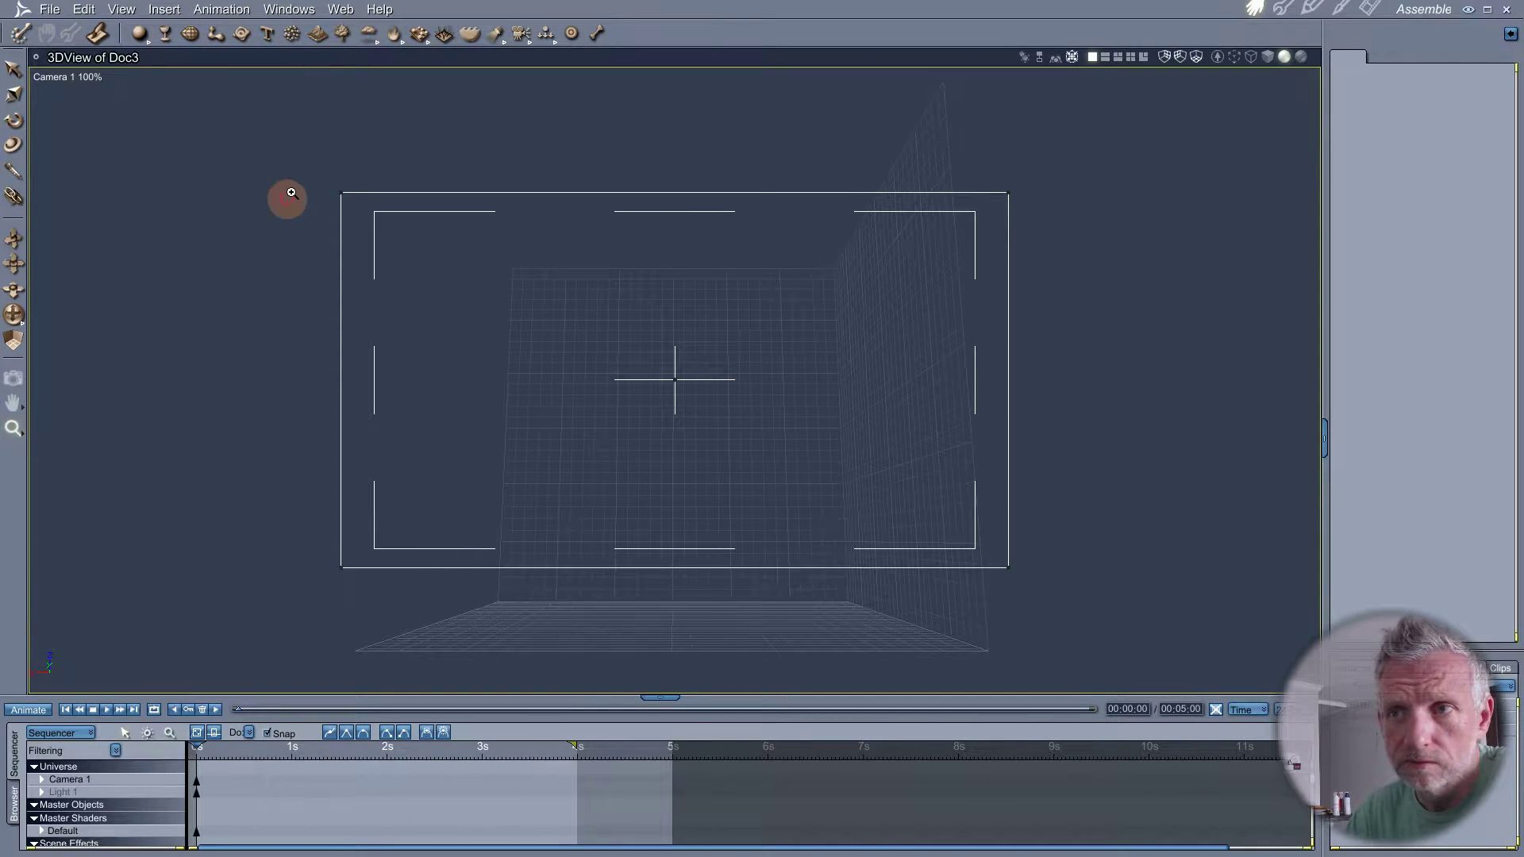
pyautogui.moveTo(292, 192); pyautogui.dragTo(1028, 585)
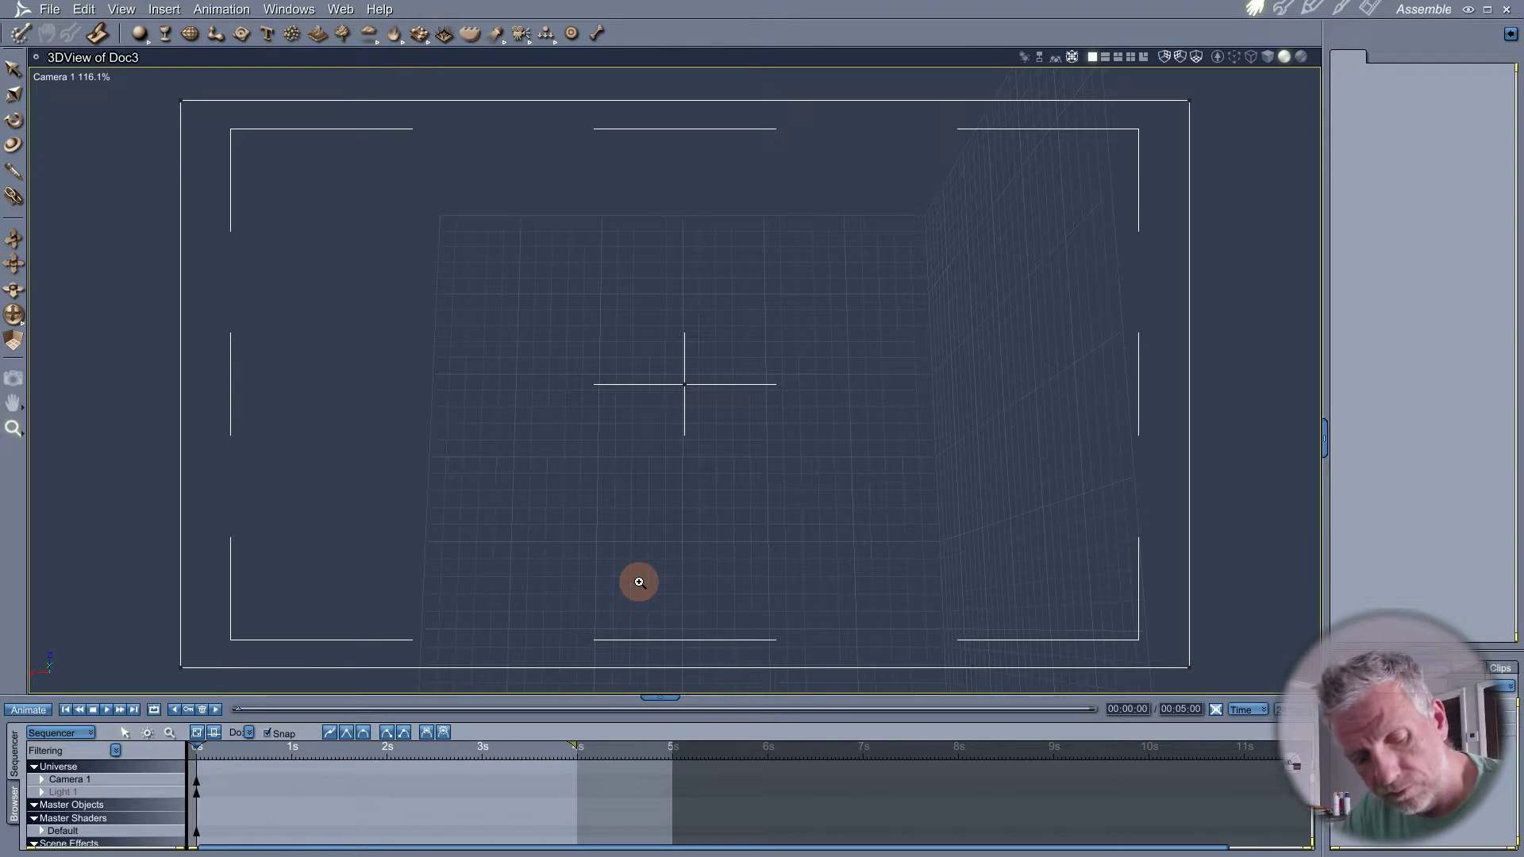
pyautogui.click(14, 145)
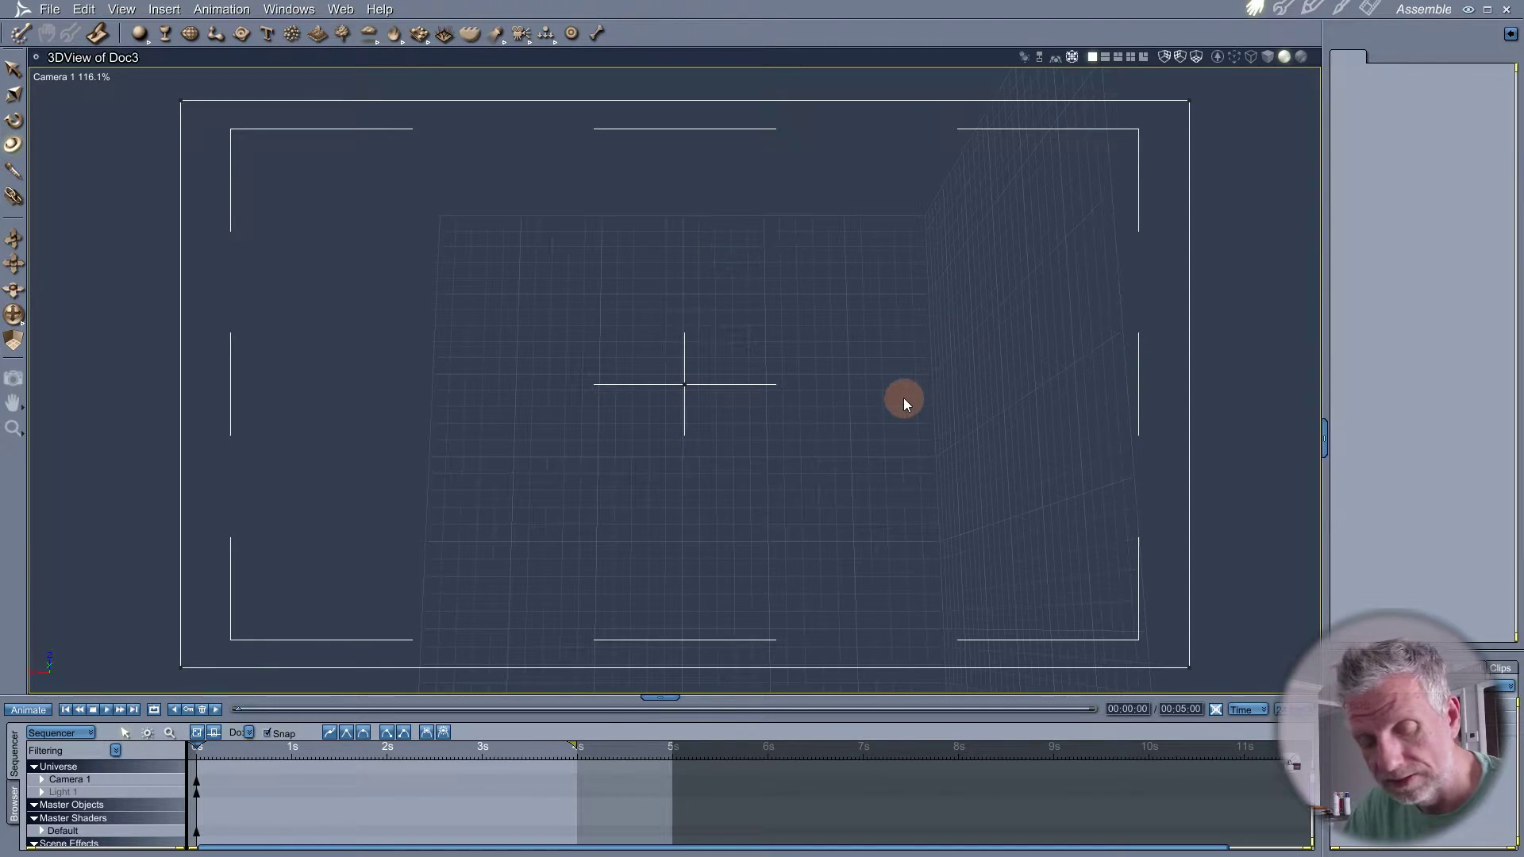
# - Test-render the sky scene, collapse the scene list and enlarge the image window to show the whole render
pyautogui.hotkey('ctrl', 'r')
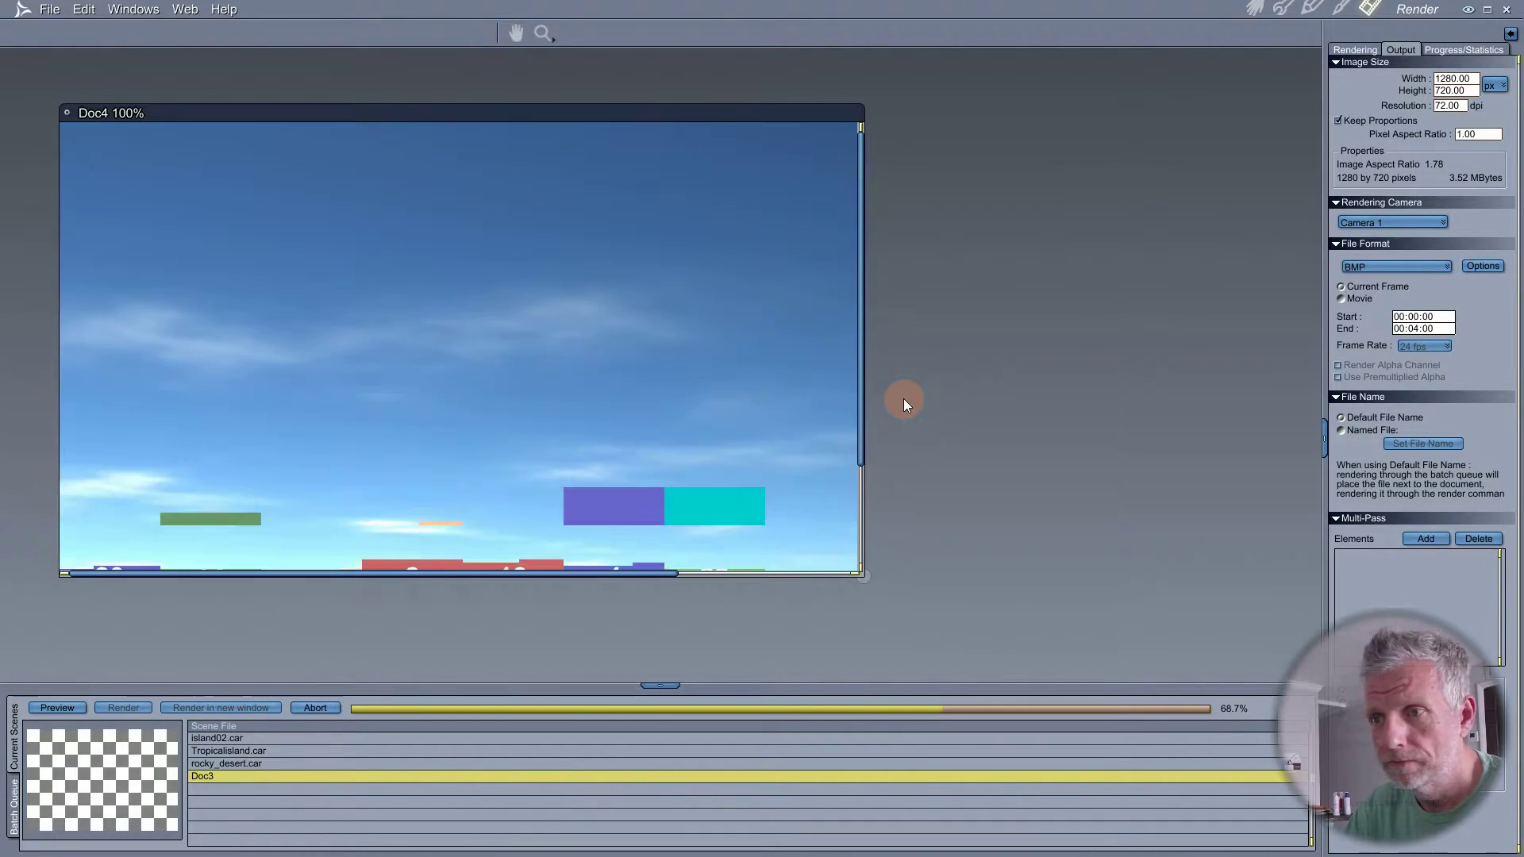
pyautogui.moveTo(863, 578); pyautogui.dragTo(1244, 672)
pyautogui.moveTo(727, 112); pyautogui.dragTo(713, 58)
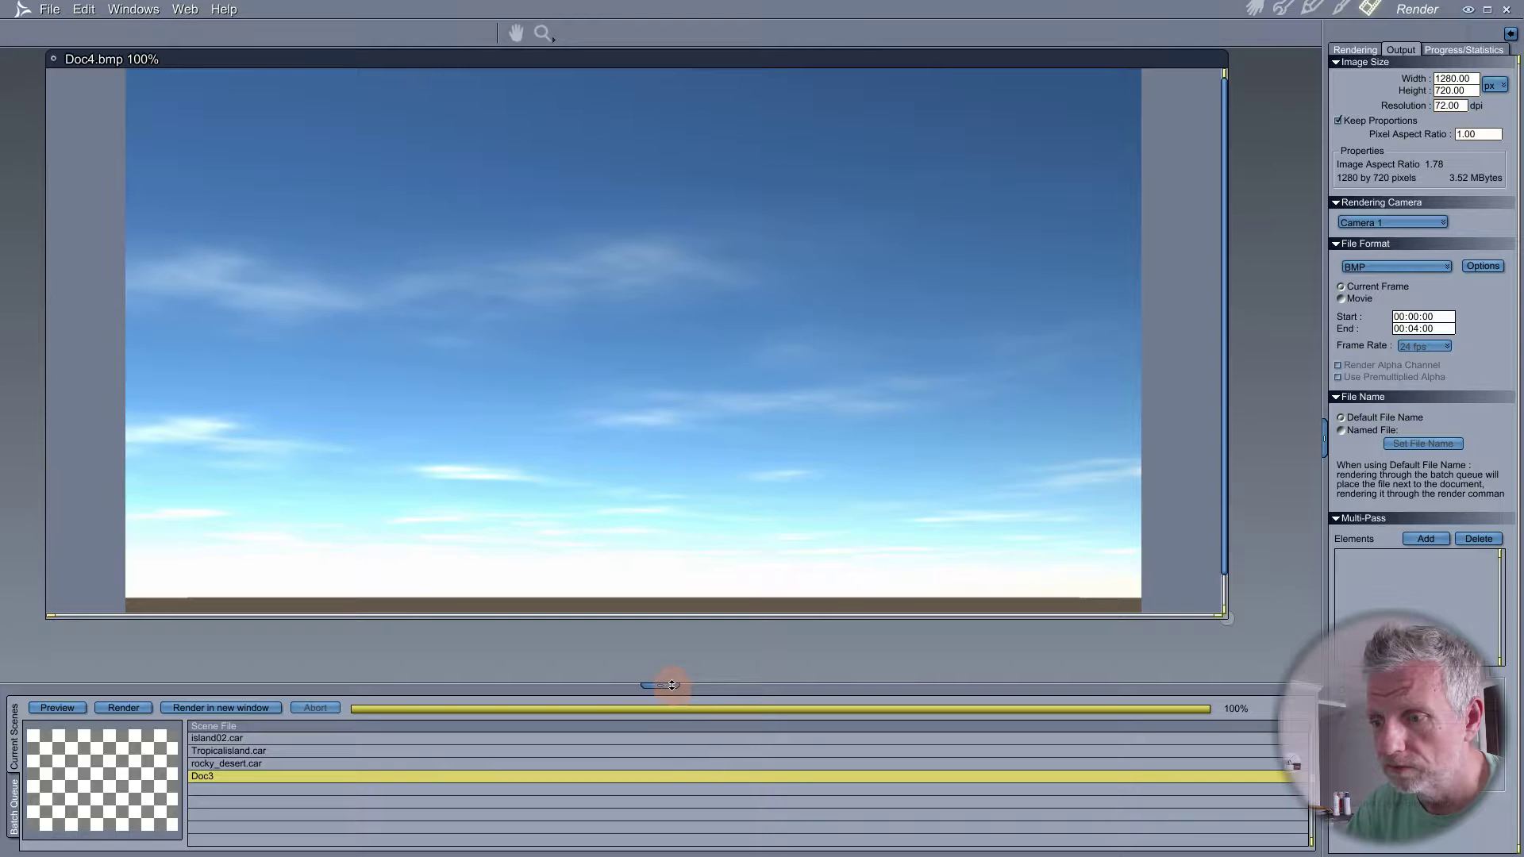
pyautogui.moveTo(670, 685); pyautogui.dragTo(675, 753)
pyautogui.click(674, 753)
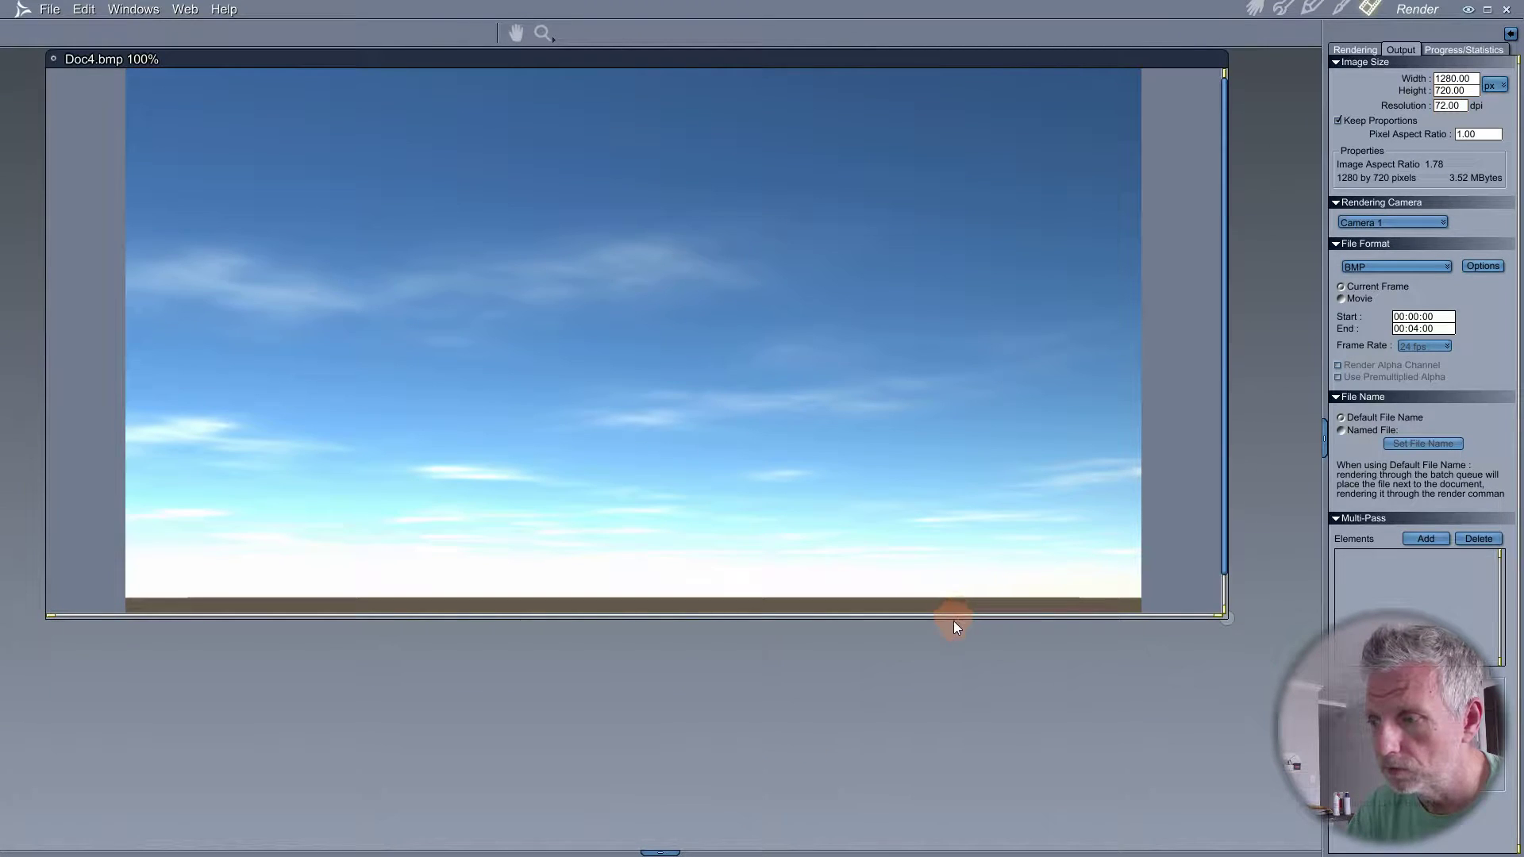
pyautogui.moveTo(1222, 623); pyautogui.dragTo(1243, 765)
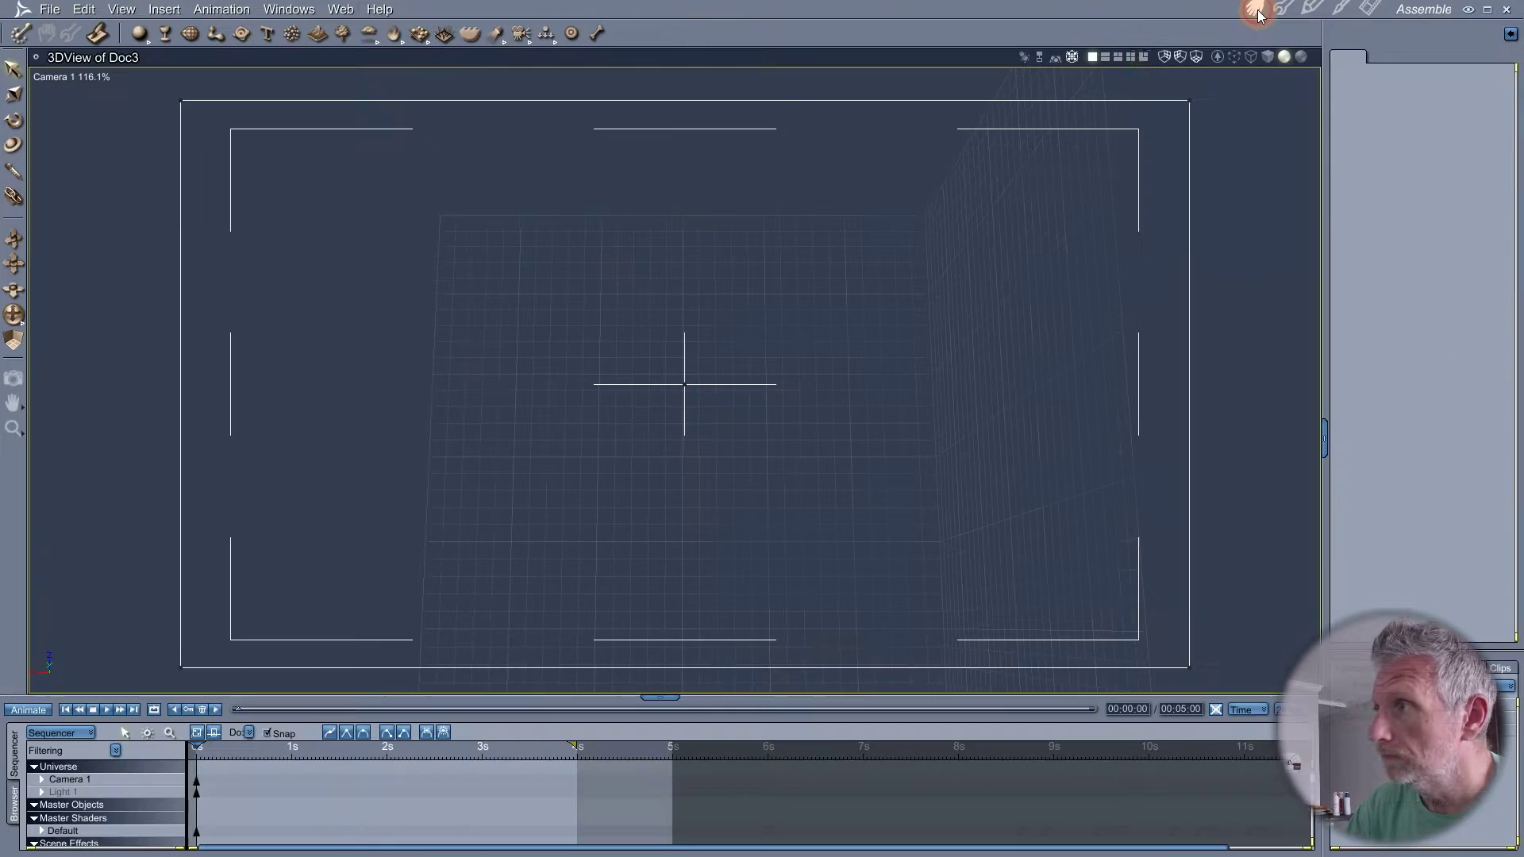
# - Tilt the camera down in the Assemble room to bring more ground into frame and test-render the scene again
pyautogui.click(1255, 9)
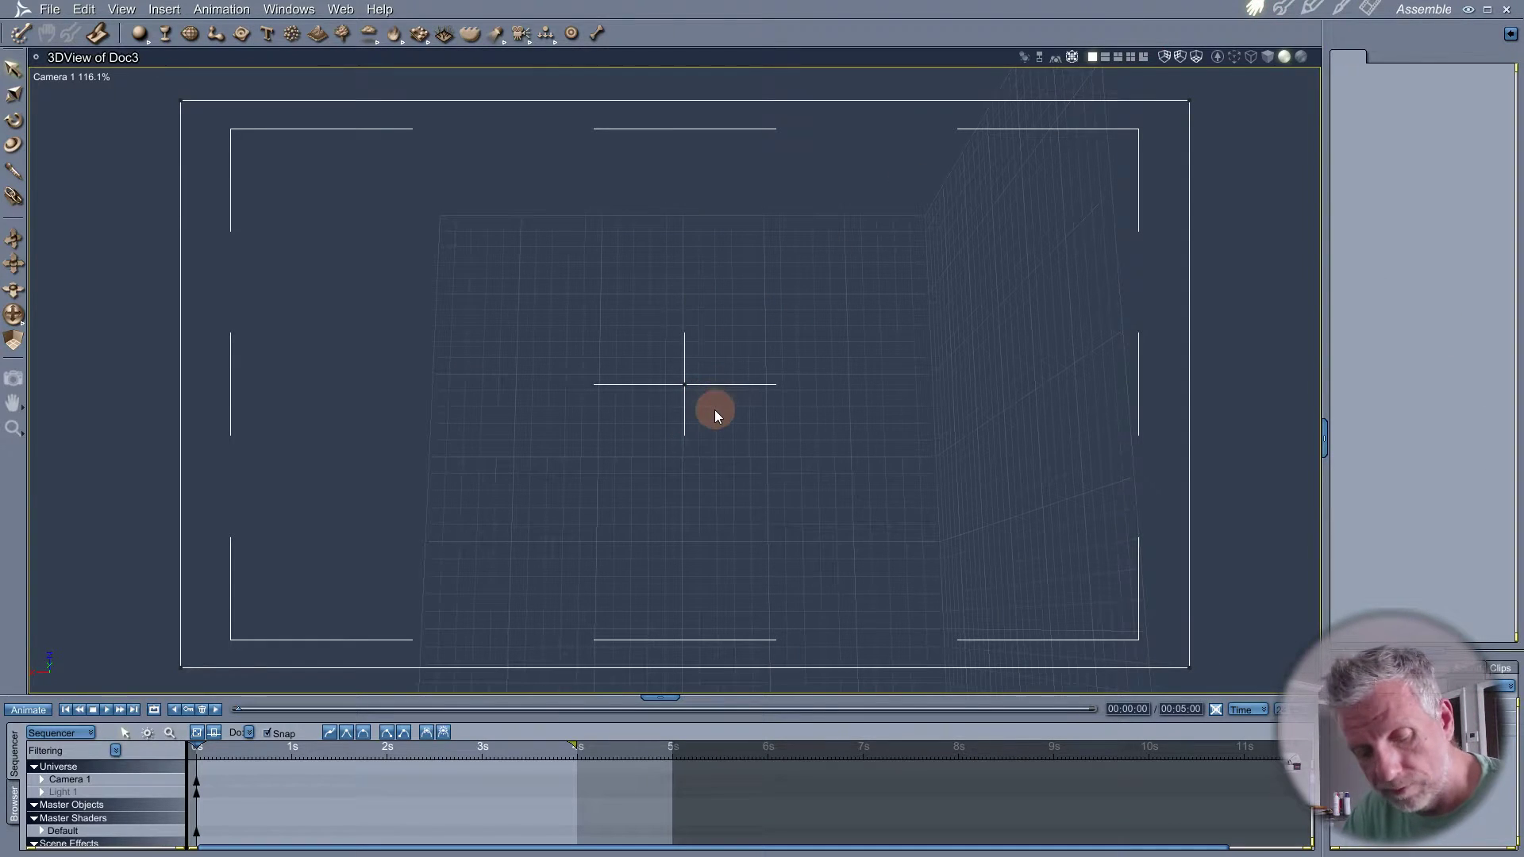
pyautogui.moveTo(712, 410); pyautogui.dragTo(713, 373)
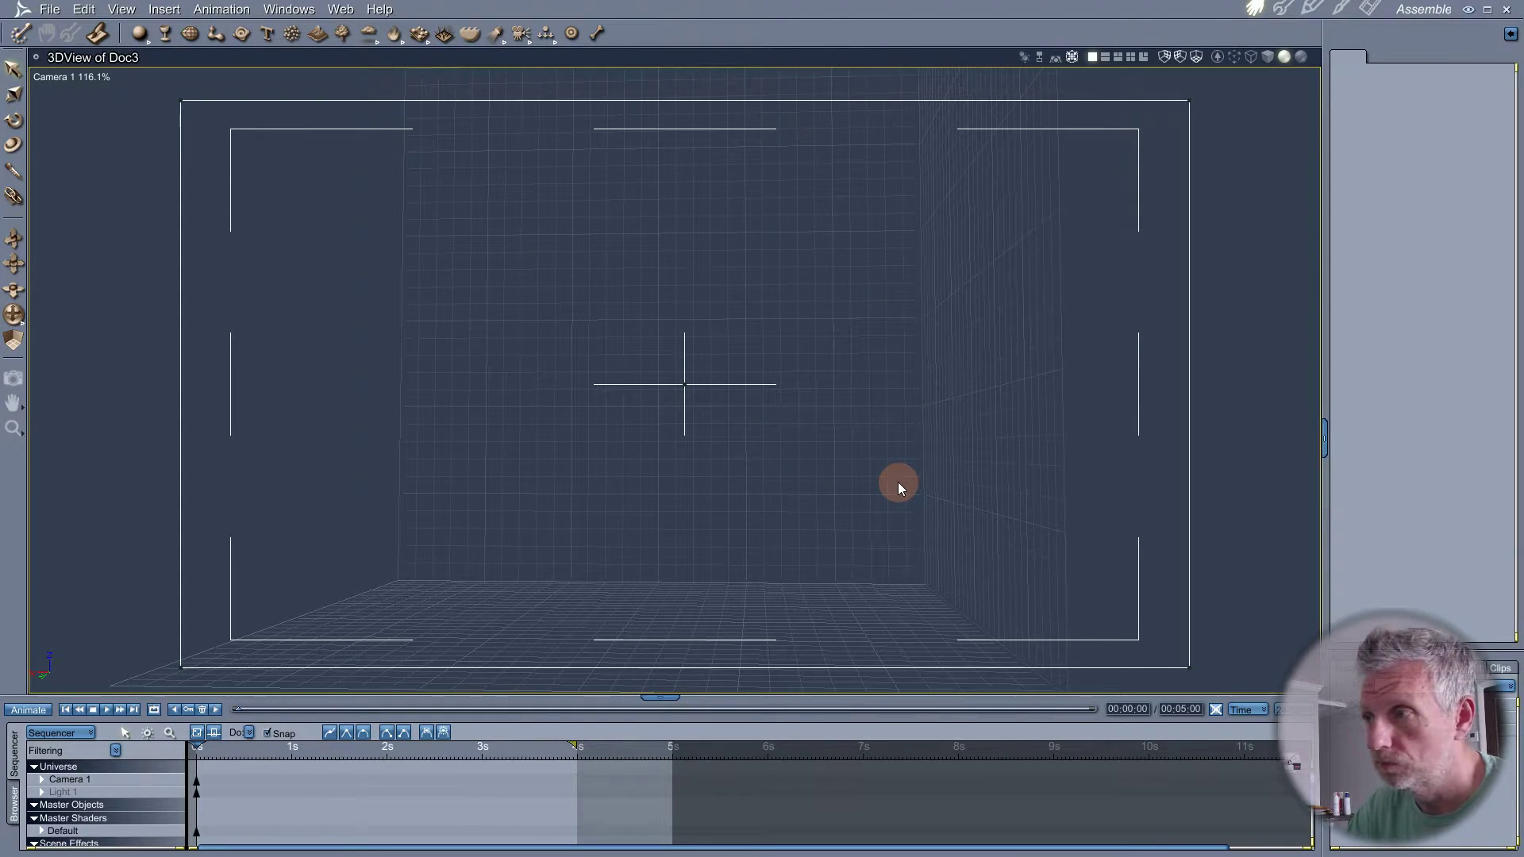
pyautogui.hotkey('ctrl', 'r')
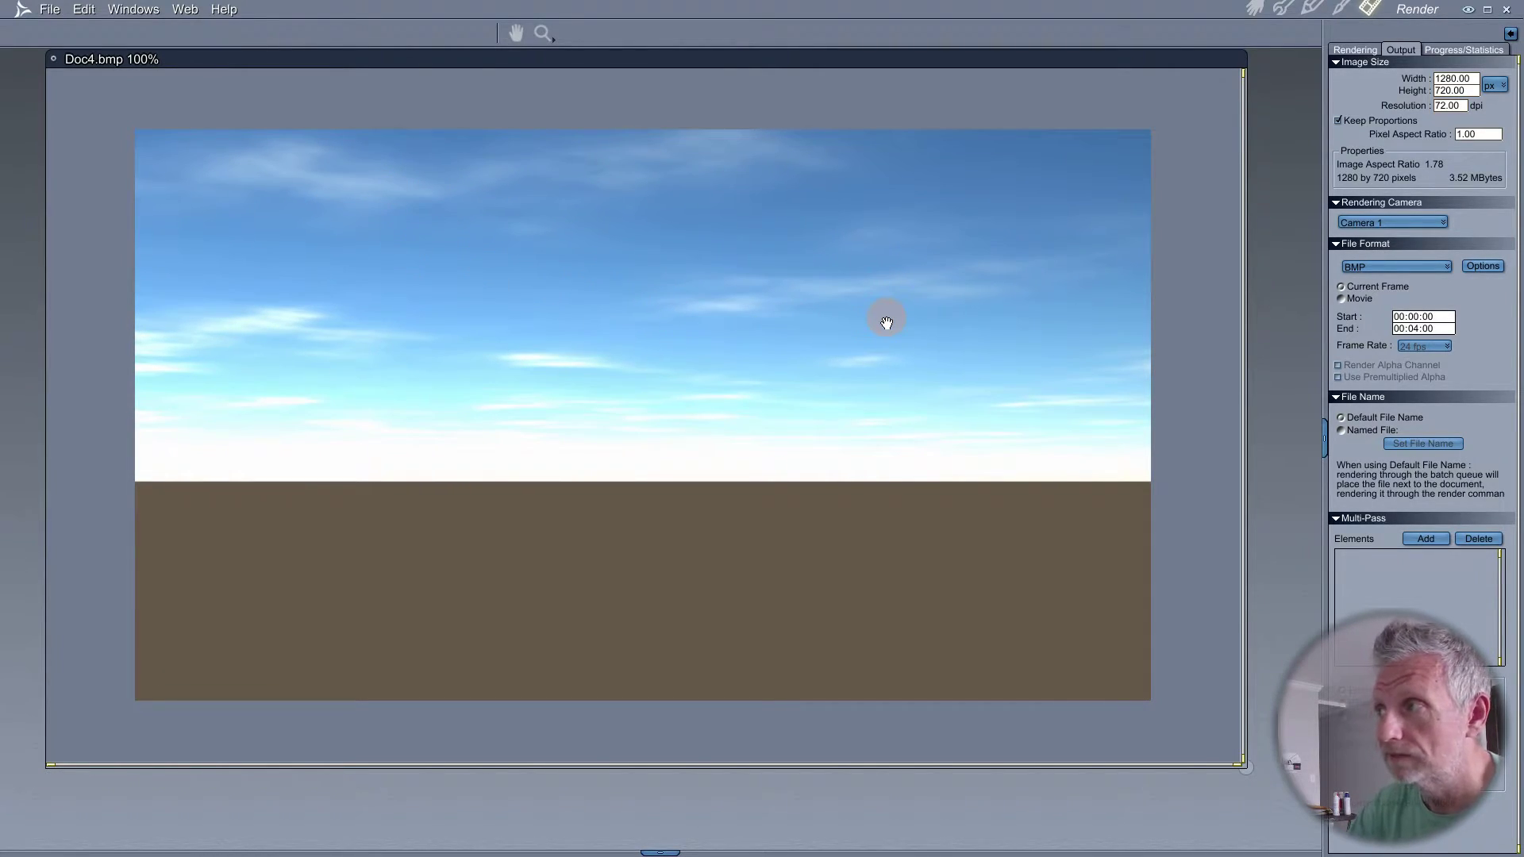
# - Return to the Assemble room, enlarge the instance list and look through its entries, finishing with the Scene selected
pyautogui.click(1257, 10)
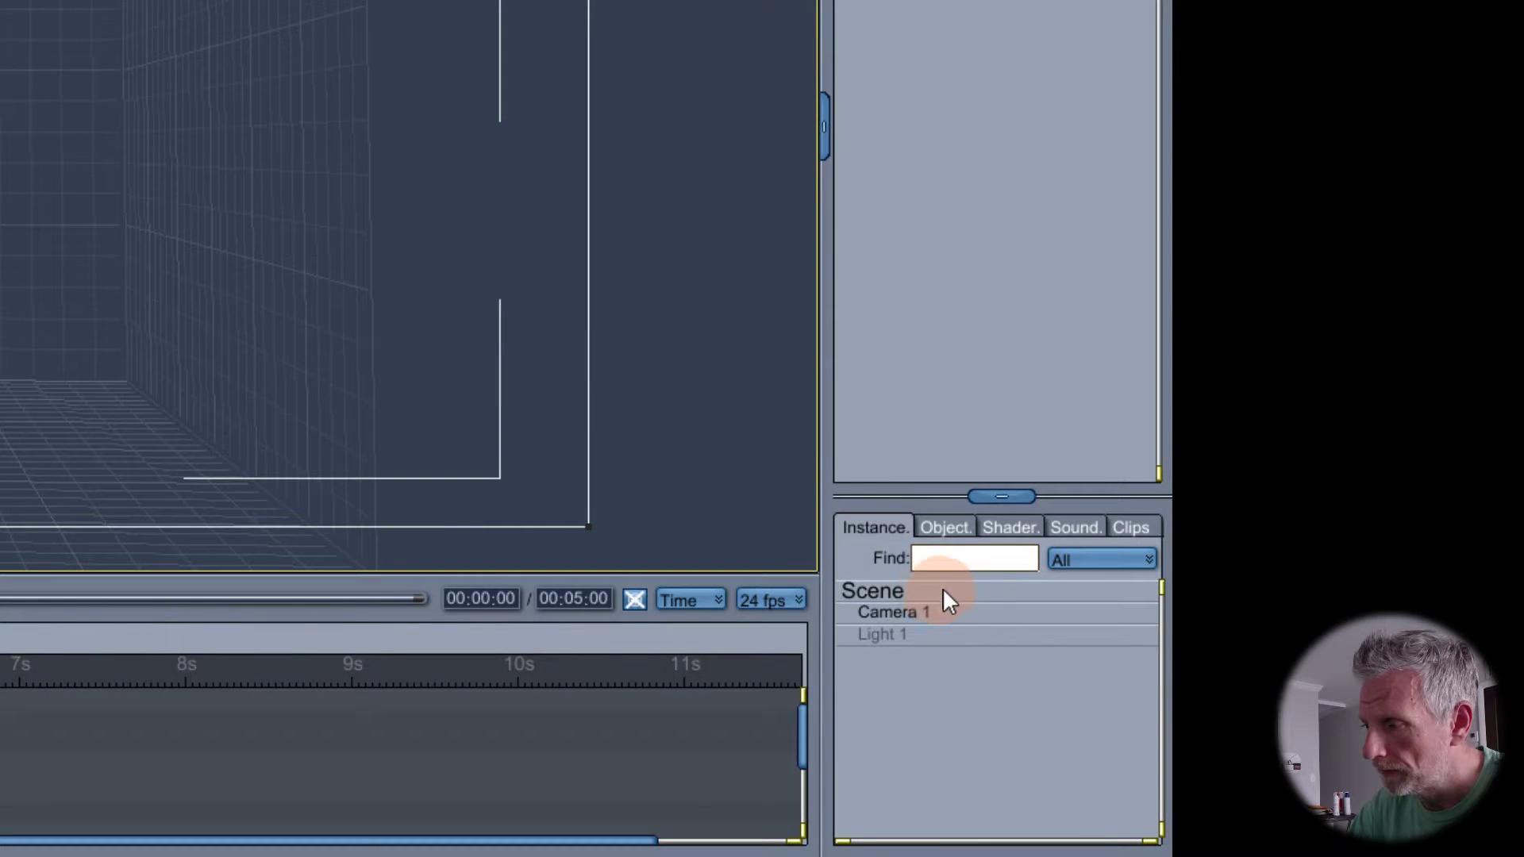
pyautogui.click(944, 593)
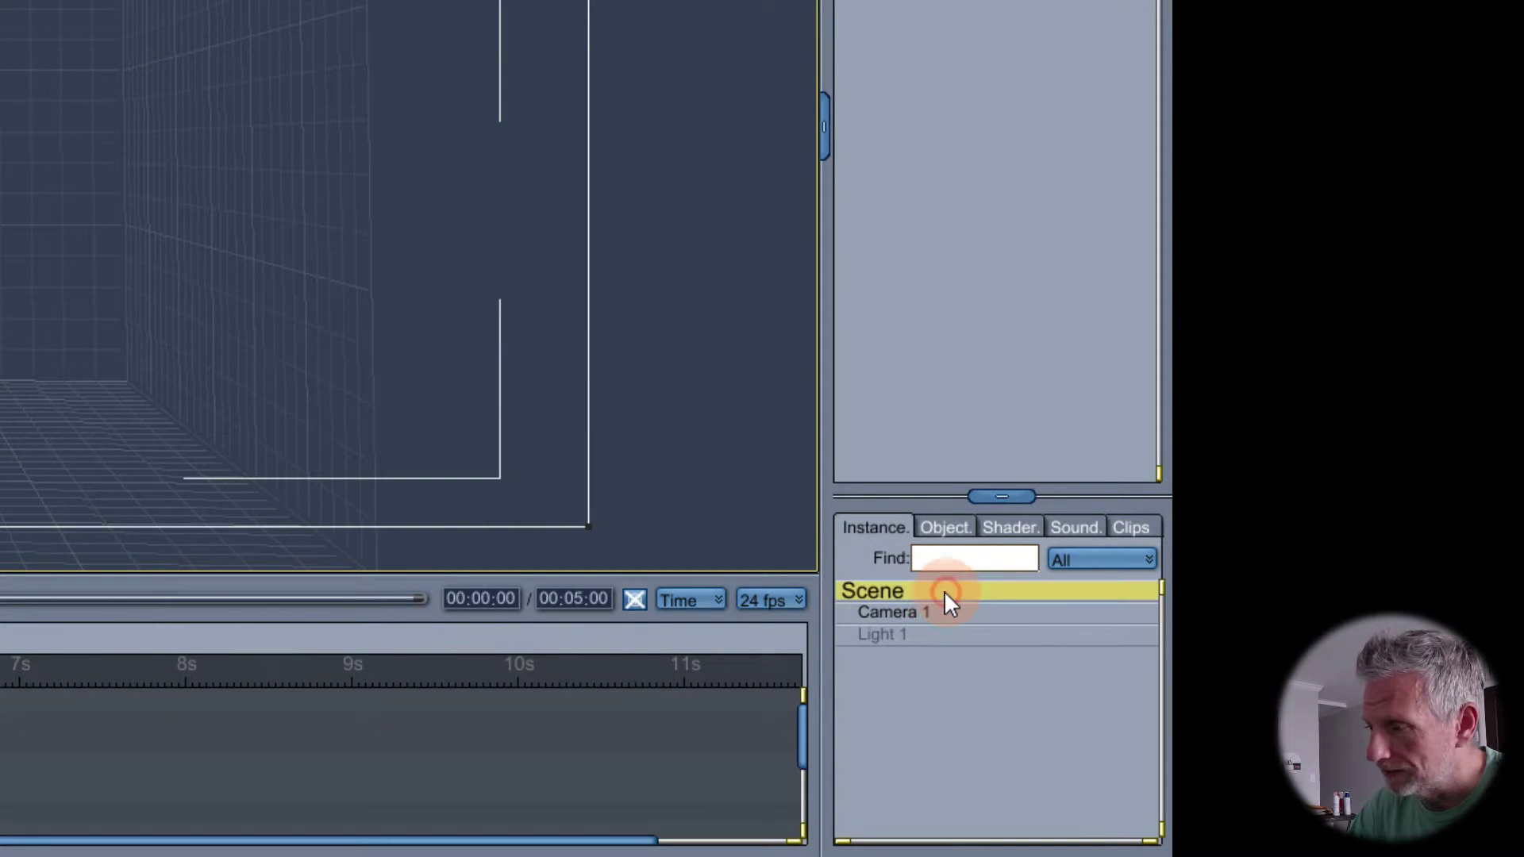
pyautogui.moveTo(948, 497); pyautogui.dragTo(940, 235)
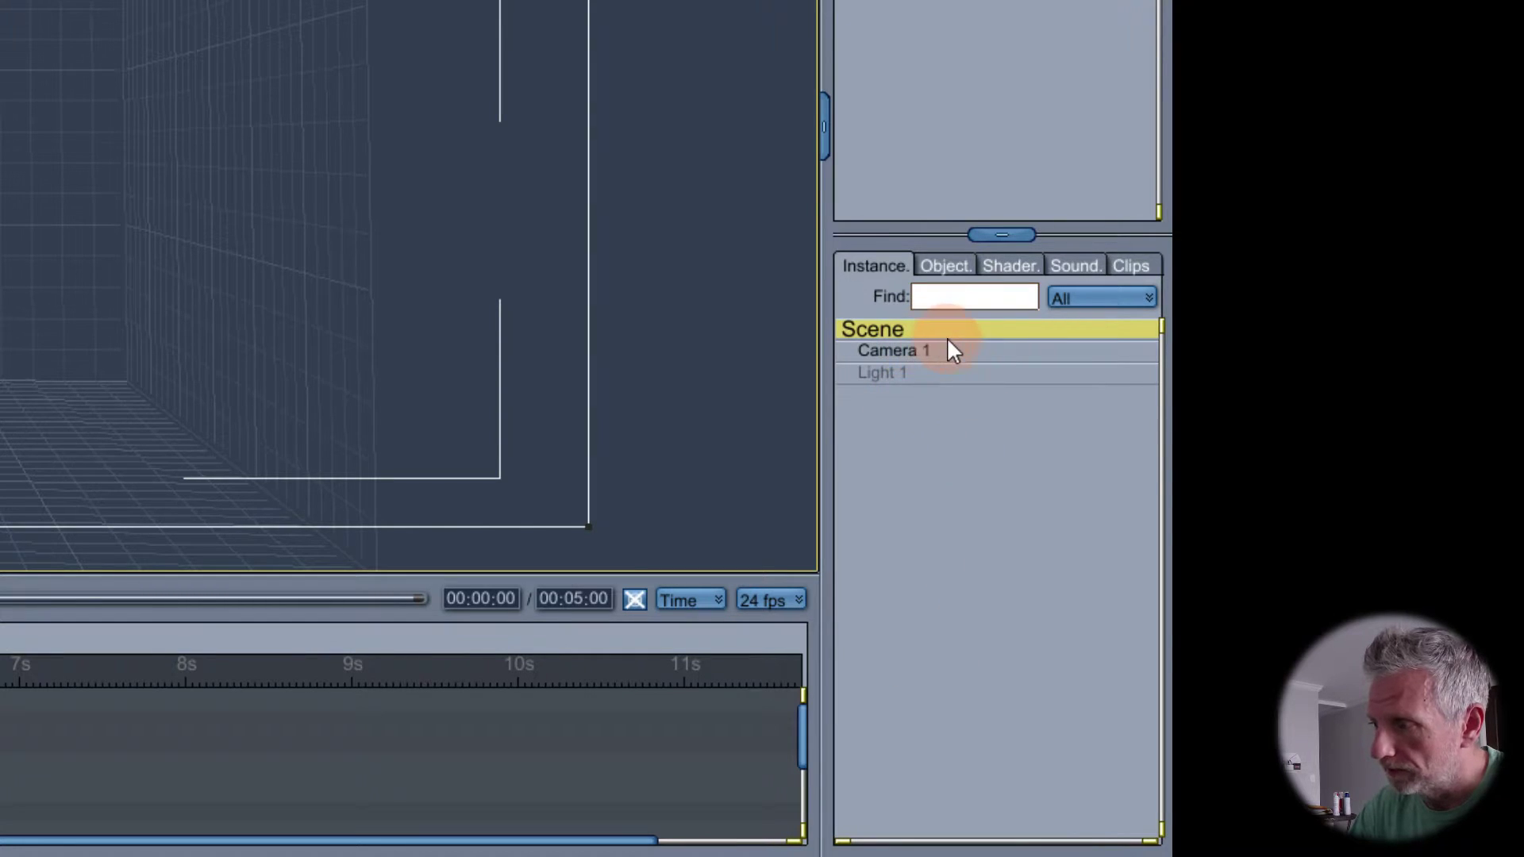
pyautogui.click(917, 351)
pyautogui.click(905, 374)
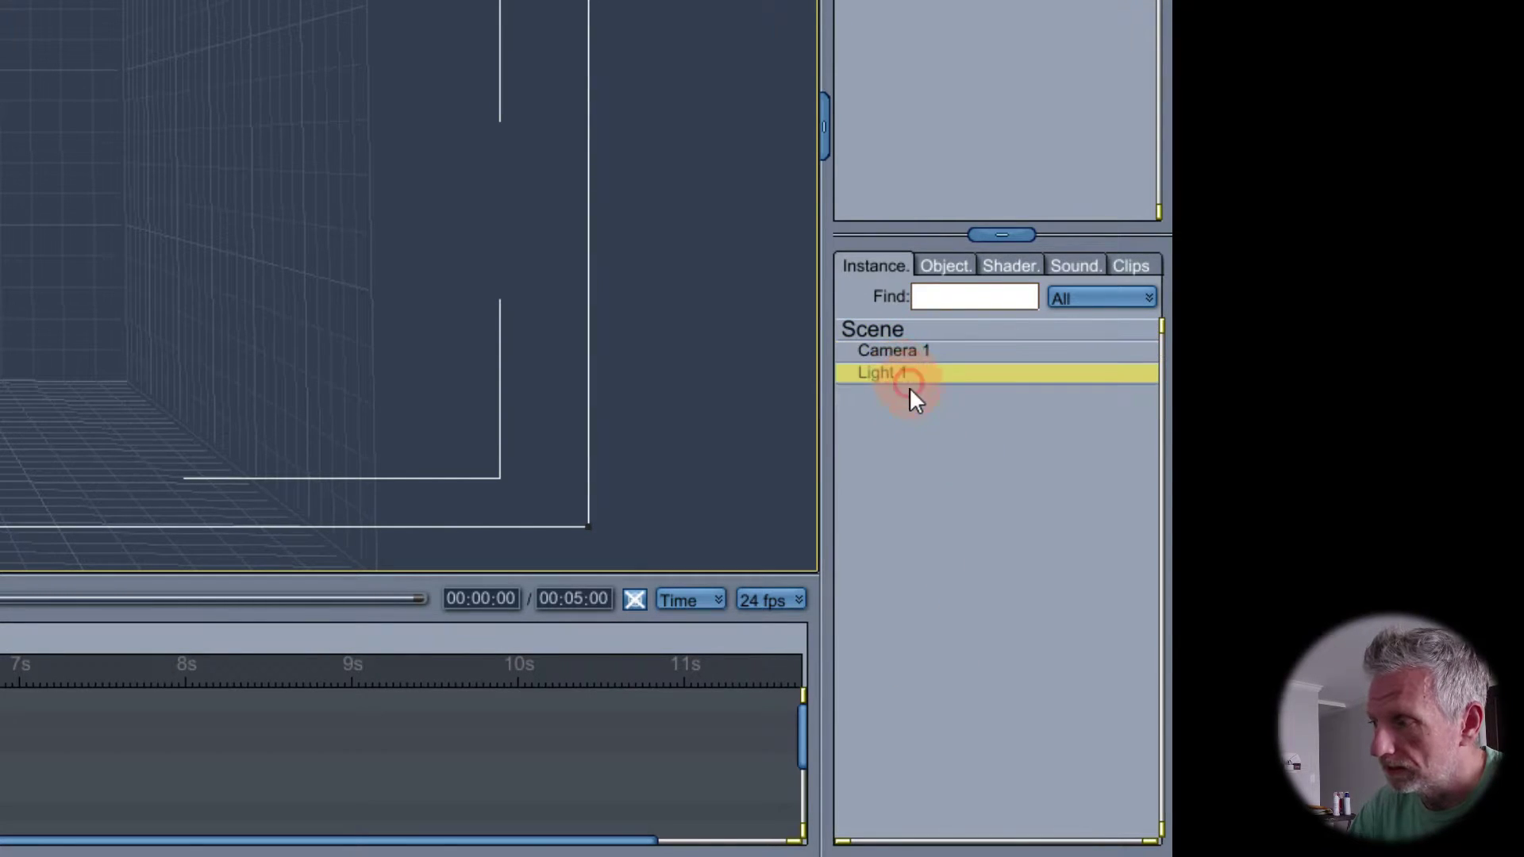
pyautogui.click(916, 331)
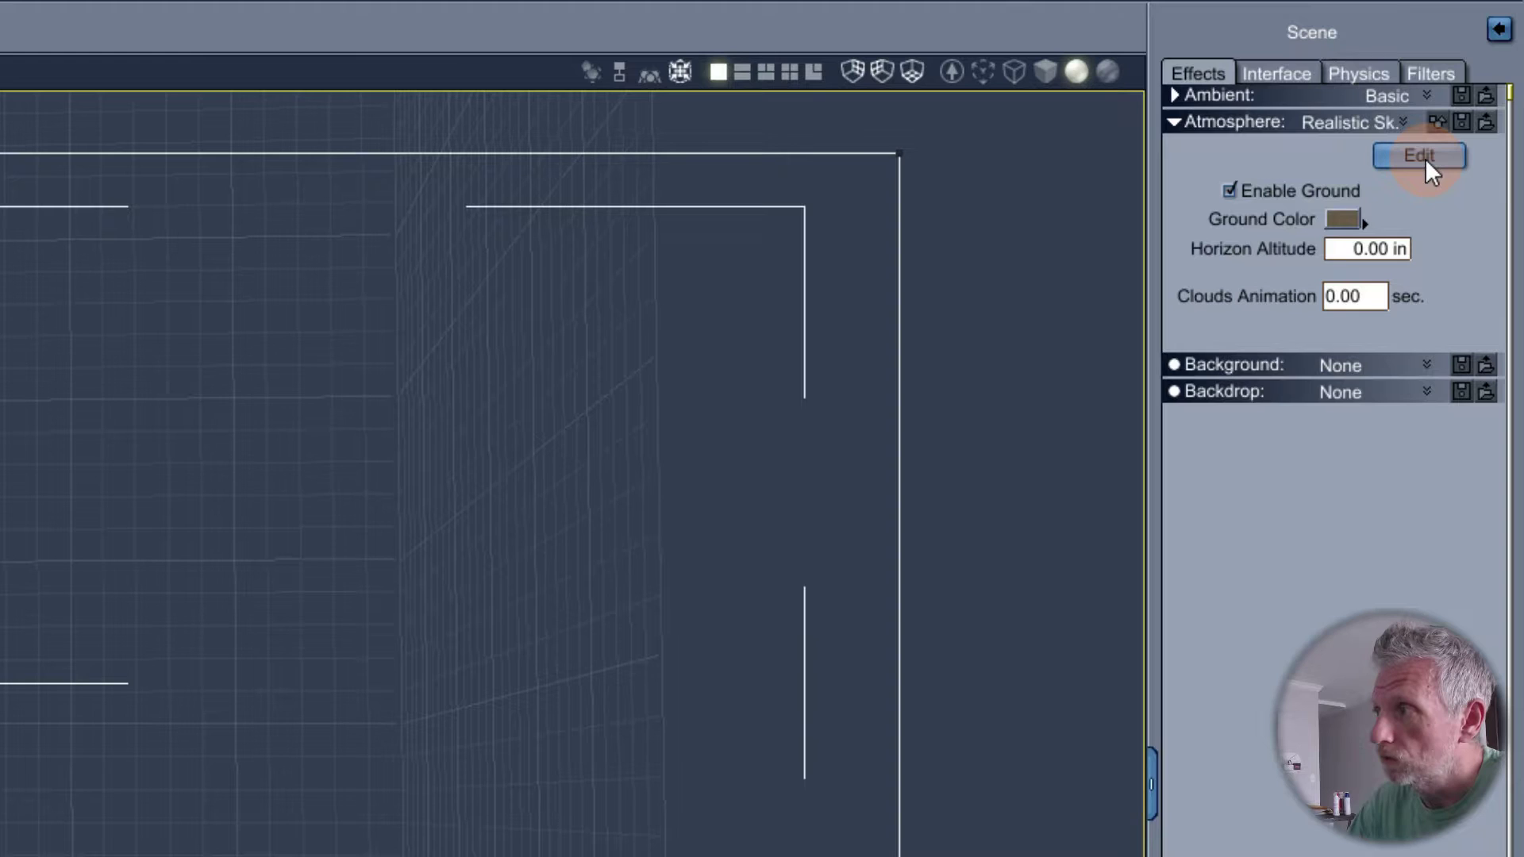
# - Open the scene's Realistic Sky atmosphere for editing and render its preview
pyautogui.click(1426, 159)
pyautogui.moveTo(322, 343); pyautogui.dragTo(1108, 68)
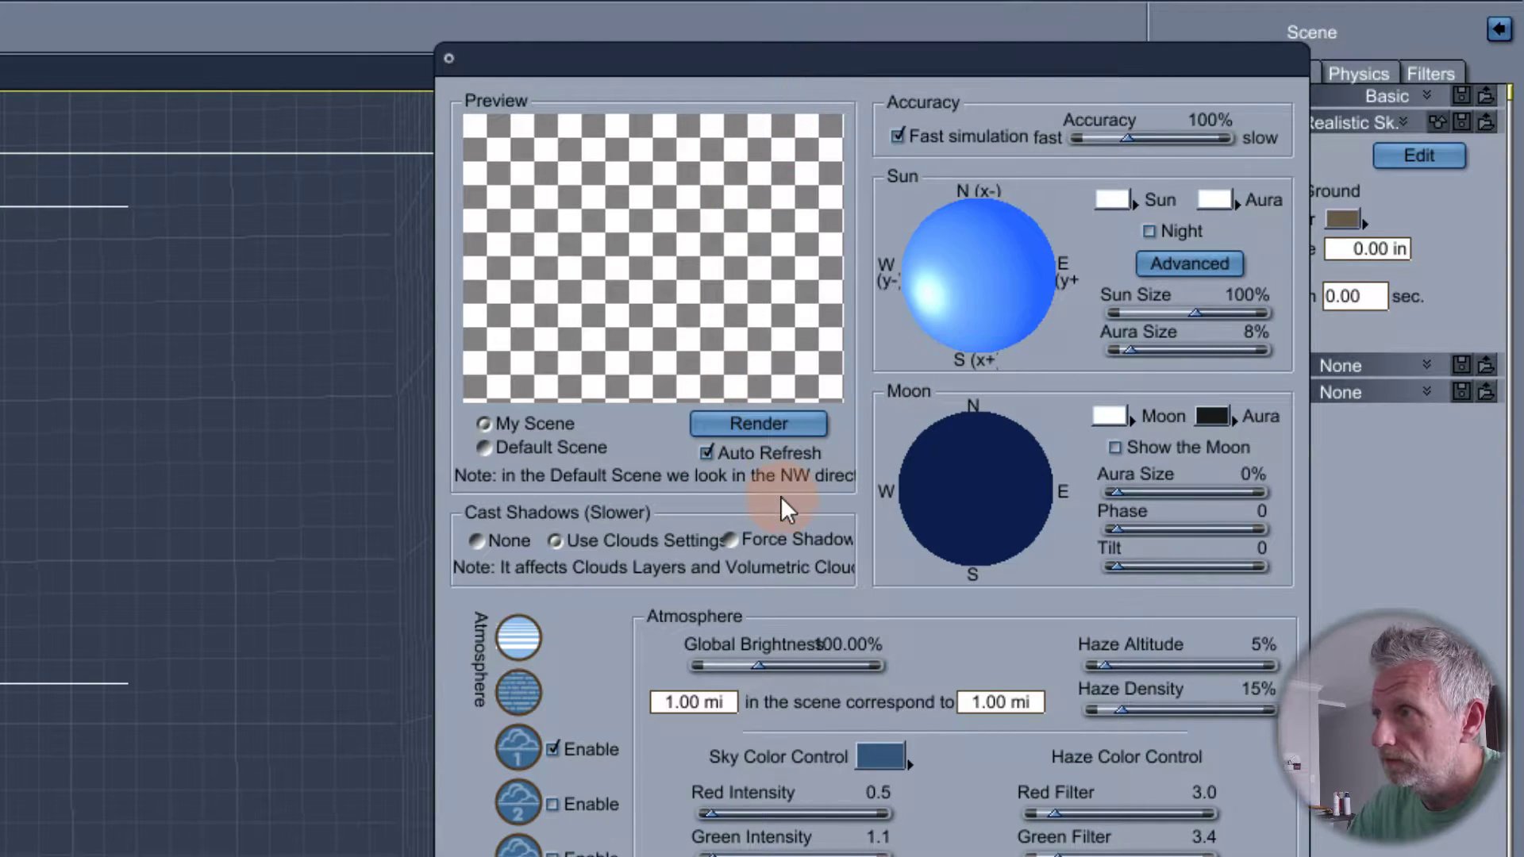
pyautogui.click(751, 423)
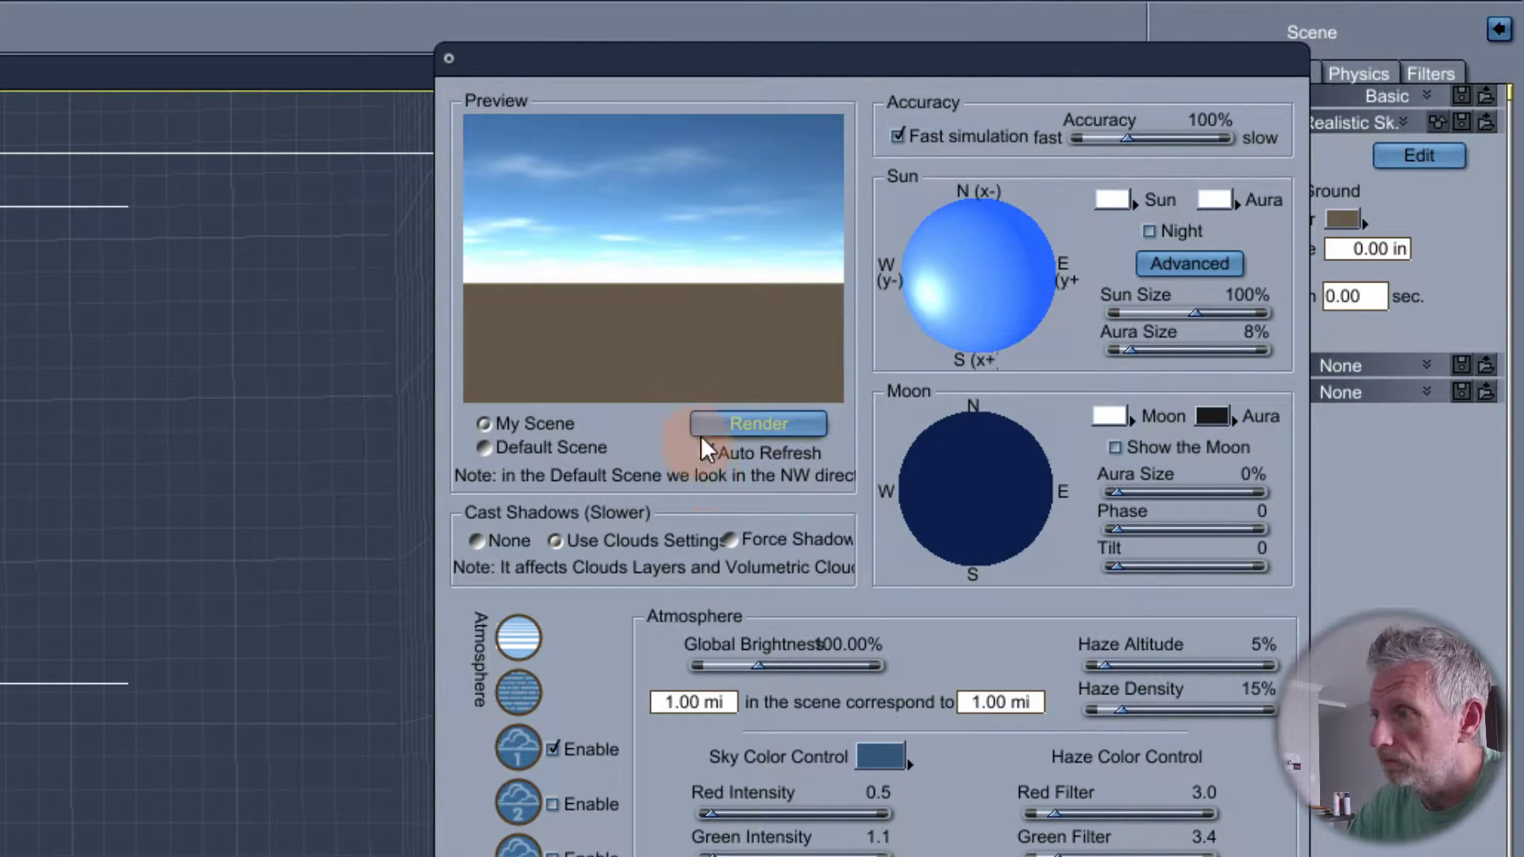
# - Reposition the Realistic Sky dialog, open cloud layer 1 and switch its type to Cloud and back to Cirrus
pyautogui.moveTo(869, 71); pyautogui.dragTo(858, 32)
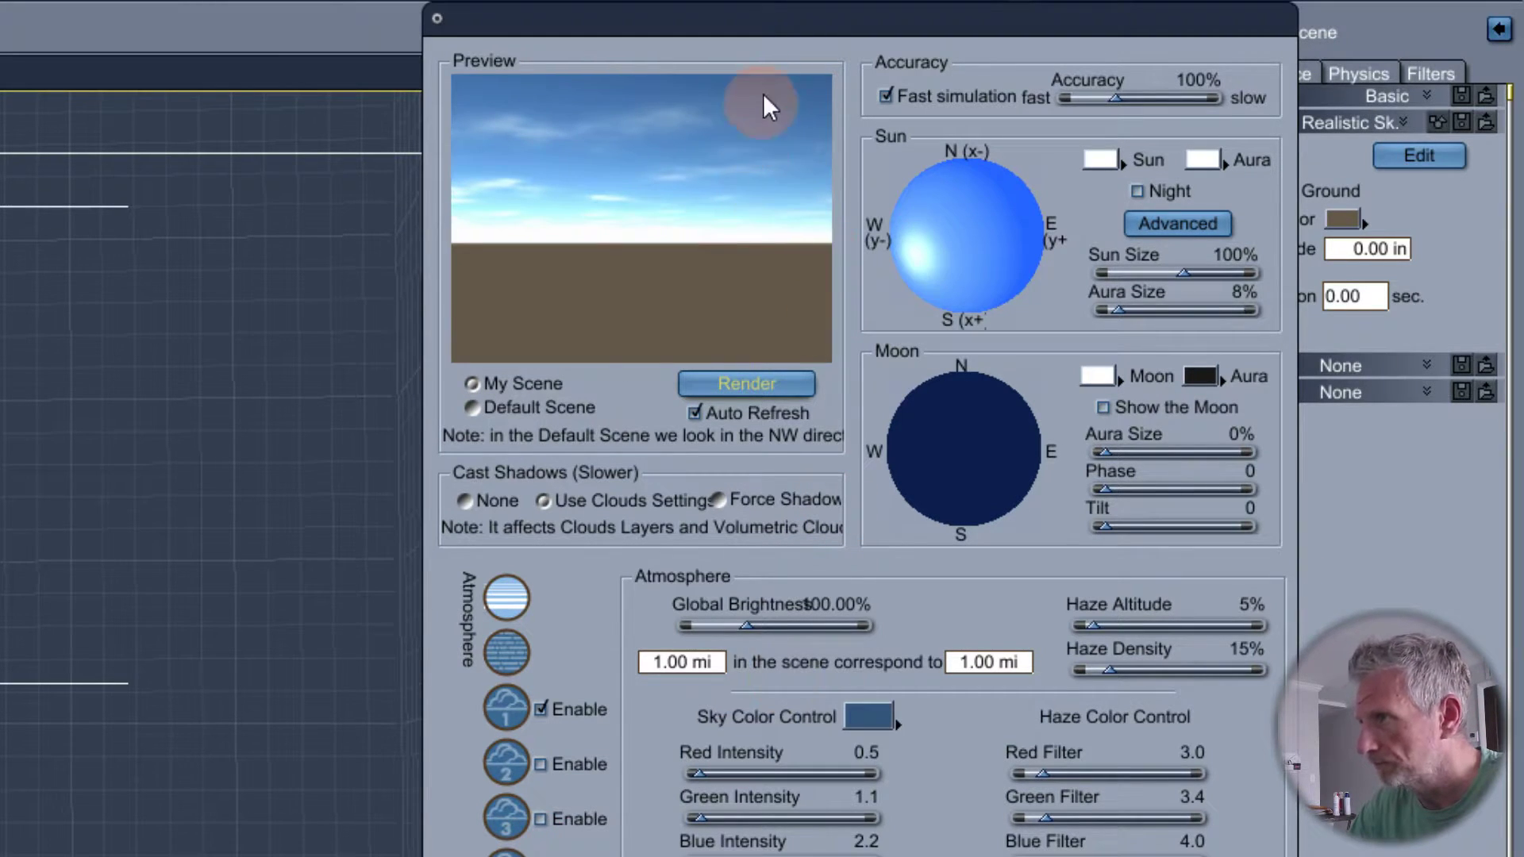
pyautogui.moveTo(792, 19); pyautogui.dragTo(813, 19)
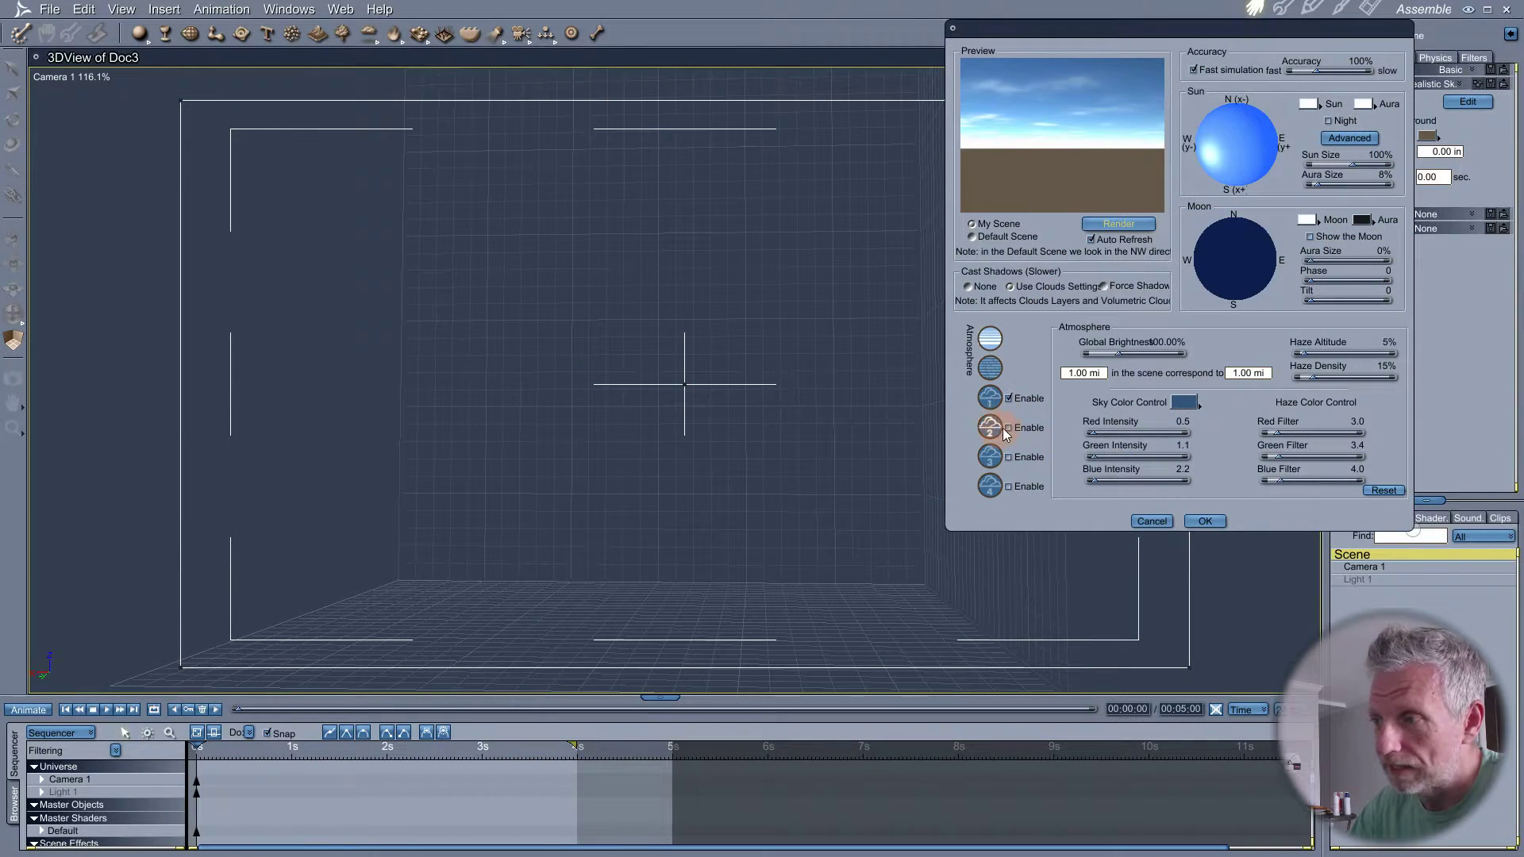
pyautogui.click(992, 400)
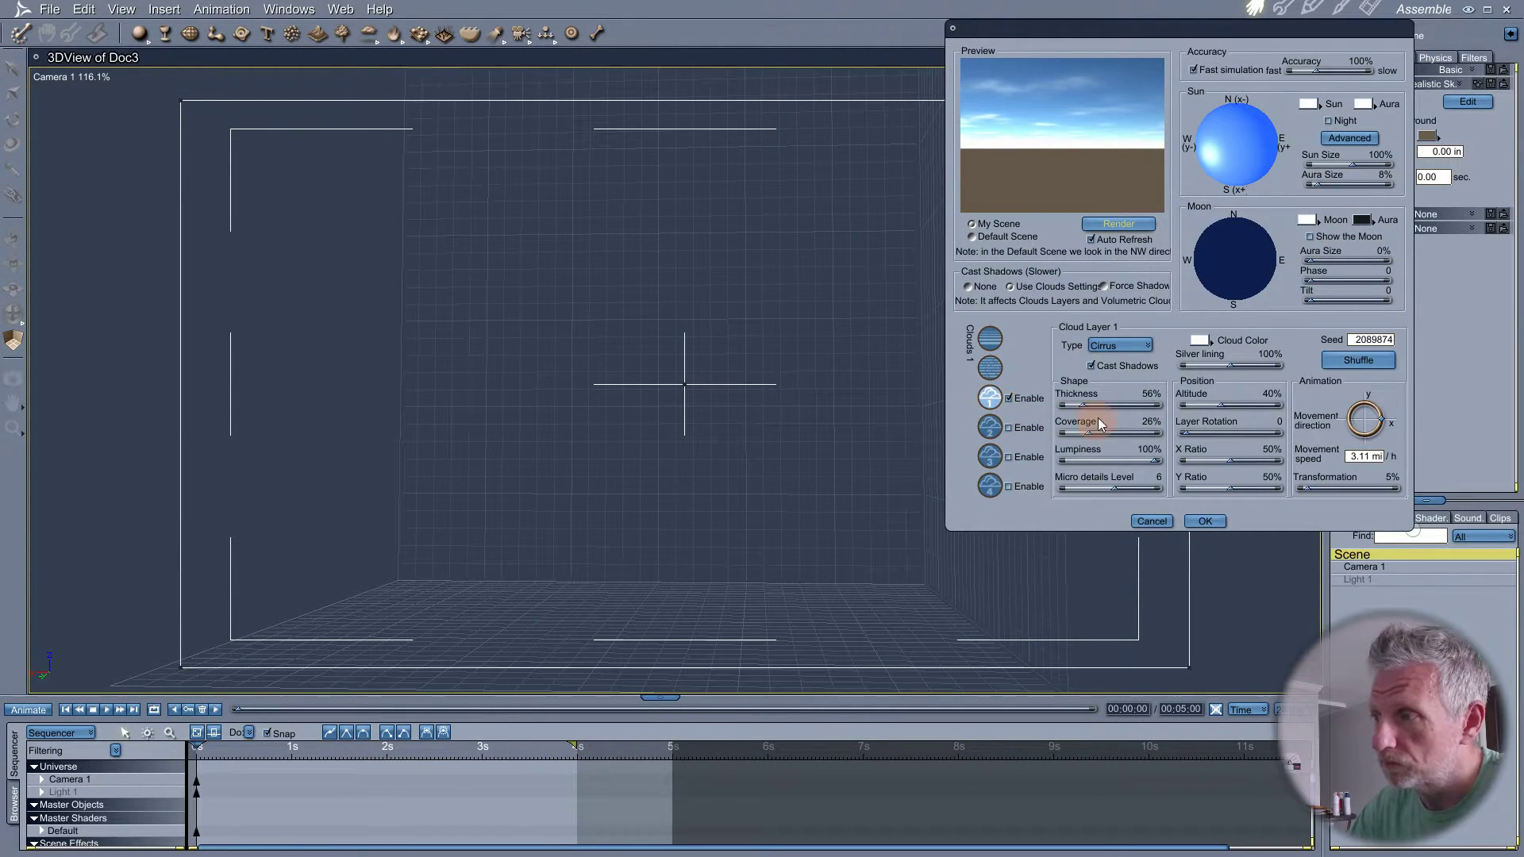
pyautogui.click(1141, 348)
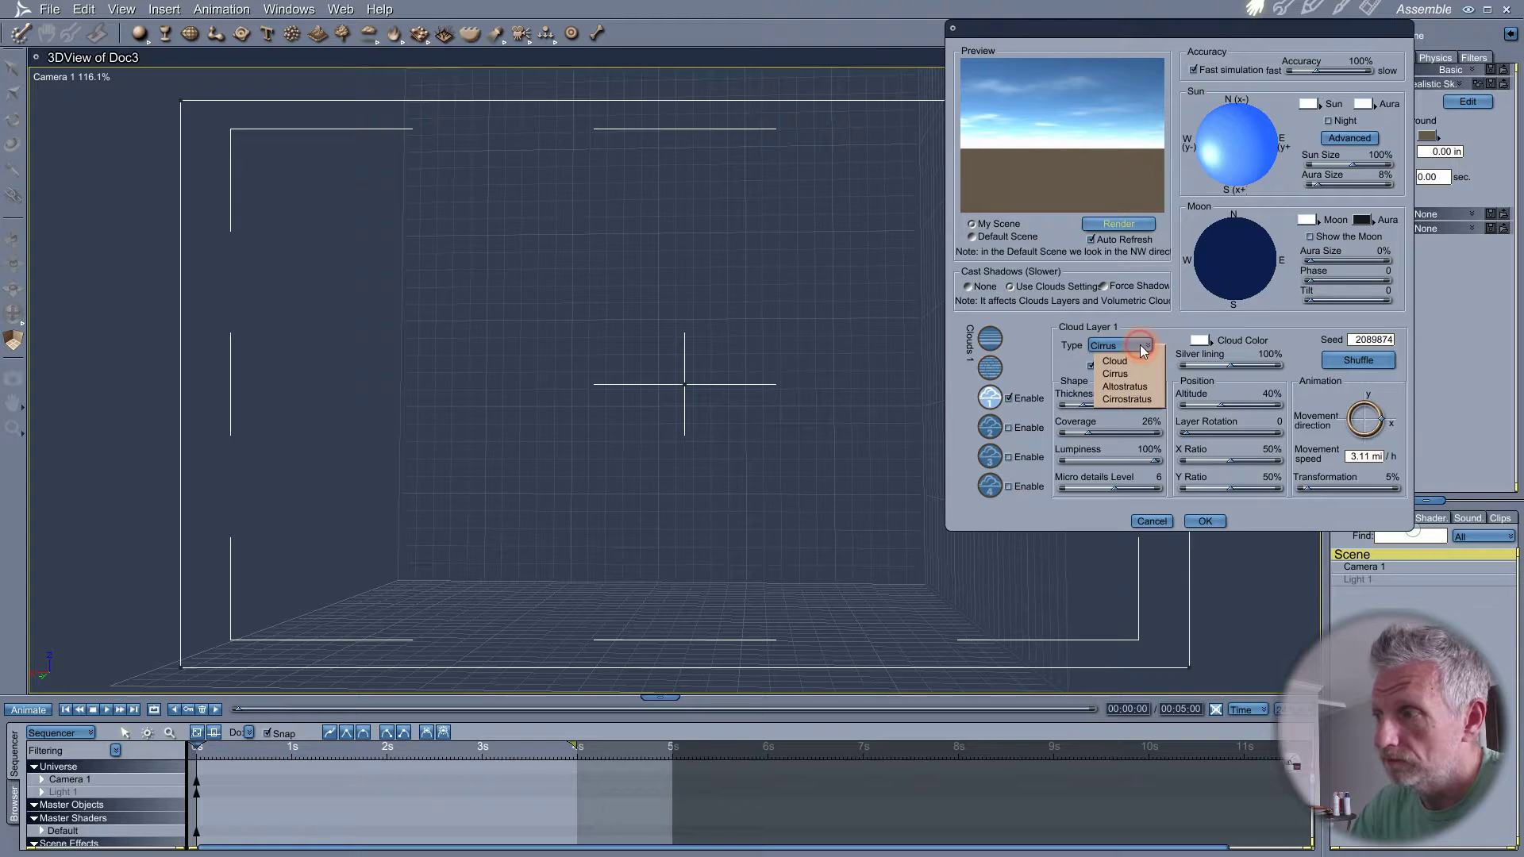
pyautogui.click(1134, 361)
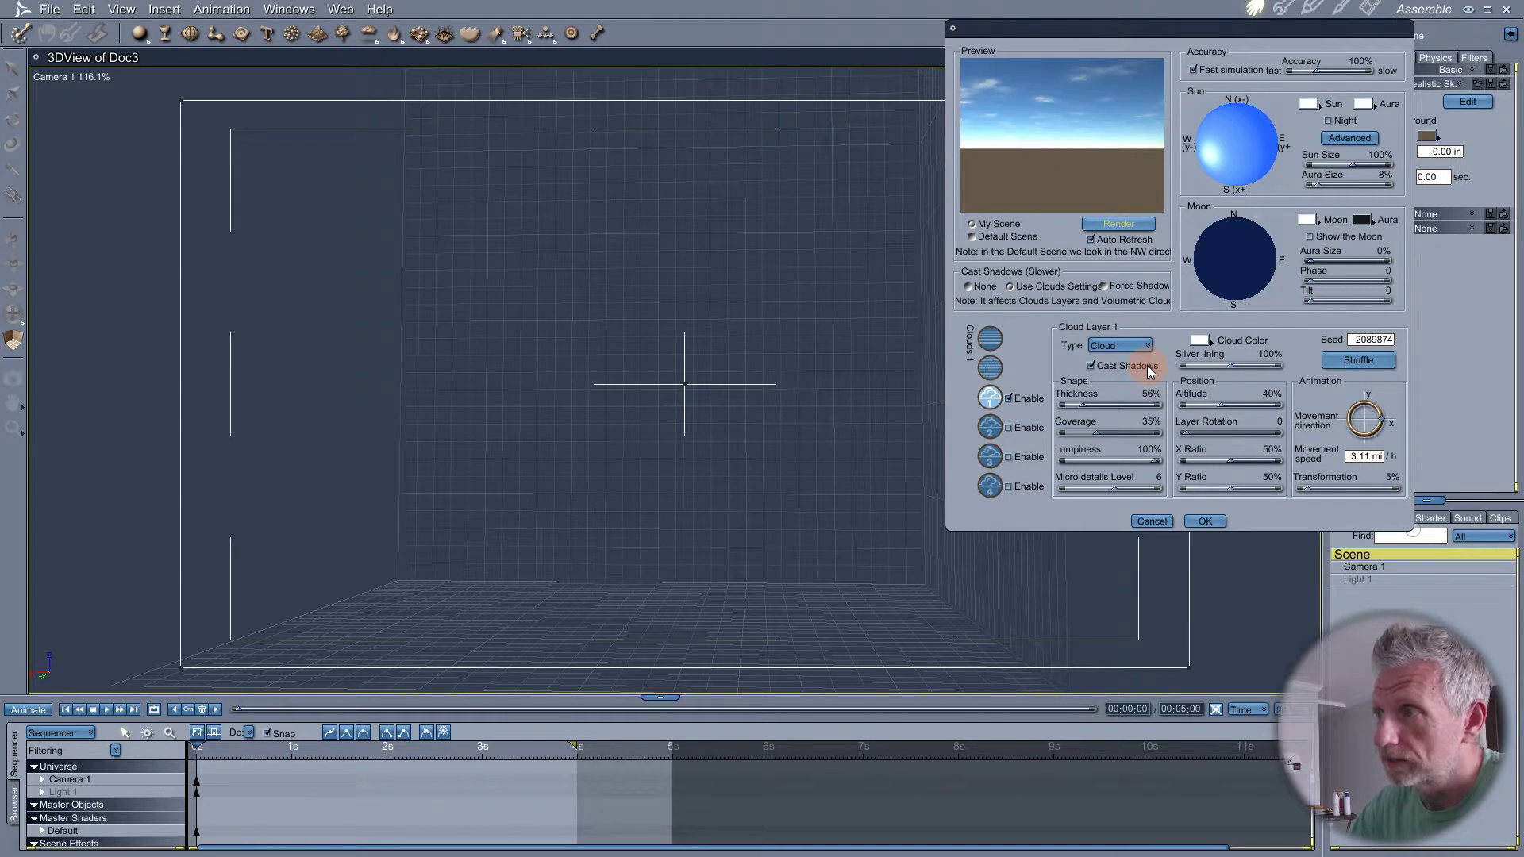
pyautogui.click(1128, 347)
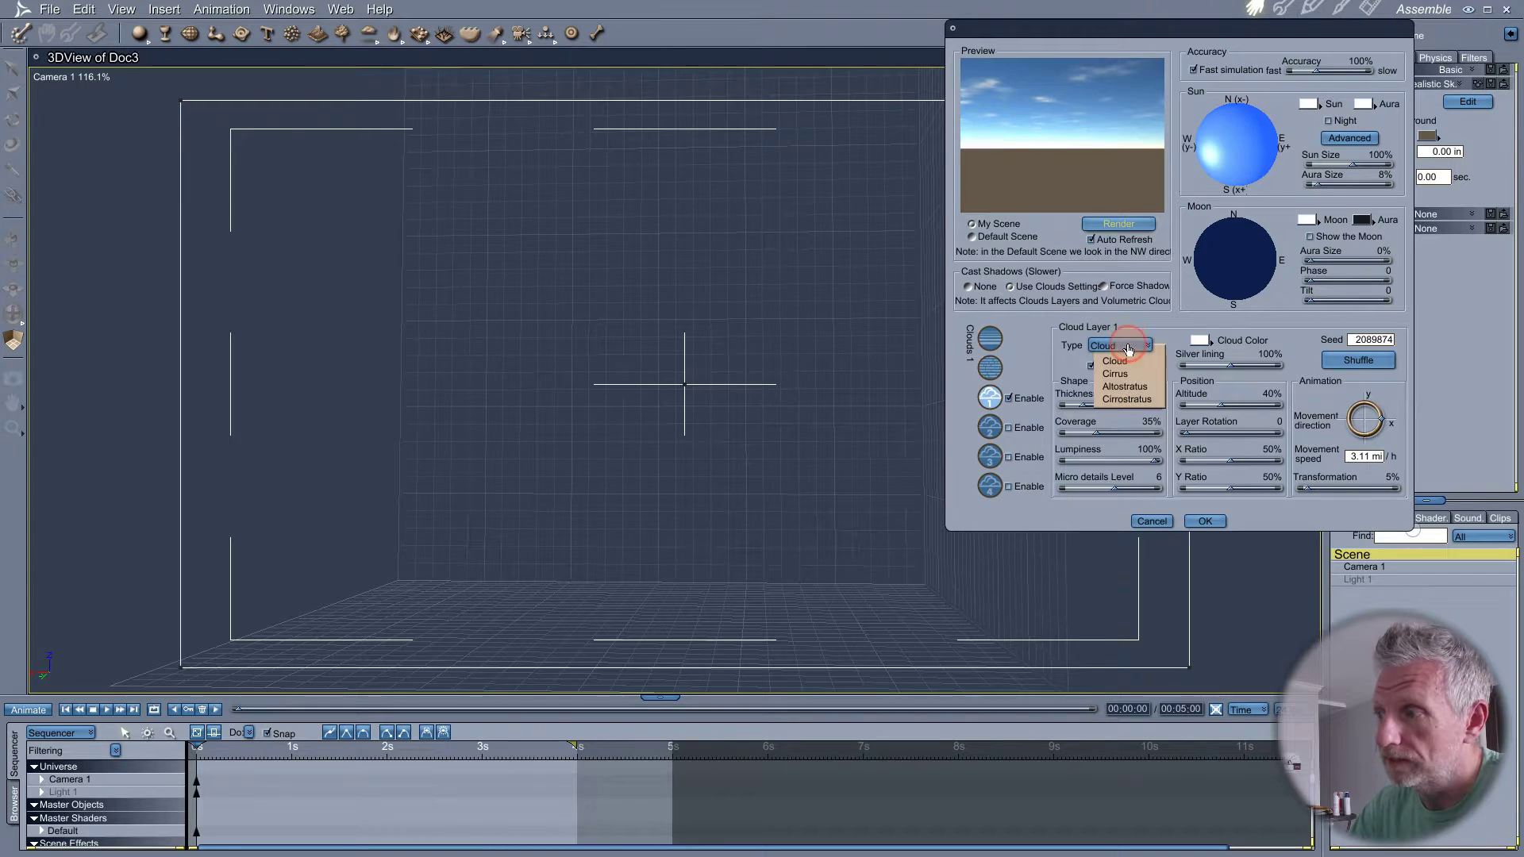
pyautogui.click(1128, 374)
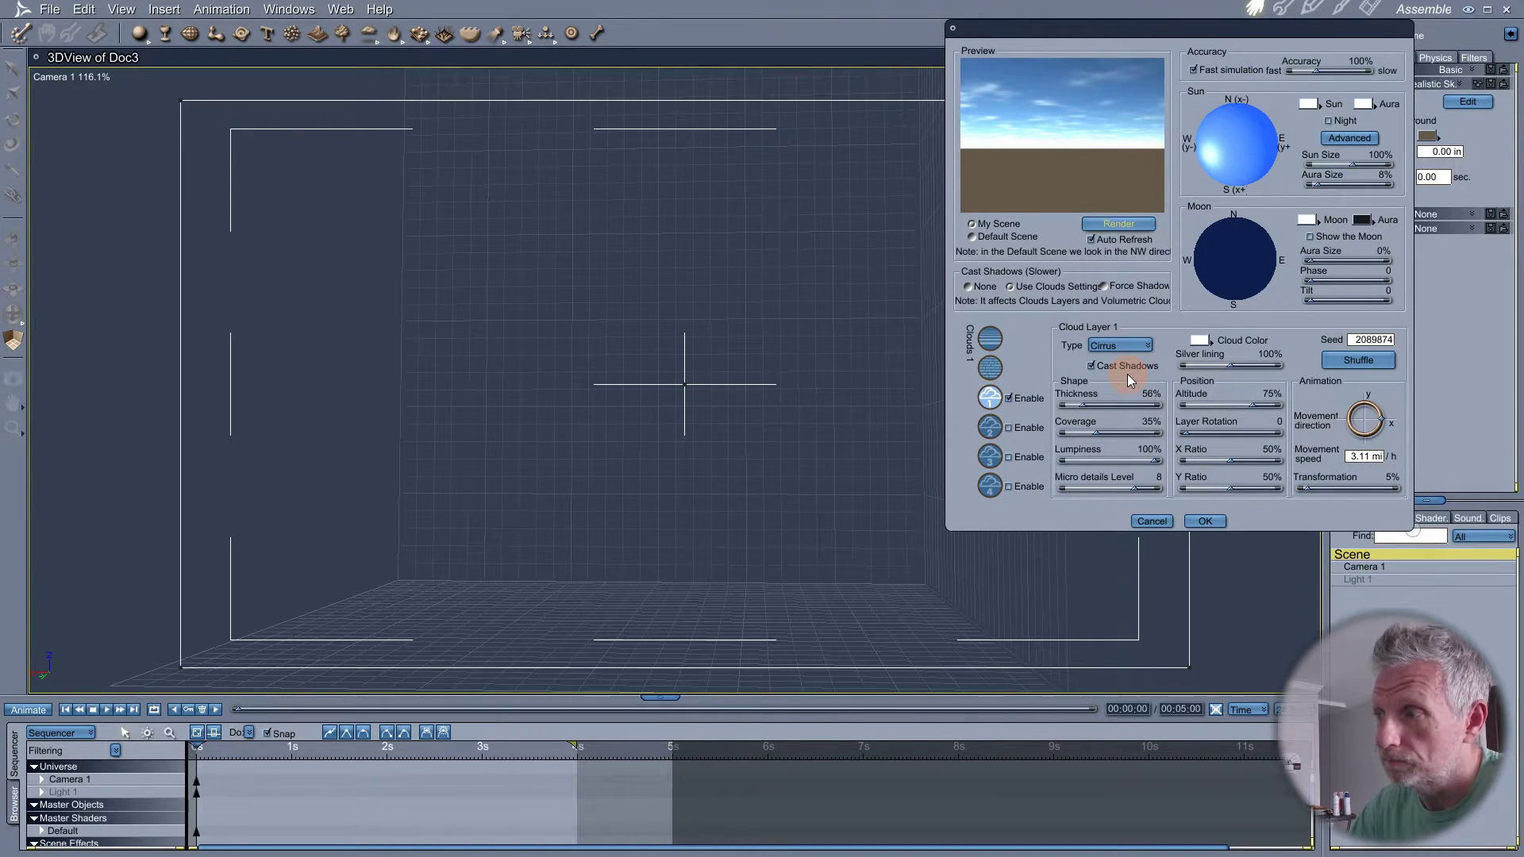
# - Try the Altostratus and Cirrostratus types on cloud layer 1 and settle on Cirrus
pyautogui.click(1131, 349)
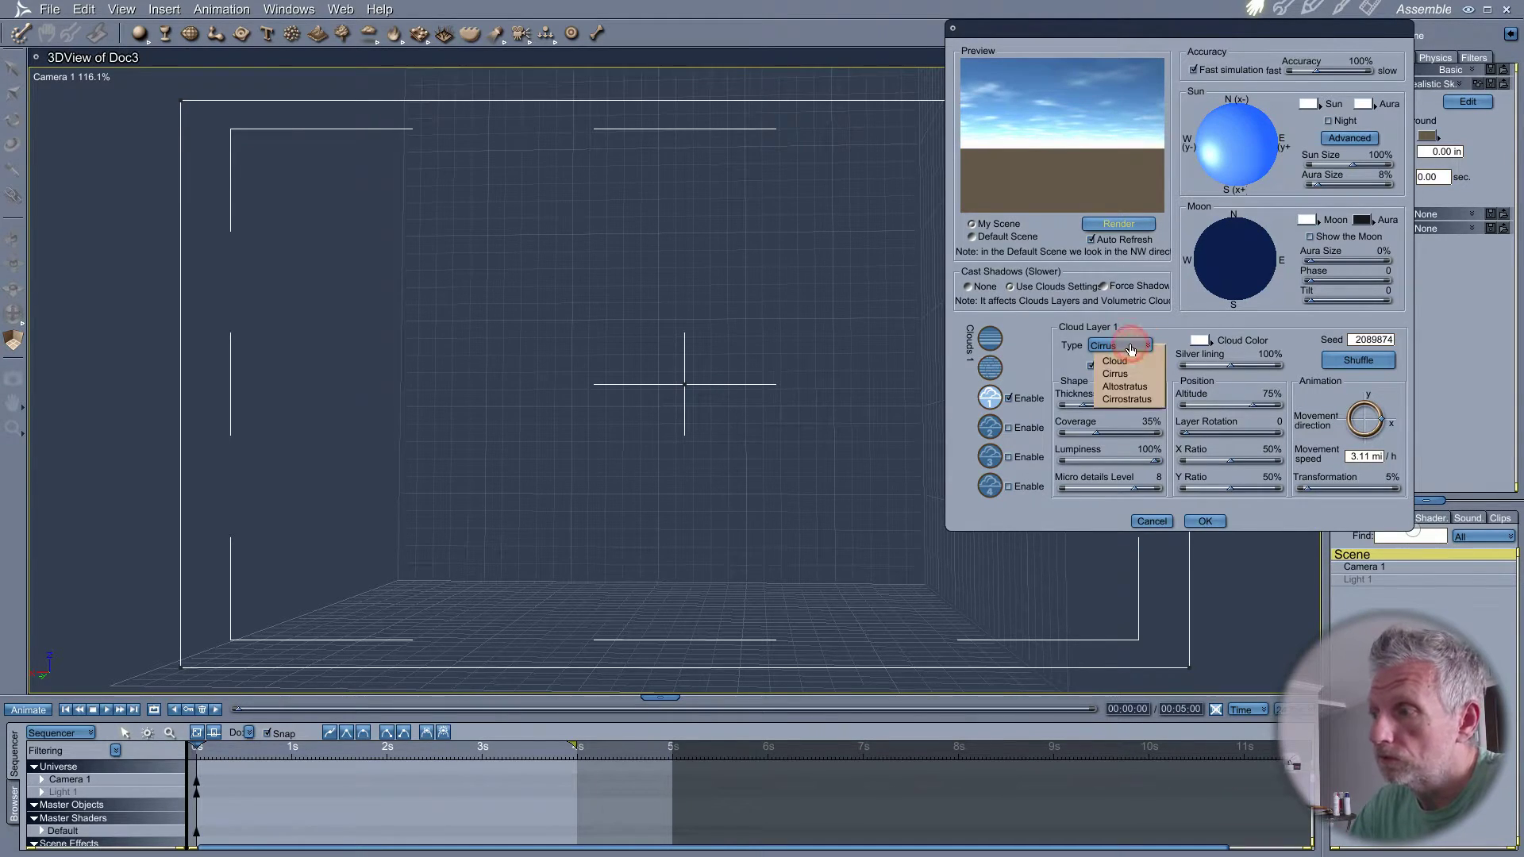
pyautogui.click(1141, 388)
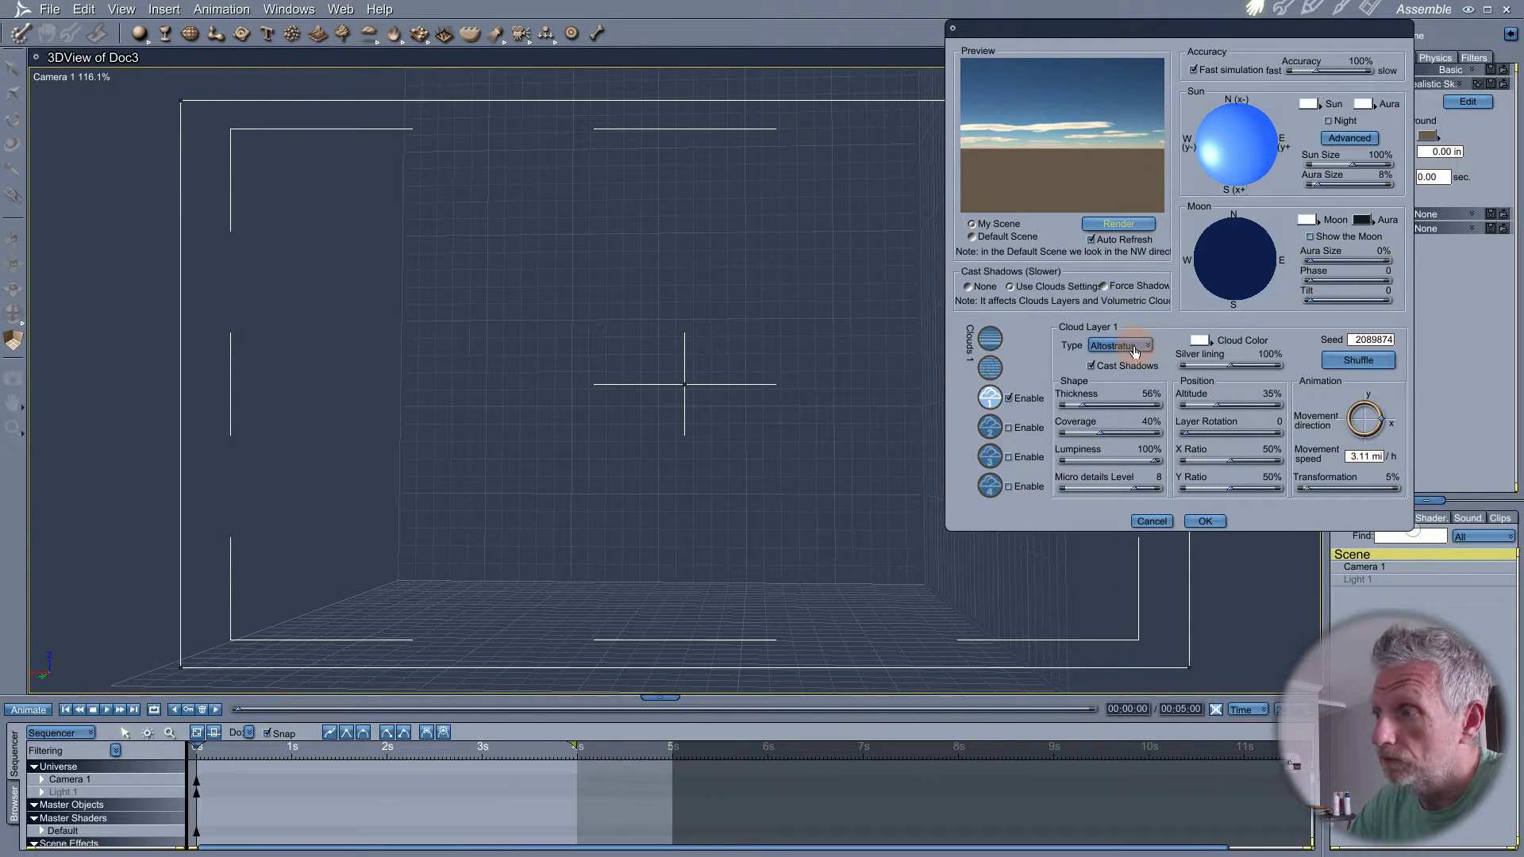
pyautogui.click(1129, 347)
pyautogui.click(1140, 399)
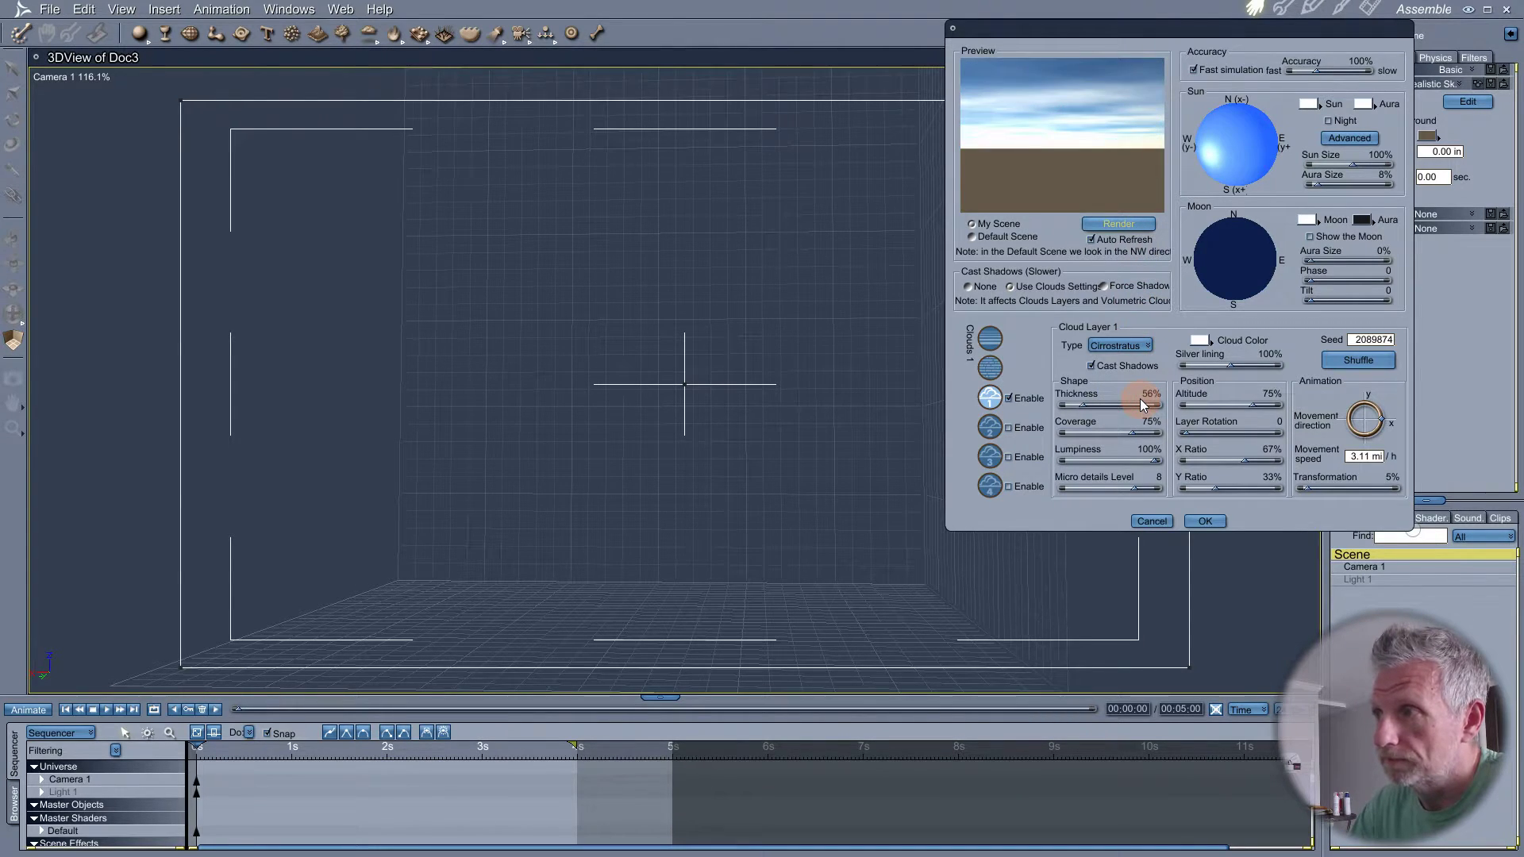
pyautogui.click(1143, 349)
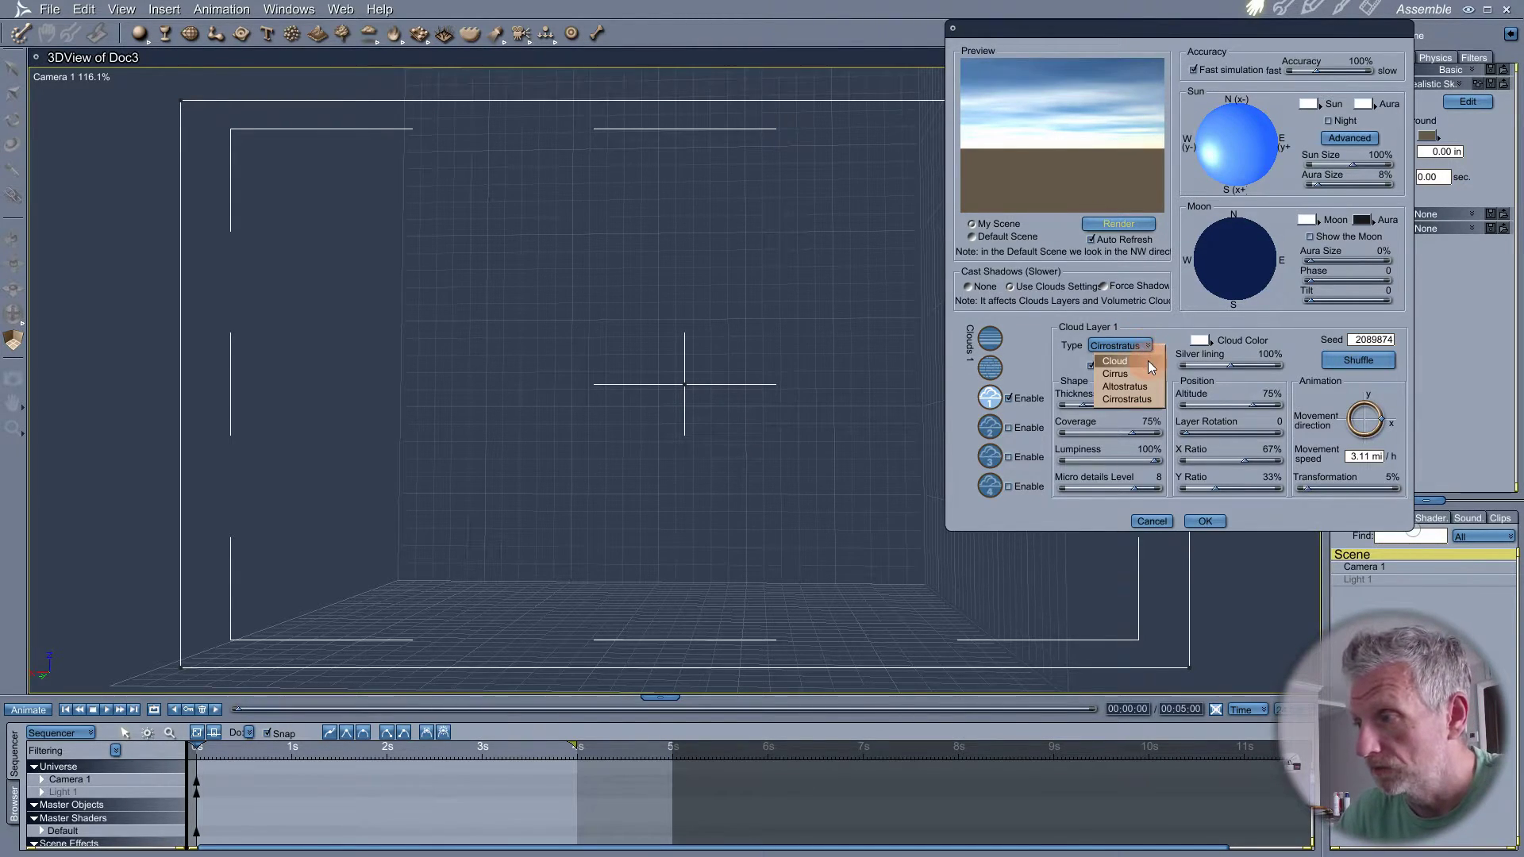
pyautogui.click(1148, 378)
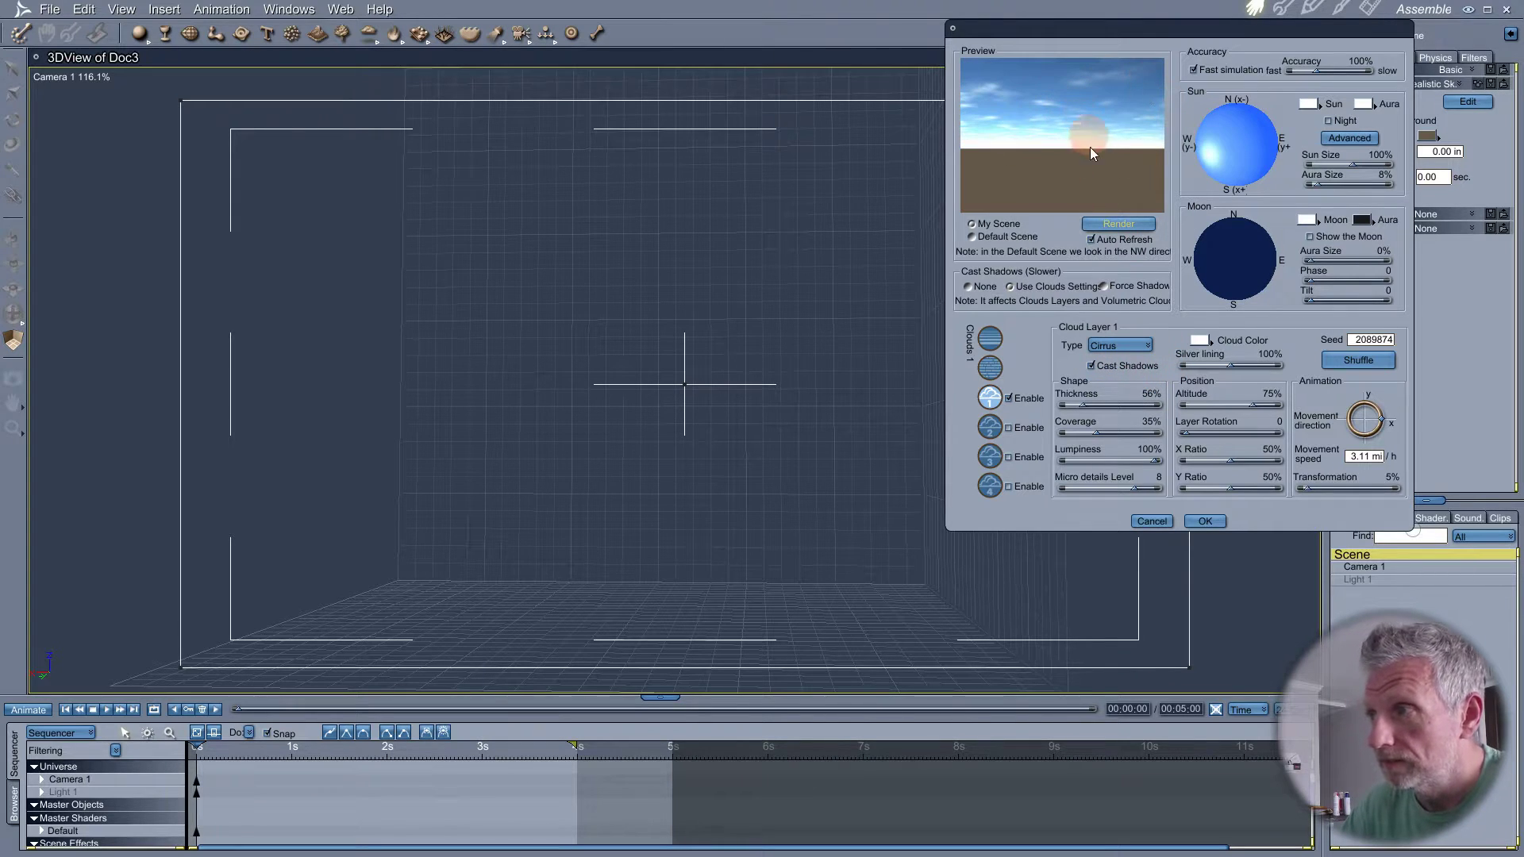
# - Enable cloud layer 2, set its type to Altostratus and return to cloud layer 1's settings
pyautogui.click(1009, 429)
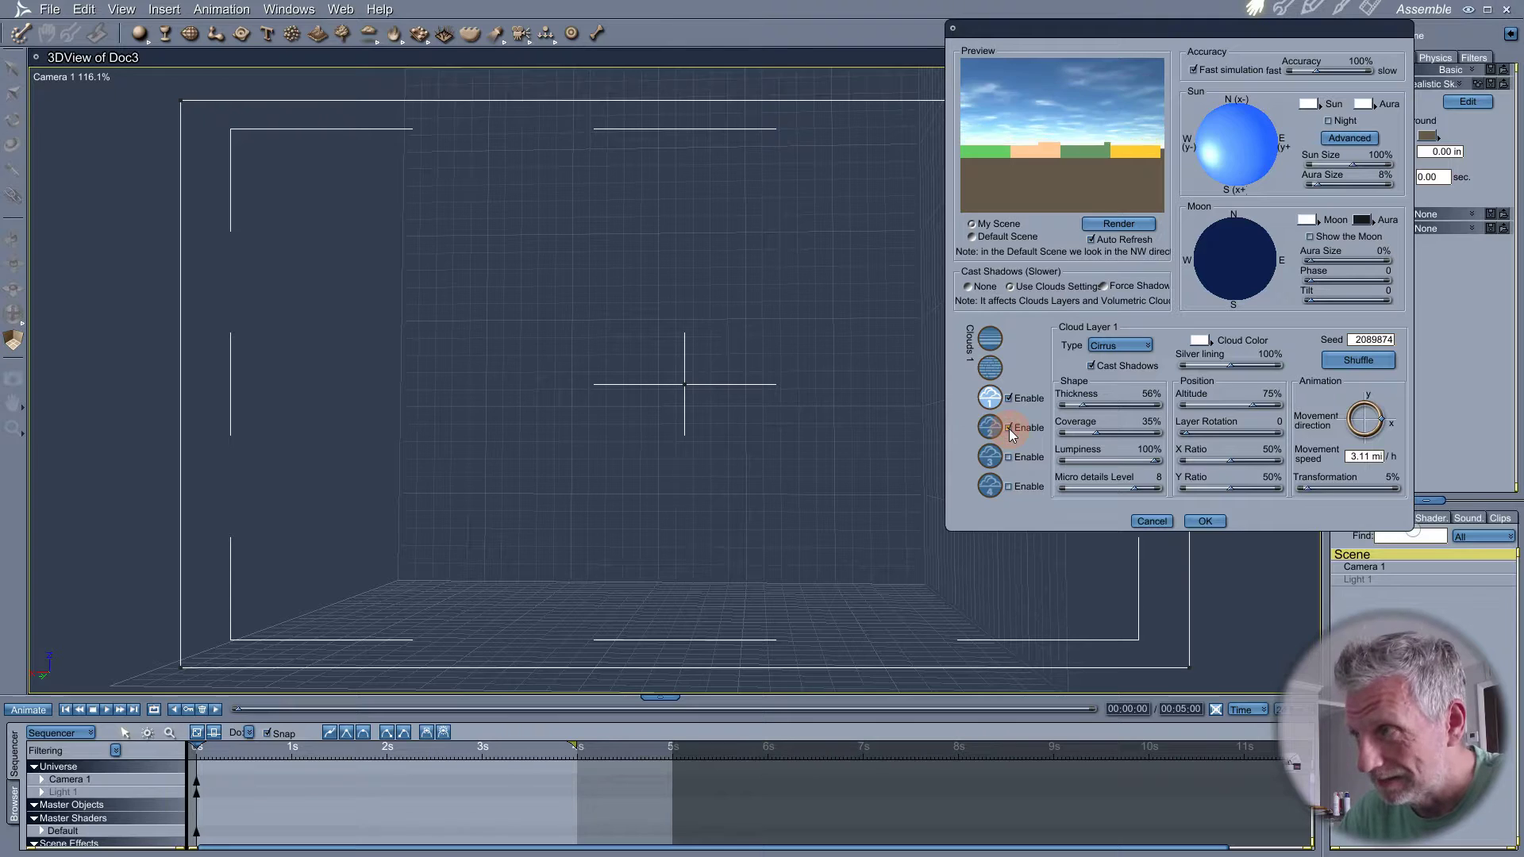
pyautogui.click(988, 433)
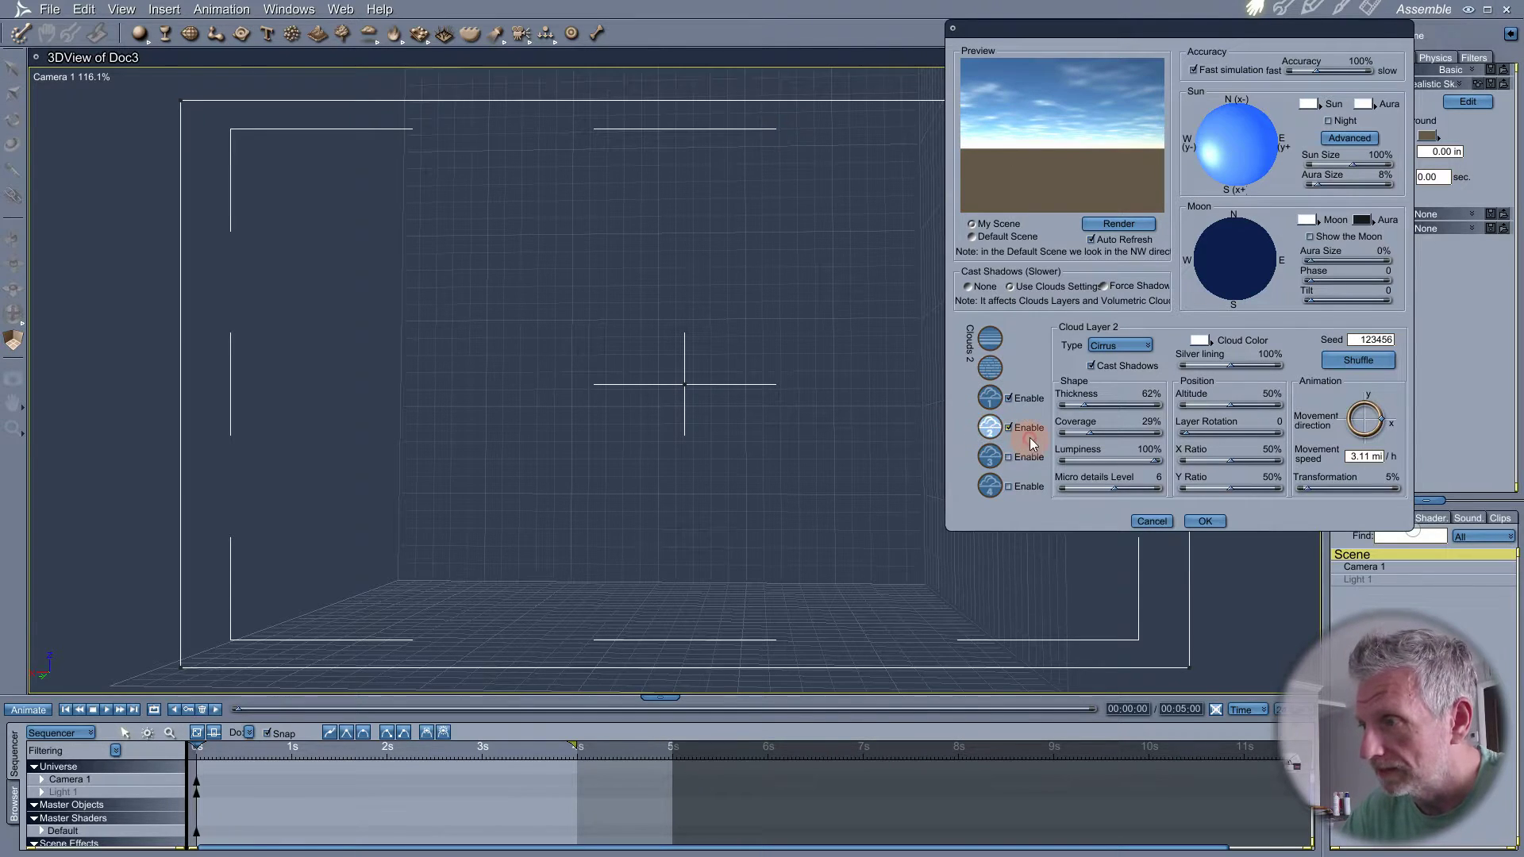
pyautogui.click(1145, 347)
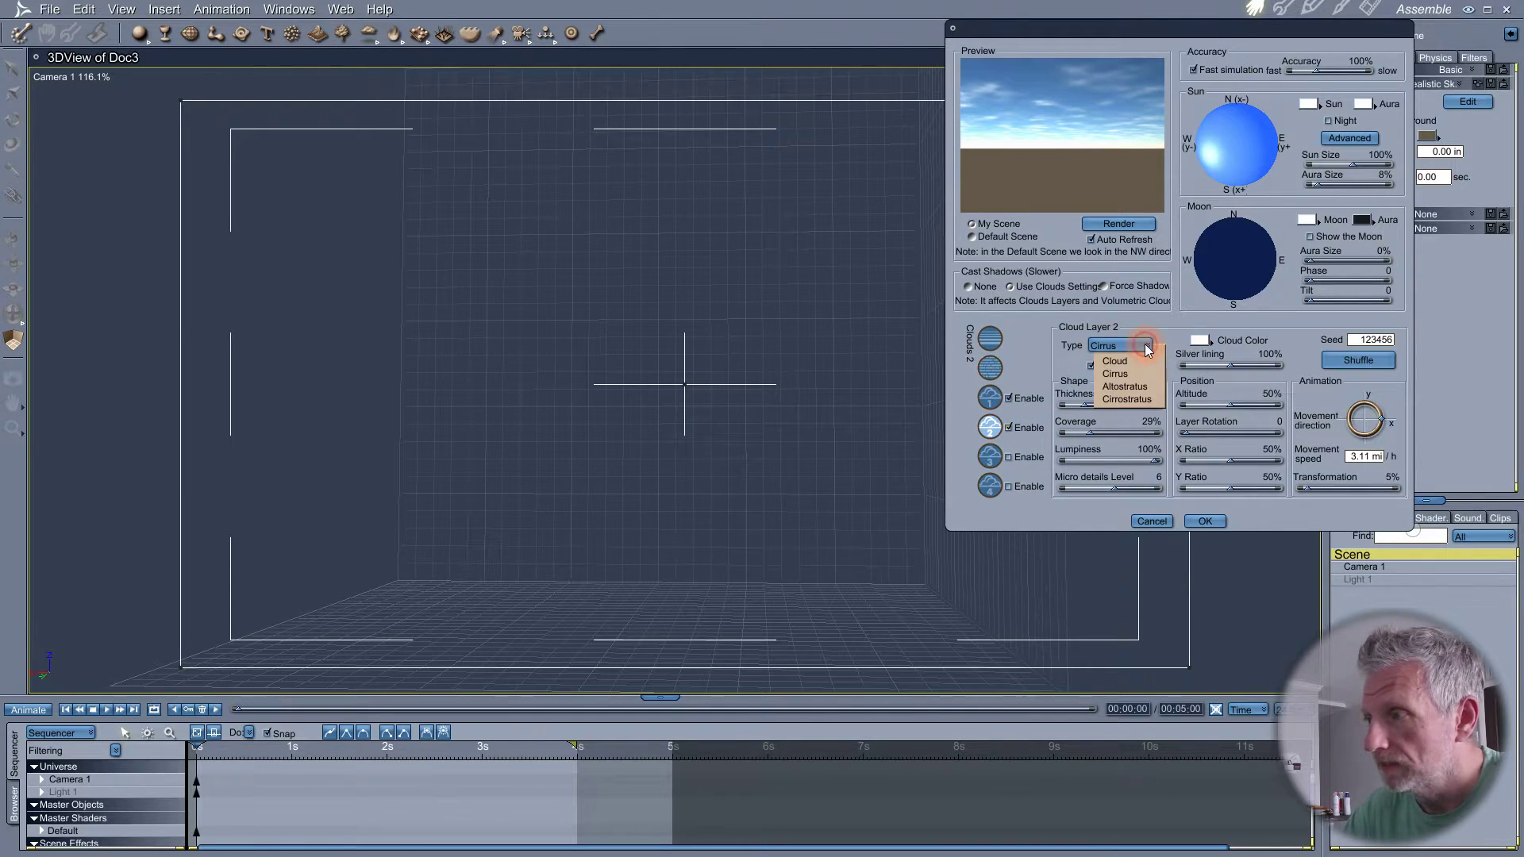
pyautogui.click(1141, 384)
pyautogui.click(990, 399)
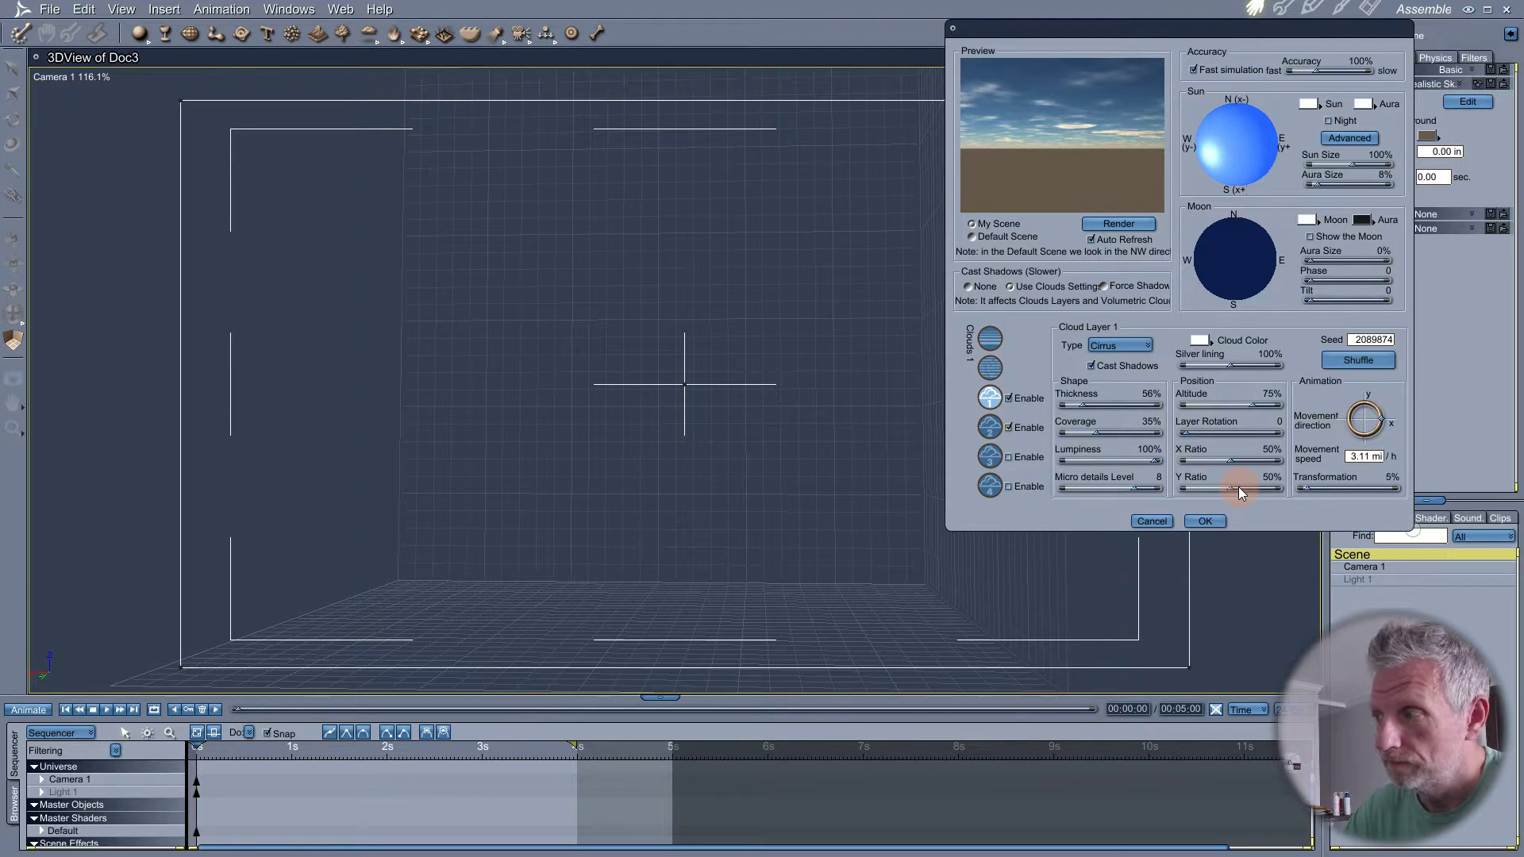
# - Apply the edited sky, test-render the scene and return to the Assemble room
pyautogui.click(1212, 521)
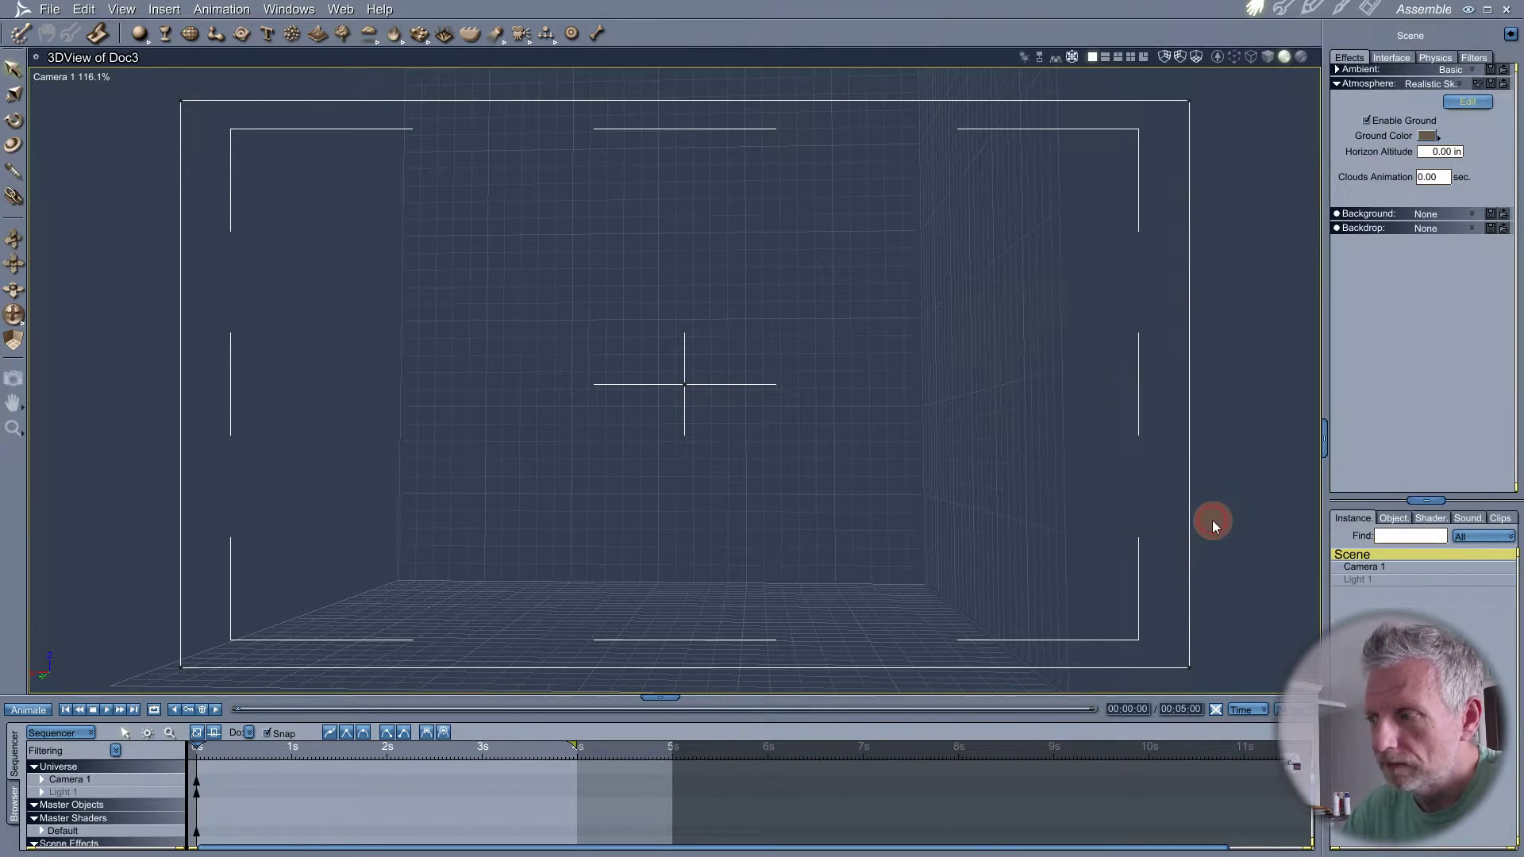
pyautogui.hotkey('ctrl', 'r')
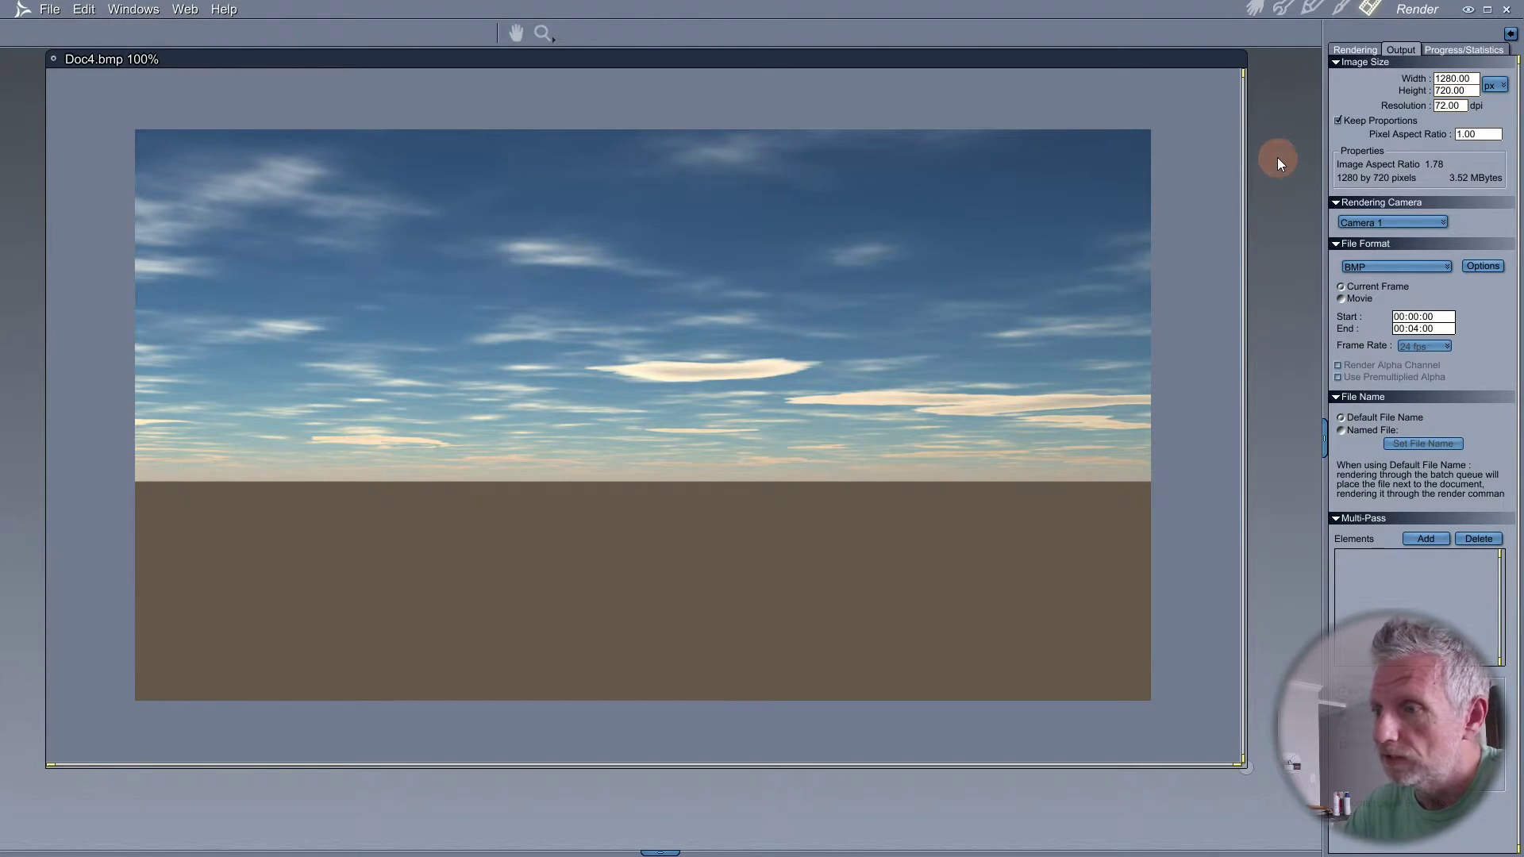
pyautogui.click(1252, 10)
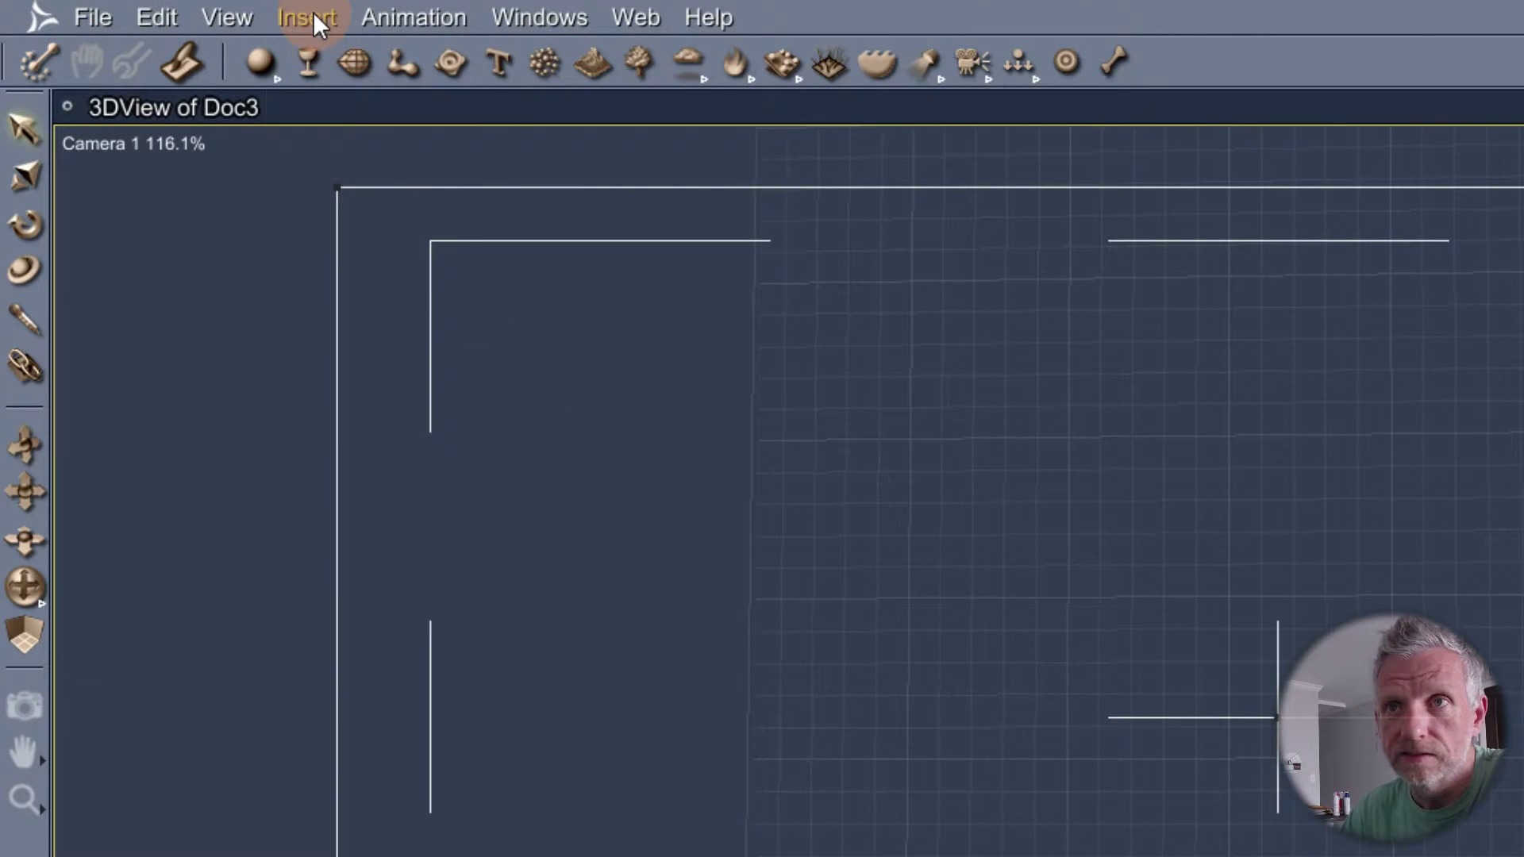
# - Insert a Terrain object and view its default Mountain landscape from a low angle in the 3D preview
pyautogui.click(168, 8)
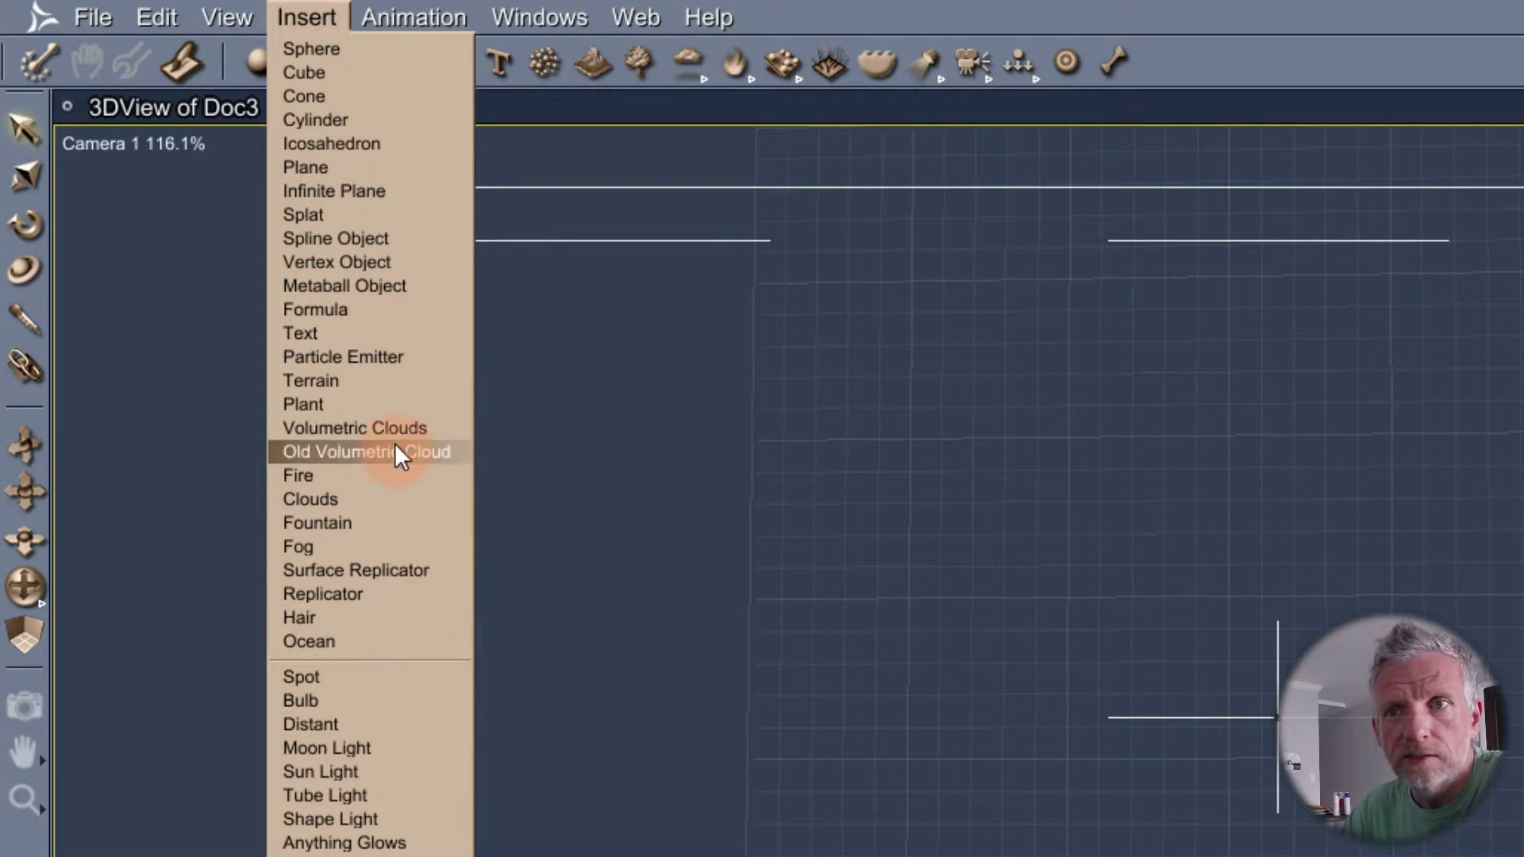
pyautogui.click(412, 378)
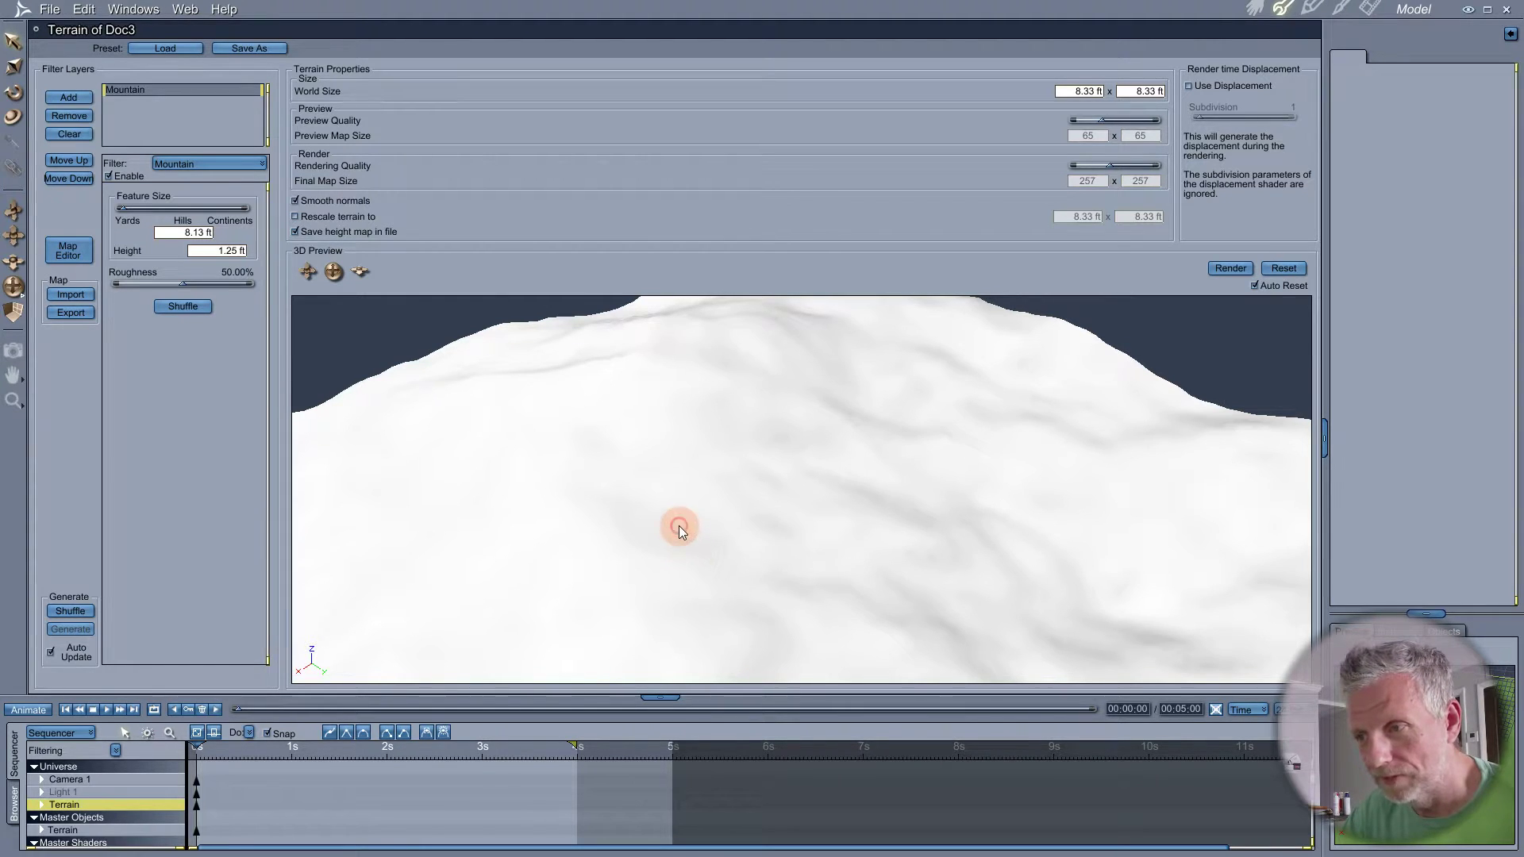
pyautogui.moveTo(678, 527)
pyautogui.mouseDown()
pyautogui.moveTo(681, 510)
pyautogui.moveTo(663, 519)
pyautogui.mouseUp()
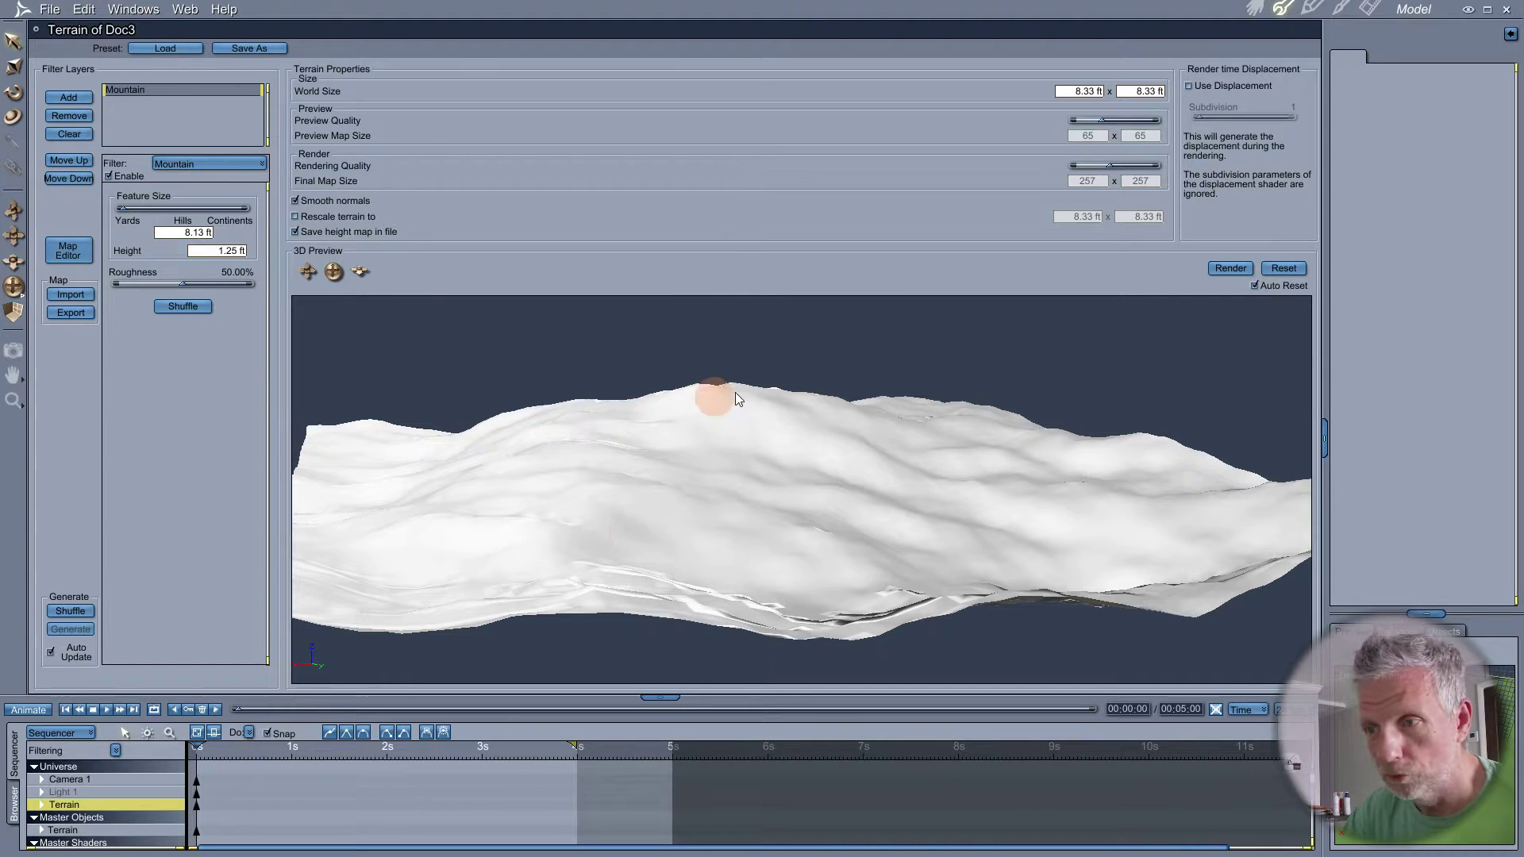
pyautogui.moveTo(511, 509); pyautogui.dragTo(517, 506)
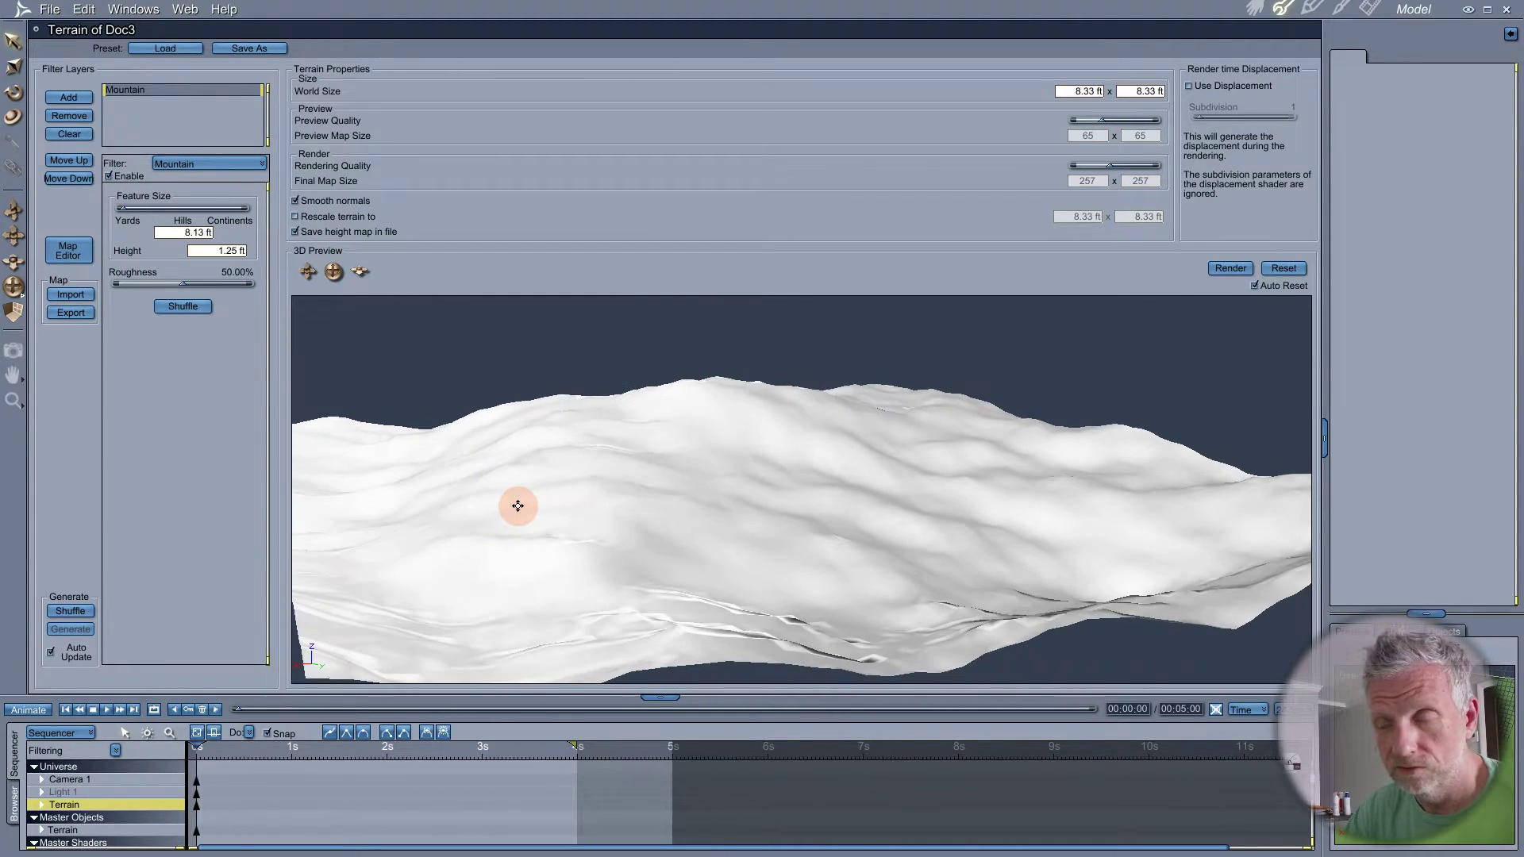
# - Turn off the preview's Auto Reset and shuffle the Mountain filter repeatedly to generate different terrain shapes
pyautogui.click(197, 307)
pyautogui.moveTo(630, 515); pyautogui.dragTo(623, 502)
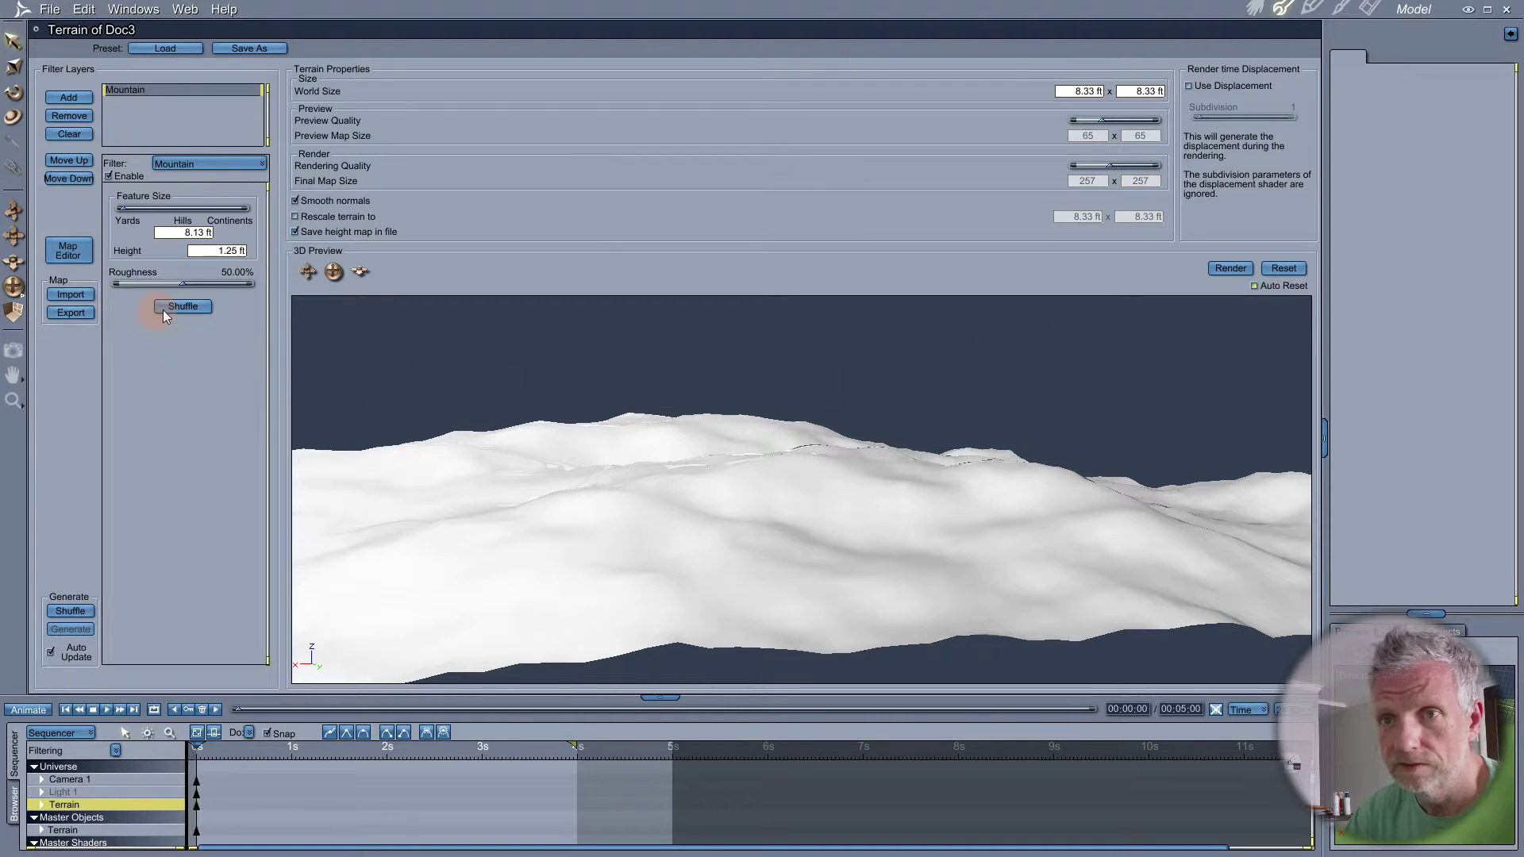
pyautogui.click(184, 307)
pyautogui.click(188, 306)
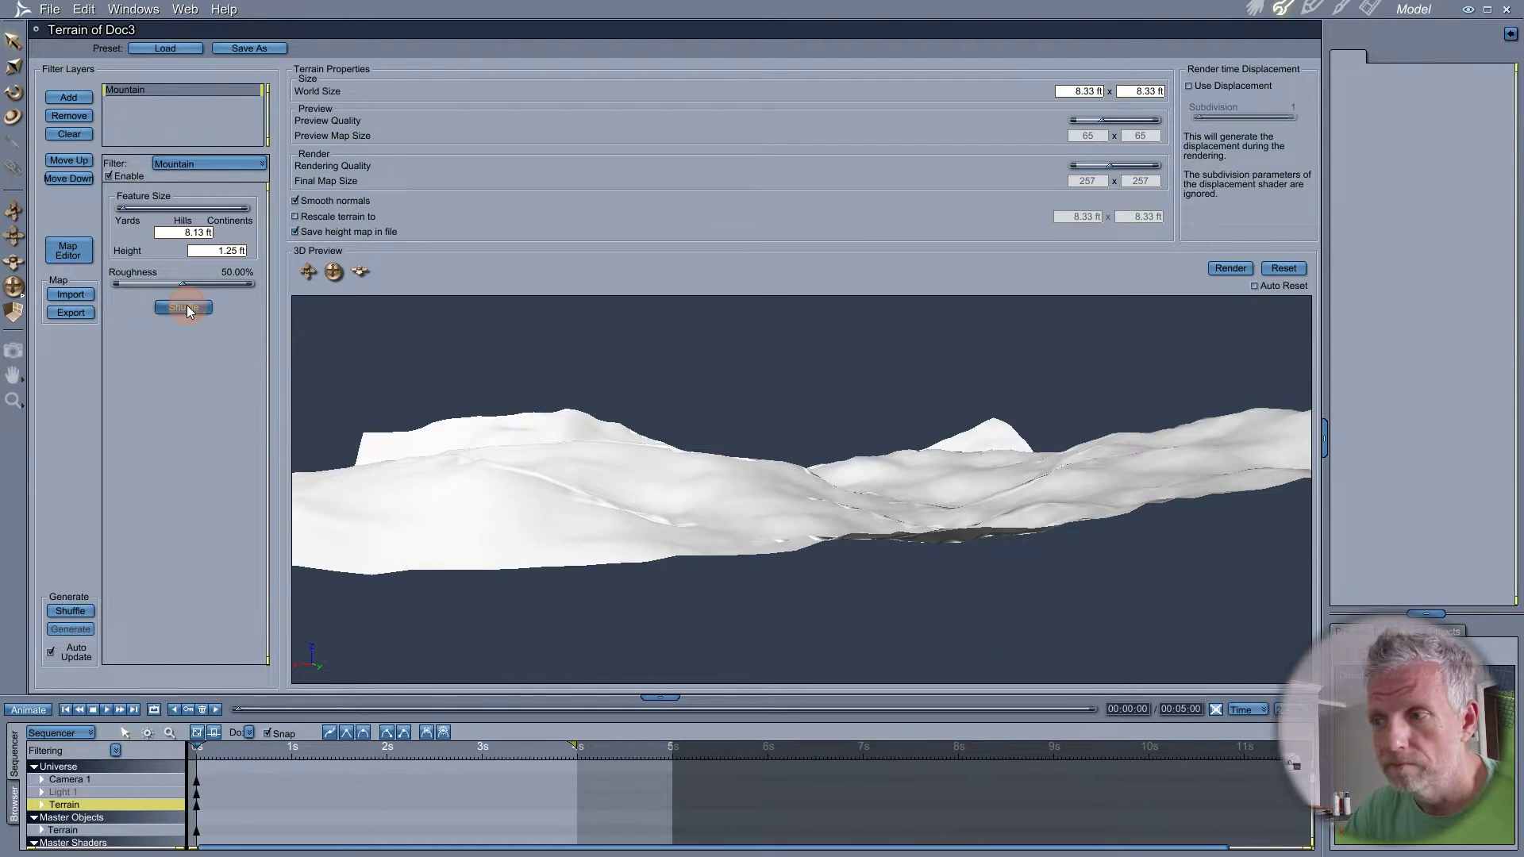
pyautogui.click(188, 306)
pyautogui.click(188, 307)
pyautogui.scroll(-5, 662, 551)
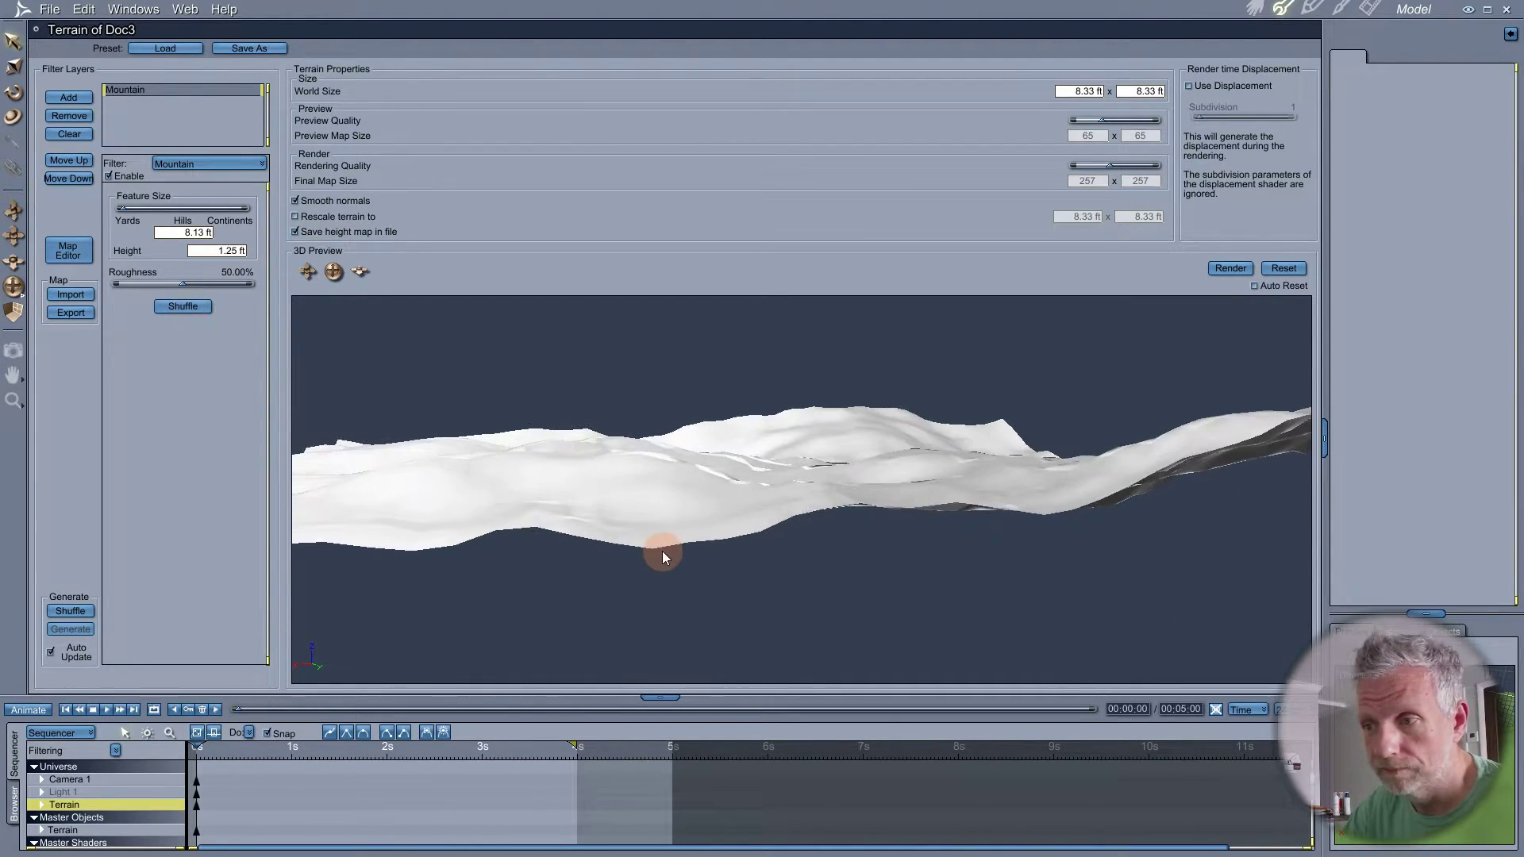
pyautogui.moveTo(643, 531); pyautogui.dragTo(649, 547)
pyautogui.click(188, 307)
pyautogui.click(188, 307)
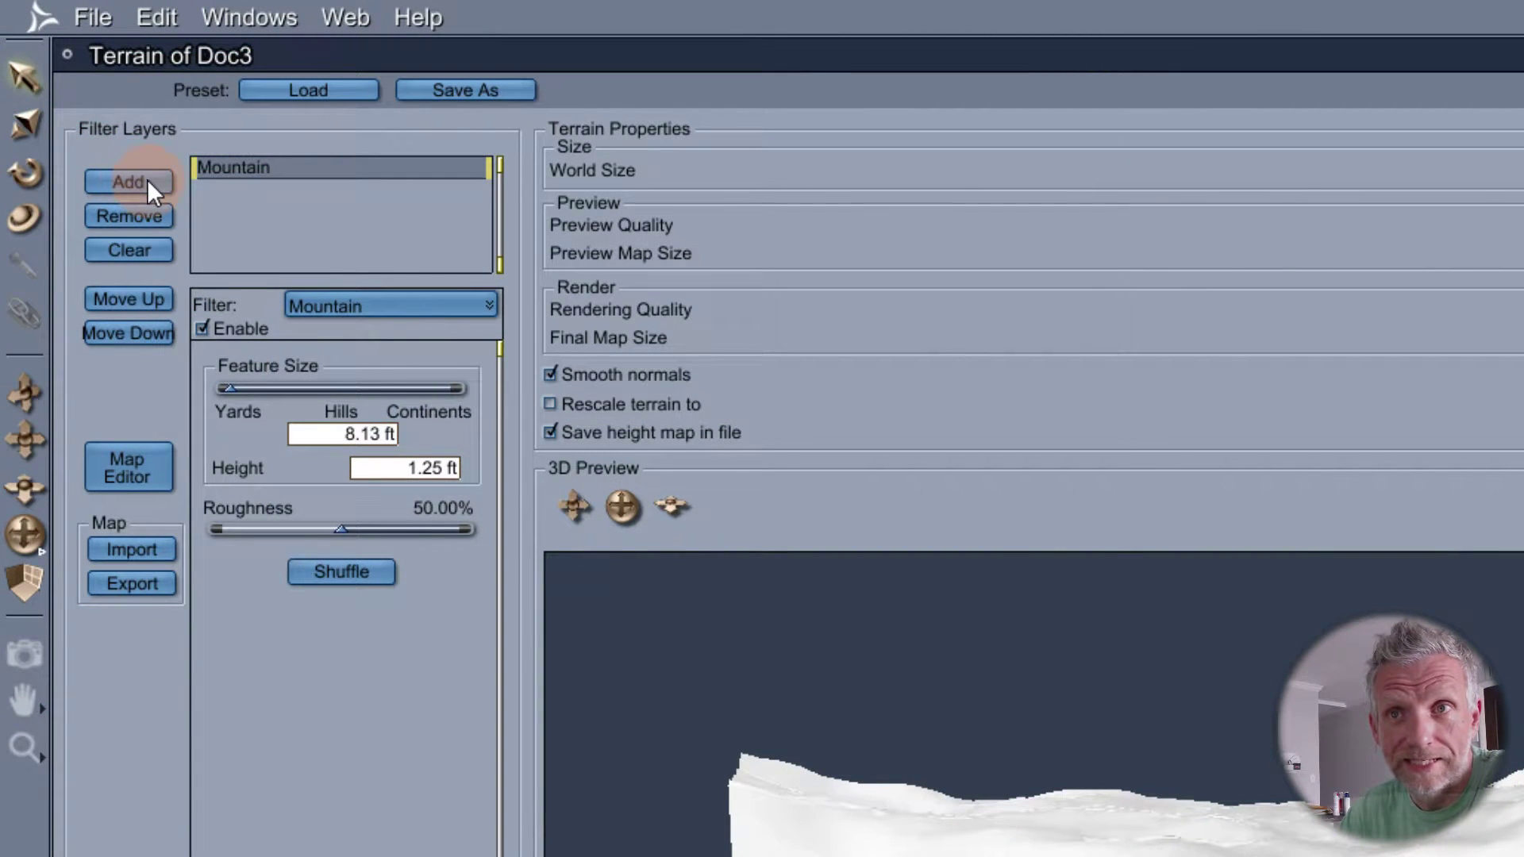
# - Add a second filter layer to the terrain and set it to the Mesa generator
pyautogui.click(146, 179)
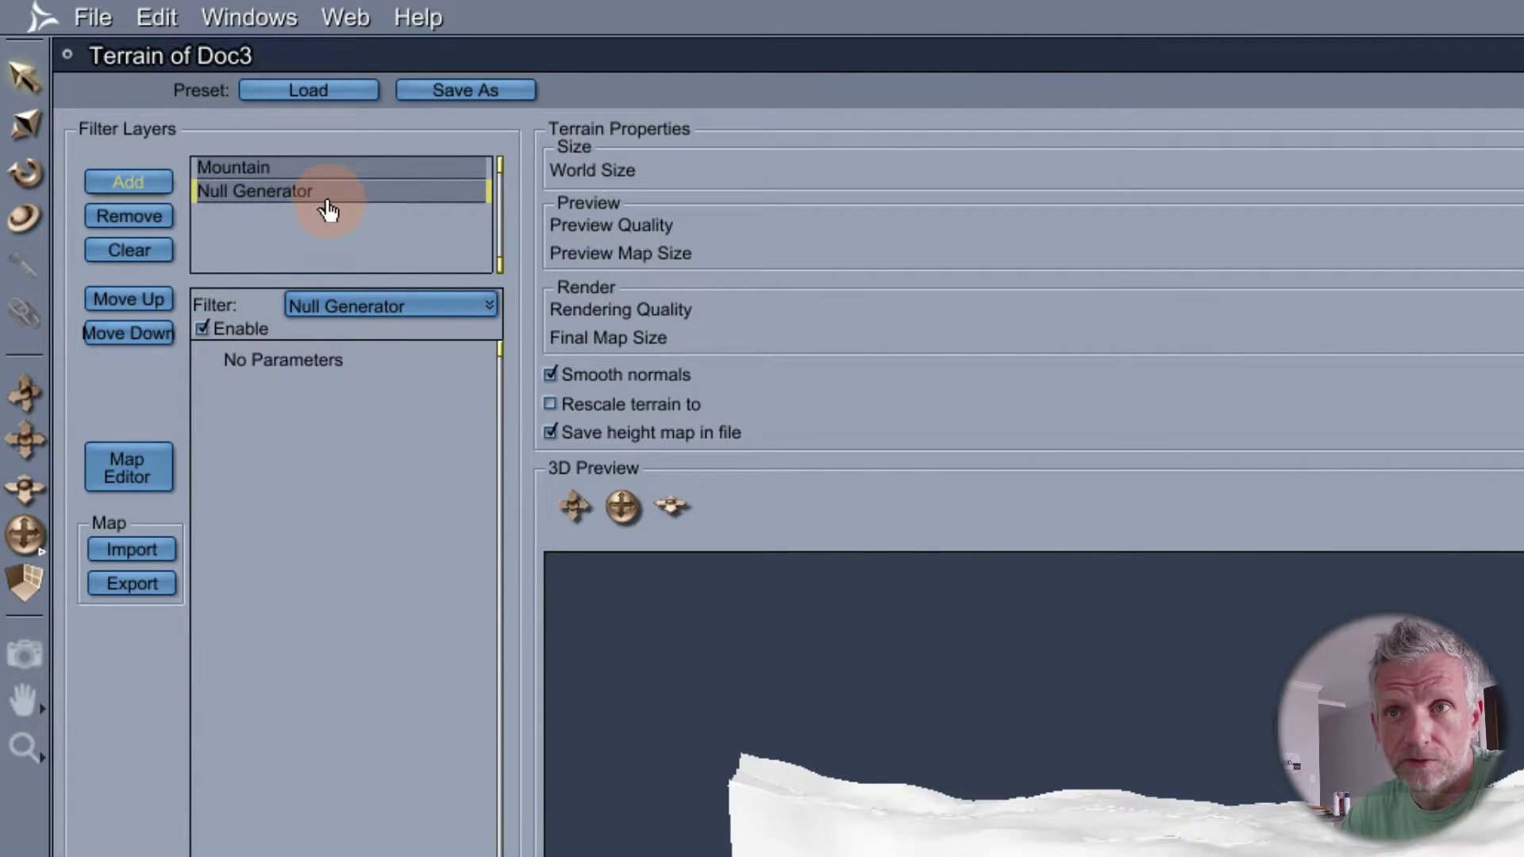
pyautogui.click(472, 308)
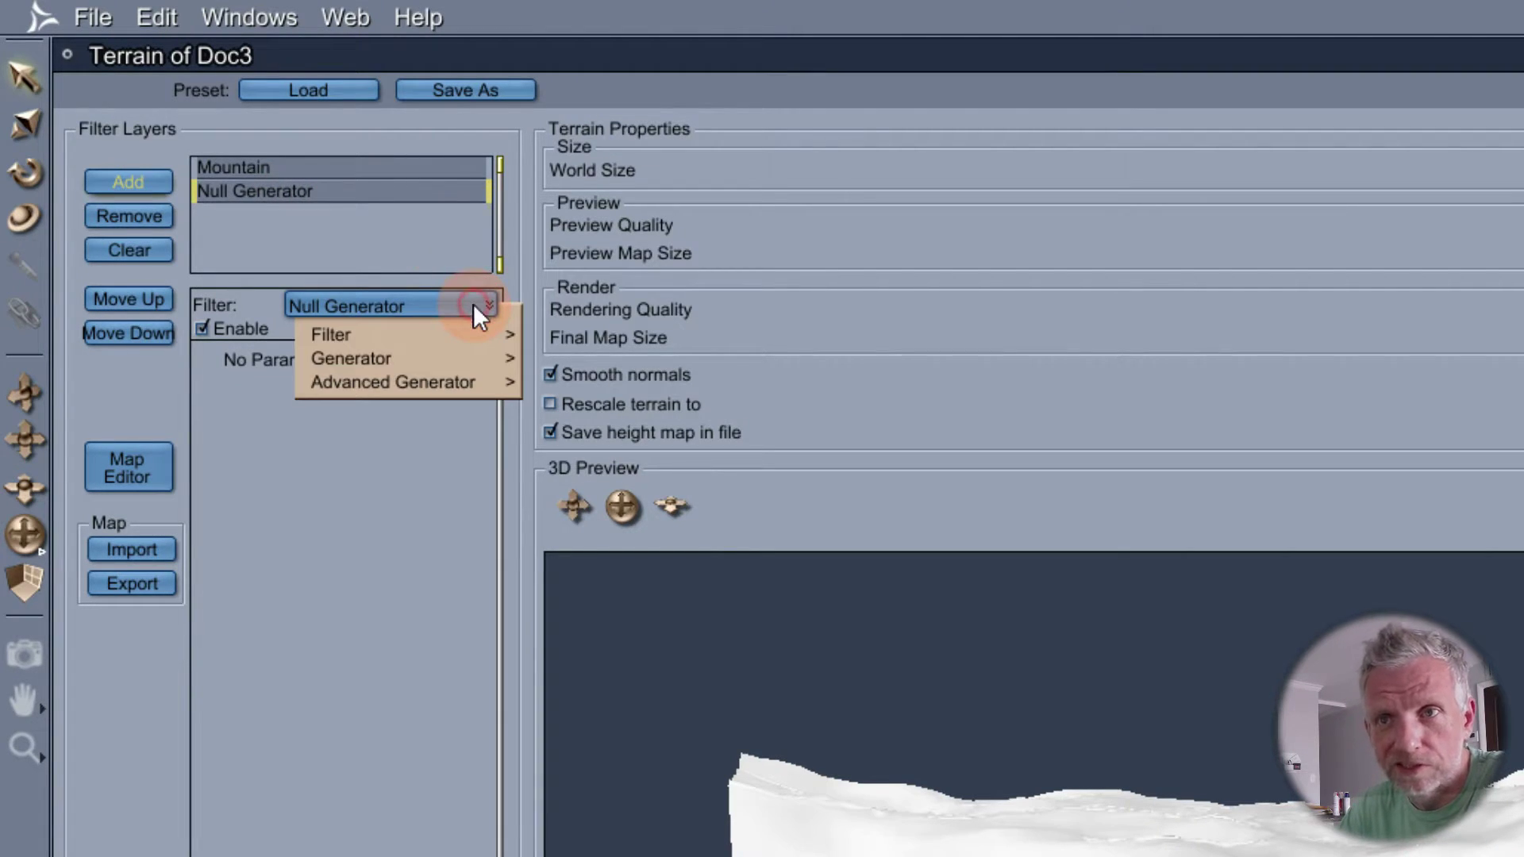
pyautogui.moveTo(468, 339)
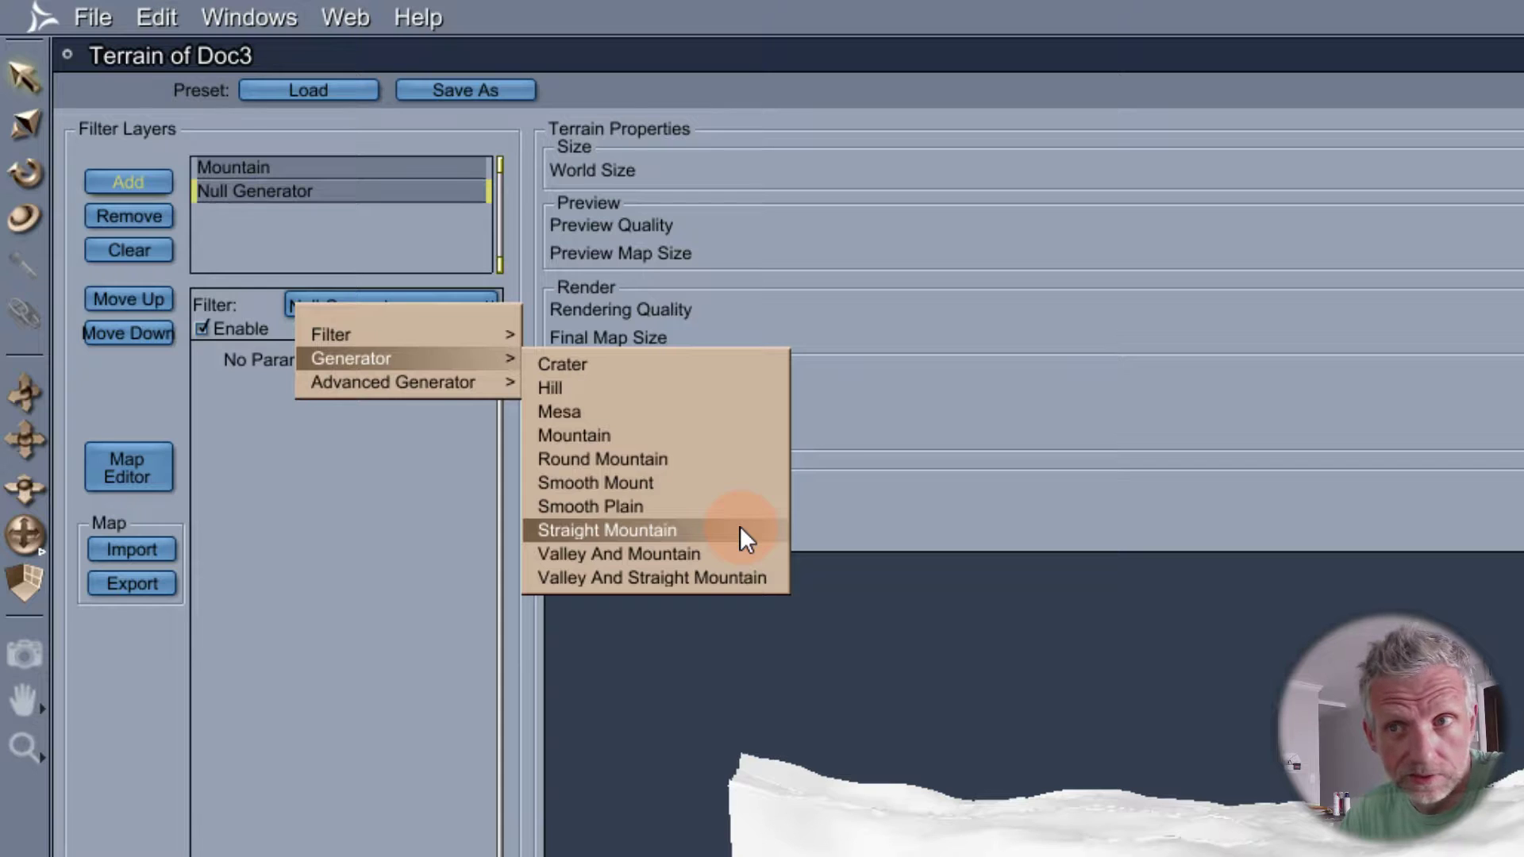
pyautogui.click(712, 408)
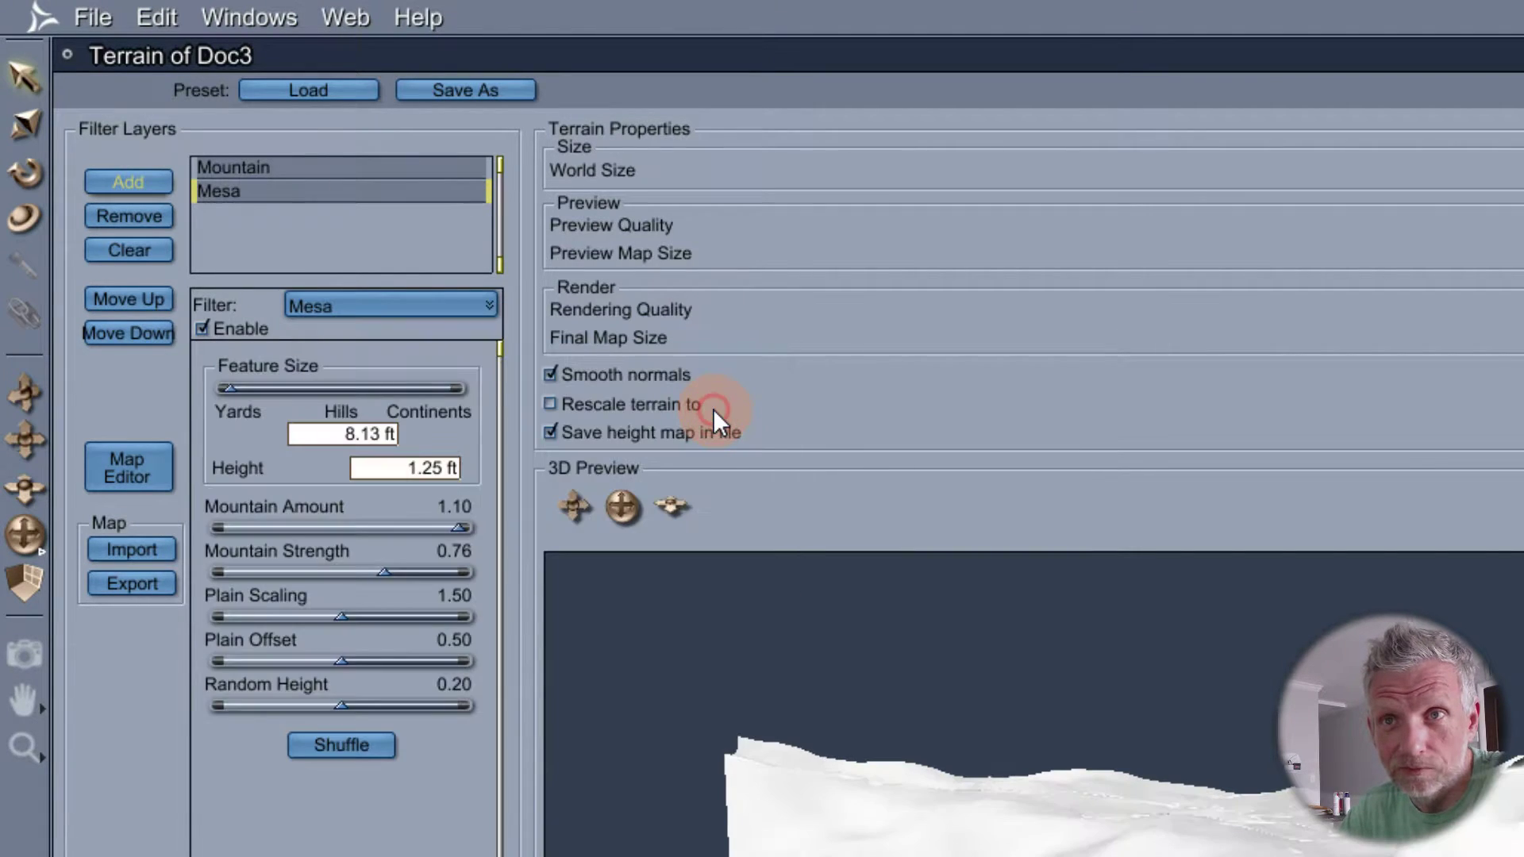
# - Compare the parameters of the Mountain and Mesa filter layers, finishing with the Mesa layer selected
pyautogui.click(336, 173)
pyautogui.click(344, 198)
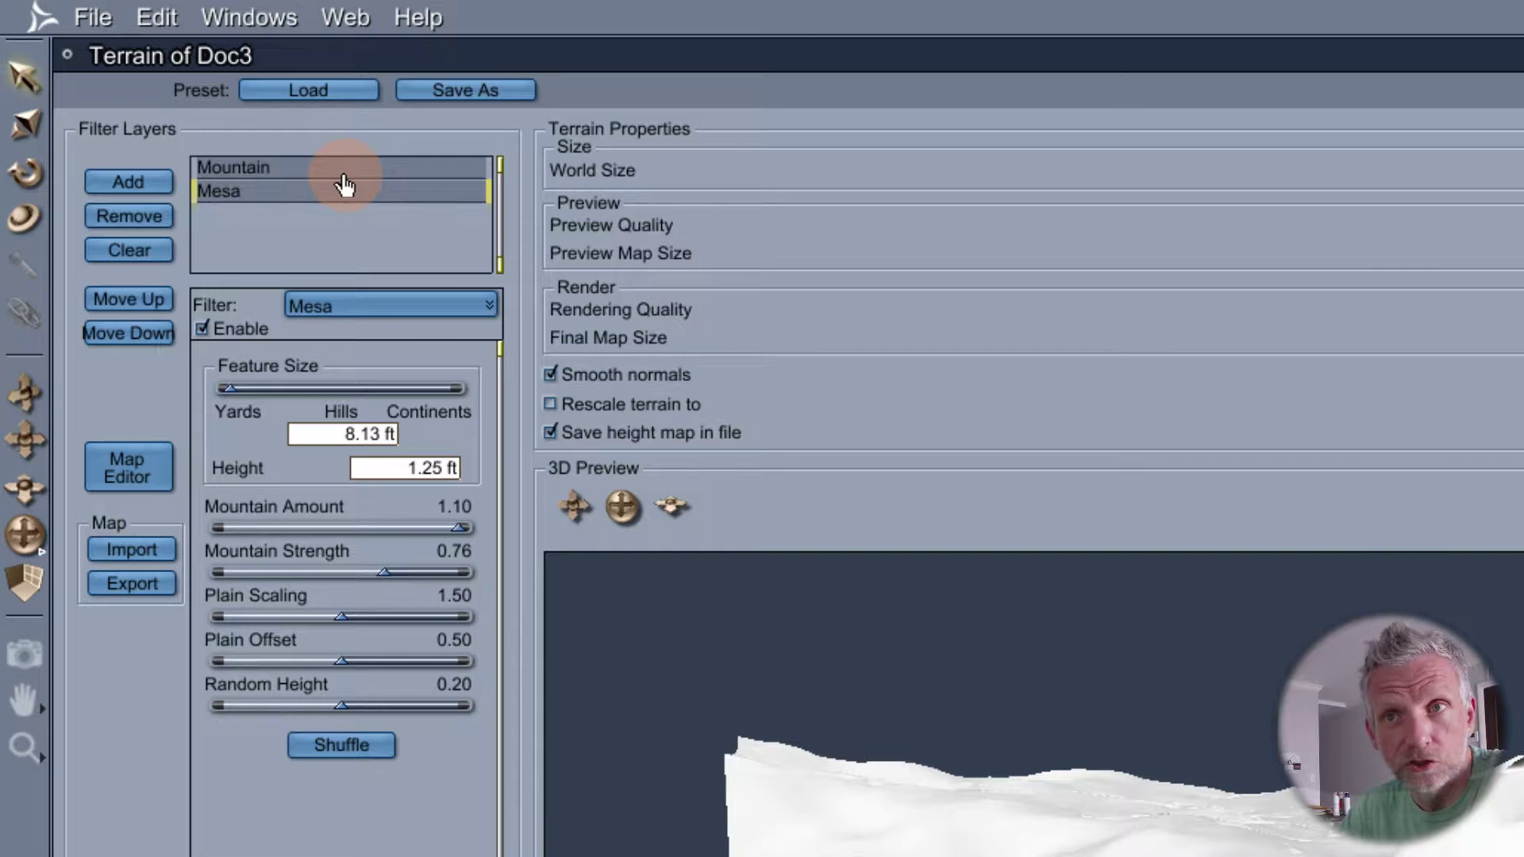
pyautogui.click(344, 173)
pyautogui.click(353, 193)
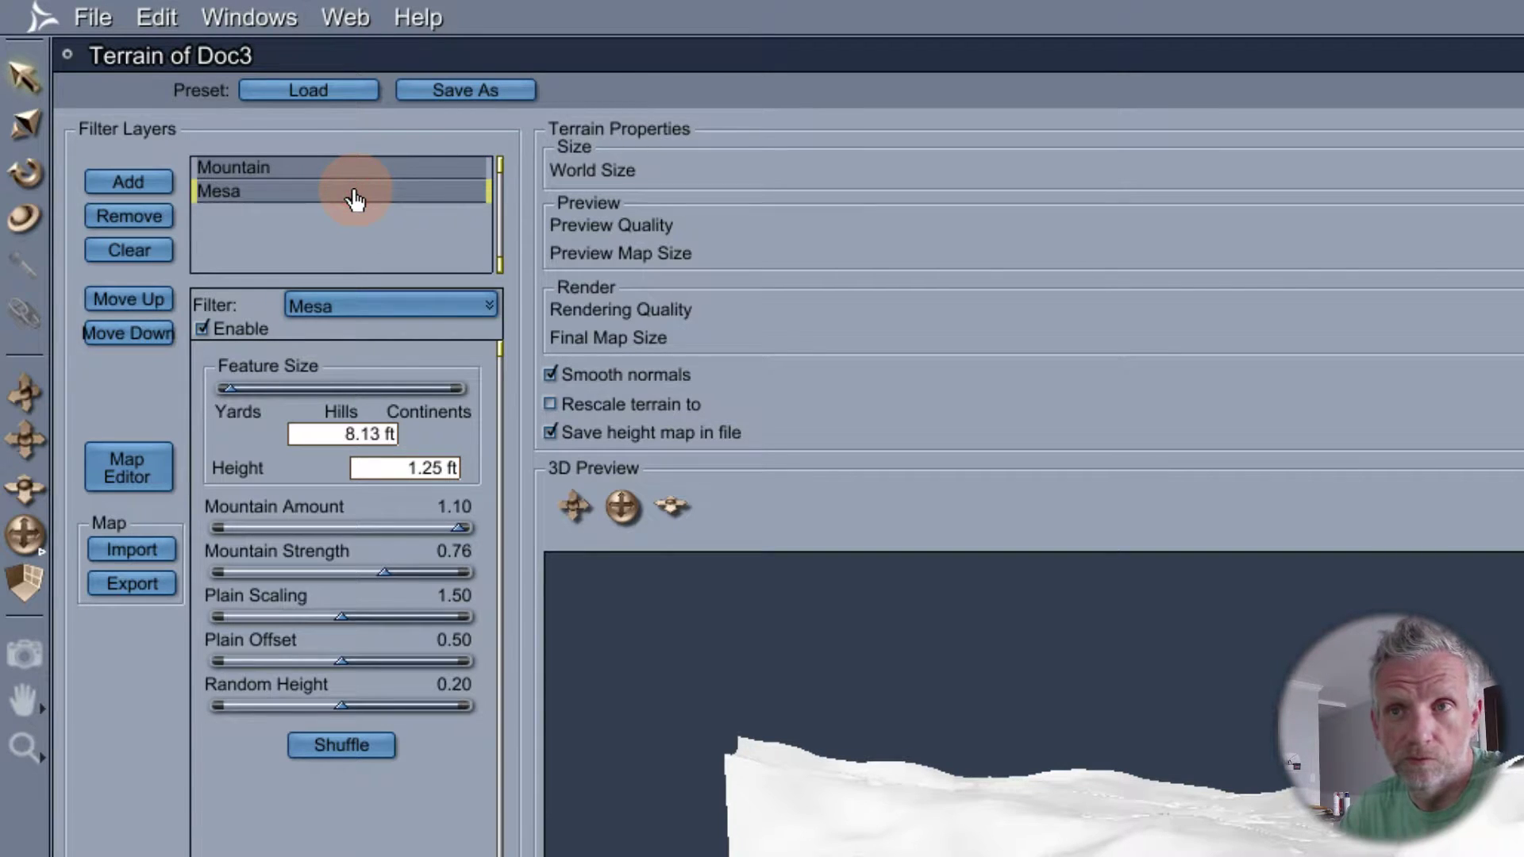
pyautogui.click(355, 169)
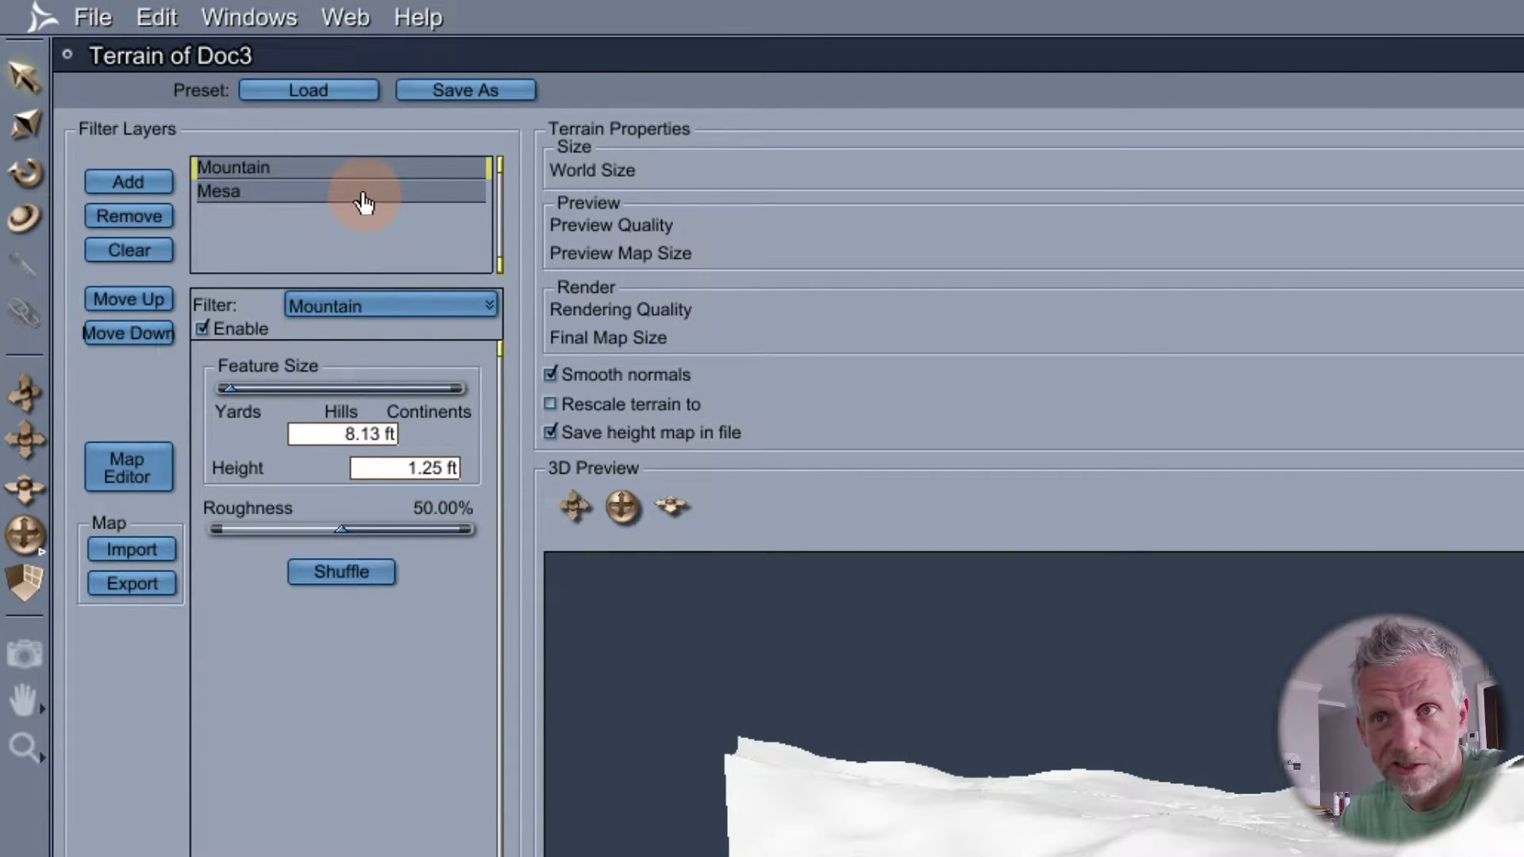
pyautogui.click(364, 197)
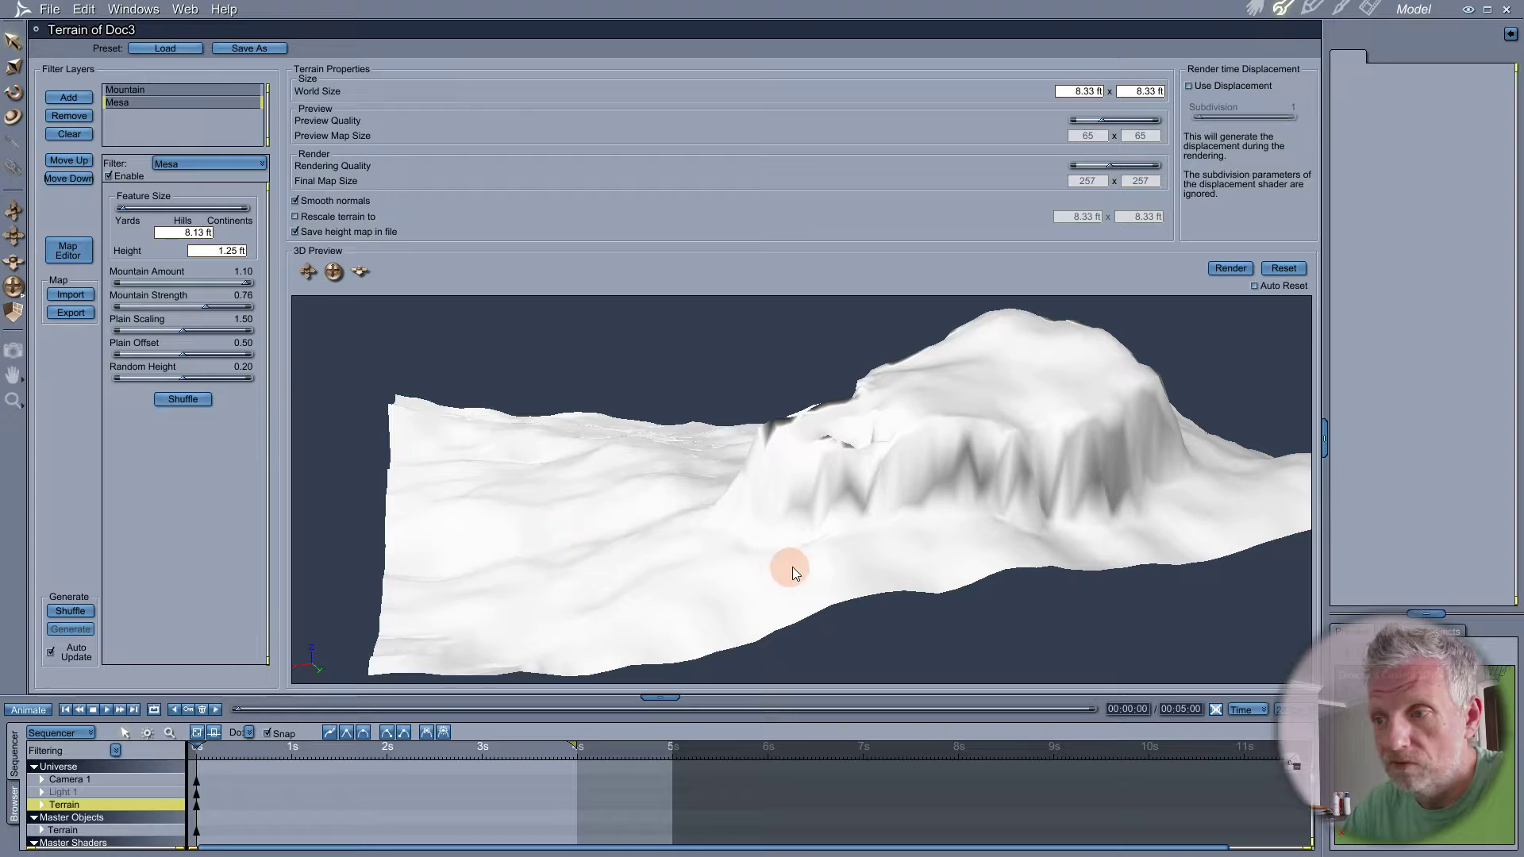
# - Shuffle the Mesa filter repeatedly until a broad, steep-sided mesa stands across the middle of the terrain
pyautogui.click(183, 399)
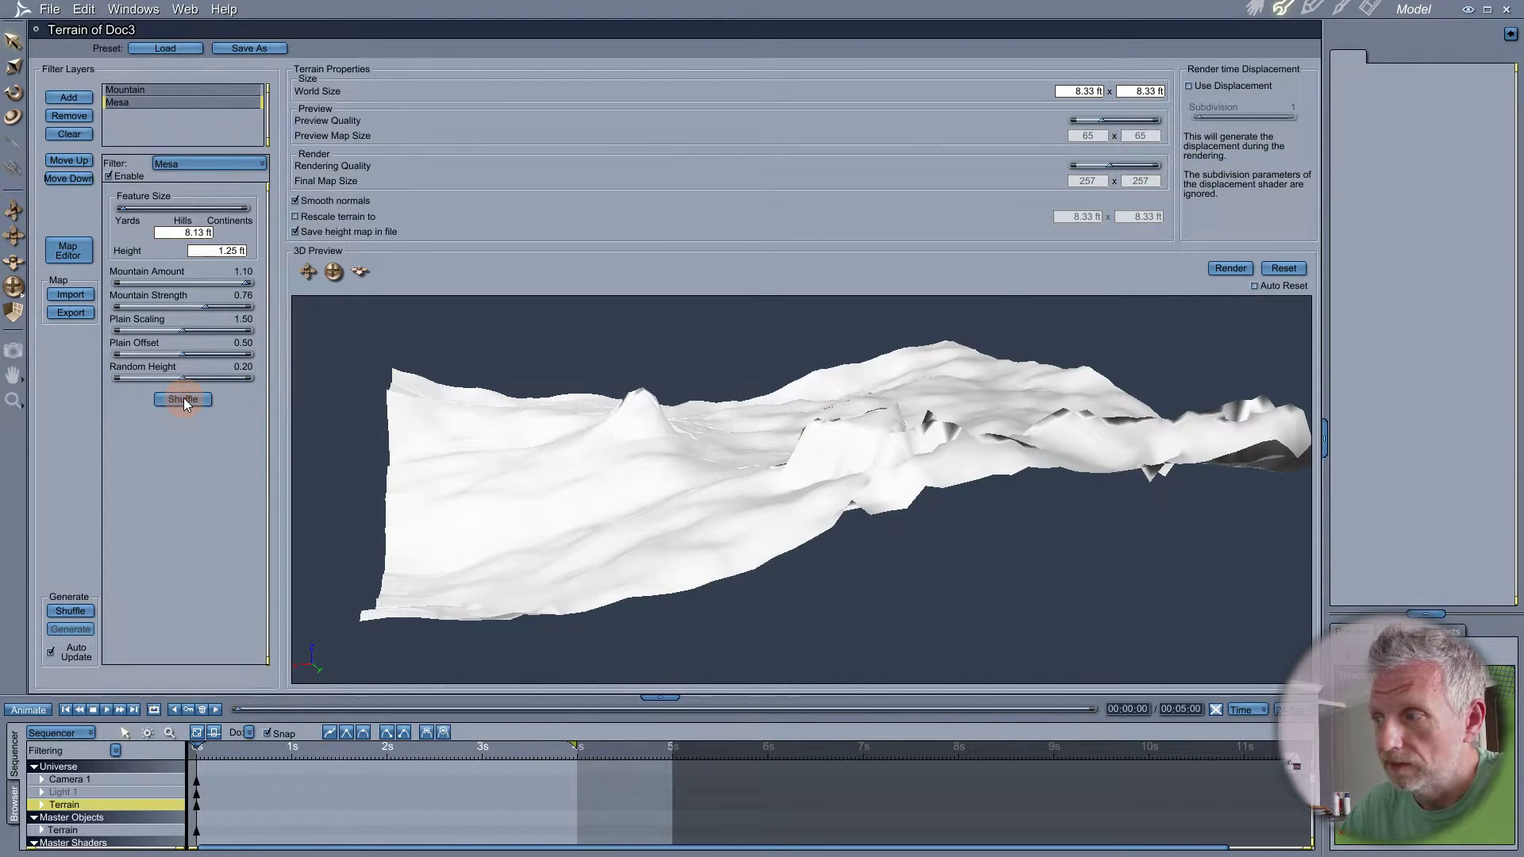
pyautogui.click(183, 399)
pyautogui.click(184, 399)
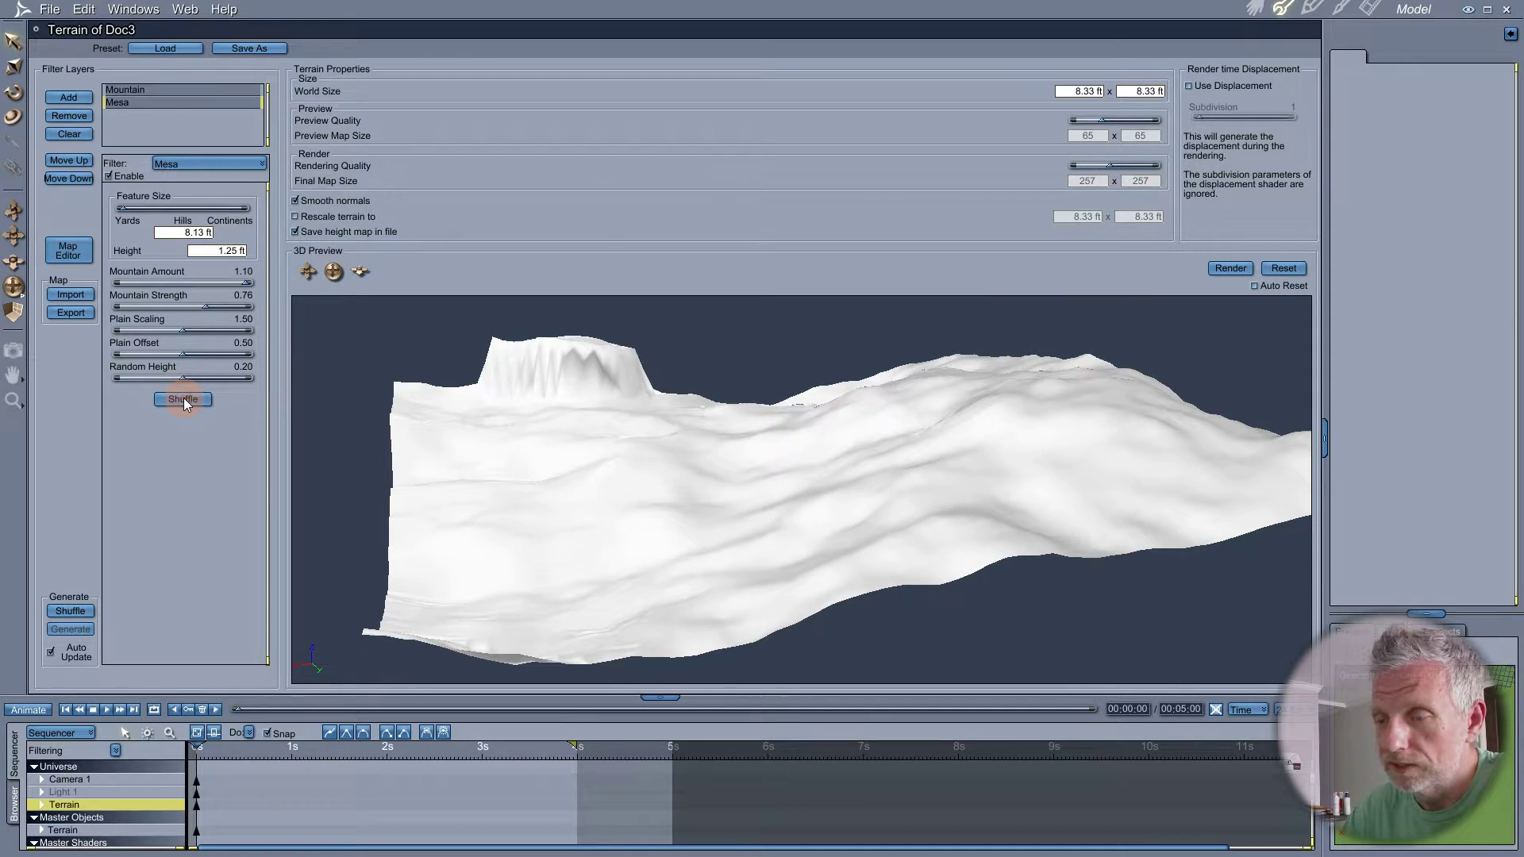
pyautogui.click(183, 399)
pyautogui.click(183, 399)
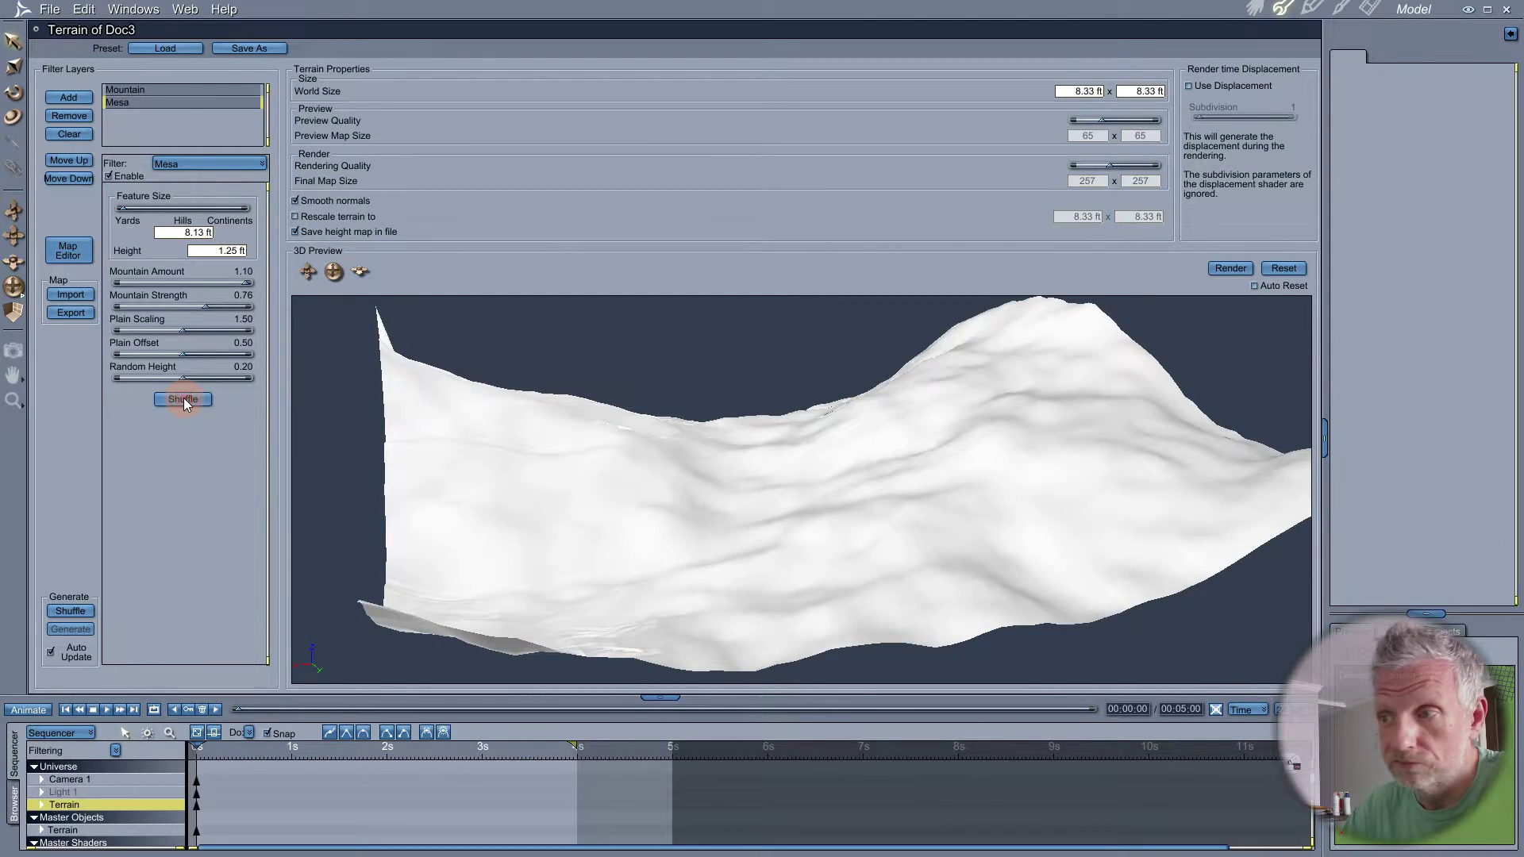
pyautogui.click(183, 399)
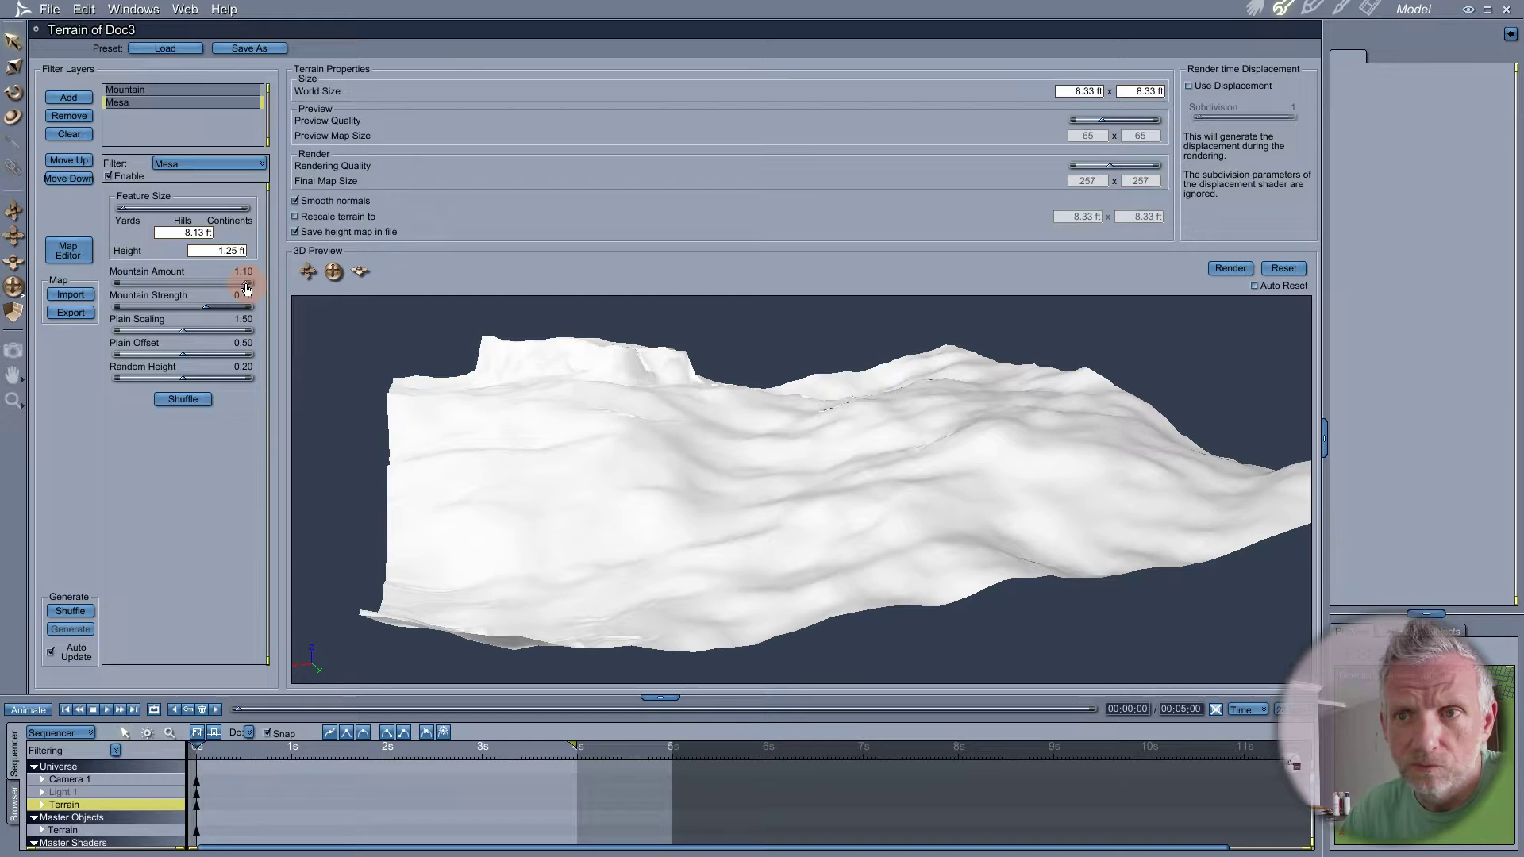
pyautogui.moveTo(246, 289); pyautogui.dragTo(280, 301)
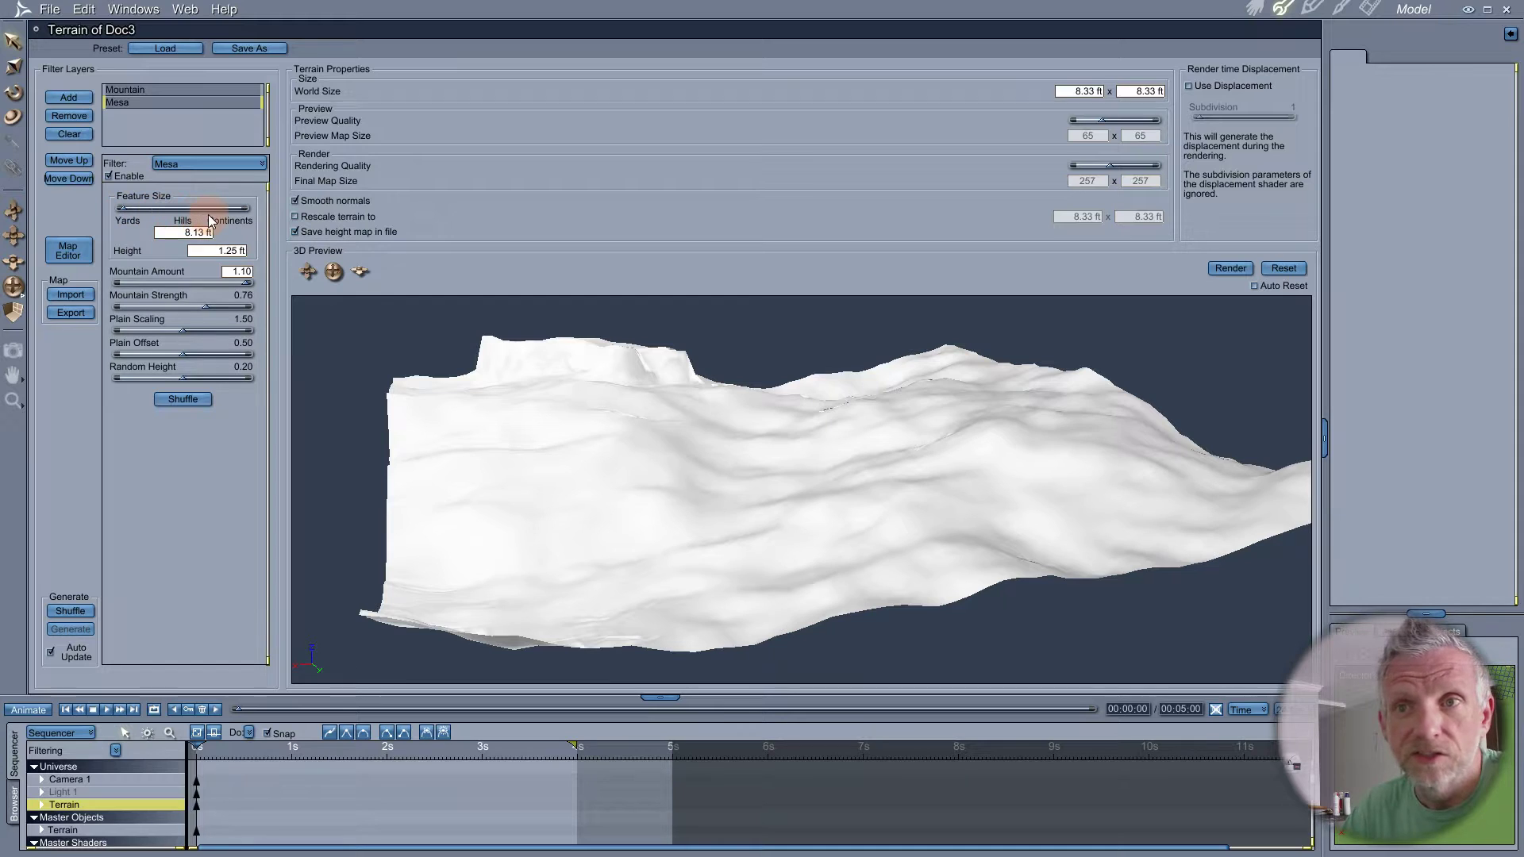
pyautogui.click(188, 399)
pyautogui.click(179, 398)
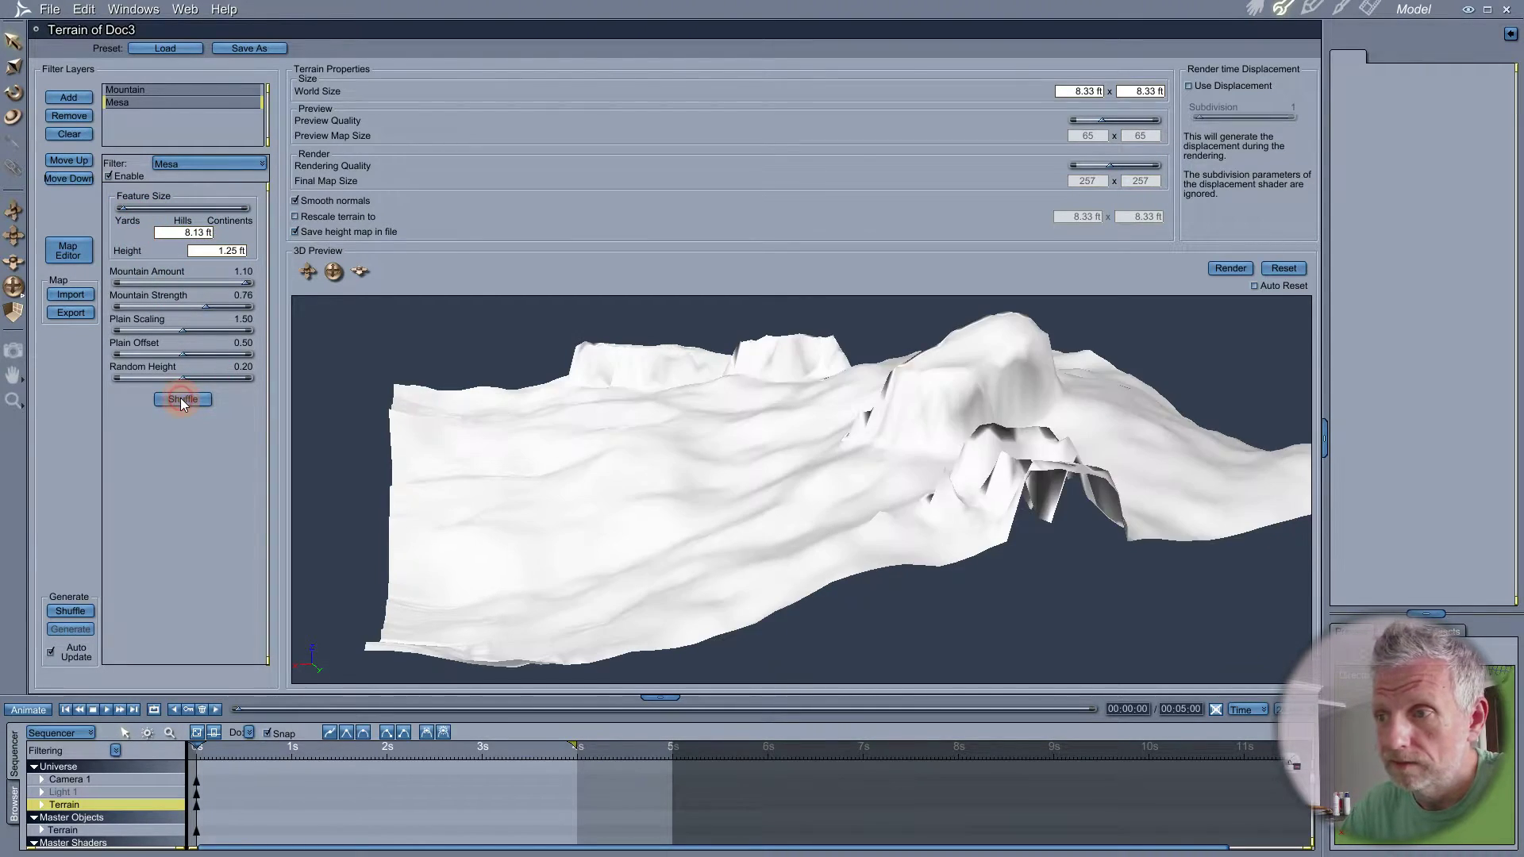
pyautogui.click(187, 404)
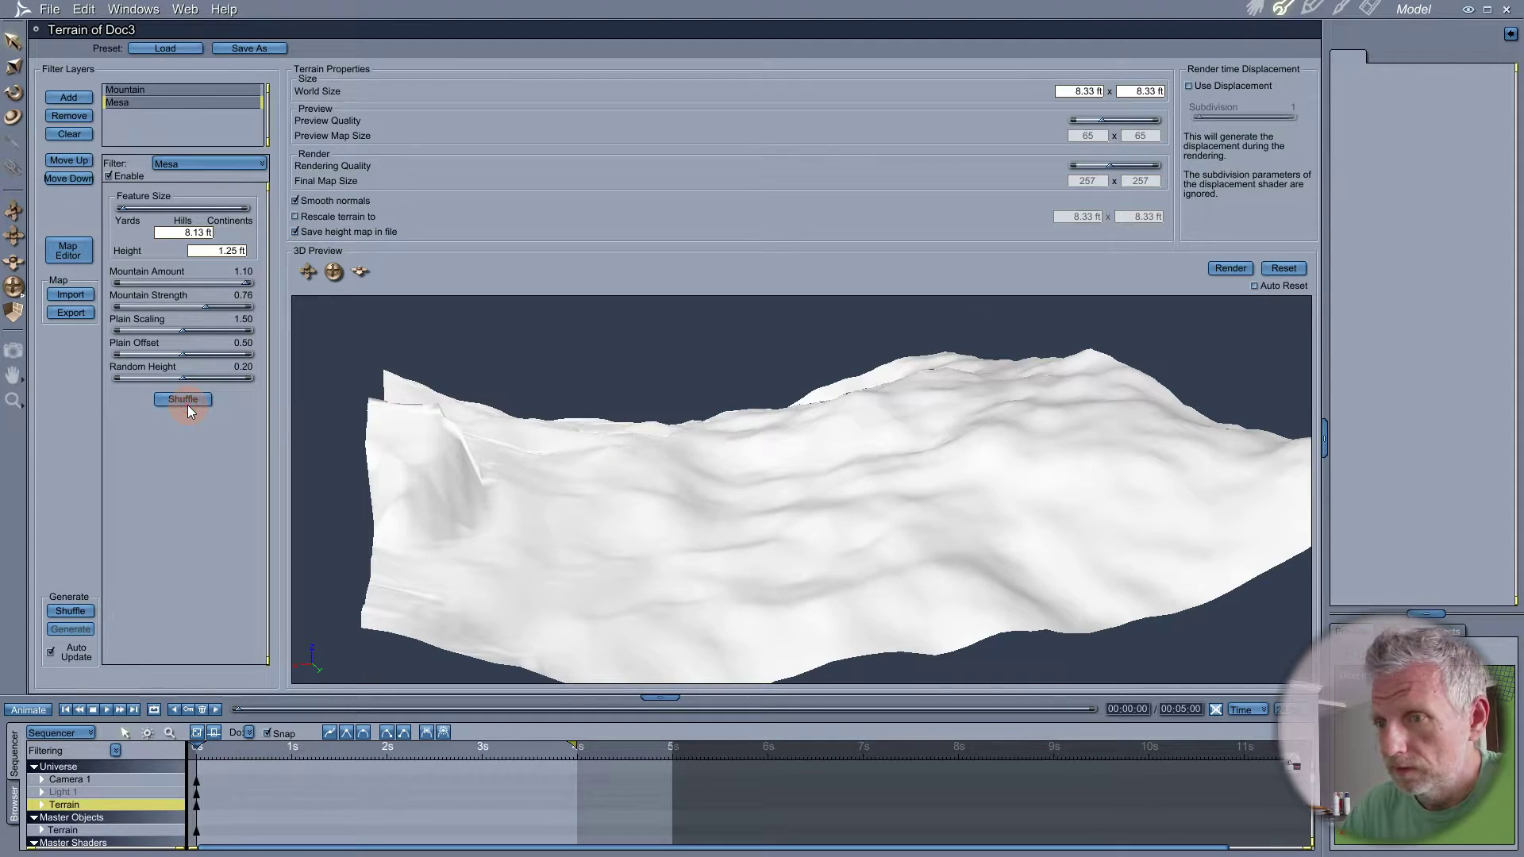
pyautogui.click(187, 404)
pyautogui.click(187, 404)
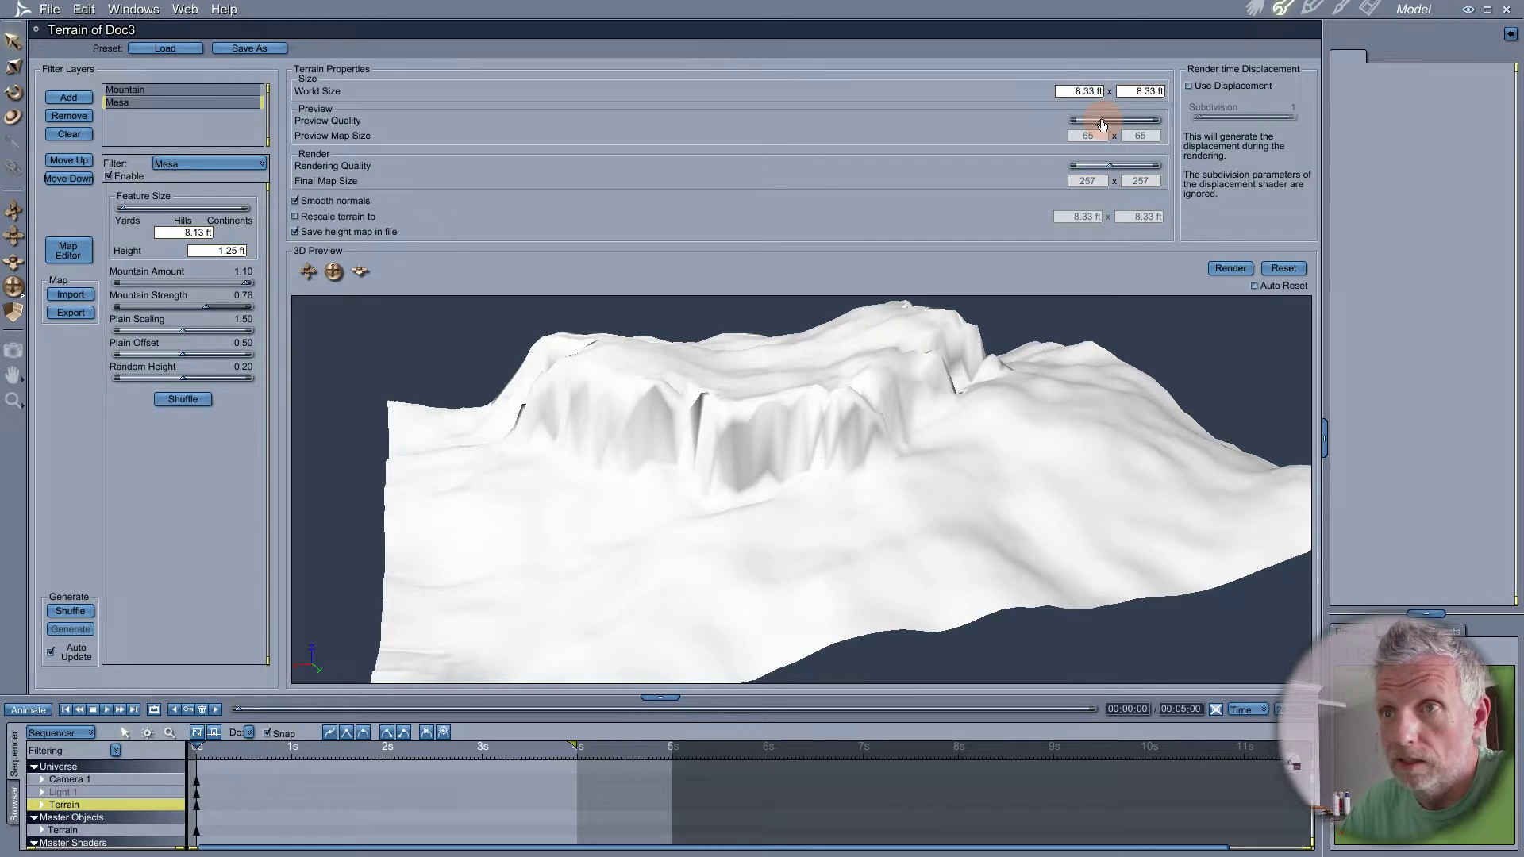
# - Raise the terrain's rendering quality to a final map size of 1025 x 1025 and return to the assembled scene
pyautogui.moveTo(1110, 173); pyautogui.dragTo(1128, 170)
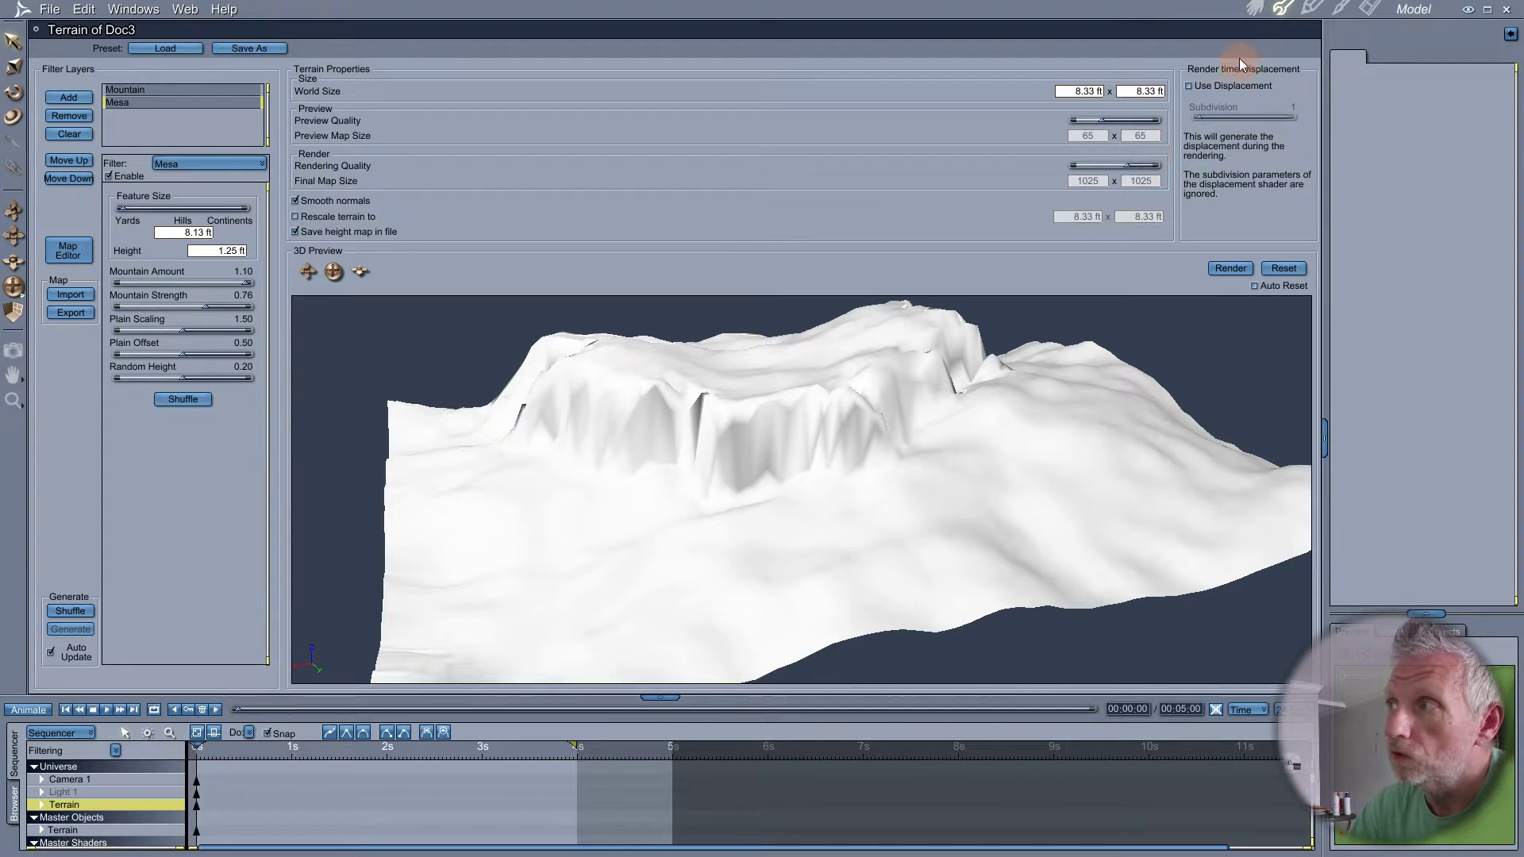
pyautogui.click(1254, 11)
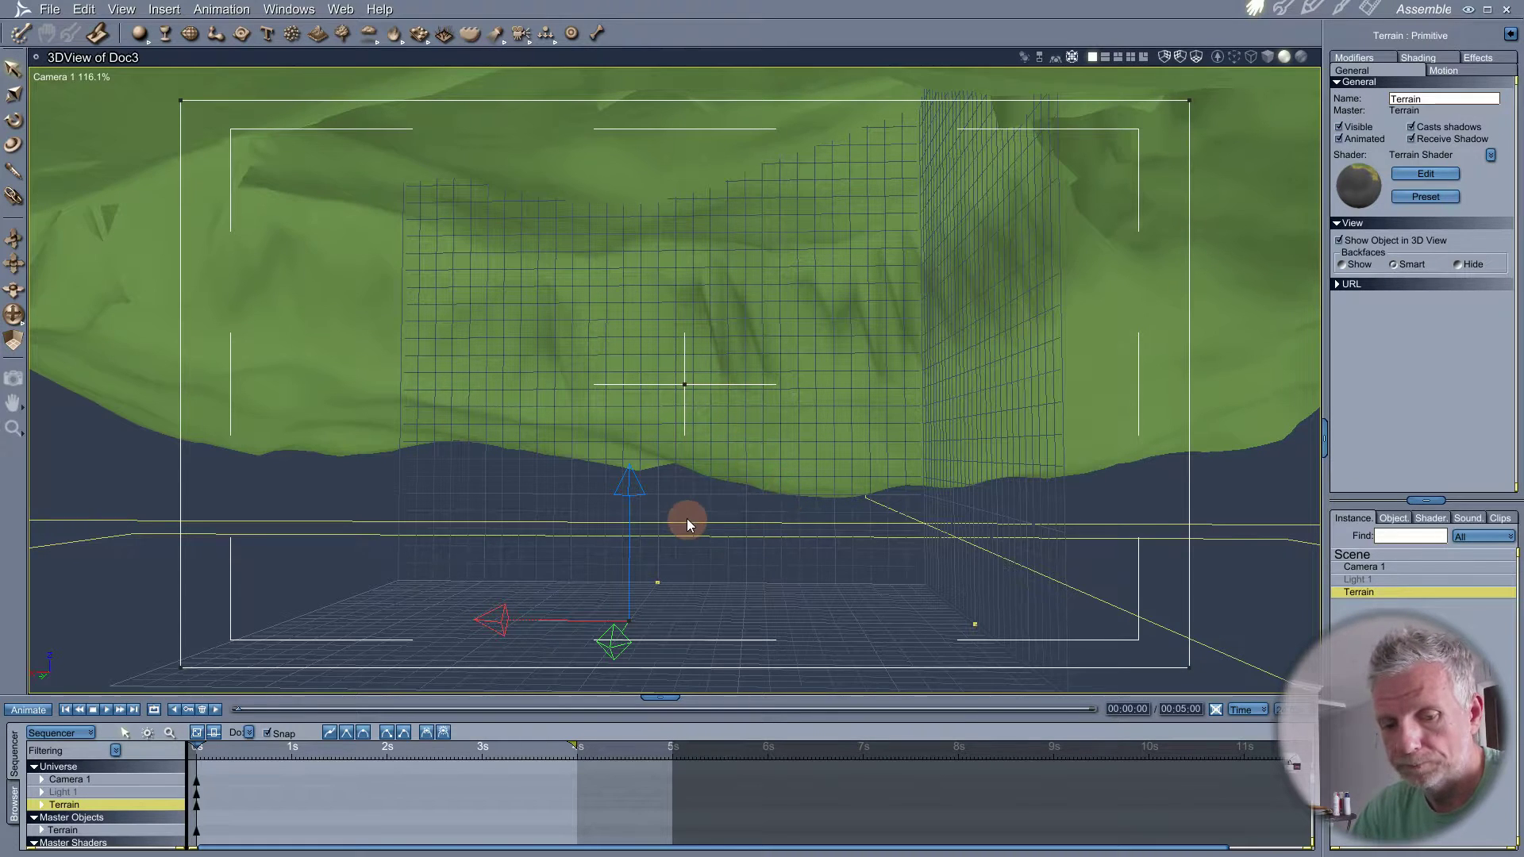
# - Frame the mesa cliffs from a low angle through Camera 1, deselect the terrain and render the scene
pyautogui.moveTo(653, 528); pyautogui.dragTo(673, 557, button='middle')
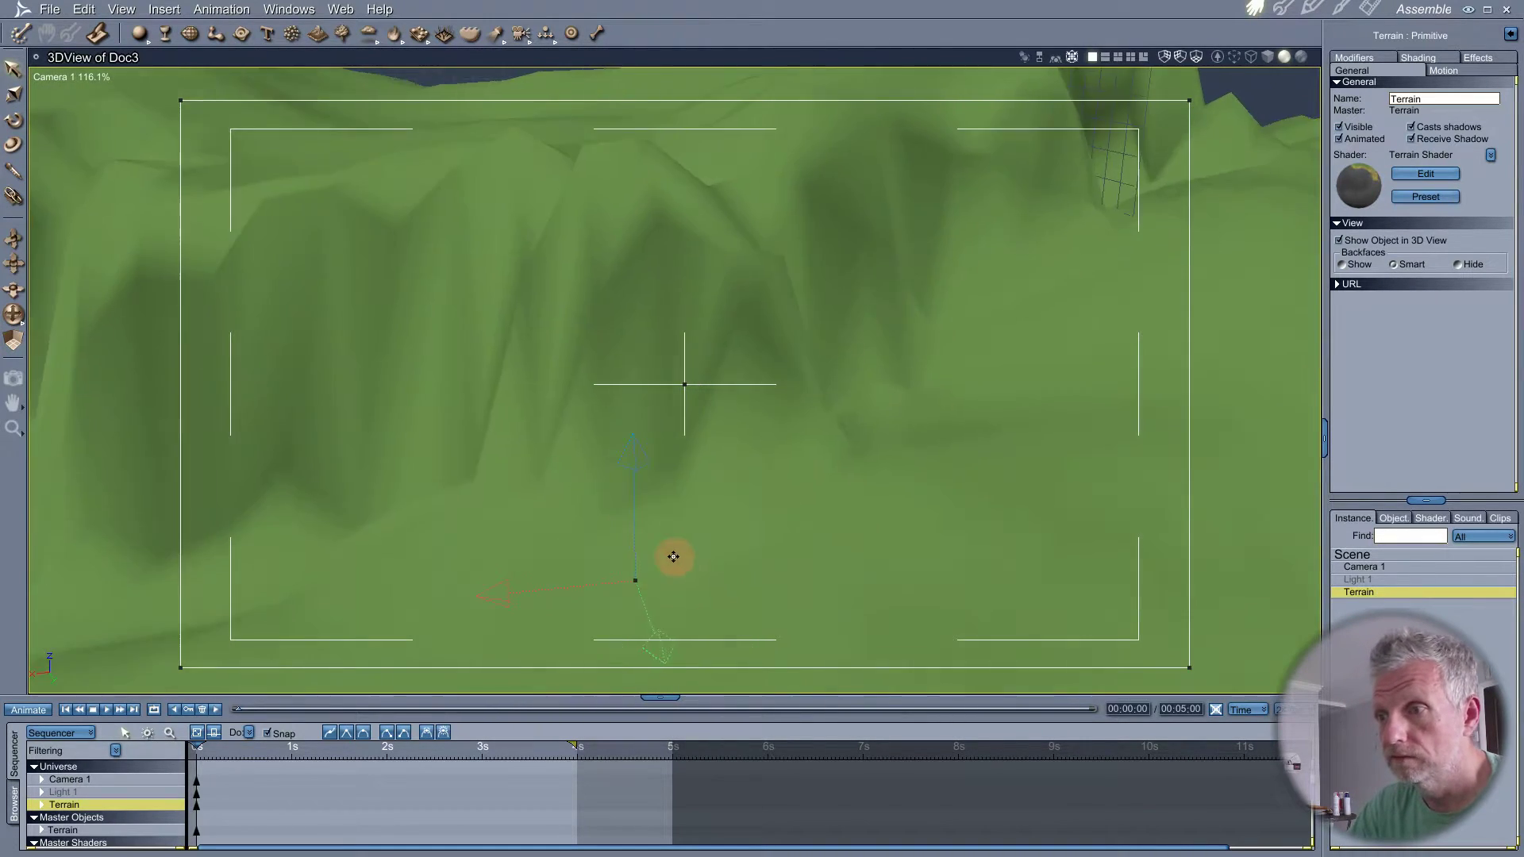
pyautogui.scroll(5, 673, 554)
pyautogui.scroll(-10, 673, 554)
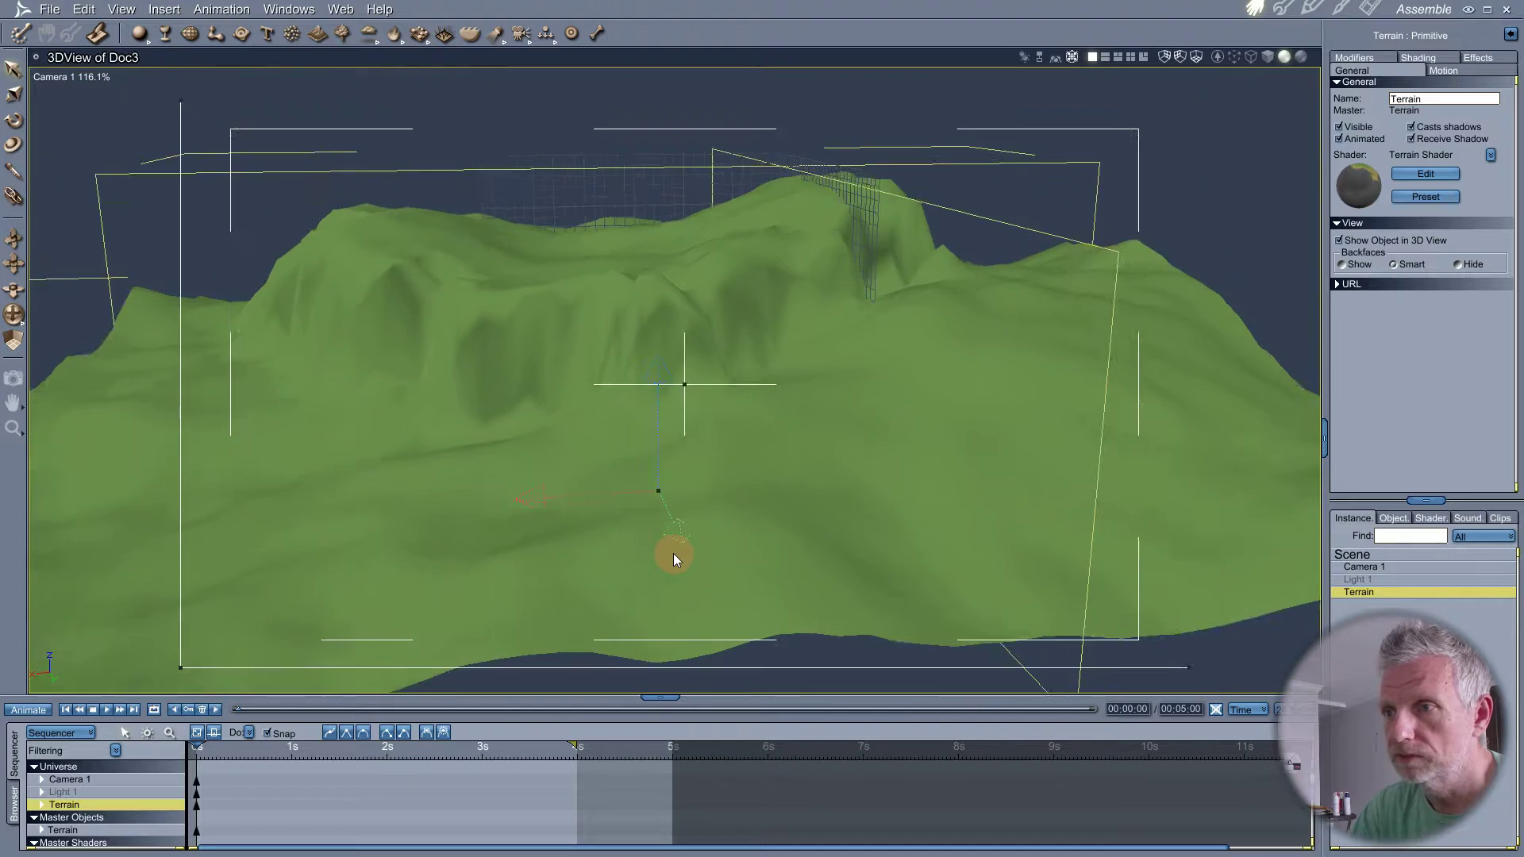
pyautogui.scroll(-5, 673, 555)
pyautogui.scroll(8, 674, 554)
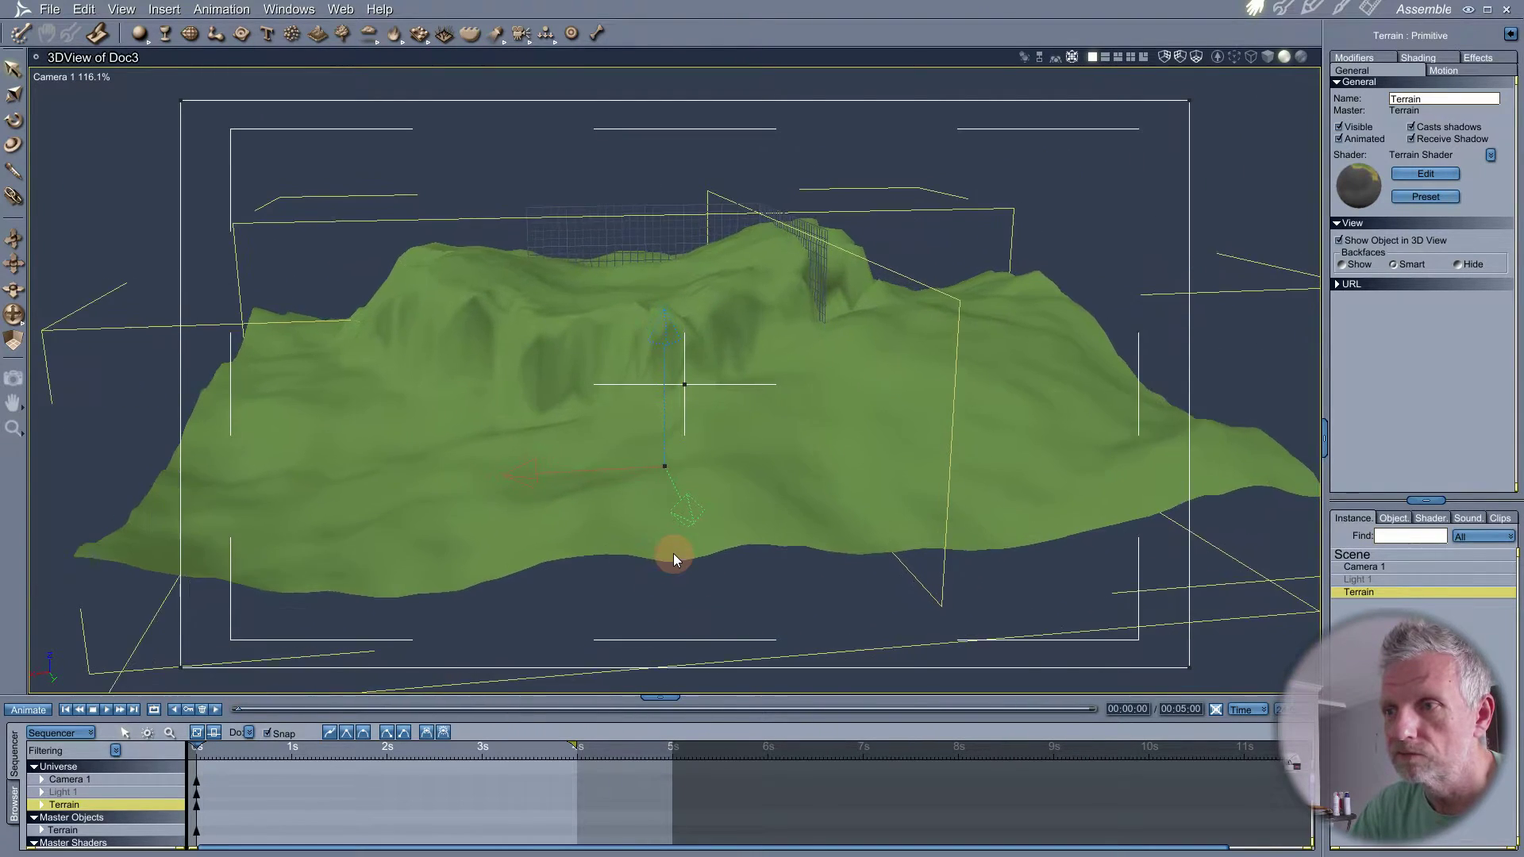
pyautogui.moveTo(655, 517); pyautogui.dragTo(663, 577, button='middle')
pyautogui.click(680, 534)
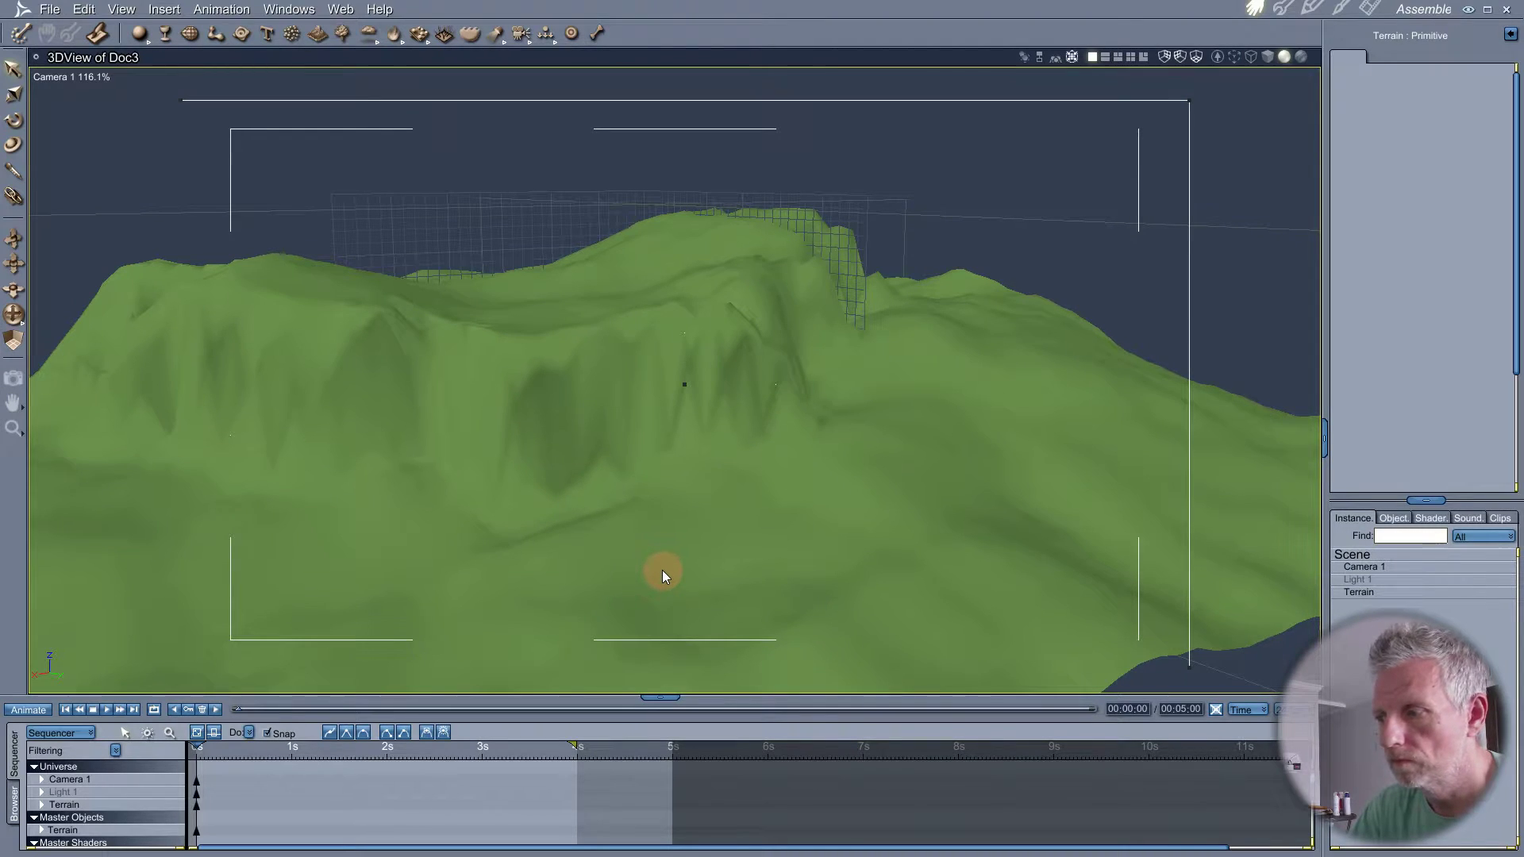
pyautogui.moveTo(665, 569); pyautogui.dragTo(838, 565, button='middle')
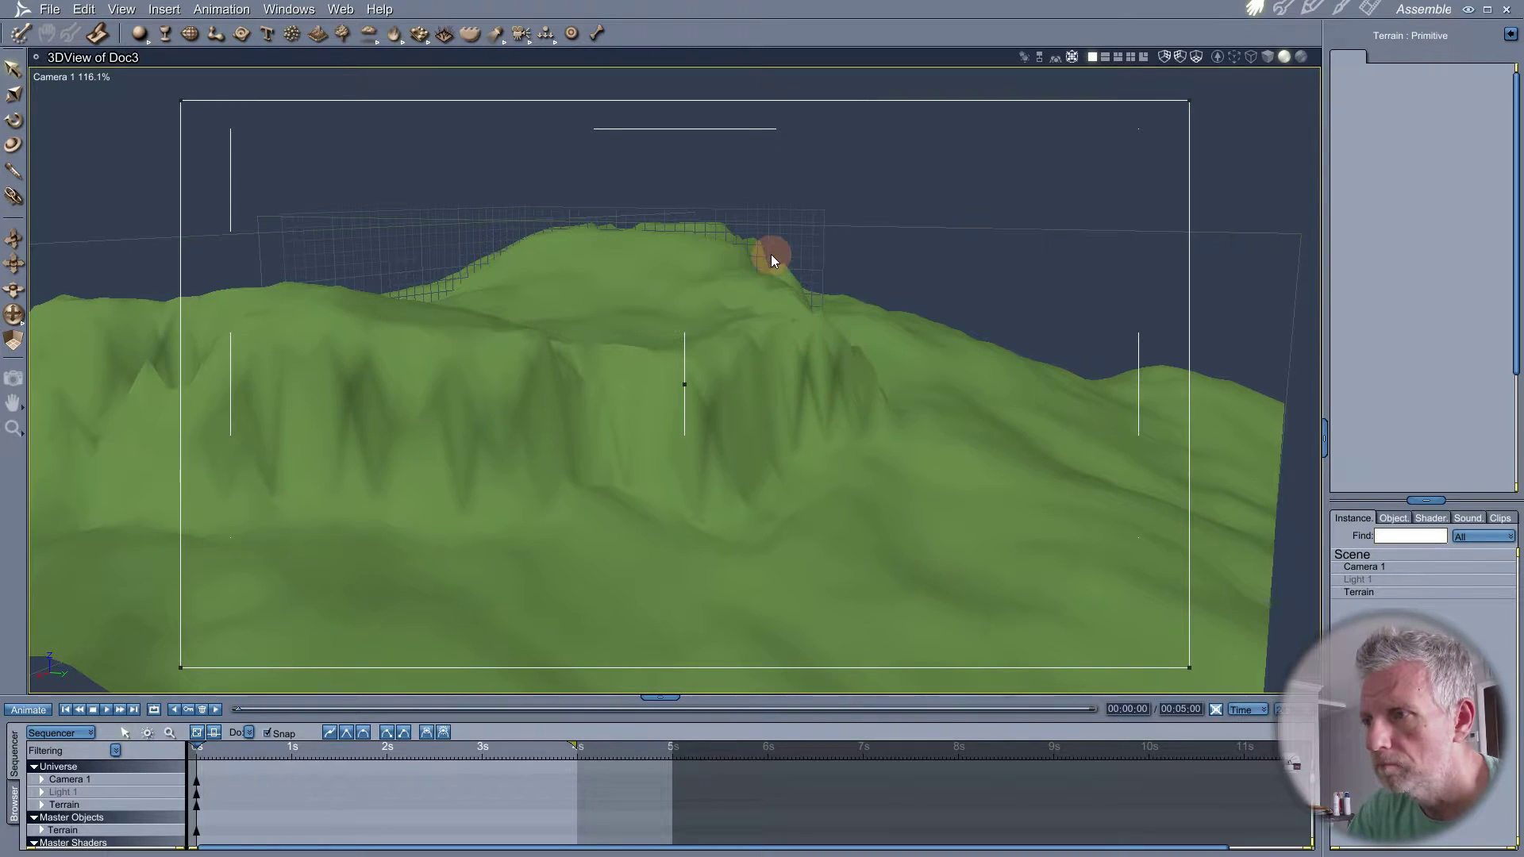
pyautogui.hotkey('ctrl', 'r')
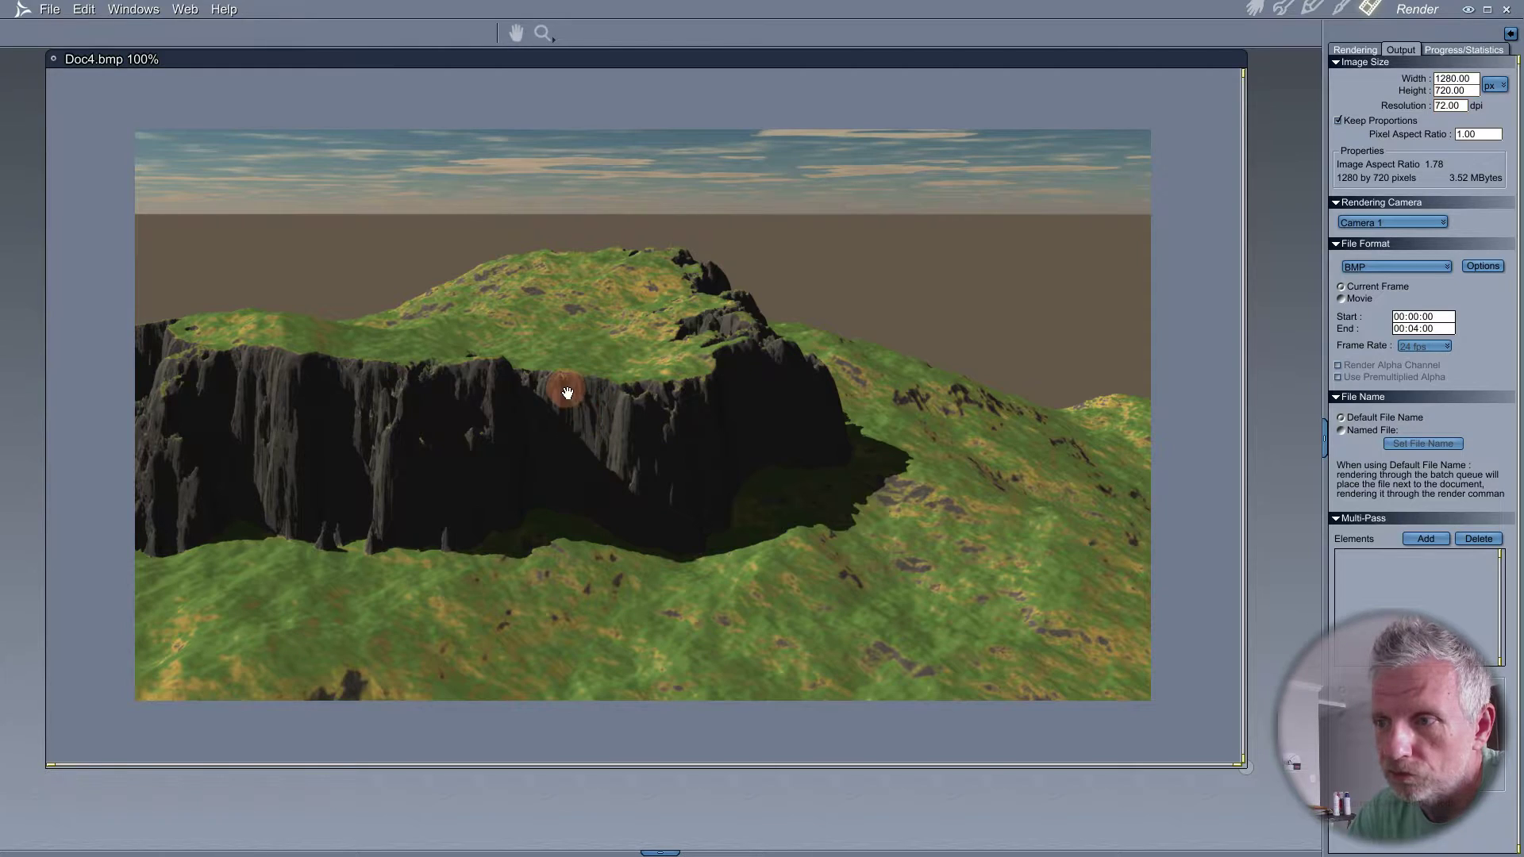
# - Return to the scene, enlarge the lower browser area and look through the DAZ Content and Smart Content libraries
pyautogui.click(1255, 8)
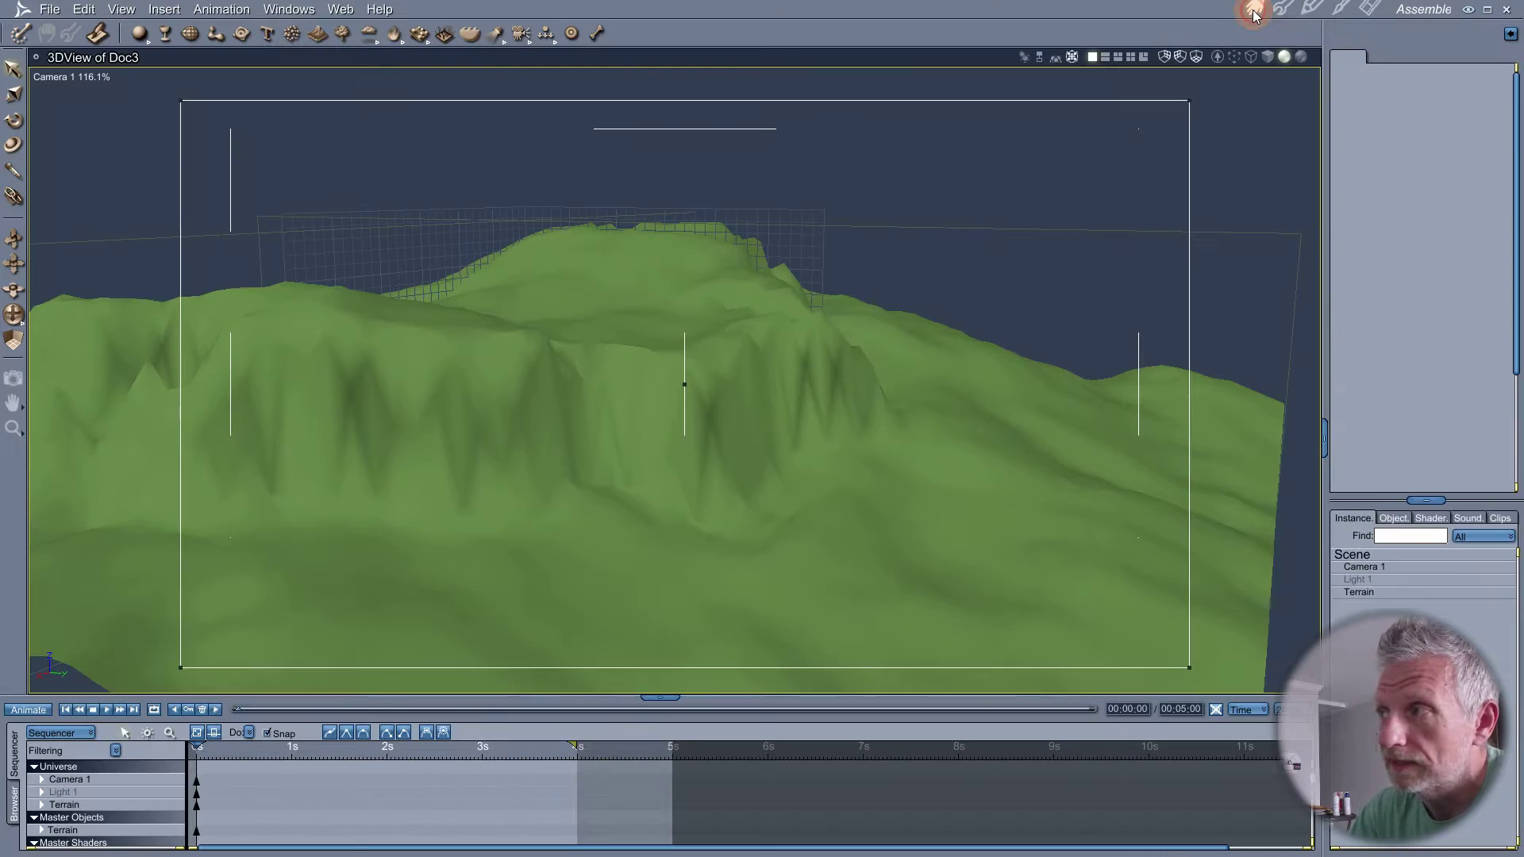
pyautogui.moveTo(663, 698); pyautogui.dragTo(671, 595)
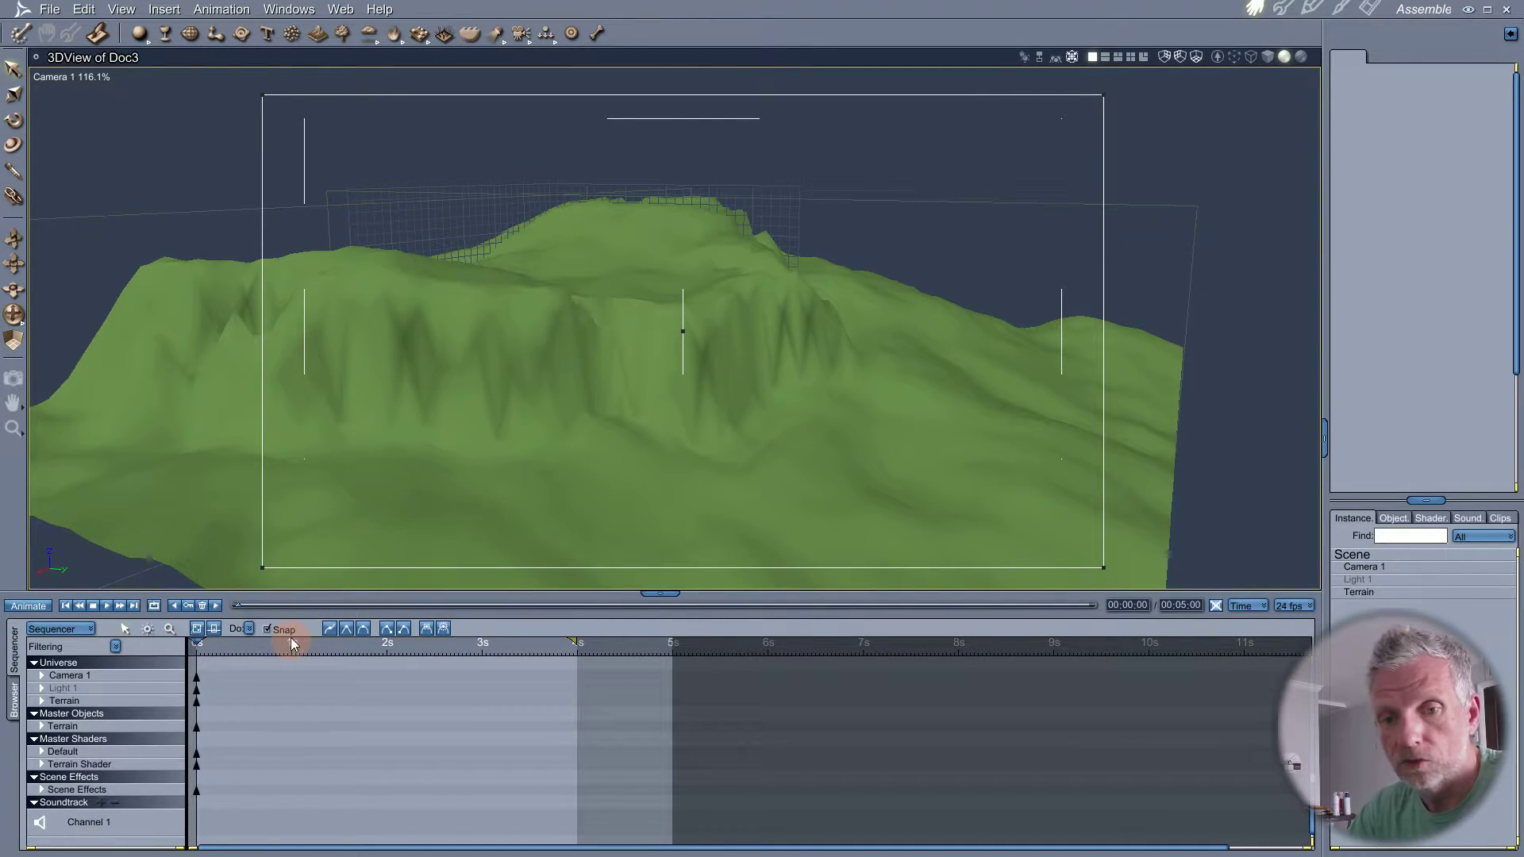
pyautogui.click(13, 702)
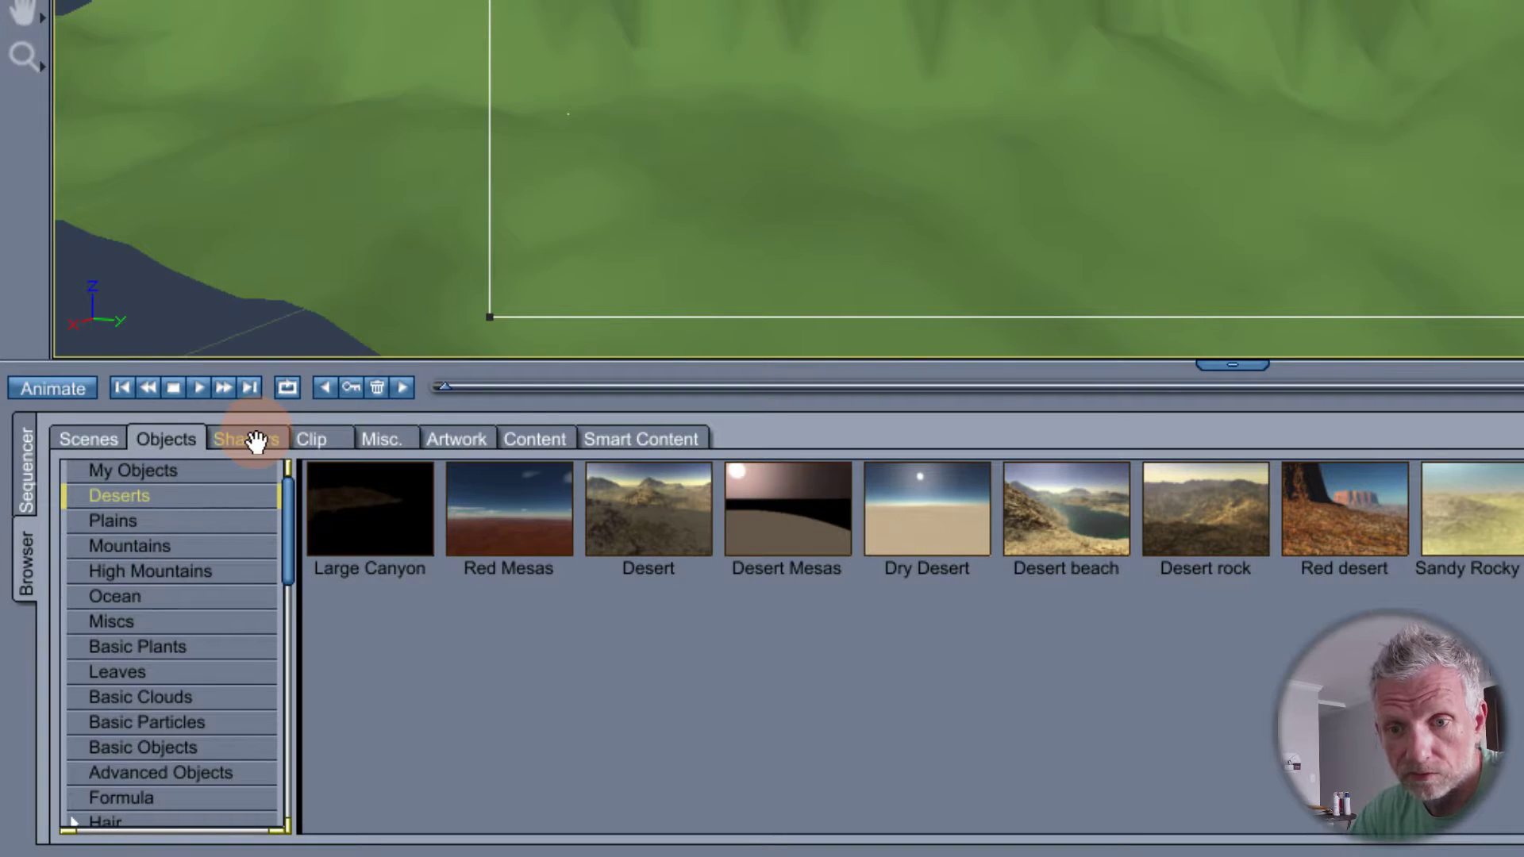
pyautogui.click(556, 442)
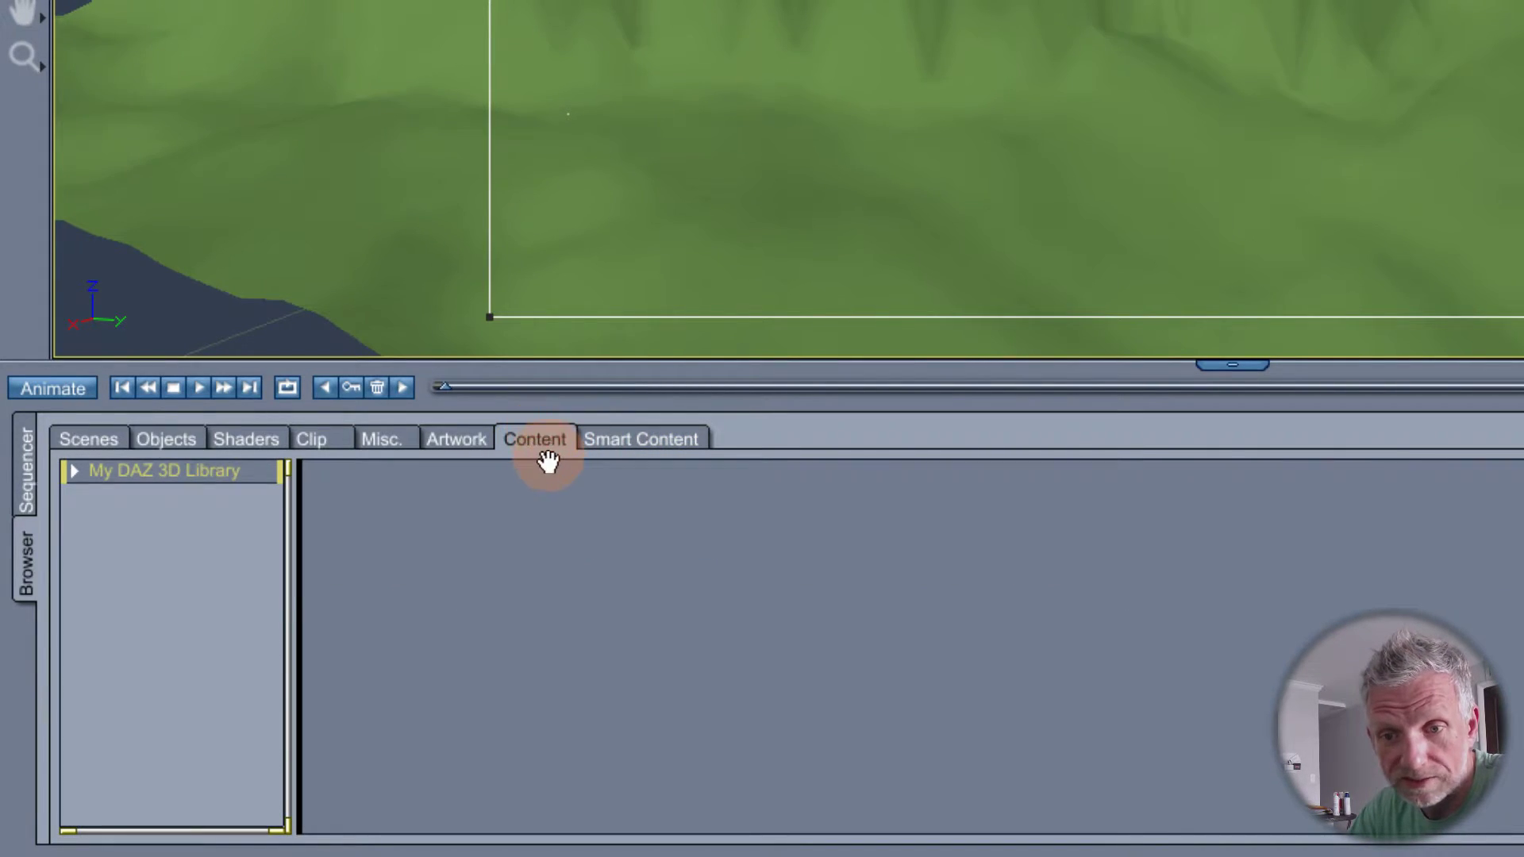
pyautogui.click(76, 471)
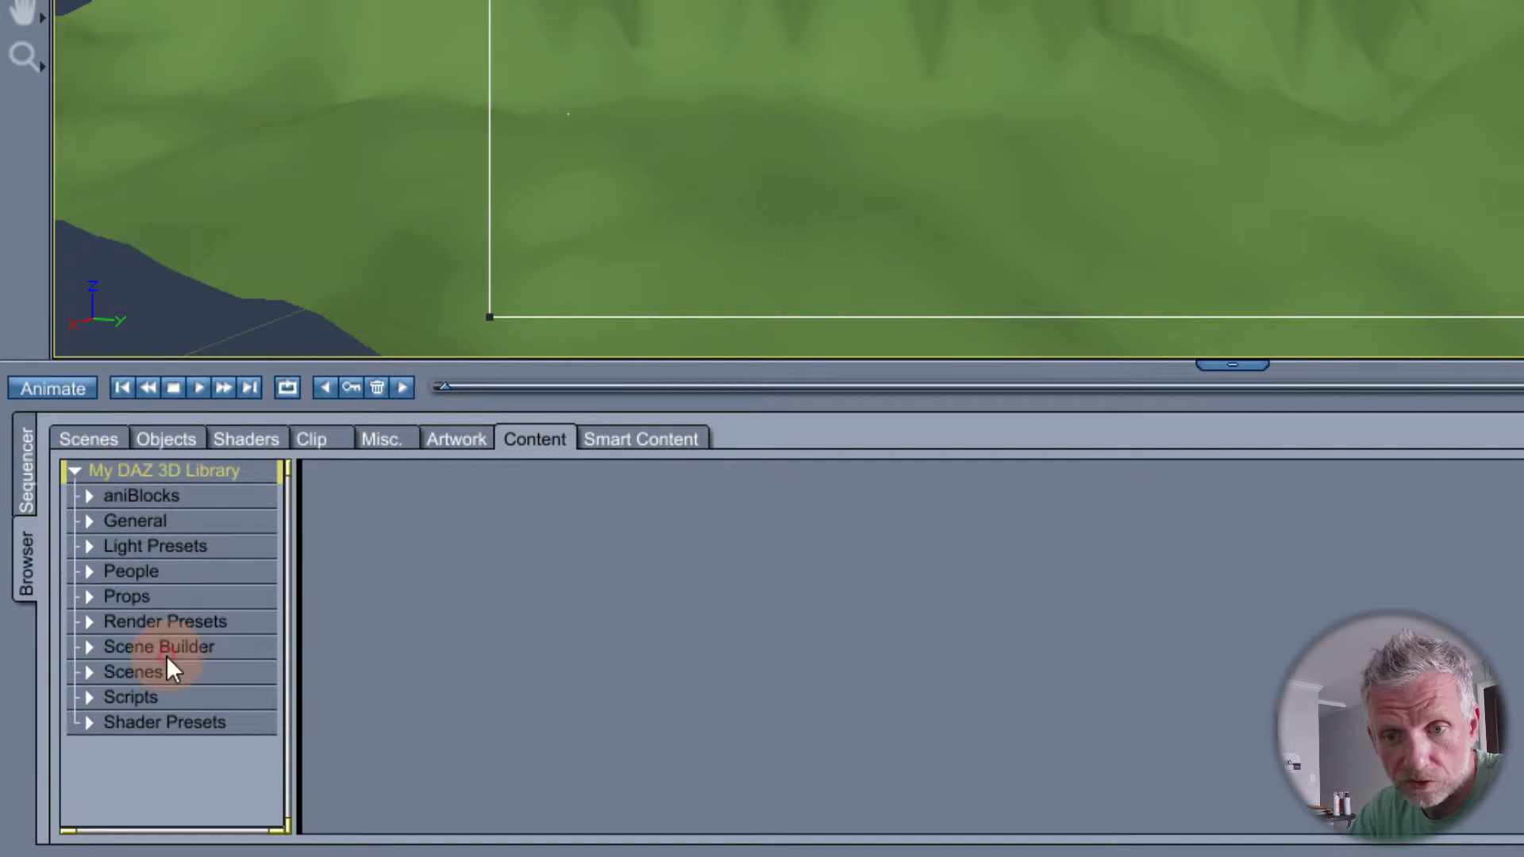
pyautogui.click(687, 441)
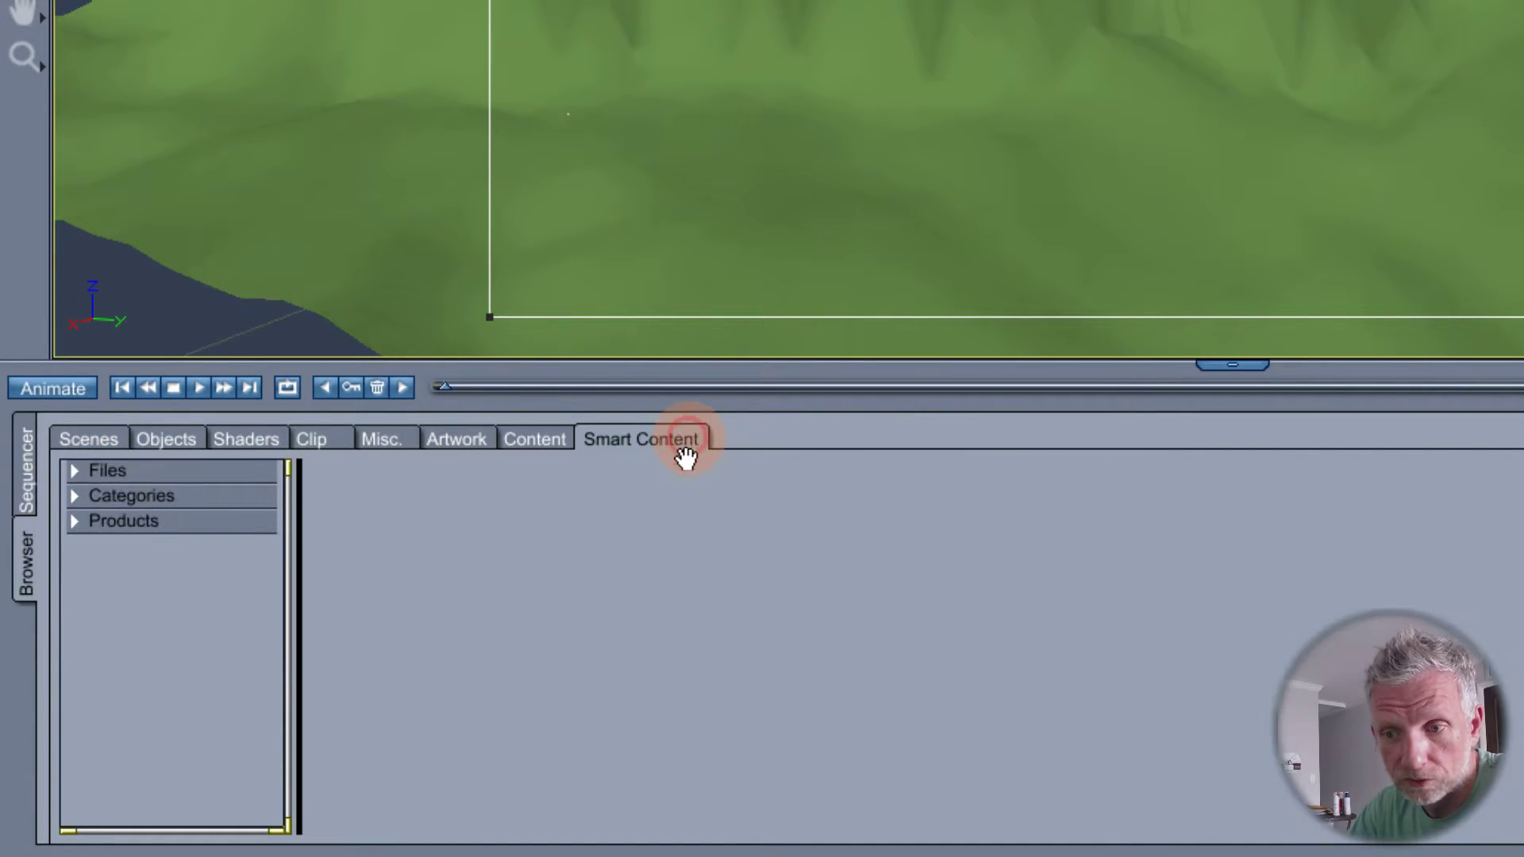
pyautogui.click(538, 441)
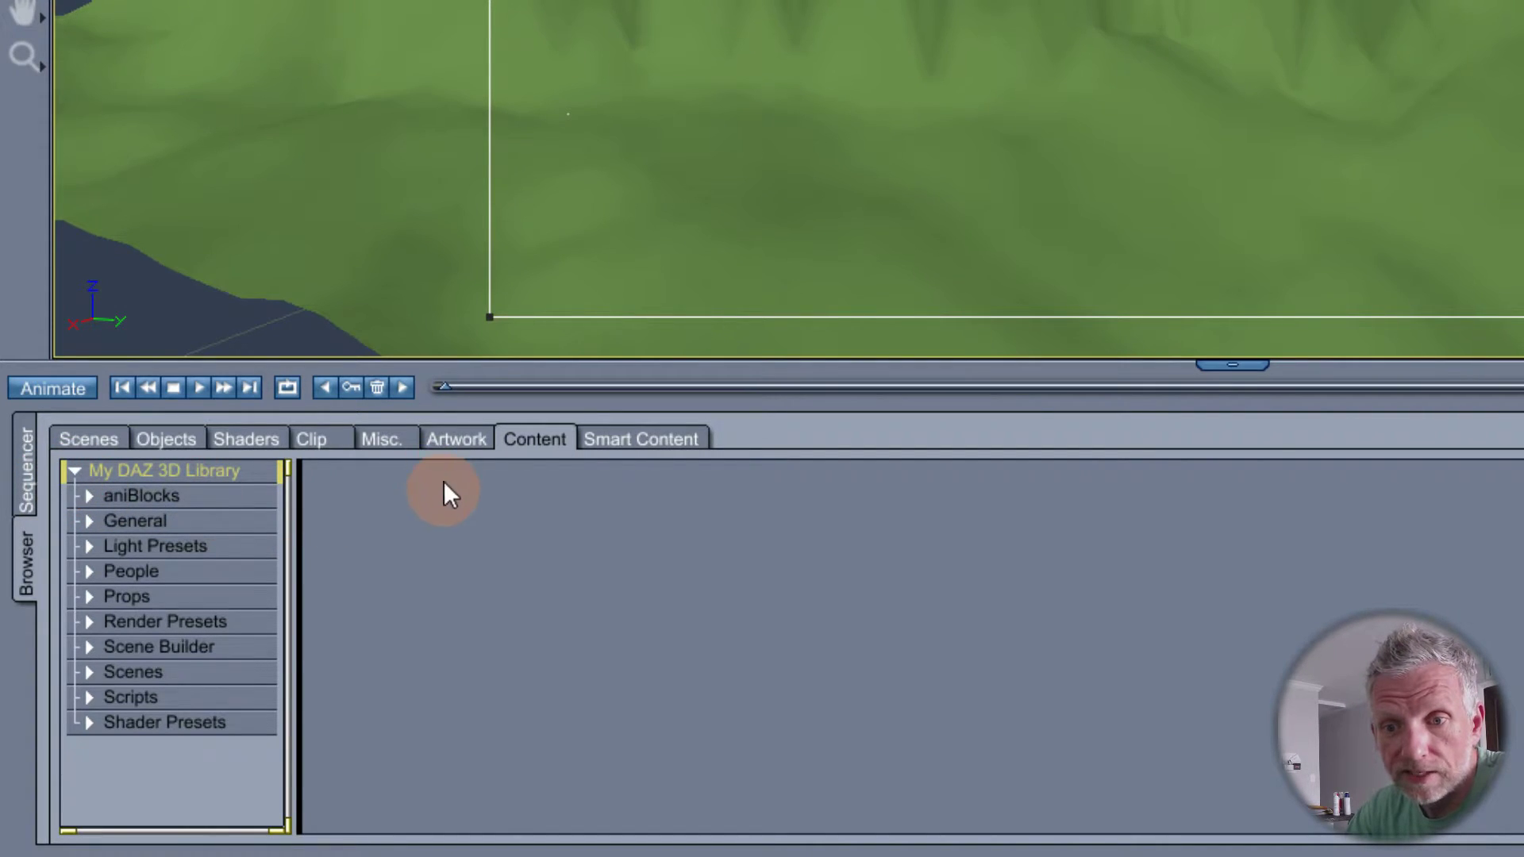
# - Examine the Glass, Metal, Misc and Nature shader presets for materials that could suit the terrain
pyautogui.click(262, 437)
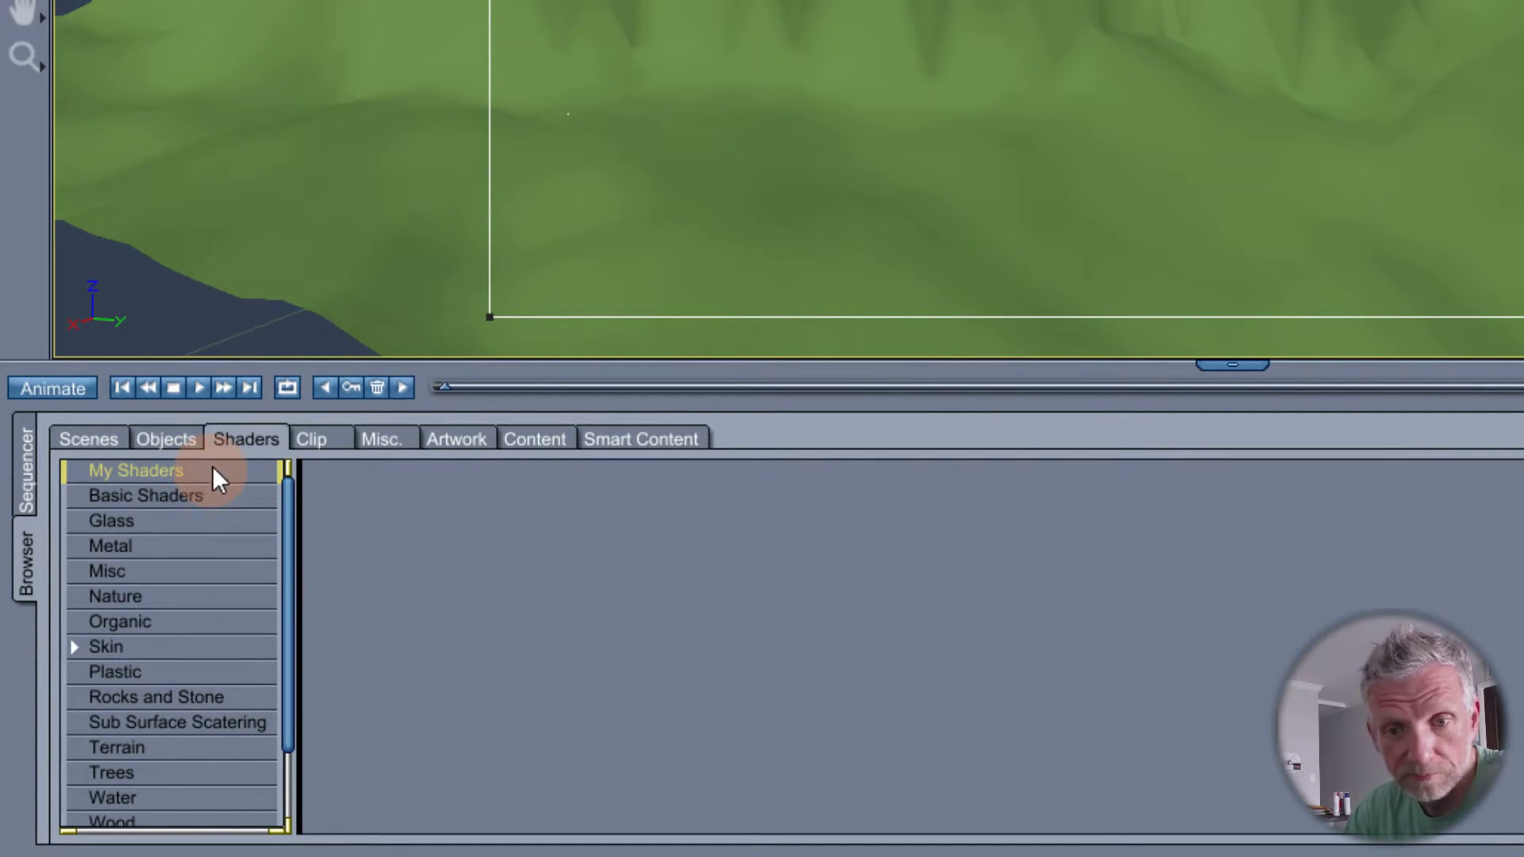
pyautogui.click(217, 524)
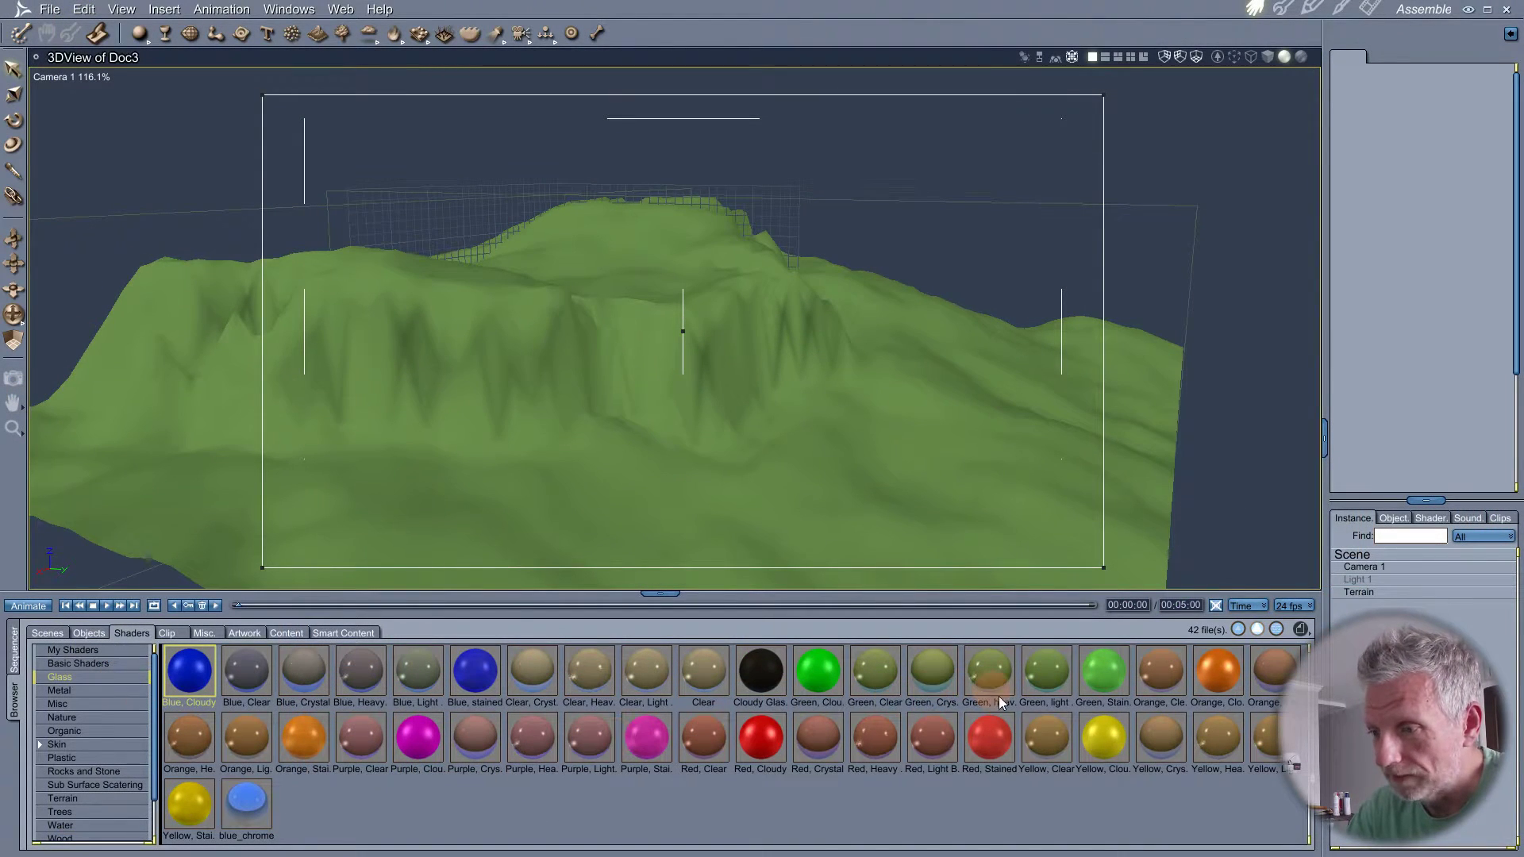
pyautogui.click(122, 690)
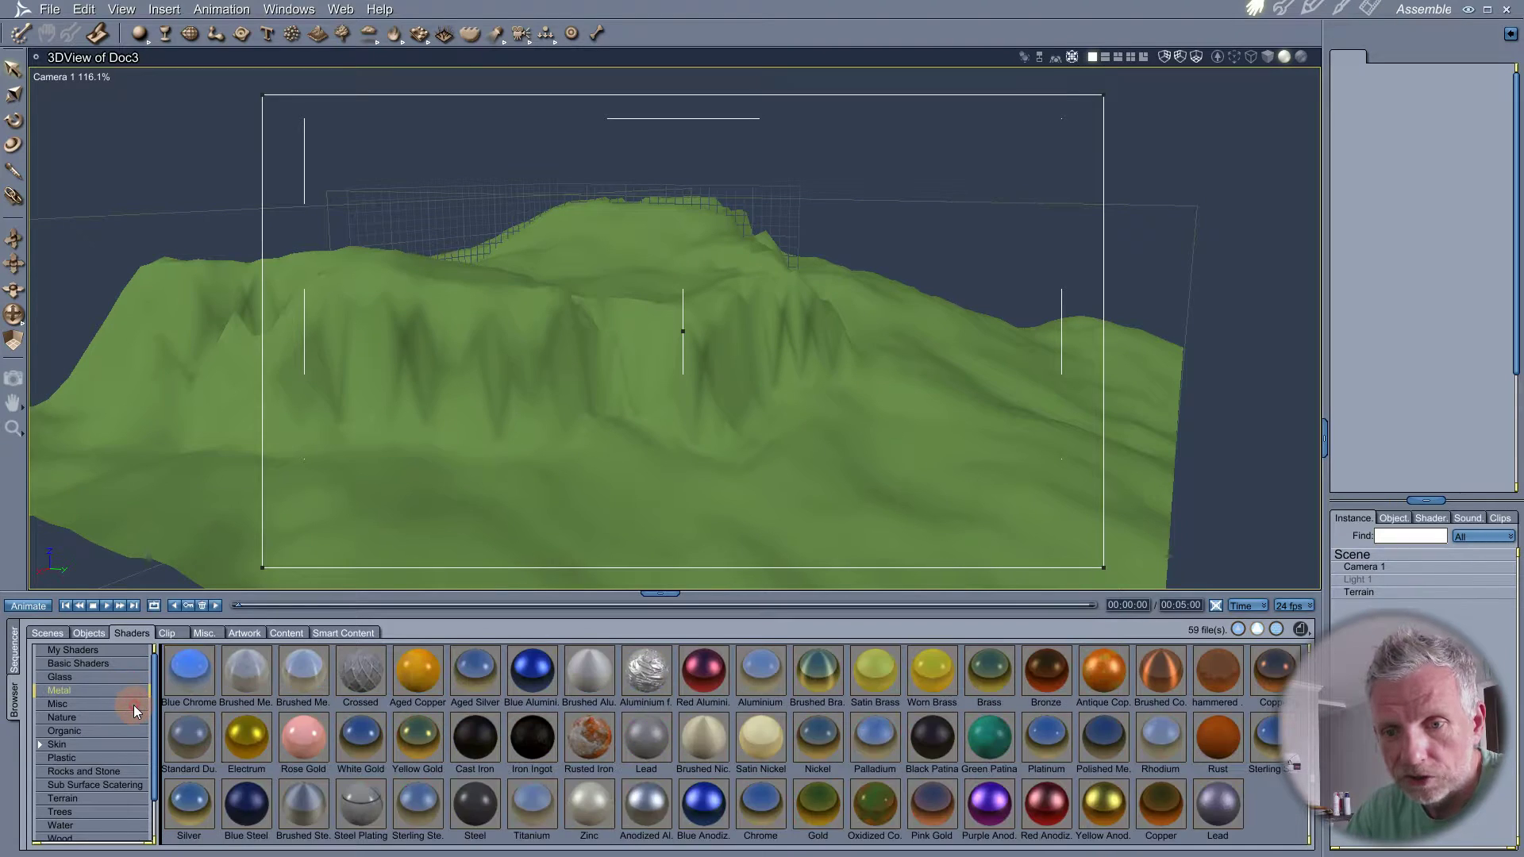
pyautogui.click(128, 704)
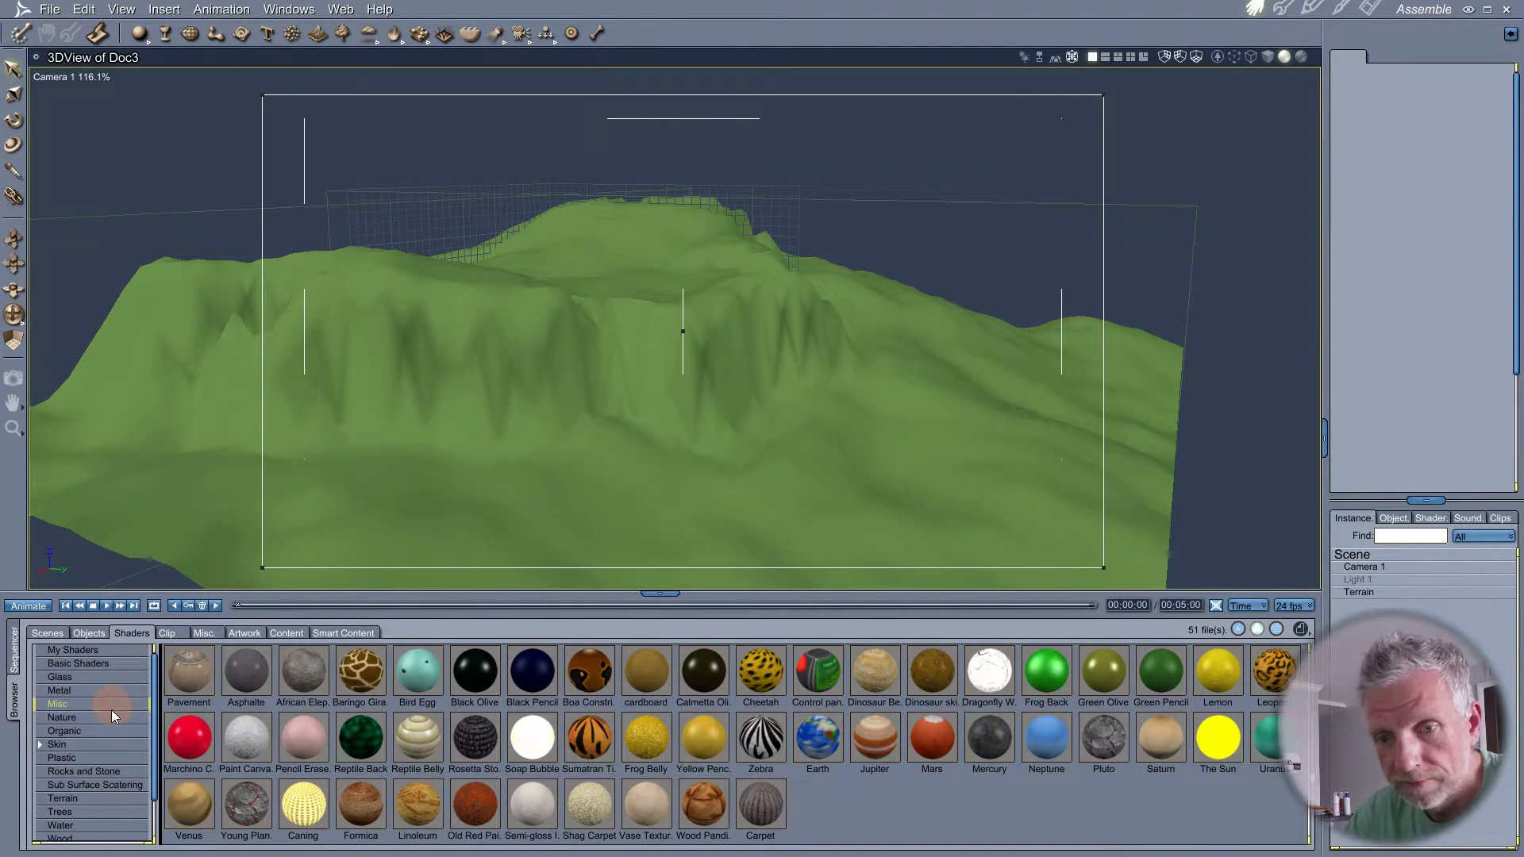
pyautogui.click(114, 719)
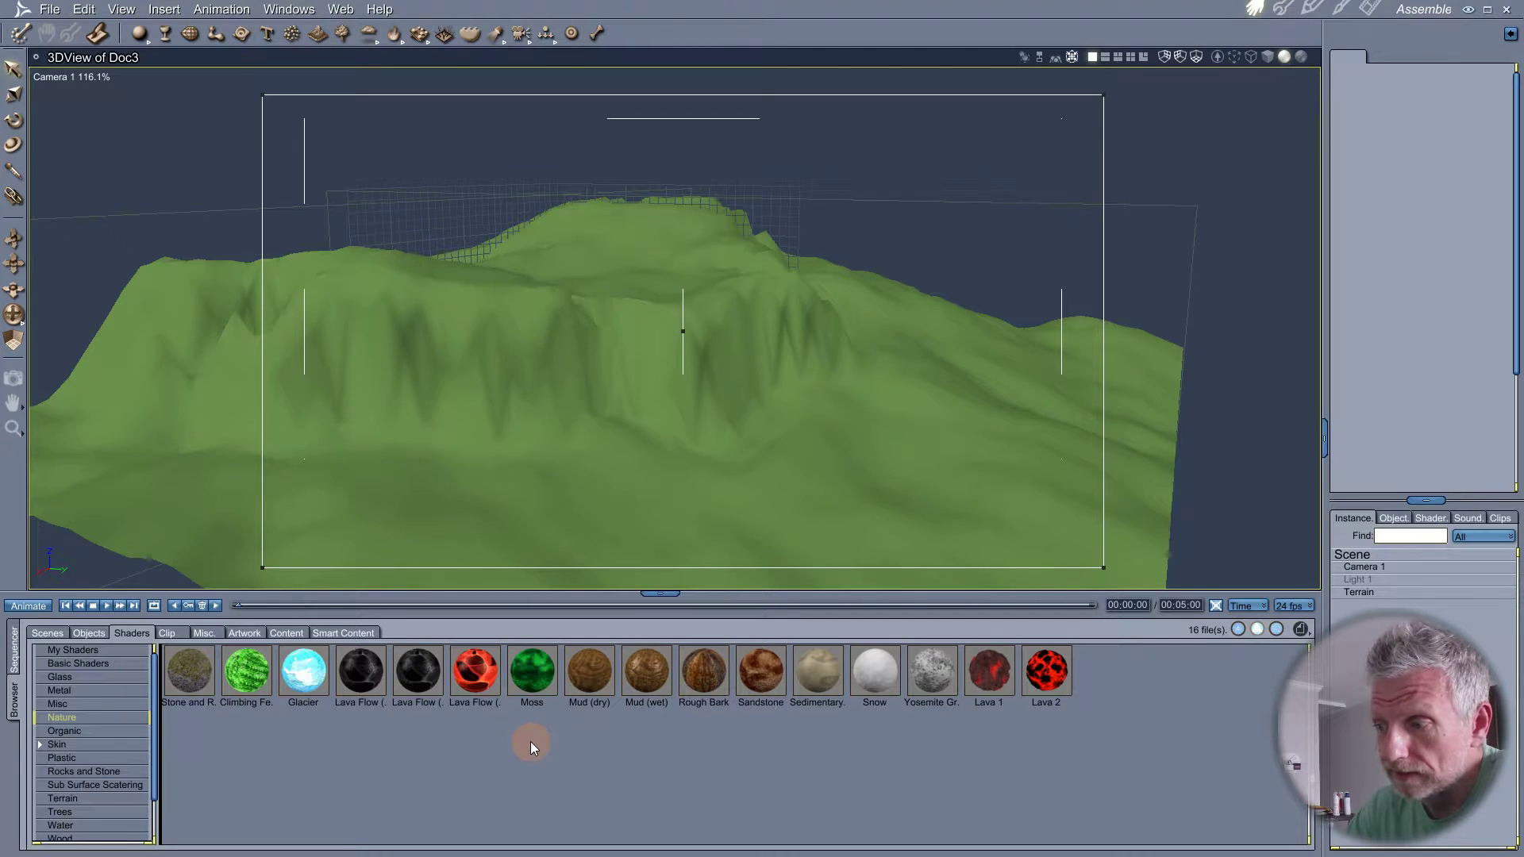
pyautogui.moveTo(925, 676); pyautogui.dragTo(679, 264)
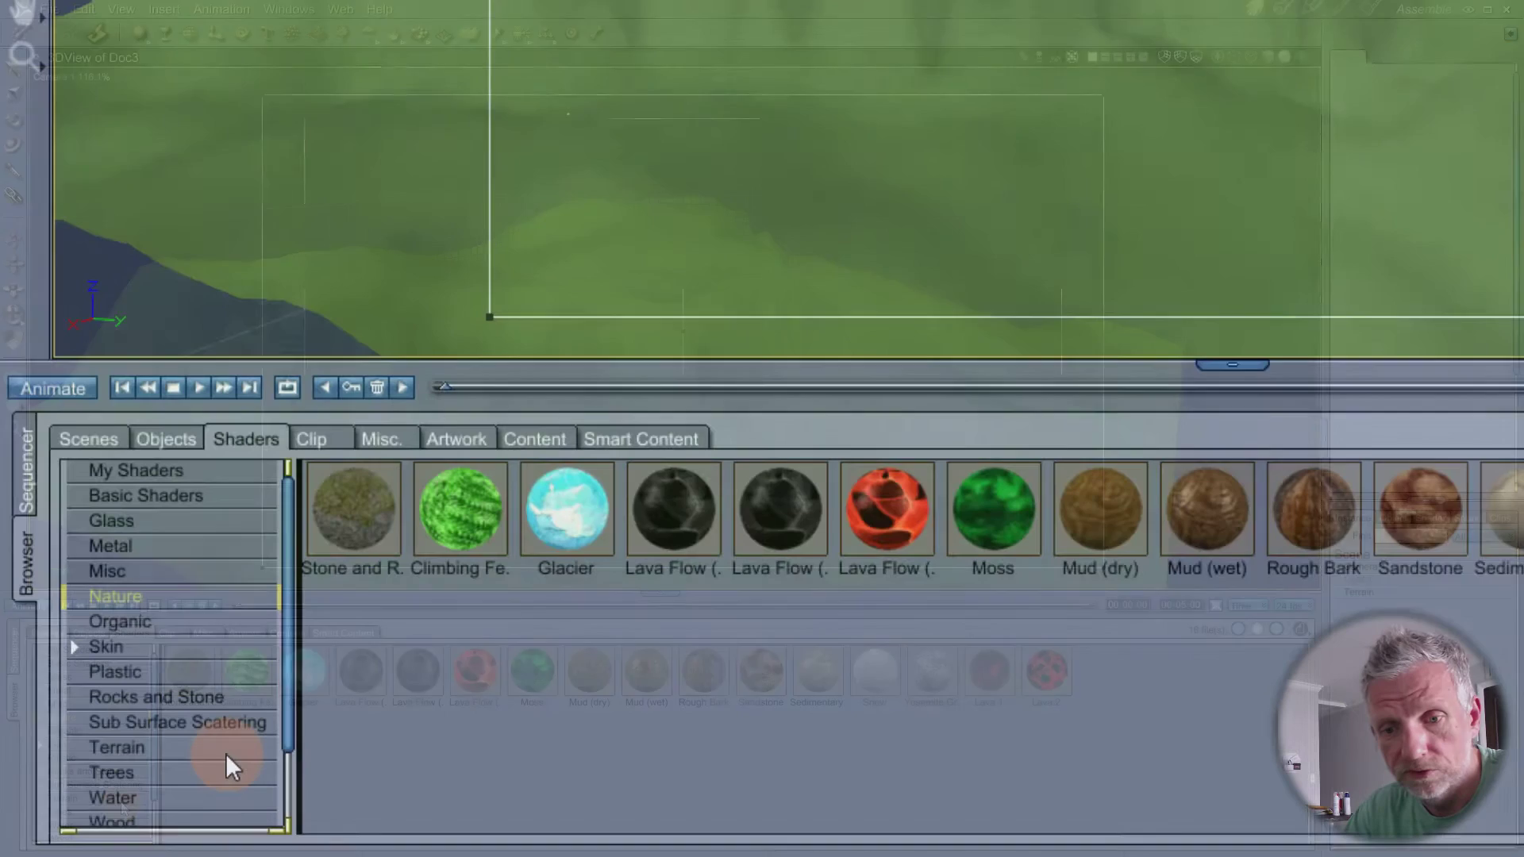
# - Apply the Tapui preset from the Terrain shaders to the terrain and render the scene
pyautogui.click(103, 799)
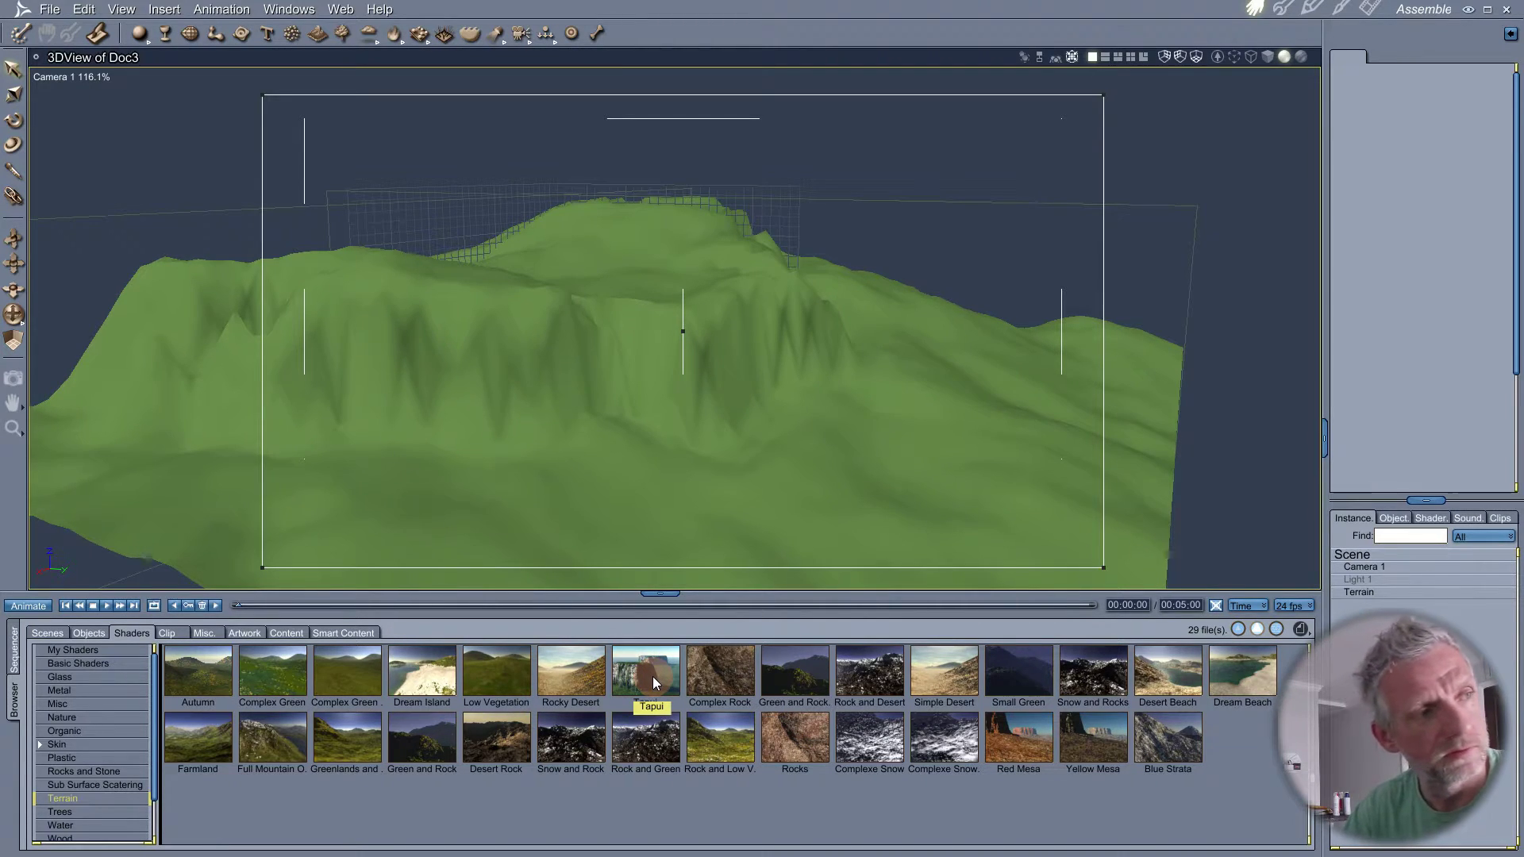
pyautogui.moveTo(653, 676); pyautogui.dragTo(671, 530)
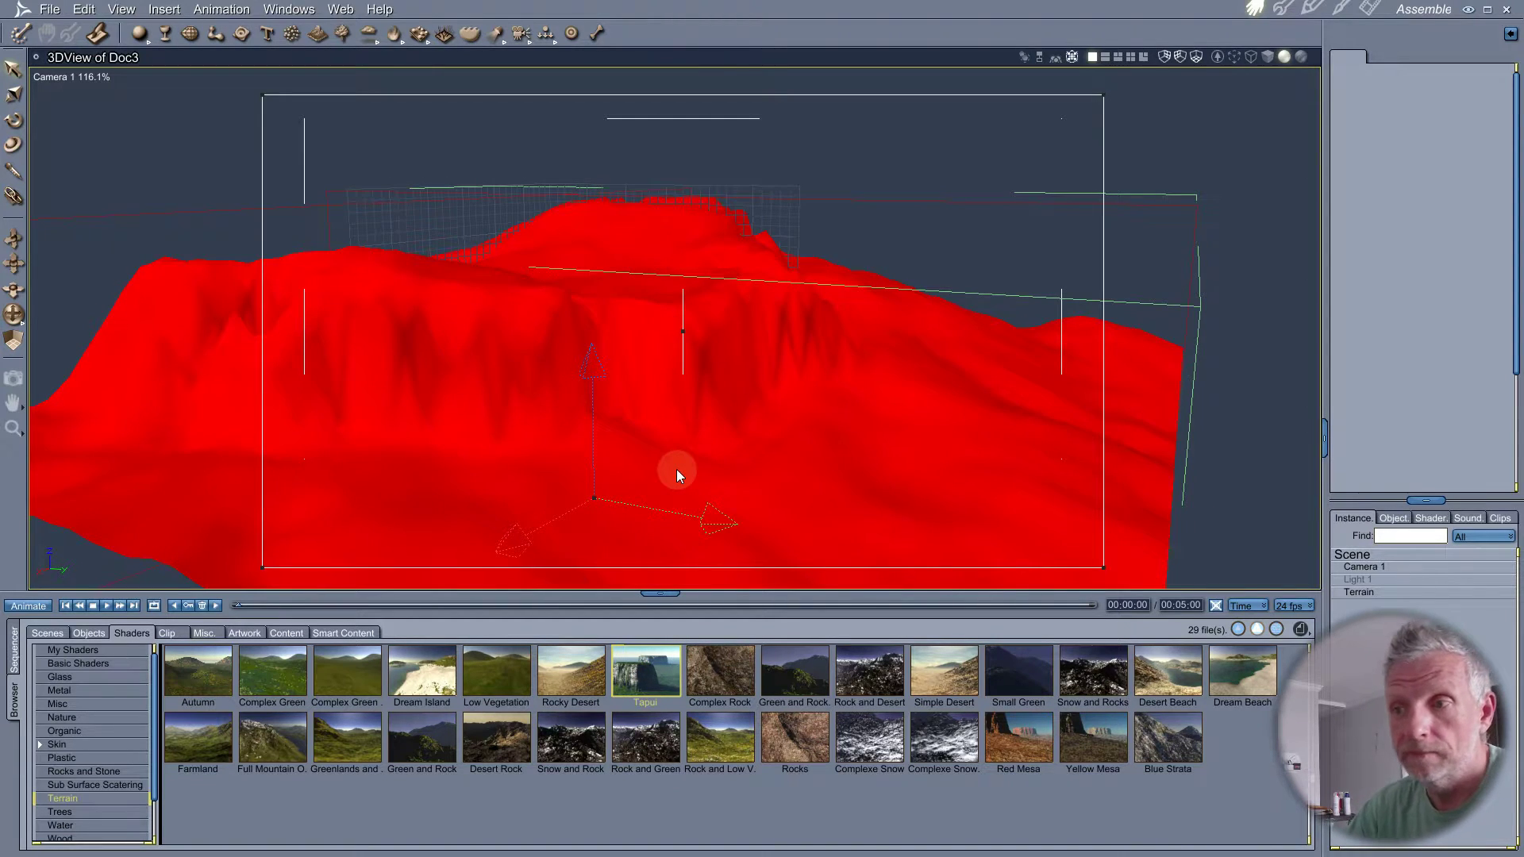
pyautogui.moveTo(677, 473)
pyautogui.mouseDown()
pyautogui.moveTo(743, 414)
pyautogui.moveTo(817, 429)
pyautogui.moveTo(678, 418)
pyautogui.mouseUp()
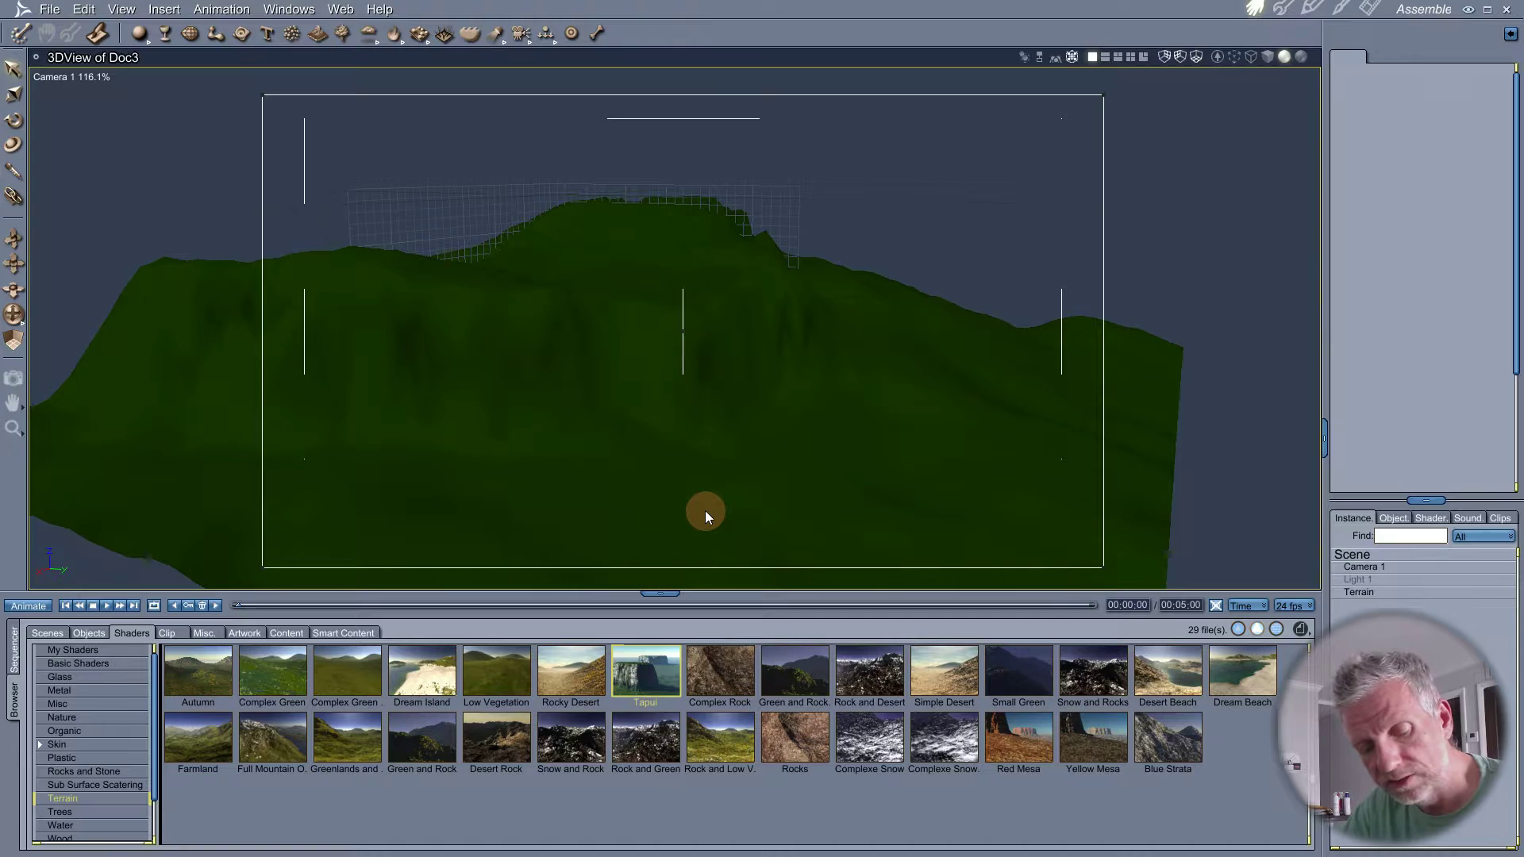
pyautogui.hotkey('ctrl', 'r')
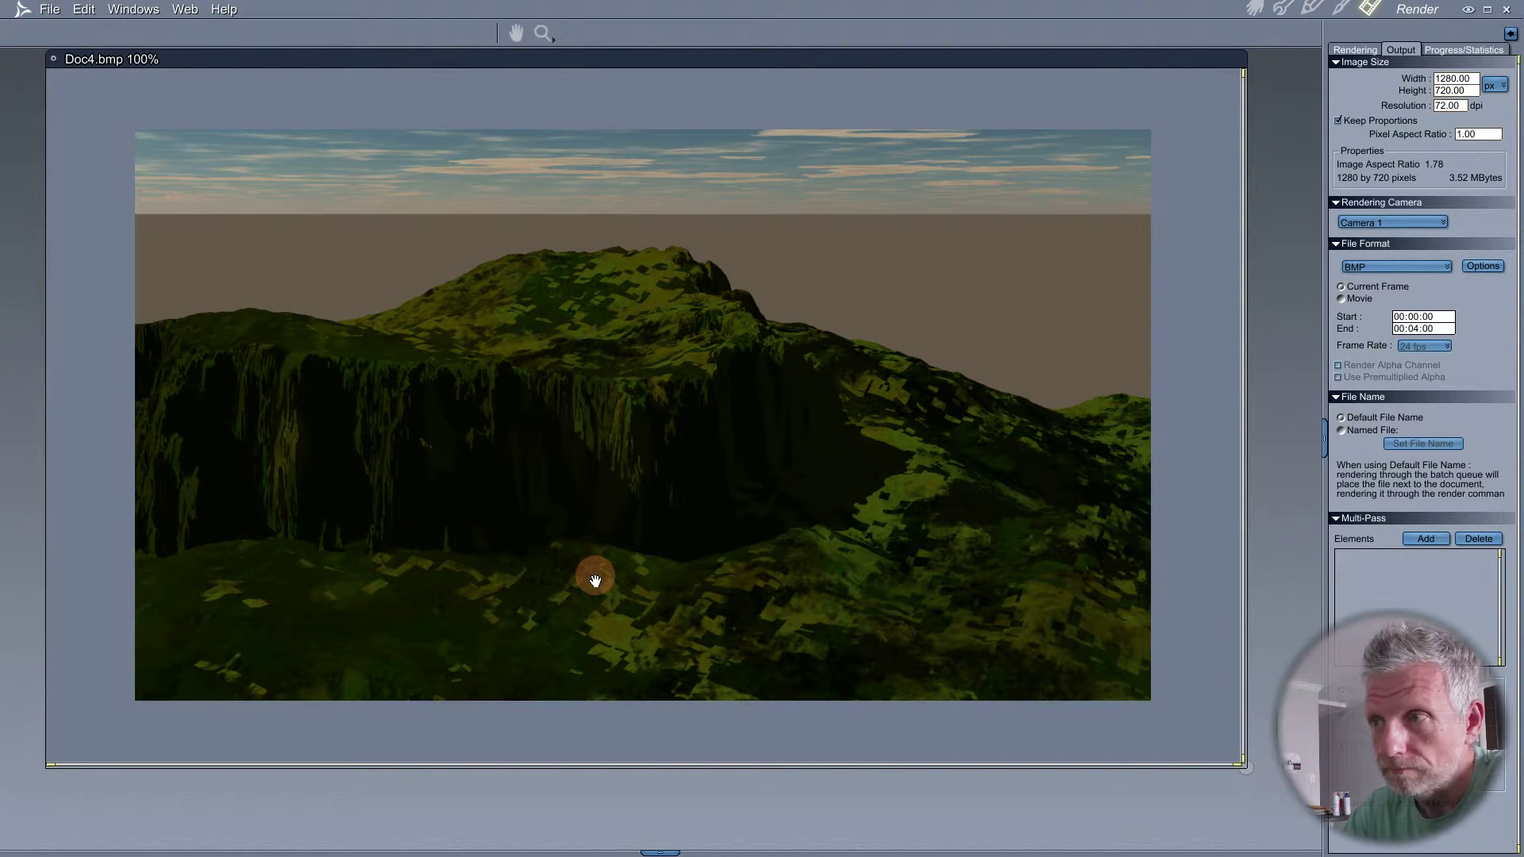
# - Enable Sky Light in the renderer's Global Illumination settings
pyautogui.click(1362, 47)
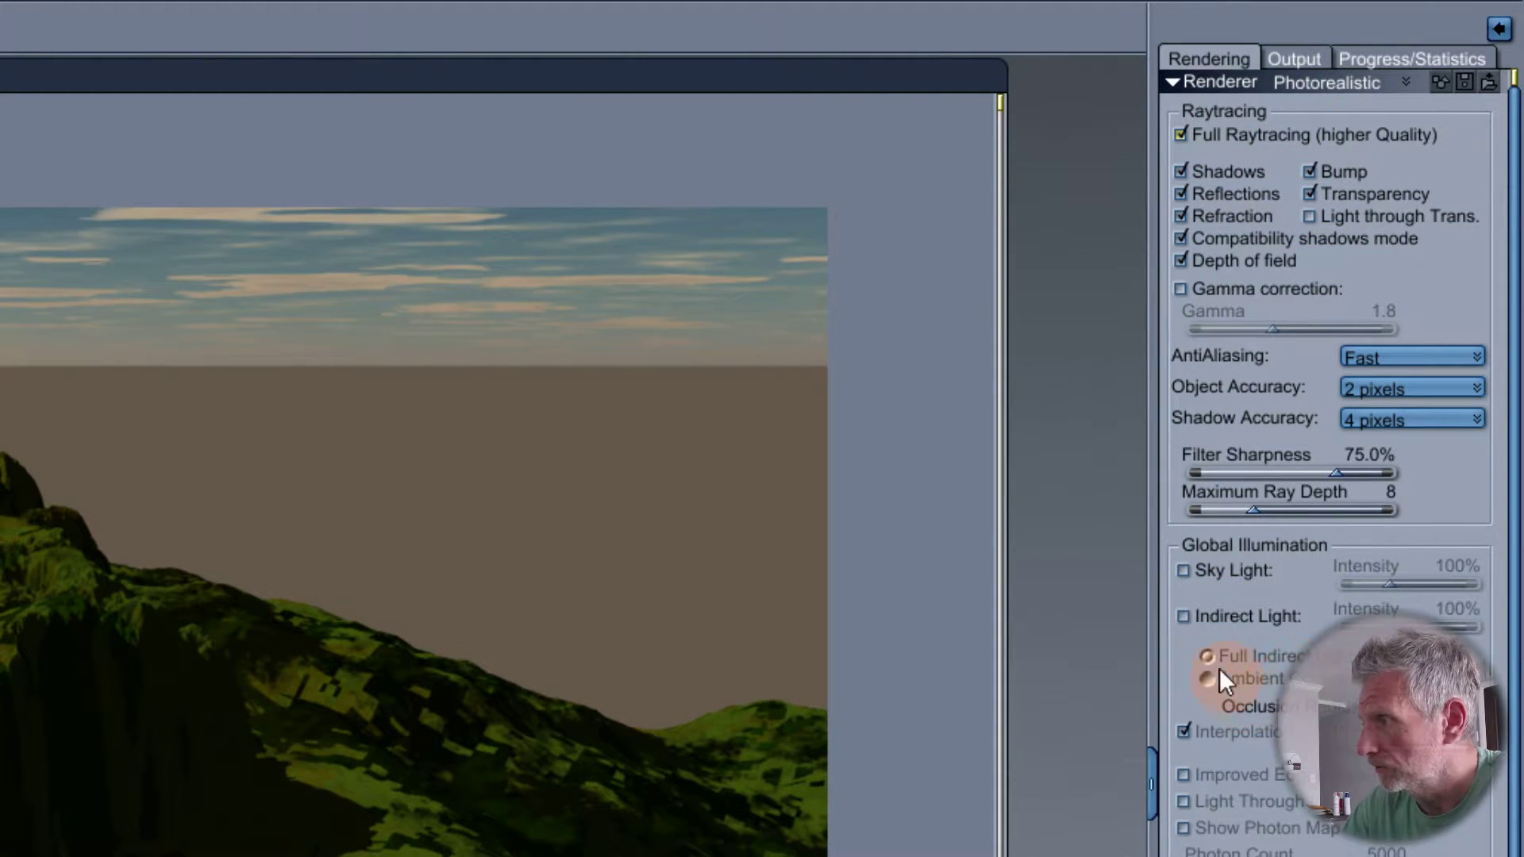
pyautogui.click(1185, 570)
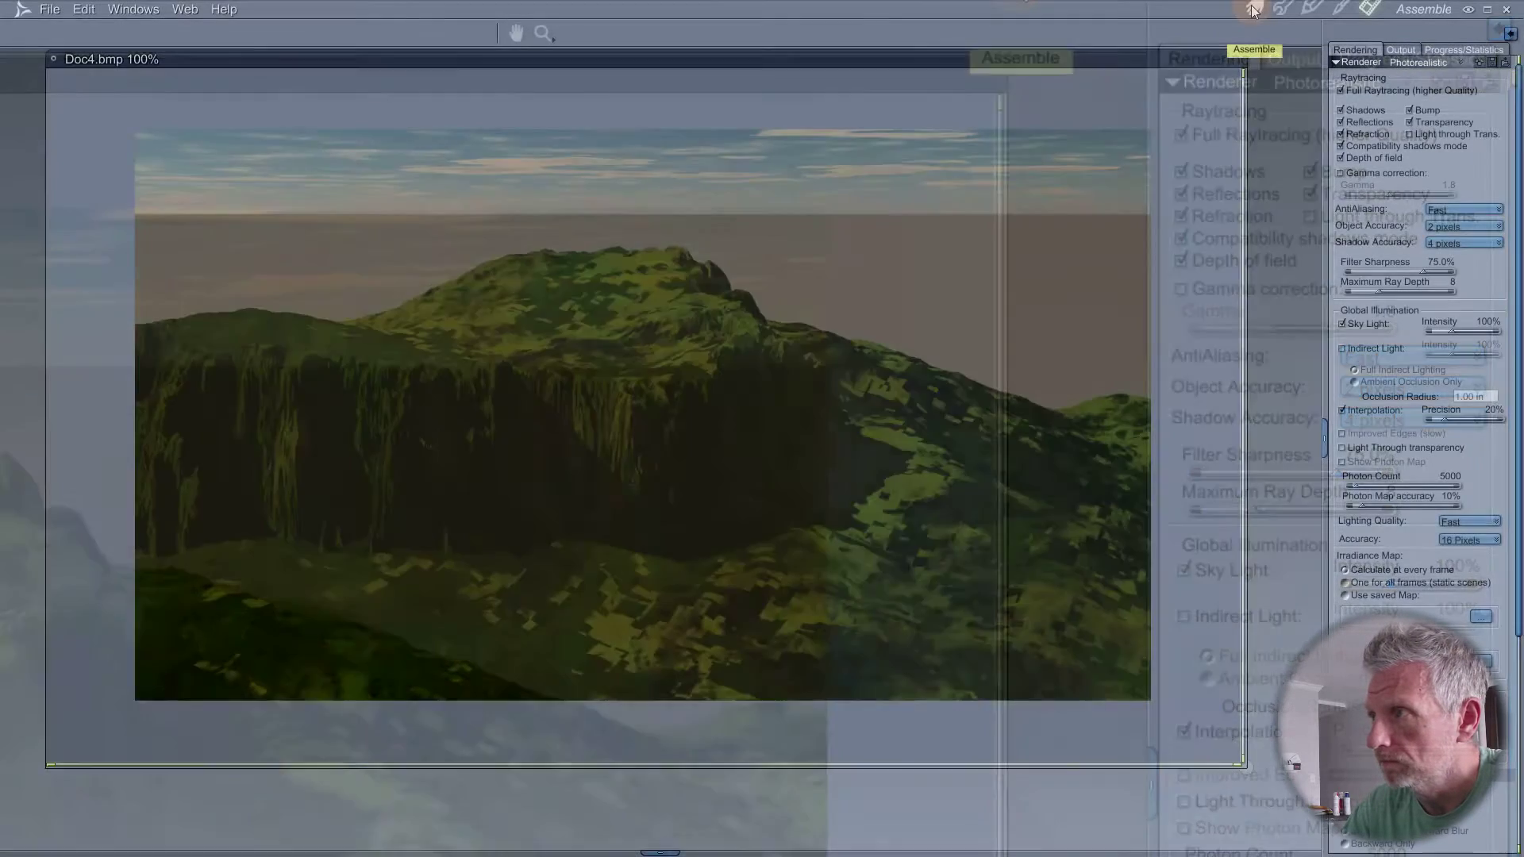
# - Return to the scene, apply the Rocky Desert shader preset to the terrain and render it
pyautogui.click(1253, 9)
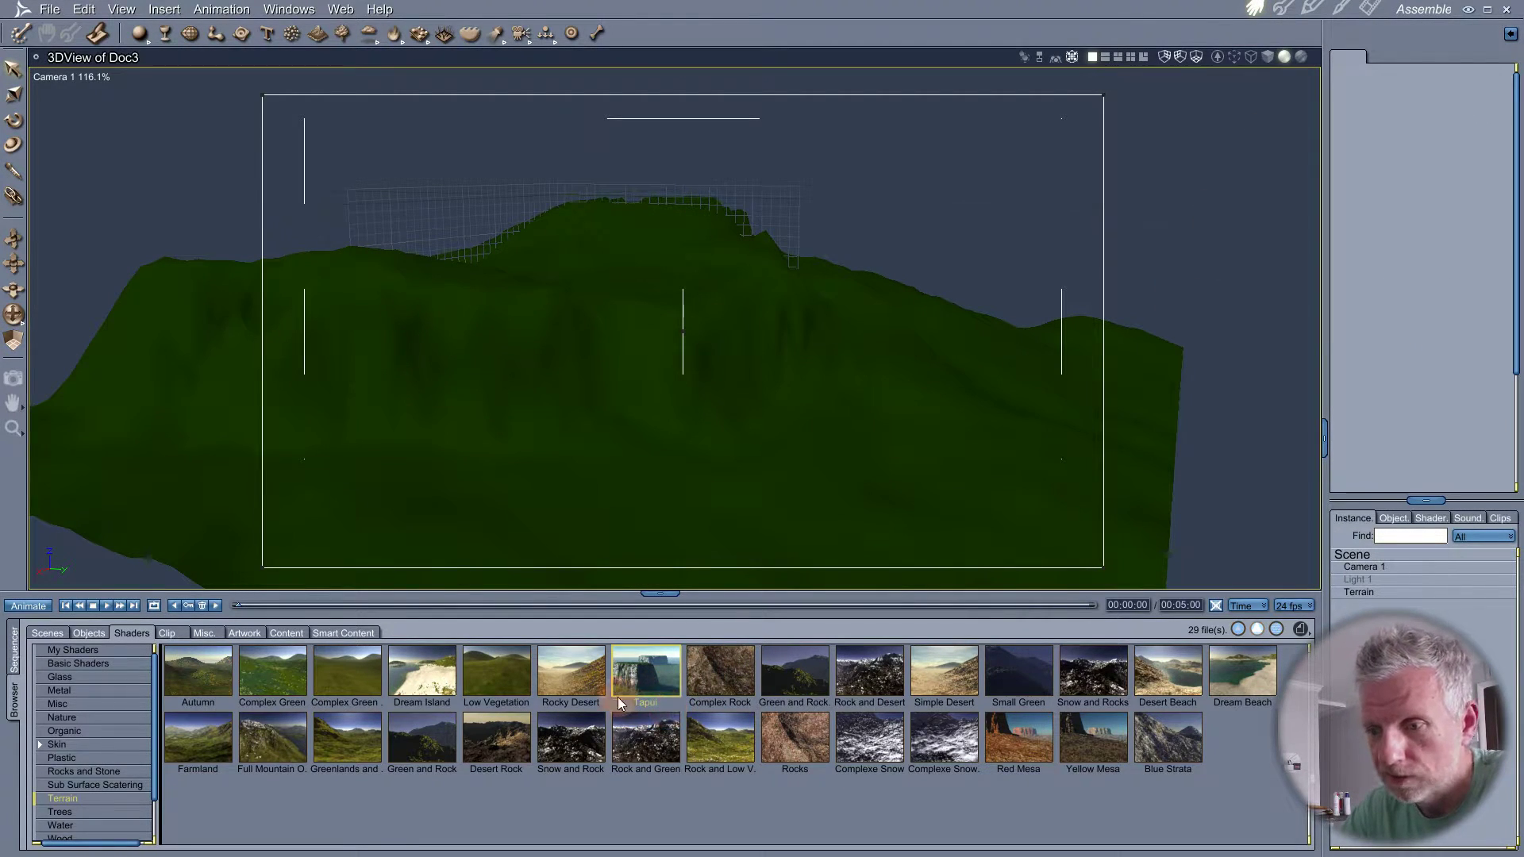
pyautogui.moveTo(569, 674); pyautogui.dragTo(602, 479)
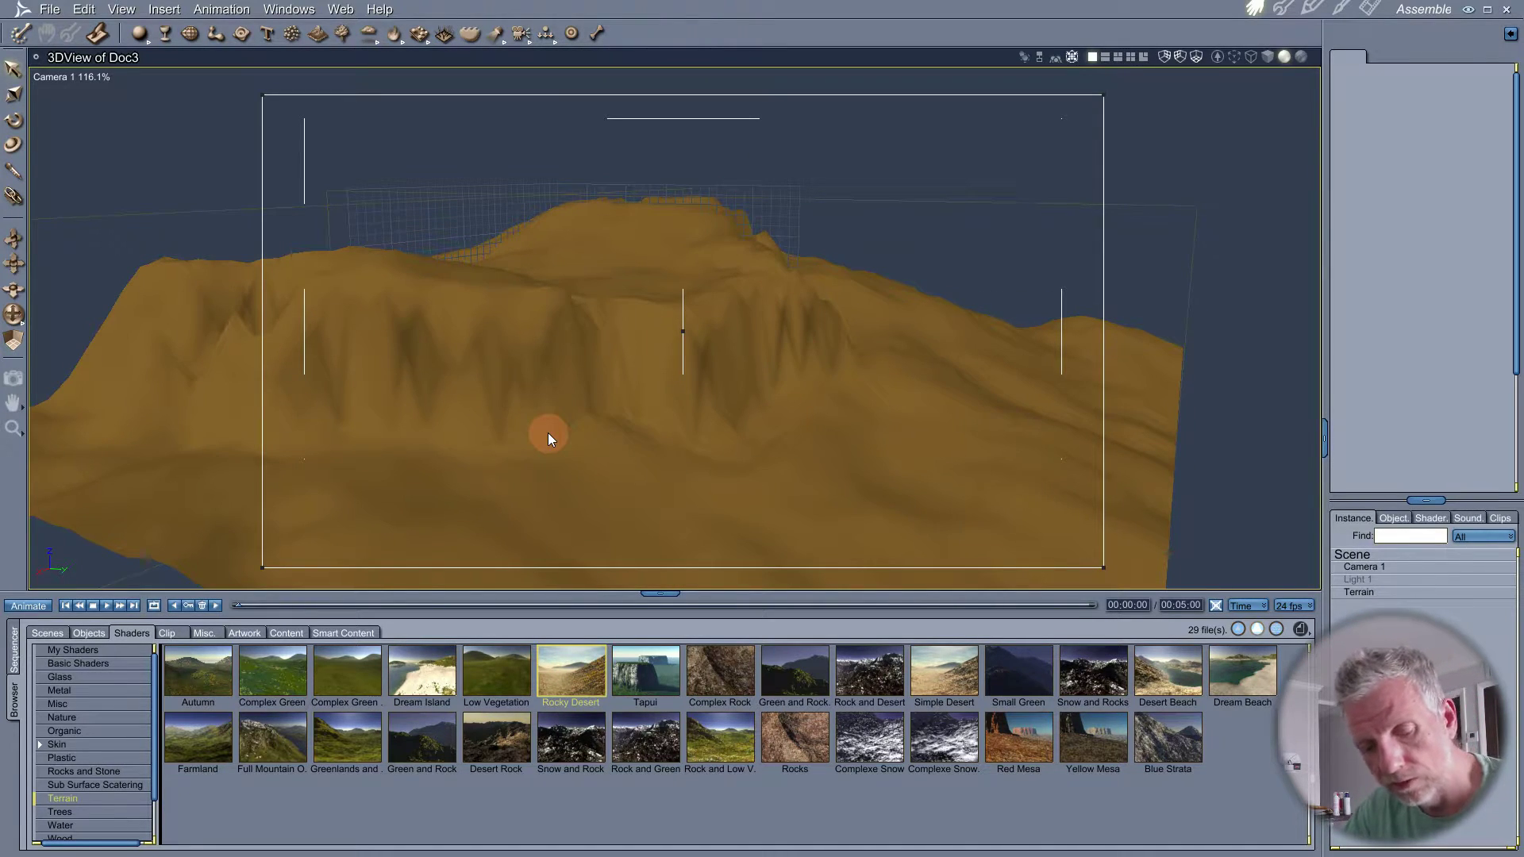
pyautogui.hotkey('ctrl', 'r')
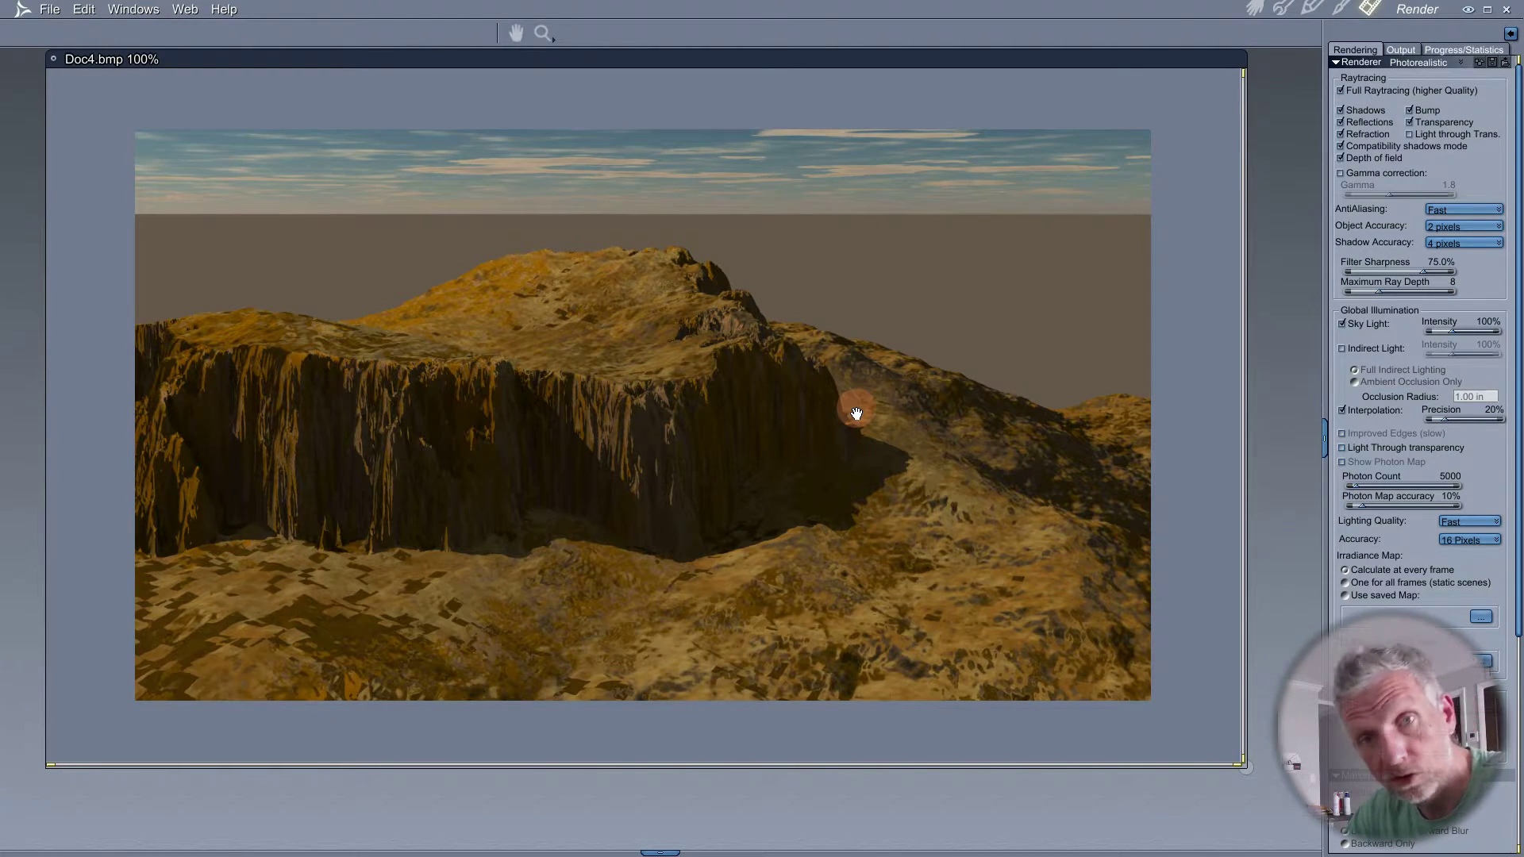
# - Return to the scene with the browser hidden, insert an Ocean and raise it to the height of the terrain's upper plateau
pyautogui.click(1252, 10)
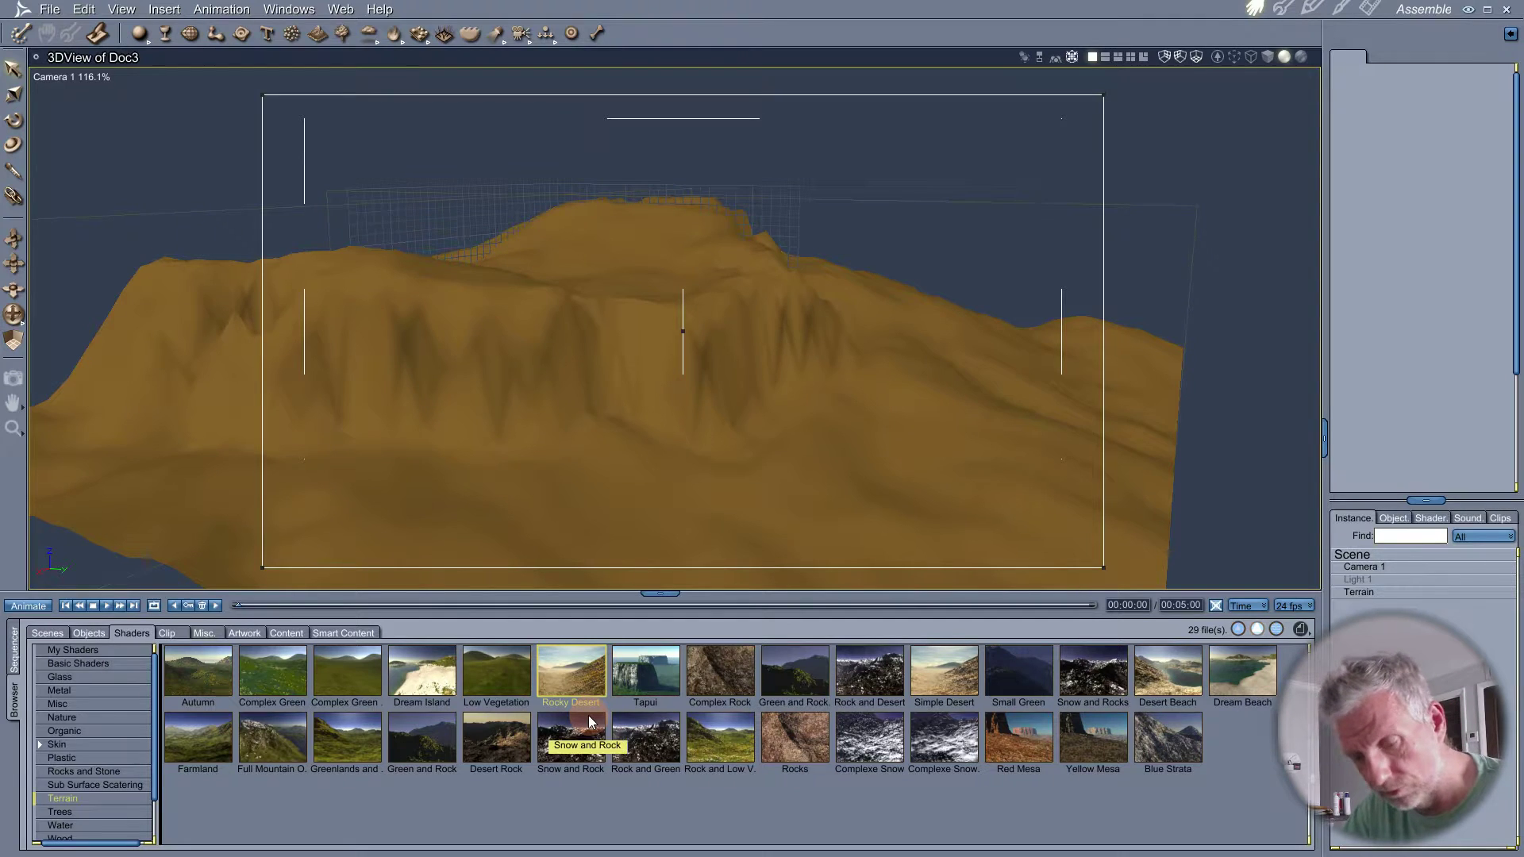
pyautogui.press('F4')
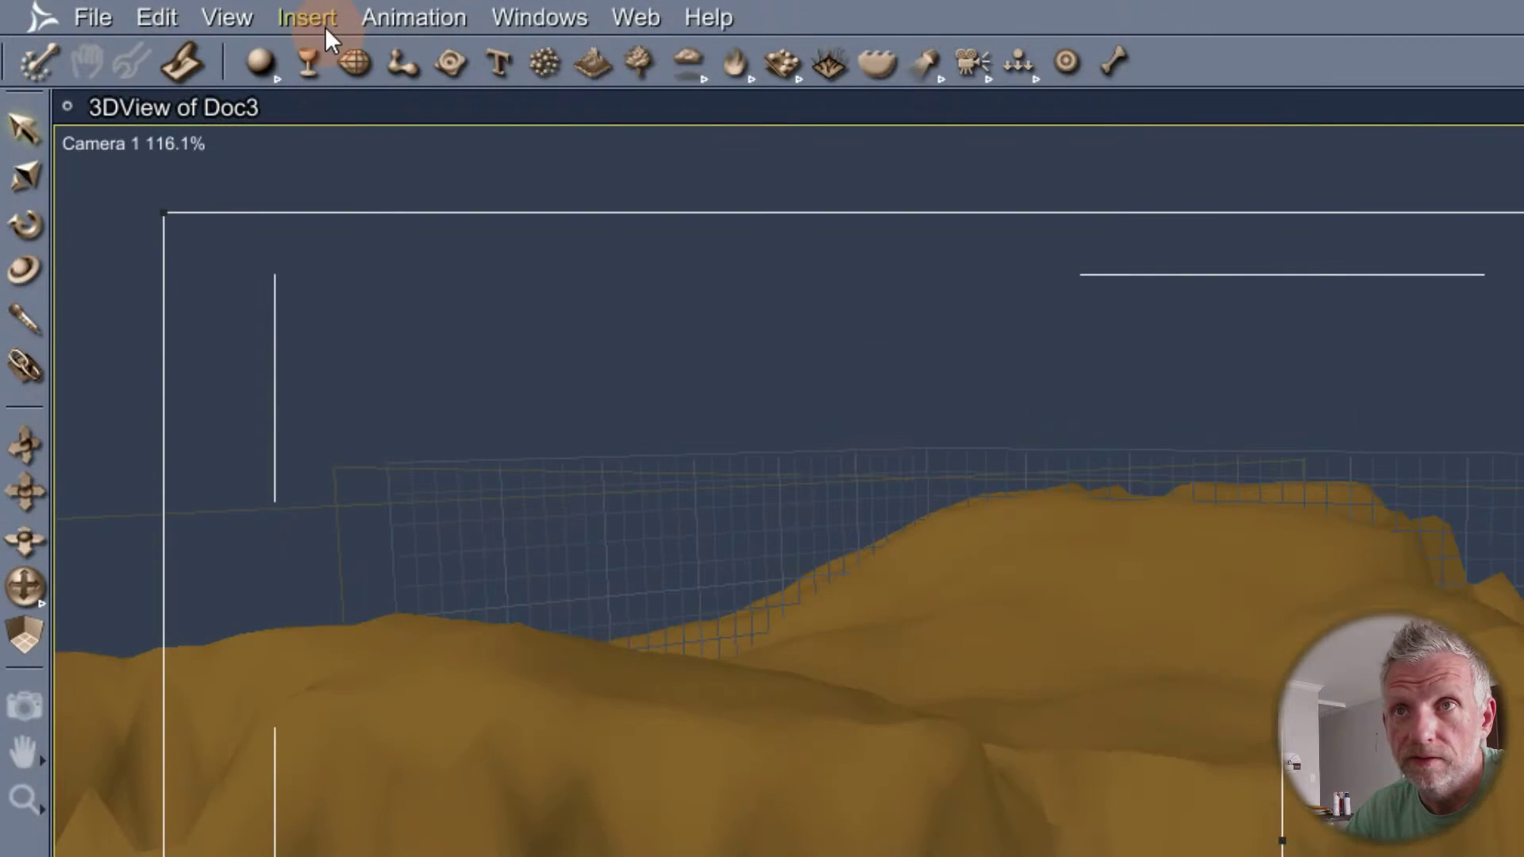
pyautogui.click(316, 19)
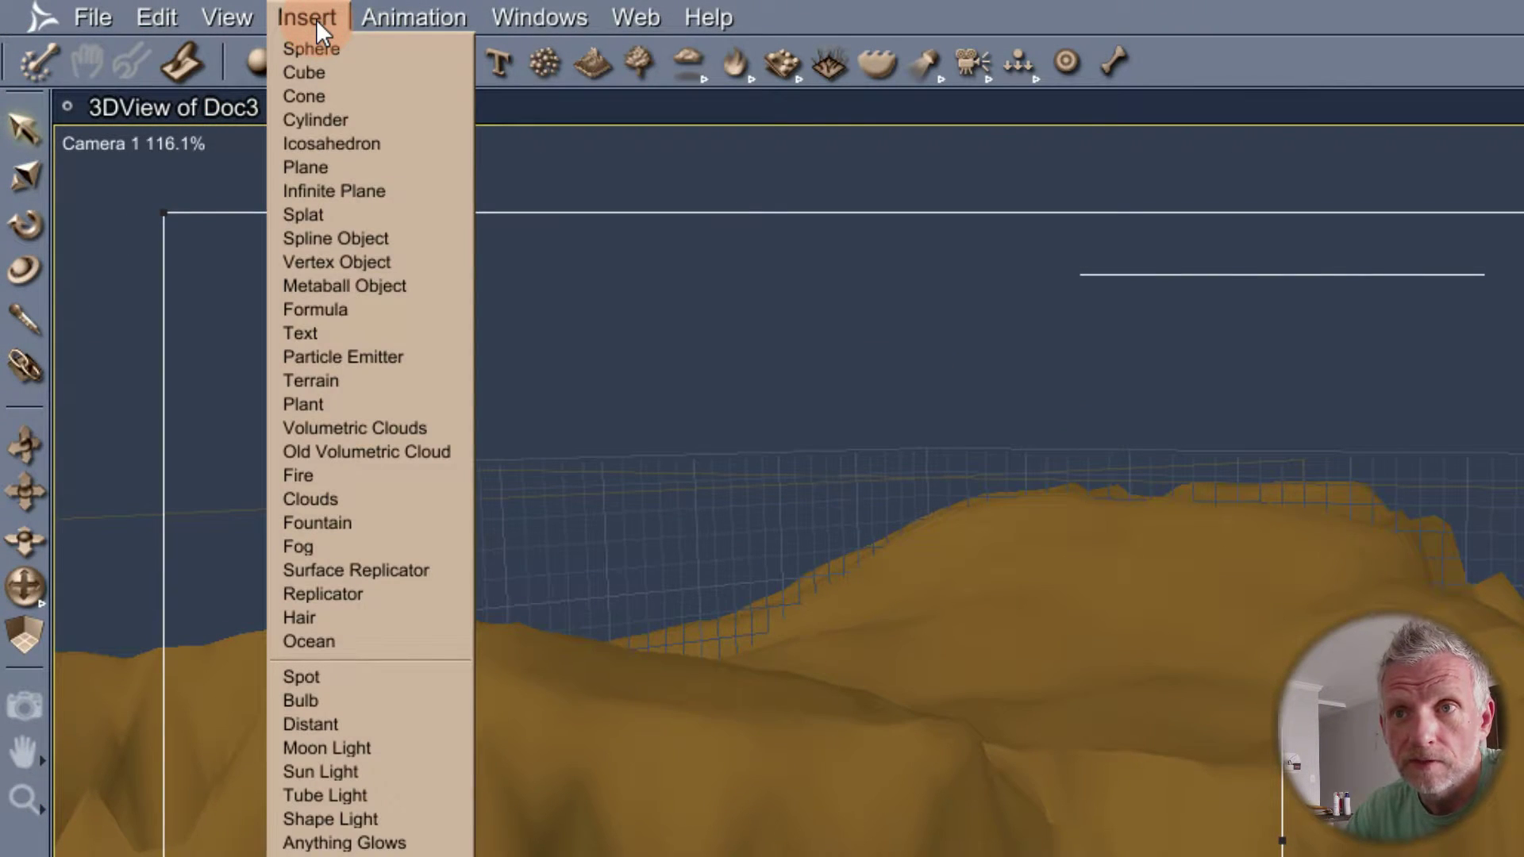
pyautogui.click(407, 641)
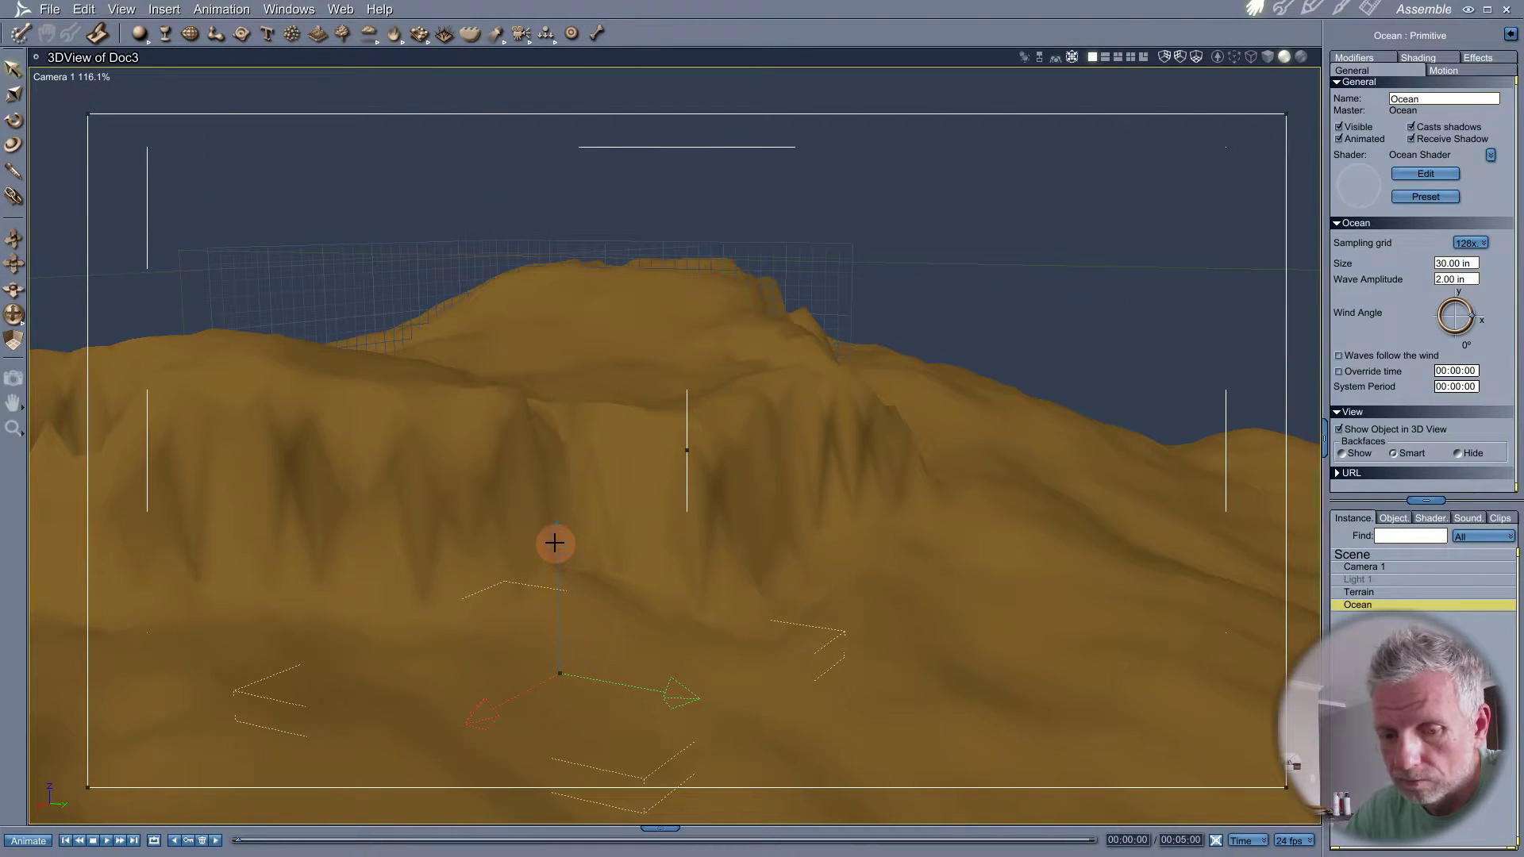
pyautogui.moveTo(554, 543); pyautogui.dragTo(561, 164)
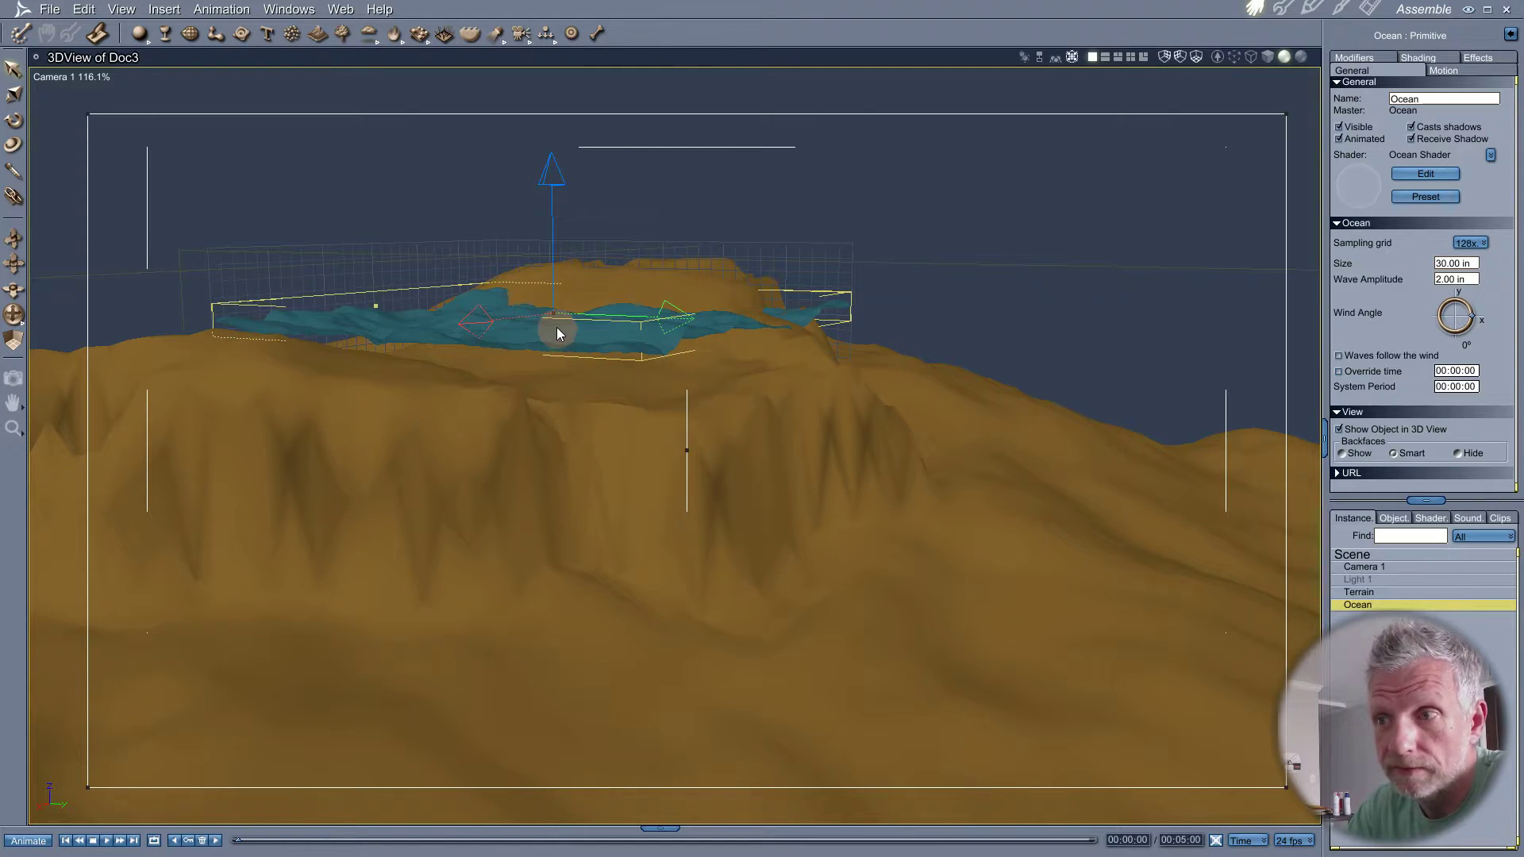
# - Scale the ocean up until it extends beyond the terrain and lower it to the foot of the mesa cliffs
pyautogui.click(15, 144)
pyautogui.moveTo(561, 316); pyautogui.dragTo(912, 451)
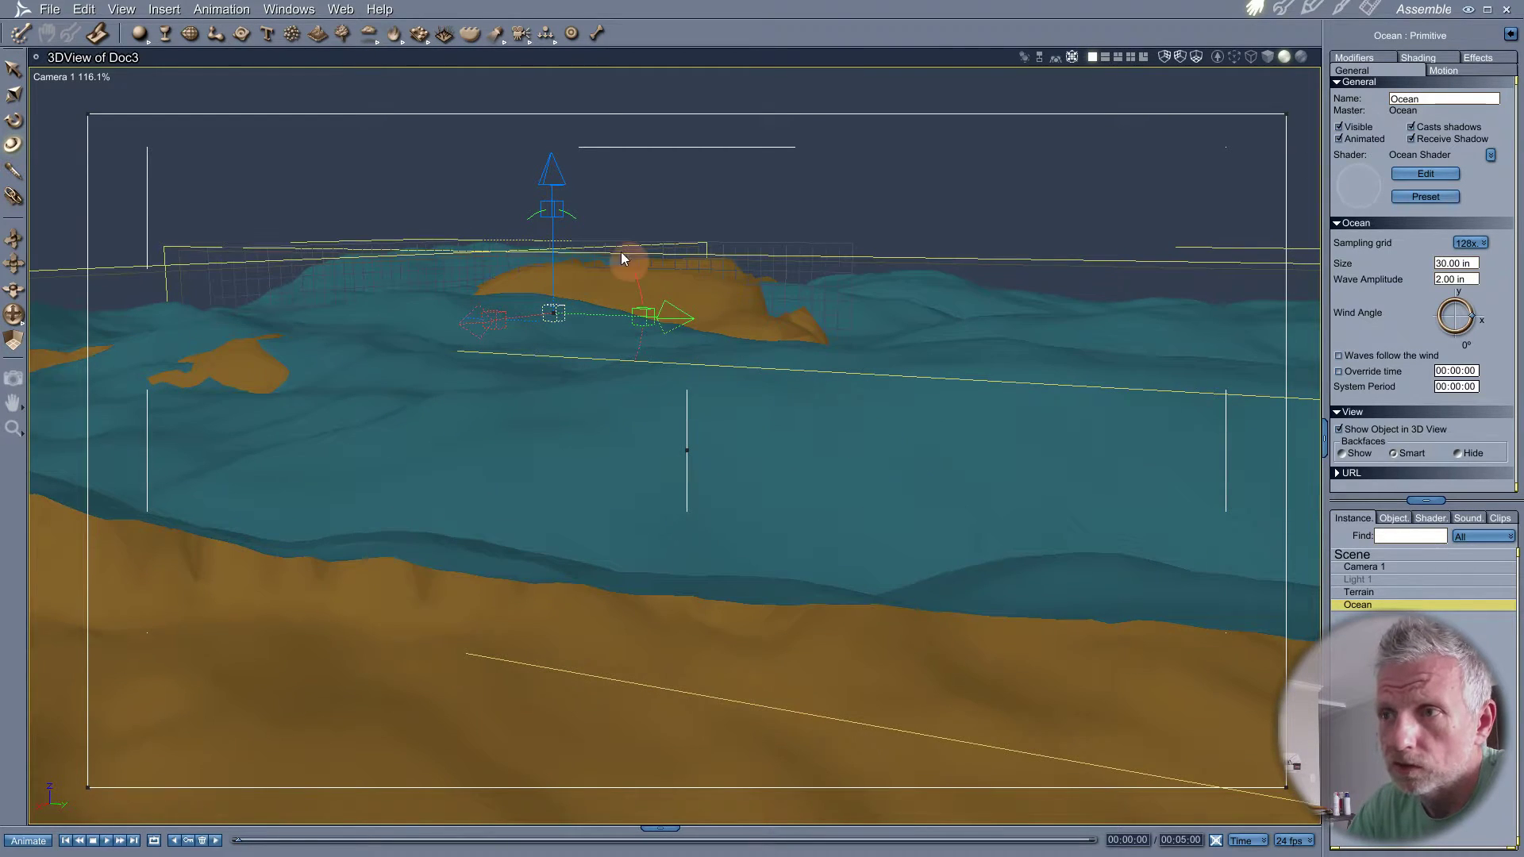
pyautogui.moveTo(552, 170); pyautogui.dragTo(560, 278)
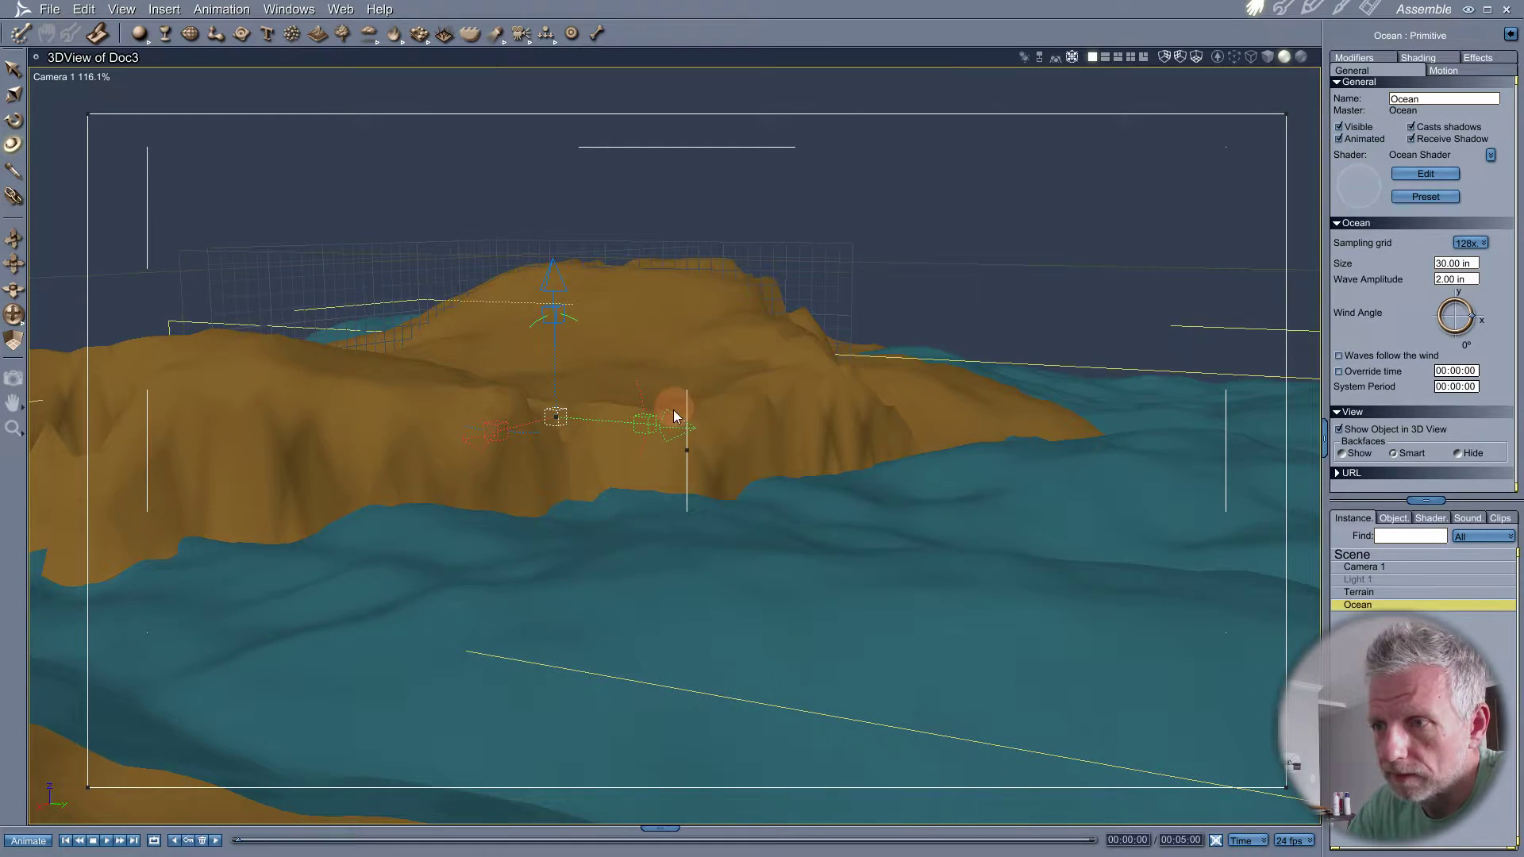
# - Shift the ocean horizontally around the terrain and raise its water level slightly against the cliffs
pyautogui.moveTo(679, 421); pyautogui.dragTo(633, 436)
pyautogui.moveTo(411, 448); pyautogui.dragTo(447, 489)
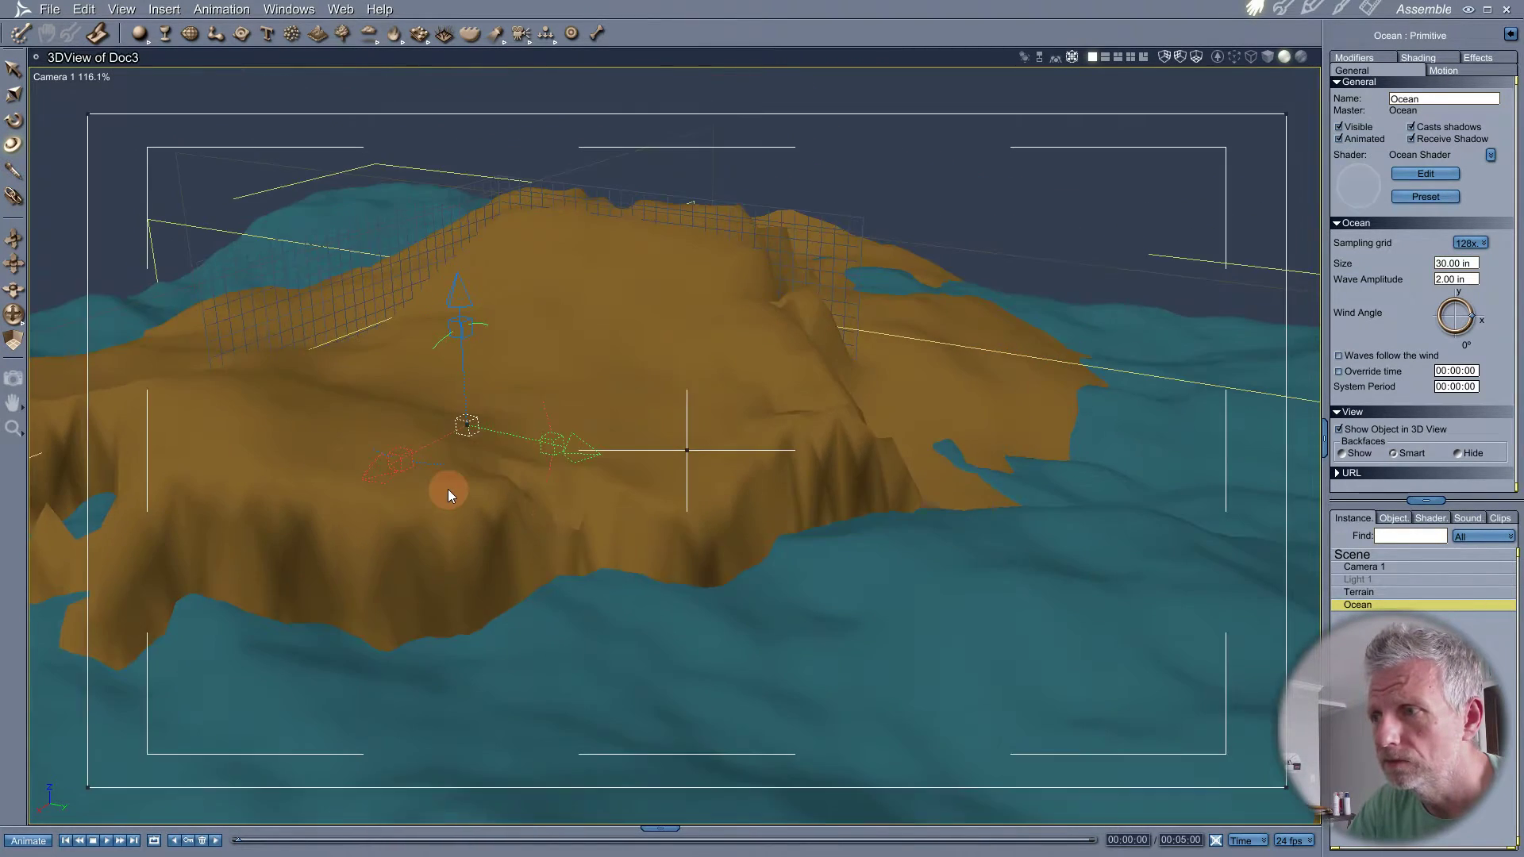
pyautogui.moveTo(447, 489); pyautogui.dragTo(462, 476, button='middle')
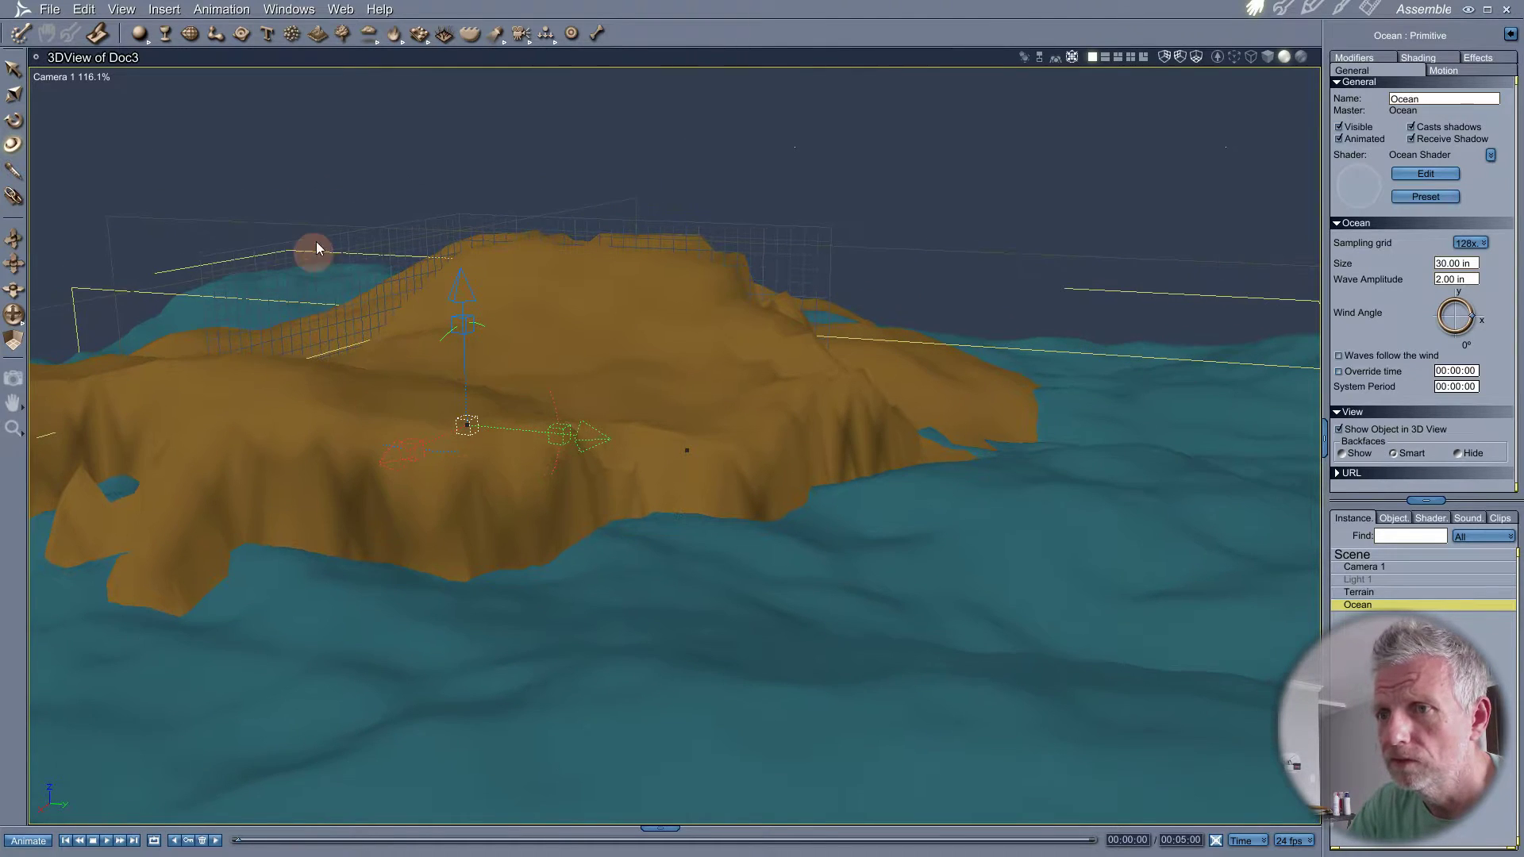
pyautogui.moveTo(384, 456); pyautogui.dragTo(536, 404)
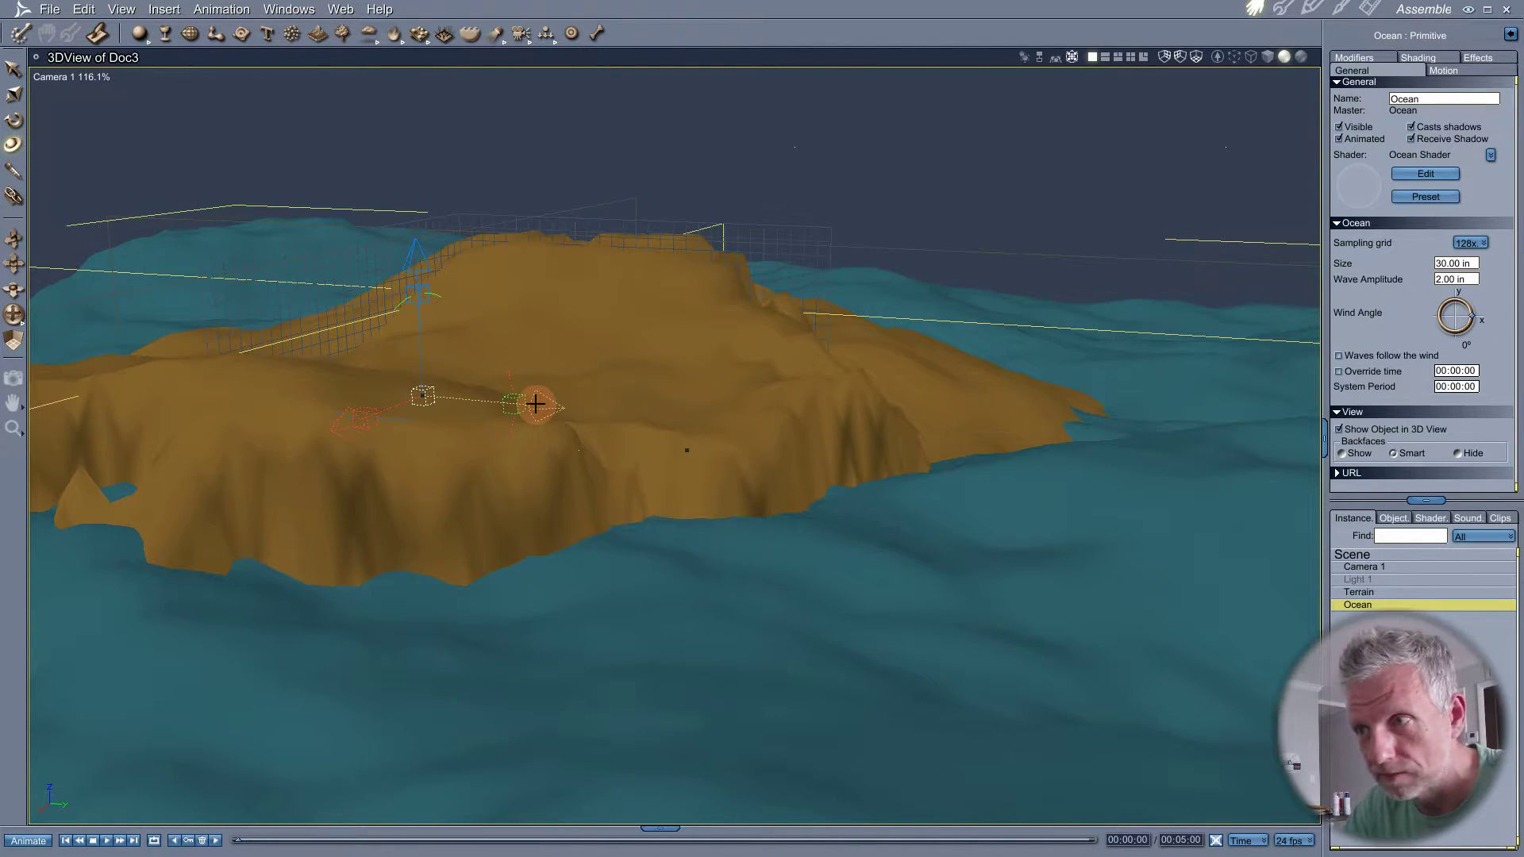
pyautogui.moveTo(418, 259)
pyautogui.mouseDown()
pyautogui.moveTo(406, 231)
pyautogui.moveTo(401, 245)
pyautogui.mouseUp()
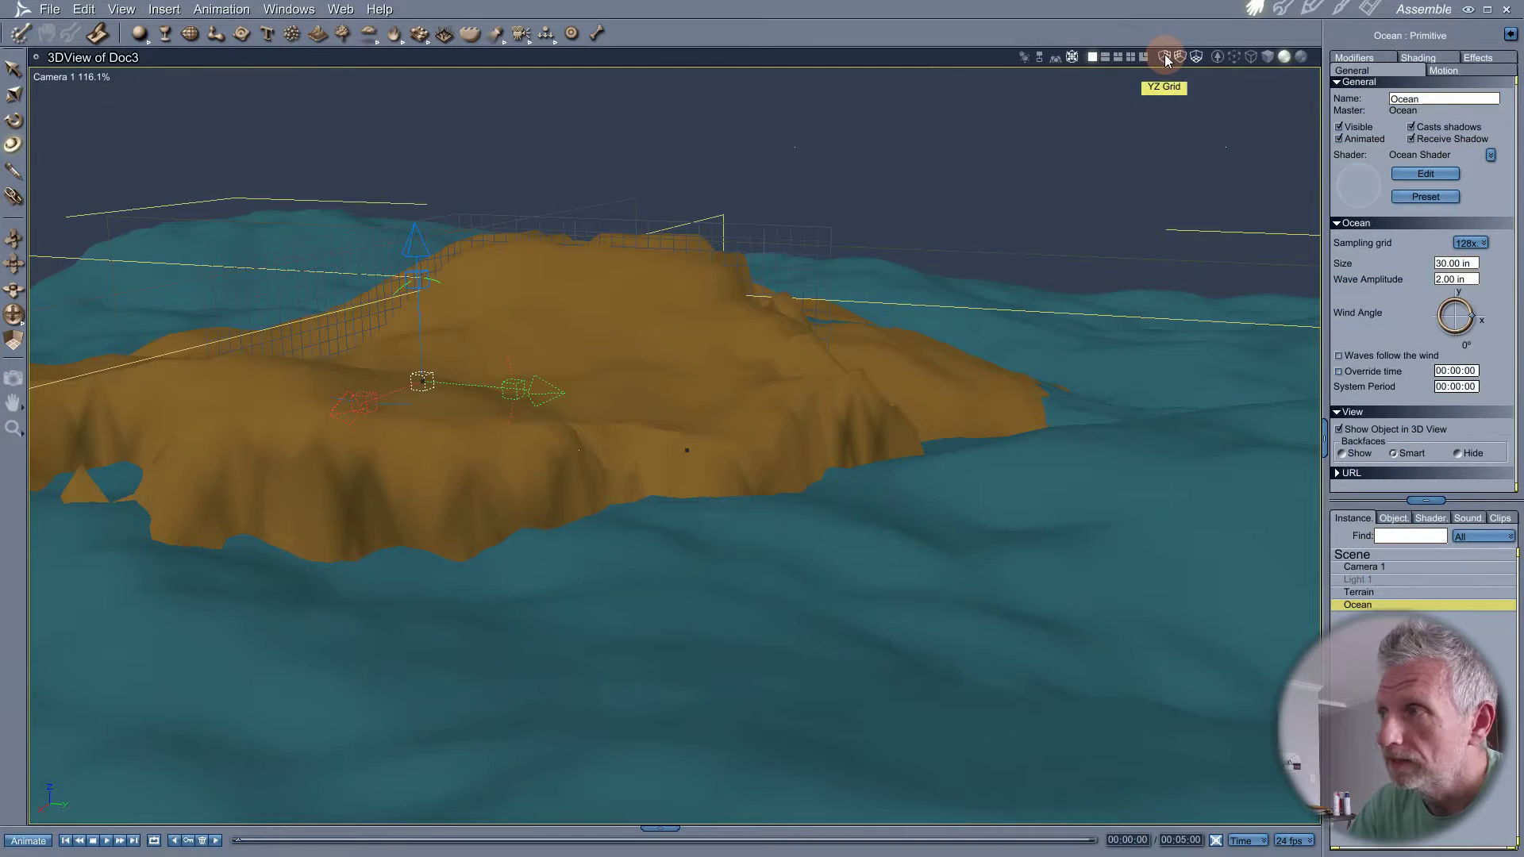
# - Hide the YZ grid and the adjacent vertical grid, and render the scene with the ocean's height fine-tuned
pyautogui.click(1164, 55)
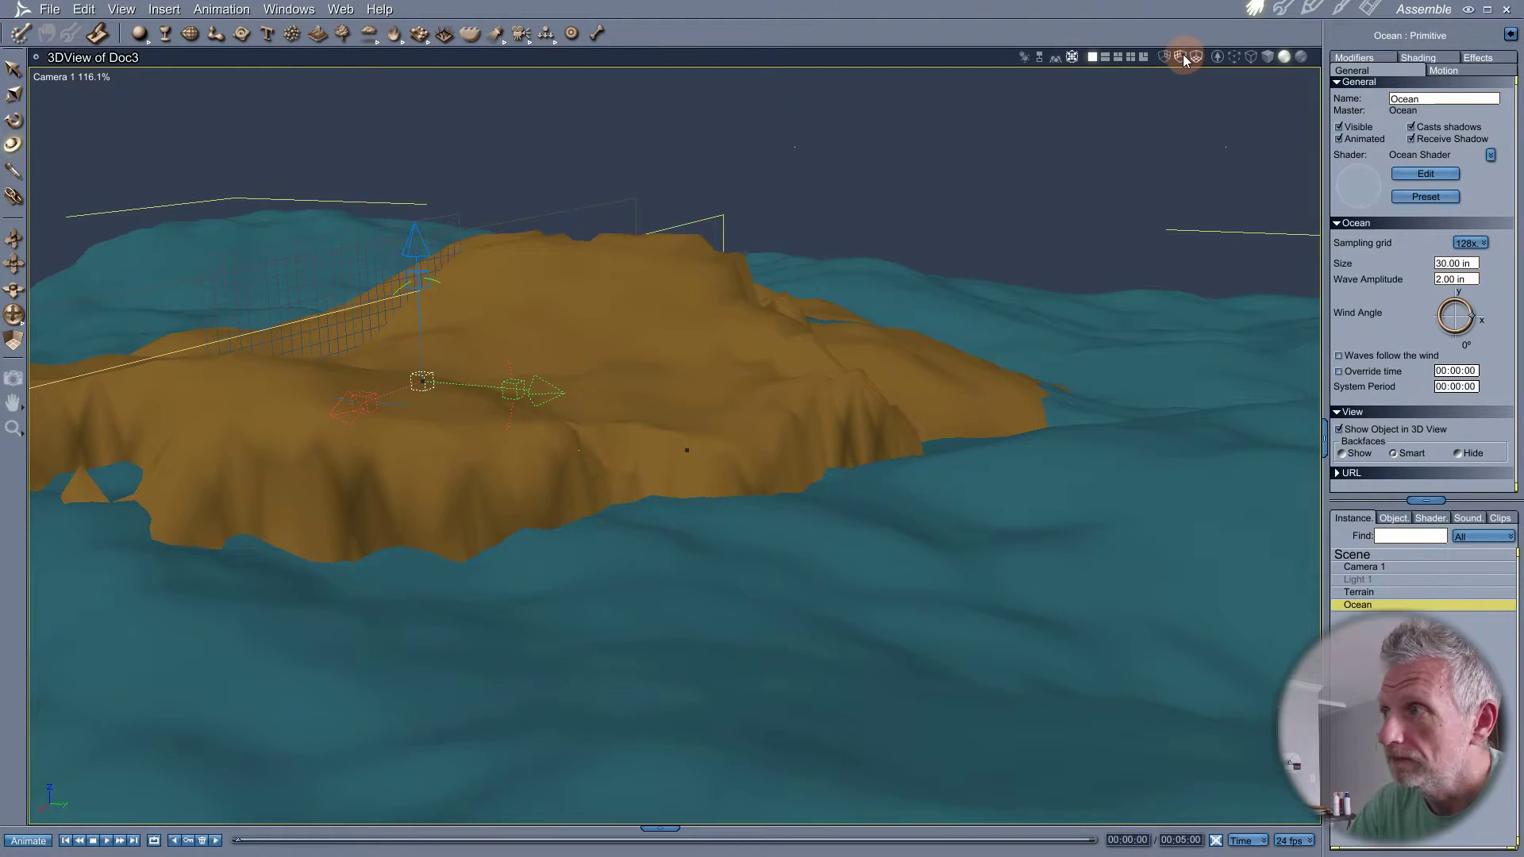
pyautogui.click(1180, 59)
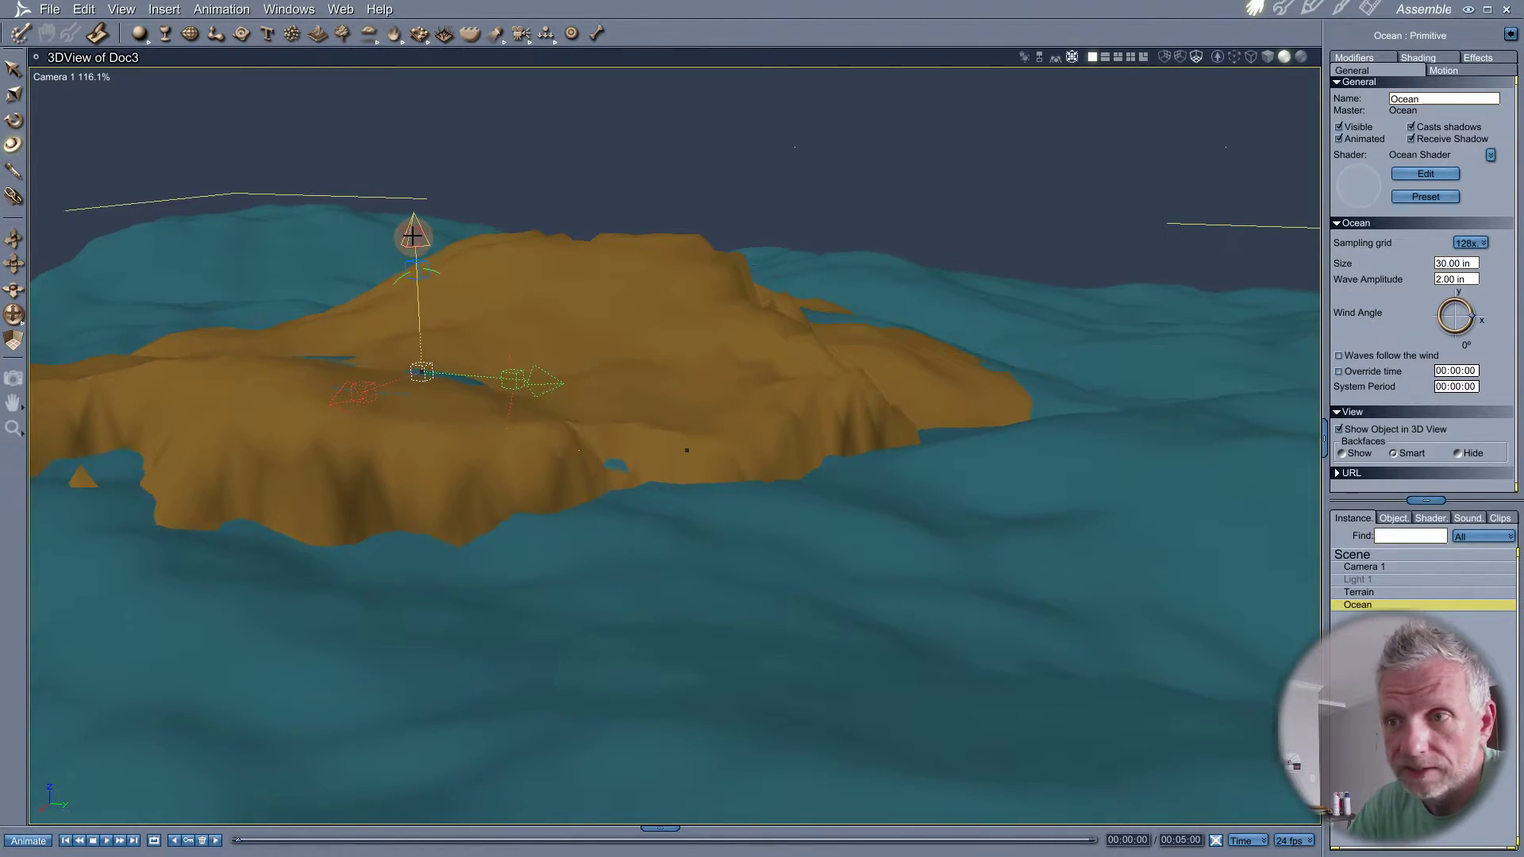
pyautogui.moveTo(408, 245)
pyautogui.mouseDown()
pyautogui.moveTo(411, 228)
pyautogui.moveTo(417, 252)
pyautogui.mouseUp()
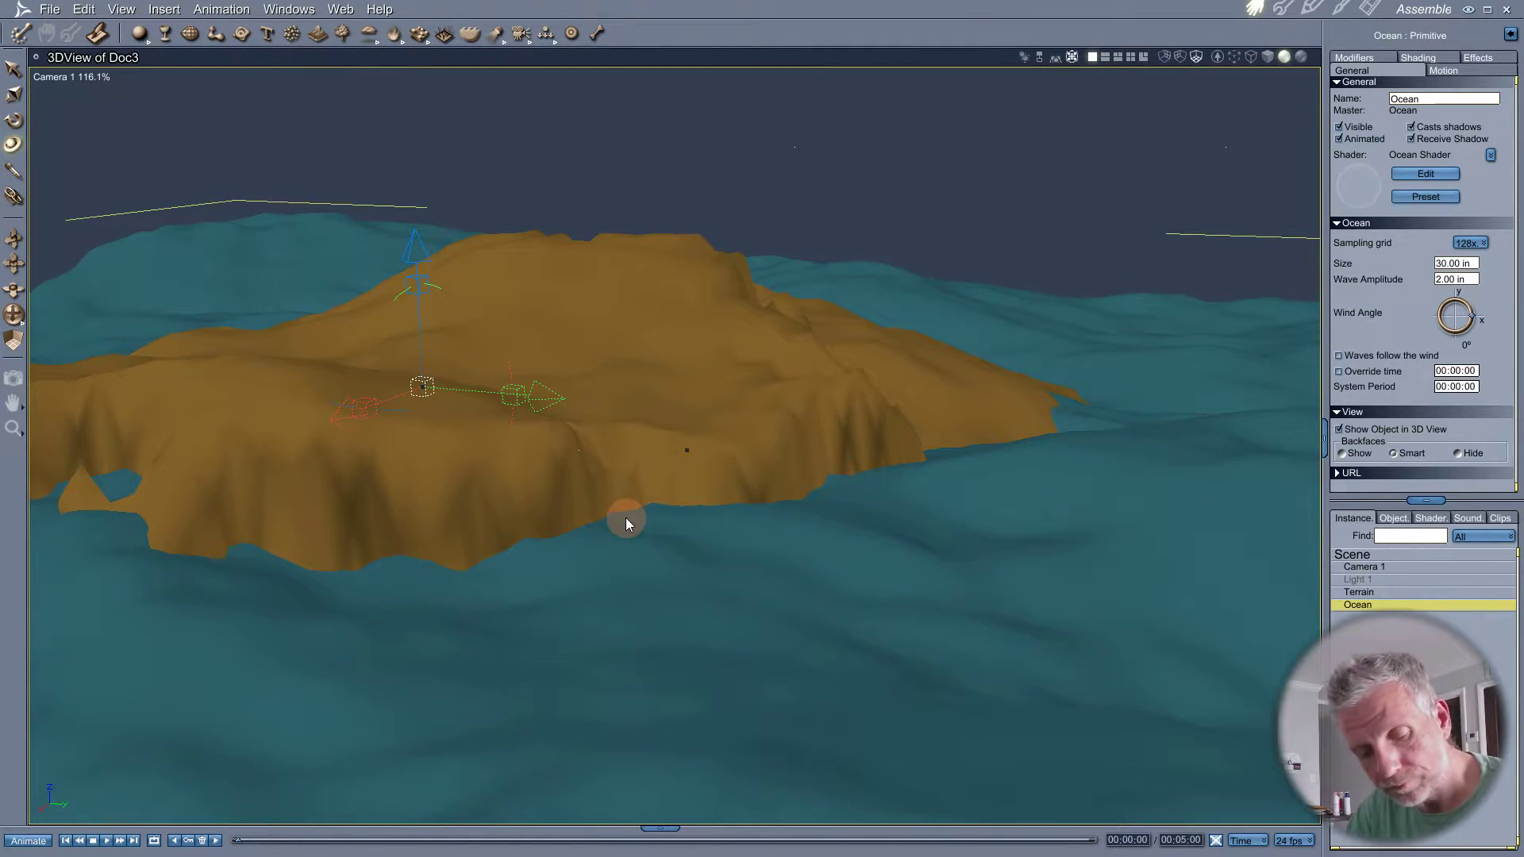
pyautogui.hotkey('ctrl', 'r')
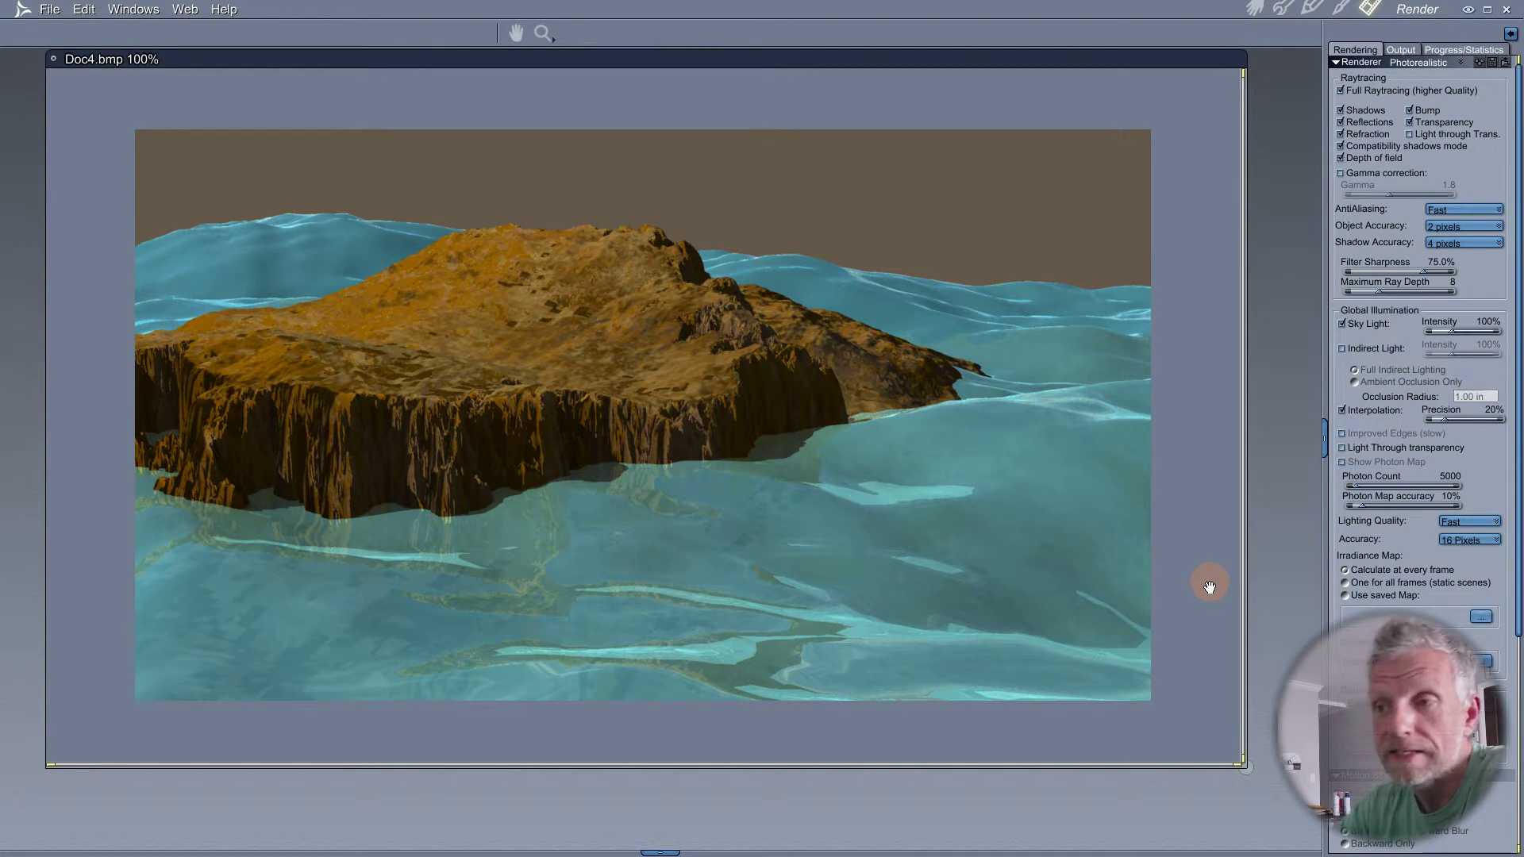
# - Bring Camera 1 closer to the water surface, lower the ocean to expose more cliff and render the scene again
pyautogui.click(1253, 10)
pyautogui.moveTo(512, 613)
pyautogui.mouseDown(button='middle')
pyautogui.moveTo(507, 582)
pyautogui.moveTo(518, 600)
pyautogui.mouseUp(button='middle')
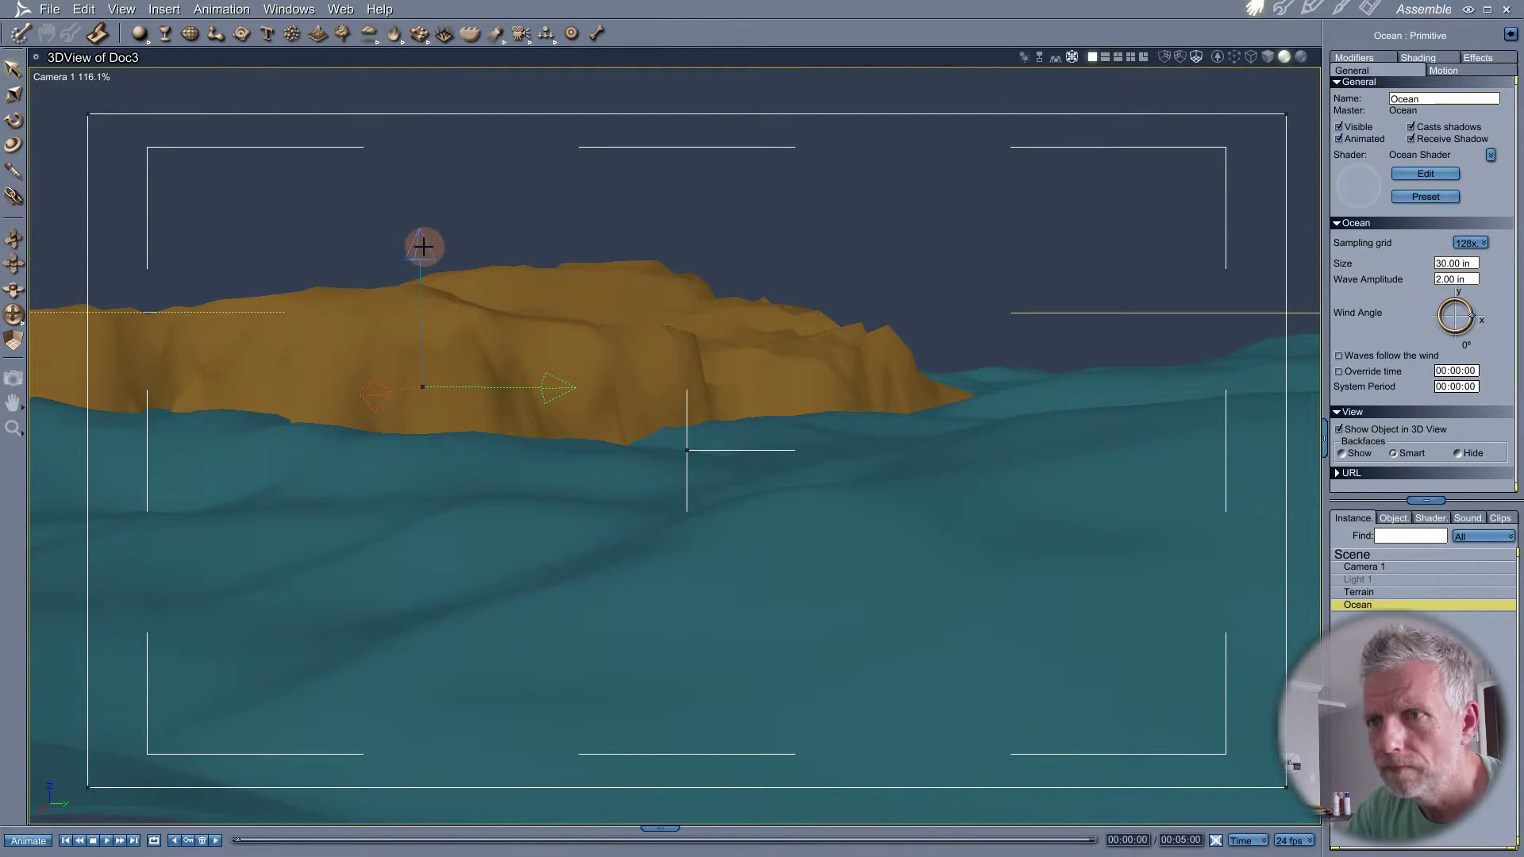
pyautogui.moveTo(422, 246); pyautogui.dragTo(429, 272)
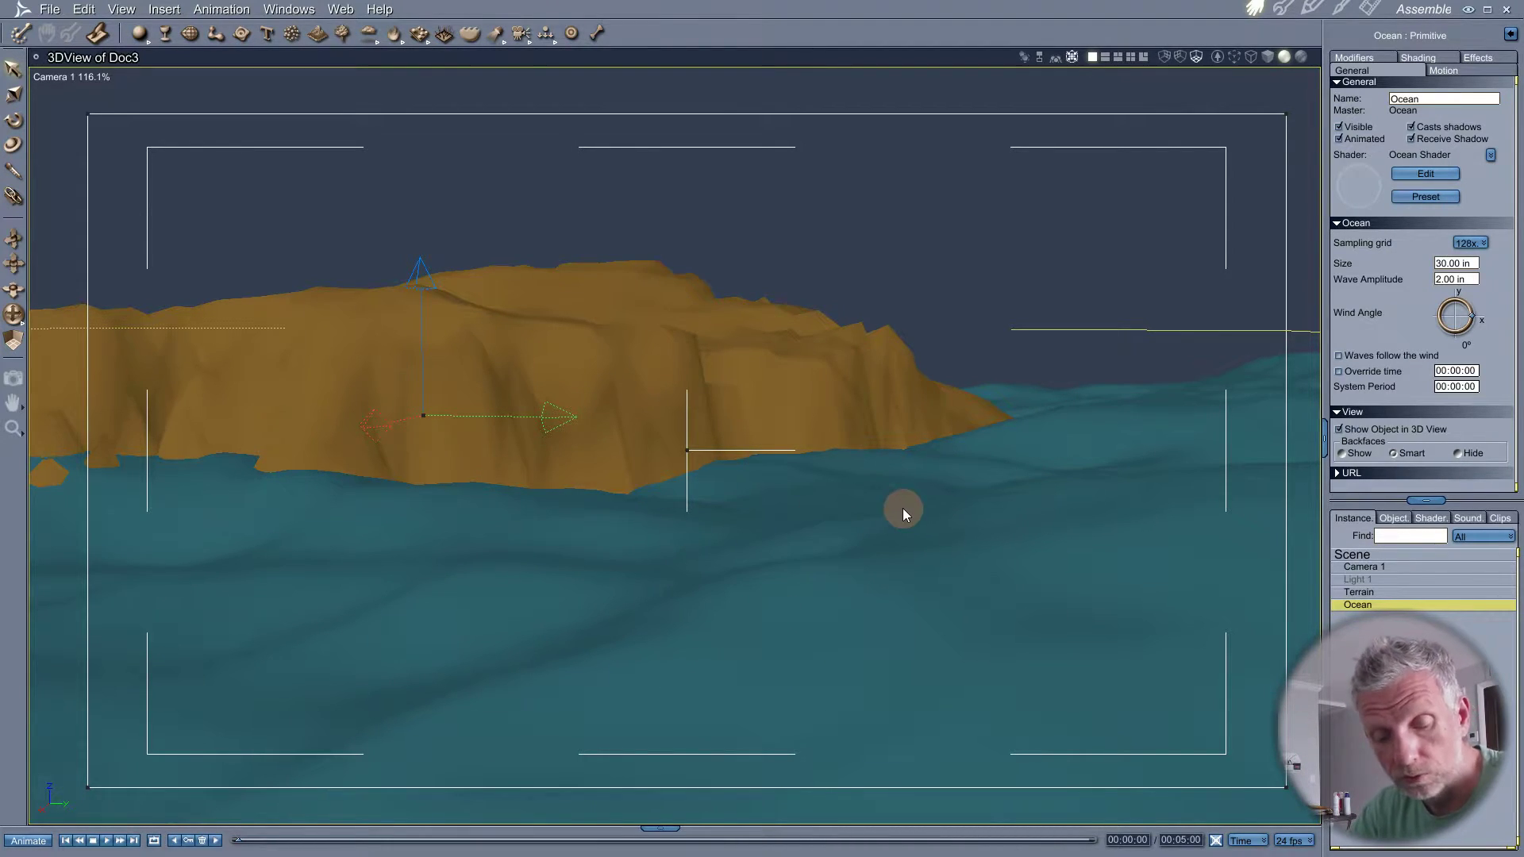
pyautogui.hotkey('ctrl', 'r')
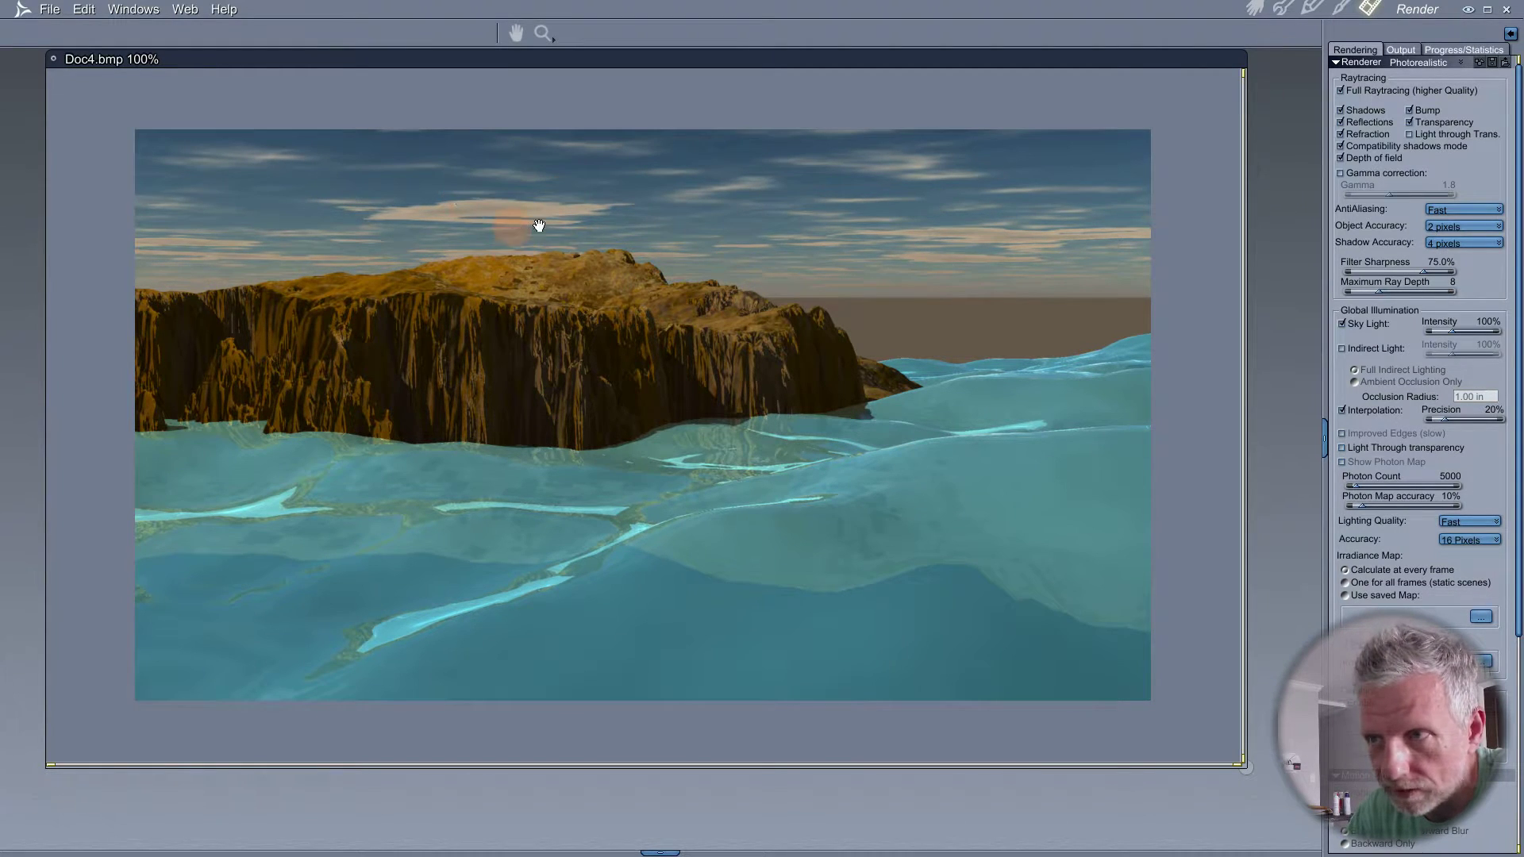
# - Return to the scene and switch to the Director's Camera to show the whole island and ocean
pyautogui.click(1255, 12)
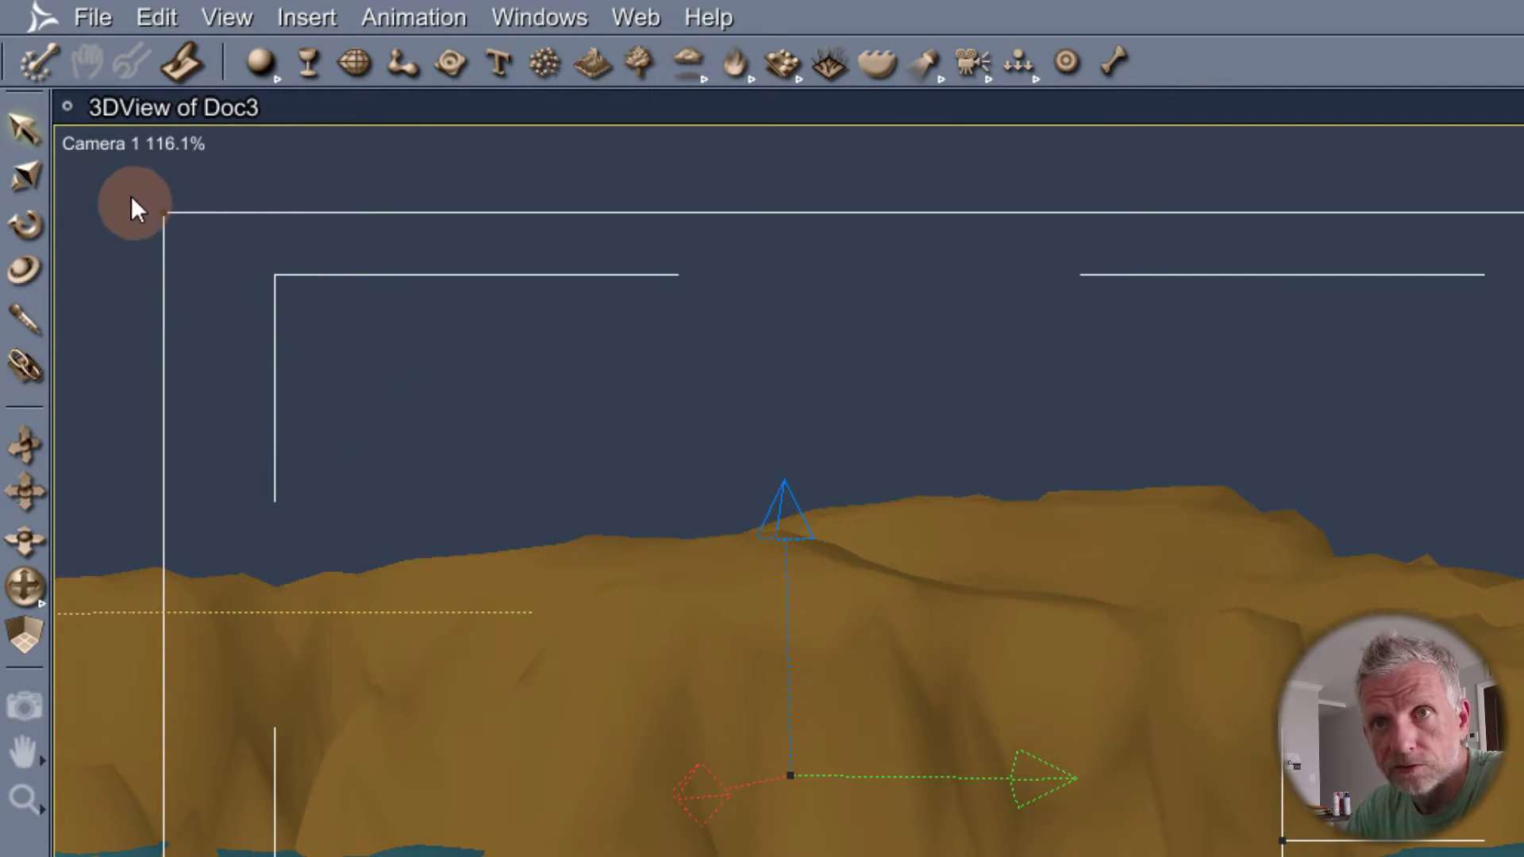
pyautogui.click(131, 151)
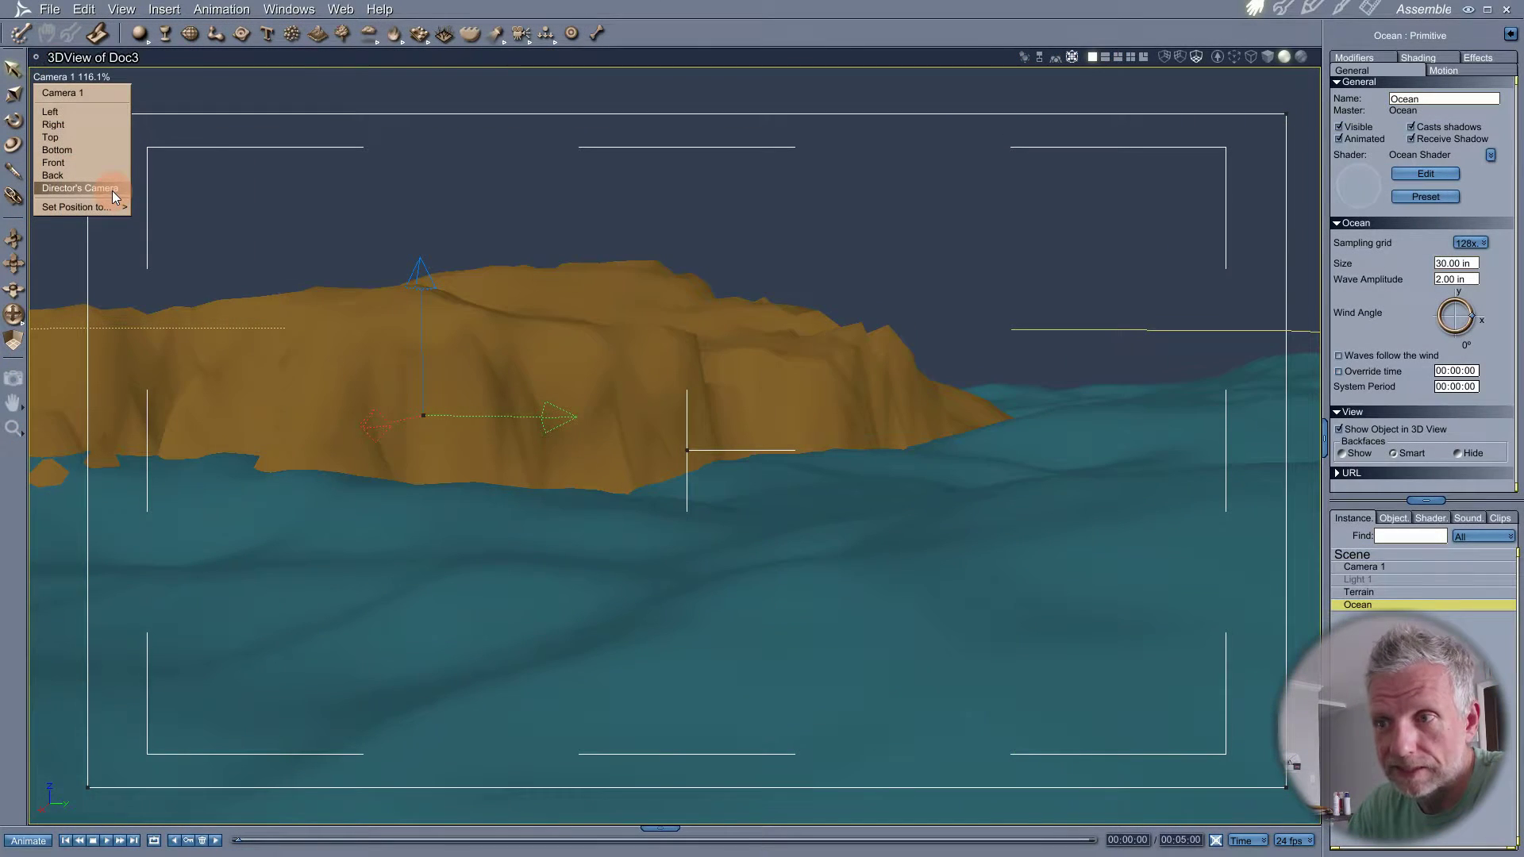
pyautogui.click(112, 191)
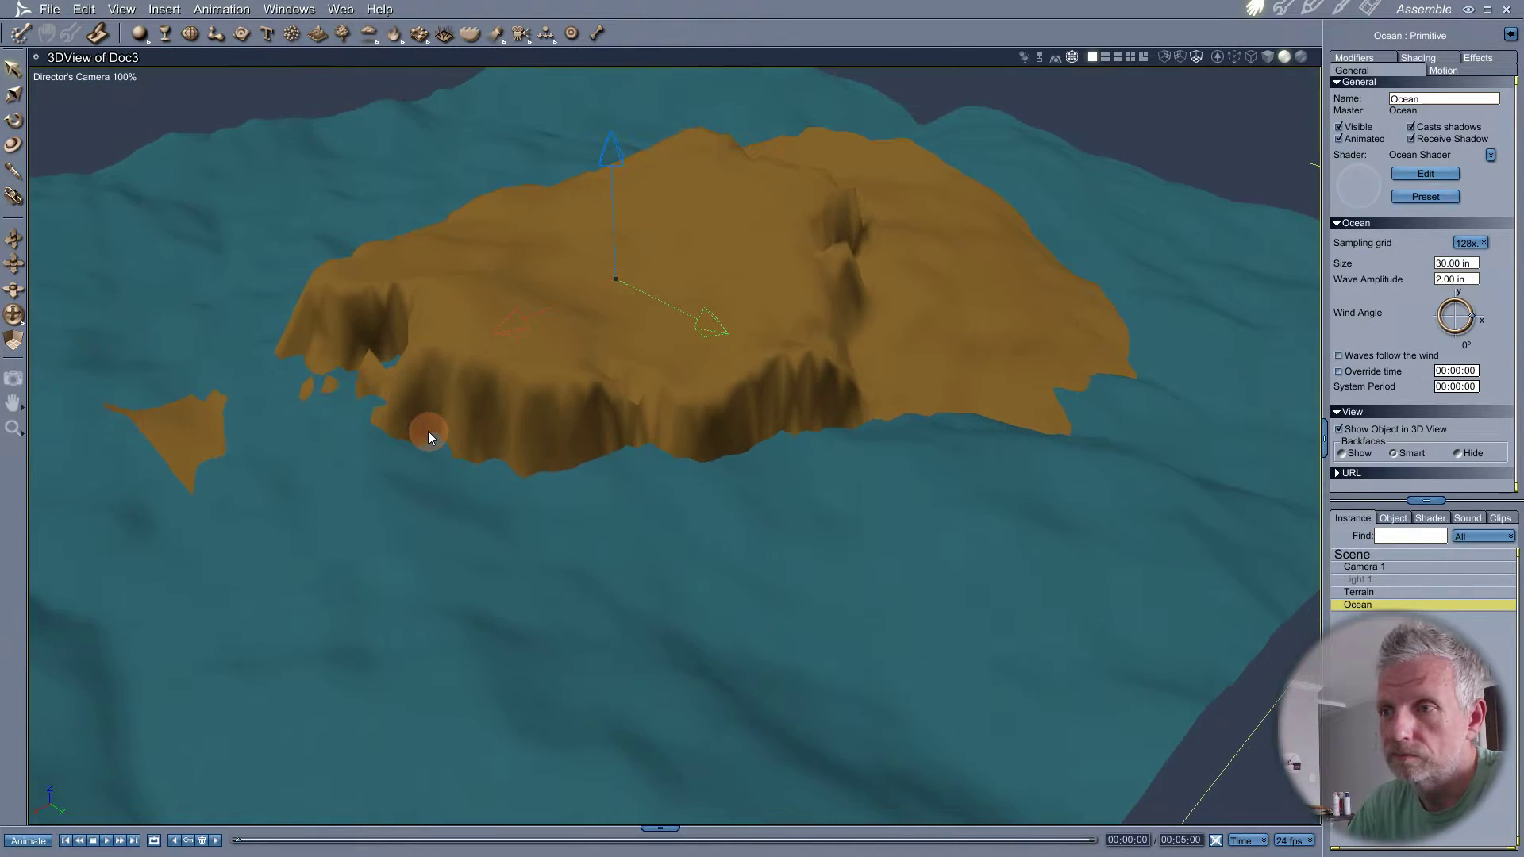
pyautogui.moveTo(427, 431); pyautogui.dragTo(253, 490)
pyautogui.moveTo(435, 466)
pyautogui.mouseDown()
pyautogui.moveTo(357, 514)
pyautogui.moveTo(331, 446)
pyautogui.moveTo(398, 429)
pyautogui.moveTo(418, 466)
pyautogui.moveTo(510, 453)
pyautogui.moveTo(544, 465)
pyautogui.moveTo(456, 459)
pyautogui.mouseUp()
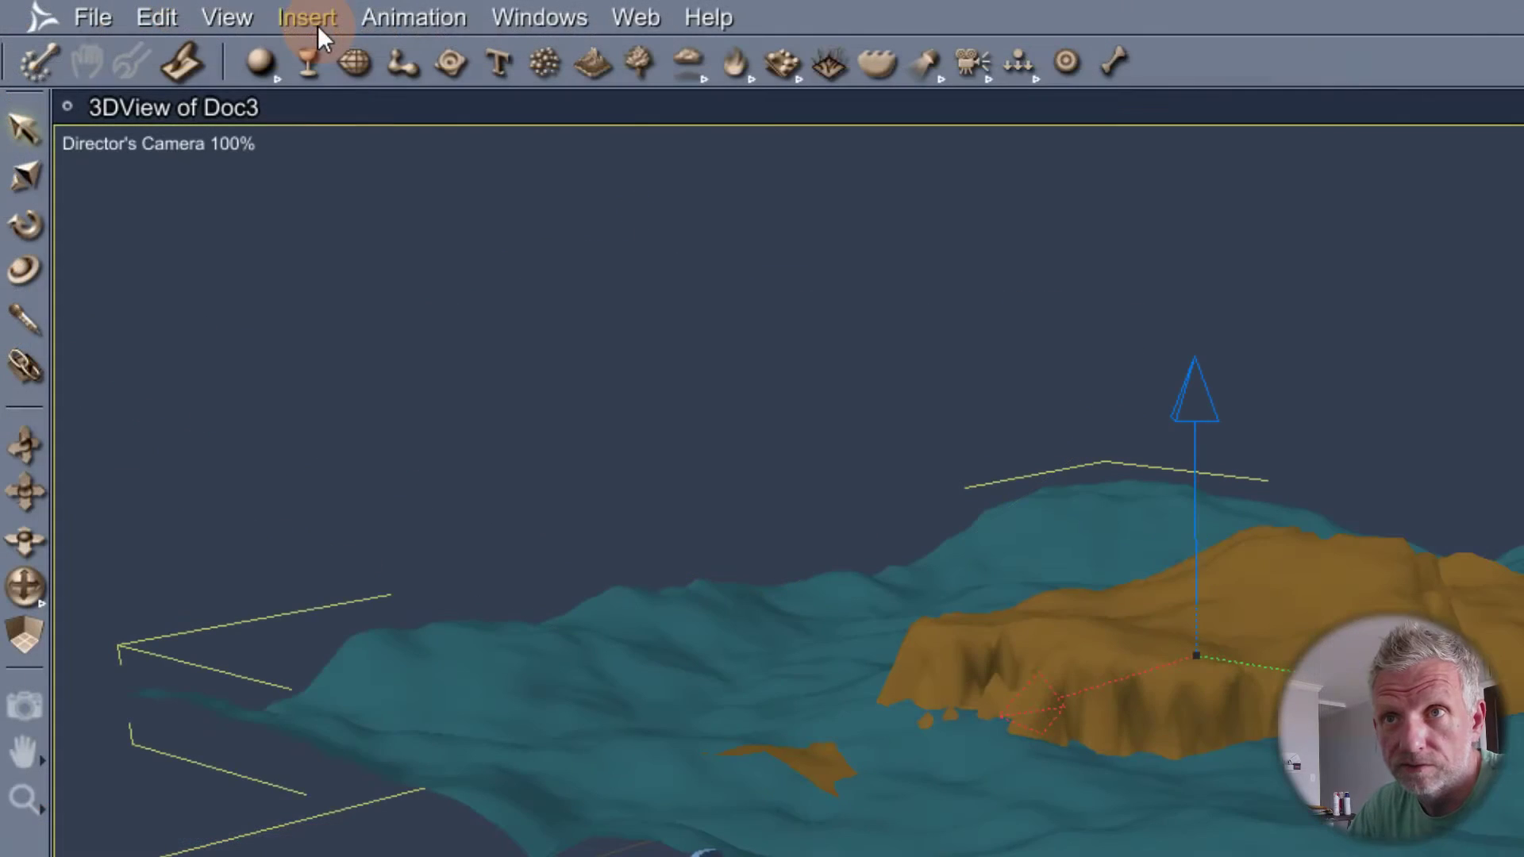
# - Insert a Fire object and raise it out of the water to the level of the island's plateau
pyautogui.click(169, 14)
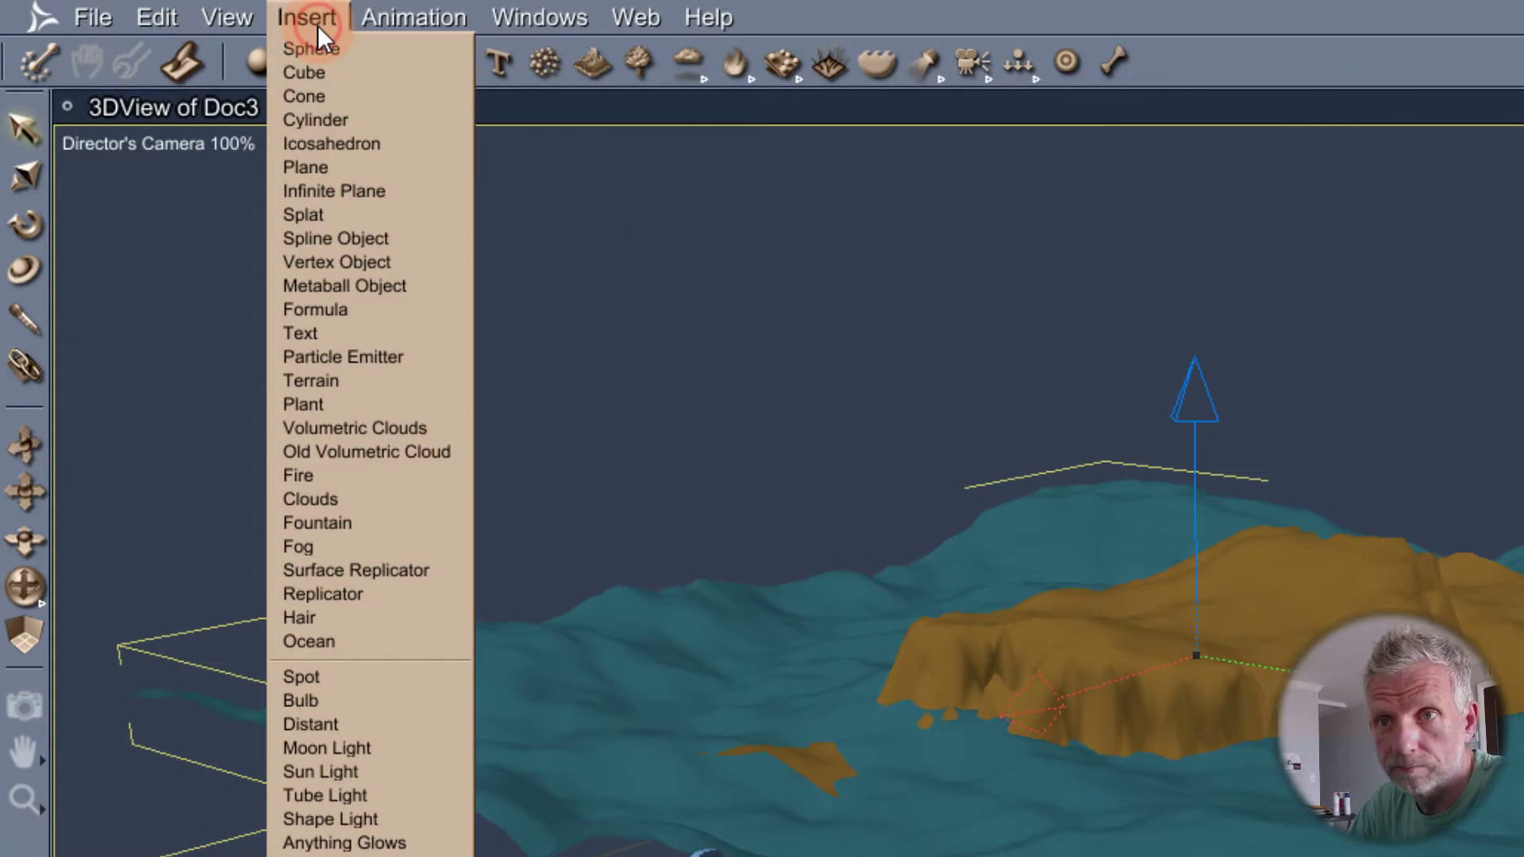
pyautogui.click(403, 471)
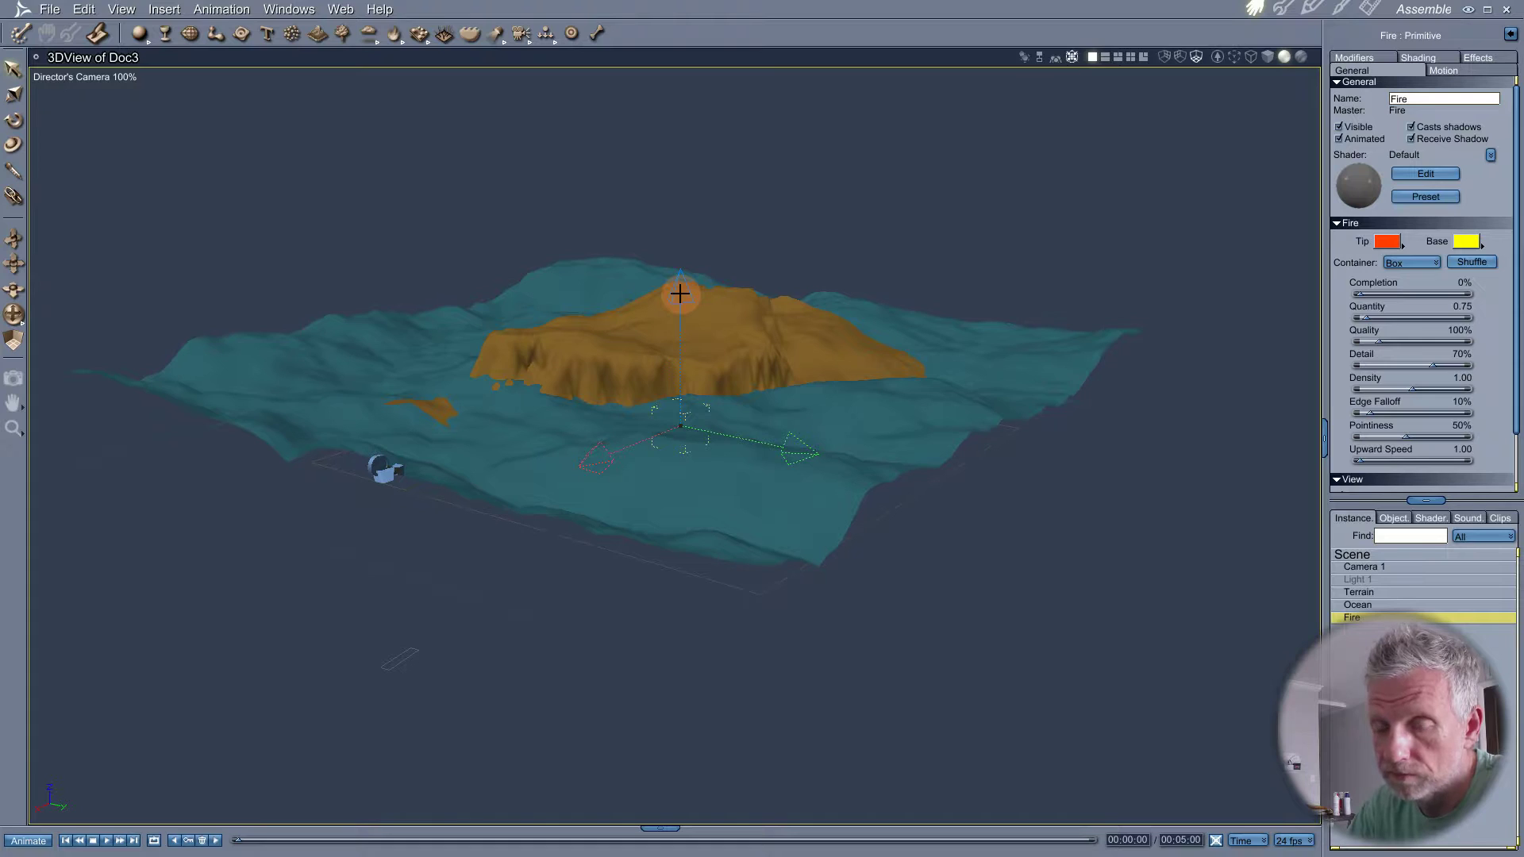
pyautogui.moveTo(679, 294); pyautogui.dragTo(709, 190)
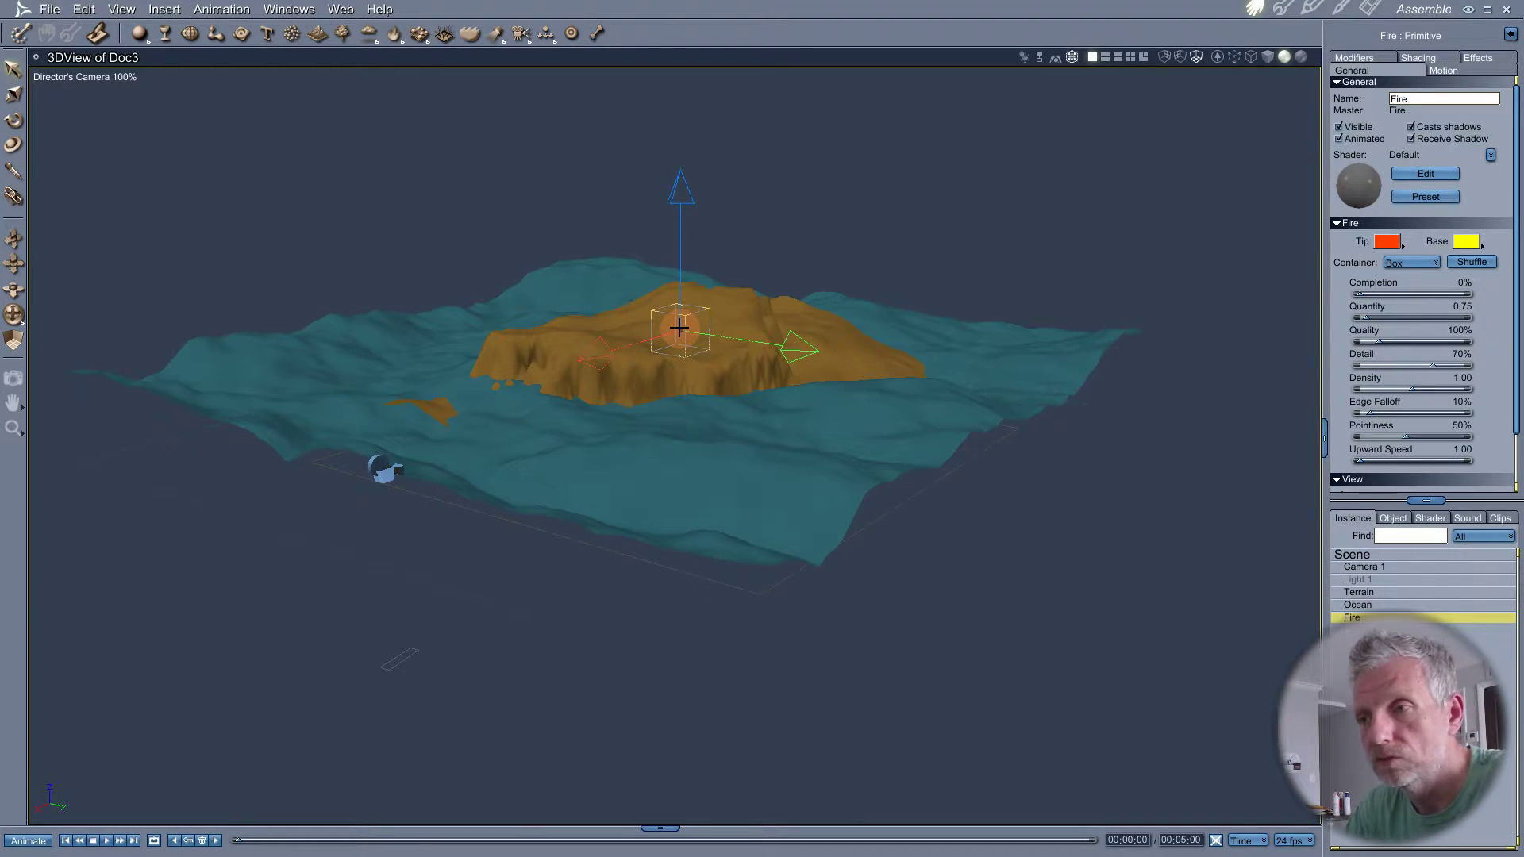
# - Fine-tune the fire's height from several viewing angles so that it sits on top of the mesa
pyautogui.scroll(-1, 705, 361)
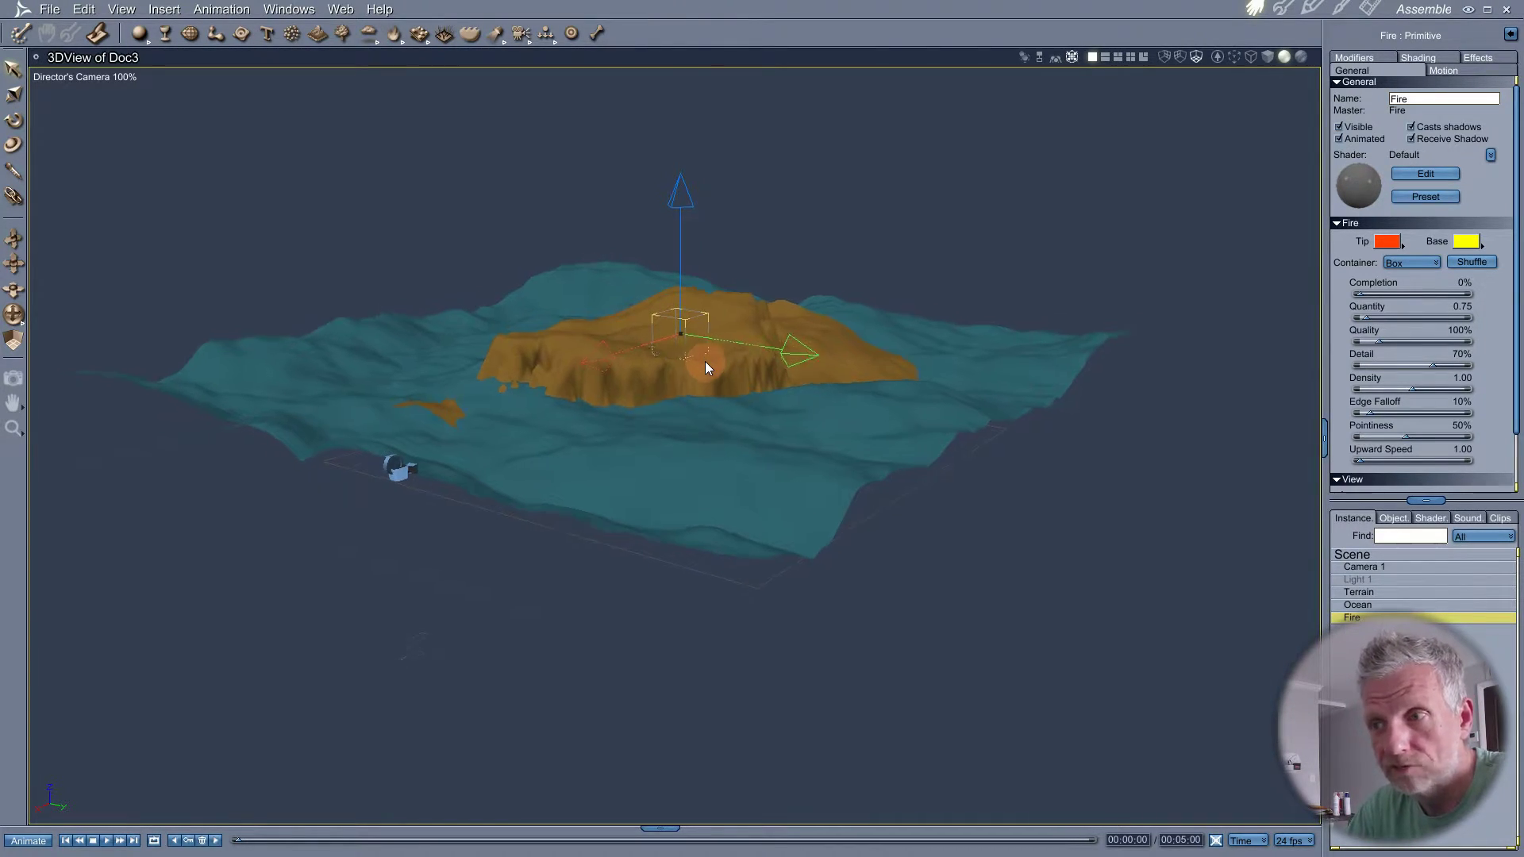
pyautogui.scroll(10, 705, 360)
pyautogui.scroll(1, 705, 362)
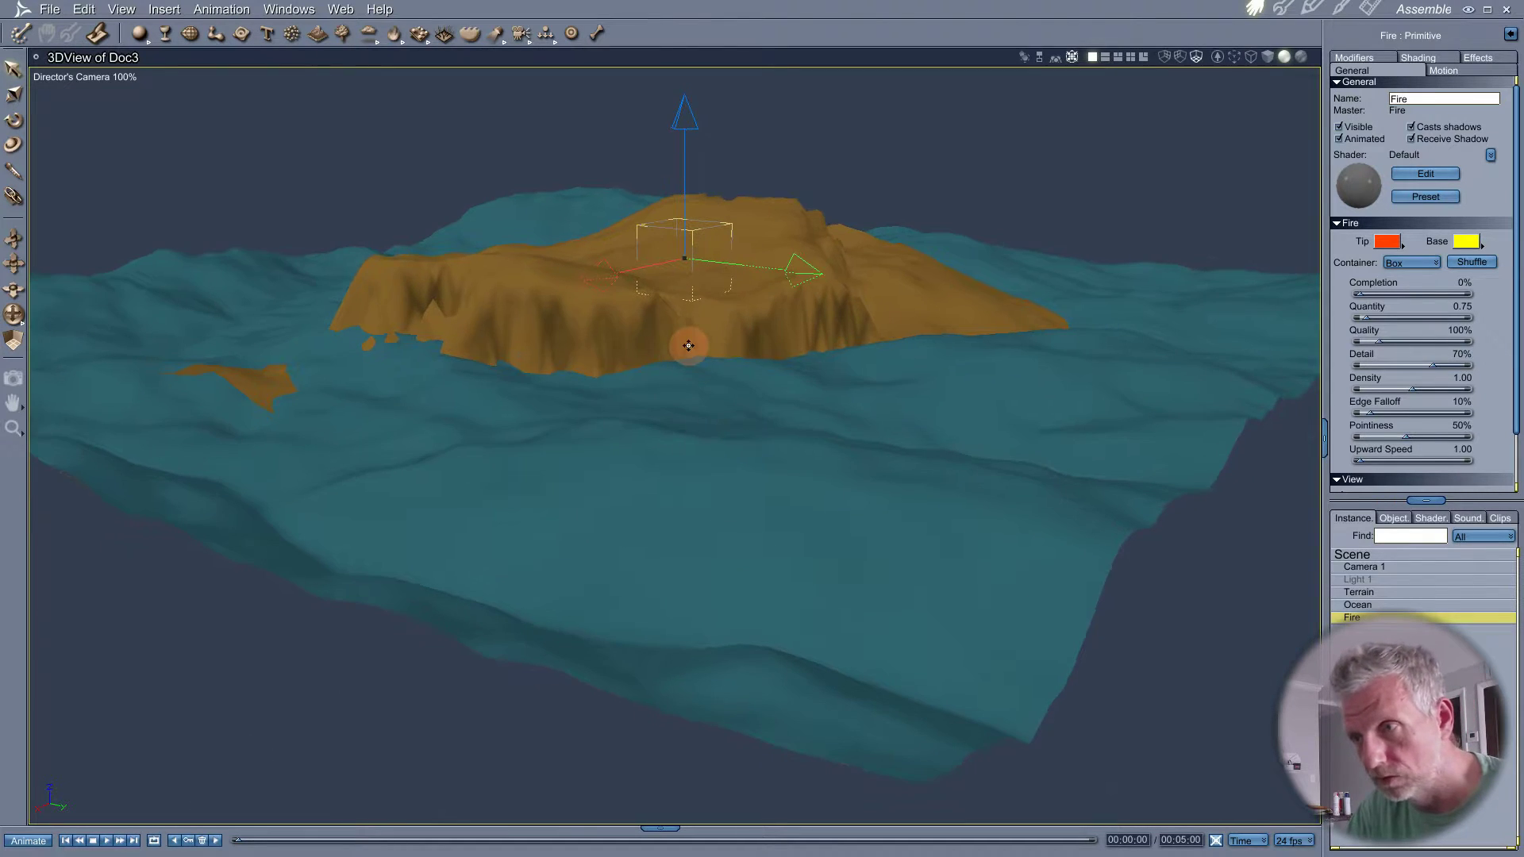
pyautogui.moveTo(690, 344); pyautogui.dragTo(599, 334, button='middle')
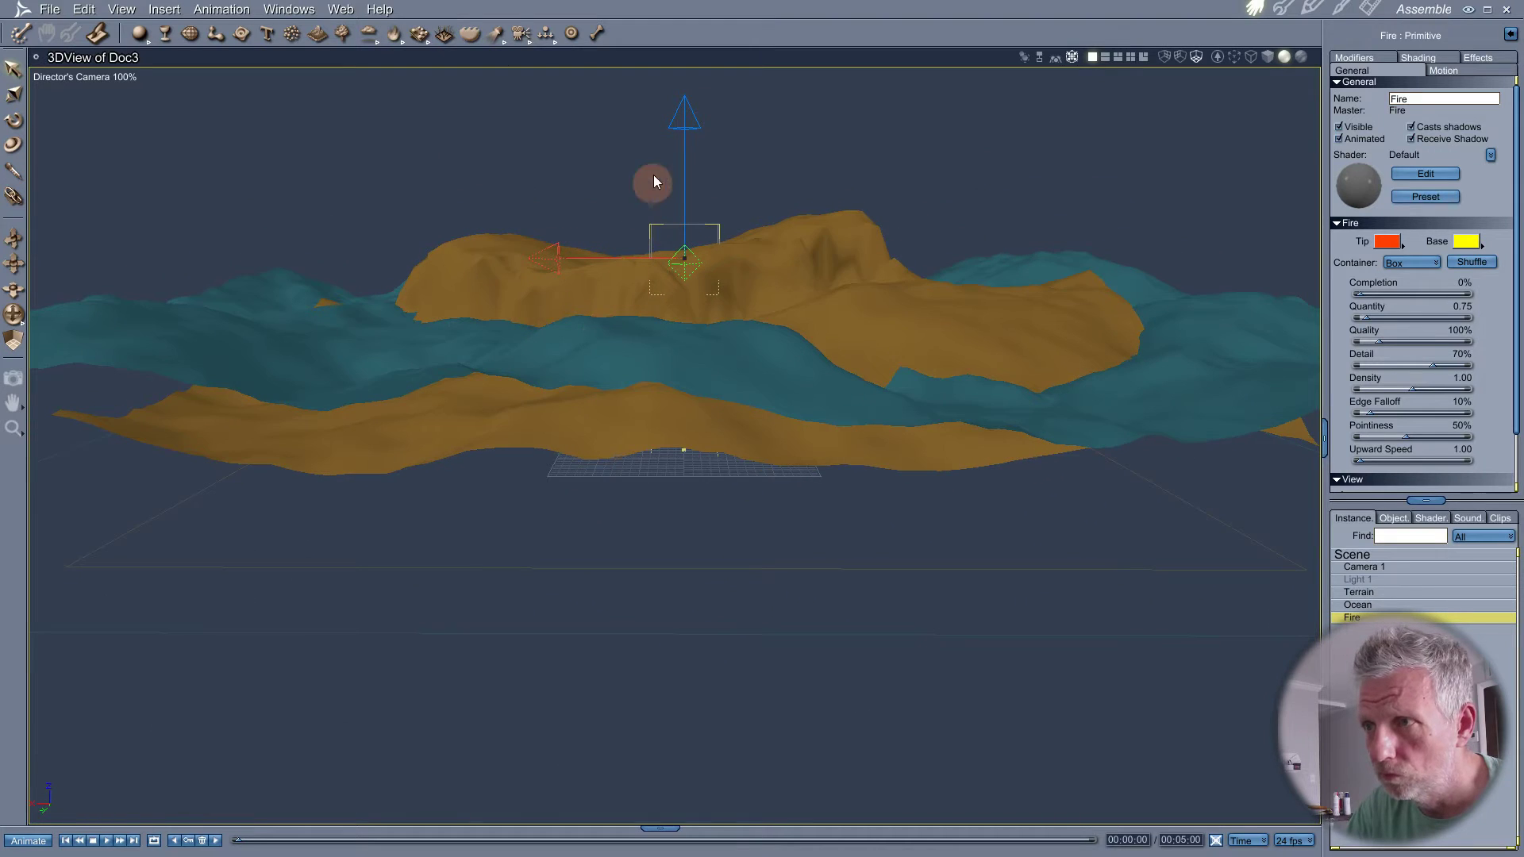
pyautogui.moveTo(682, 119); pyautogui.dragTo(683, 95)
pyautogui.moveTo(640, 296); pyautogui.dragTo(778, 327, button='middle')
pyautogui.moveTo(689, 94)
pyautogui.mouseDown()
pyautogui.moveTo(683, 71)
pyautogui.moveTo(689, 101)
pyautogui.mouseUp()
pyautogui.moveTo(789, 436); pyautogui.dragTo(703, 392, button='middle')
pyautogui.moveTo(688, 111)
pyautogui.mouseDown()
pyautogui.moveTo(683, 78)
pyautogui.moveTo(684, 97)
pyautogui.mouseUp()
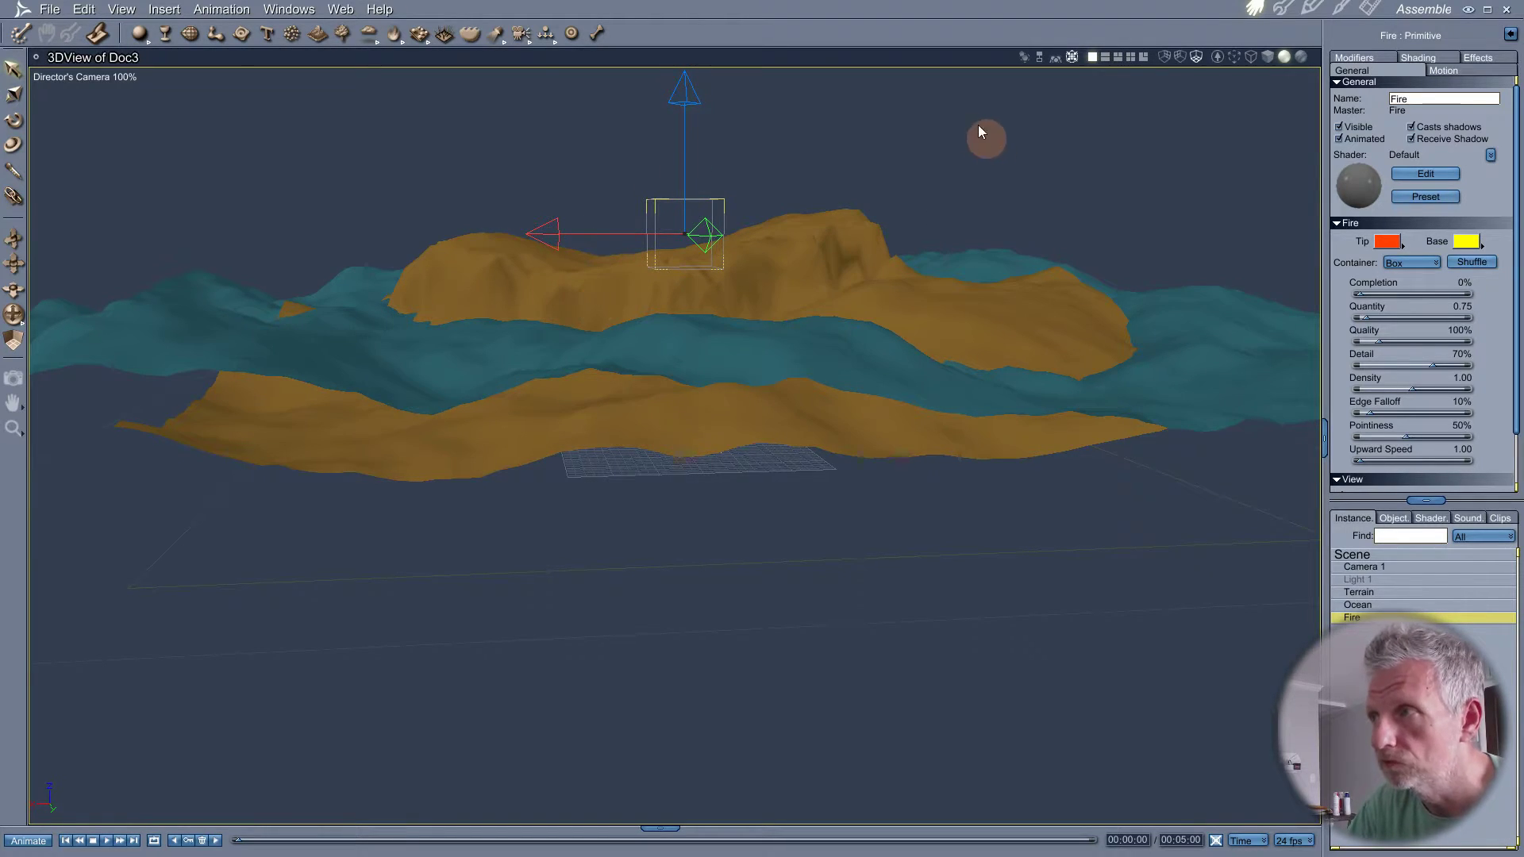
# - Check the fire's placement through Camera 1, and shift it toward the island's cliff edge in the Director's Camera
pyautogui.click(76, 89)
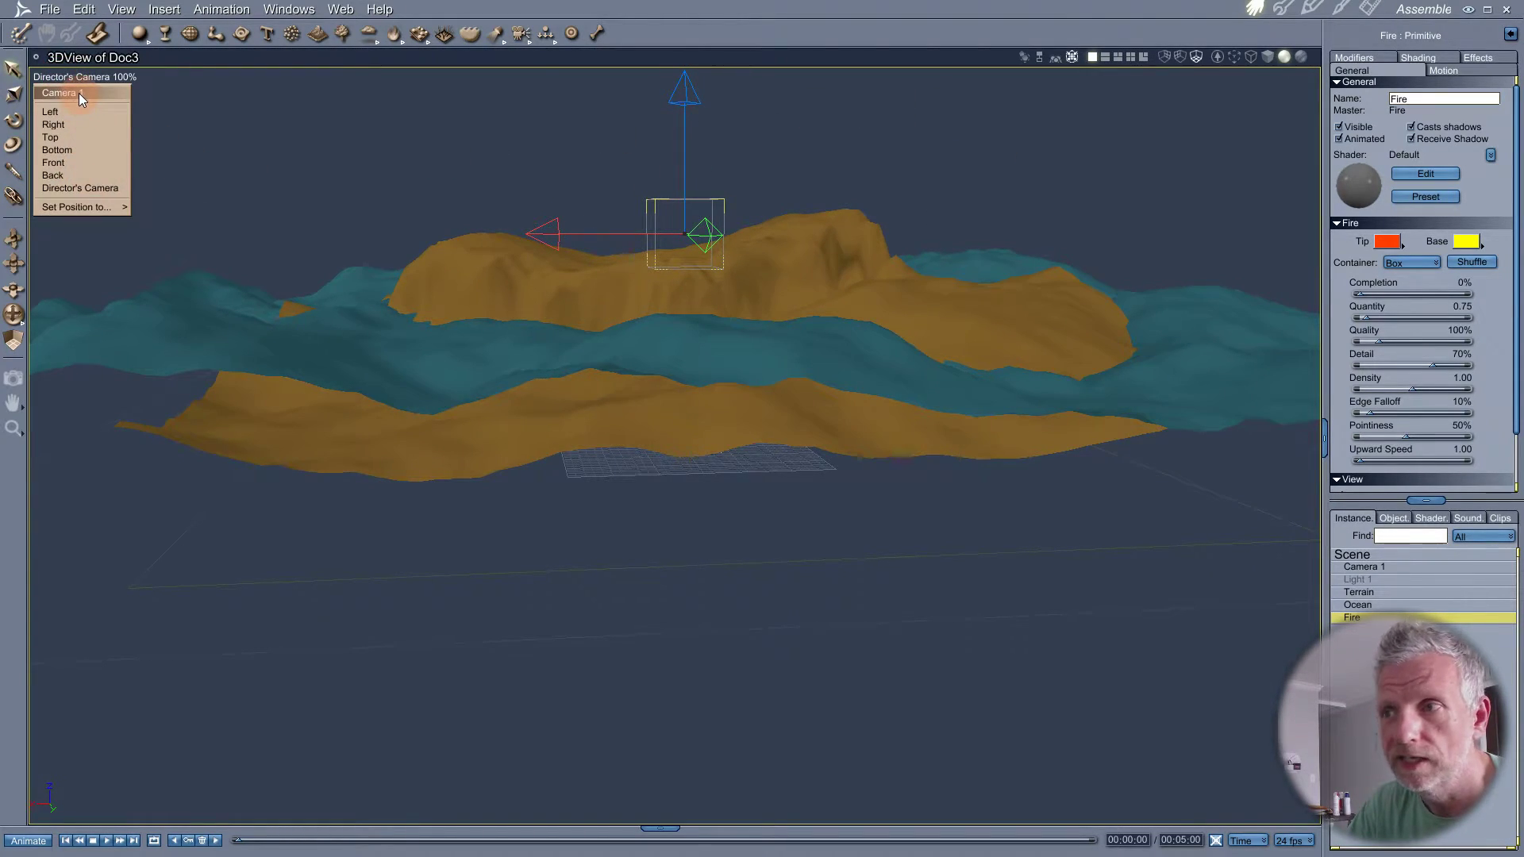
pyautogui.click(79, 93)
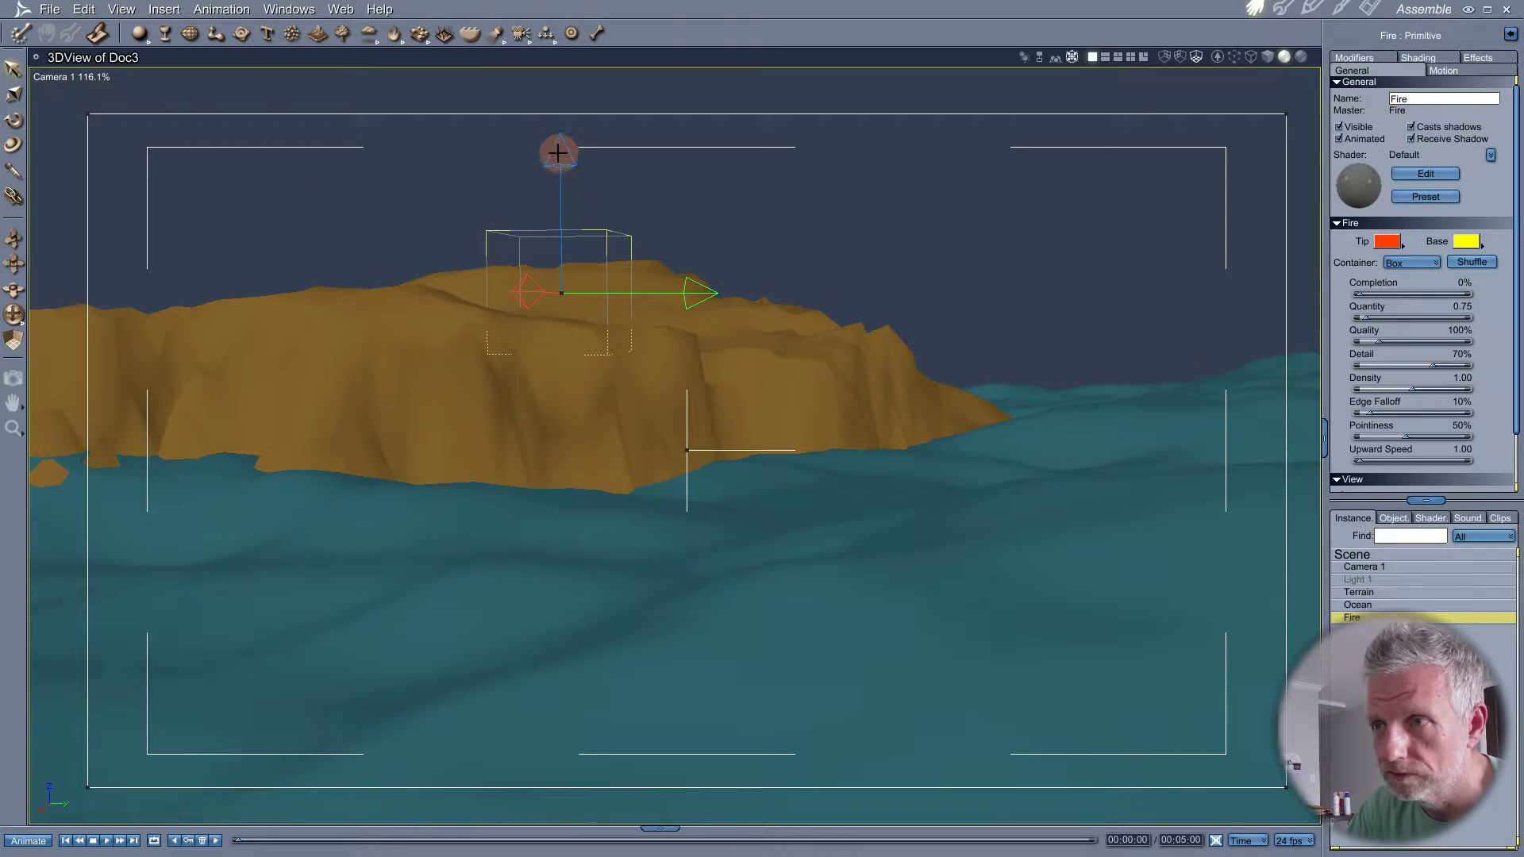
pyautogui.click(50, 77)
pyautogui.click(79, 188)
pyautogui.moveTo(565, 390); pyautogui.dragTo(626, 475)
pyautogui.moveTo(536, 229); pyautogui.dragTo(374, 223)
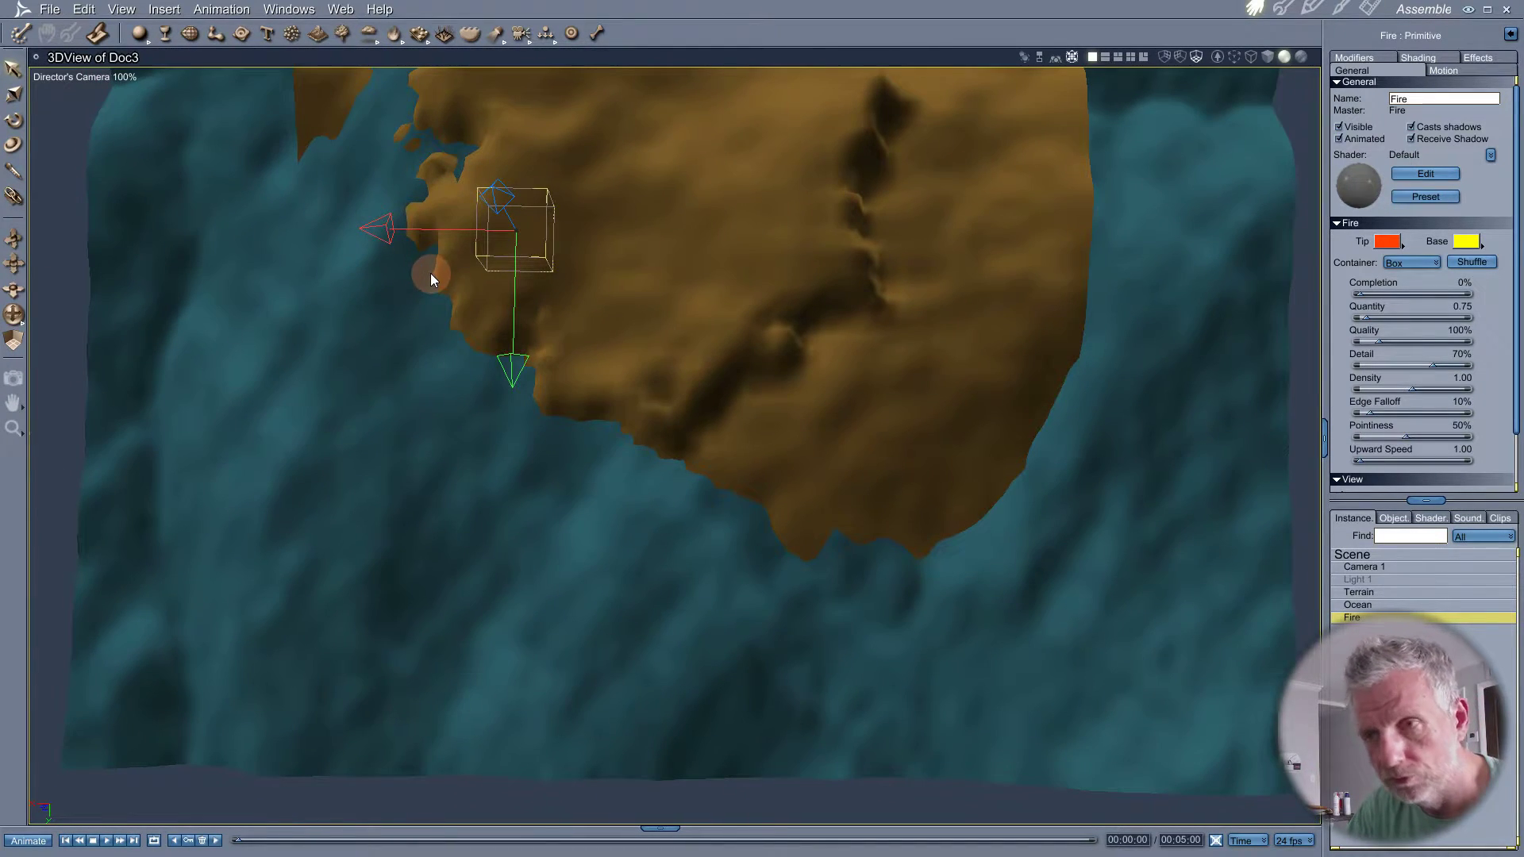
# - Shift the fire closer to the island's cliff edge in the Director's Camera, and raise it slightly in the Camera 1 view
pyautogui.moveTo(430, 273); pyautogui.dragTo(851, 440)
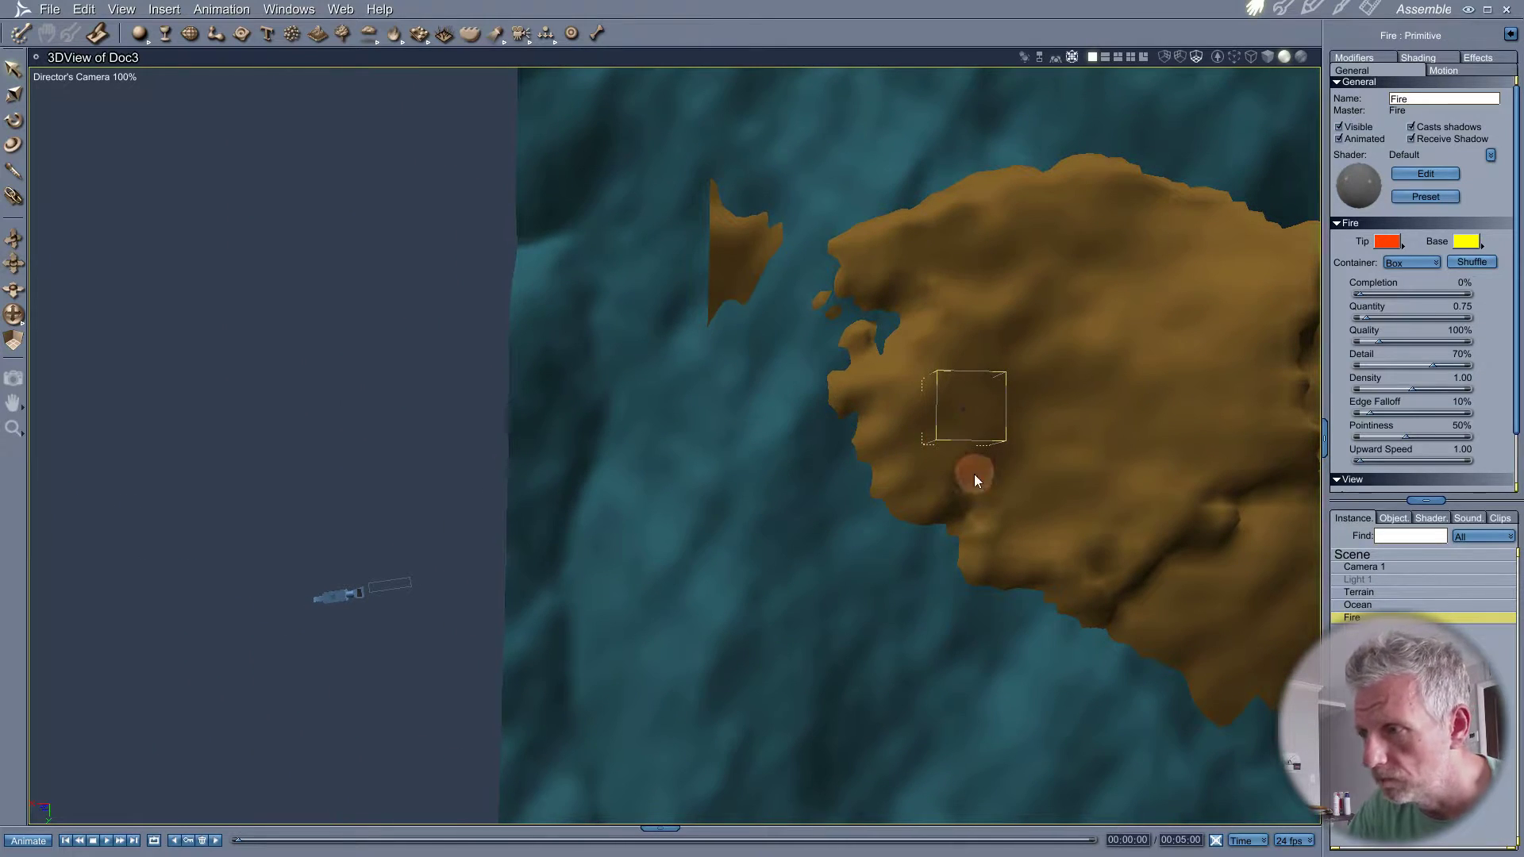
pyautogui.moveTo(964, 553); pyautogui.dragTo(963, 573)
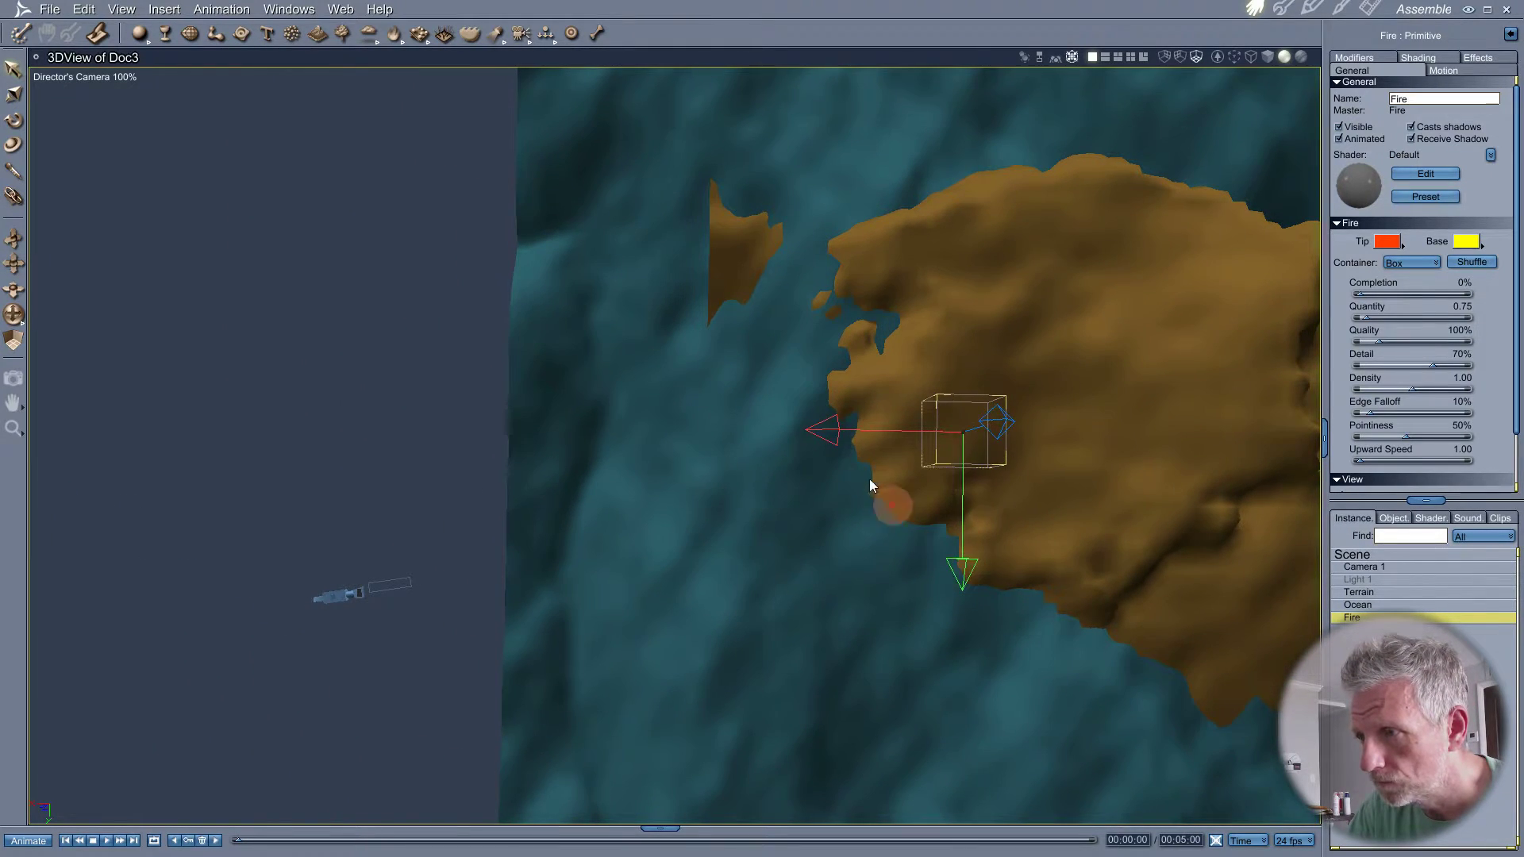
pyautogui.moveTo(830, 432); pyautogui.dragTo(817, 432)
pyautogui.click(109, 82)
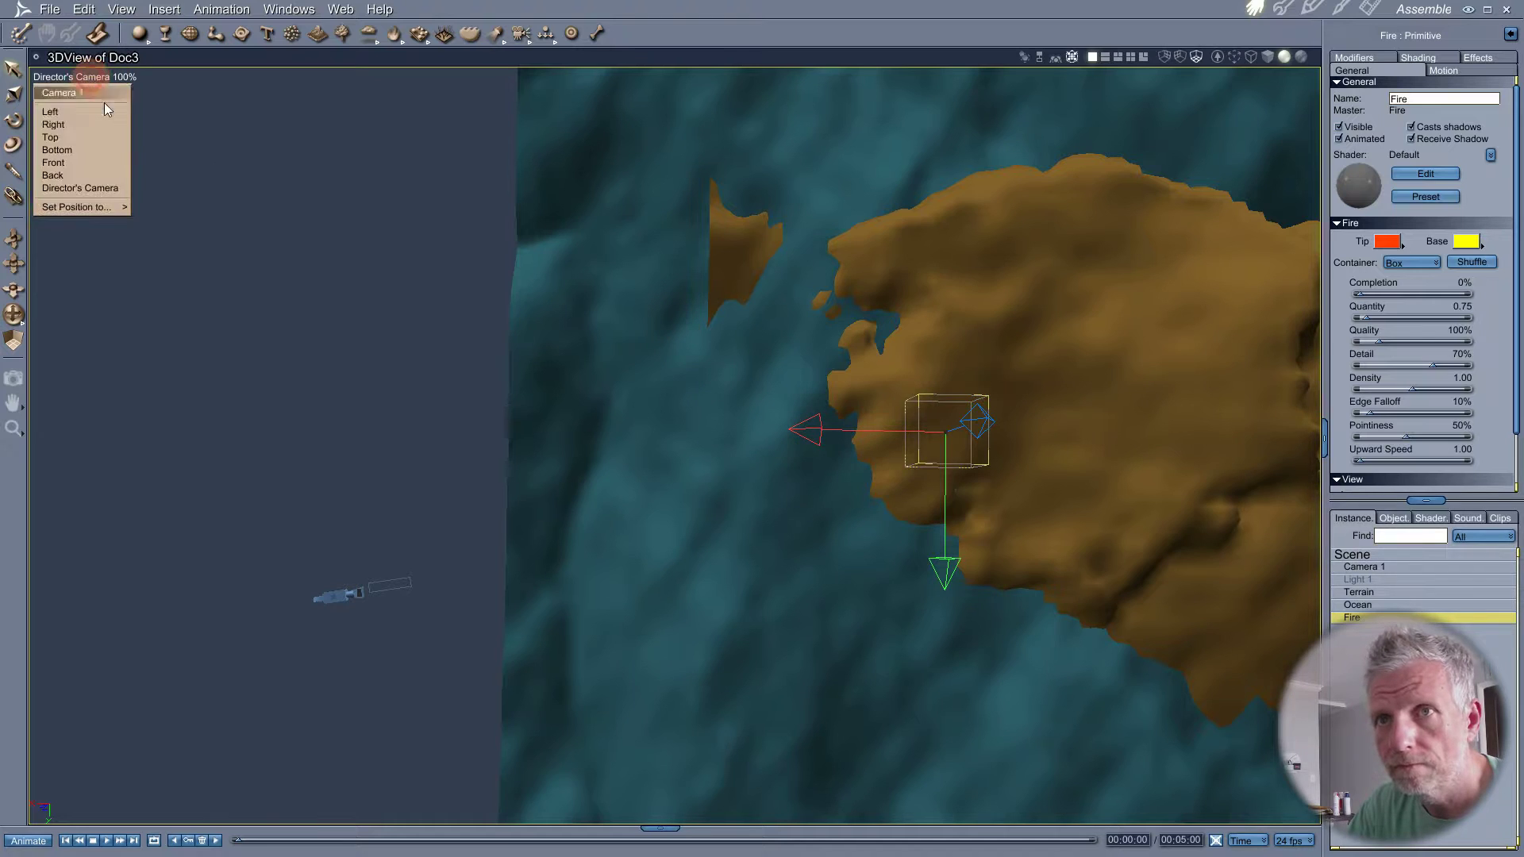
pyautogui.click(85, 97)
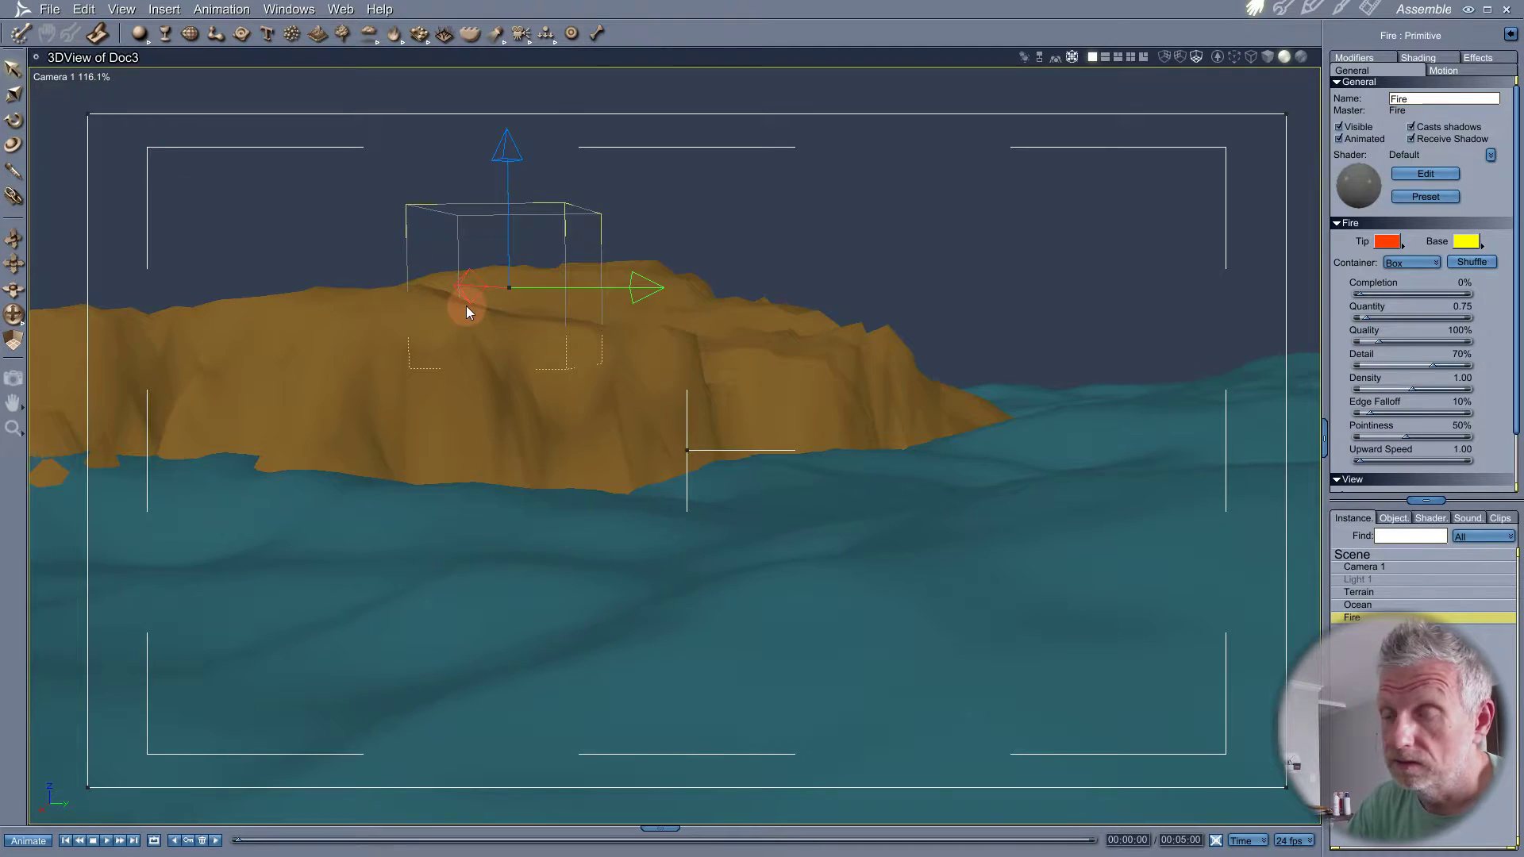
pyautogui.moveTo(509, 155); pyautogui.dragTo(511, 135)
pyautogui.moveTo(515, 137)
pyautogui.mouseDown()
pyautogui.moveTo(535, 224)
pyautogui.moveTo(536, 153)
pyautogui.mouseUp()
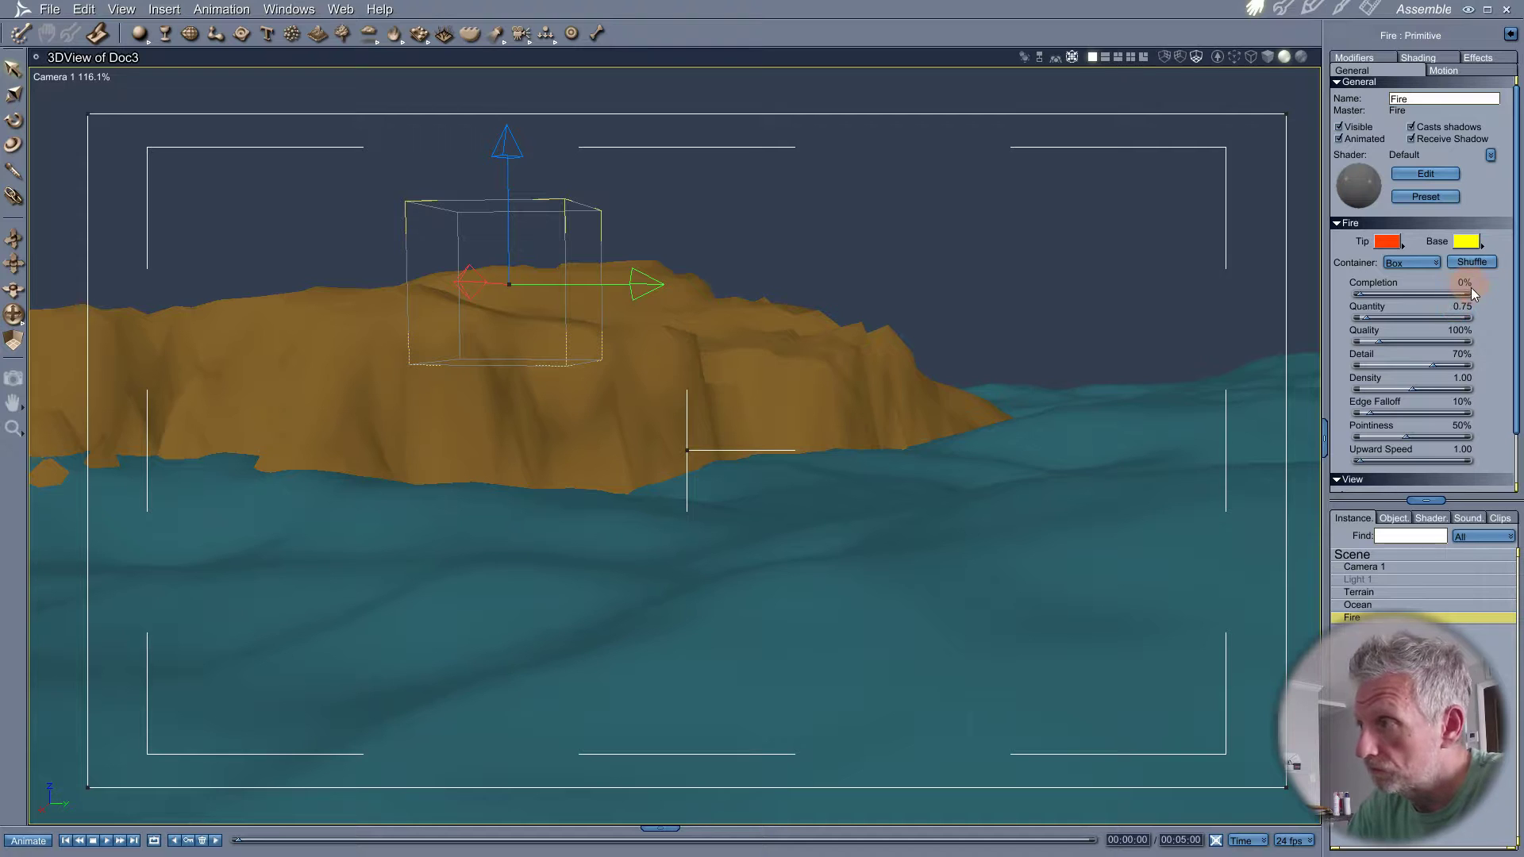
# - Look over the Fire's settings and container shapes, keep the Box container, and render the scene from Camera 1
pyautogui.moveTo(1514, 328); pyautogui.dragTo(1519, 419)
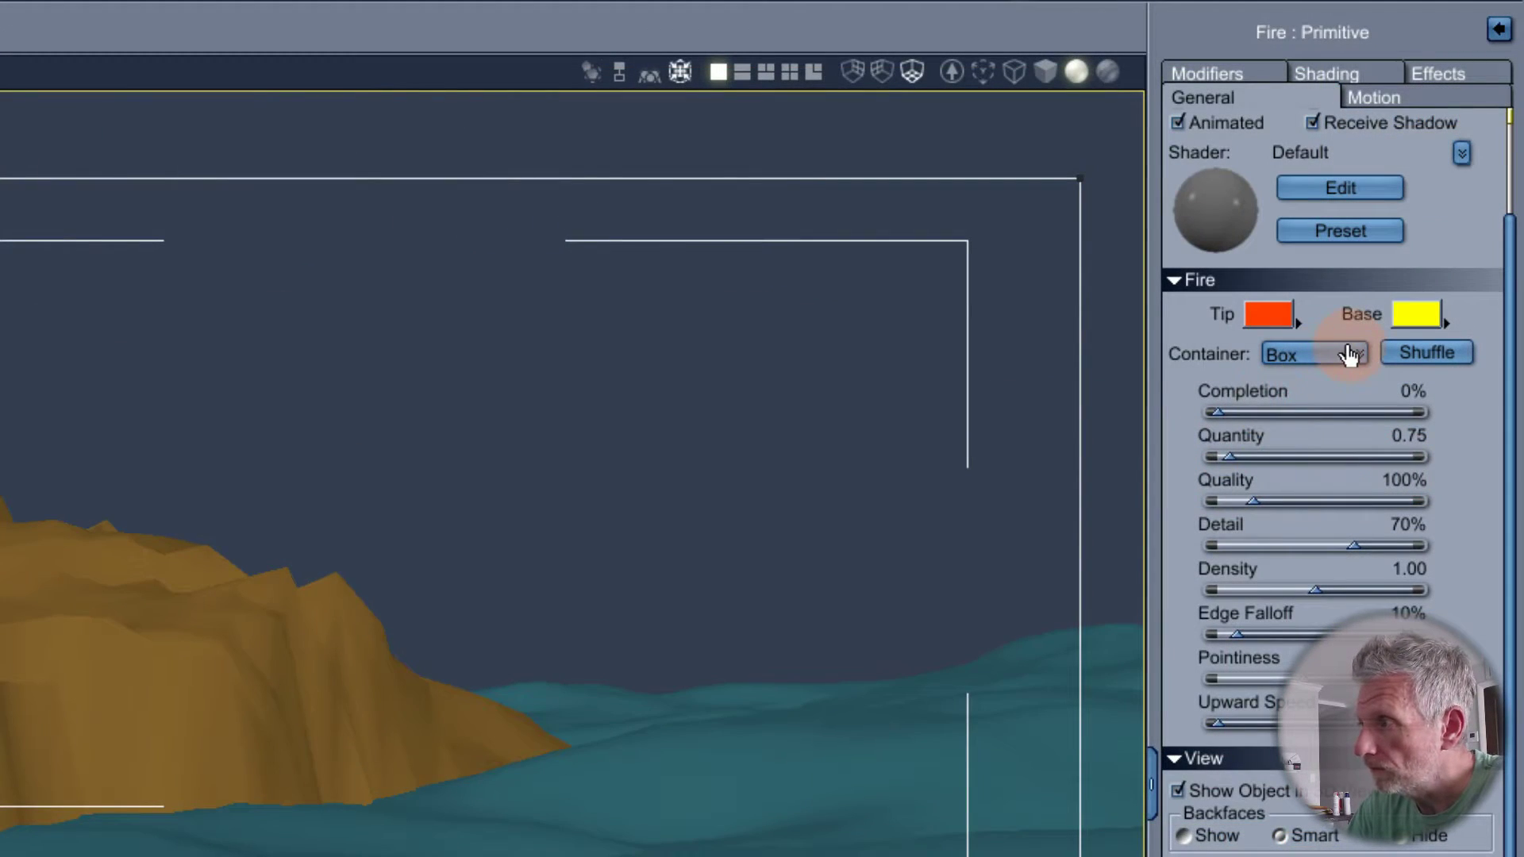
pyautogui.click(1429, 210)
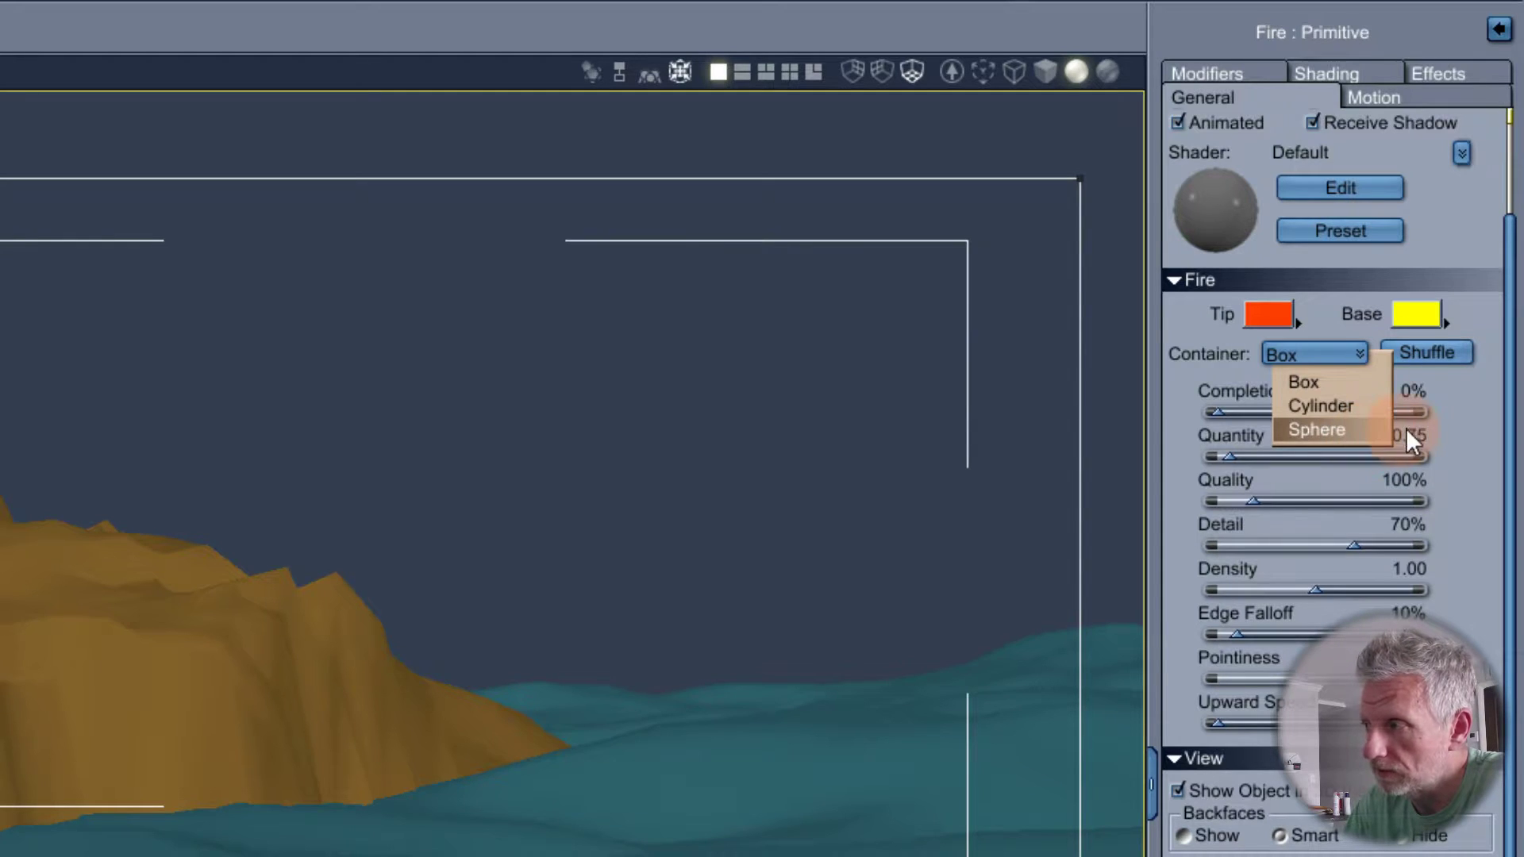
pyautogui.click(1445, 378)
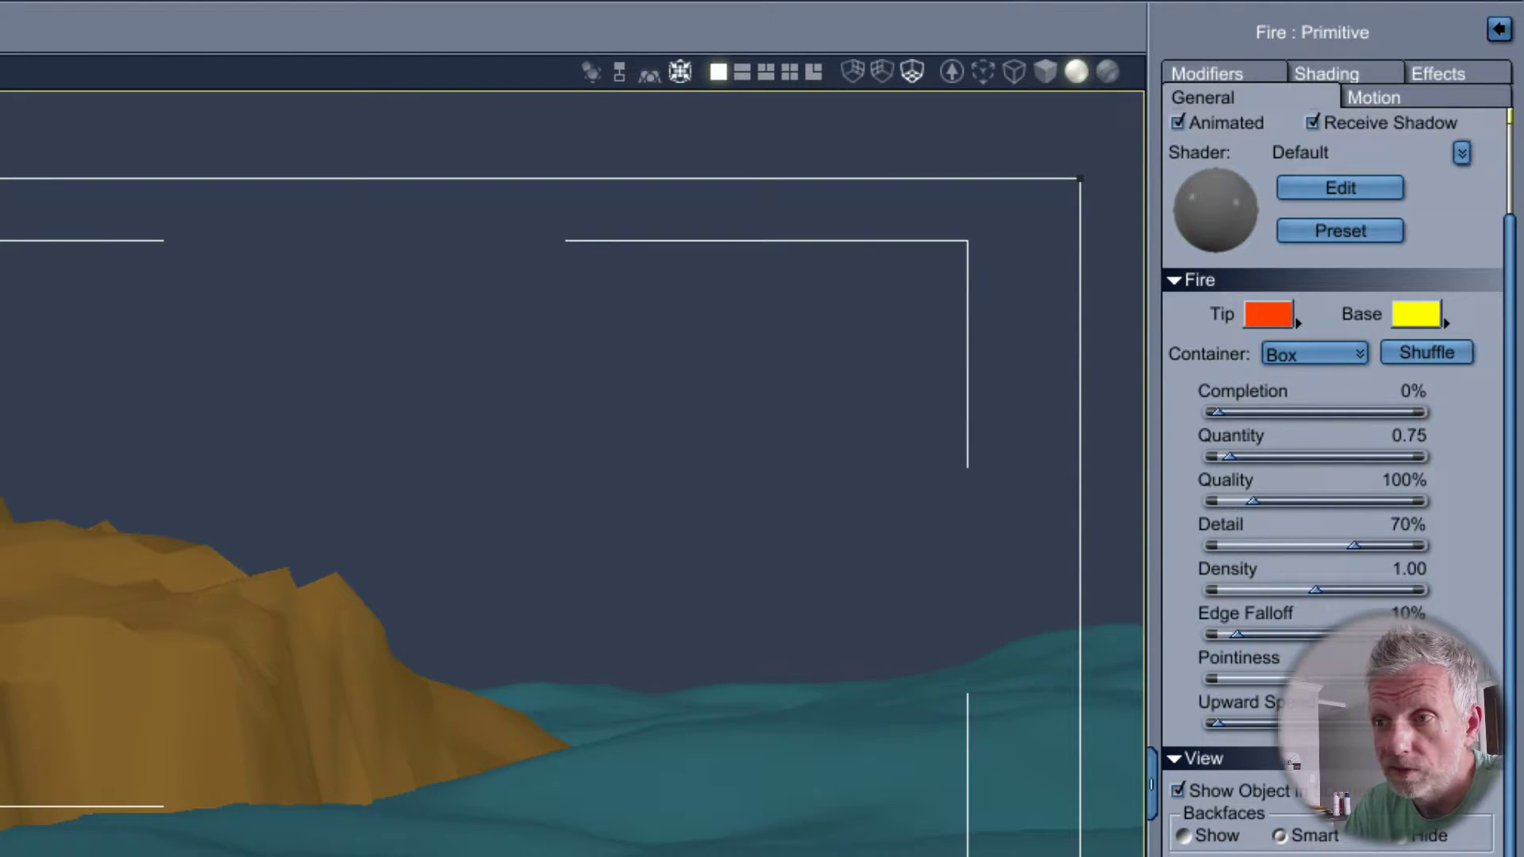
pyautogui.click(137, 664)
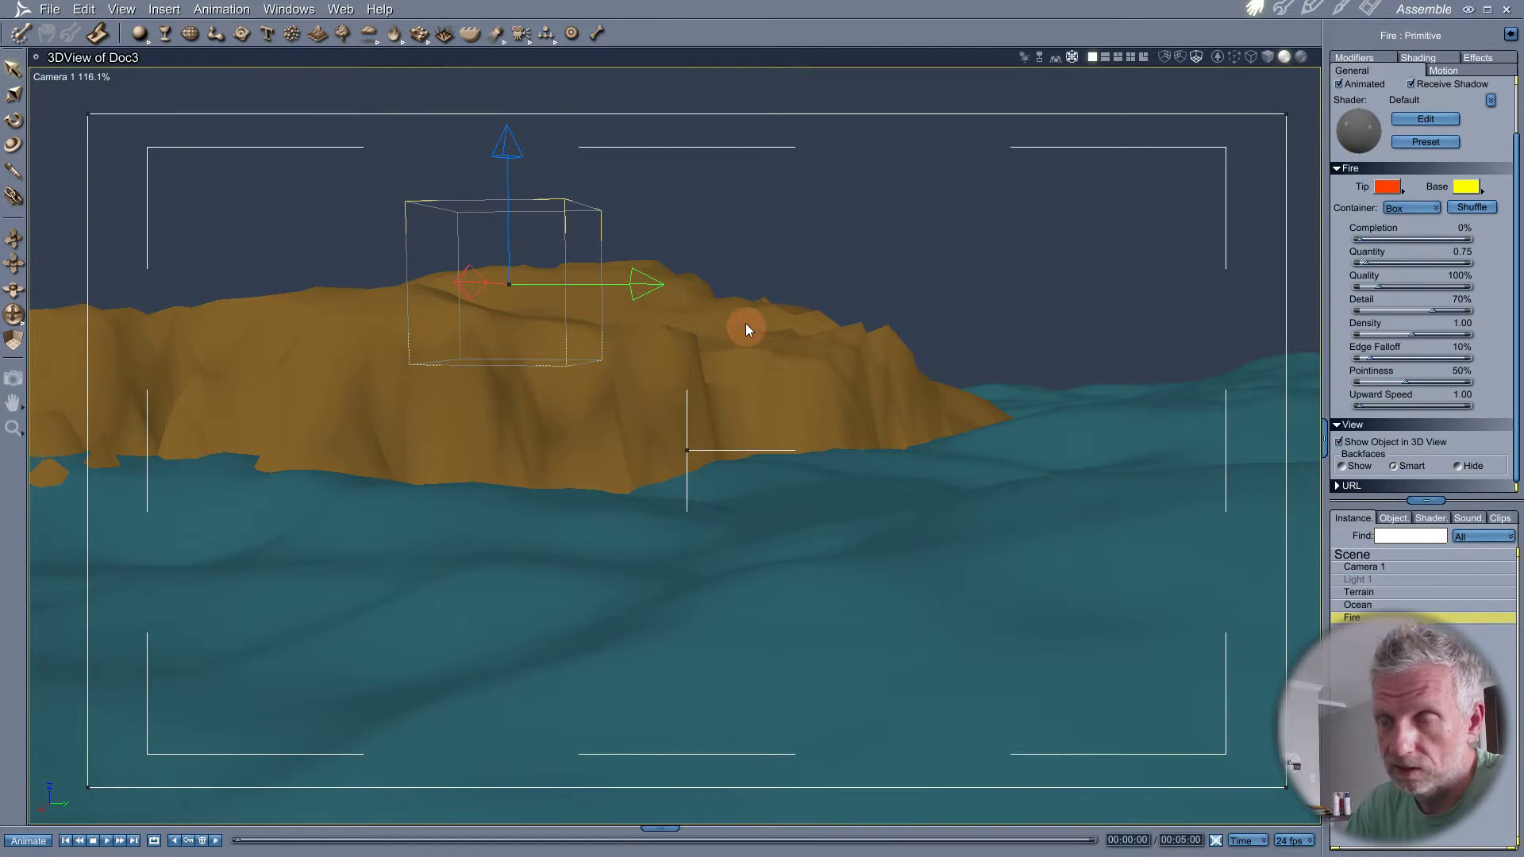
pyautogui.hotkey('ctrl', 'r')
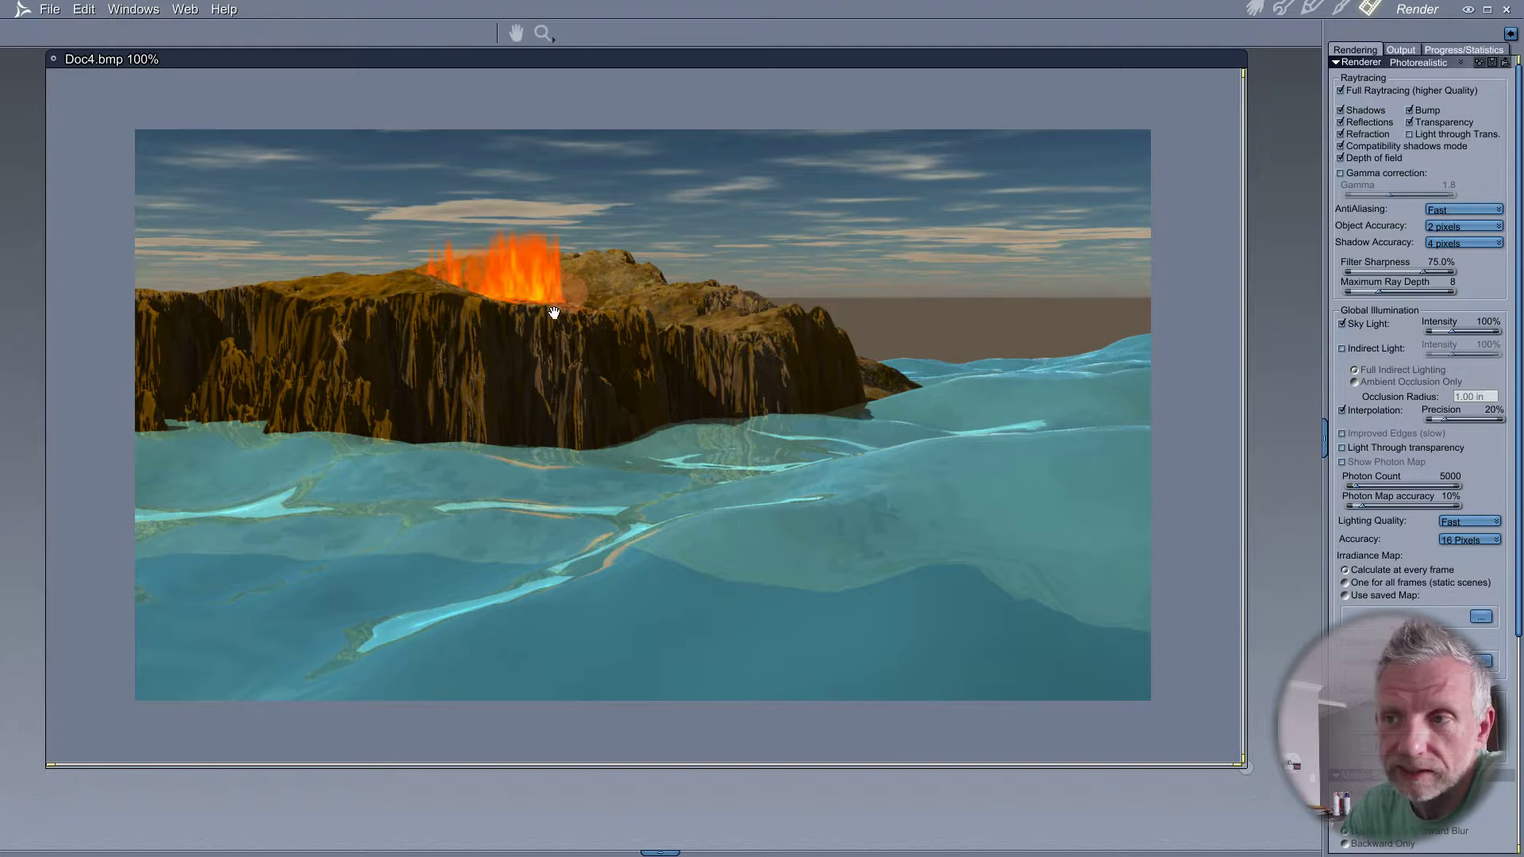
# - Magnify the rendered image to examine the flames along the plateau's edge, and zoom back out
pyautogui.click(542, 33)
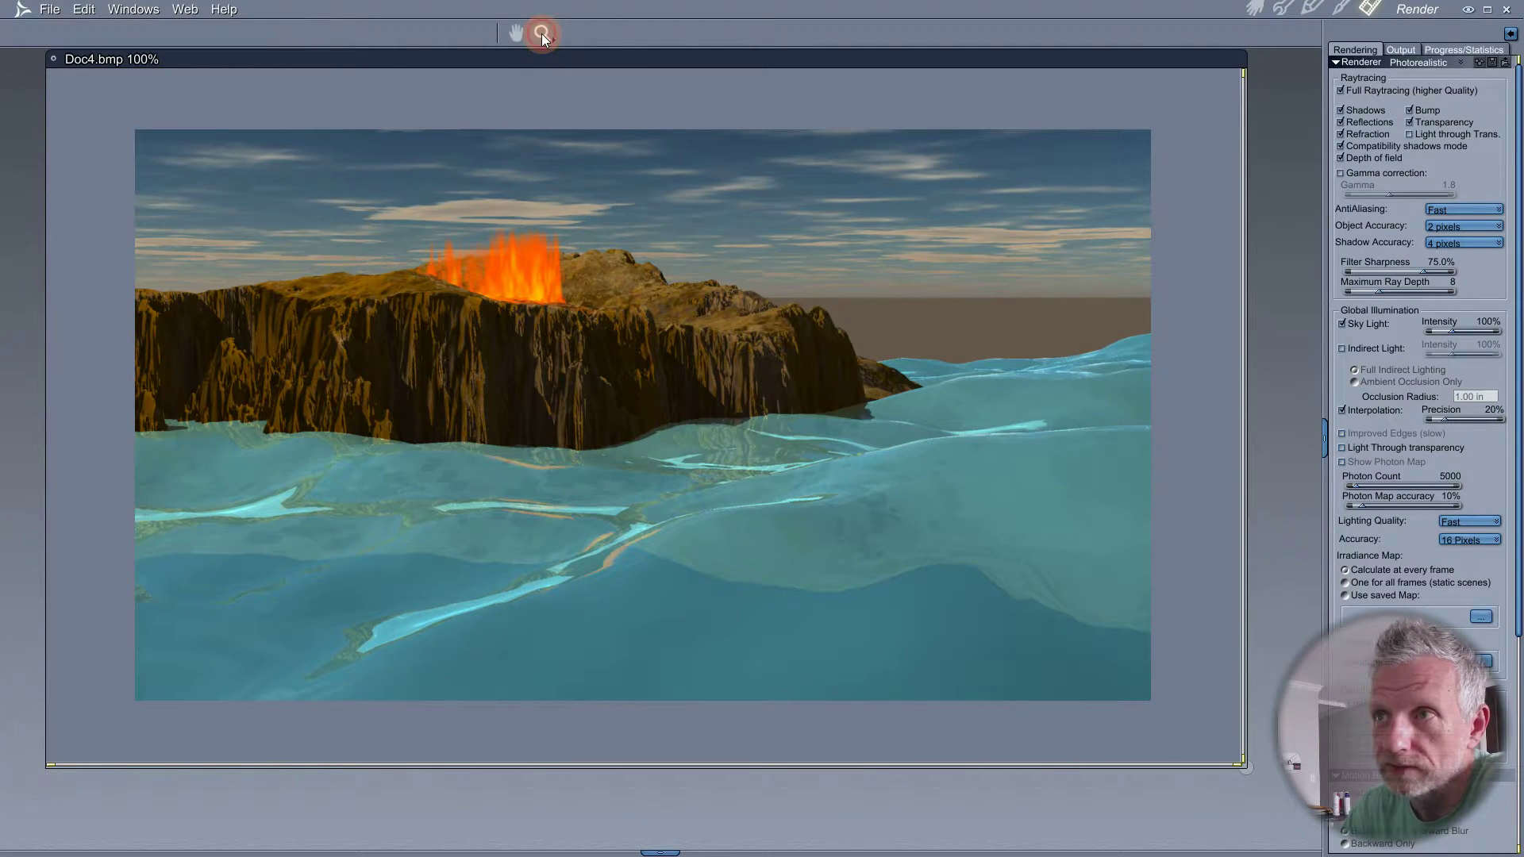
pyautogui.click(551, 36)
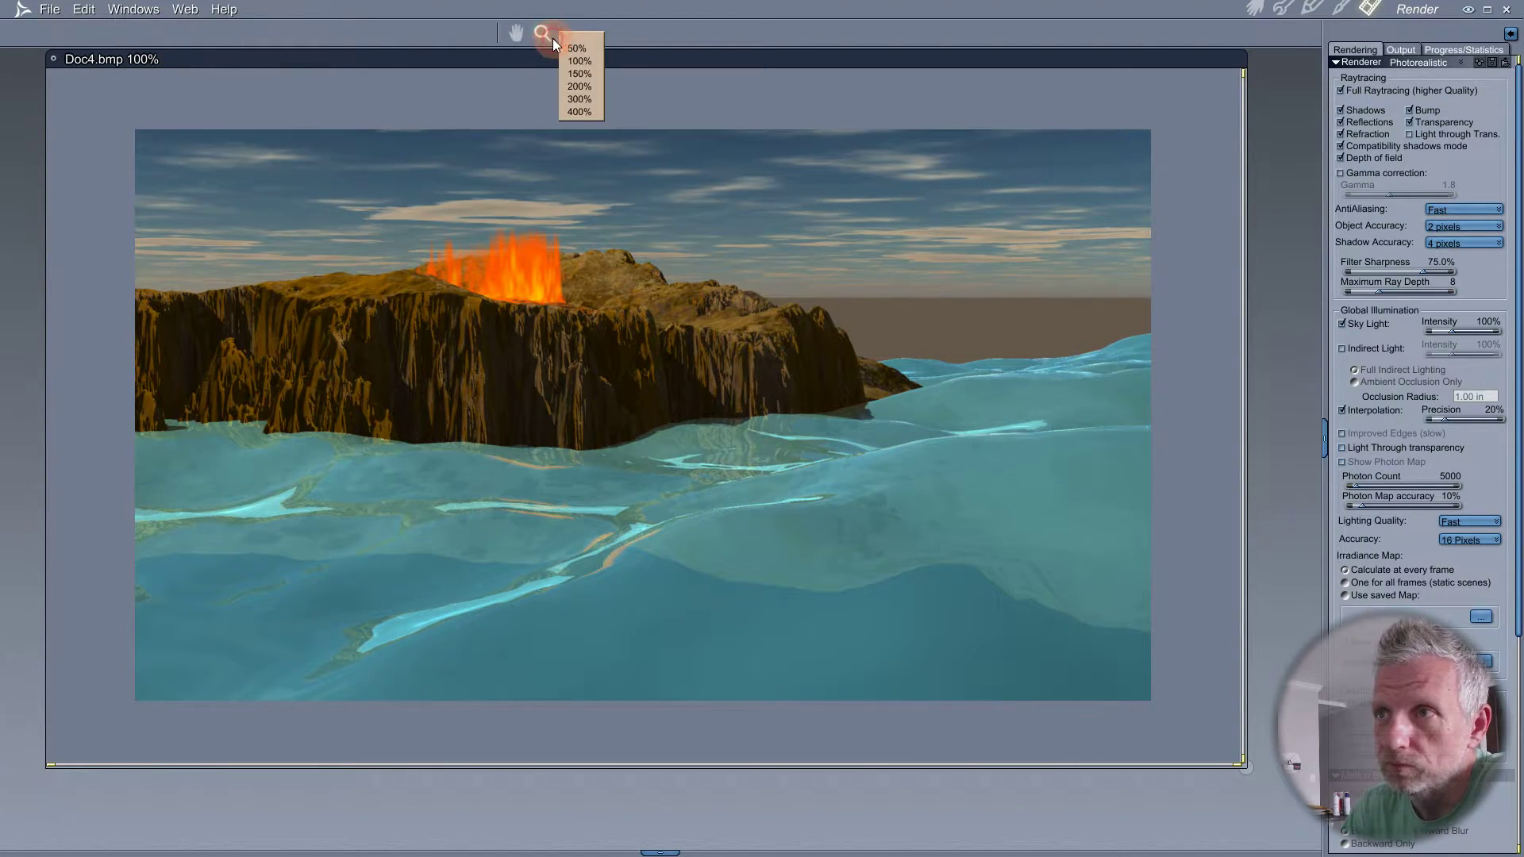
pyautogui.click(588, 86)
pyautogui.moveTo(432, 215); pyautogui.dragTo(456, 262)
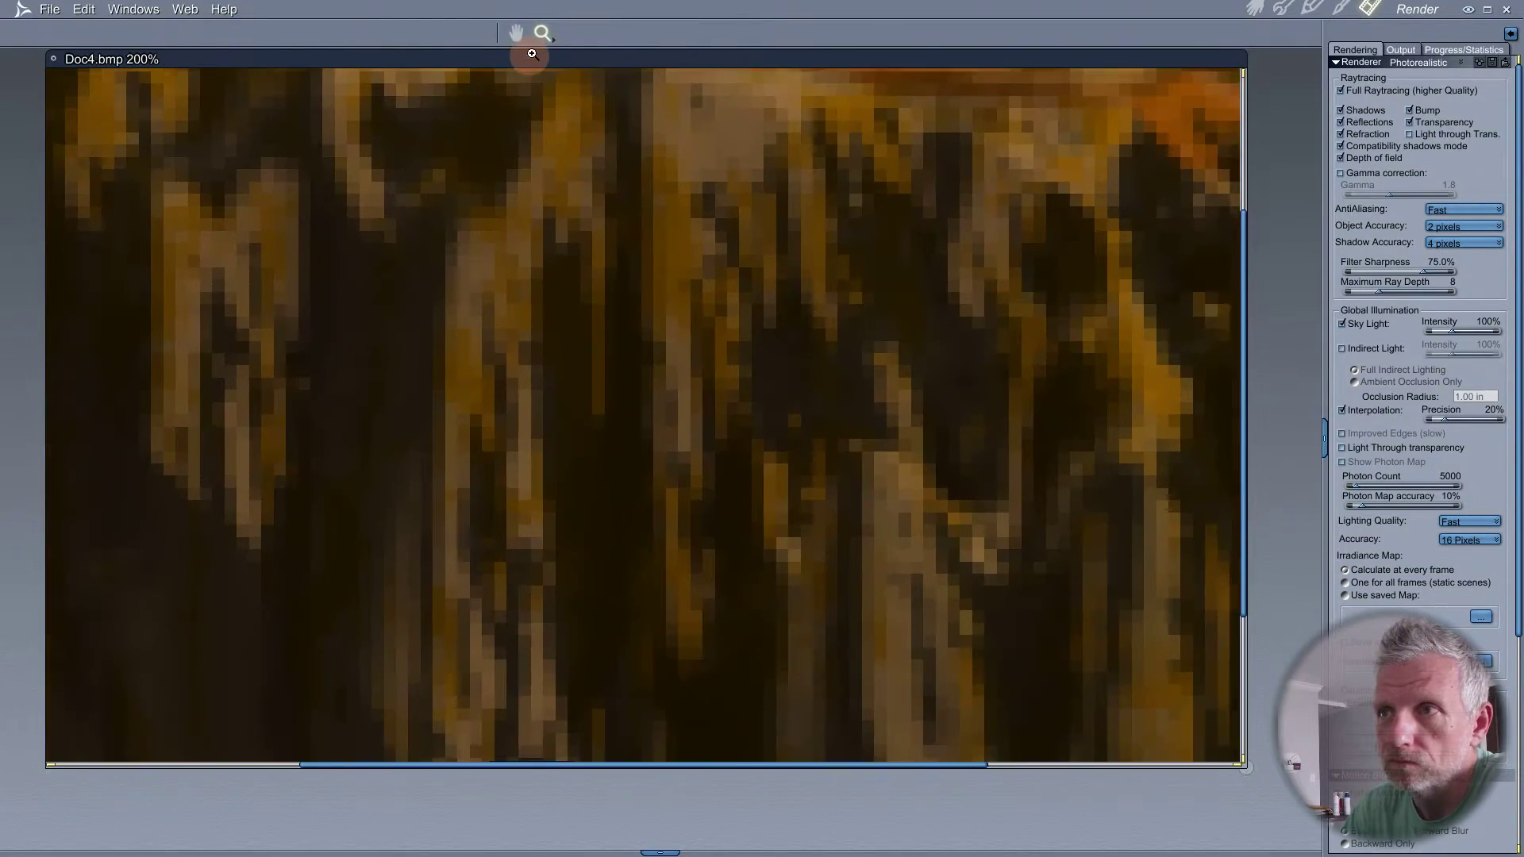
pyautogui.keyDown('alt'); pyautogui.click(489, 198); pyautogui.keyUp('alt')
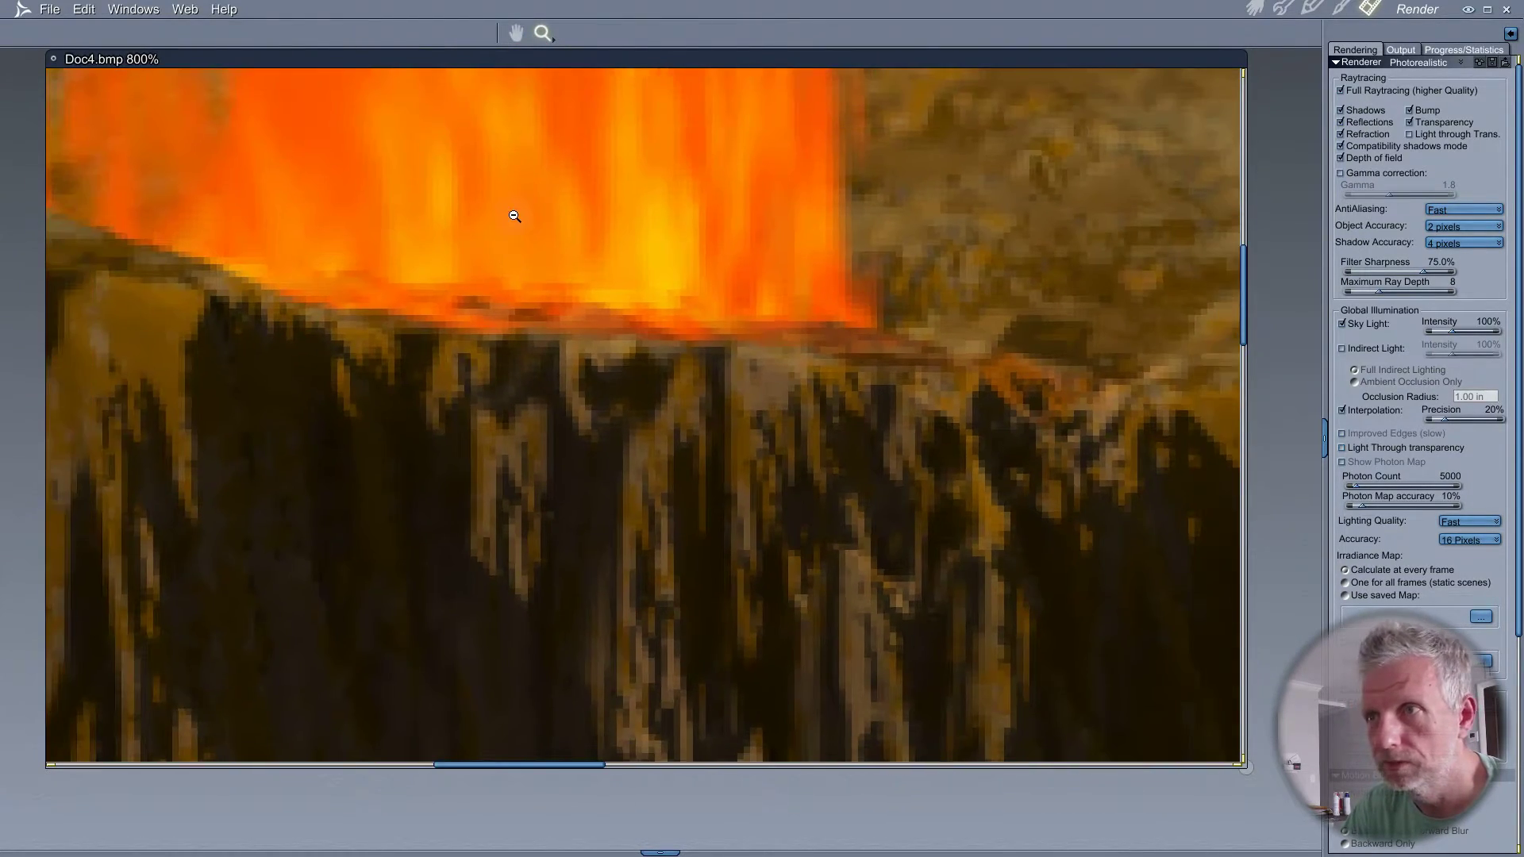
pyautogui.keyDown('alt'); pyautogui.click(514, 216); pyautogui.keyUp('alt')
pyautogui.click(515, 32)
pyautogui.moveTo(551, 307); pyautogui.dragTo(633, 420)
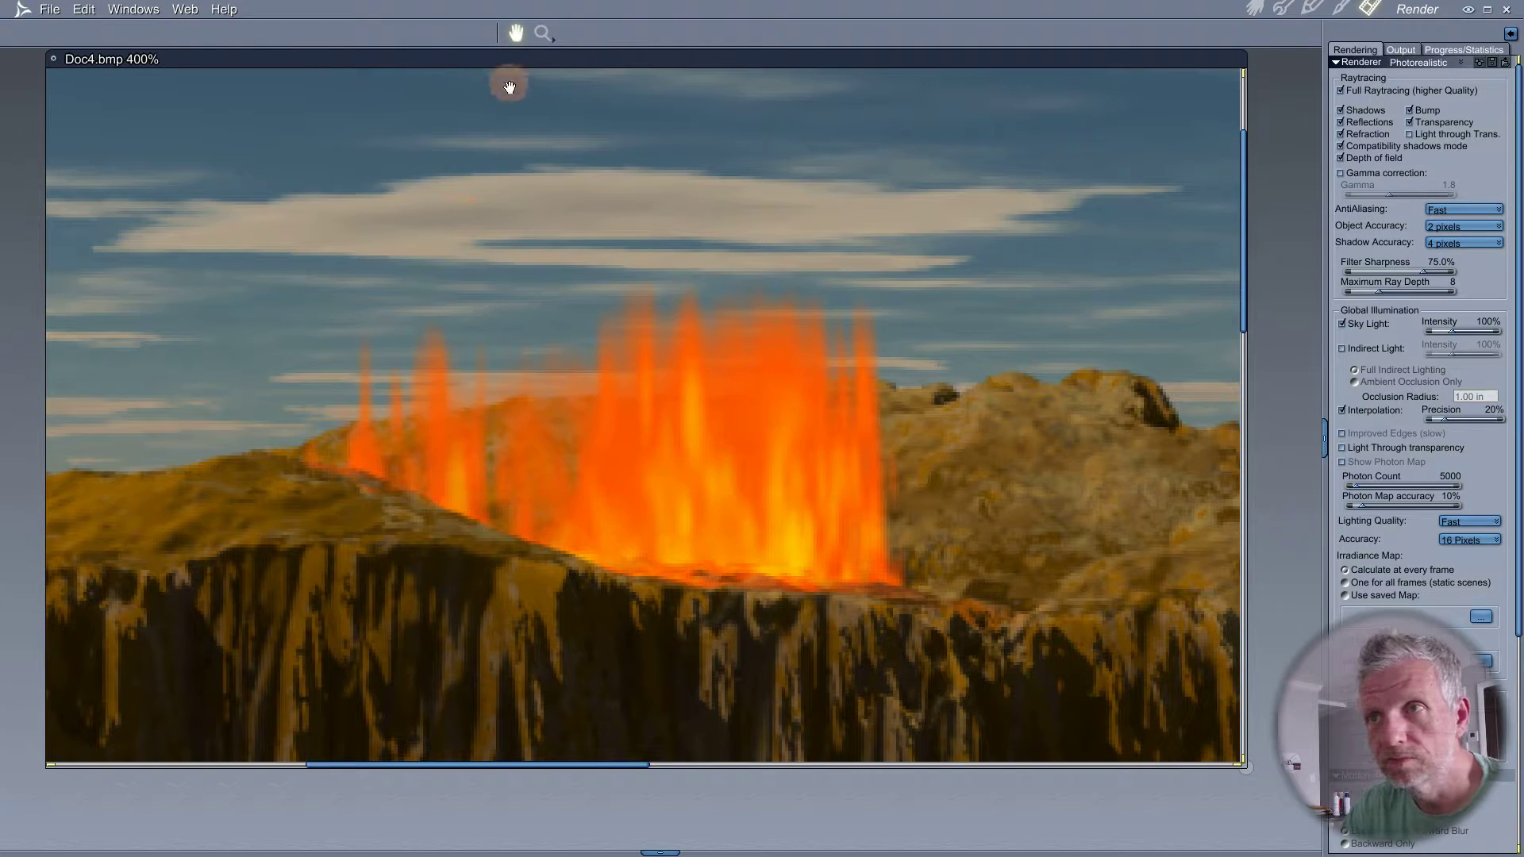
pyautogui.click(543, 33)
pyautogui.keyDown('alt'); pyautogui.click(570, 274); pyautogui.keyUp('alt')
pyautogui.keyDown('alt'); pyautogui.click(585, 339); pyautogui.keyUp('alt')
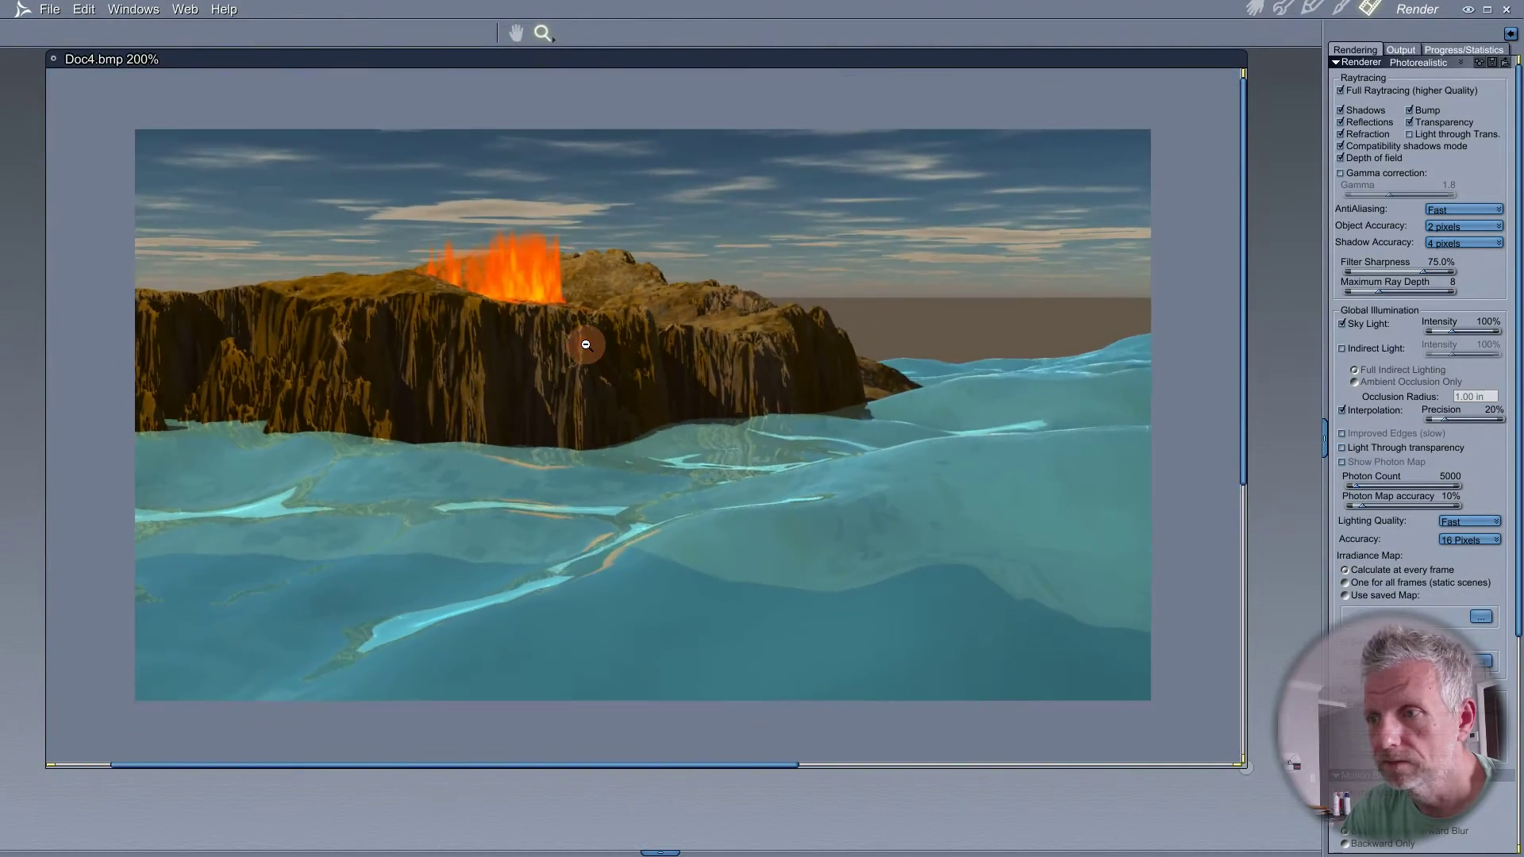
# - Return to the scene, scale the fire vertically to about twice its height, and check it in the Director's Camera
pyautogui.click(1255, 11)
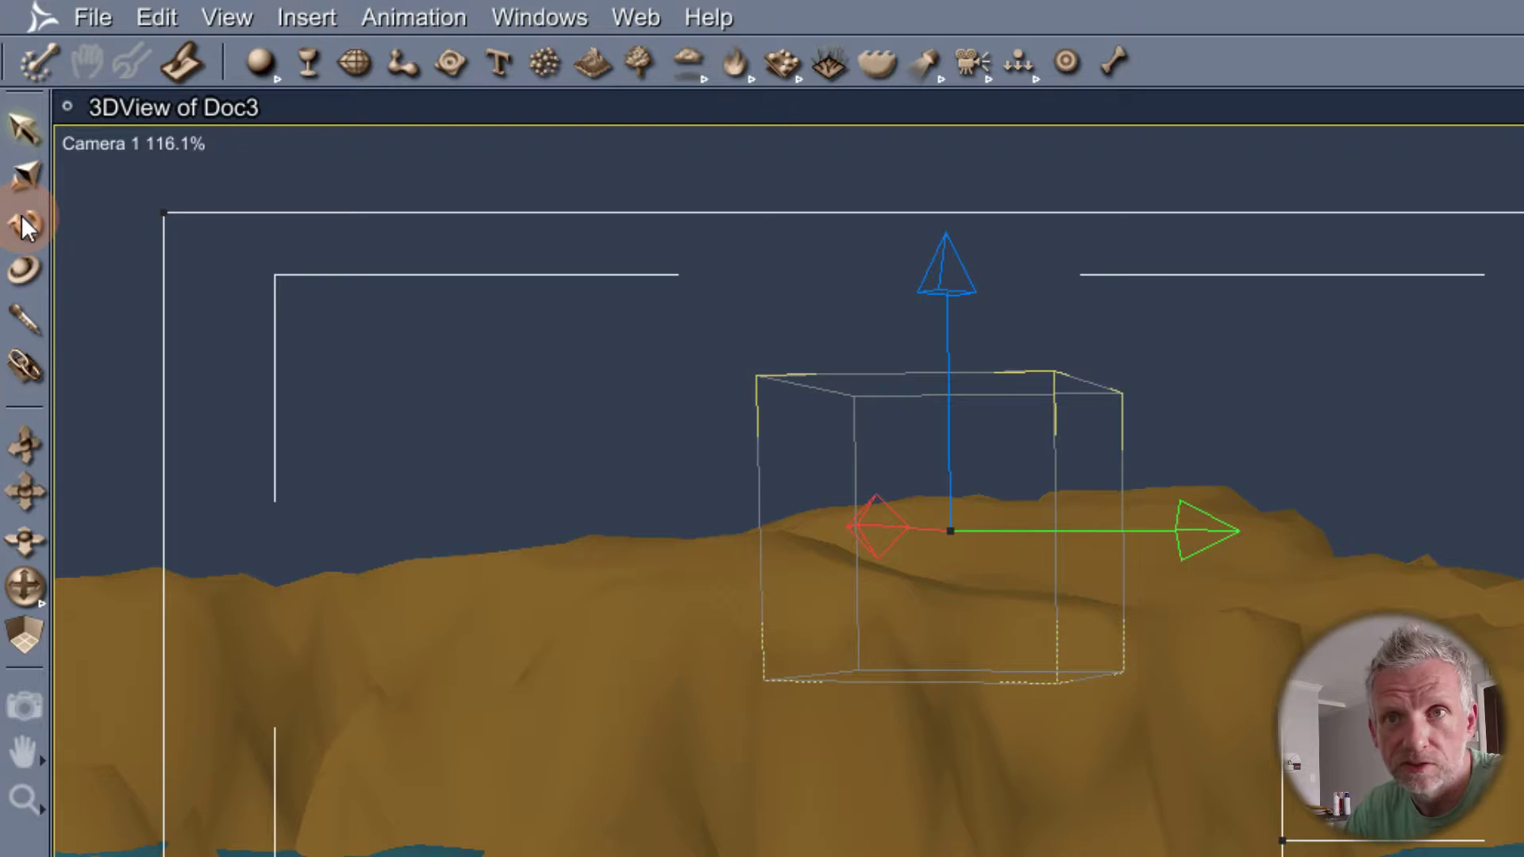
pyautogui.click(19, 267)
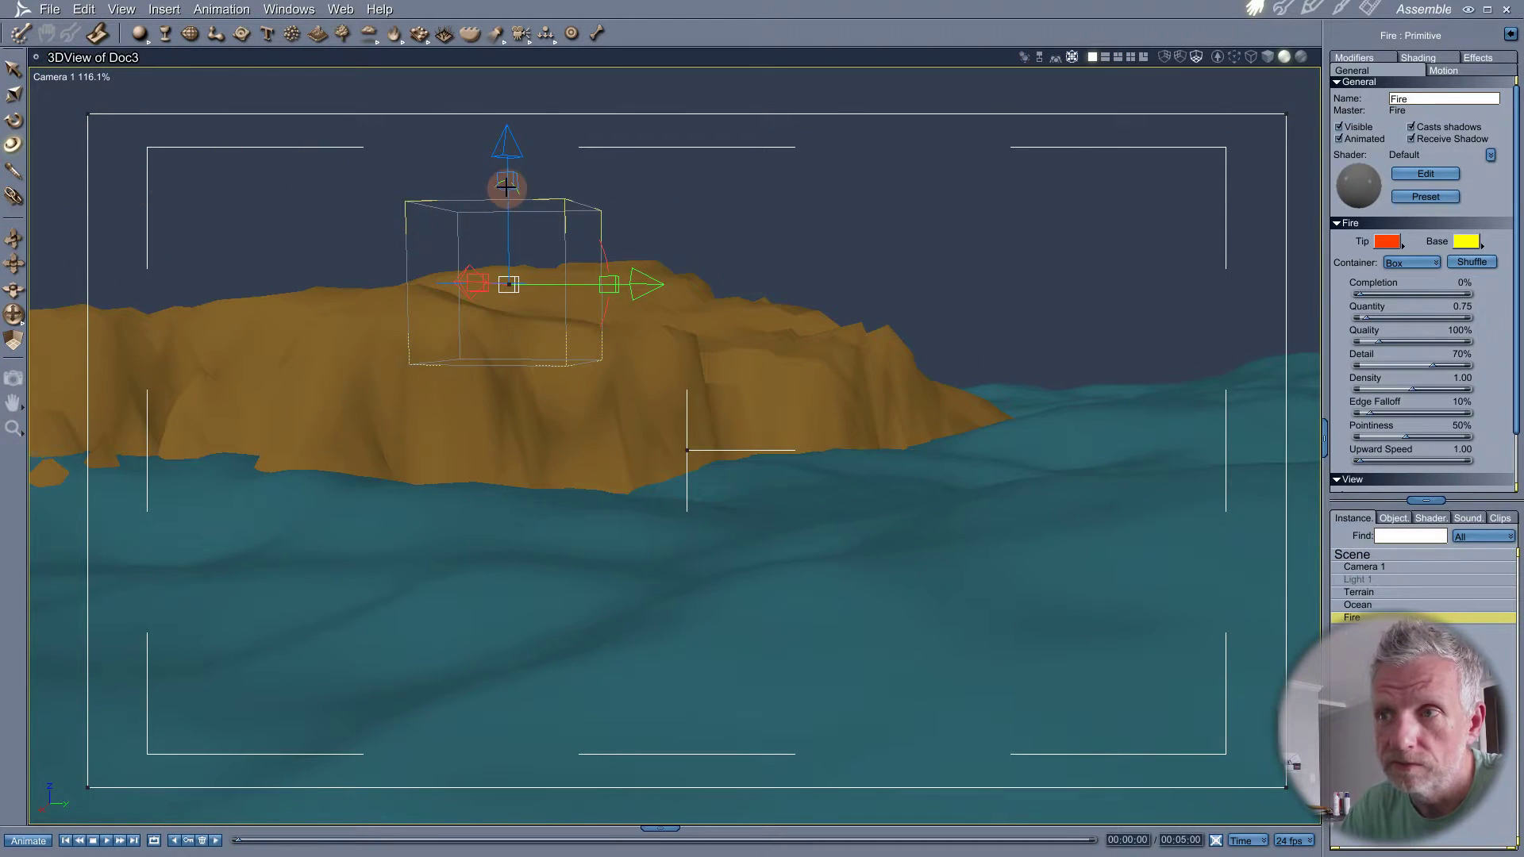
pyautogui.moveTo(507, 185); pyautogui.dragTo(504, 80)
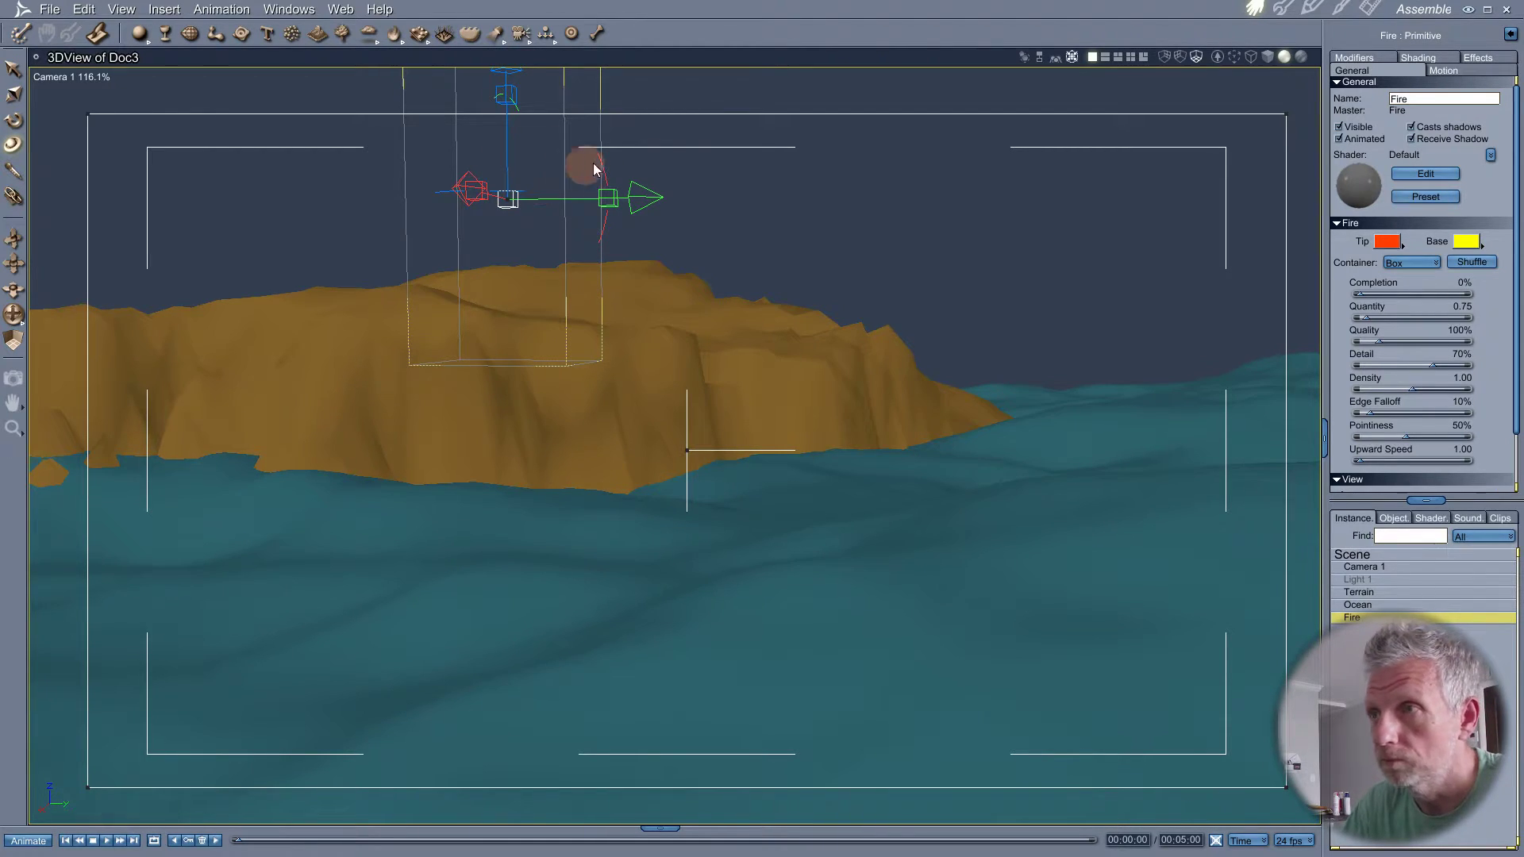
pyautogui.click(73, 89)
pyautogui.click(69, 81)
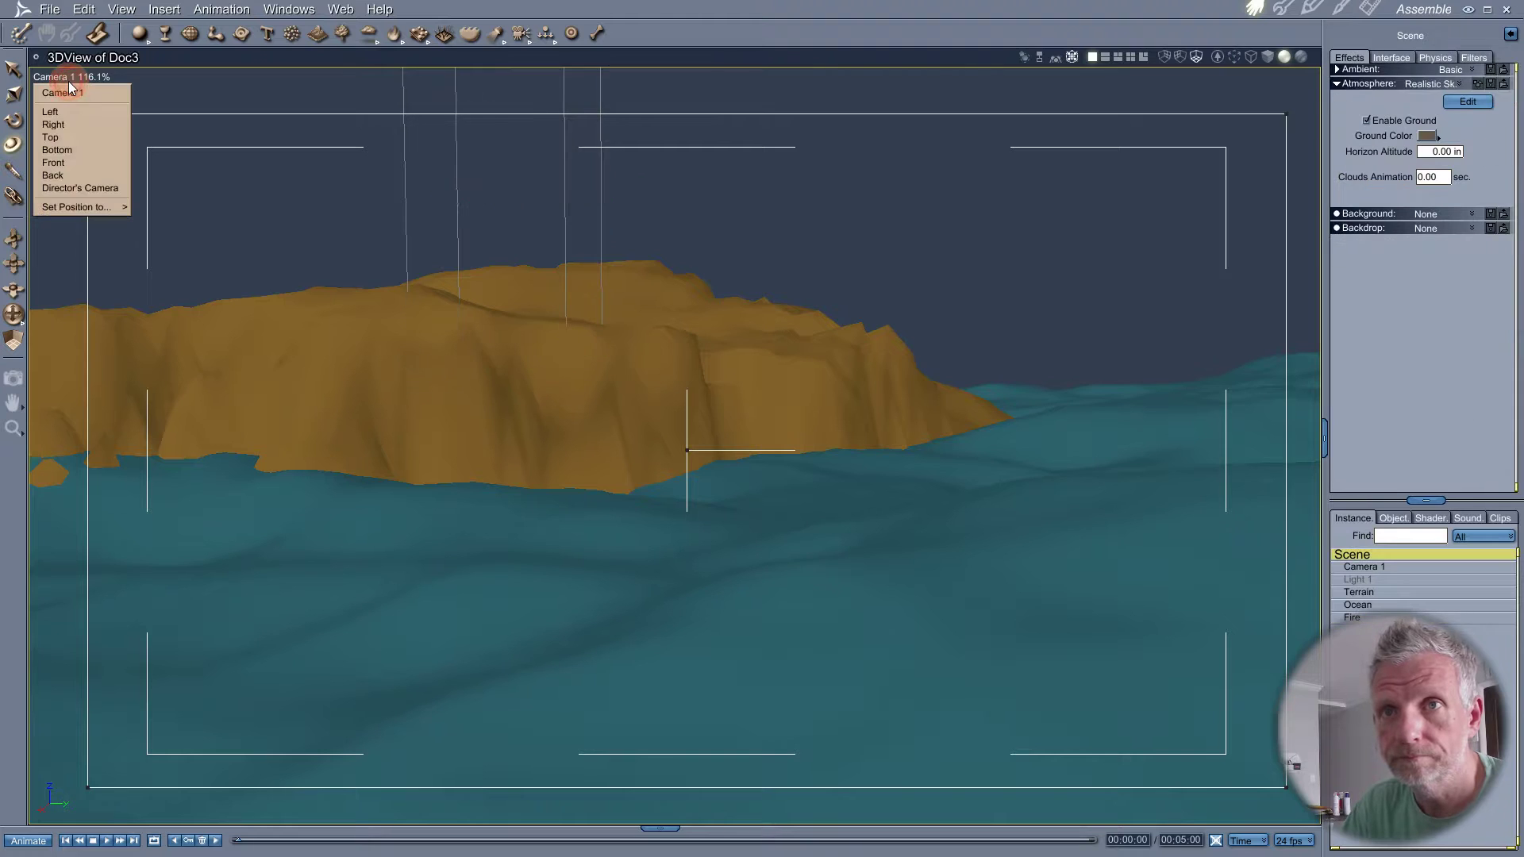
pyautogui.click(87, 190)
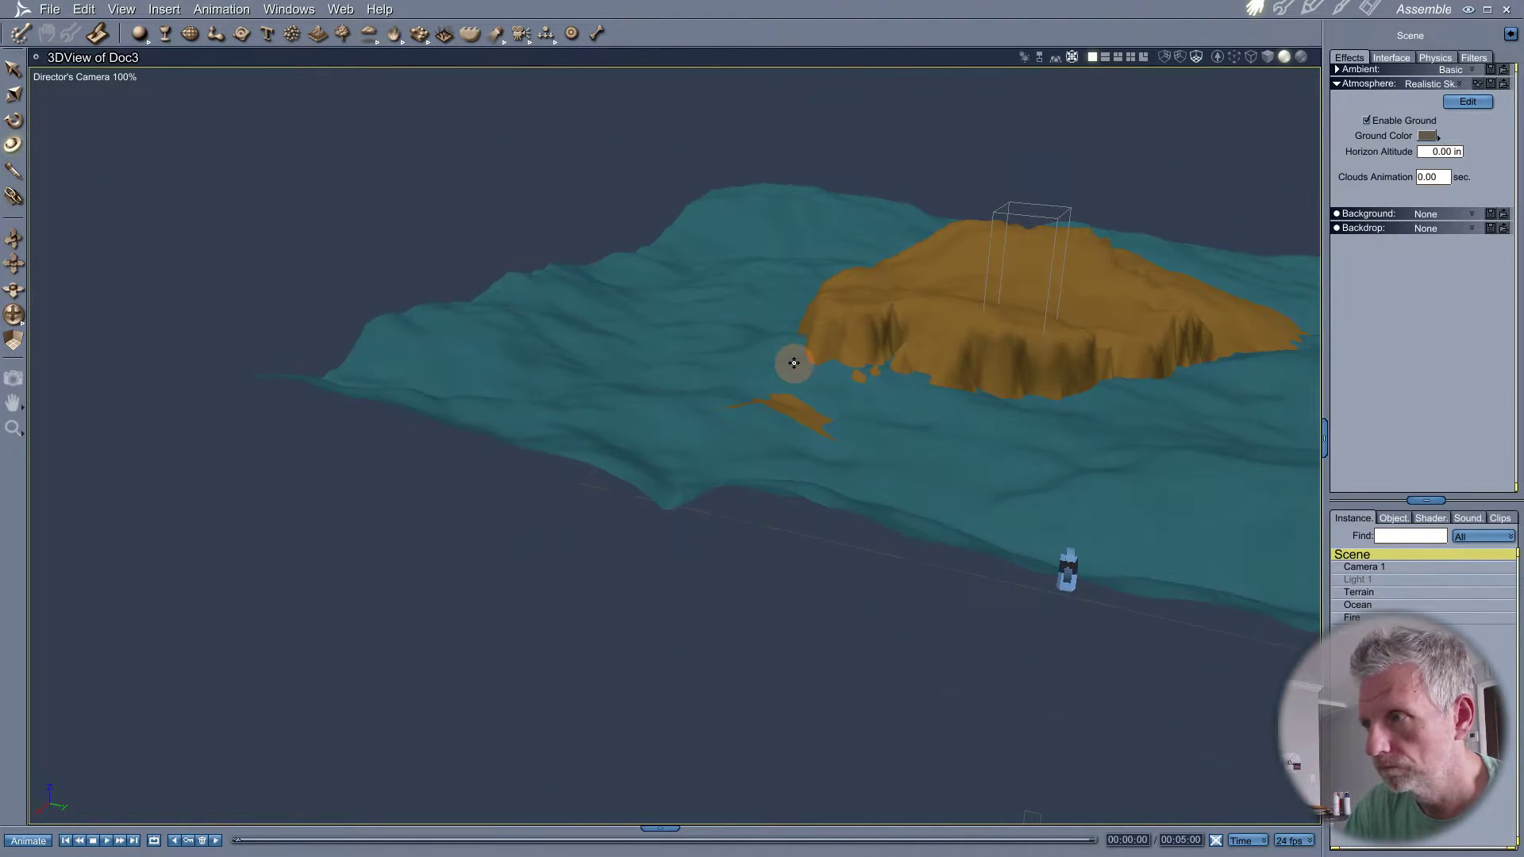
pyautogui.click(1042, 263)
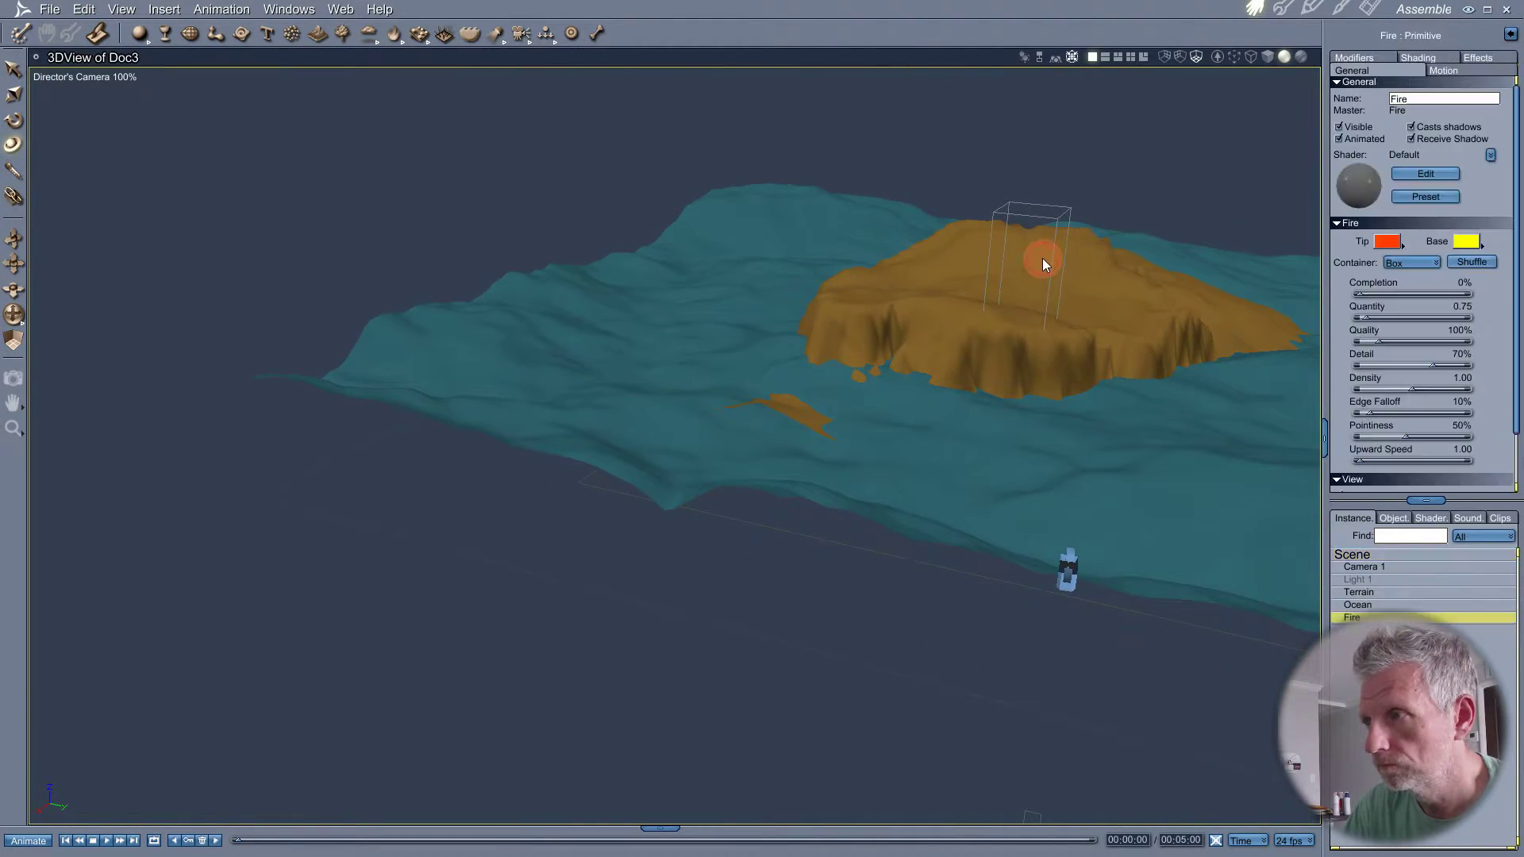
pyautogui.moveTo(1043, 138)
pyautogui.mouseDown()
pyautogui.moveTo(1045, 116)
pyautogui.moveTo(1043, 138)
pyautogui.mouseUp()
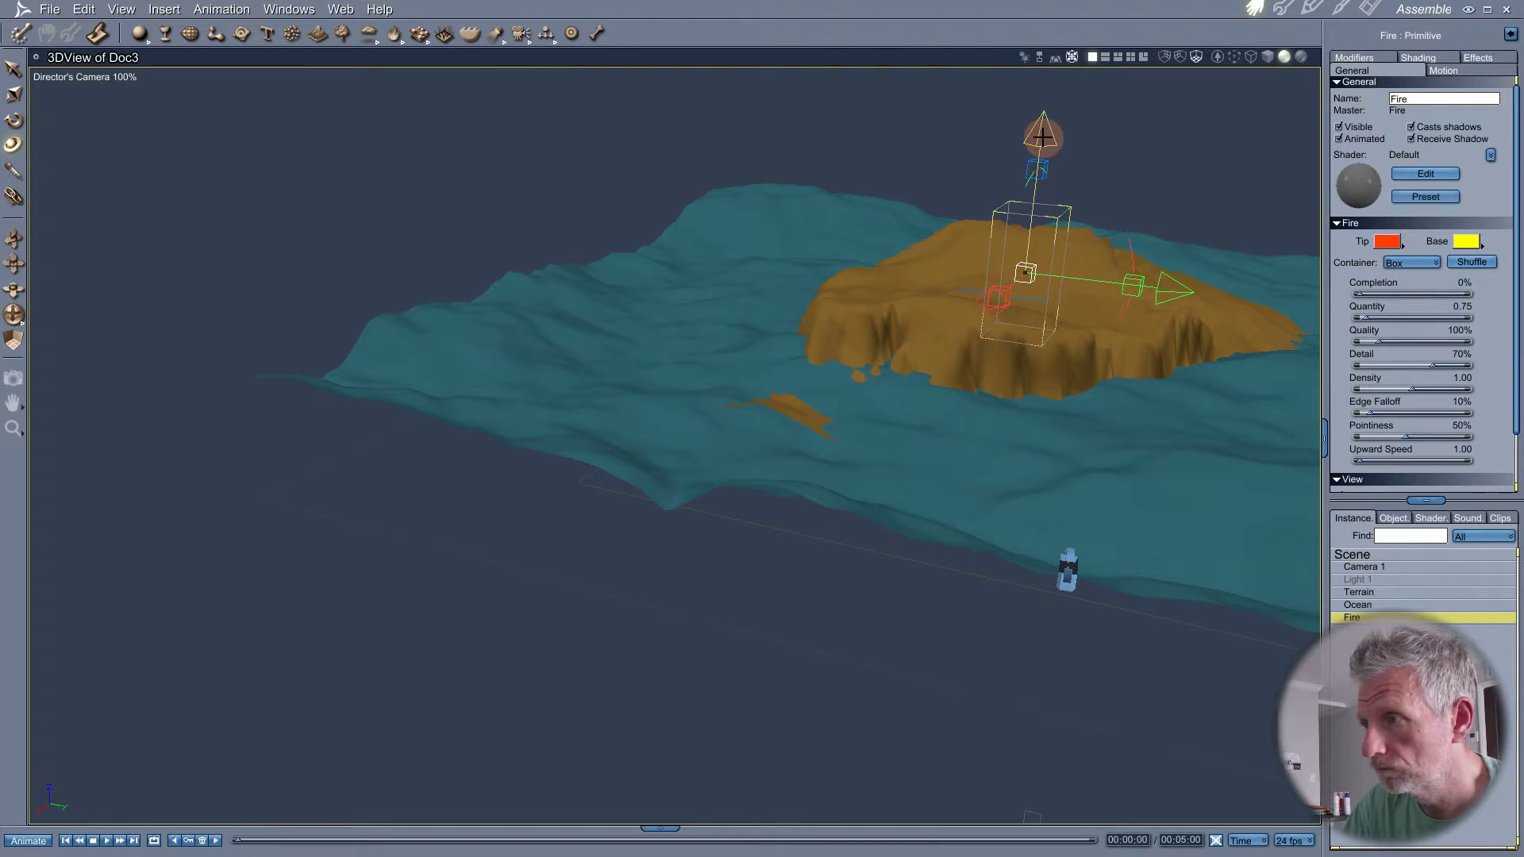
# - Switch back to Camera 1 and render the scene with the taller fire
pyautogui.click(89, 76)
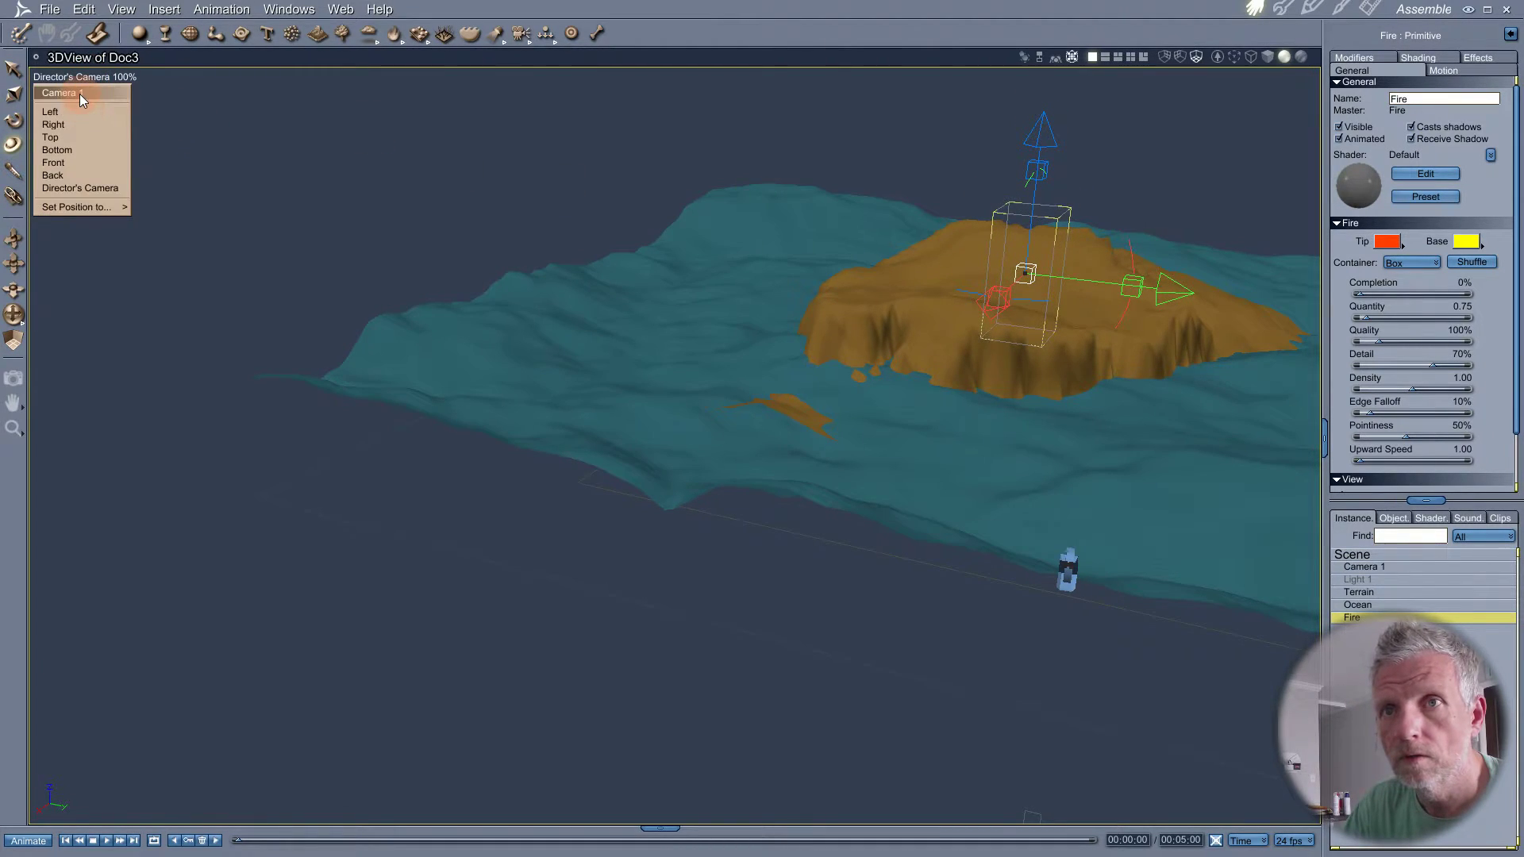
pyautogui.click(79, 94)
pyautogui.hotkey('ctrl', 'r')
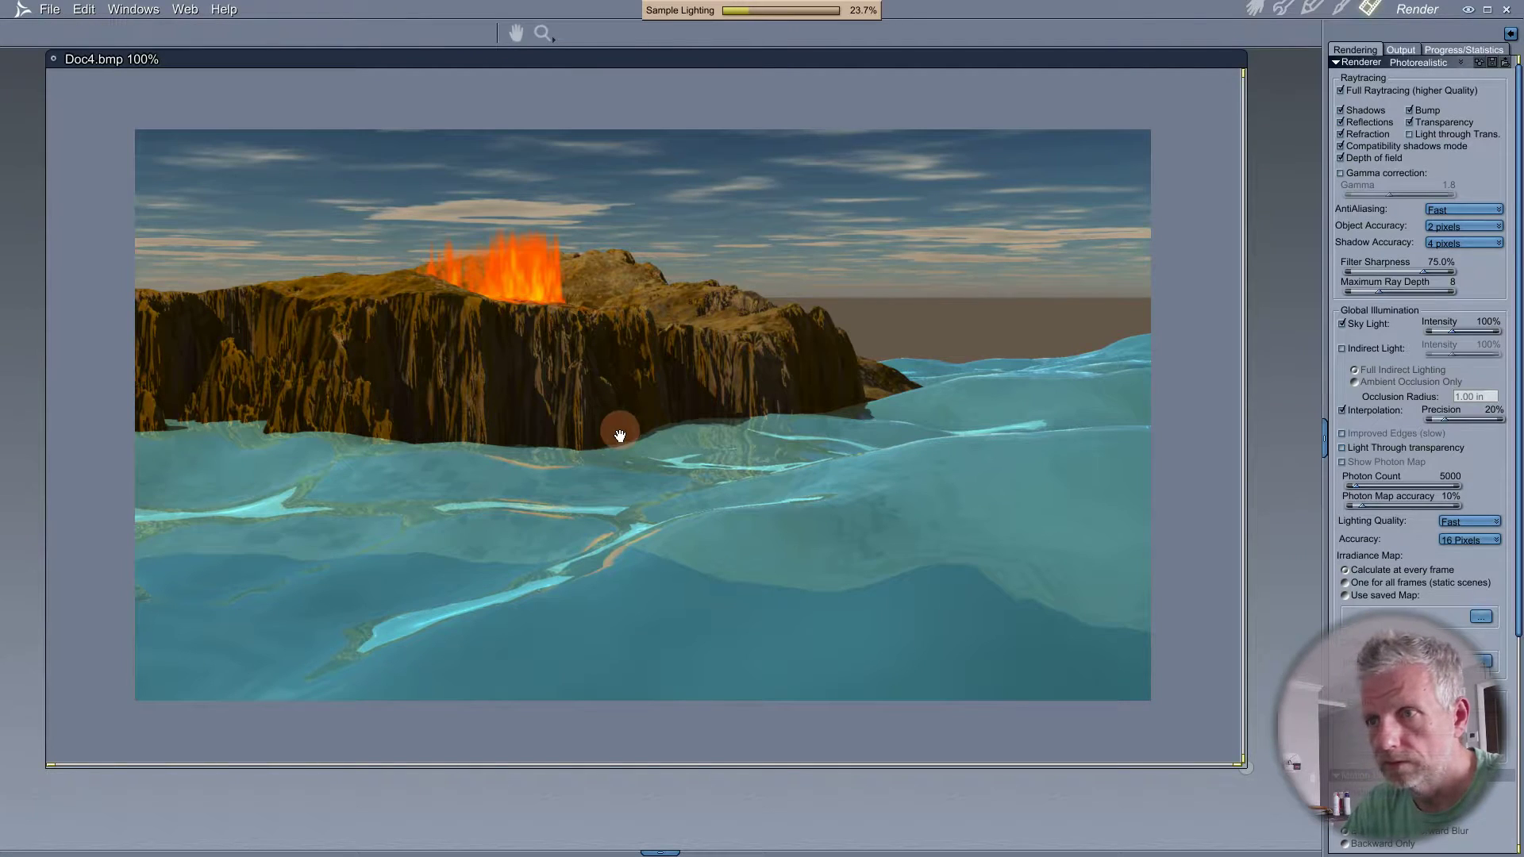
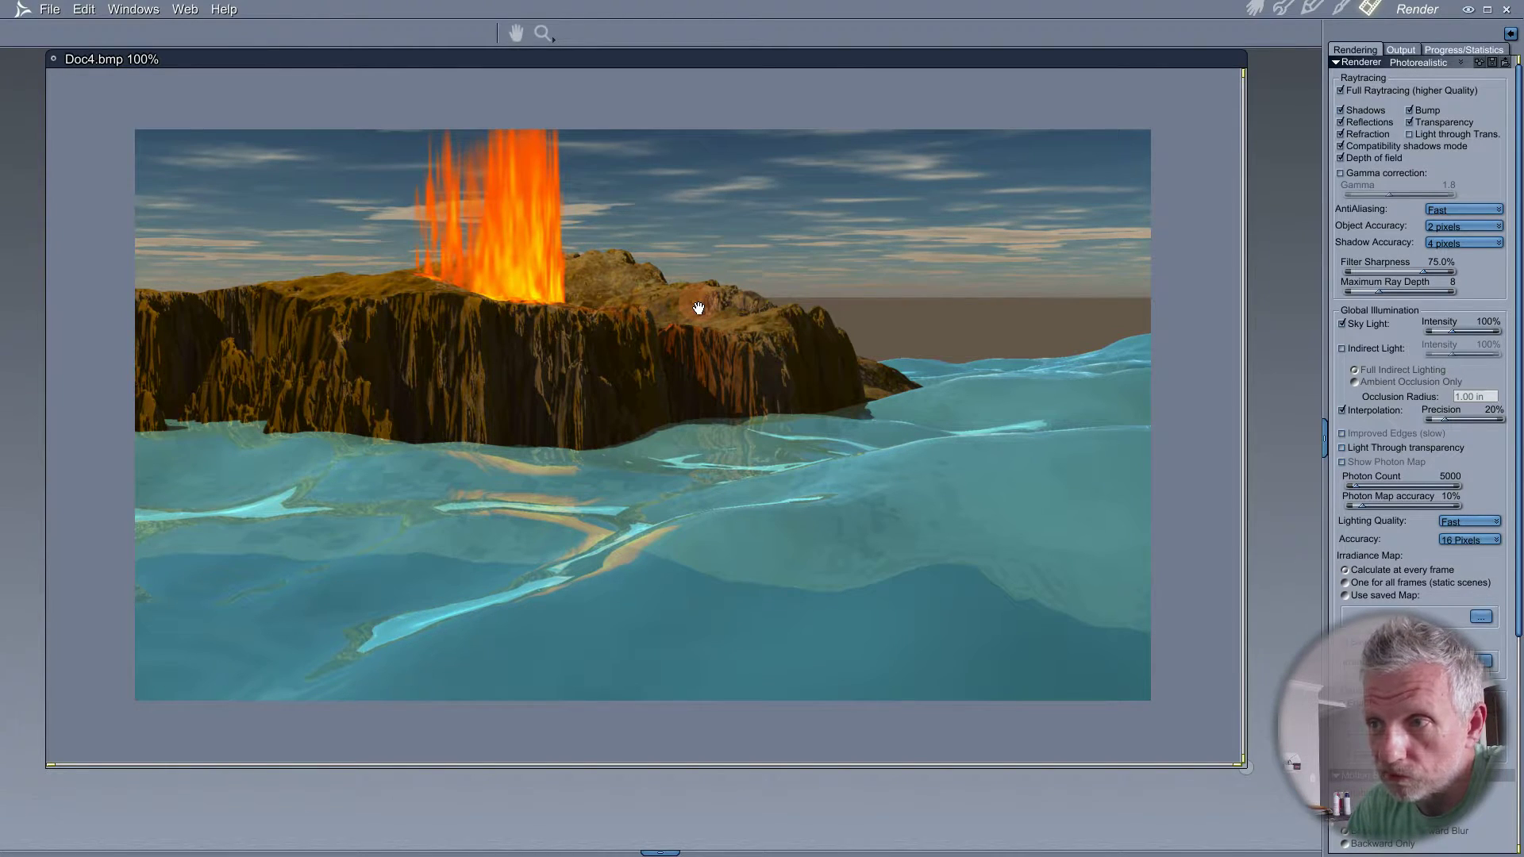
# - Return to the scene, insert a Fog object, raise it to plateau level and shift it sideways away from the fire
pyautogui.click(1254, 11)
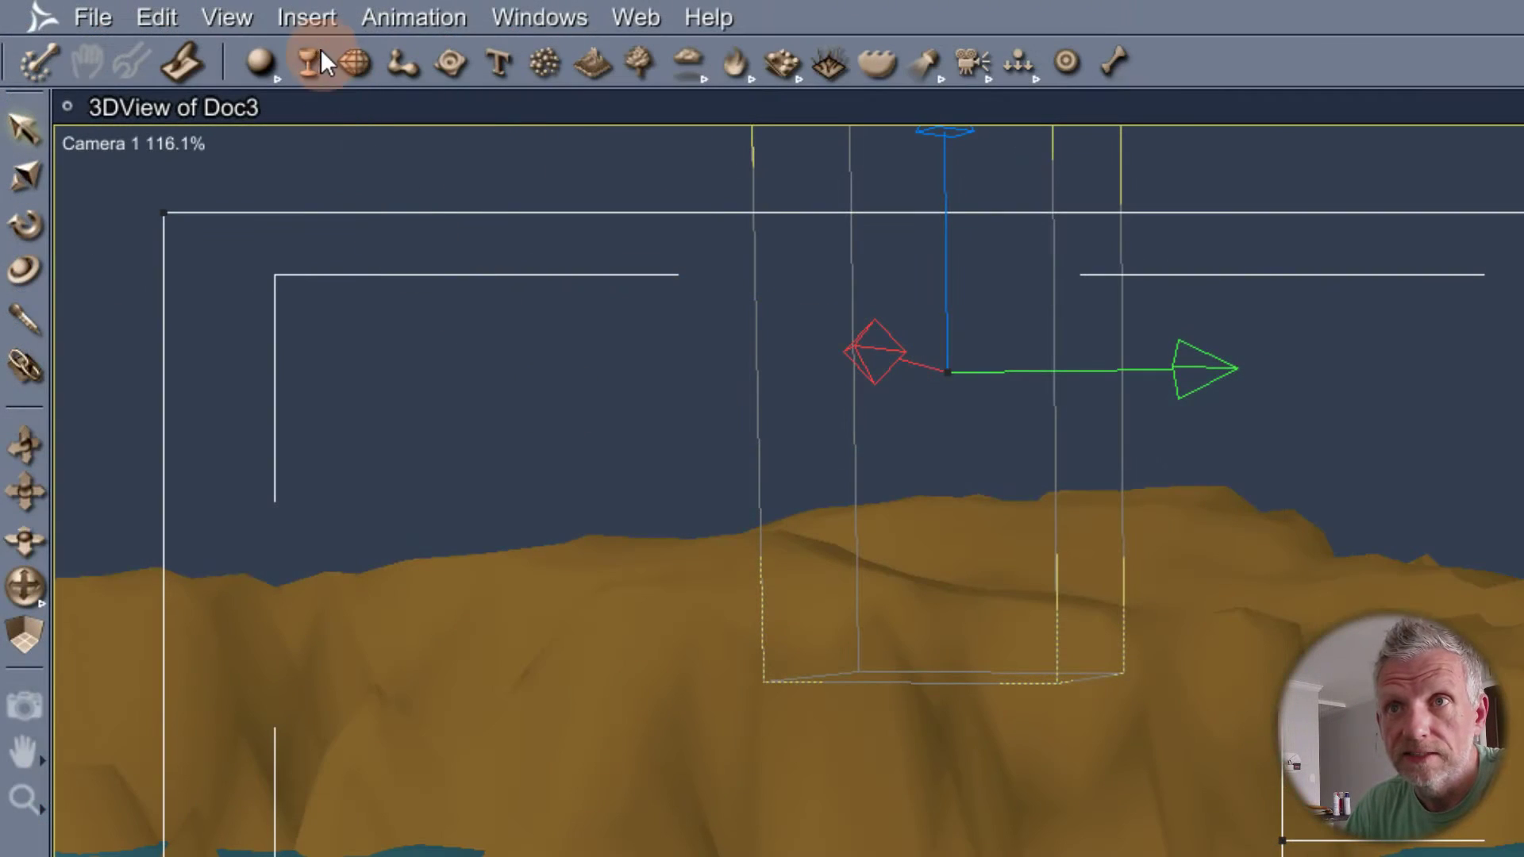
pyautogui.click(170, 10)
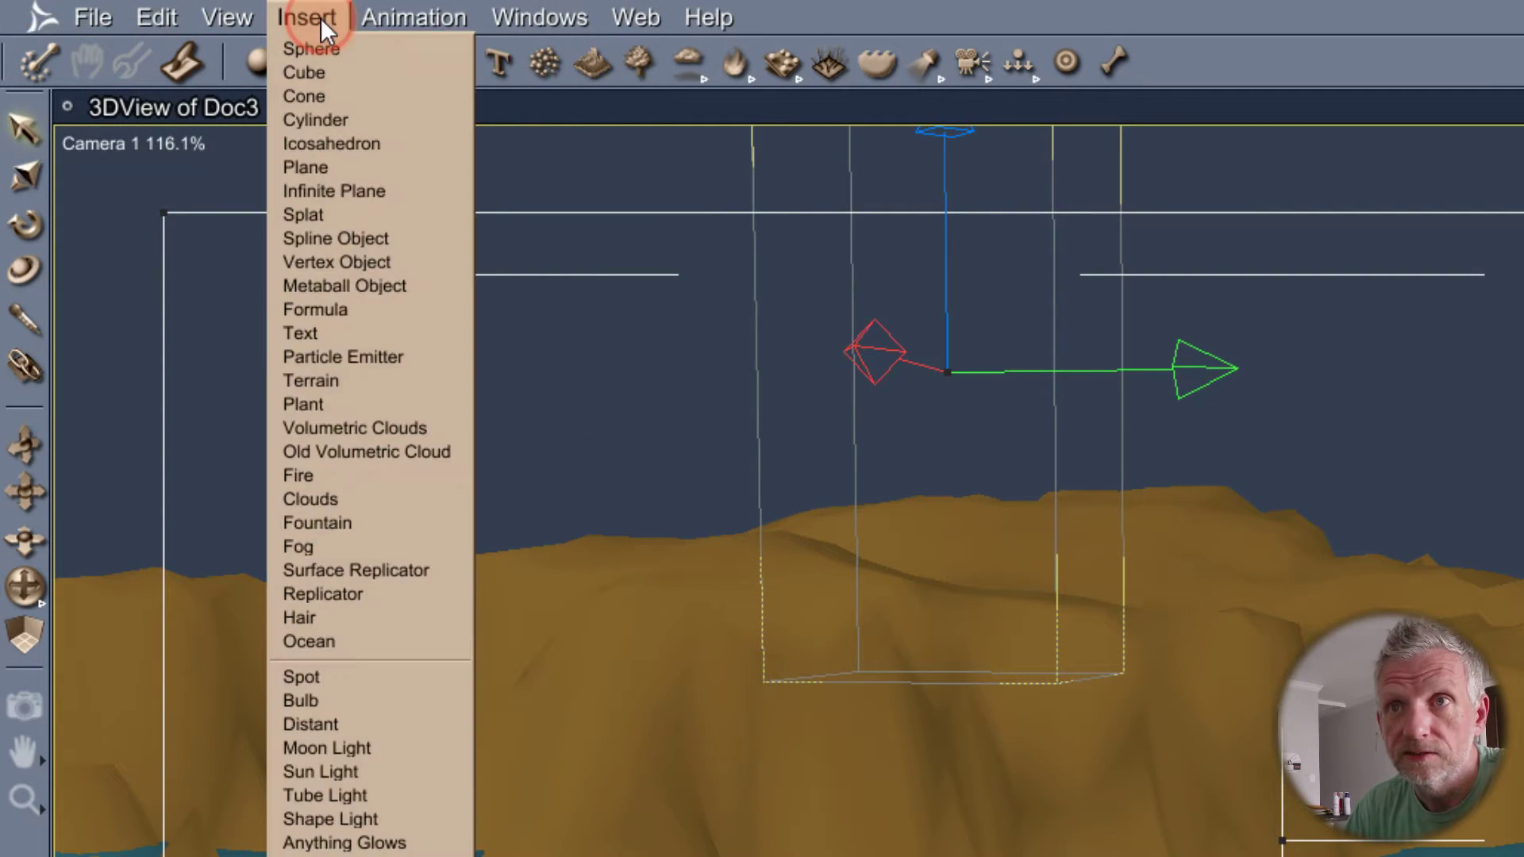
pyautogui.click(410, 547)
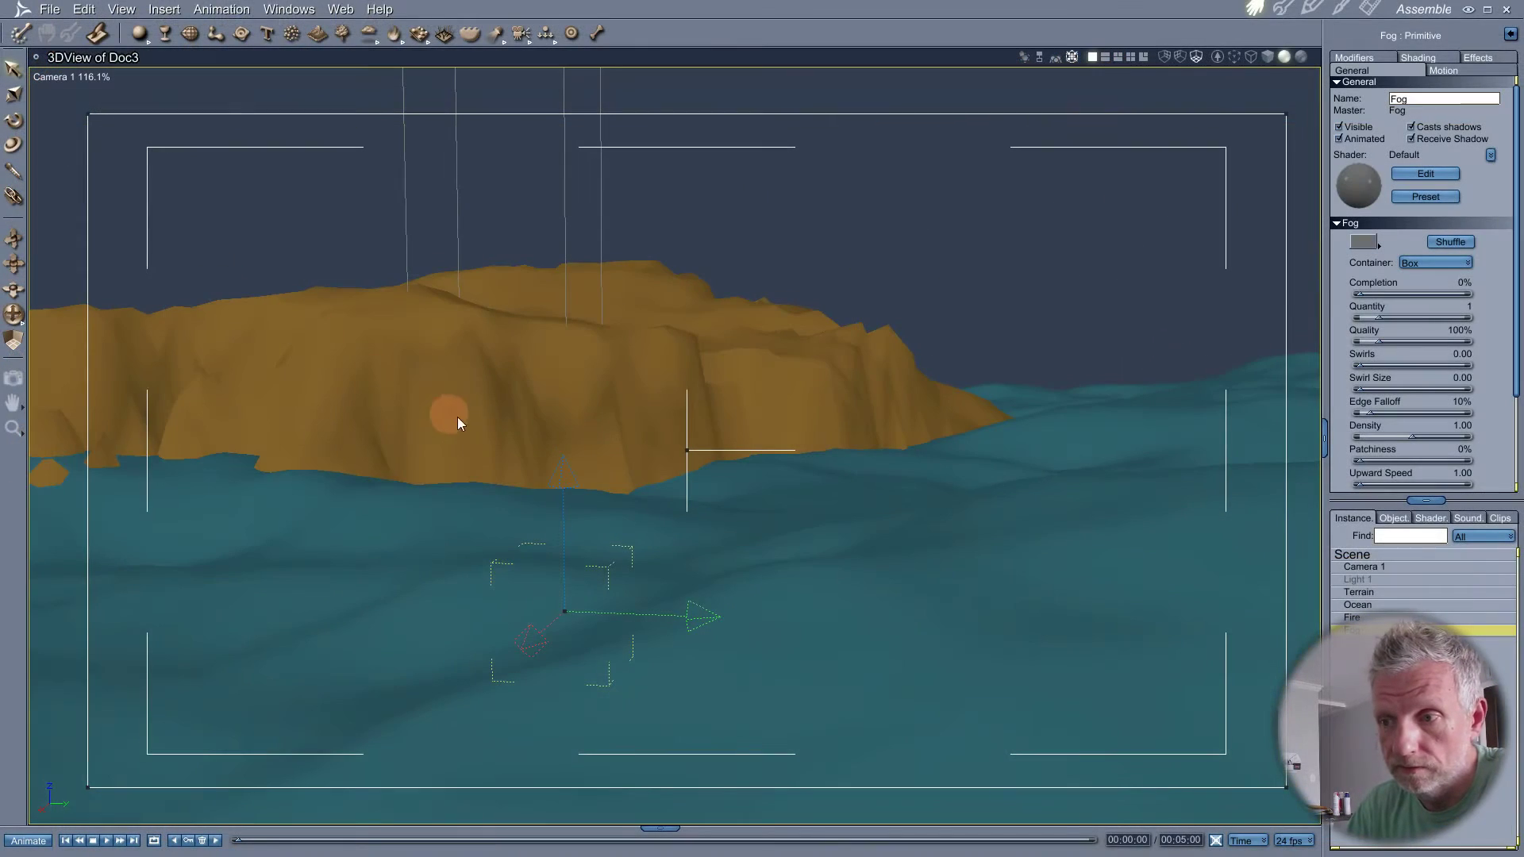
pyautogui.moveTo(562, 476); pyautogui.dragTo(613, 165)
pyautogui.moveTo(697, 274); pyautogui.dragTo(905, 308)
# - Switch to the Top view and move the fog toward the camera, beside the fire at the island's cliff edge
pyautogui.click(71, 78)
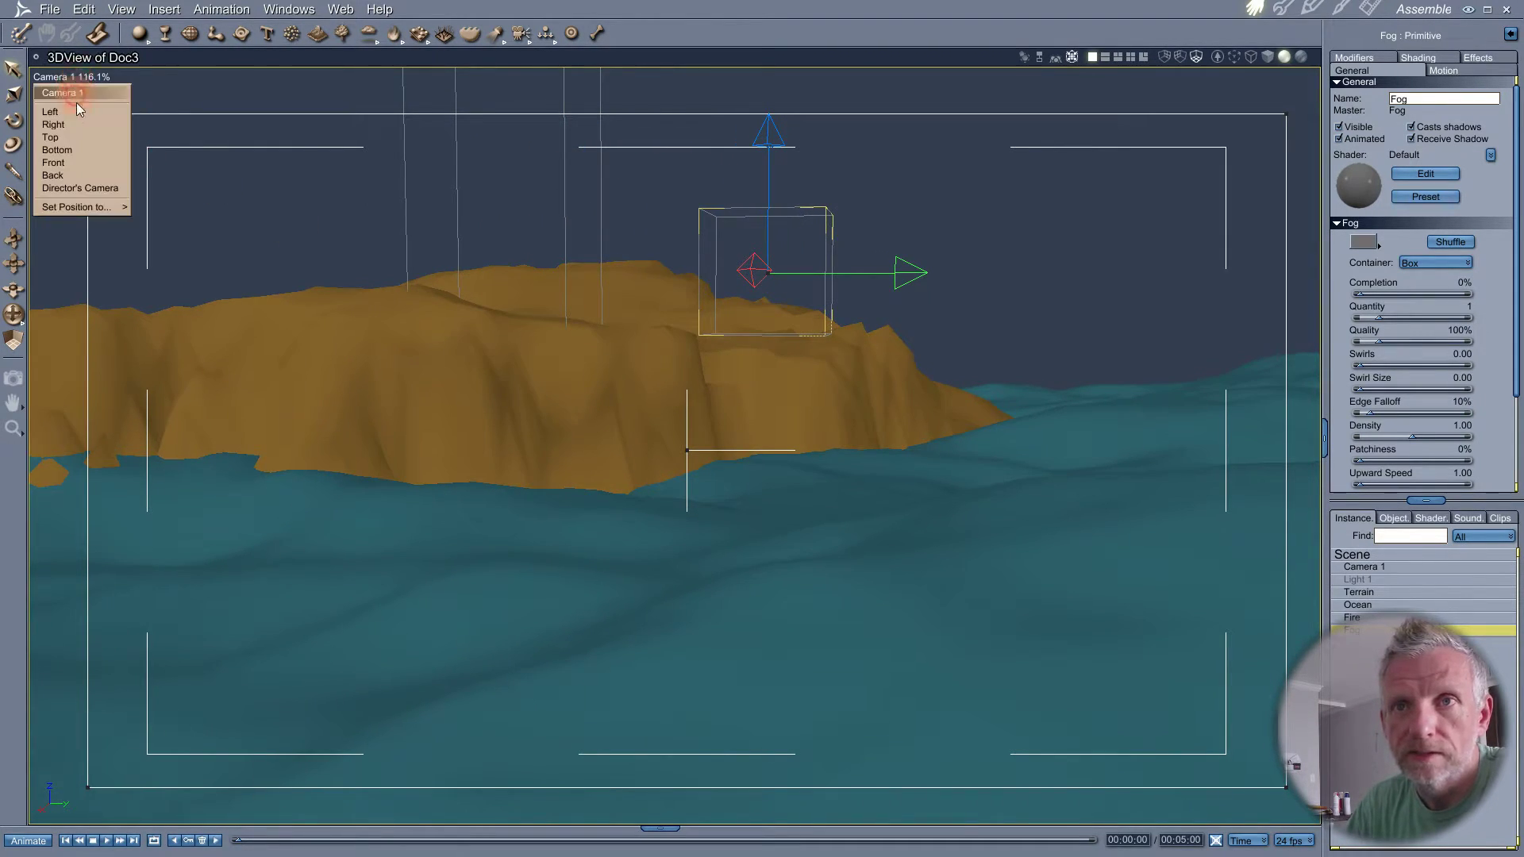
pyautogui.click(79, 138)
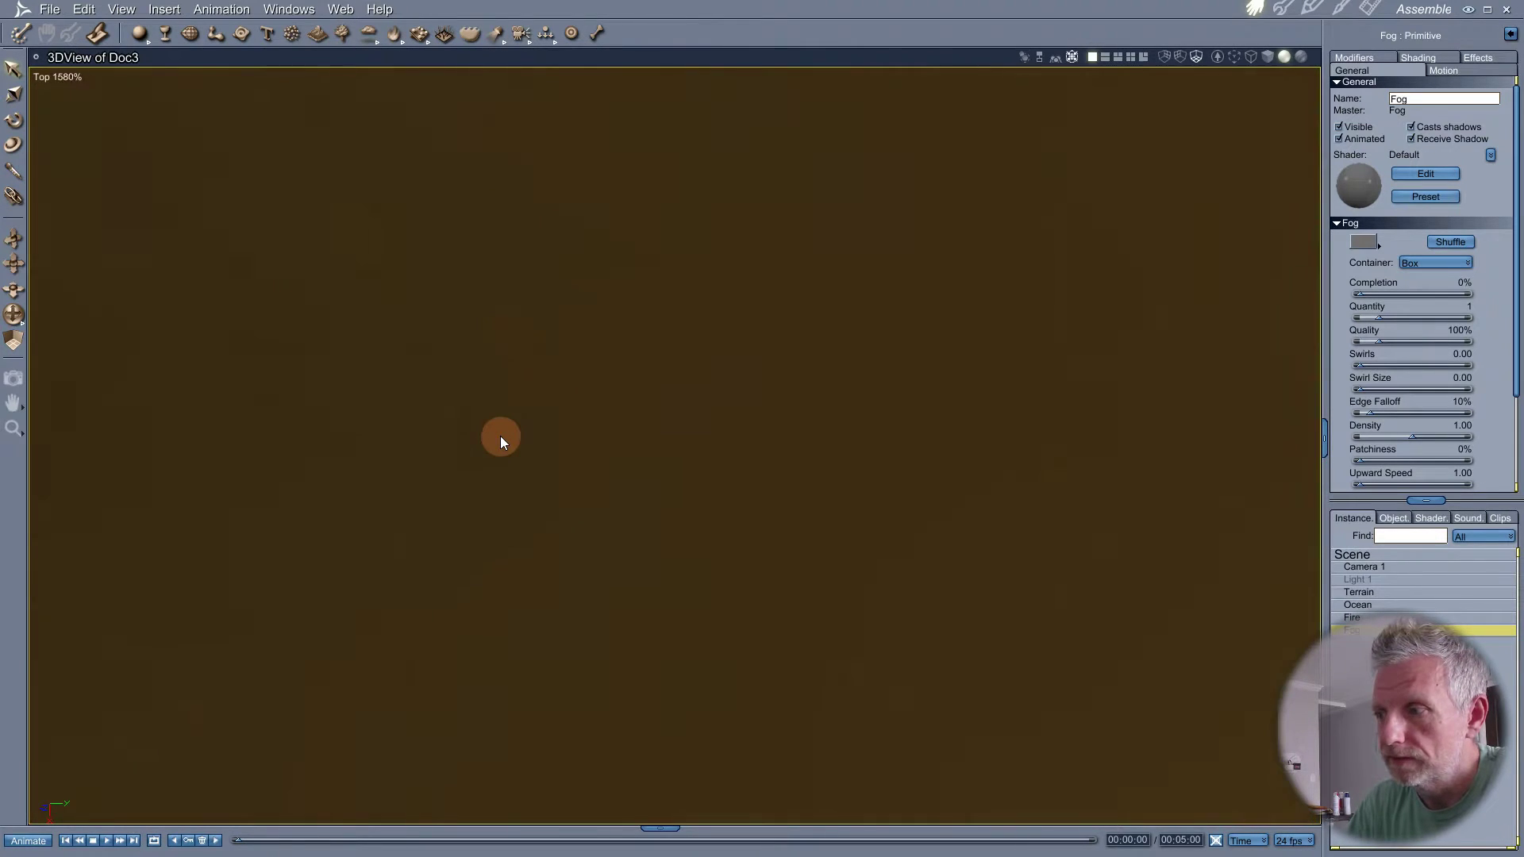
pyautogui.scroll(-15, 500, 436)
pyautogui.scroll(9, 500, 436)
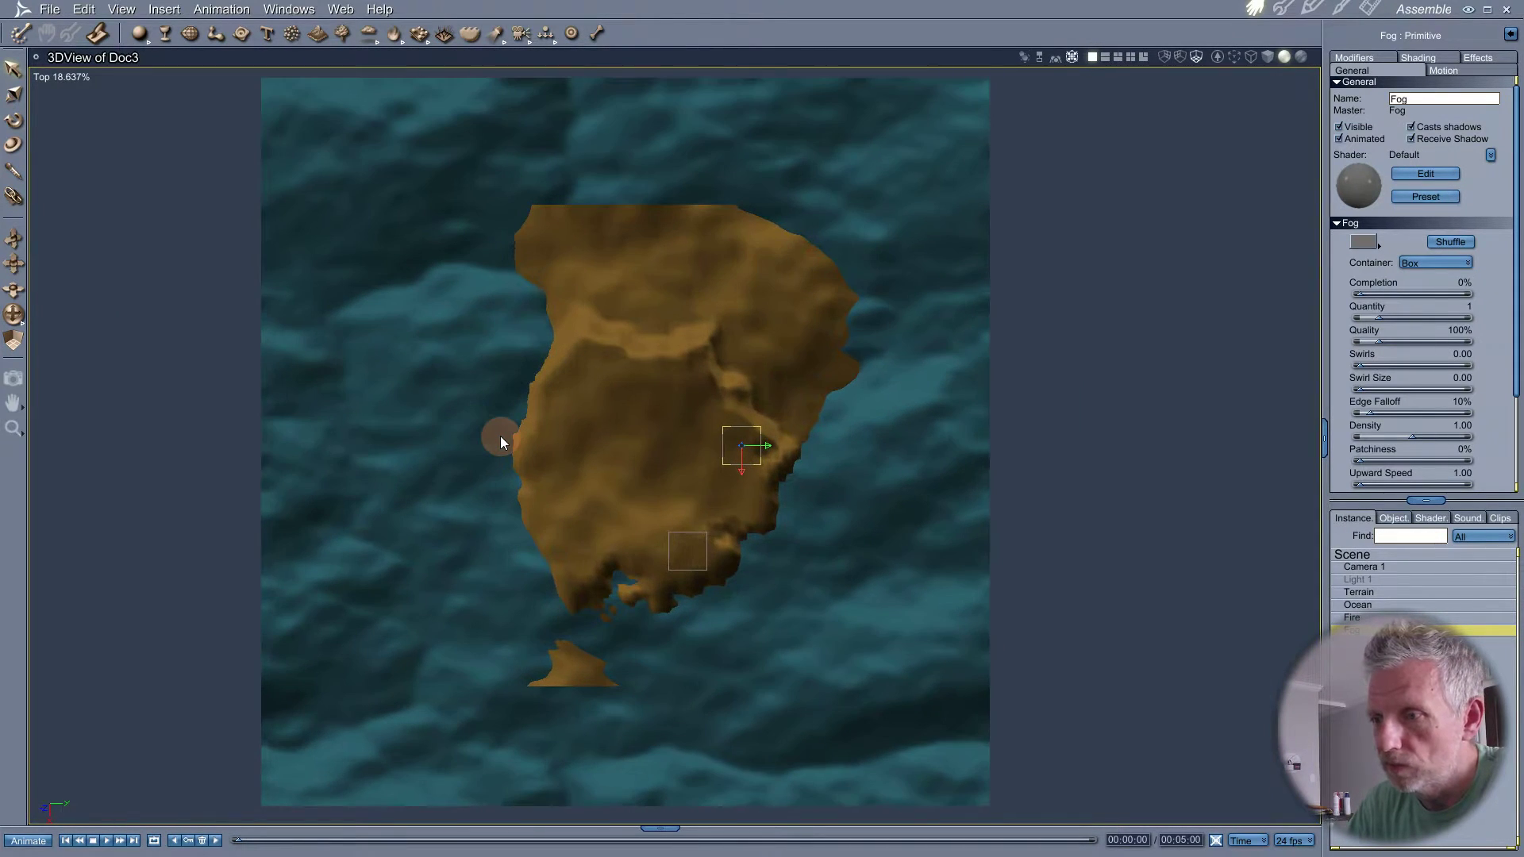
pyautogui.scroll(-2, 500, 440)
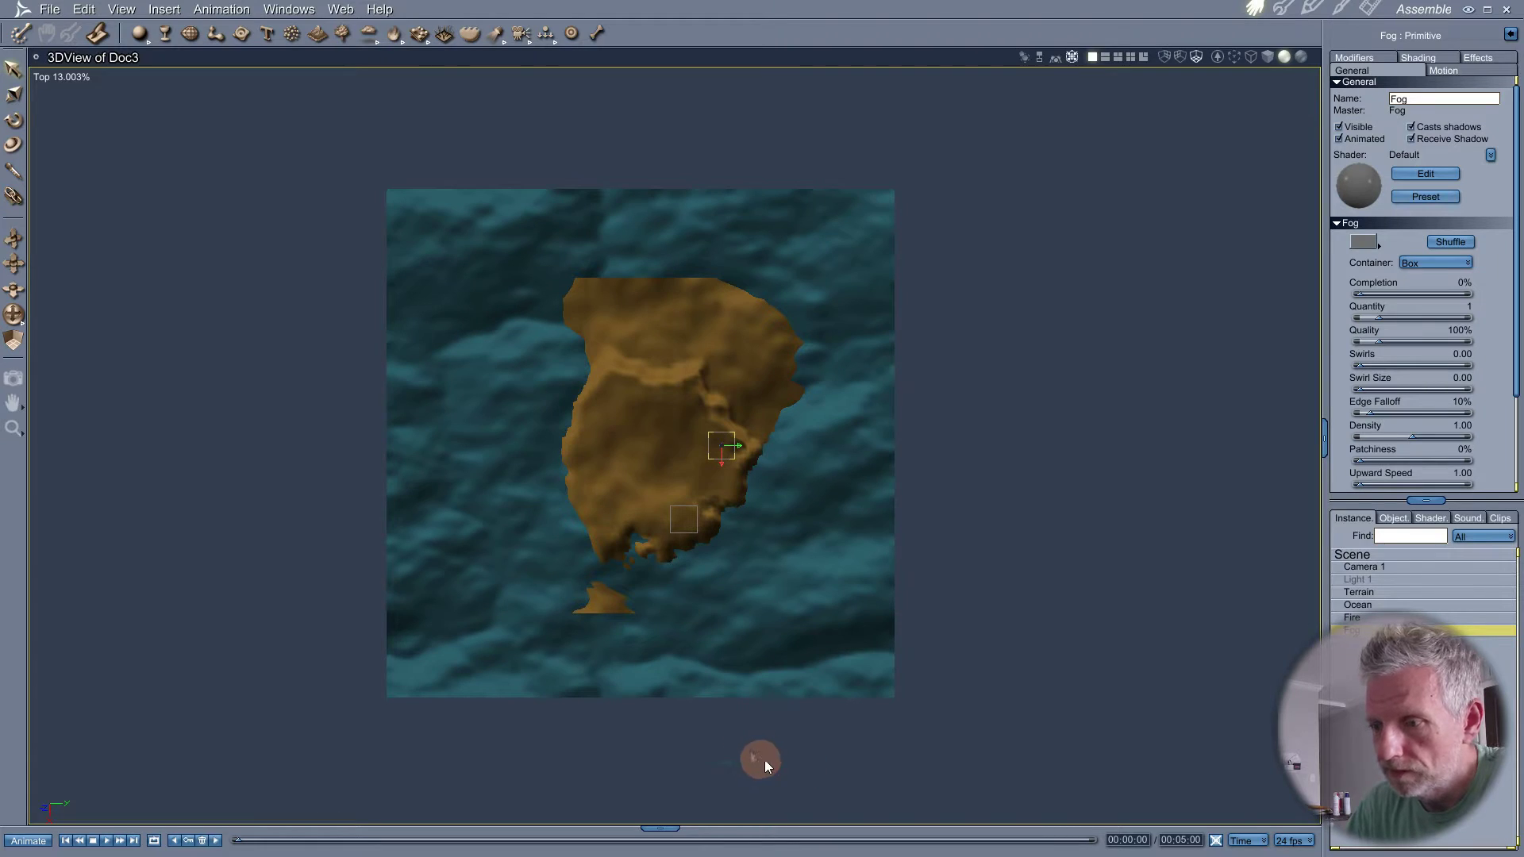
pyautogui.scroll(-1, 742, 722)
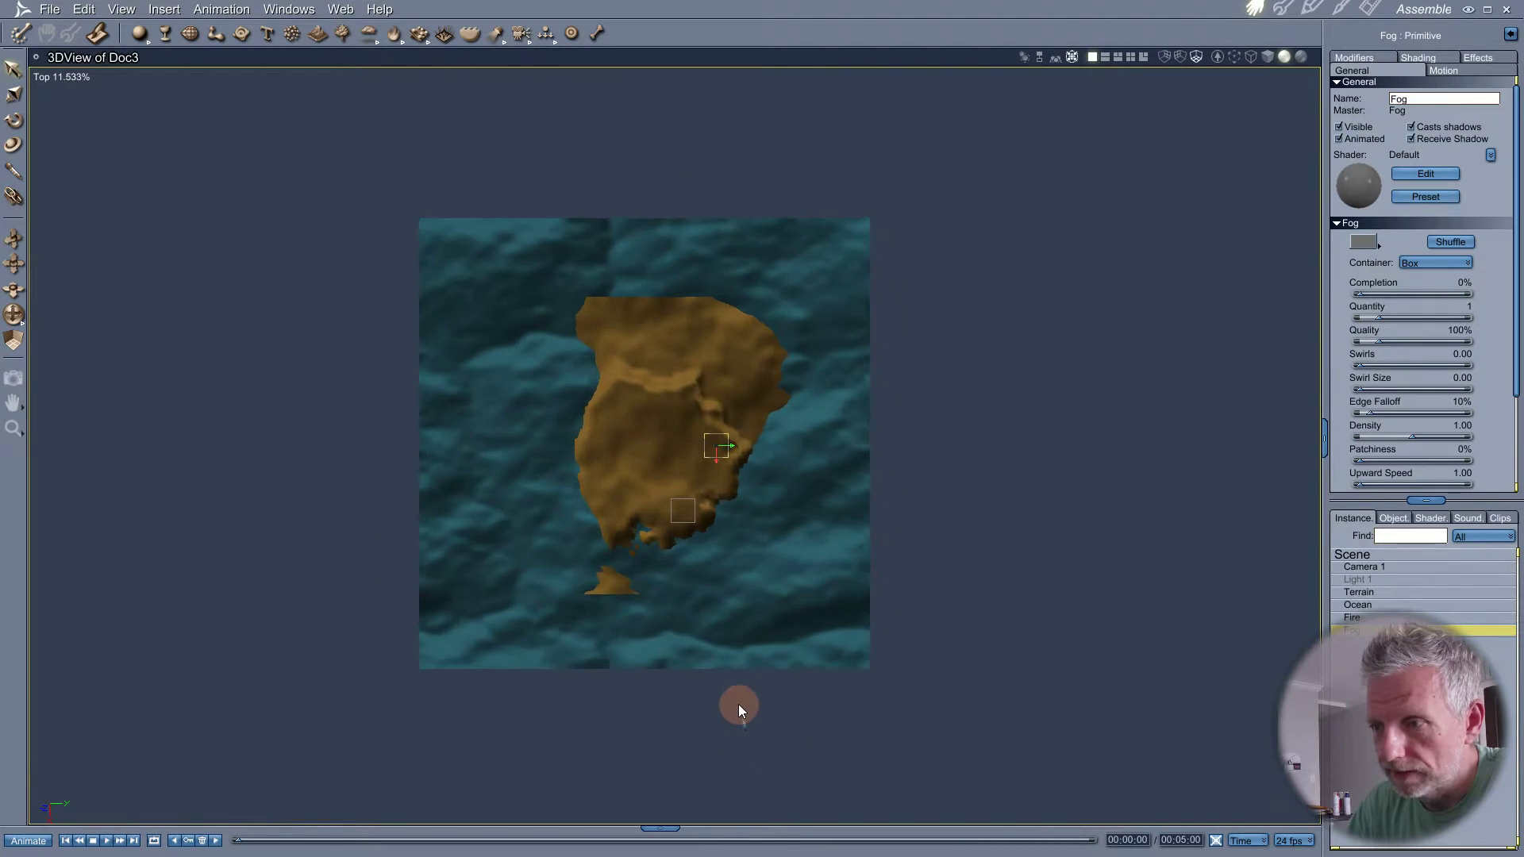
pyautogui.scroll(3, 738, 703)
pyautogui.scroll(-1, 739, 683)
pyautogui.moveTo(742, 466); pyautogui.dragTo(729, 502)
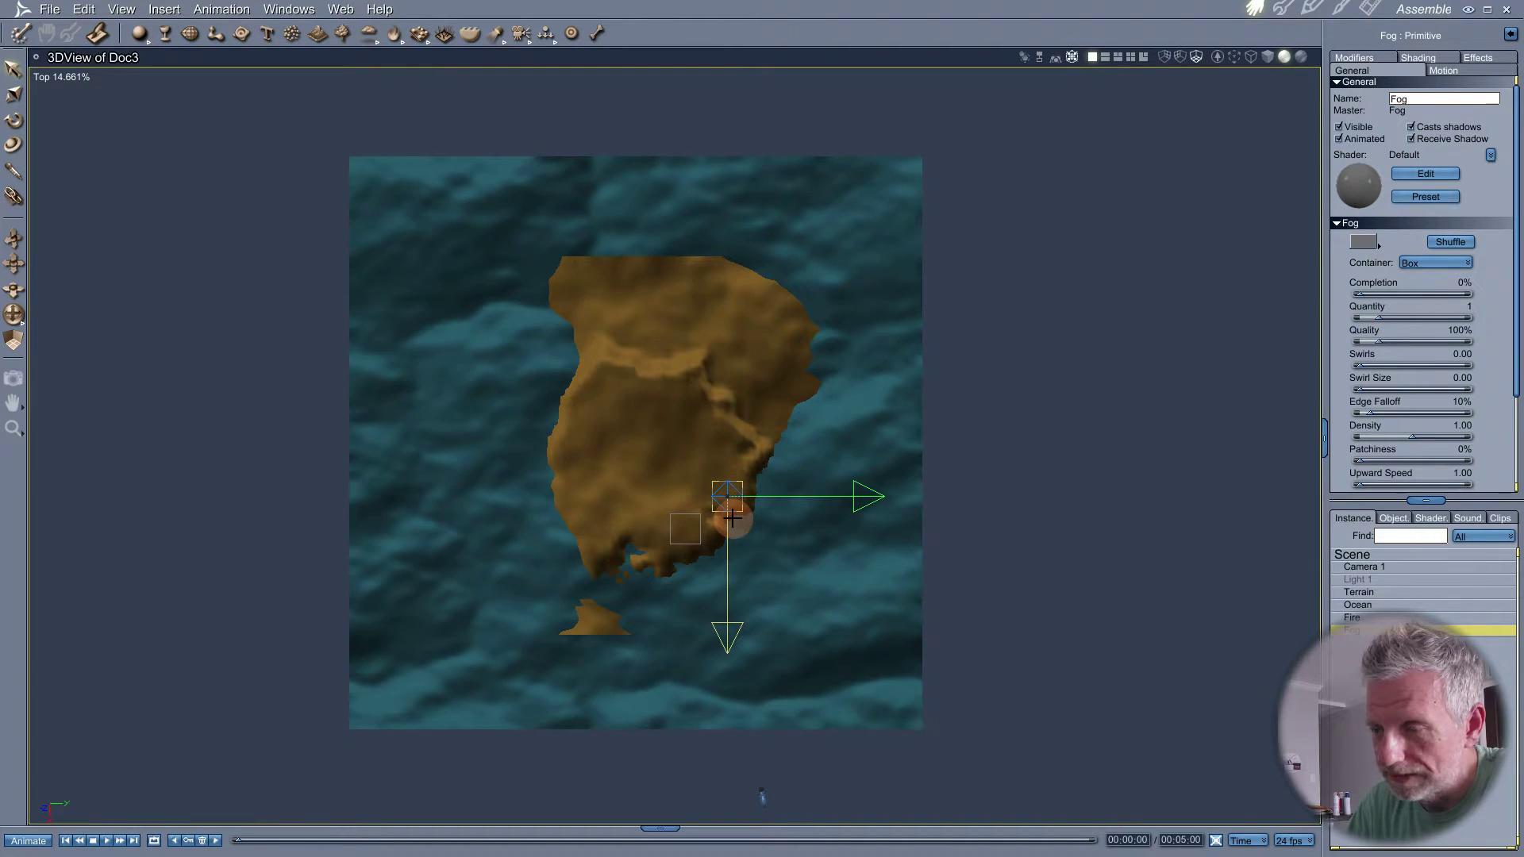
# - Fine-tune the fog's position over the island's cliff edge in the Top view, and switch to the Front view
pyautogui.moveTo(717, 638)
pyautogui.mouseDown()
pyautogui.moveTo(729, 721)
pyautogui.moveTo(723, 638)
pyautogui.mouseUp()
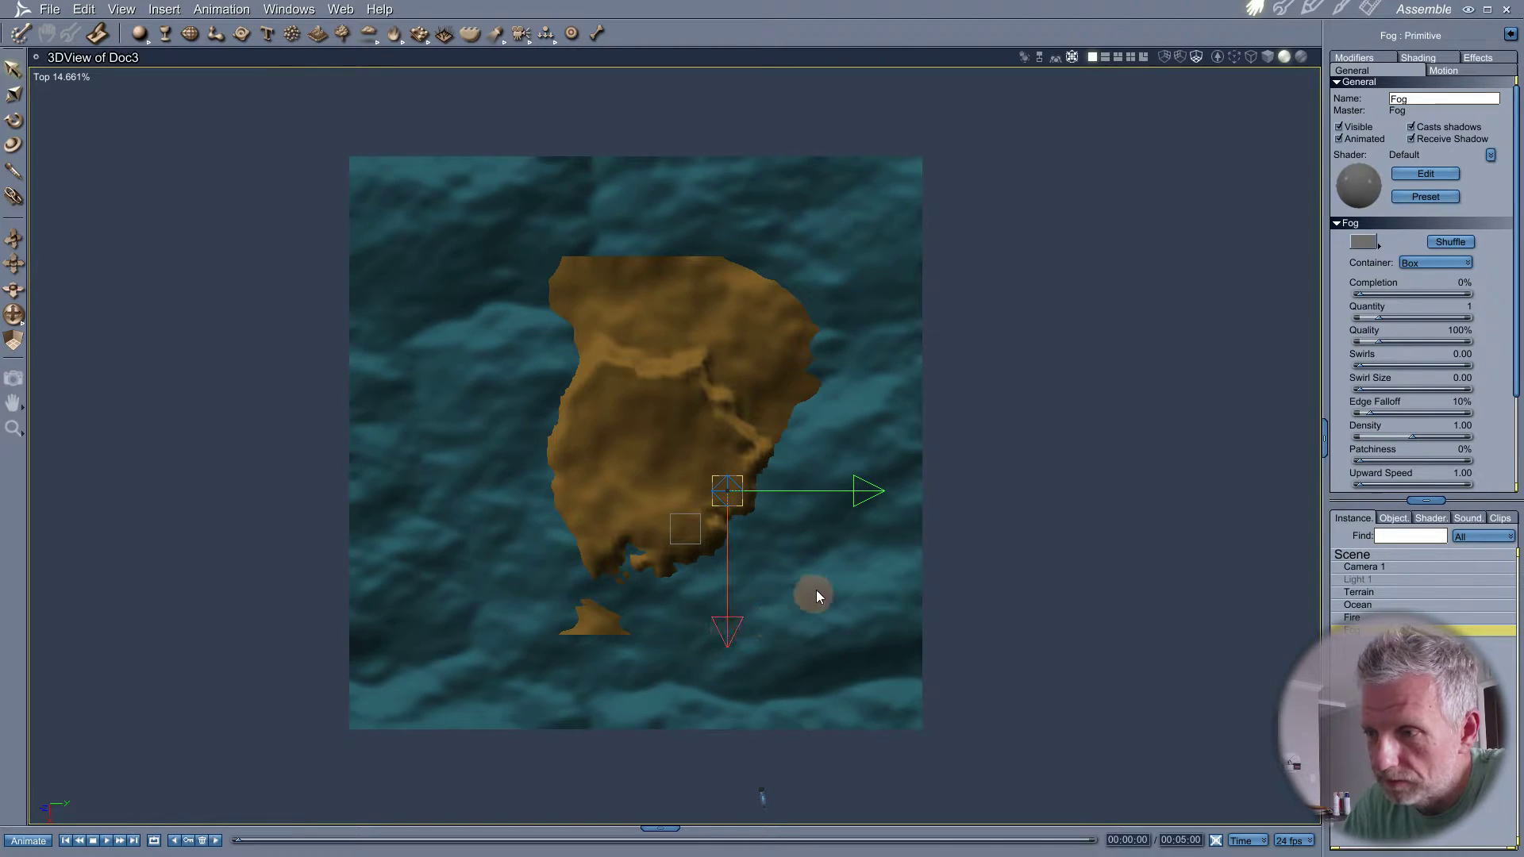
pyautogui.moveTo(863, 494); pyautogui.dragTo(868, 496)
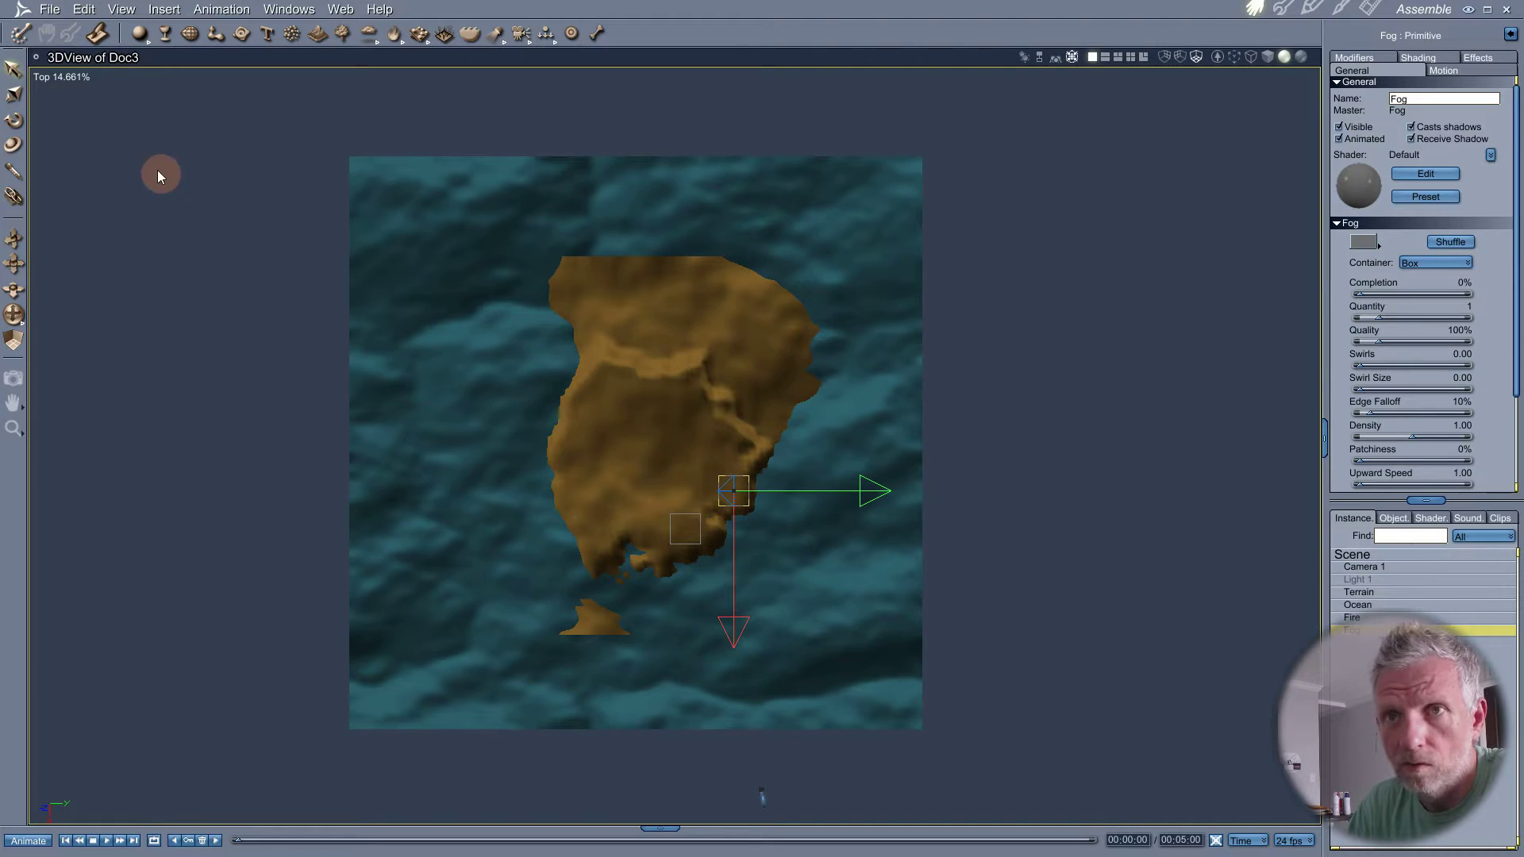
pyautogui.click(70, 78)
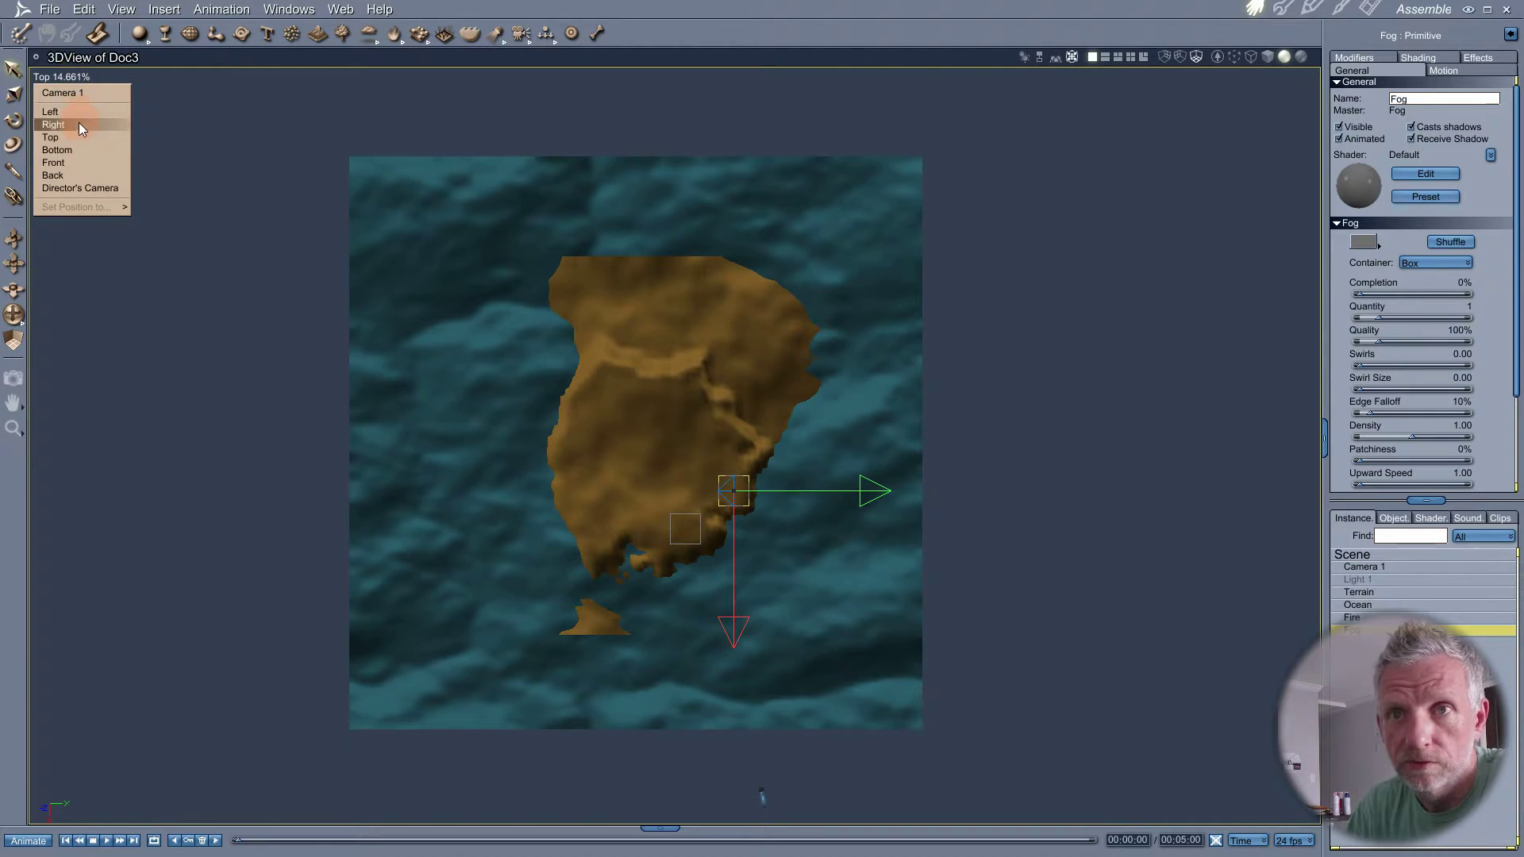
pyautogui.click(92, 163)
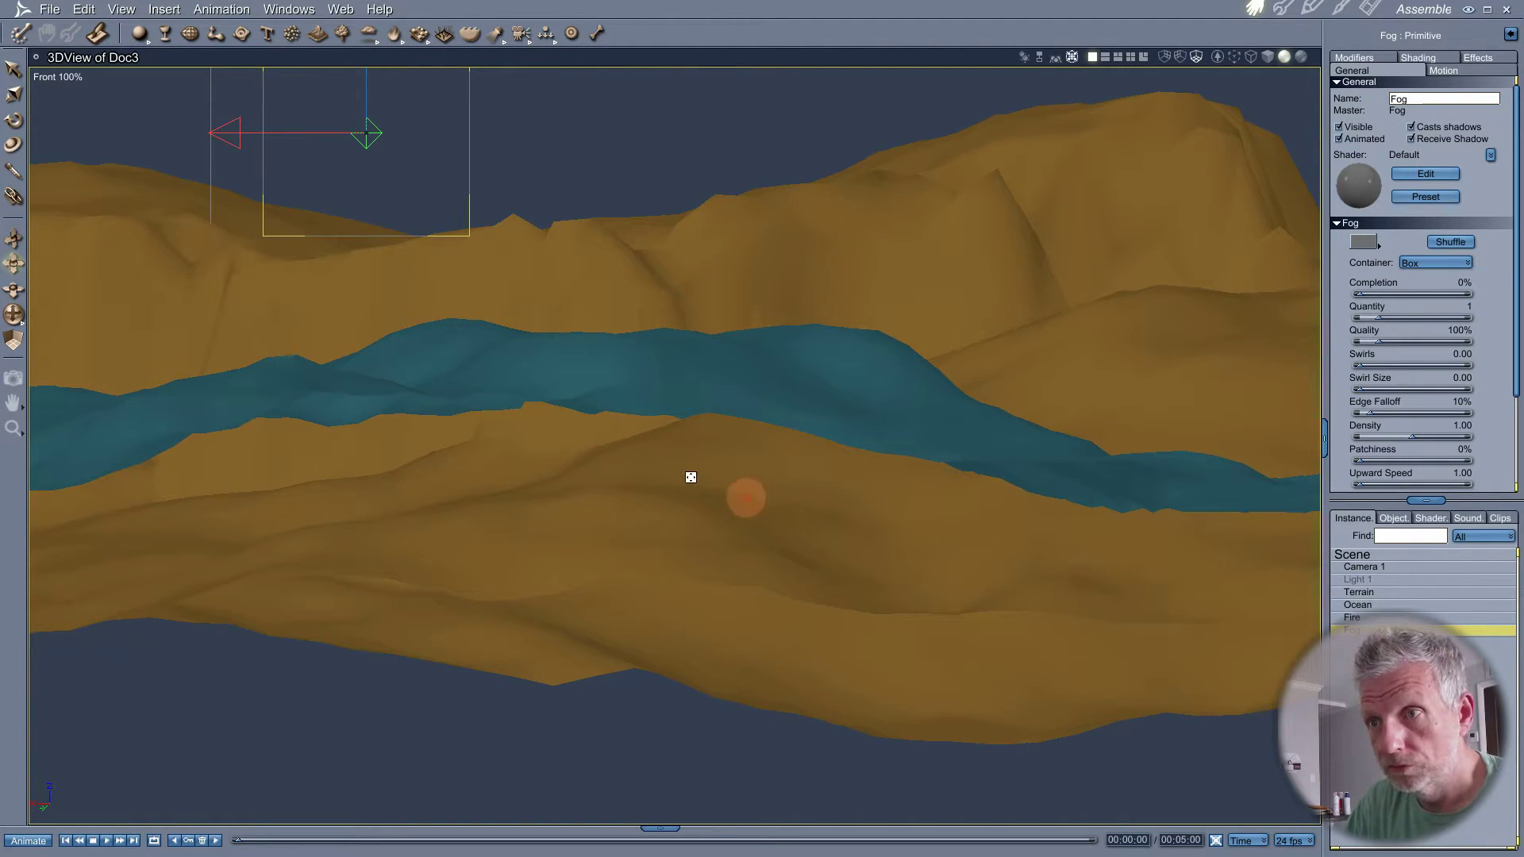
# - Switch to the Director's Camera, frame the island, and lower the fog box slightly into the plateau edge
pyautogui.click(429, 332)
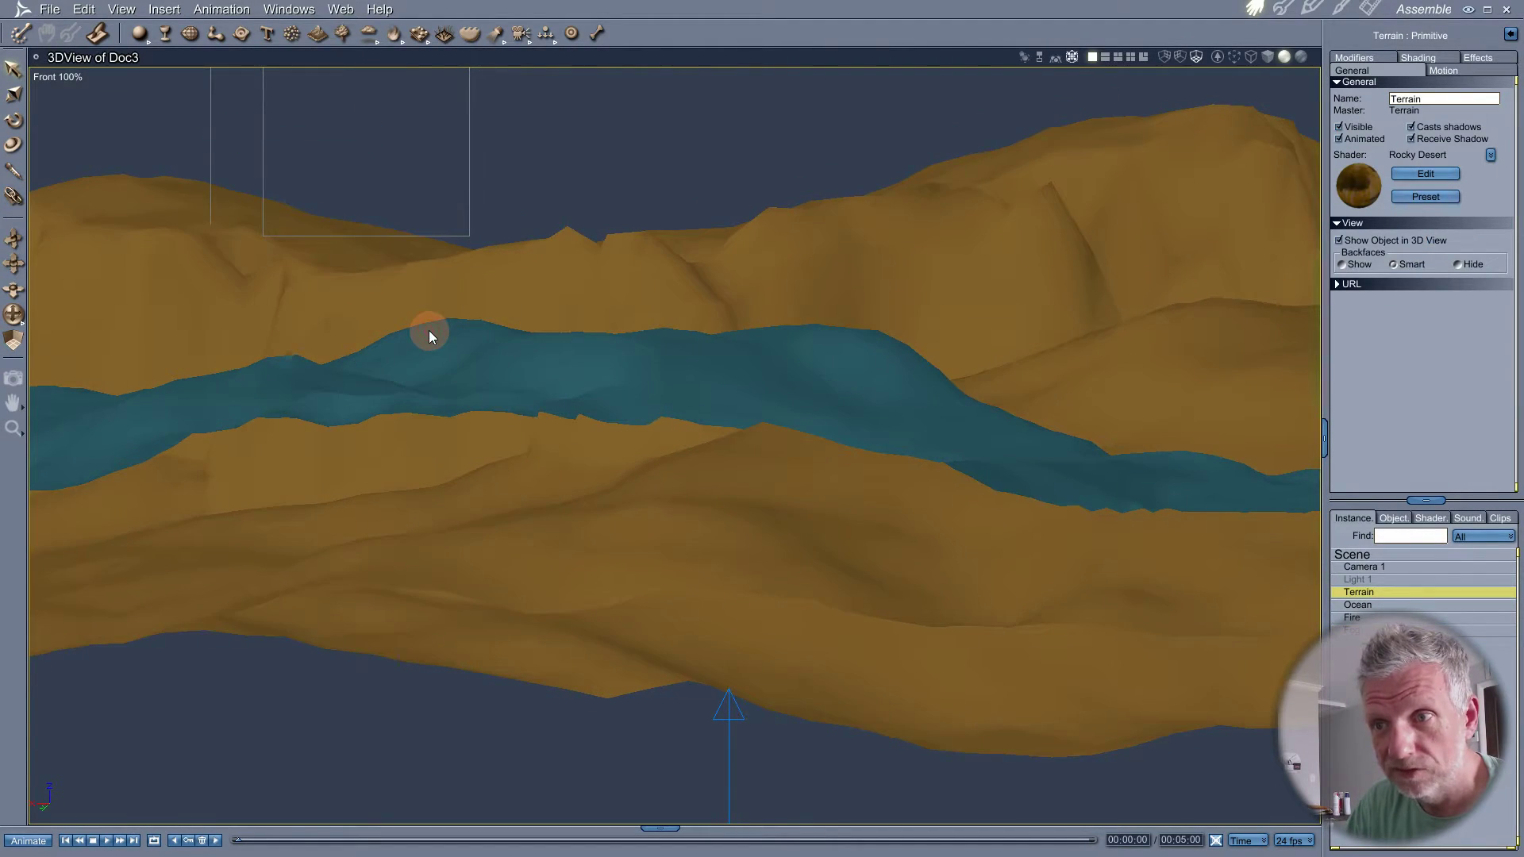
pyautogui.moveTo(428, 330); pyautogui.dragTo(620, 408)
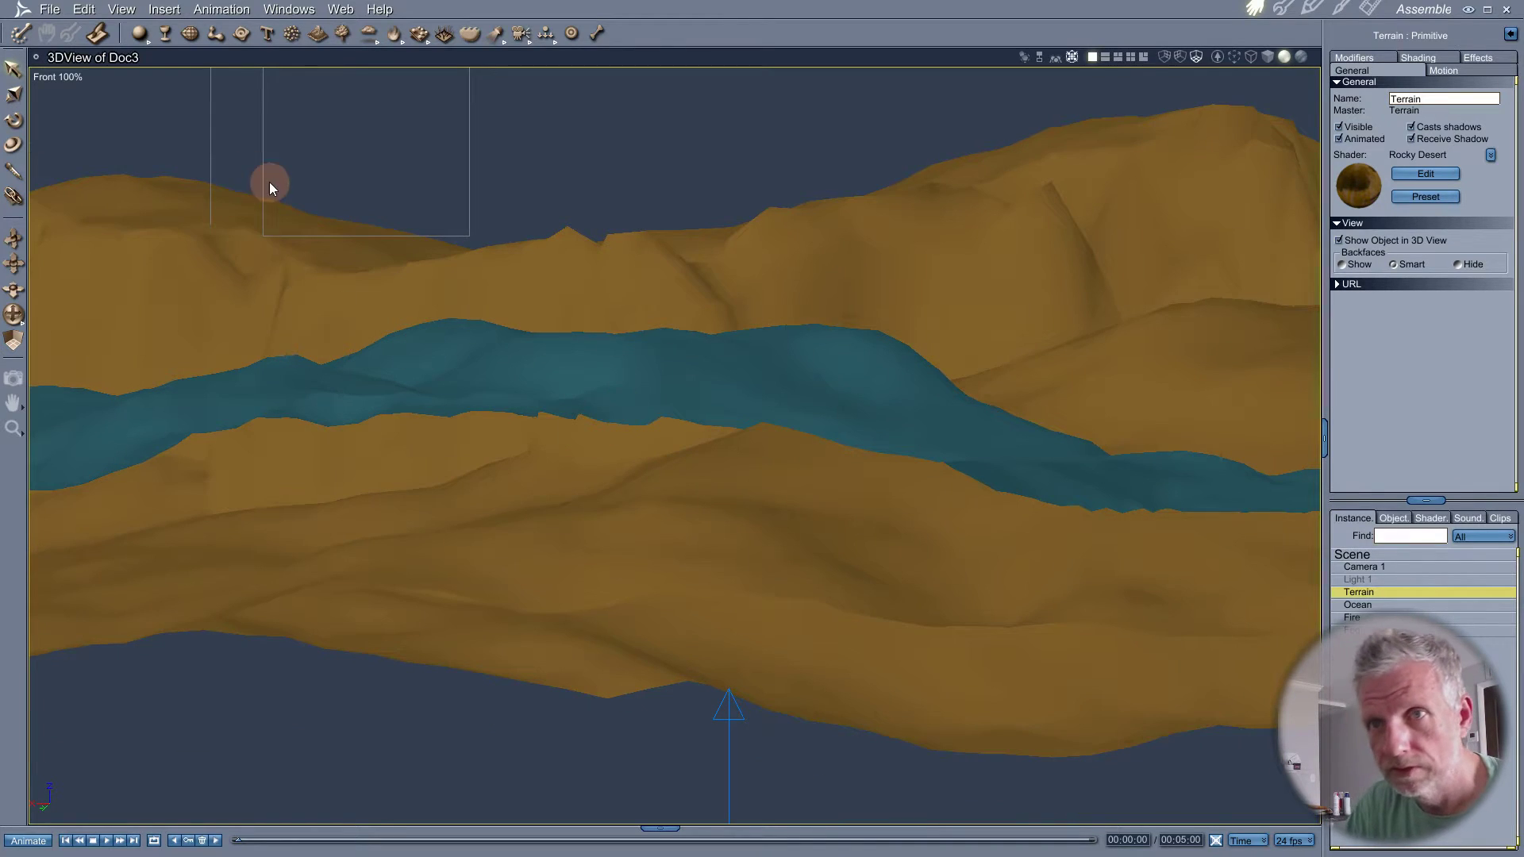
pyautogui.click(57, 77)
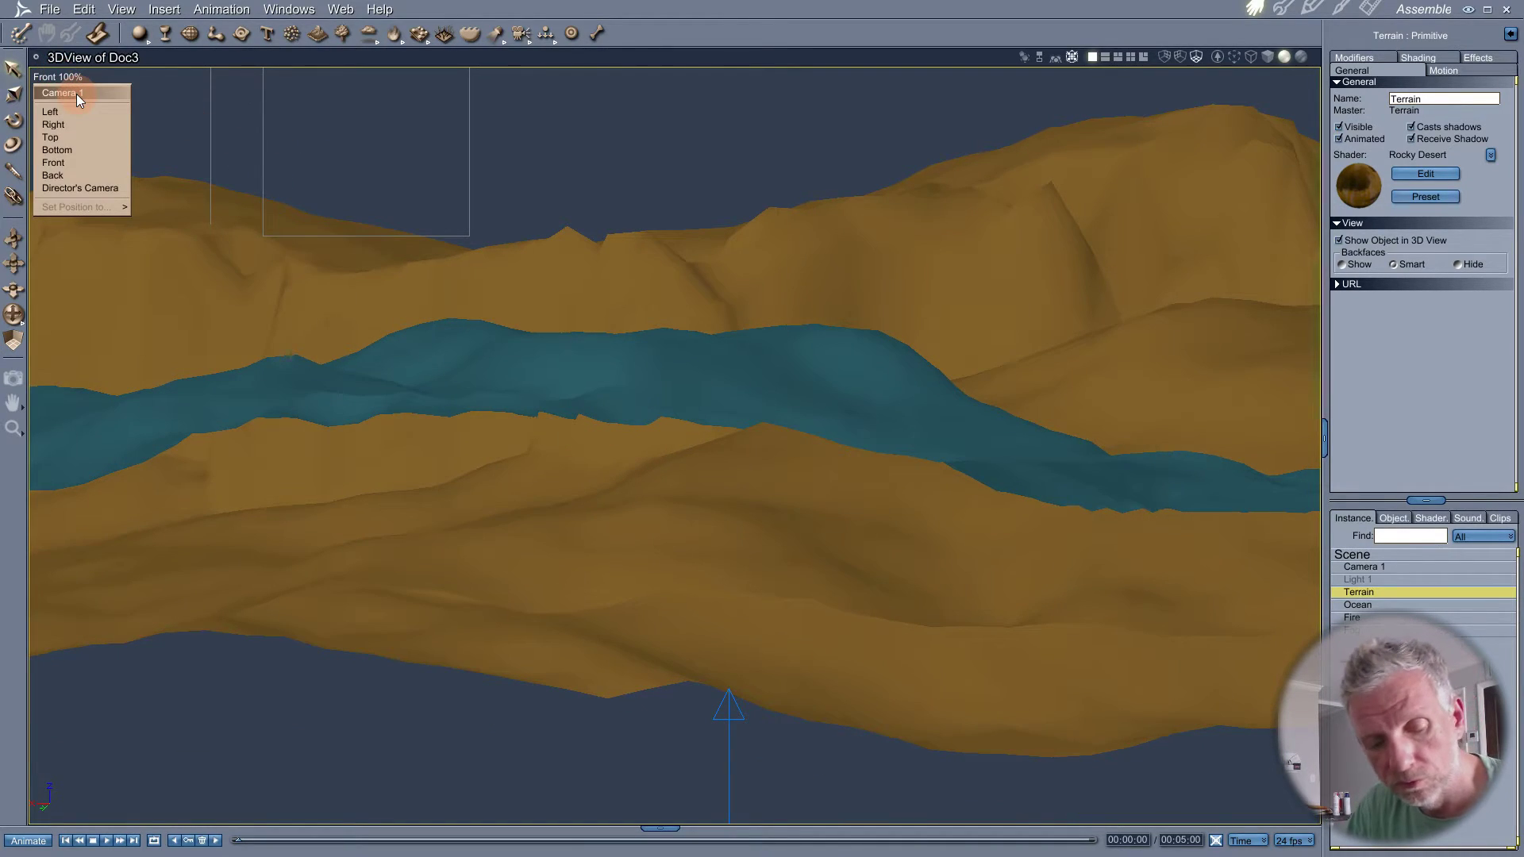
pyautogui.click(91, 186)
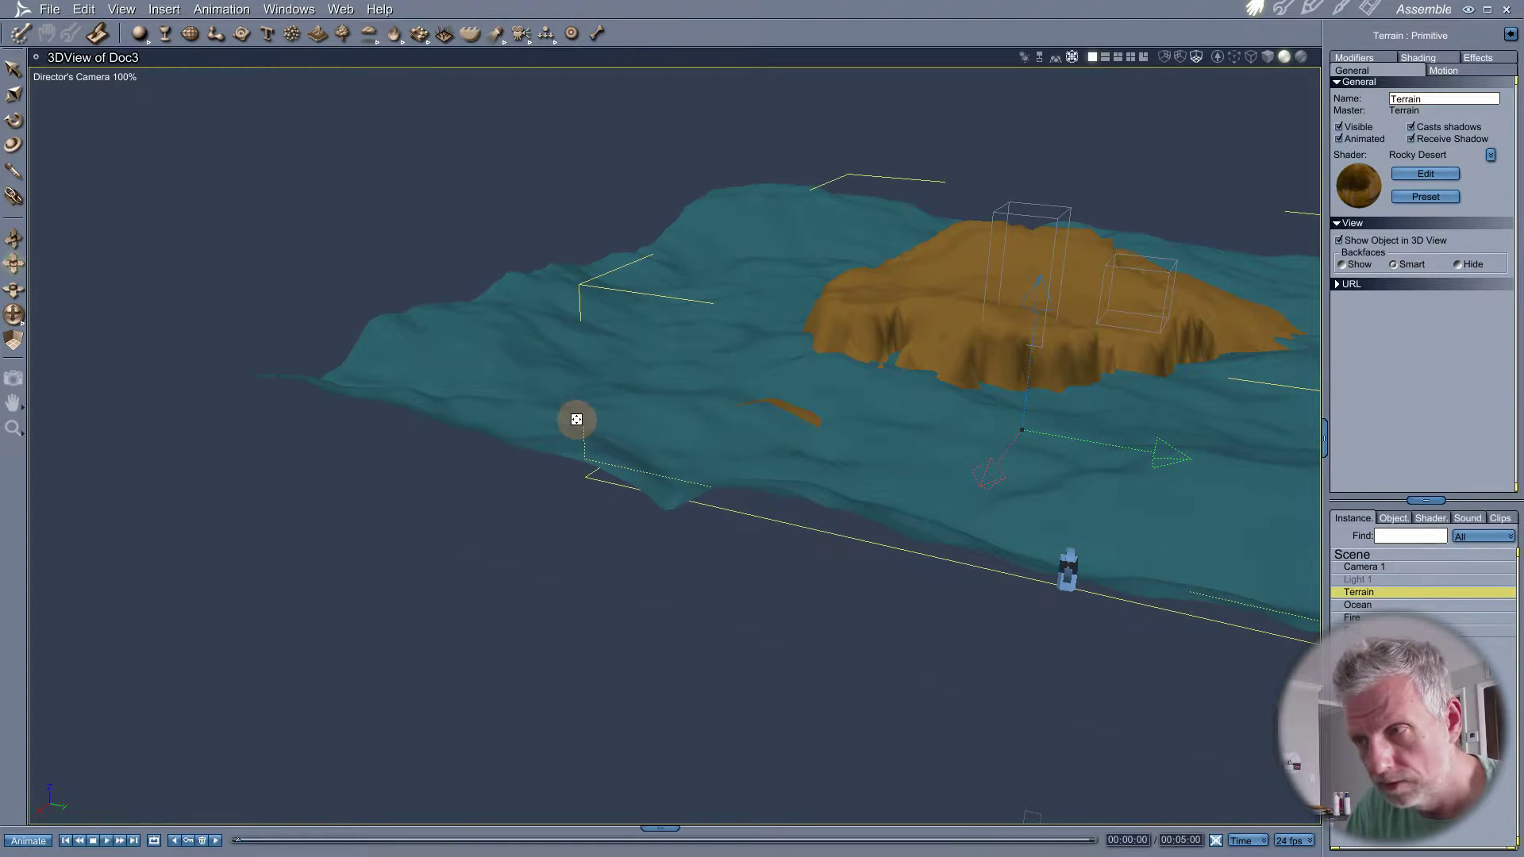
pyautogui.moveTo(577, 419); pyautogui.dragTo(139, 434)
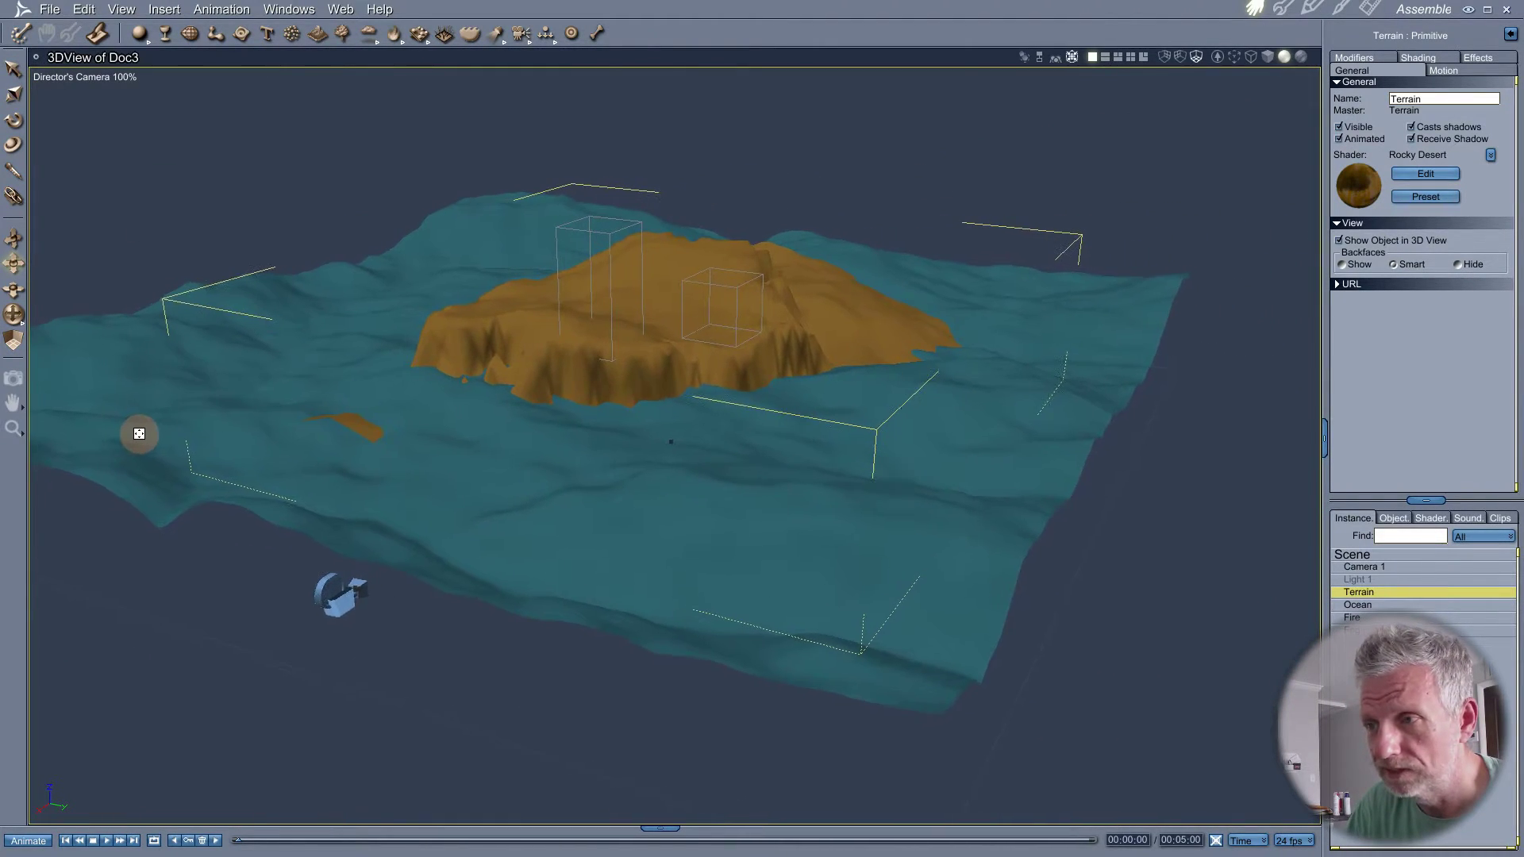
pyautogui.moveTo(479, 439); pyautogui.dragTo(459, 486)
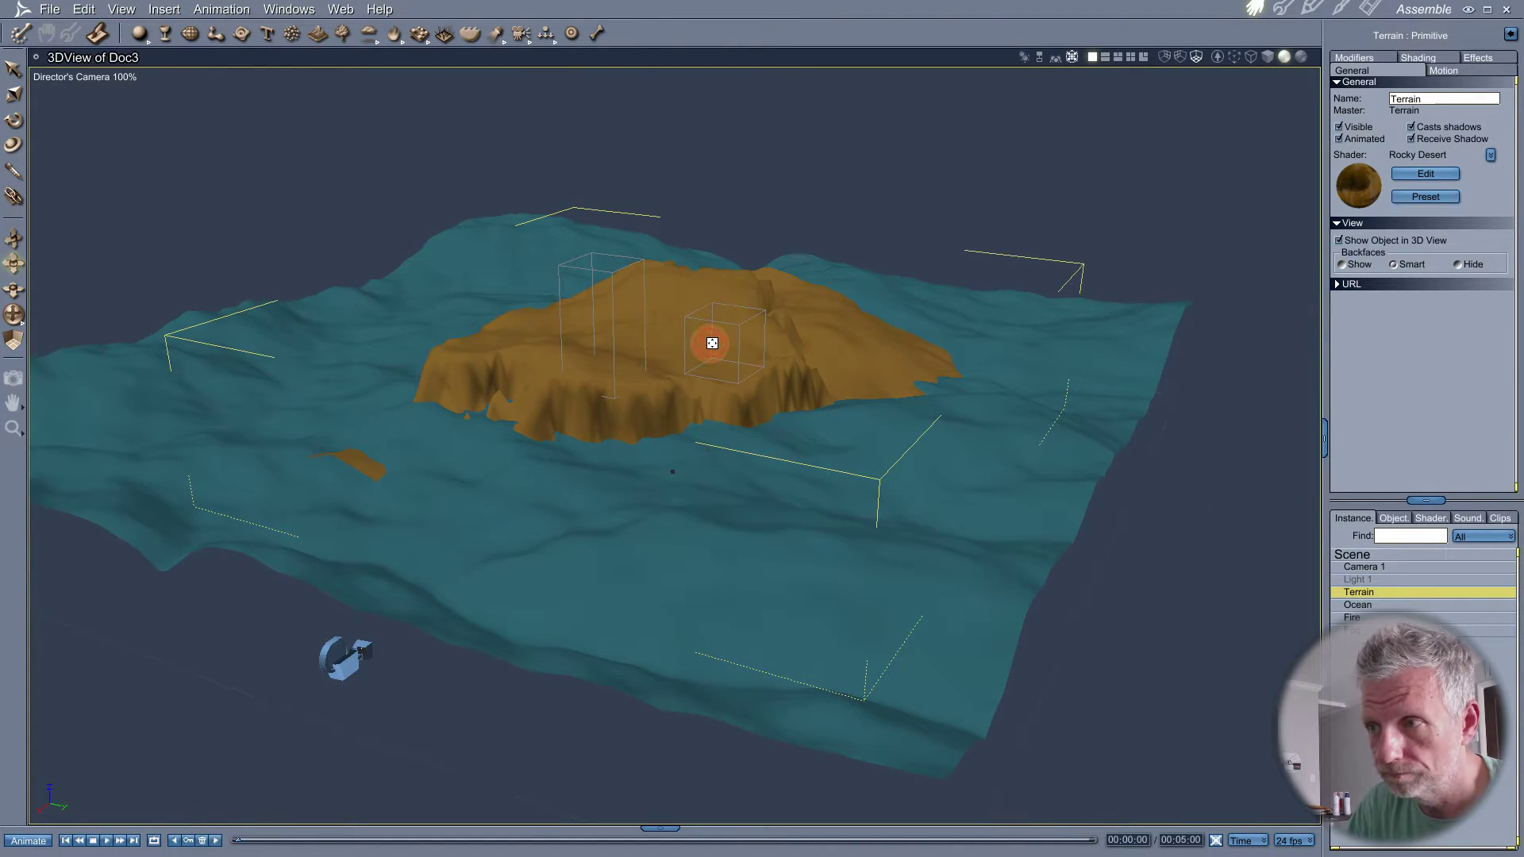
pyautogui.click(14, 121)
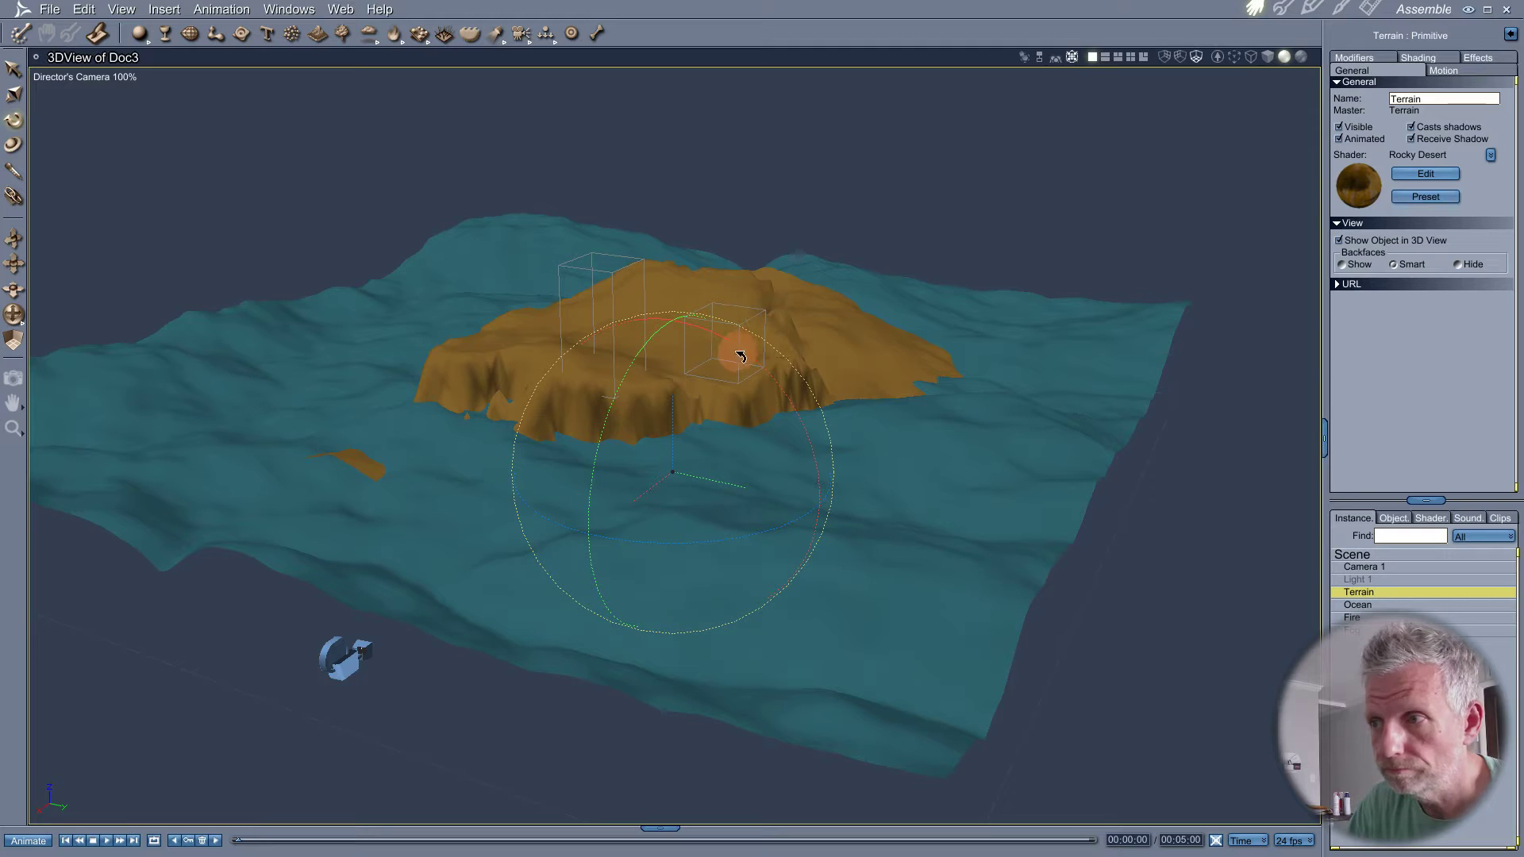
pyautogui.click(12, 146)
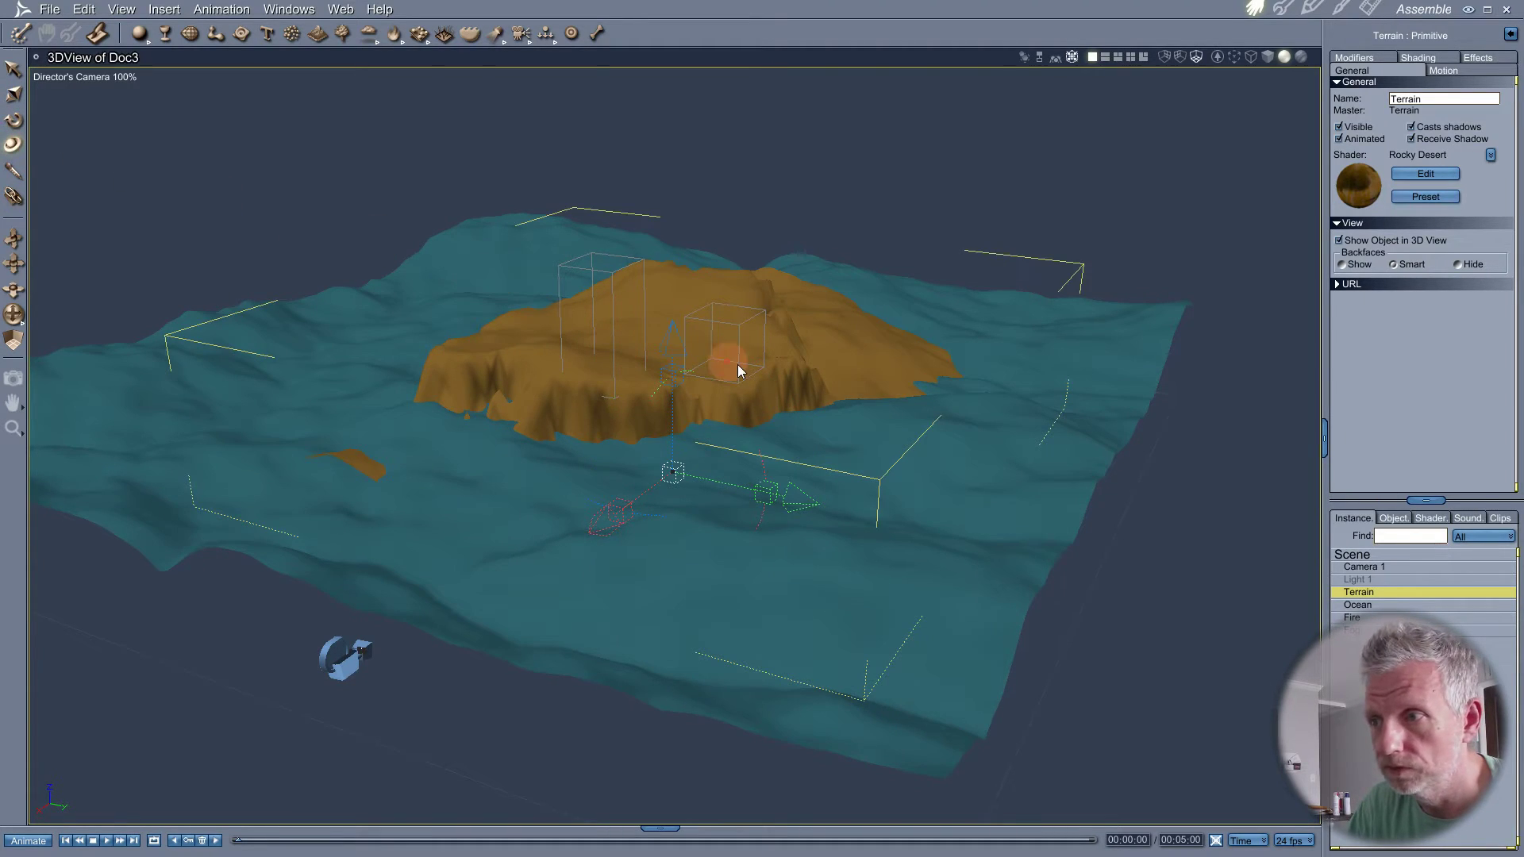
pyautogui.click(728, 335)
pyautogui.moveTo(736, 211)
pyautogui.mouseDown()
pyautogui.moveTo(732, 249)
pyautogui.moveTo(767, 358)
pyautogui.moveTo(737, 232)
pyautogui.mouseUp()
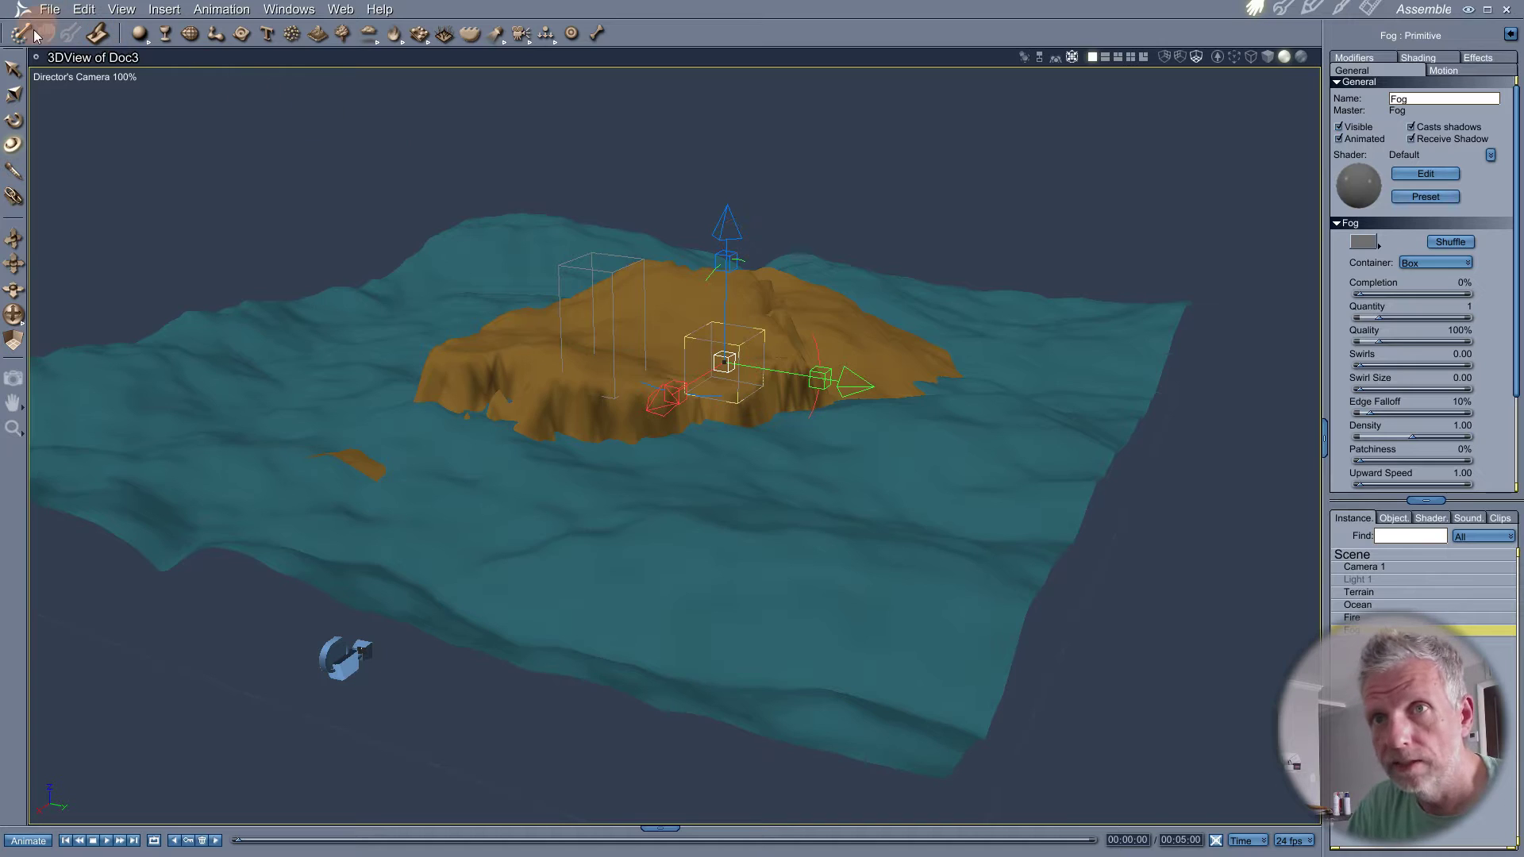
# - Switch to Camera 1 and render the scene with the lowered fog
pyautogui.click(50, 81)
pyautogui.click(88, 190)
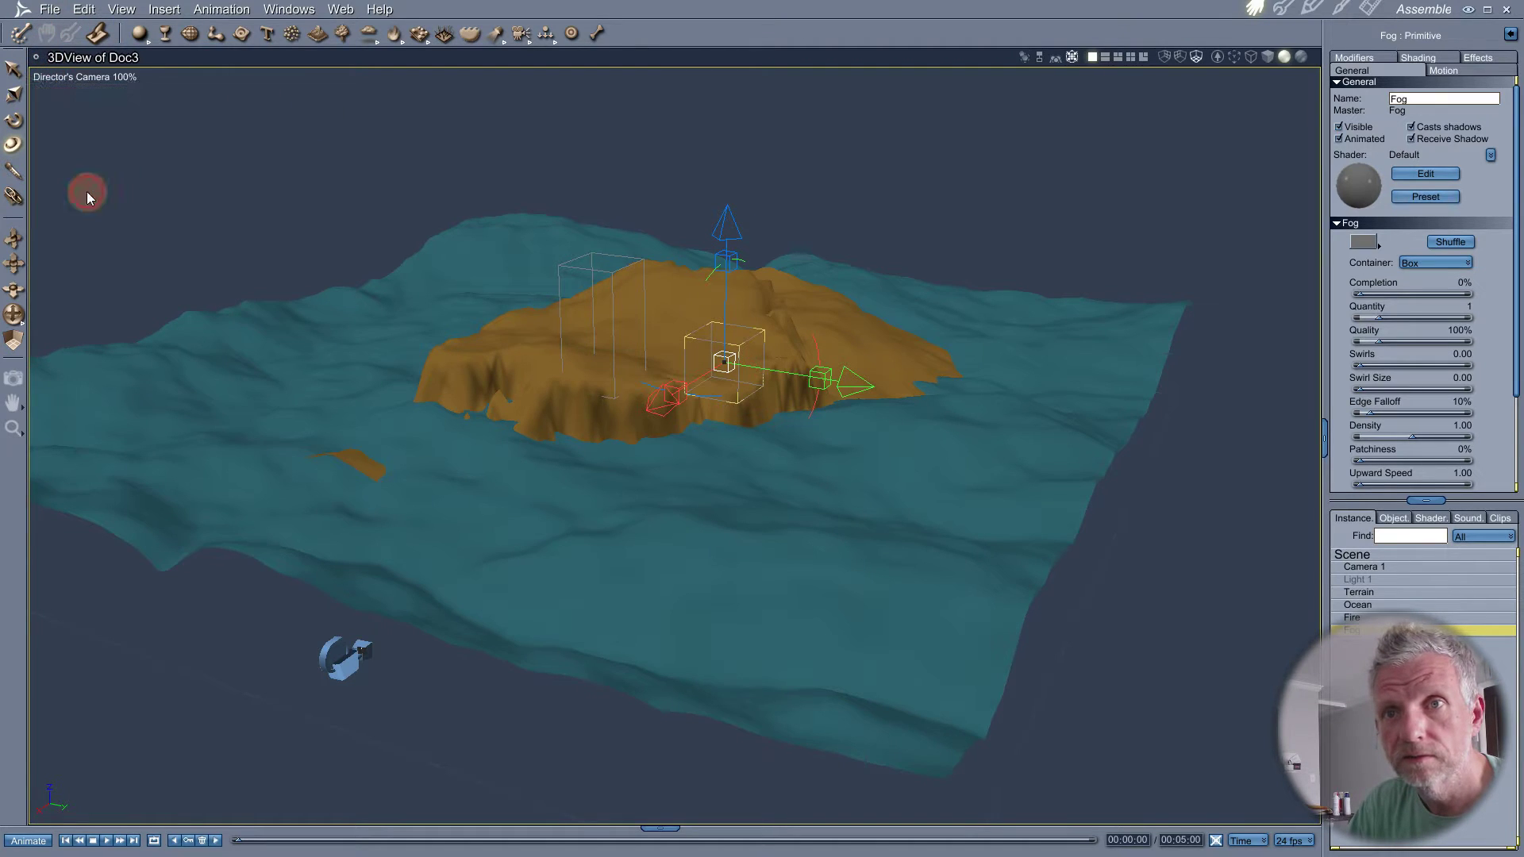
pyautogui.click(73, 93)
pyautogui.click(73, 94)
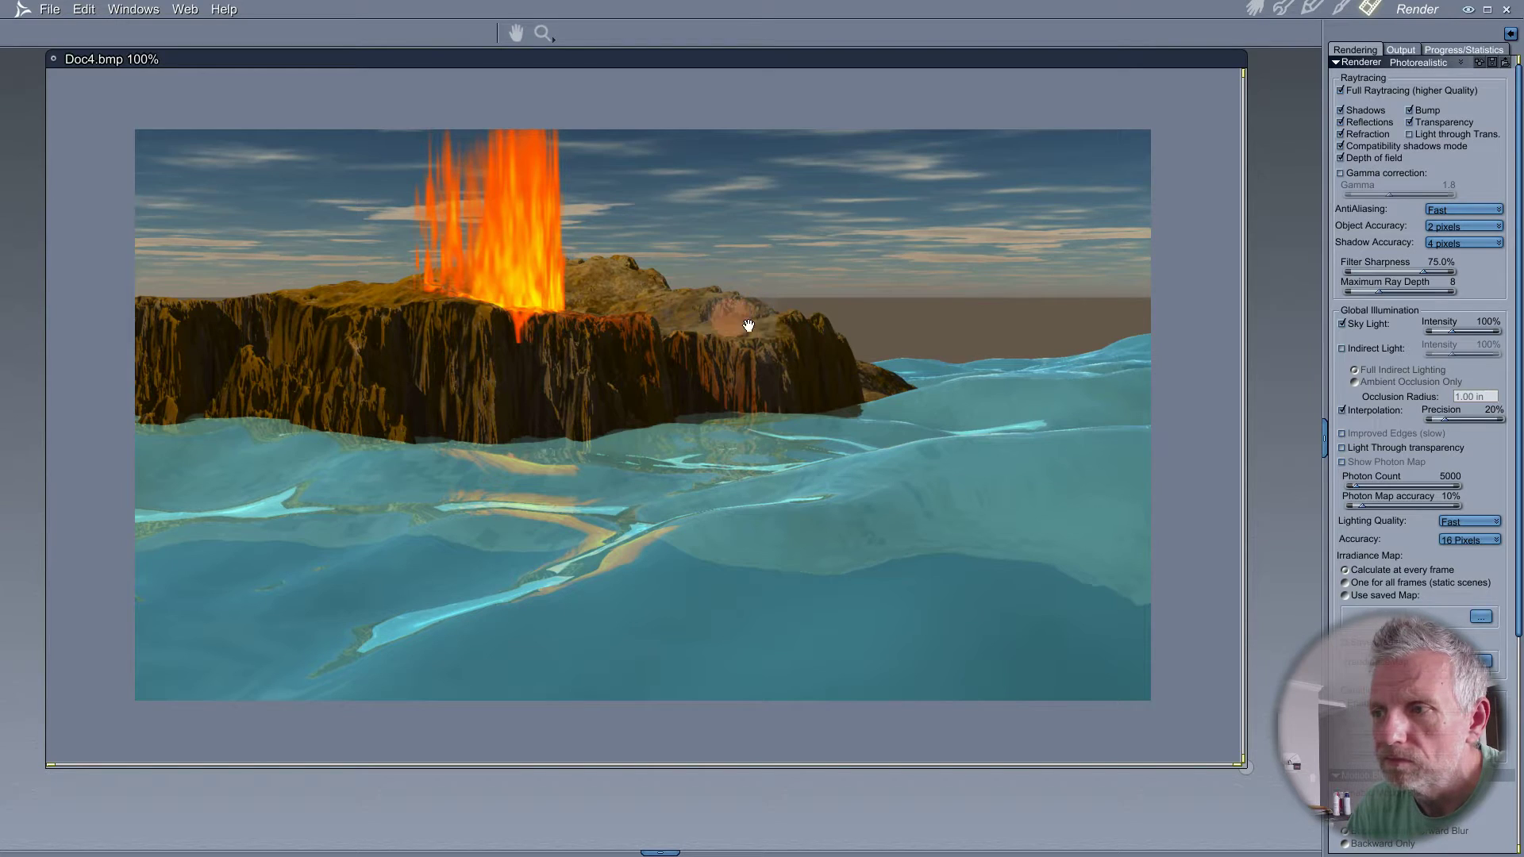
# - Return to the scene and scale the fog box uniformly to about twice its size in the Director's Camera
pyautogui.click(1255, 9)
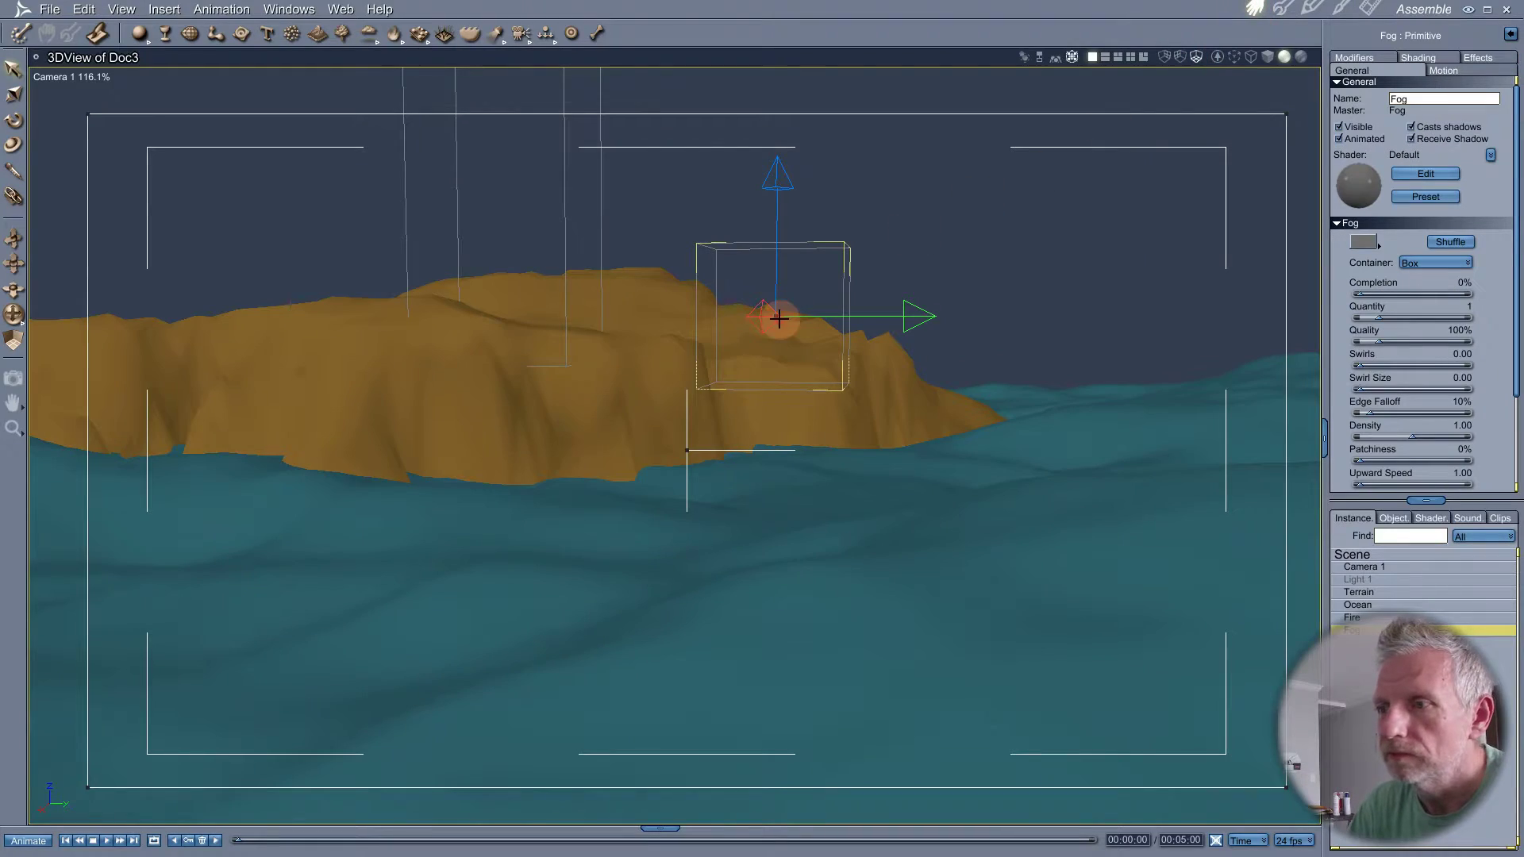
pyautogui.click(92, 76)
pyautogui.click(107, 188)
pyautogui.moveTo(546, 379)
pyautogui.mouseDown(button='middle')
pyautogui.moveTo(510, 463)
pyautogui.moveTo(502, 435)
pyautogui.moveTo(556, 400)
pyautogui.mouseUp(button='middle')
pyautogui.moveTo(731, 268); pyautogui.dragTo(728, 251)
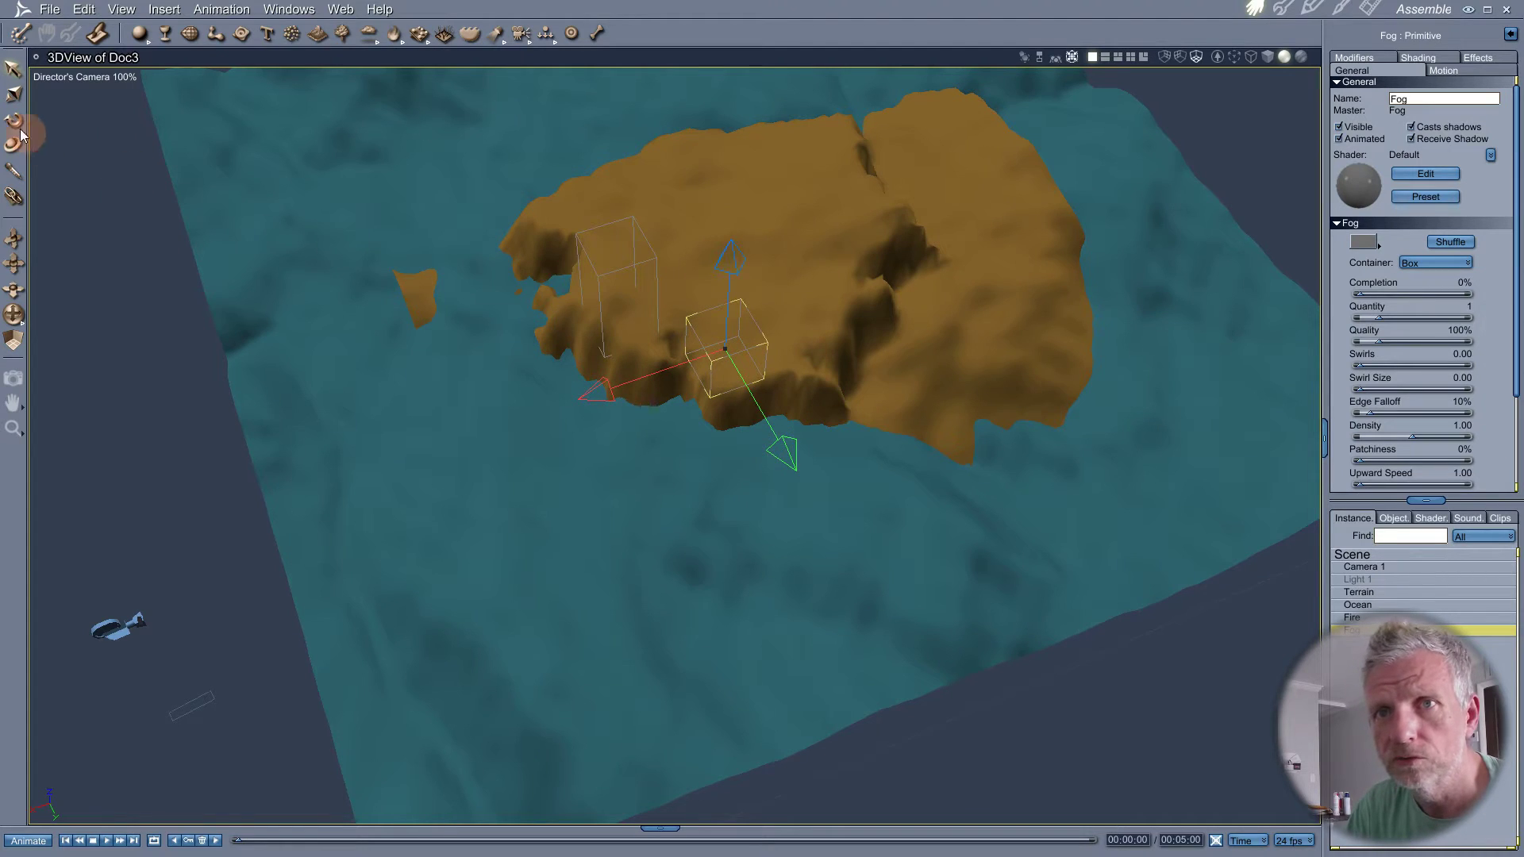
pyautogui.click(19, 154)
pyautogui.moveTo(729, 349); pyautogui.dragTo(684, 352)
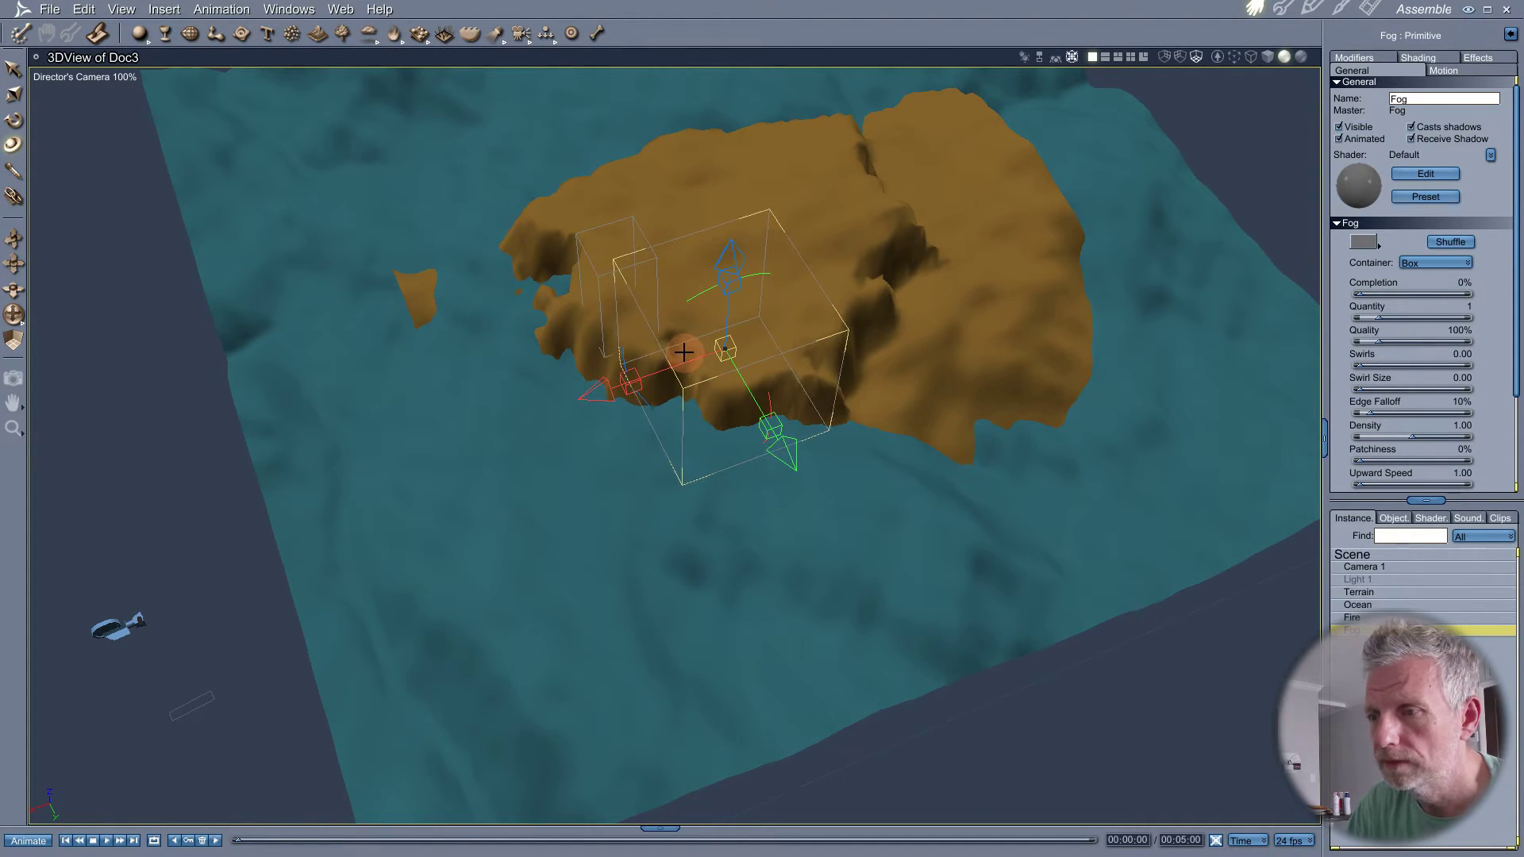
# - Stretch the fog box horizontally along both axes until it spans the whole island, and raise it slightly
pyautogui.moveTo(449, 410); pyautogui.dragTo(528, 338, button='middle')
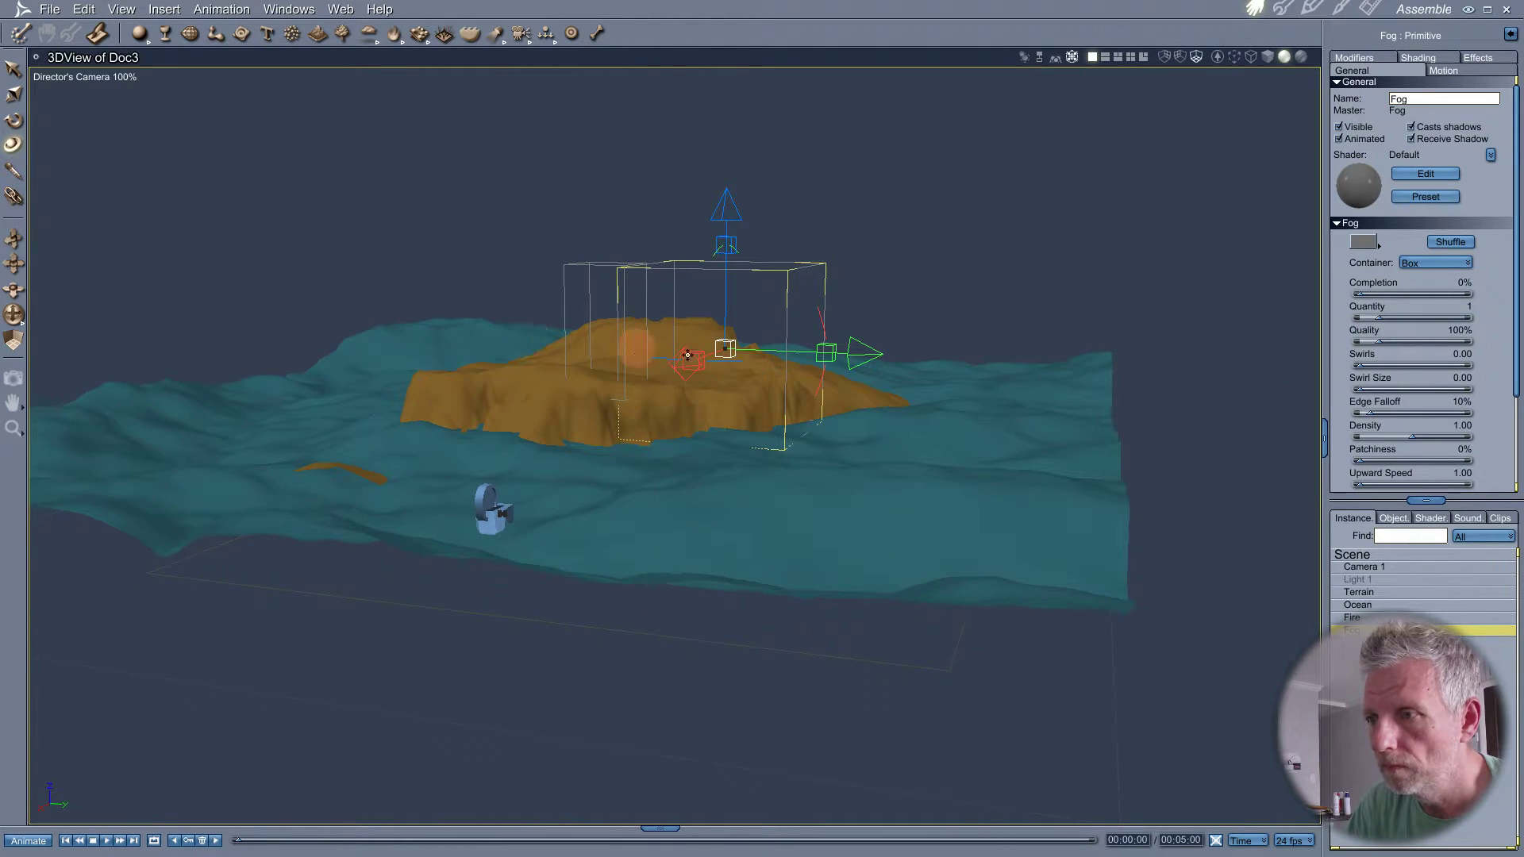
pyautogui.moveTo(699, 361); pyautogui.dragTo(639, 411)
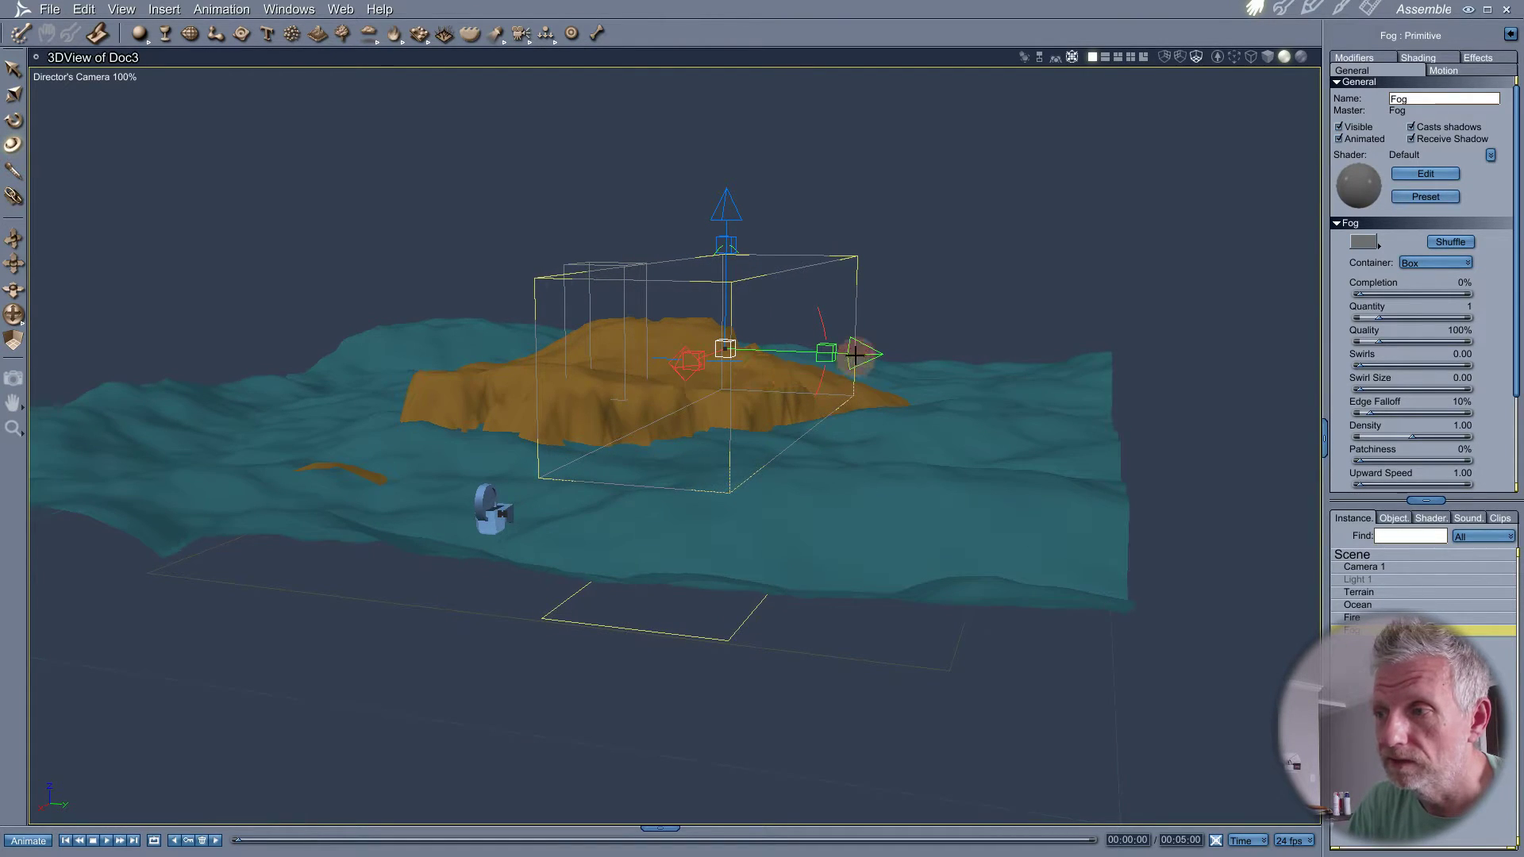
pyautogui.moveTo(830, 357); pyautogui.dragTo(1187, 466)
pyautogui.click(720, 354)
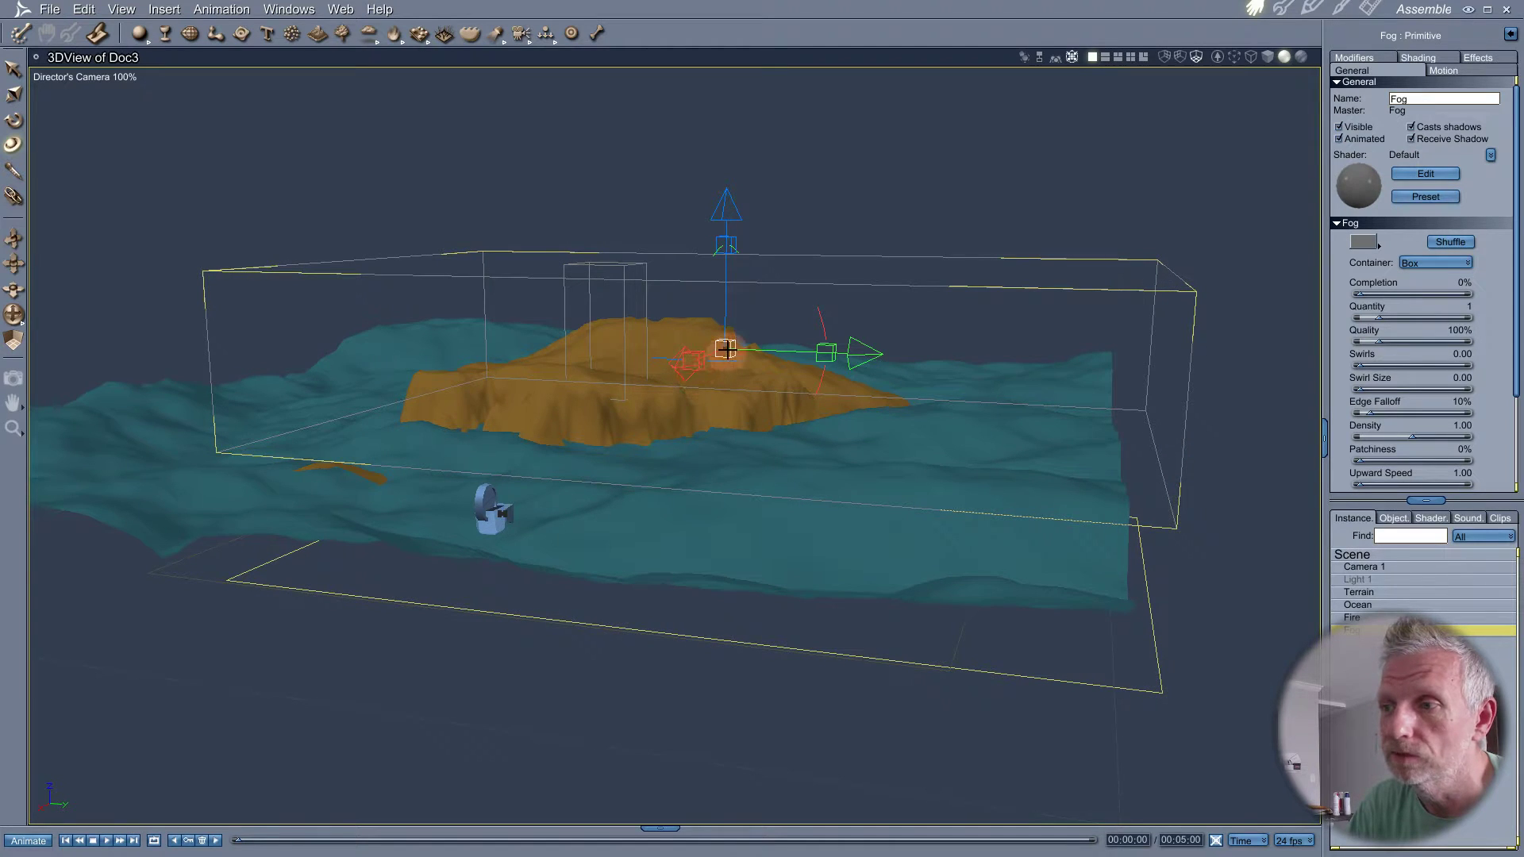
pyautogui.moveTo(729, 359); pyautogui.dragTo(737, 314)
# - Switch back to Camera 1 and render the scene with the enlarged fog
pyautogui.moveTo(722, 393)
pyautogui.mouseDown(button='middle')
pyautogui.moveTo(674, 344)
pyautogui.moveTo(633, 391)
pyautogui.moveTo(616, 379)
pyautogui.moveTo(712, 392)
pyautogui.mouseUp(button='middle')
pyautogui.click(67, 79)
pyautogui.click(80, 103)
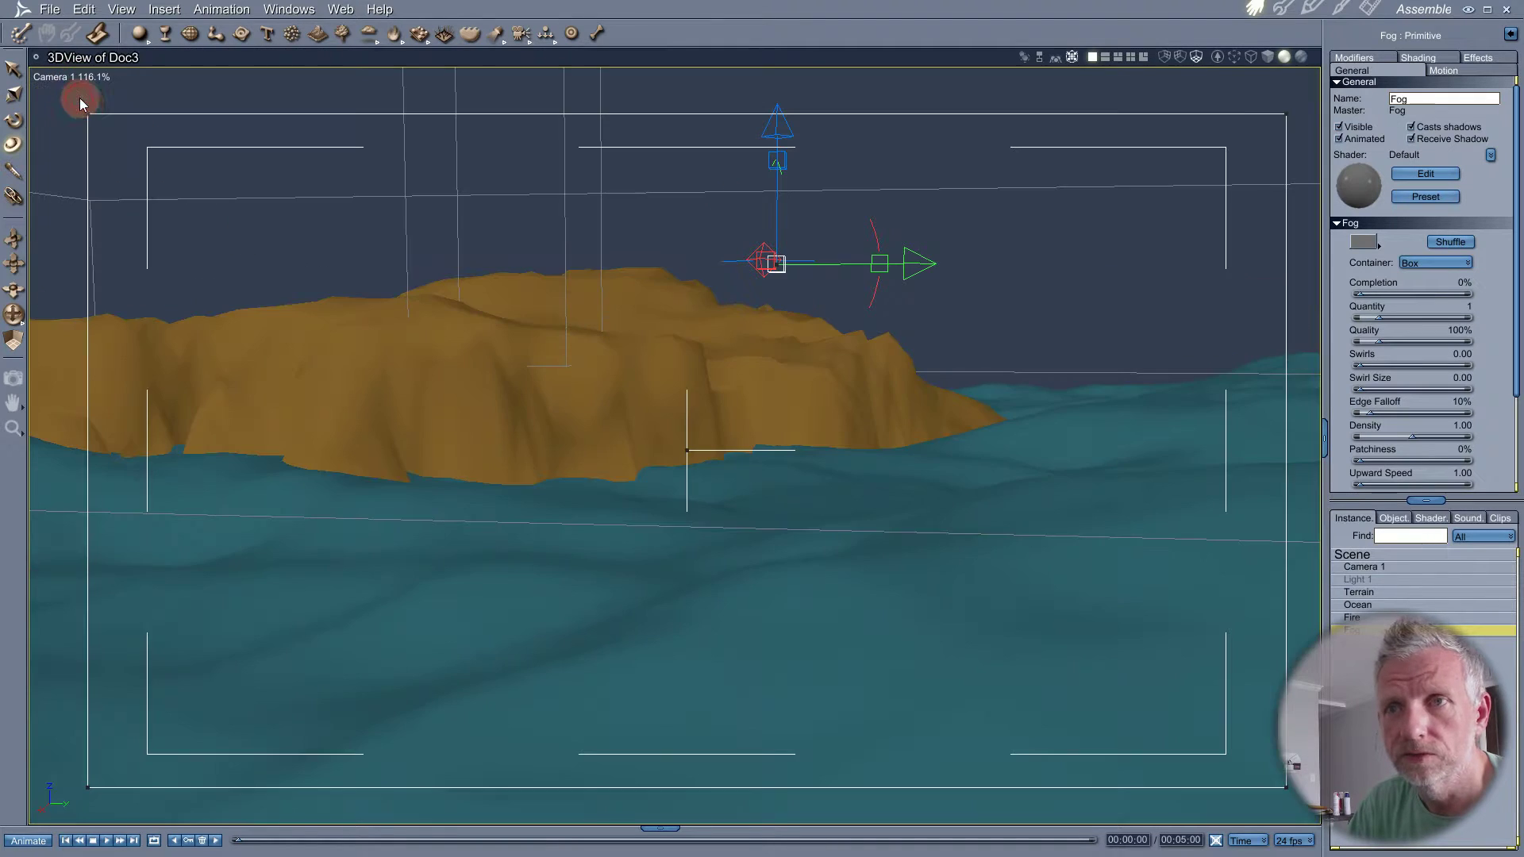
pyautogui.hotkey('ctrl', 'r')
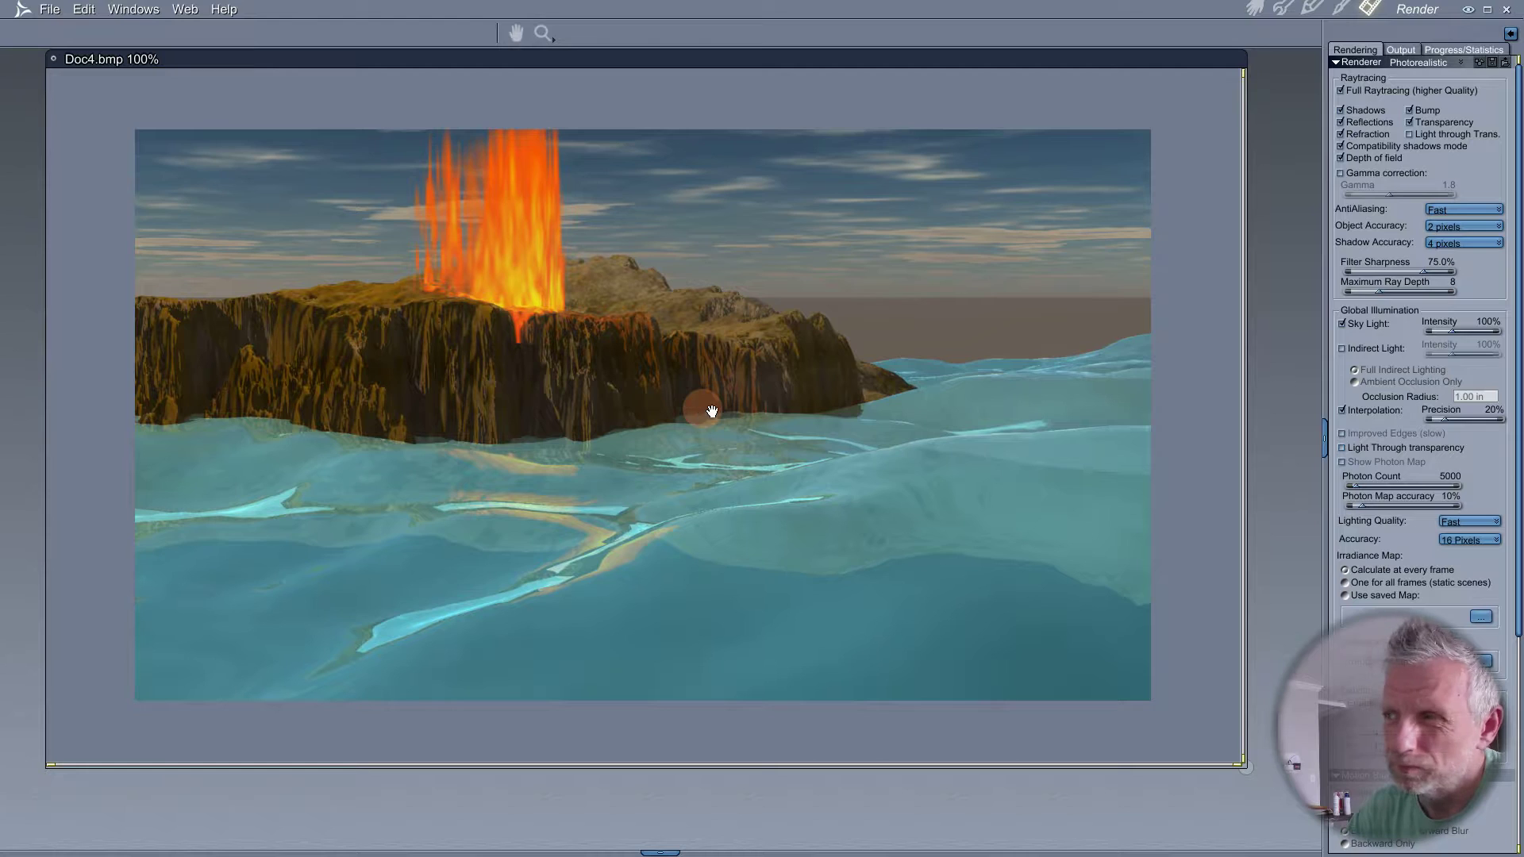
# - Return to the scene and set the fog's Density to 2.00, Patchiness to 14%, Quantity to 2 and Swirls to 0.95
pyautogui.click(1255, 10)
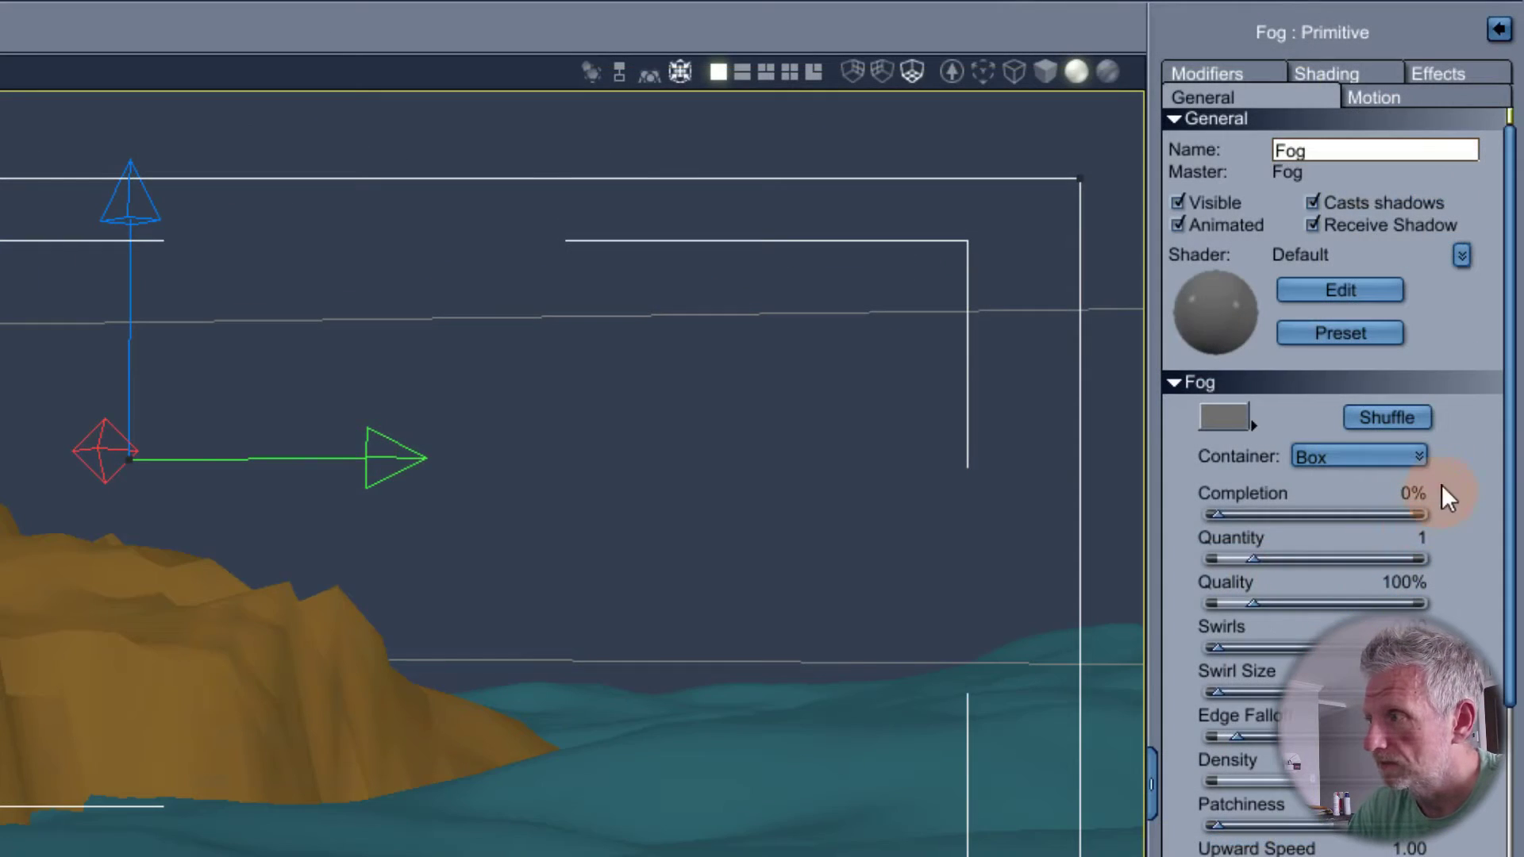
pyautogui.moveTo(1512, 454); pyautogui.dragTo(1516, 594)
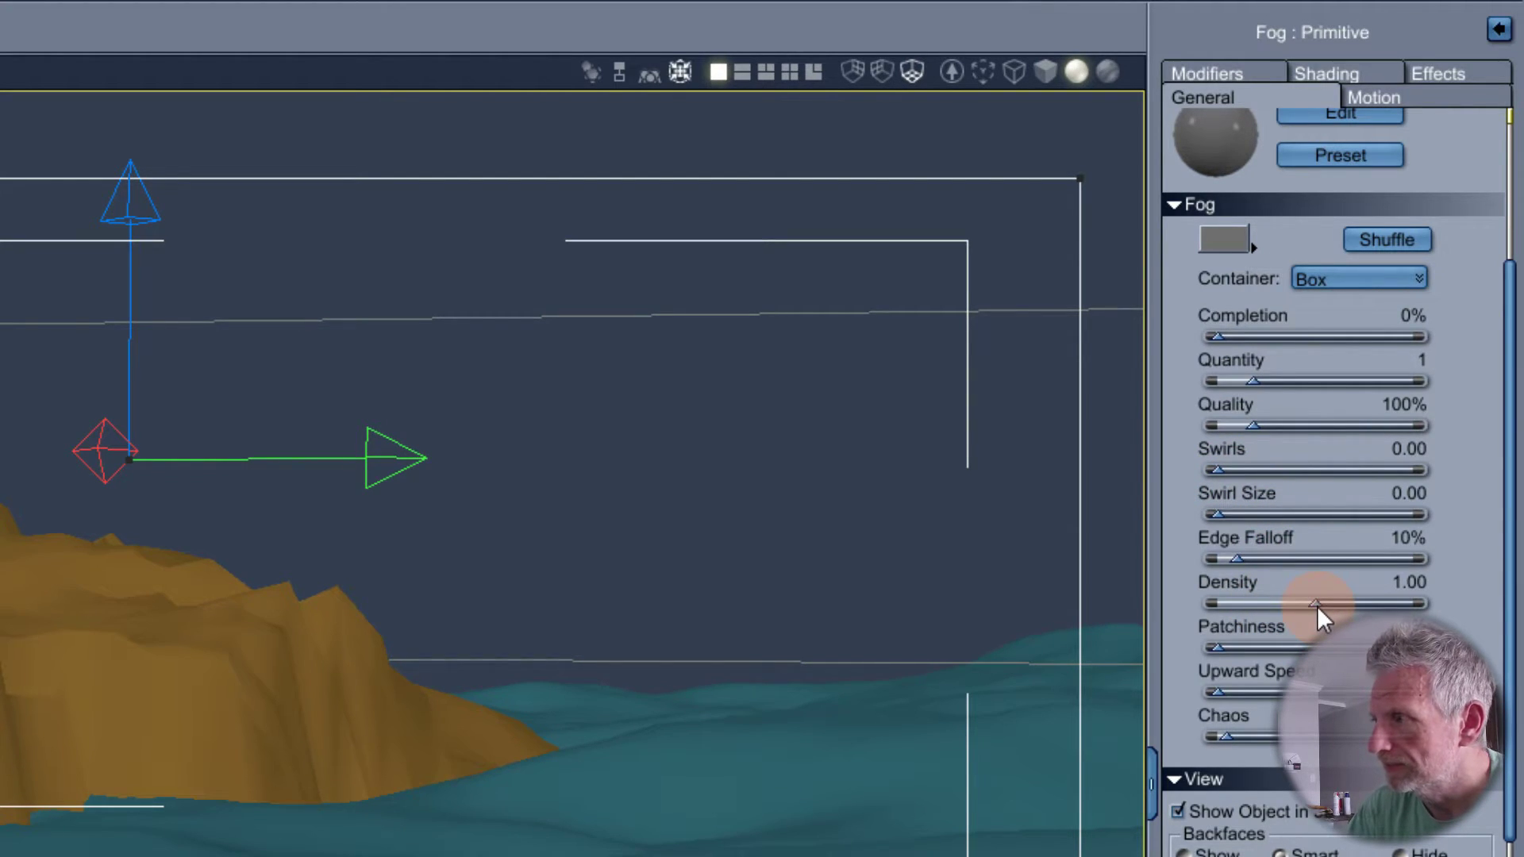
pyautogui.moveTo(1317, 605); pyautogui.dragTo(1382, 605)
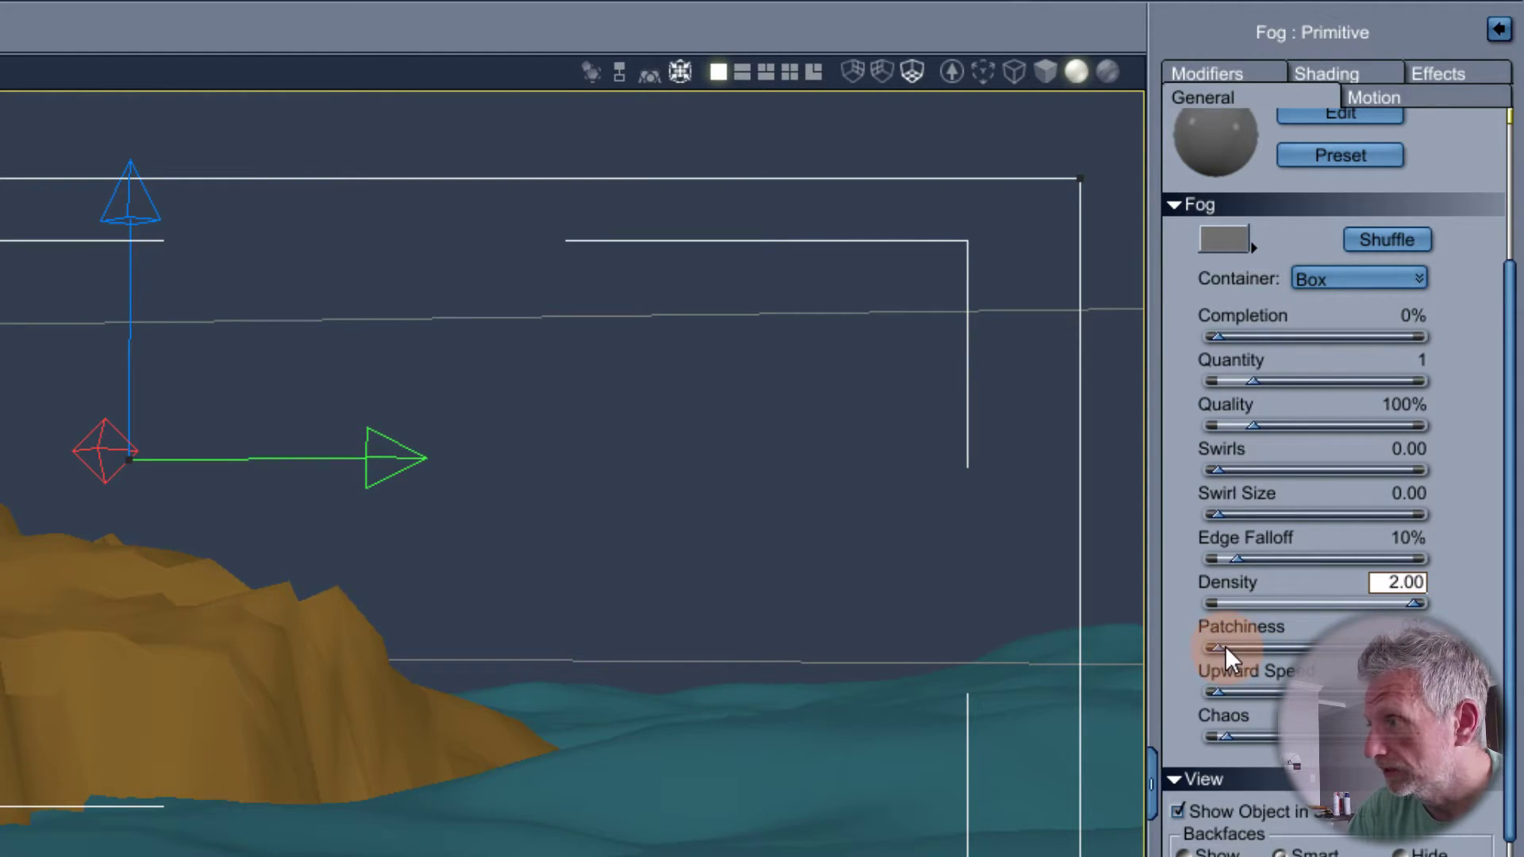
pyautogui.moveTo(1226, 646); pyautogui.dragTo(1245, 650)
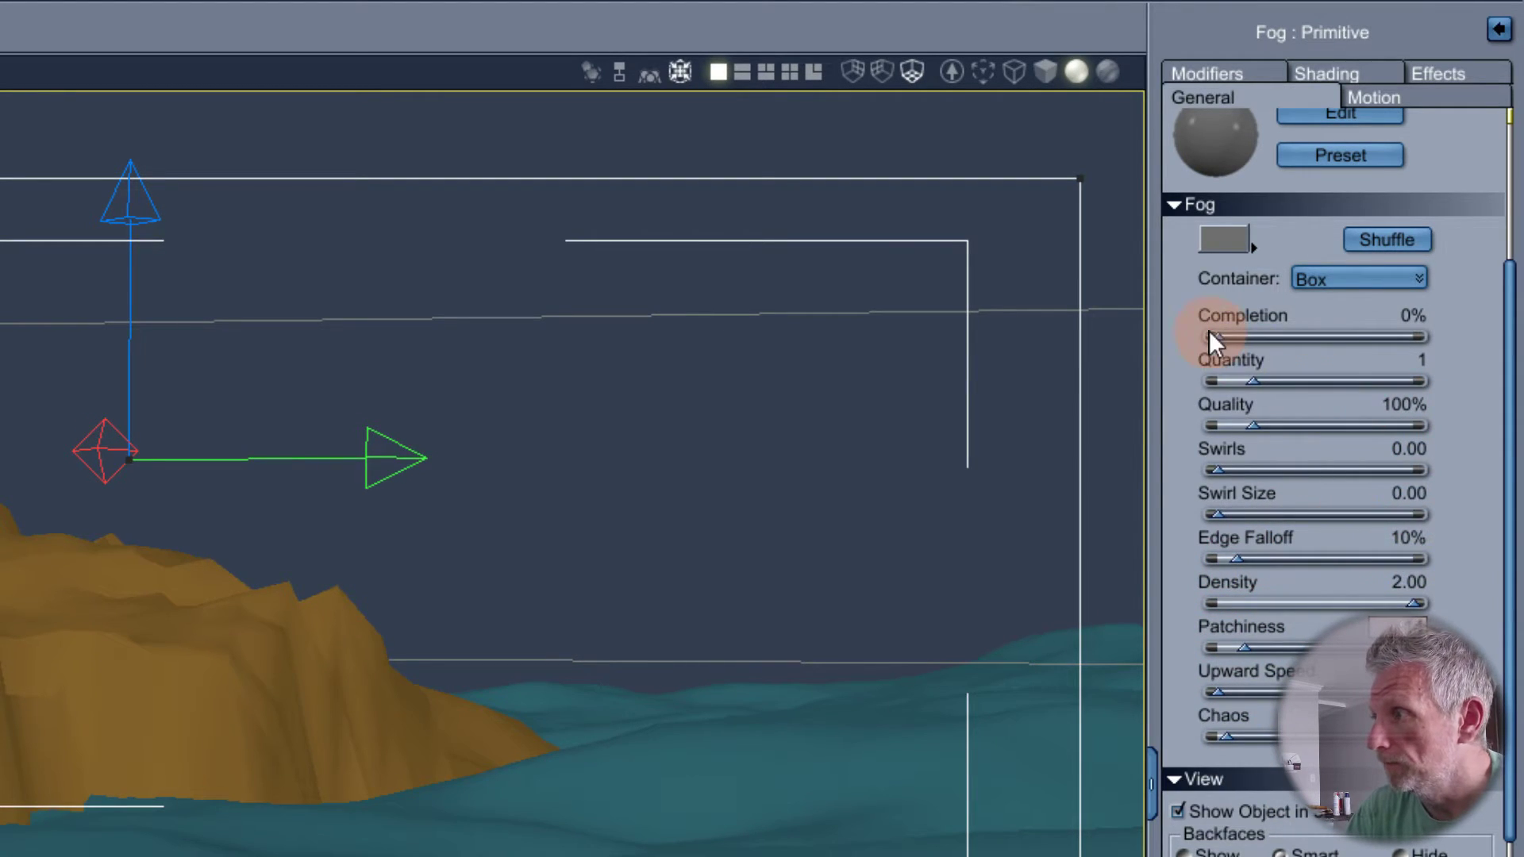
pyautogui.moveTo(1256, 379); pyautogui.dragTo(1427, 416)
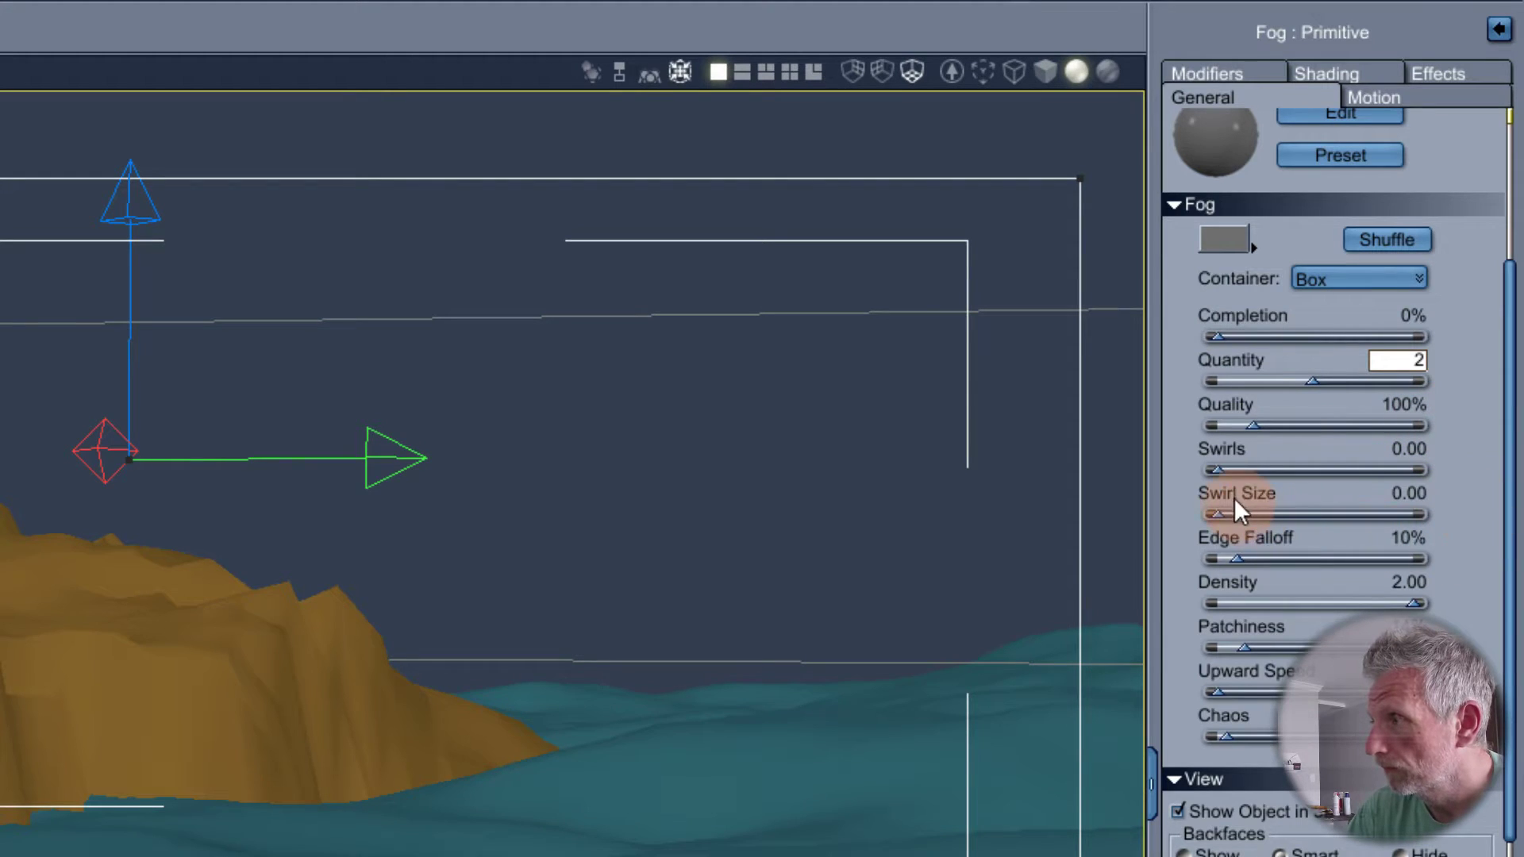
pyautogui.moveTo(1216, 469); pyautogui.dragTo(1254, 470)
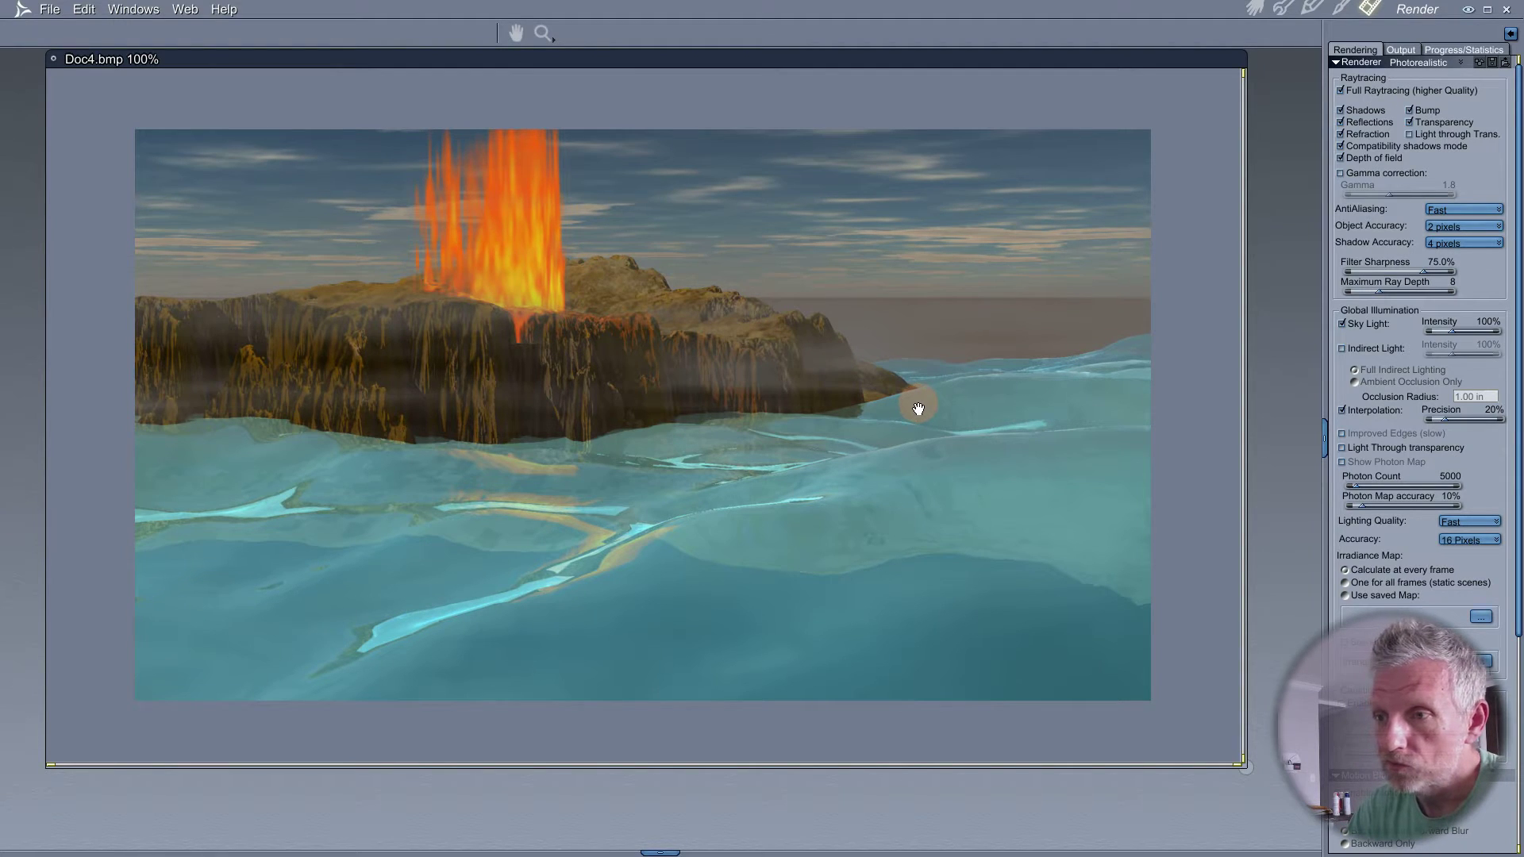
# - Return to the scene, raise the fog's Quantity to the slider's maximum, and render again
pyautogui.click(1253, 9)
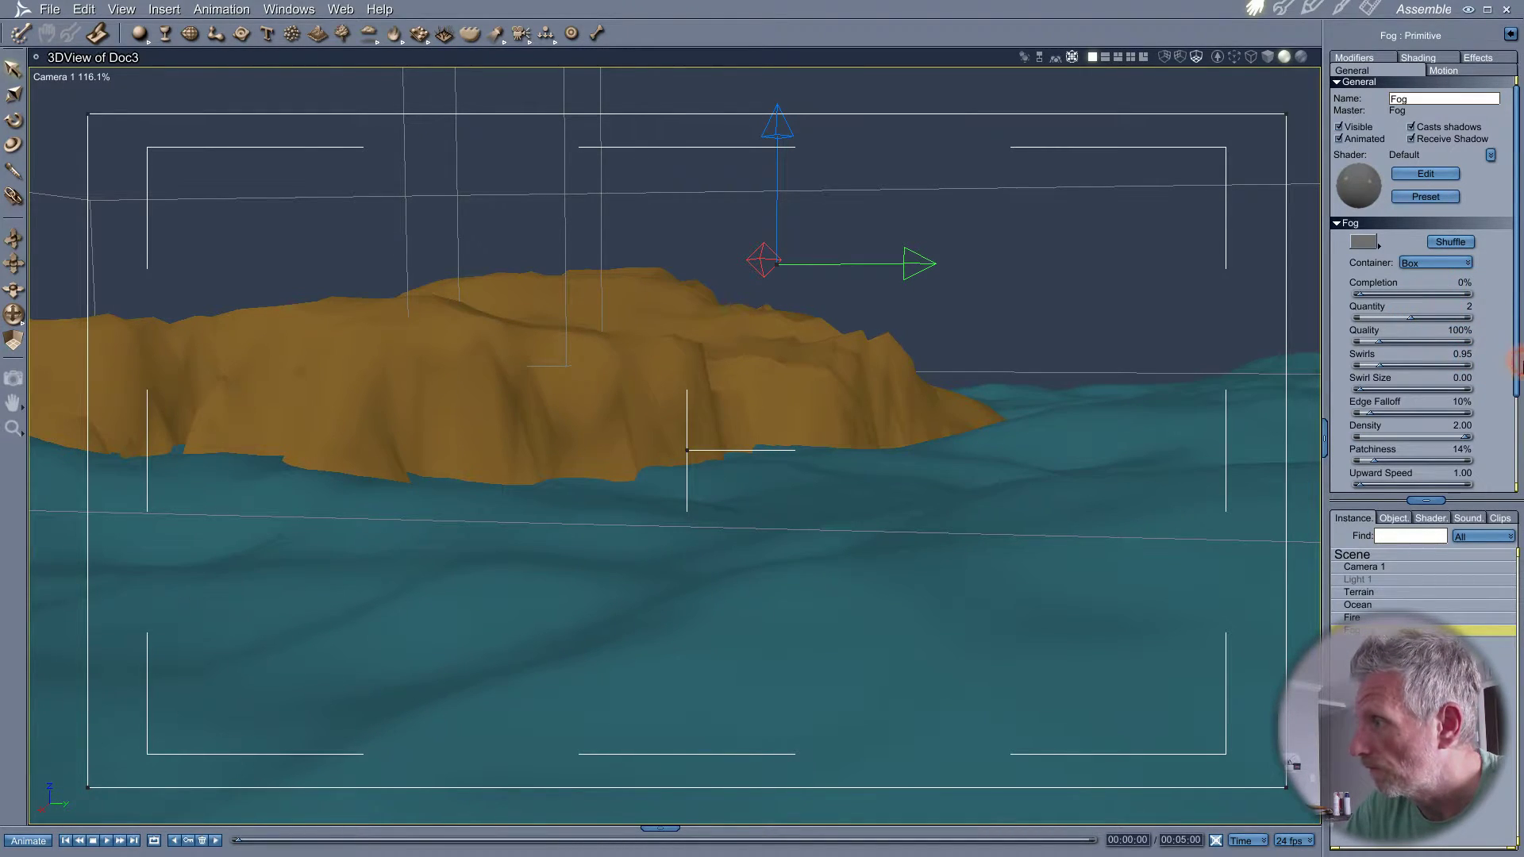
pyautogui.scroll(-3, 1504, 365)
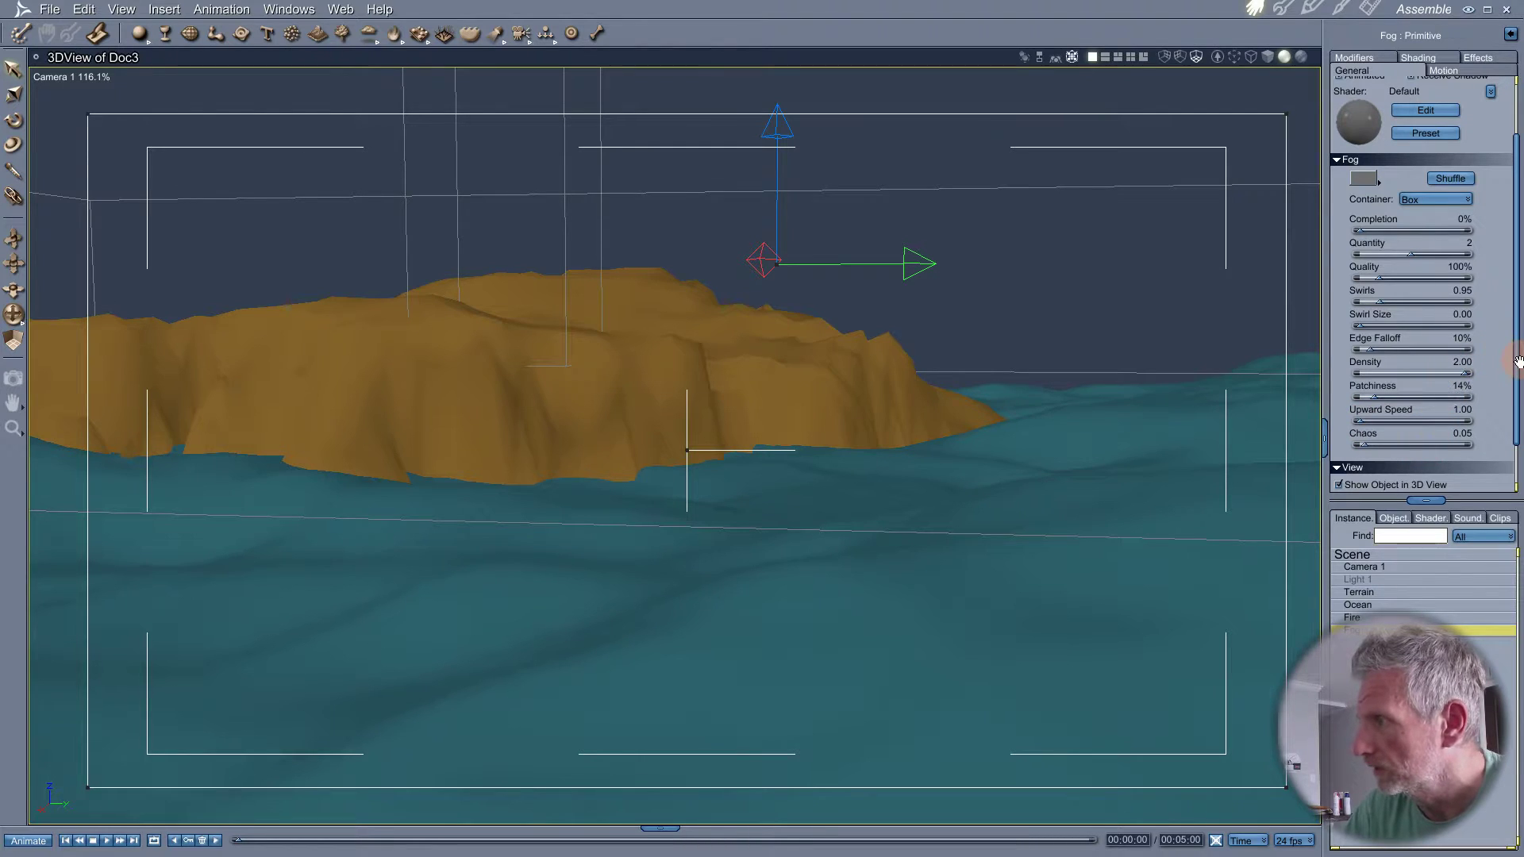
pyautogui.moveTo(1410, 254); pyautogui.dragTo(1470, 268)
pyautogui.hotkey('ctrl', 'r')
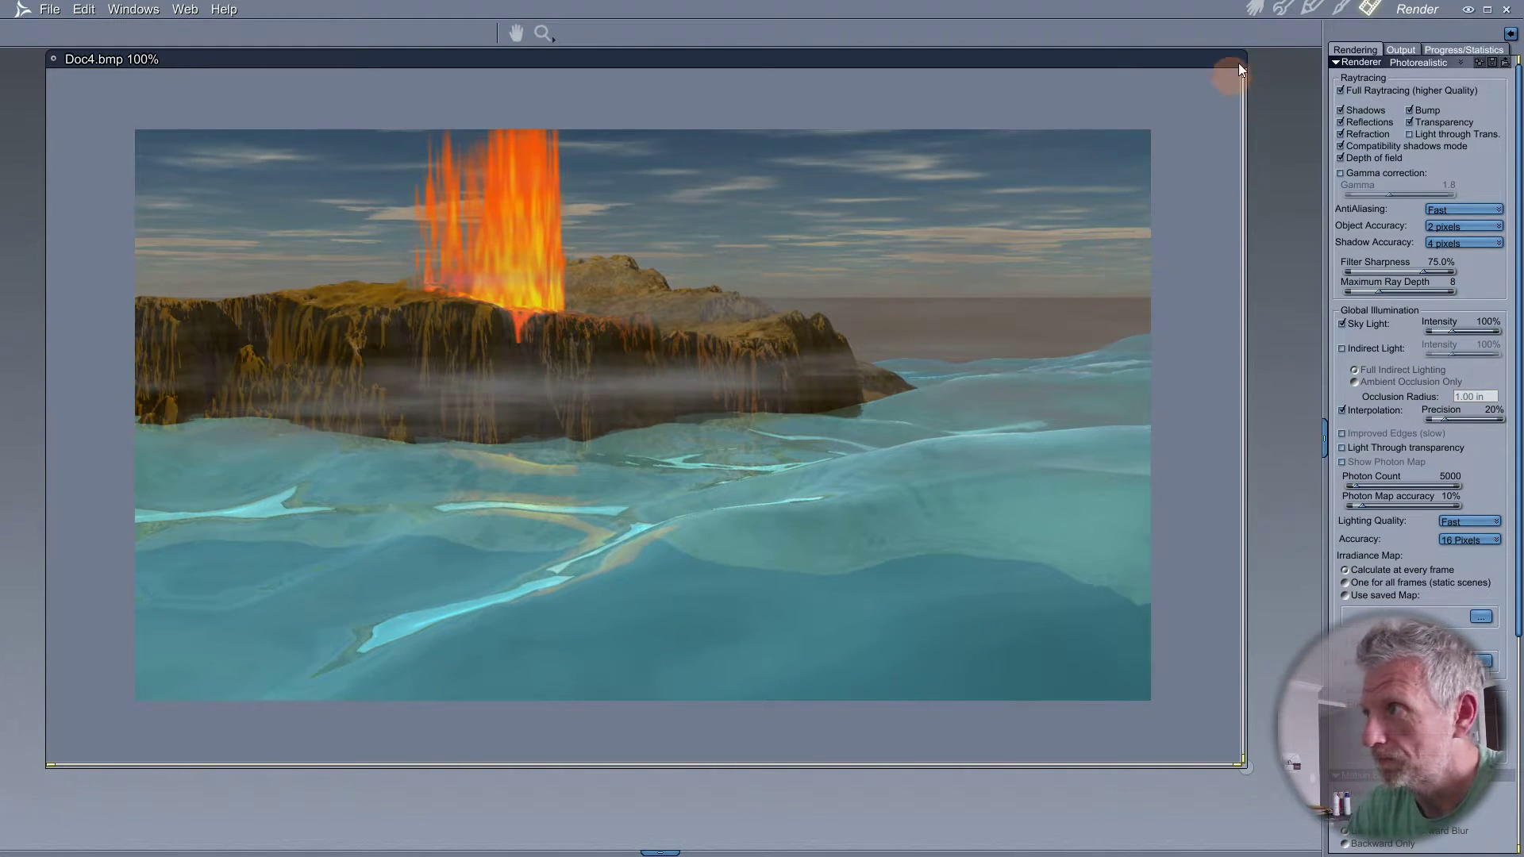
# - Leave the volcano island render and create a new, empty scene document in the assembly workspace
pyautogui.click(1255, 9)
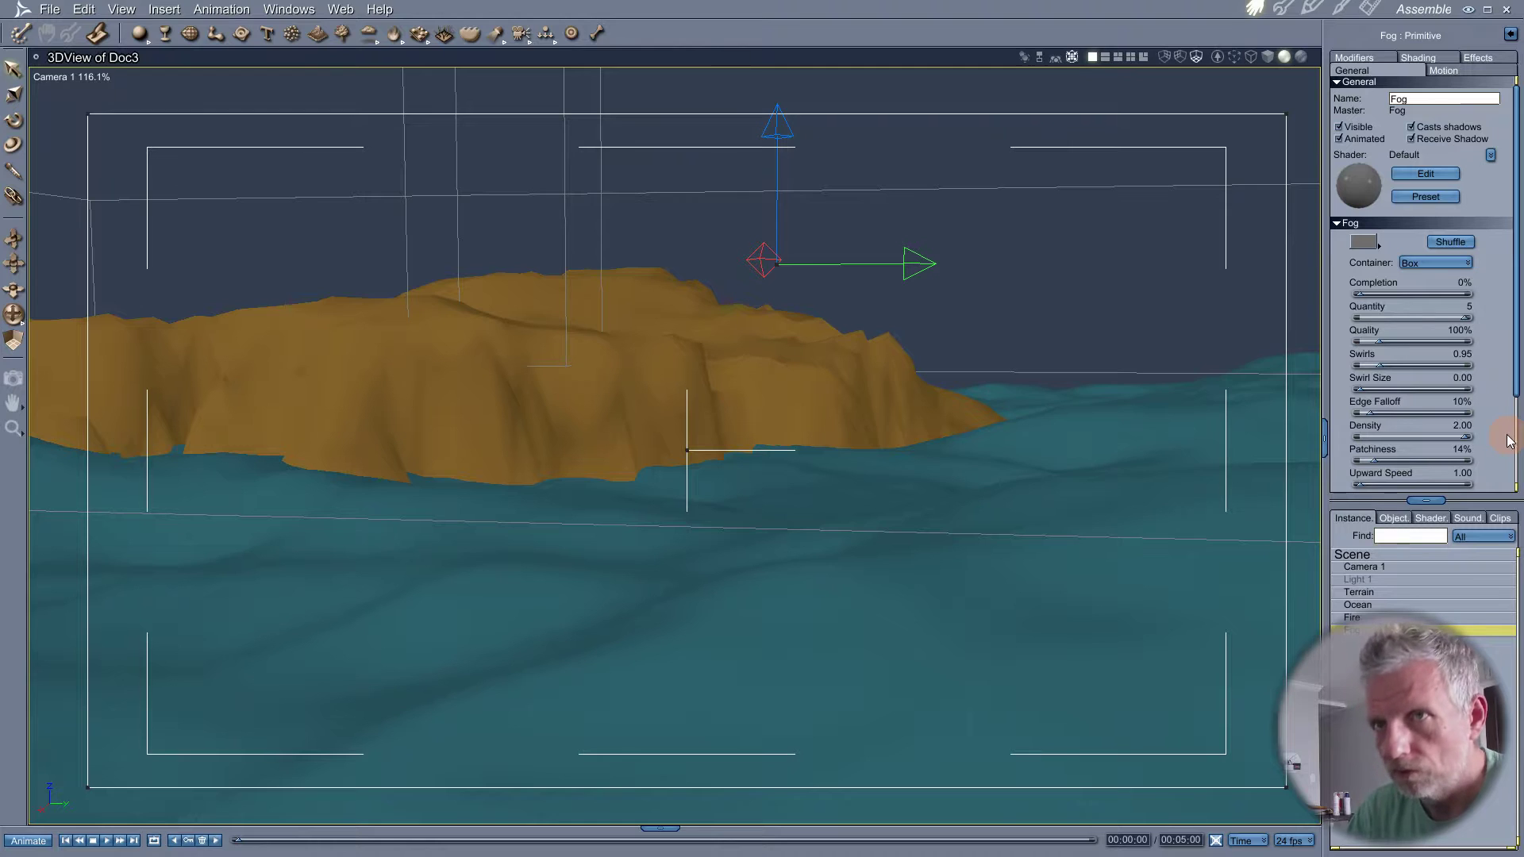
pyautogui.click(53, 11)
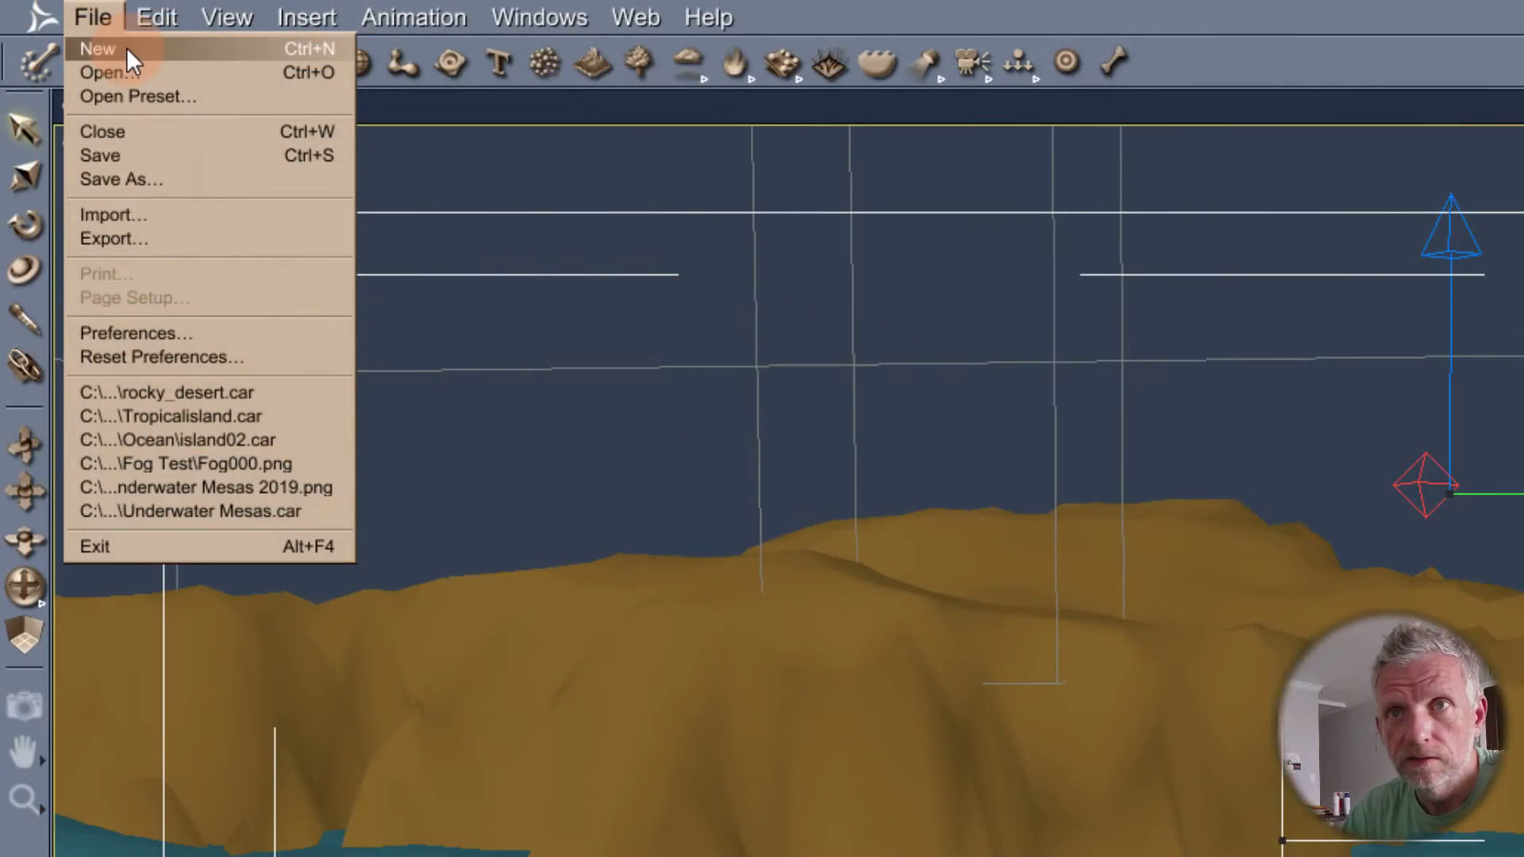
pyautogui.click(68, 27)
pyautogui.moveTo(1200, 642); pyautogui.dragTo(396, 172)
pyautogui.click(870, 323)
pyautogui.click(946, 493)
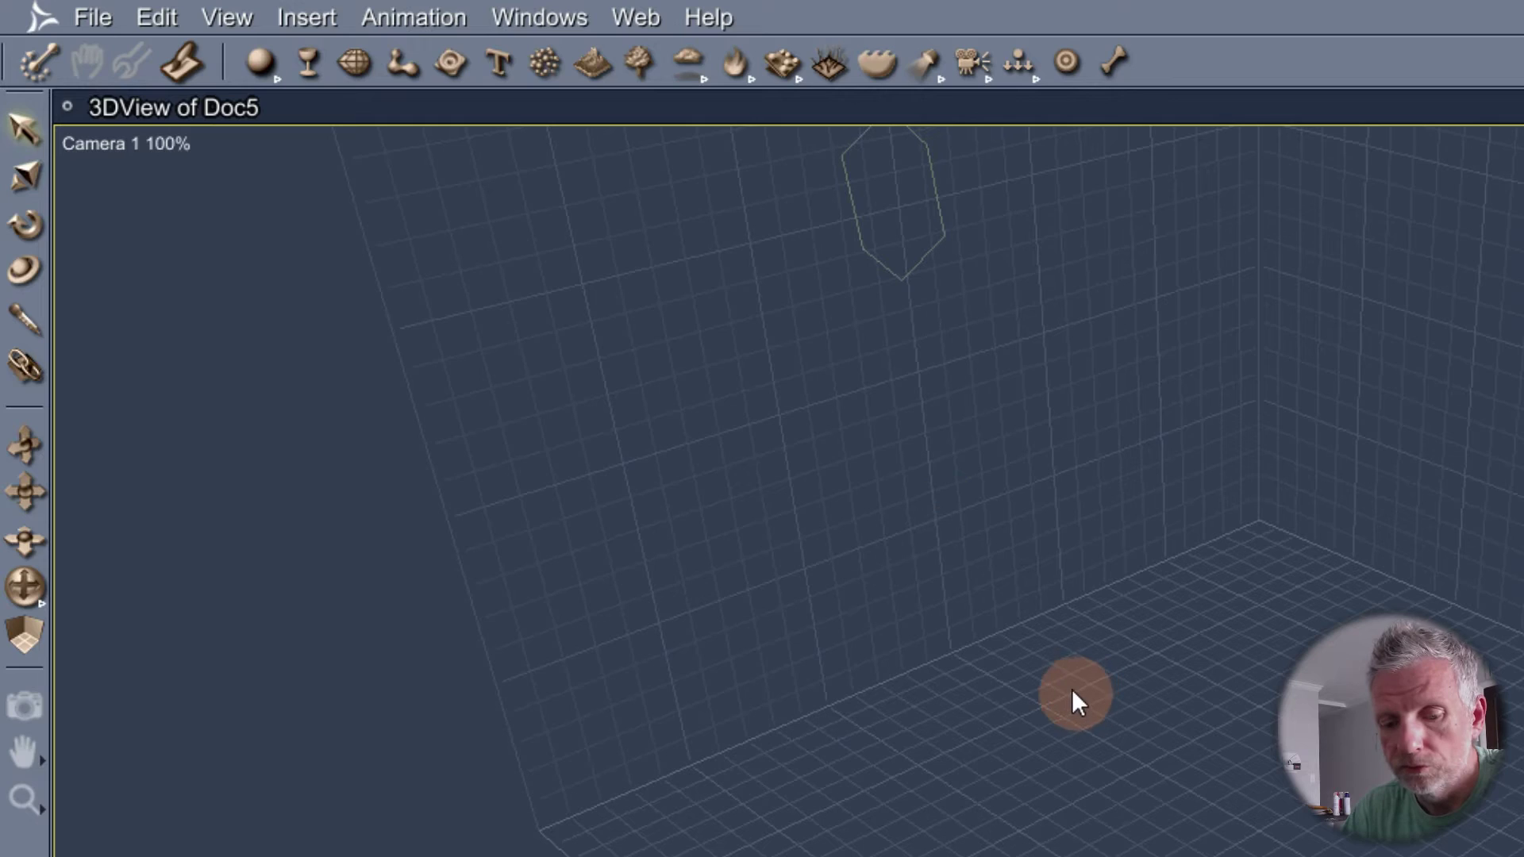
pyautogui.moveTo(660, 508); pyautogui.dragTo(596, 517, button='middle')
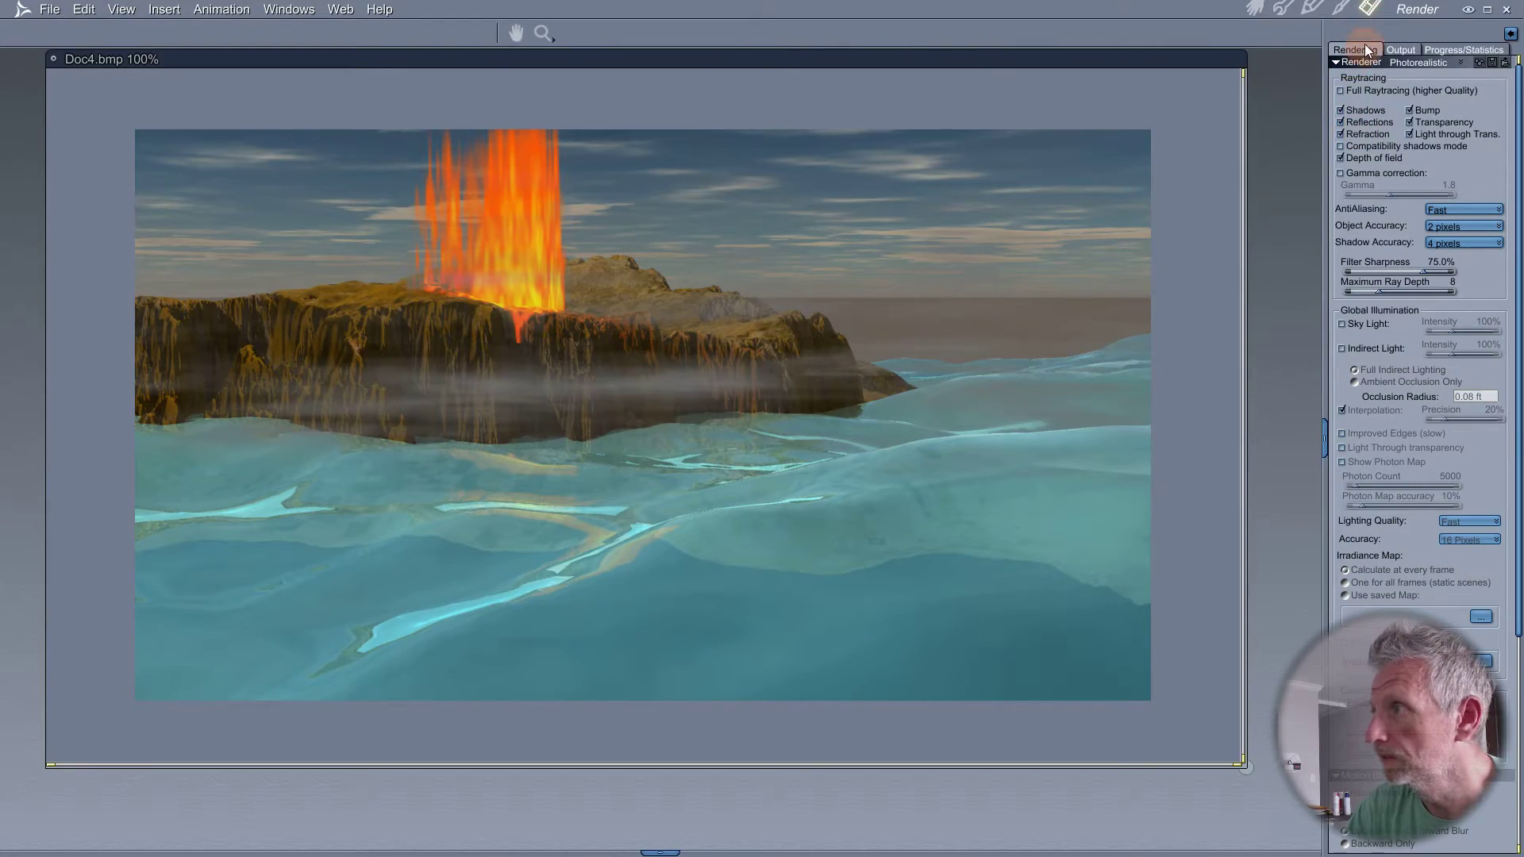
# - Set the render output size to 1280 by 720 pixels with Keep Proportions off while entering it, re-enabling that option at the end
pyautogui.click(1397, 49)
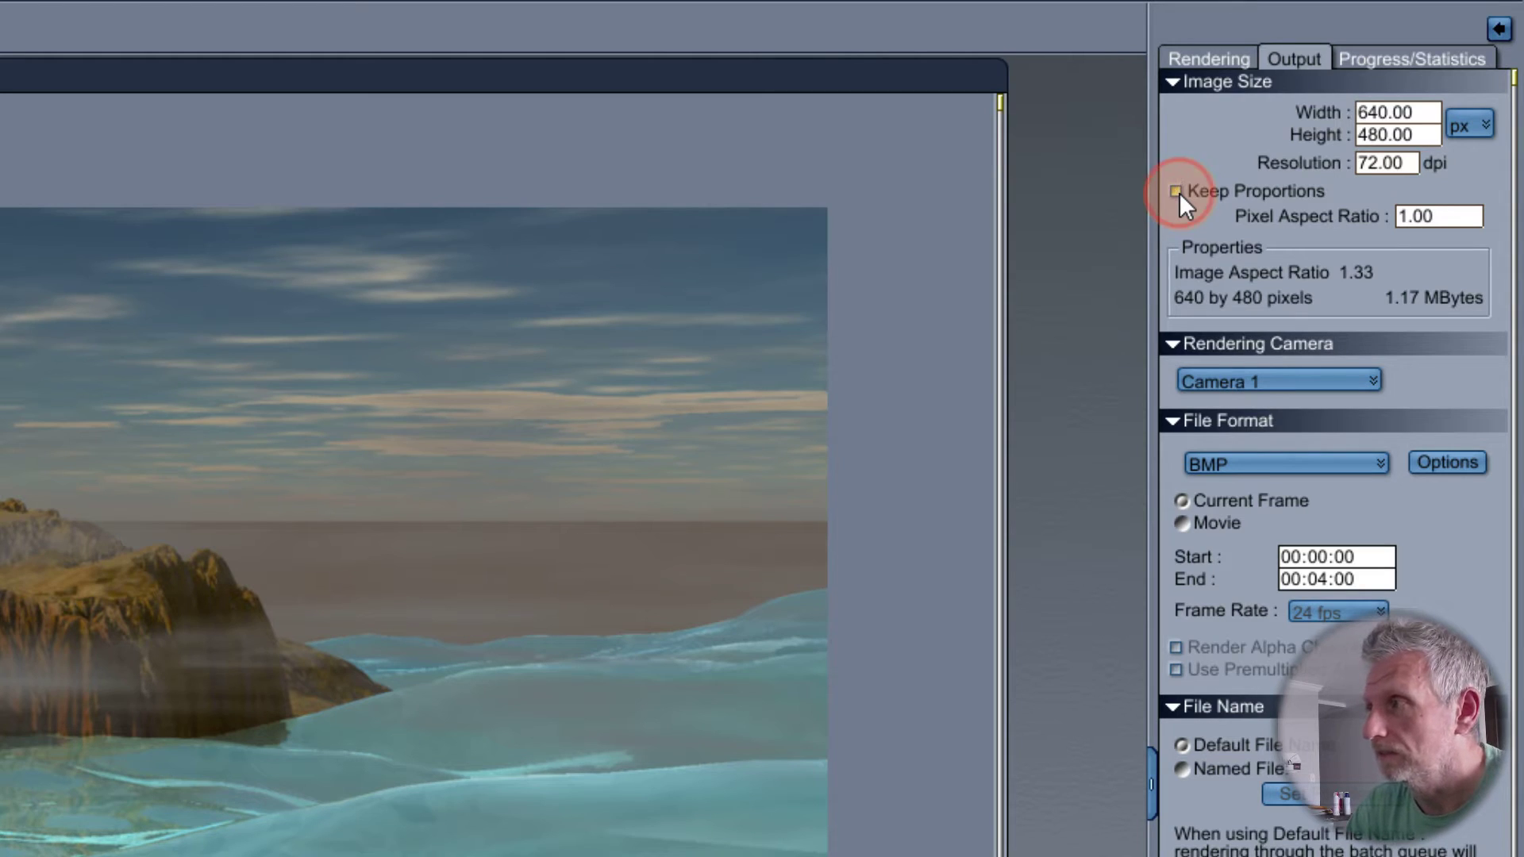
pyautogui.click(1176, 191)
pyautogui.click(1397, 112)
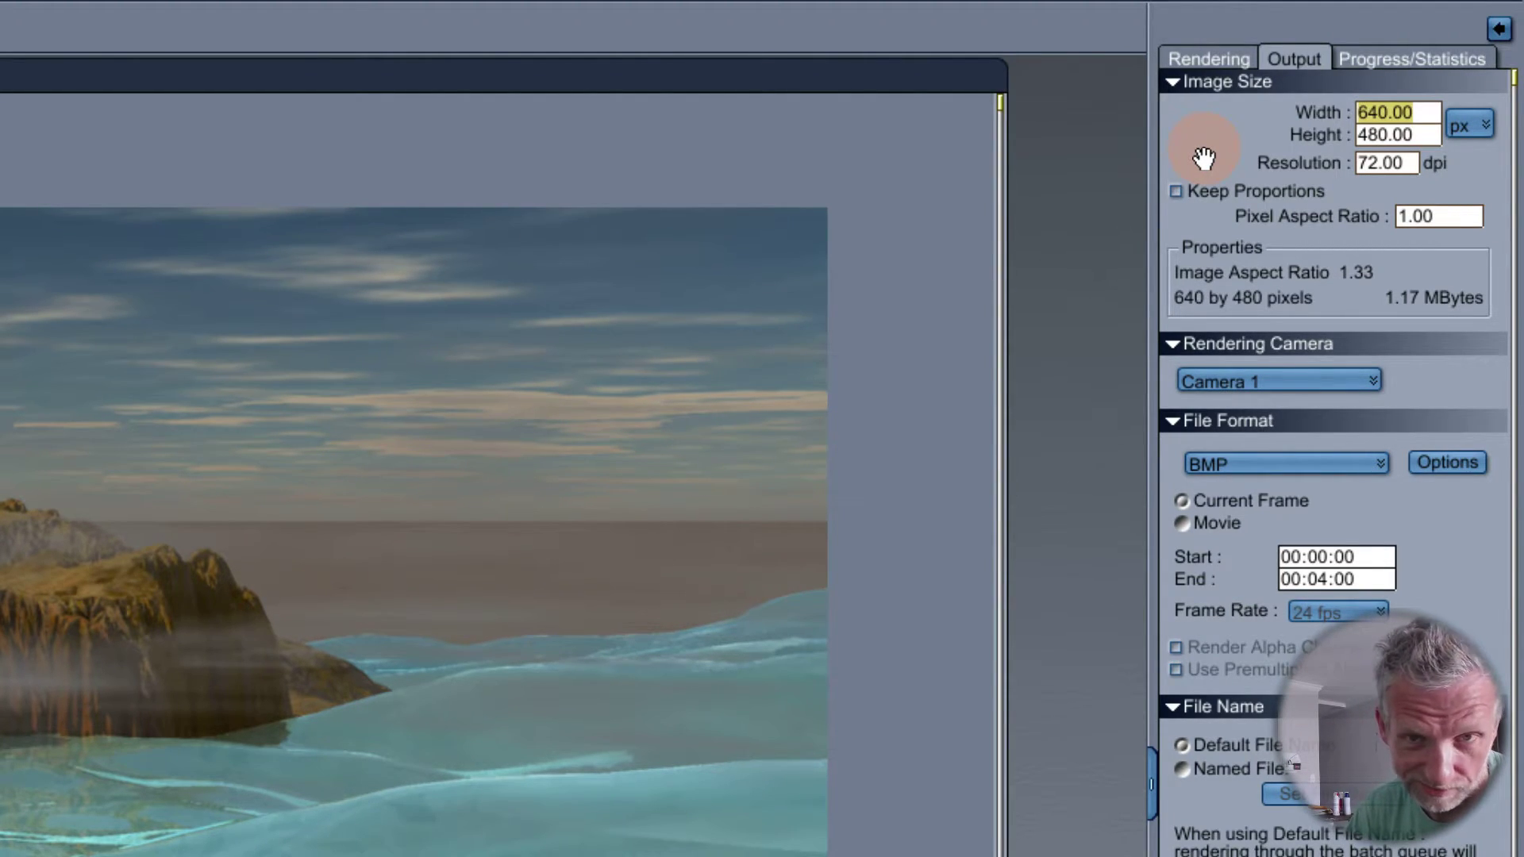
pyautogui.write('1280')
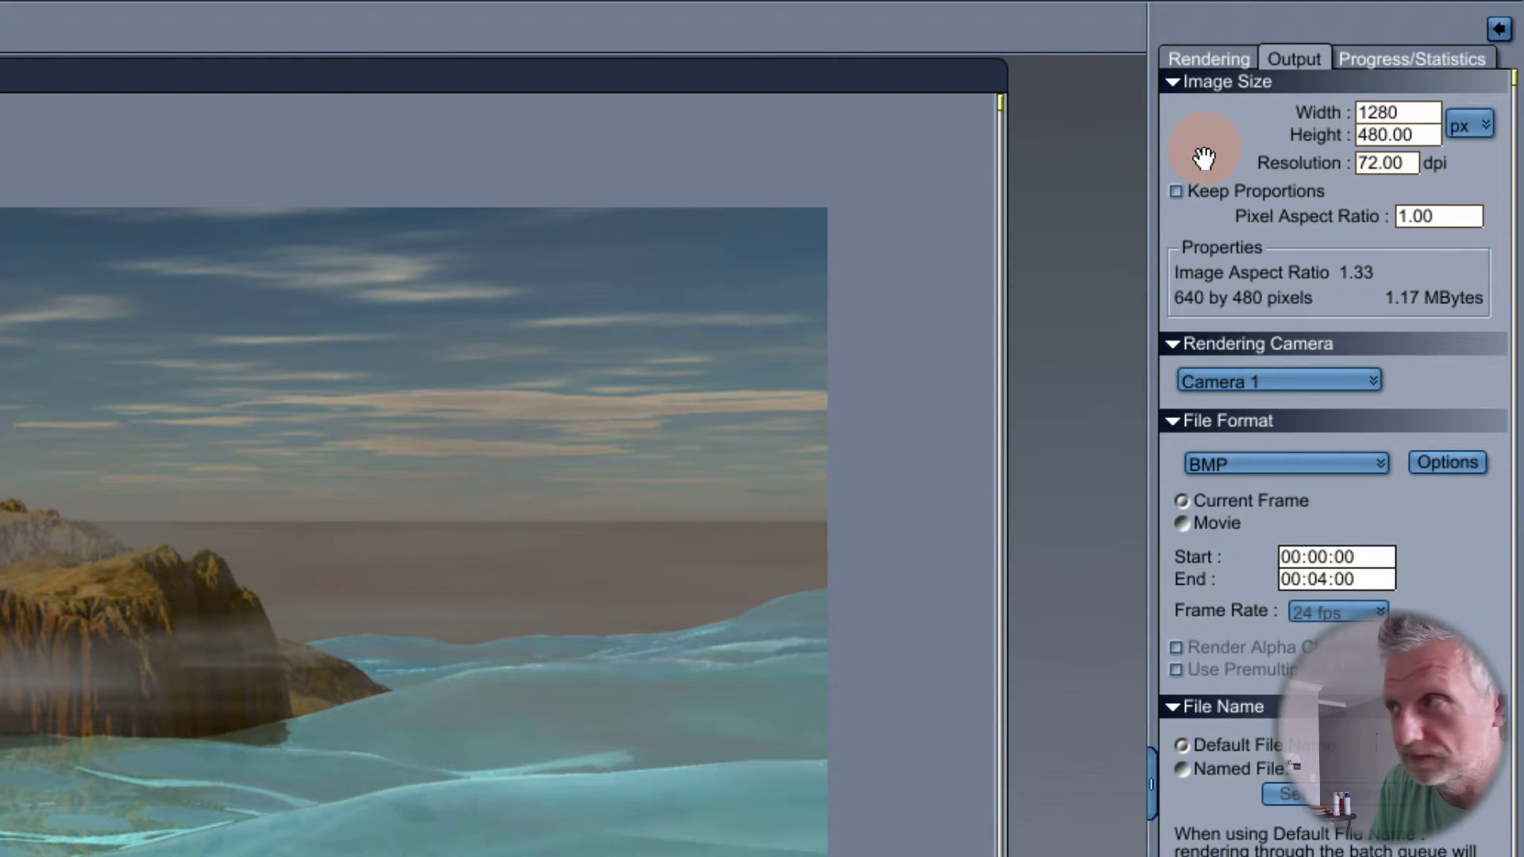
pyautogui.press('Tab')
pyautogui.write('720')
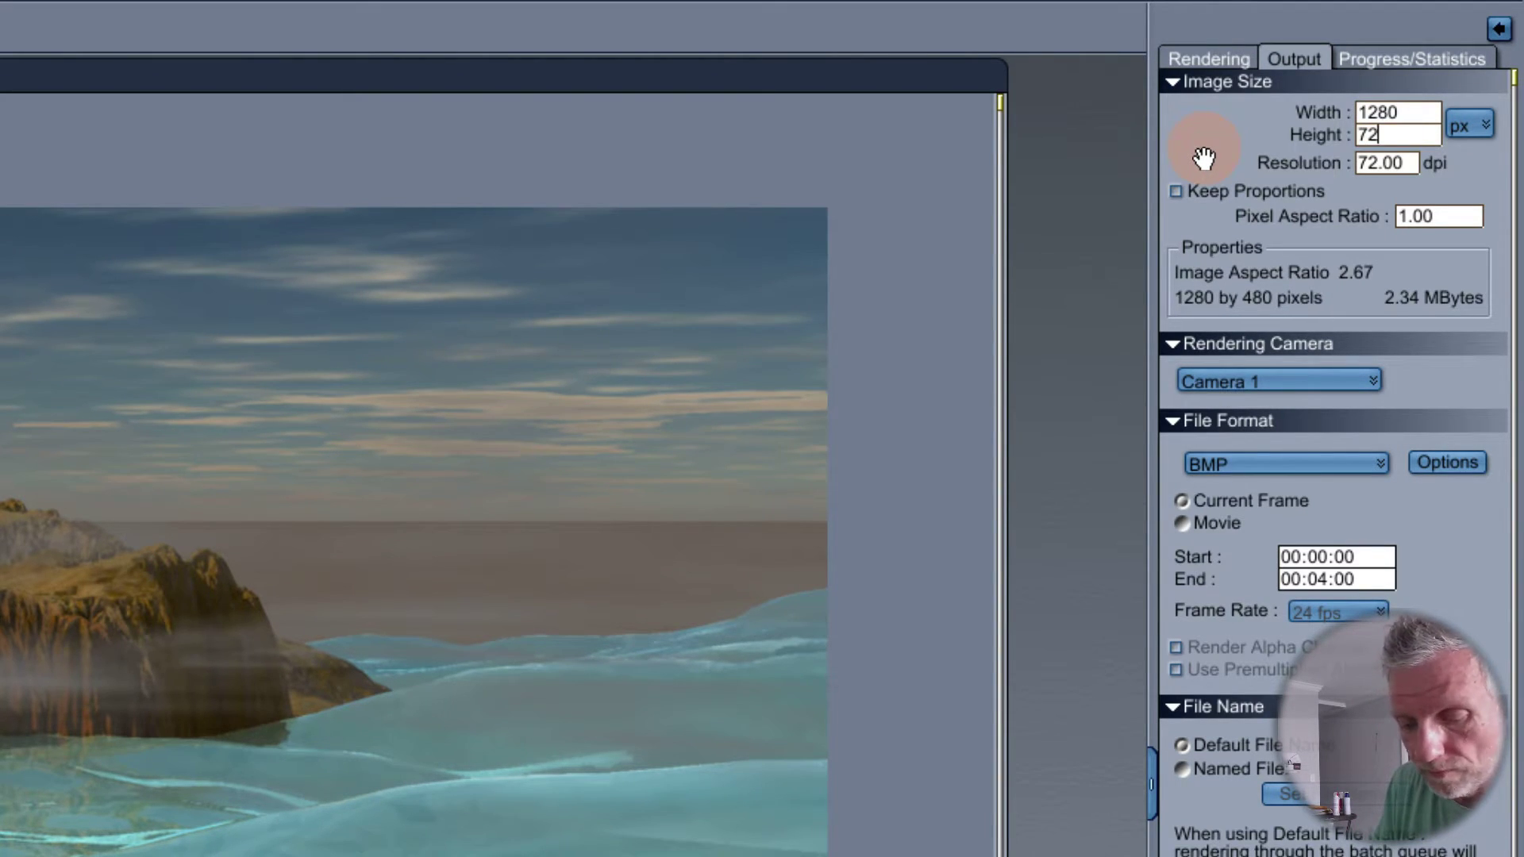
pyautogui.press('Tab')
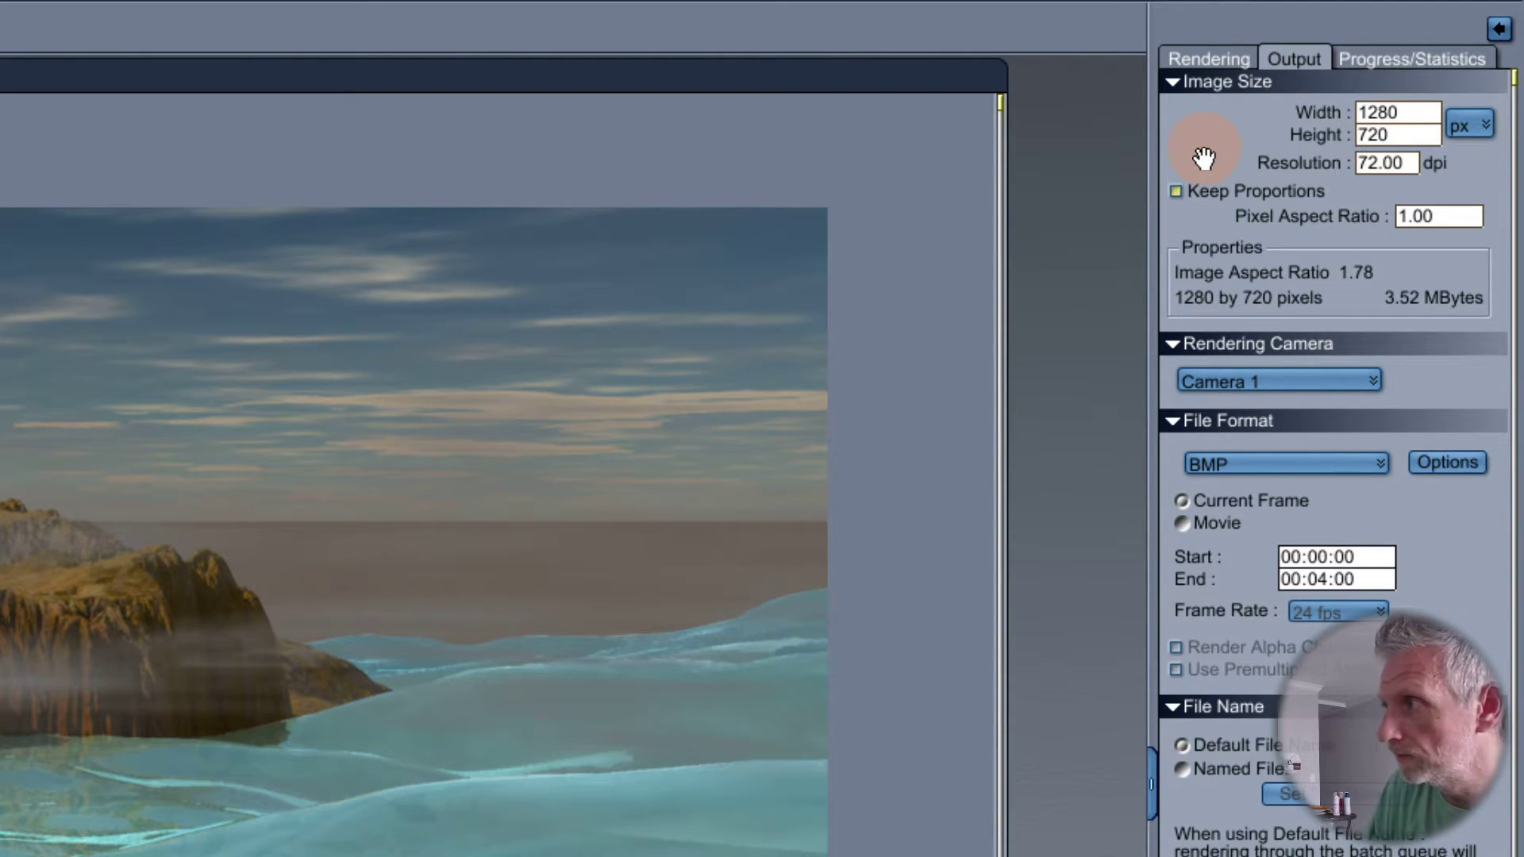
pyautogui.click(1177, 192)
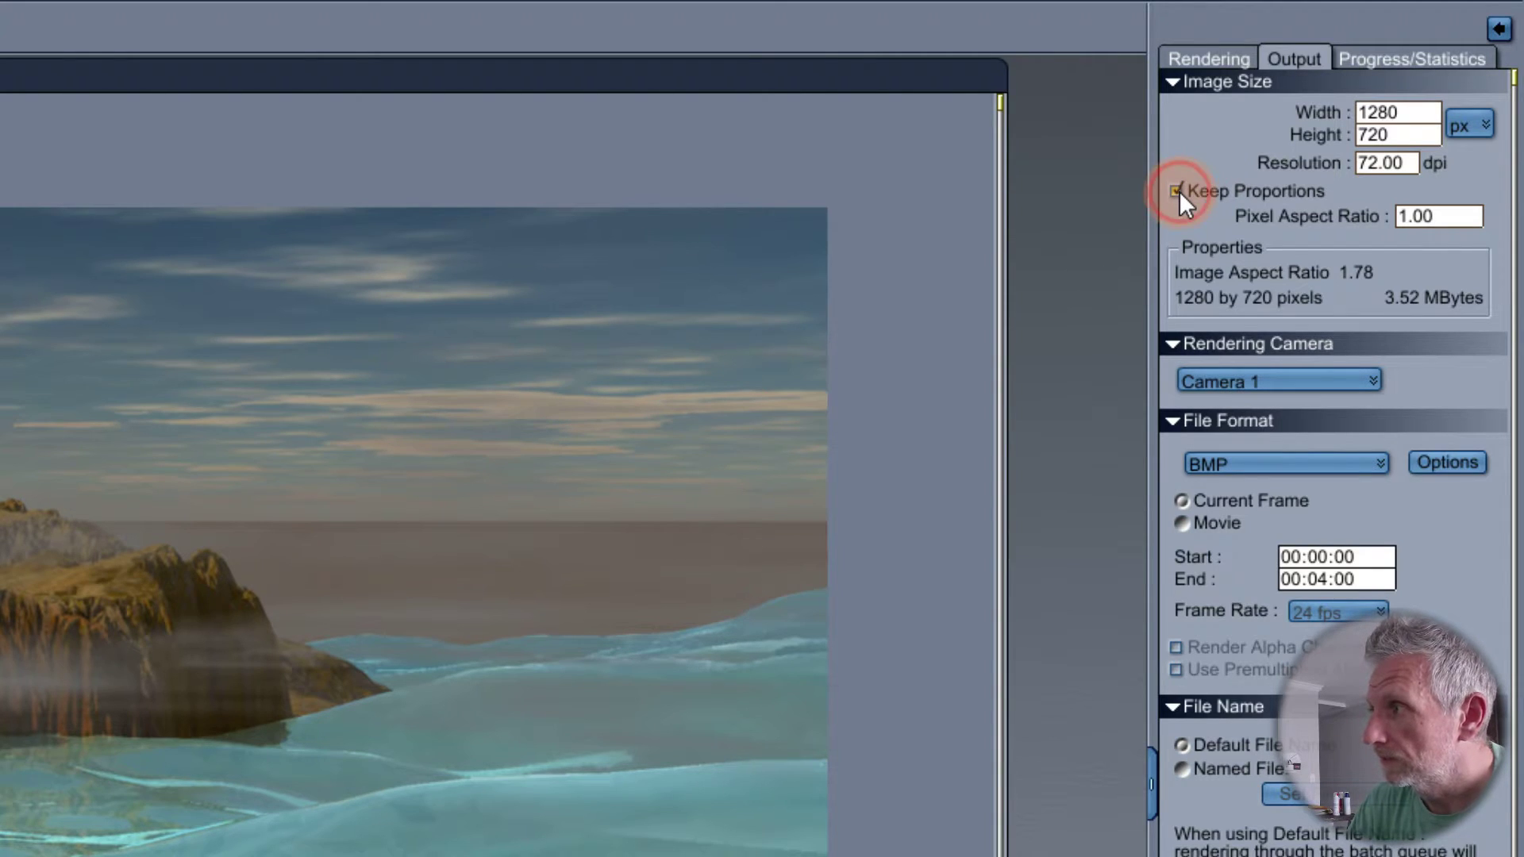
pyautogui.click(1222, 64)
# - Show the production frame in the 3D view of the new scene
pyautogui.click(1031, 0)
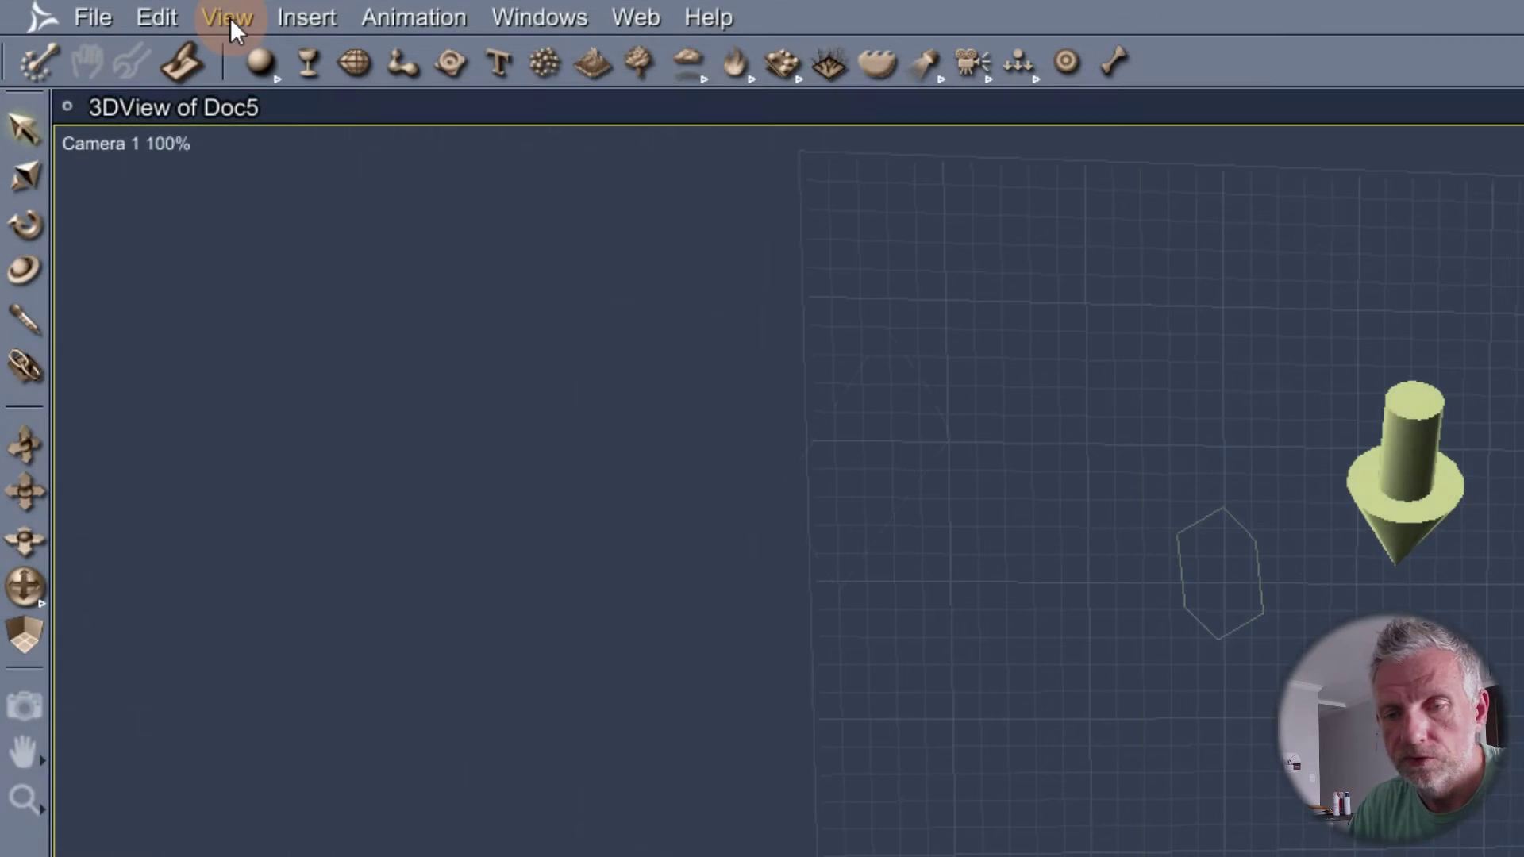
pyautogui.click(228, 16)
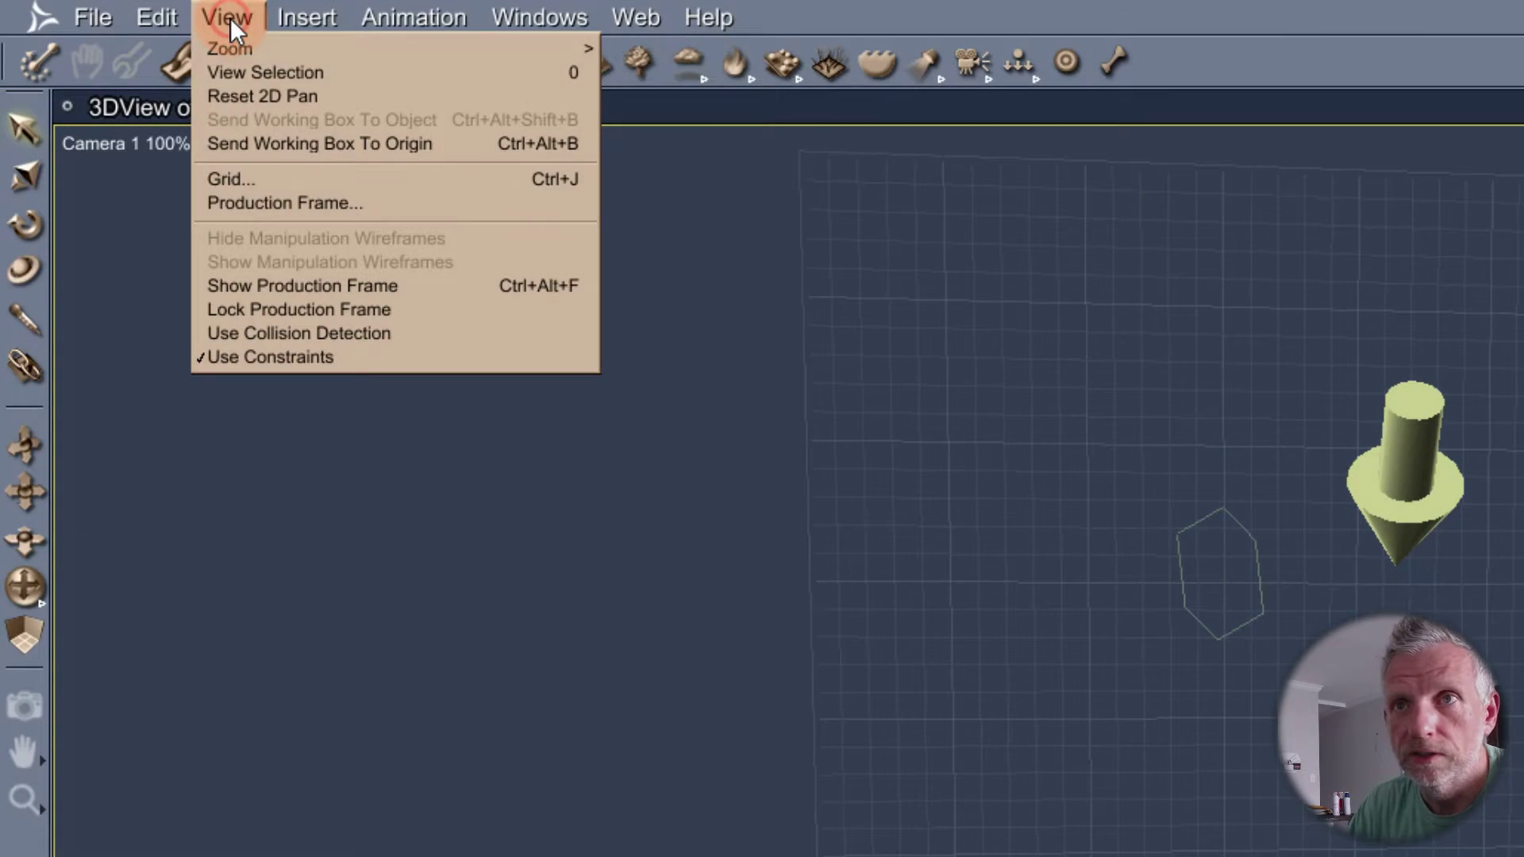
pyautogui.click(368, 292)
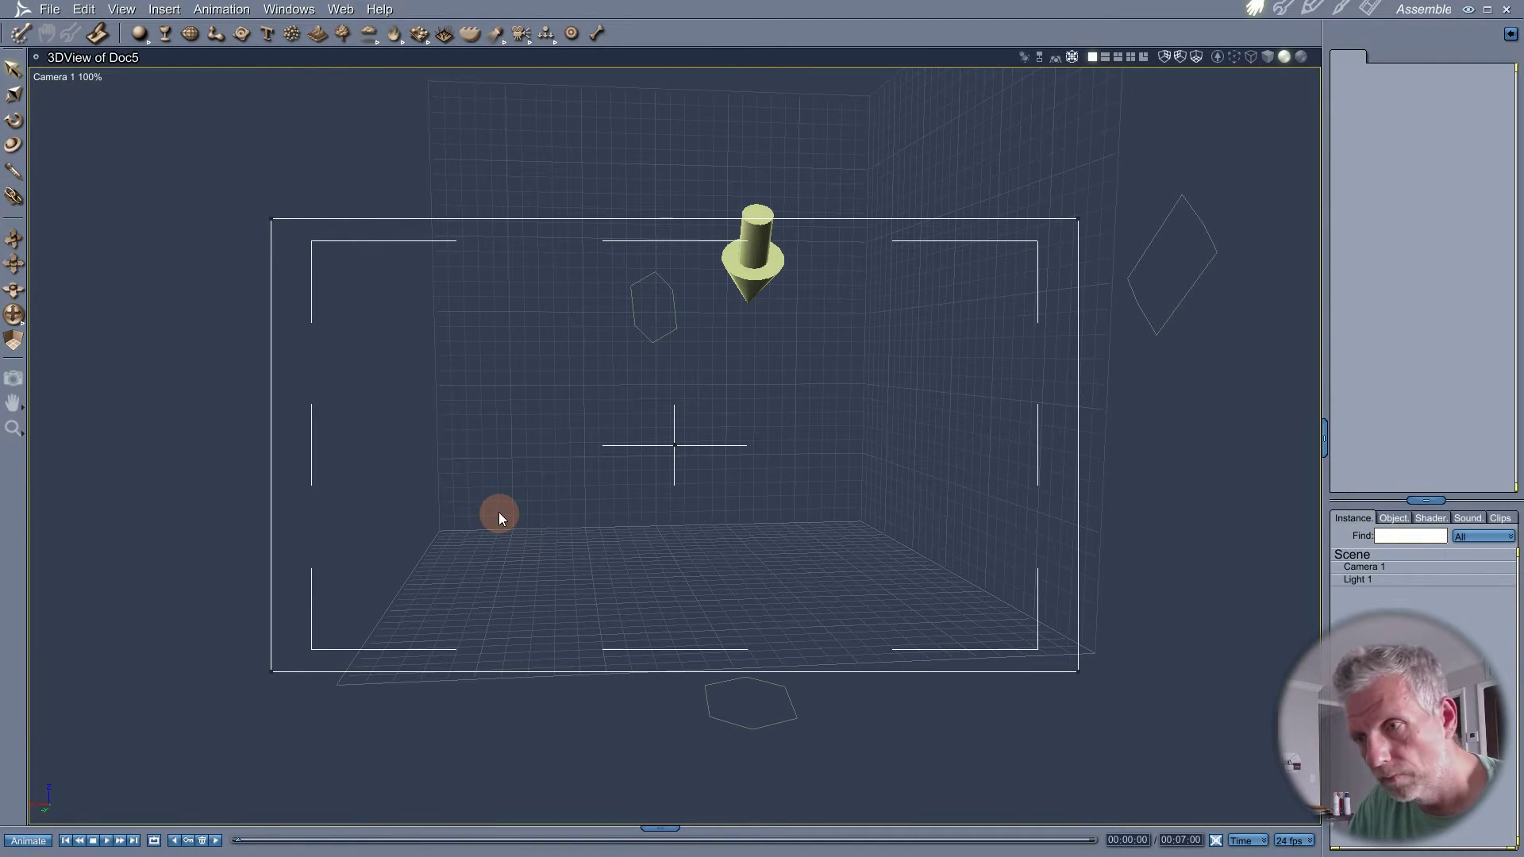
pyautogui.moveTo(500, 517)
pyautogui.mouseDown(button='middle')
pyautogui.moveTo(513, 509)
pyautogui.moveTo(502, 478)
pyautogui.moveTo(496, 502)
pyautogui.mouseUp(button='middle')
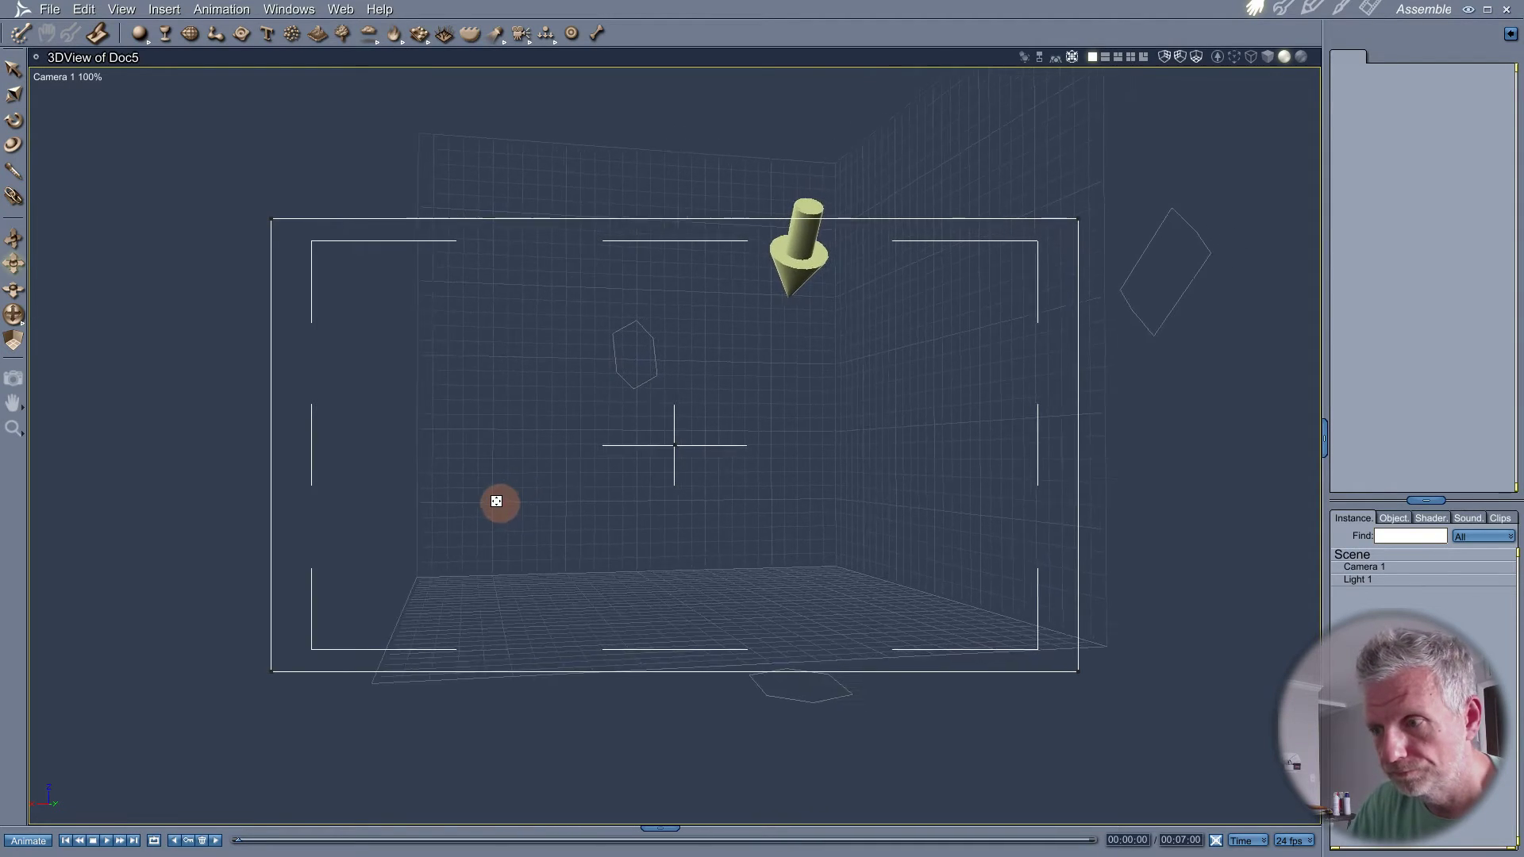
# - Test-render the empty scene and review the general properties of Light 1 and Camera 1
pyautogui.hotkey('ctrl', 'r')
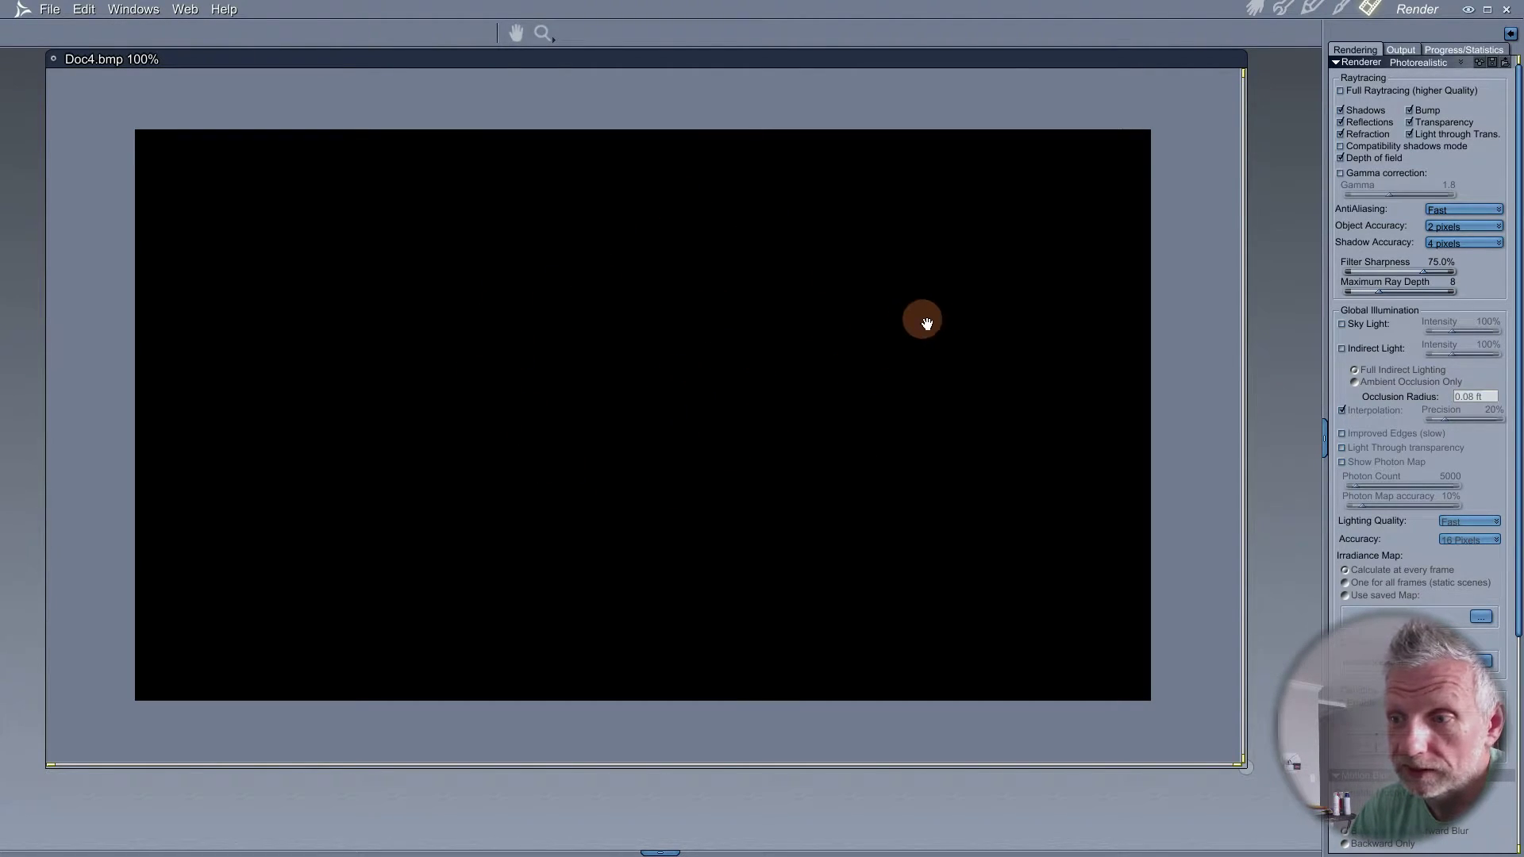
pyautogui.click(1255, 9)
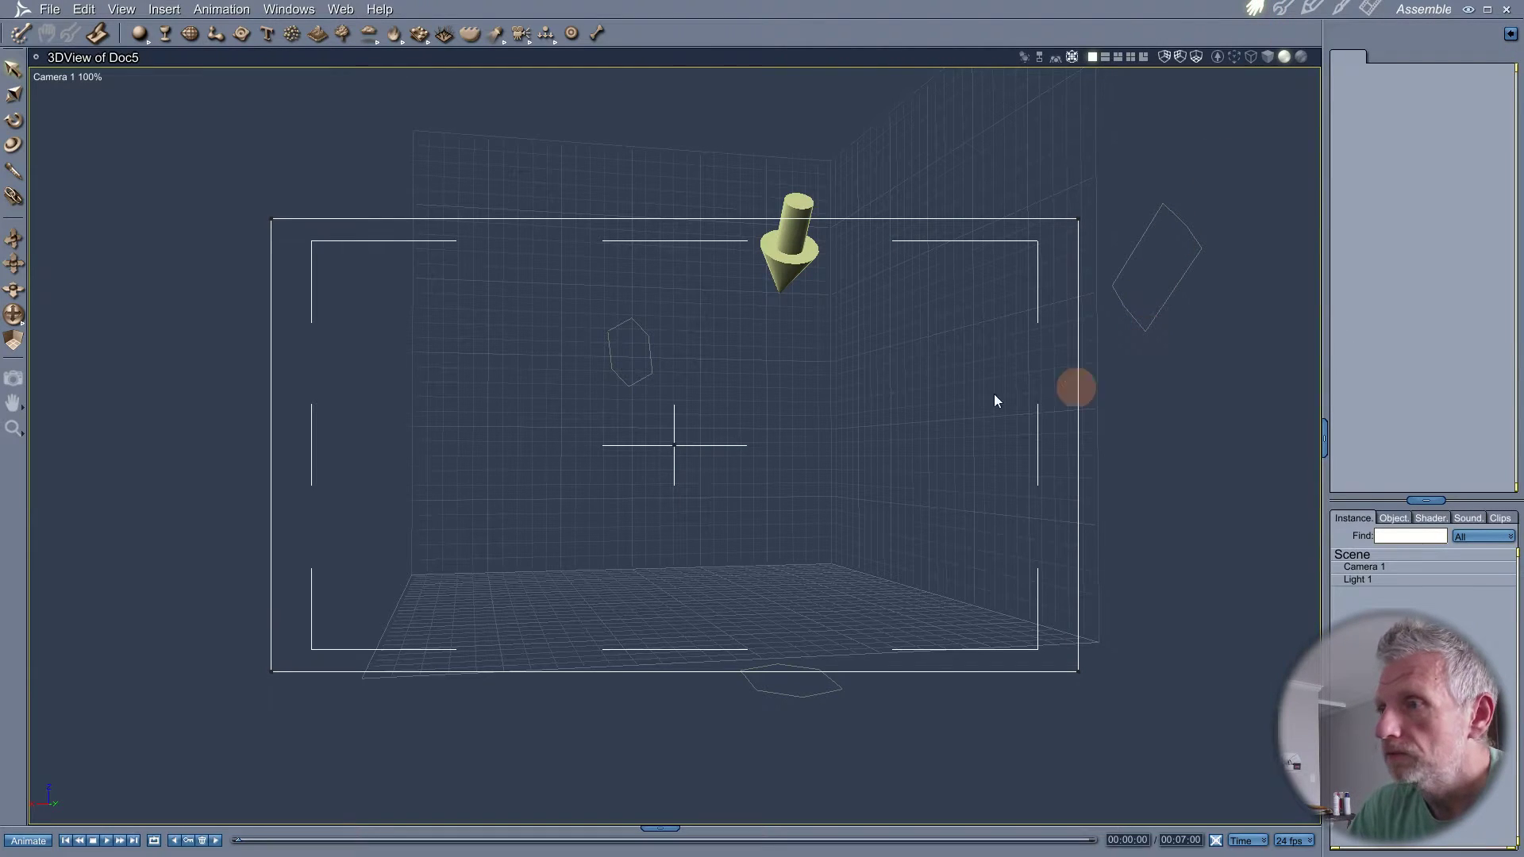
pyautogui.click(1376, 582)
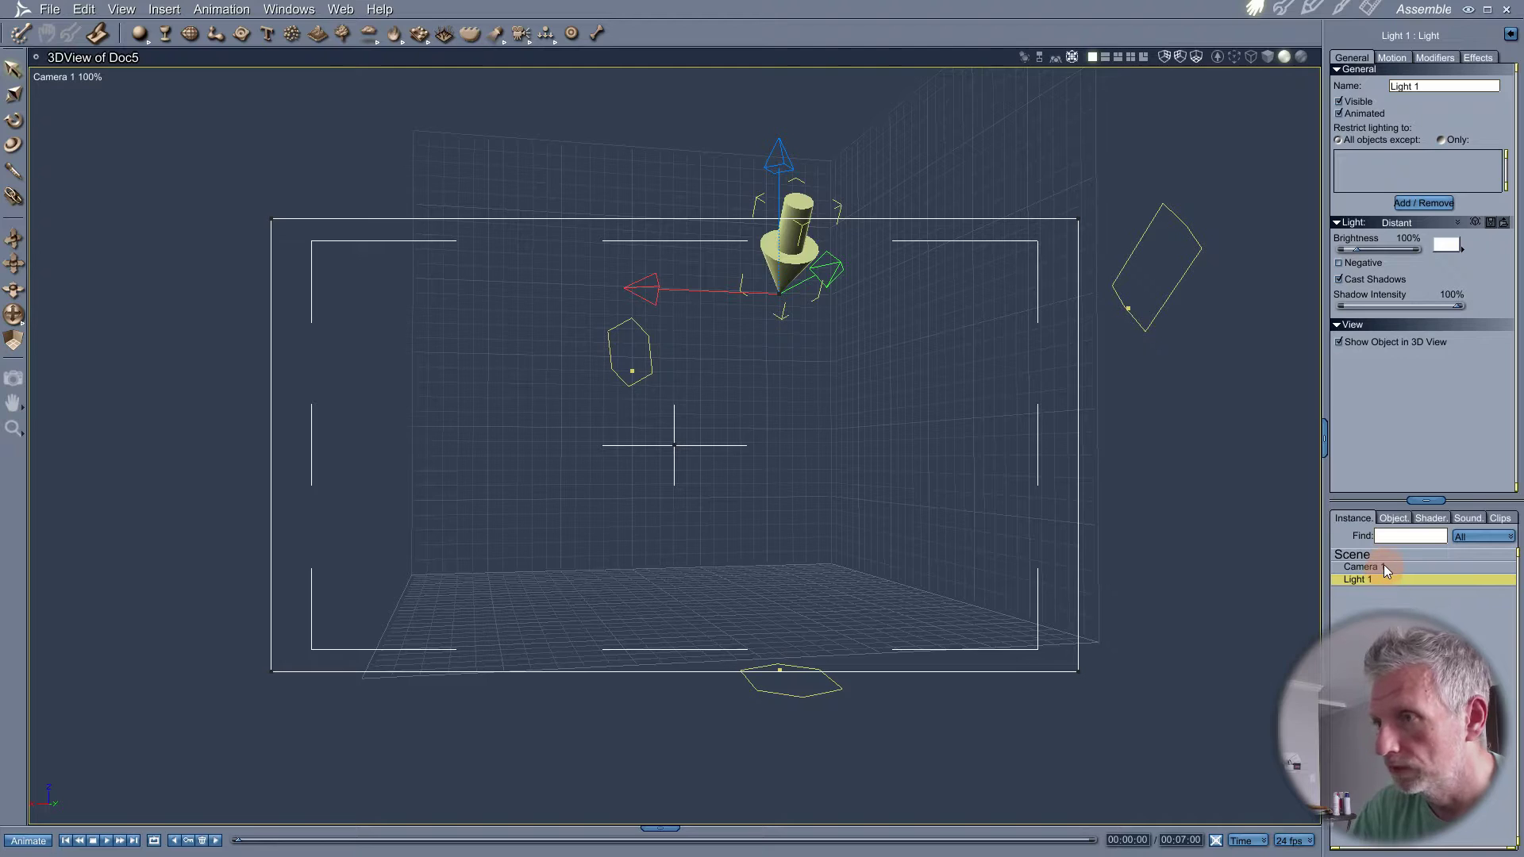
pyautogui.click(1384, 565)
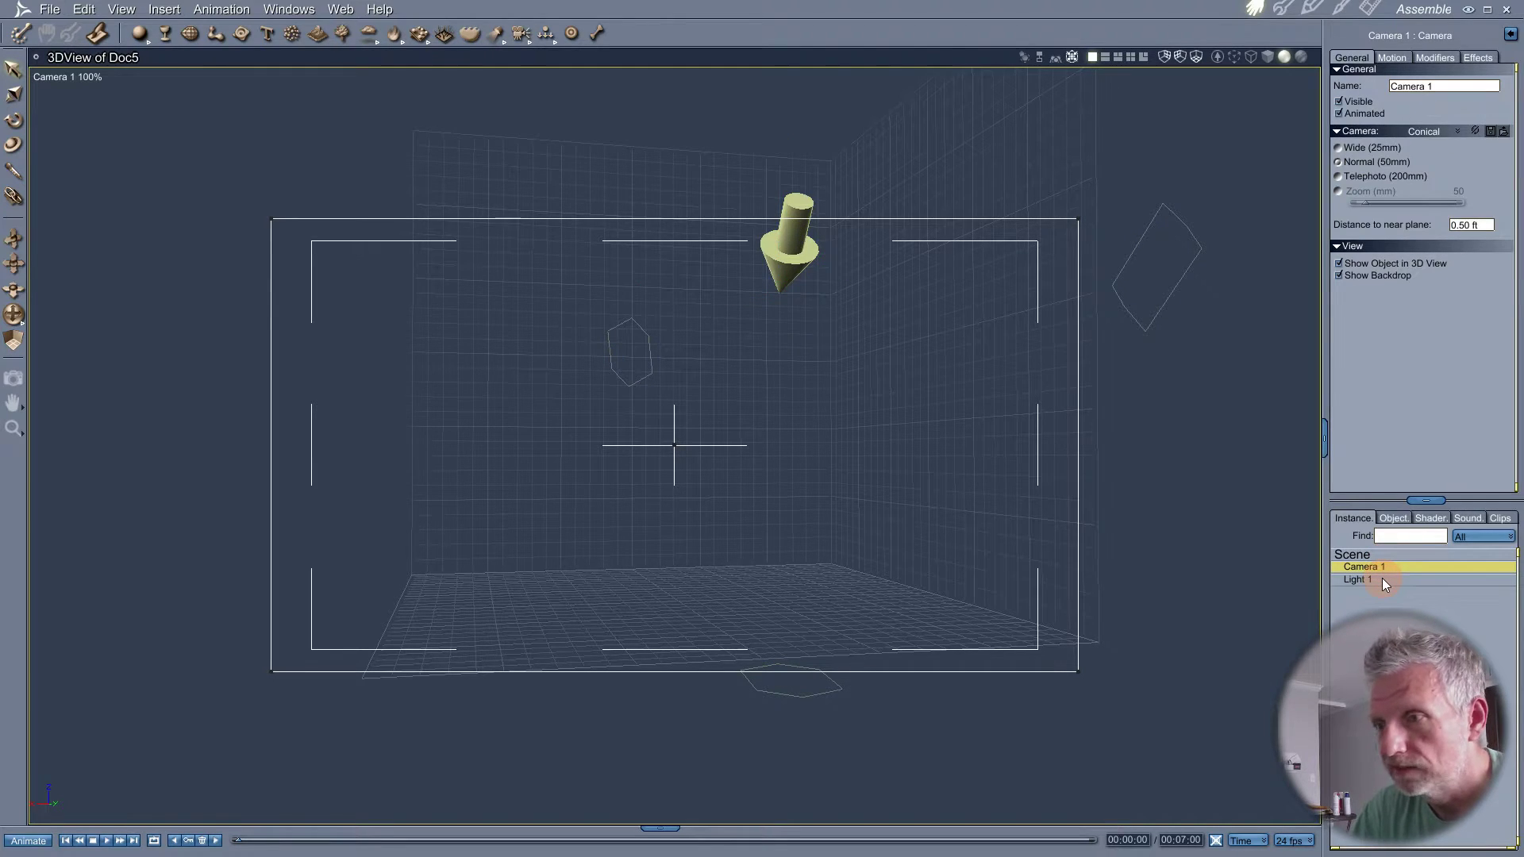
pyautogui.click(1383, 579)
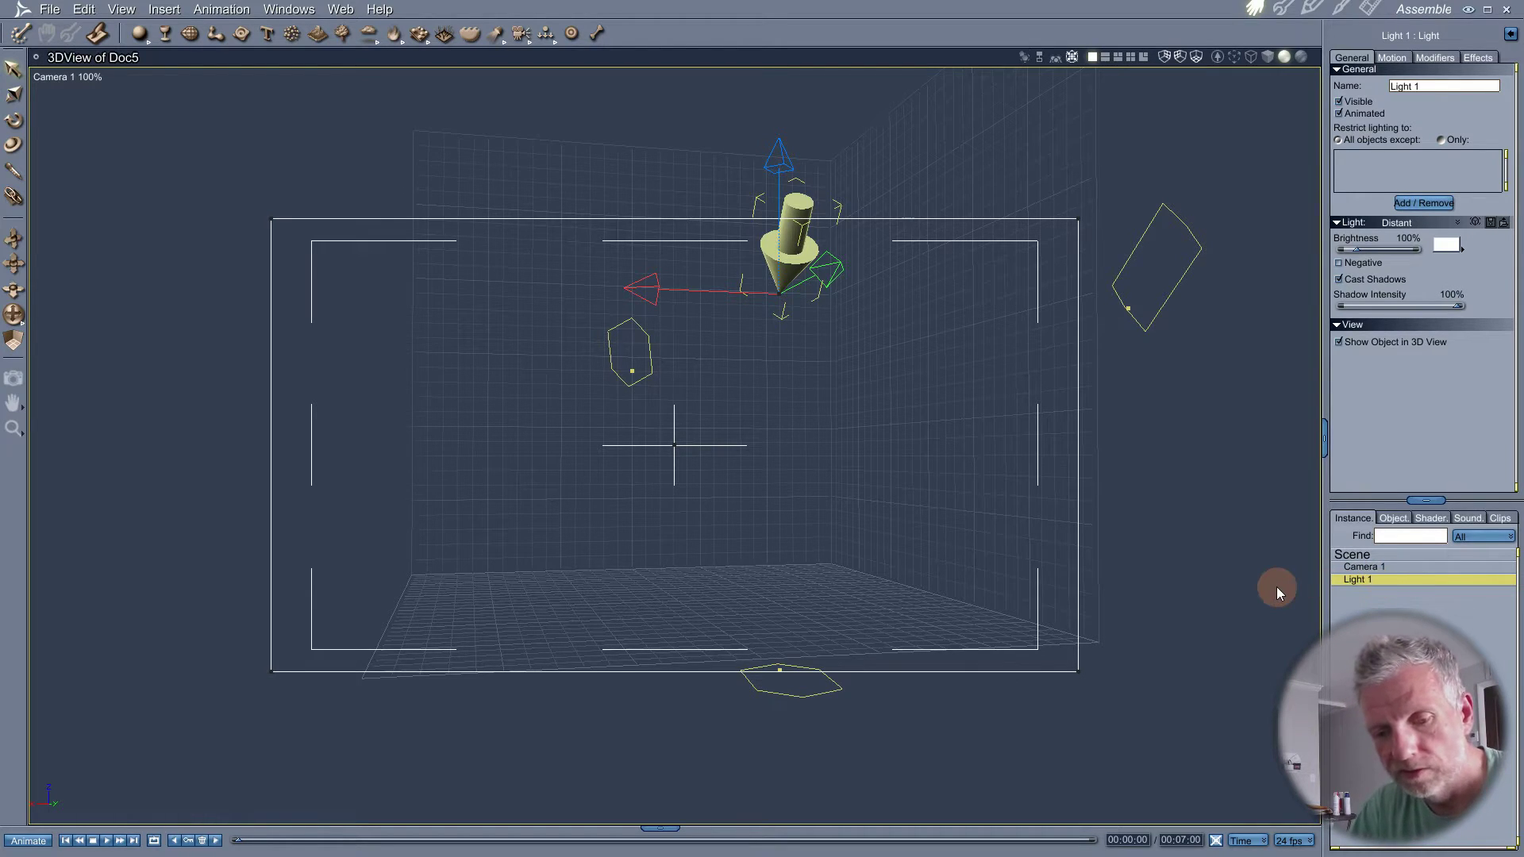
# - Insert an infinite plane as the scene's ground and display the combined move, rotate and scale manipulator on it
pyautogui.click(163, 10)
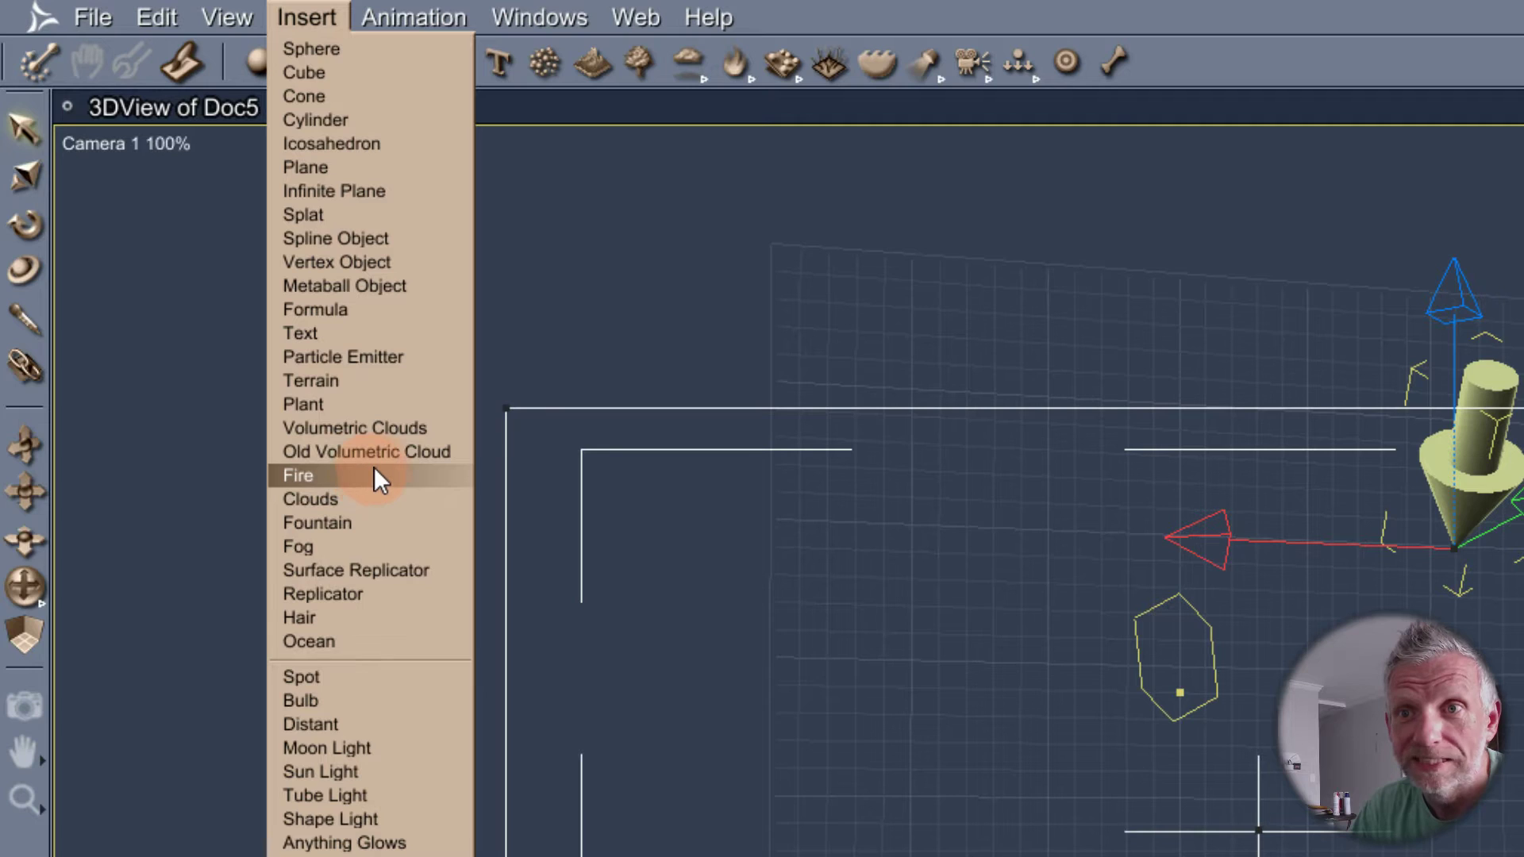
pyautogui.click(410, 196)
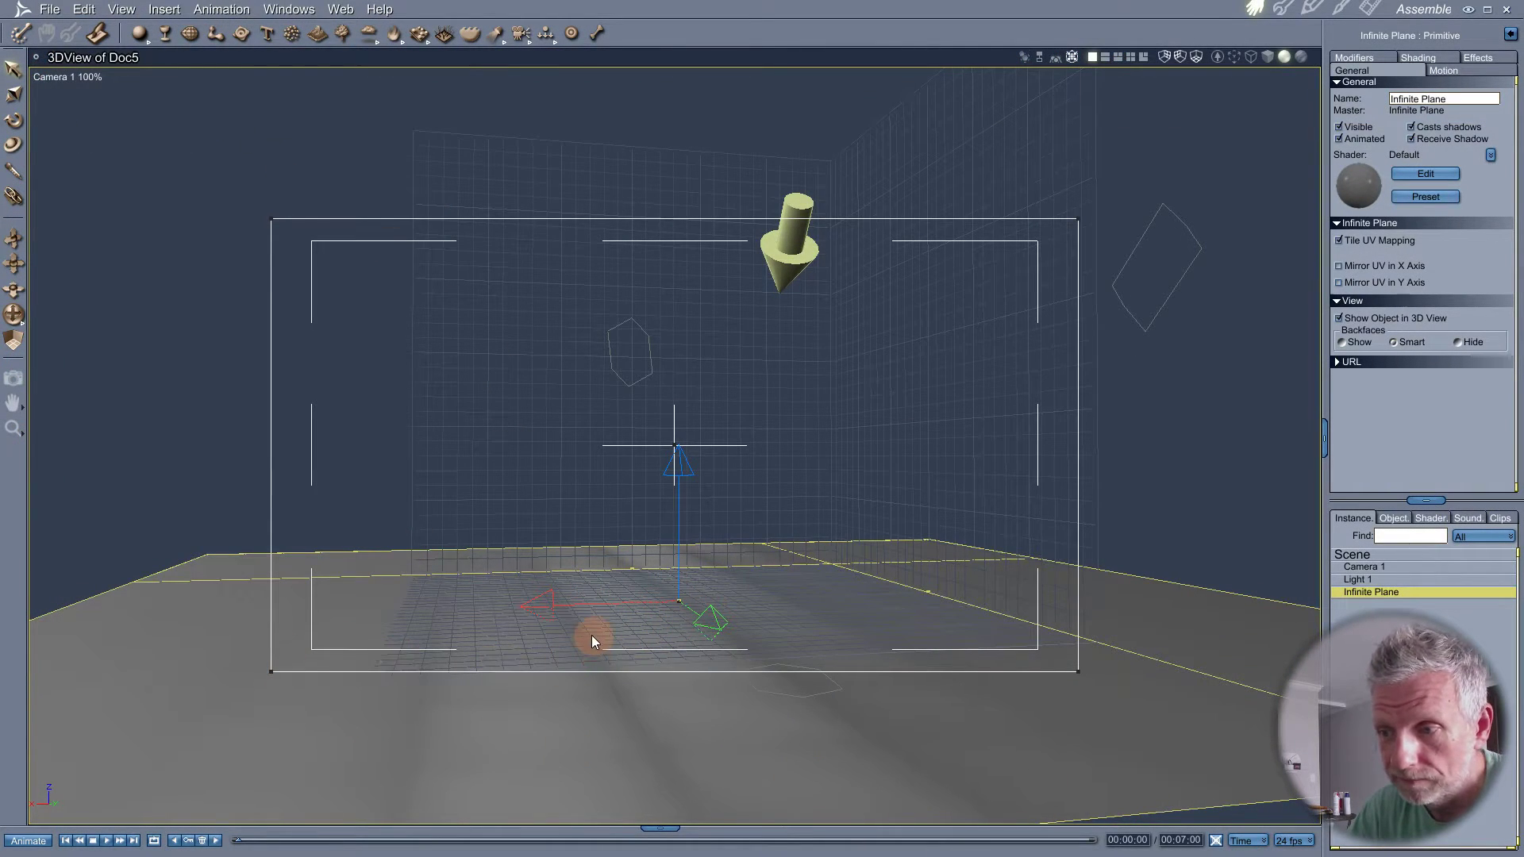
pyautogui.click(13, 120)
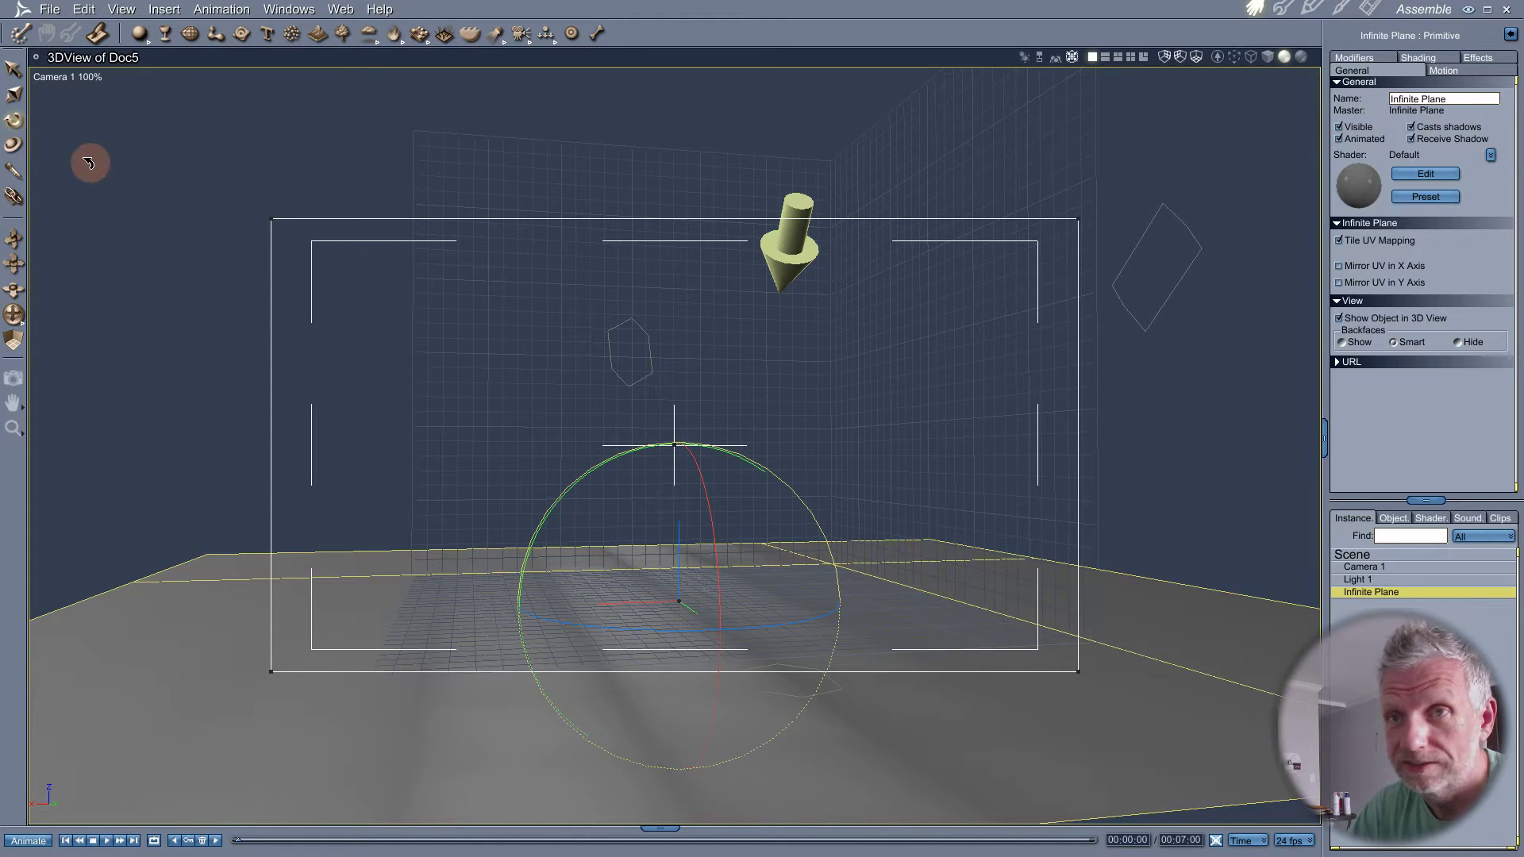
pyautogui.click(14, 146)
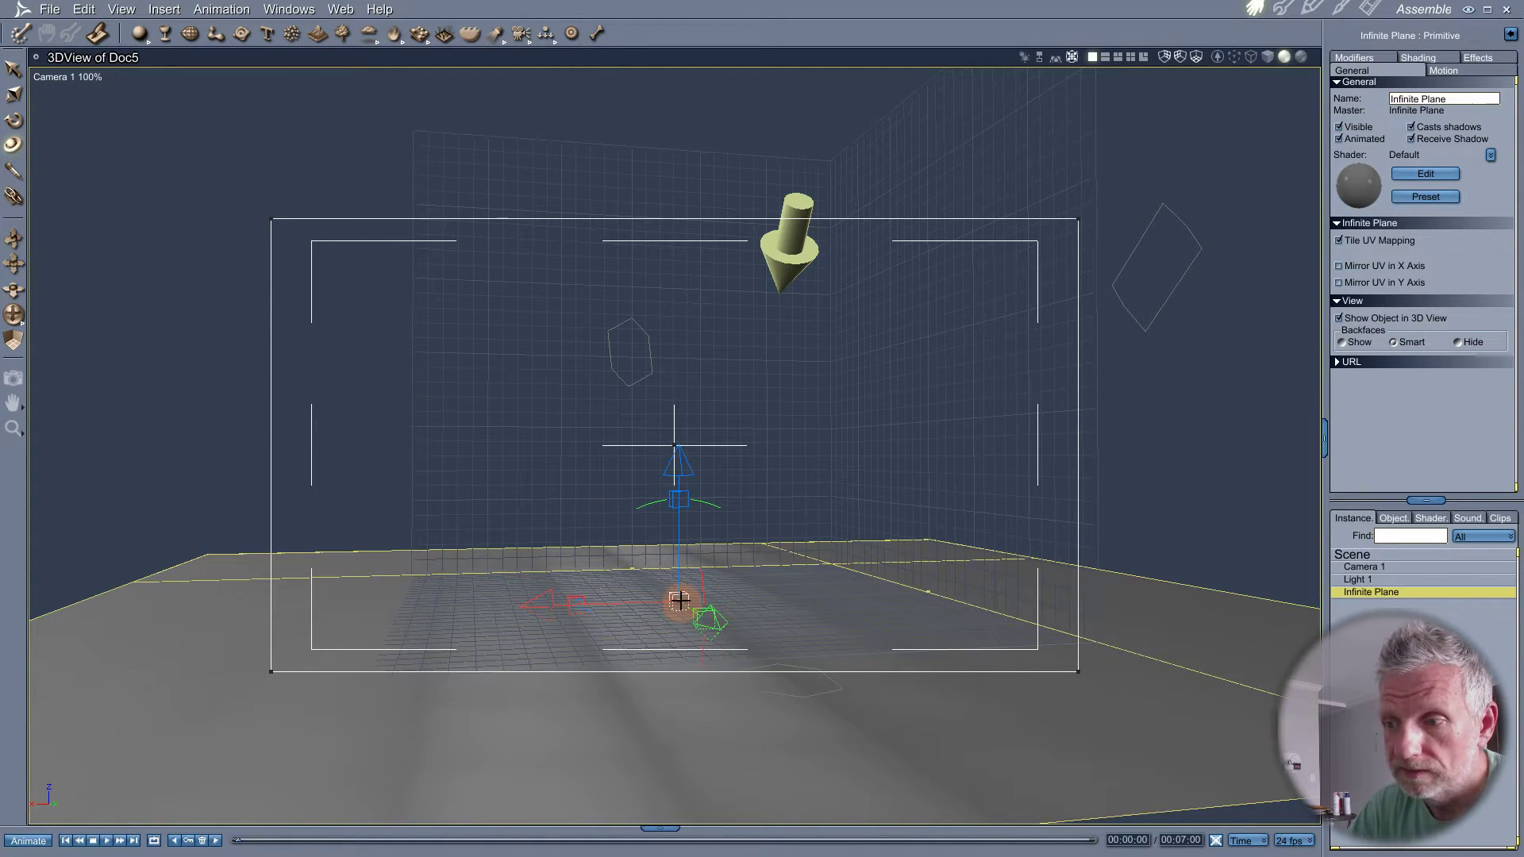
pyautogui.moveTo(679, 601)
pyautogui.mouseDown()
pyautogui.moveTo(698, 602)
pyautogui.moveTo(599, 595)
pyautogui.moveTo(744, 611)
pyautogui.moveTo(561, 589)
pyautogui.moveTo(697, 603)
pyautogui.moveTo(664, 595)
pyautogui.moveTo(683, 599)
pyautogui.mouseUp()
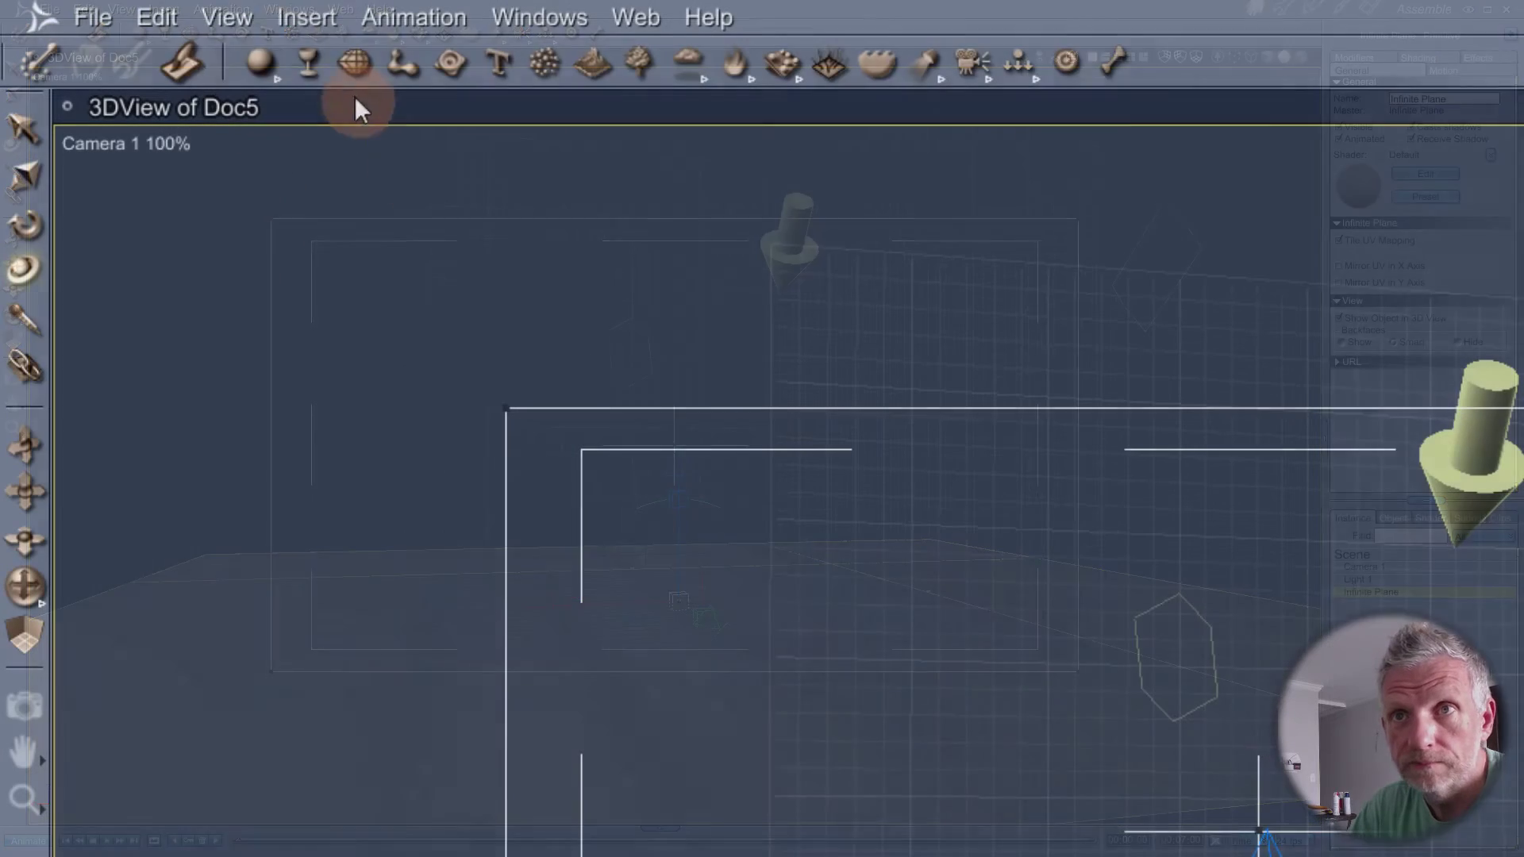
# - Insert a sphere on the infinite plane and render a test image of the scene
pyautogui.click(295, 17)
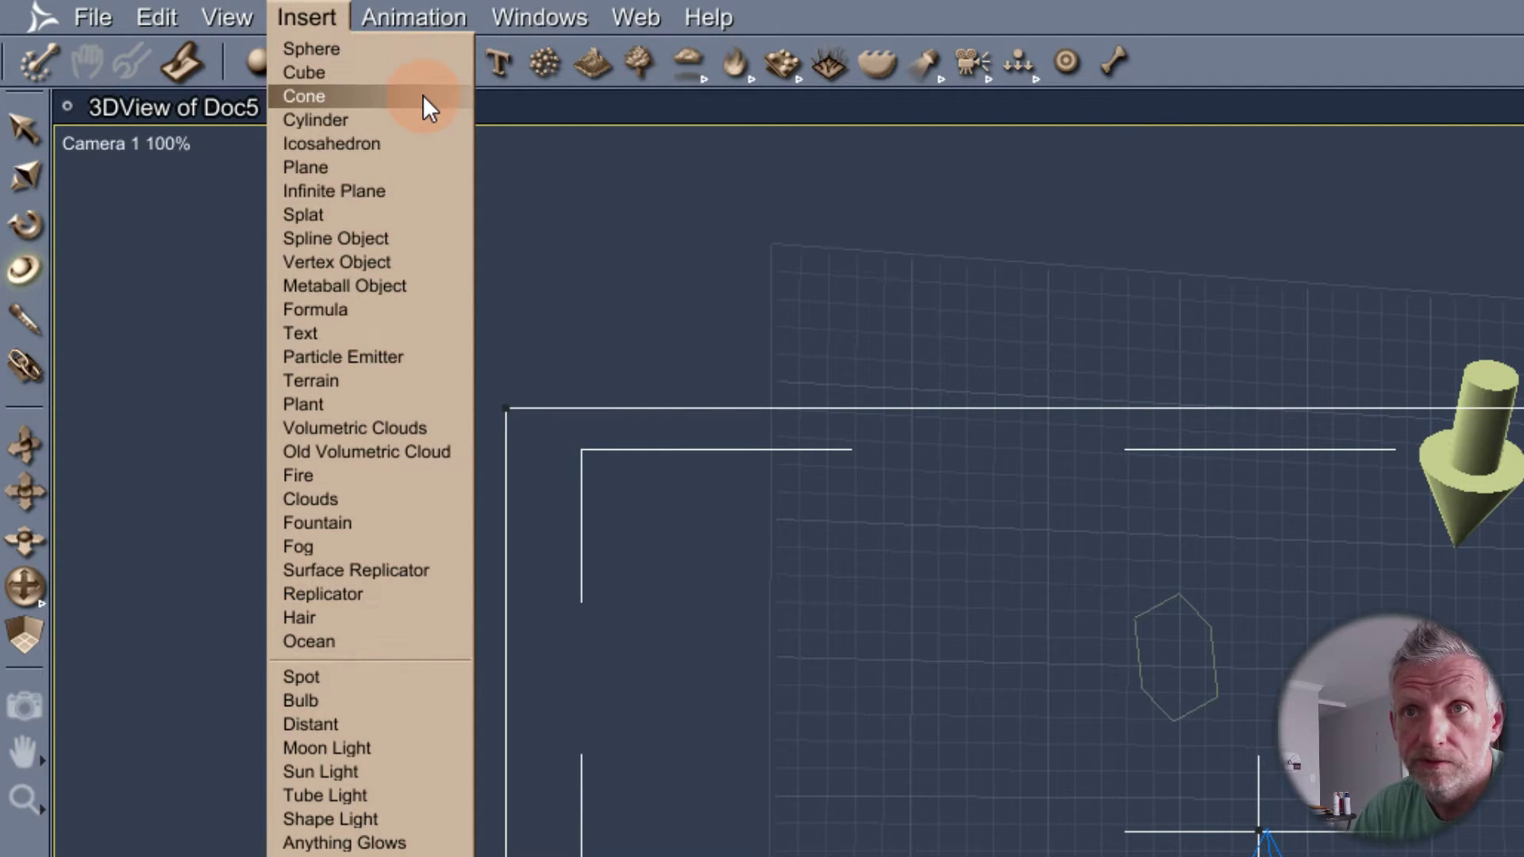
pyautogui.click(421, 51)
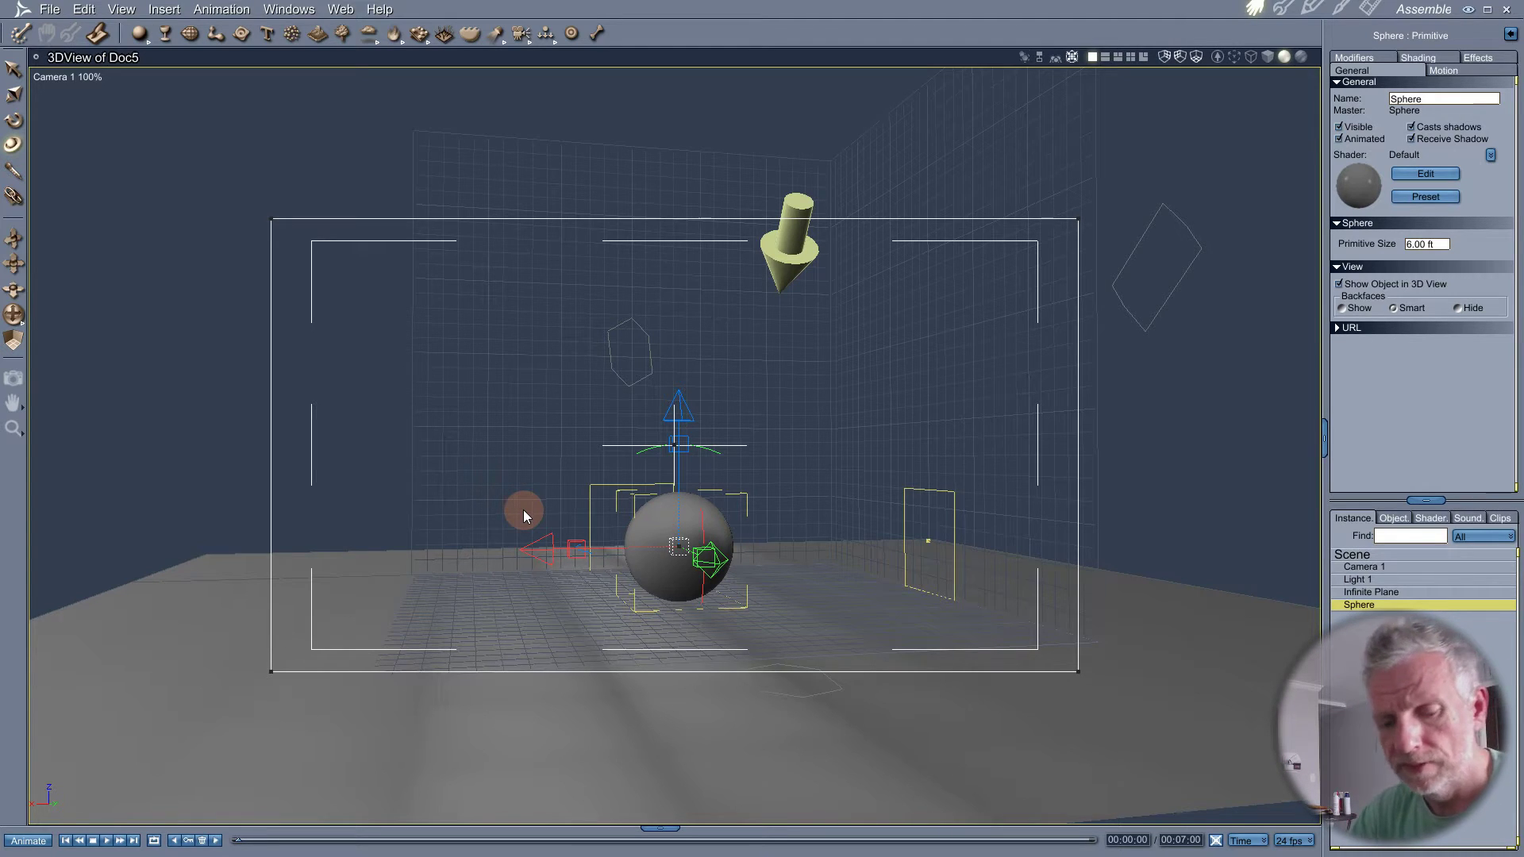
pyautogui.moveTo(488, 464); pyautogui.dragTo(520, 476)
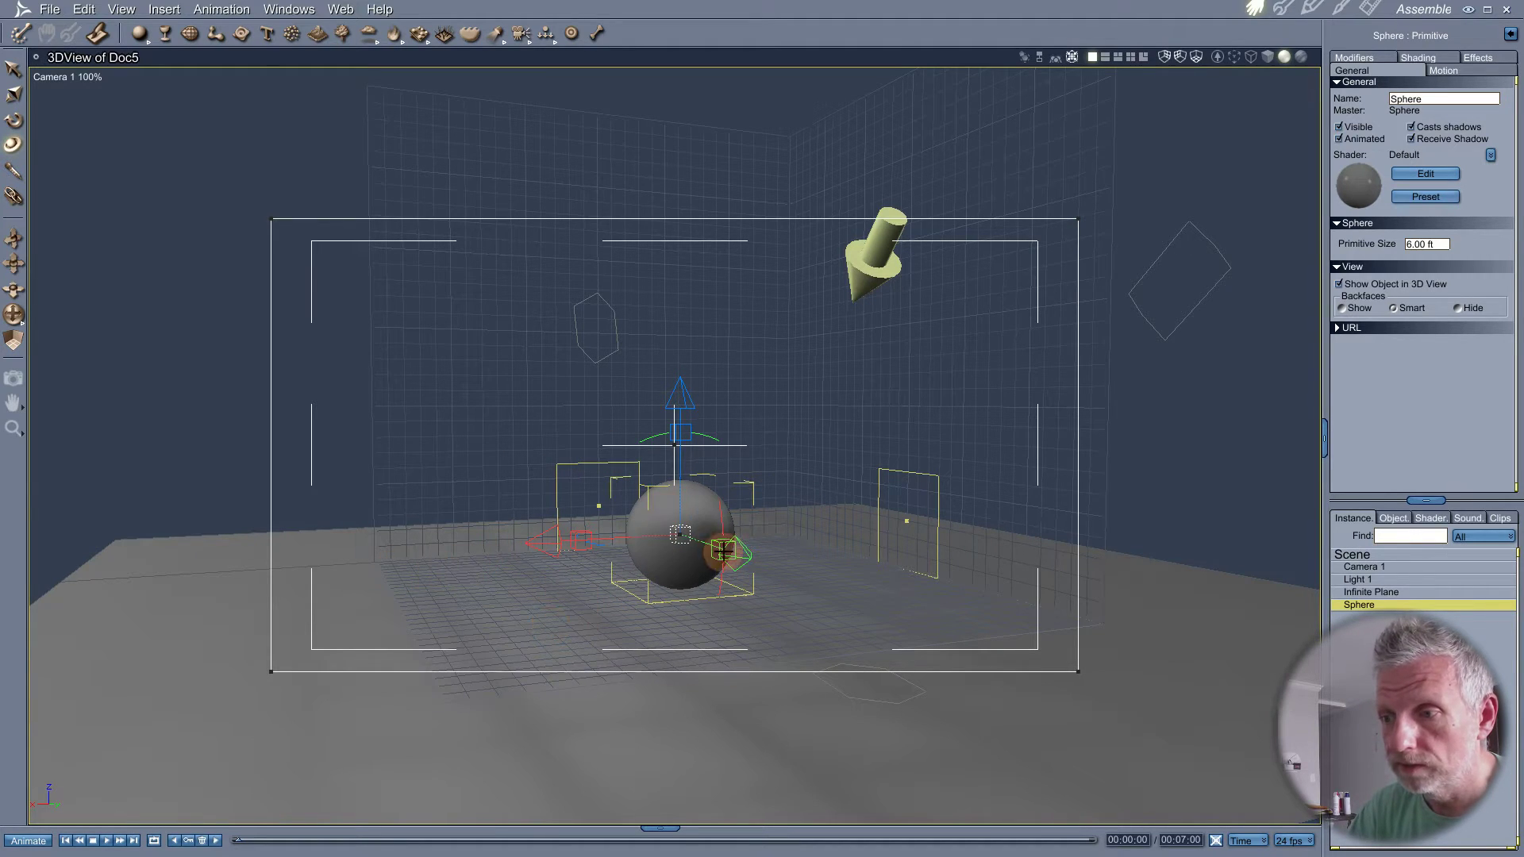
pyautogui.hotkey('ctrl', 'r')
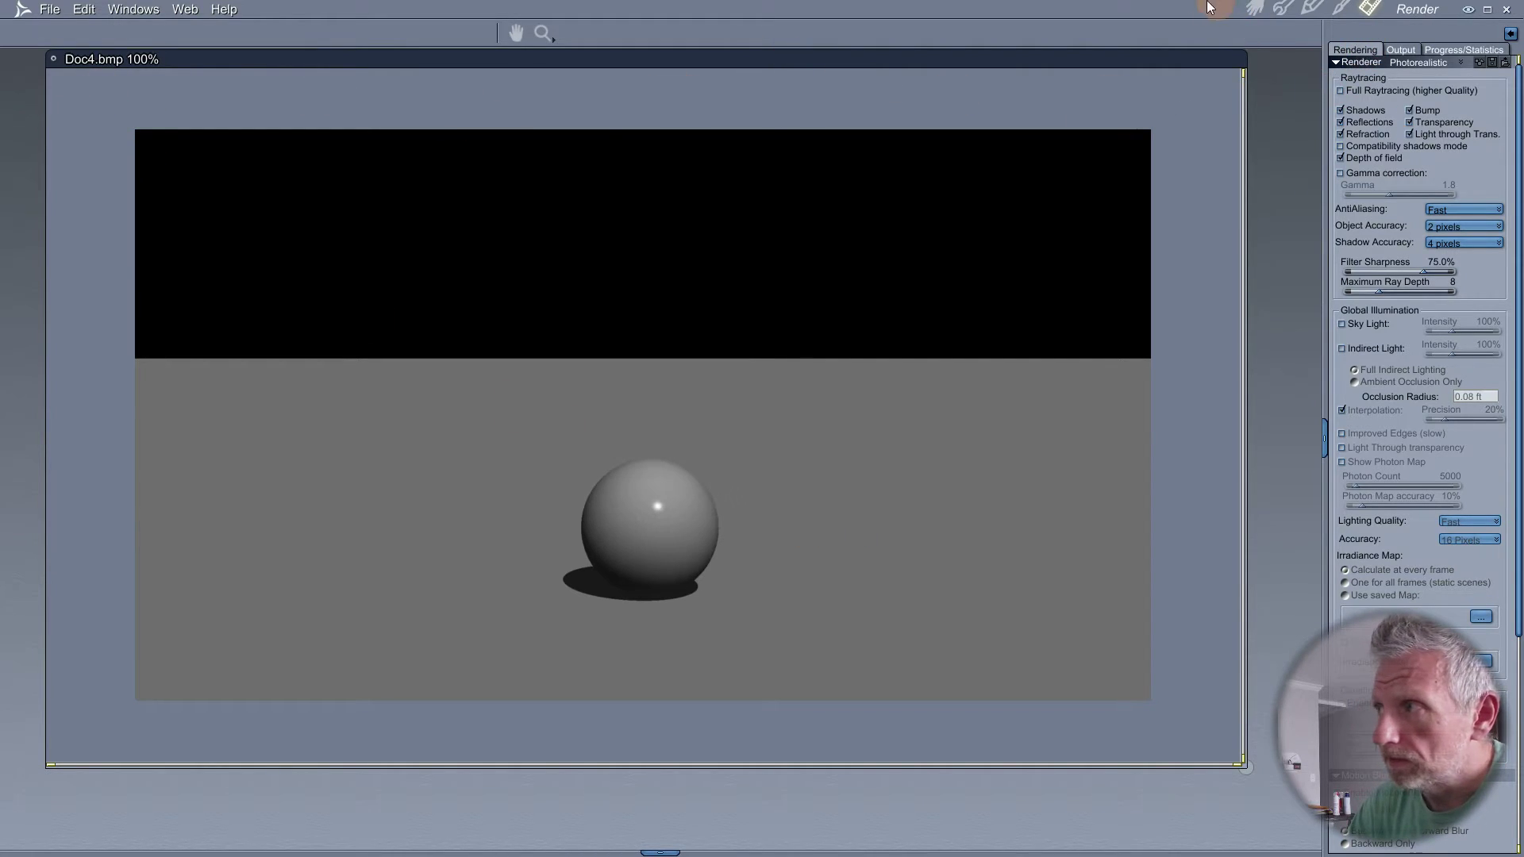
pyautogui.click(1254, 8)
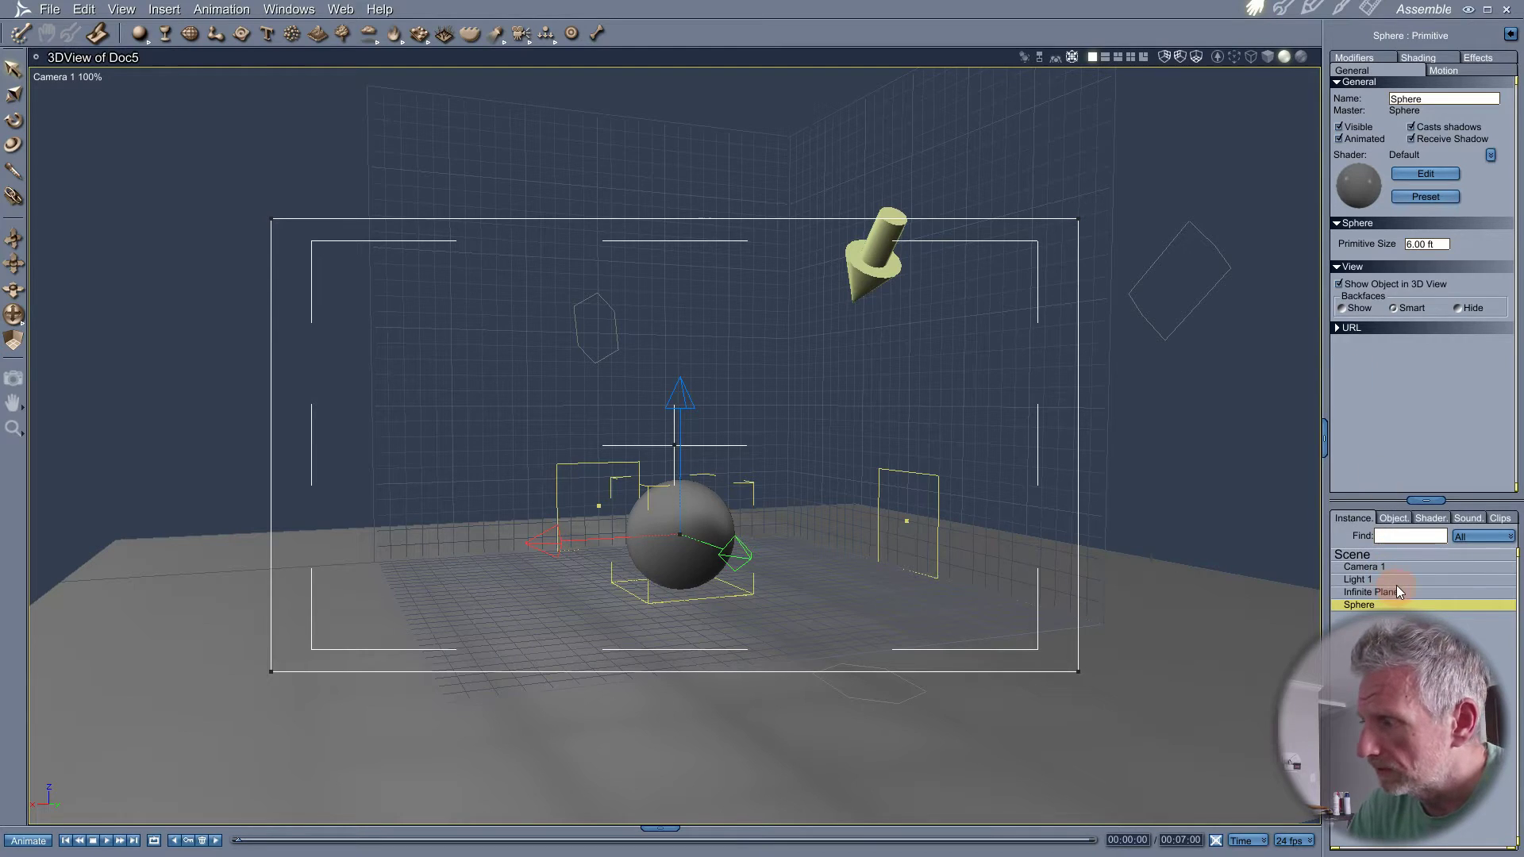
pyautogui.moveTo(1361, 568); pyautogui.dragTo(1363, 580)
pyautogui.click(1374, 590)
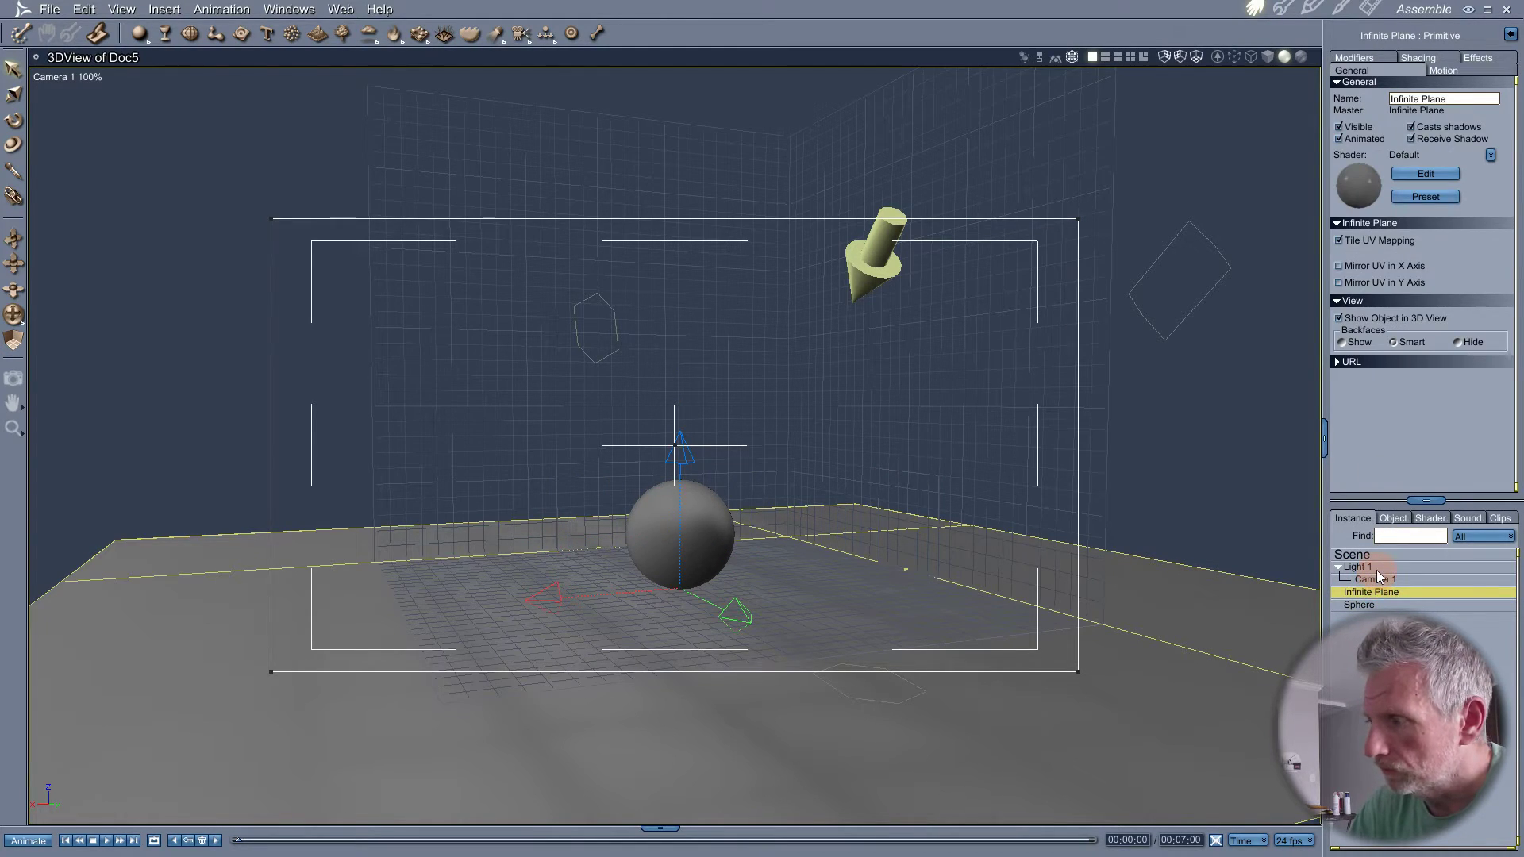
pyautogui.click(1370, 568)
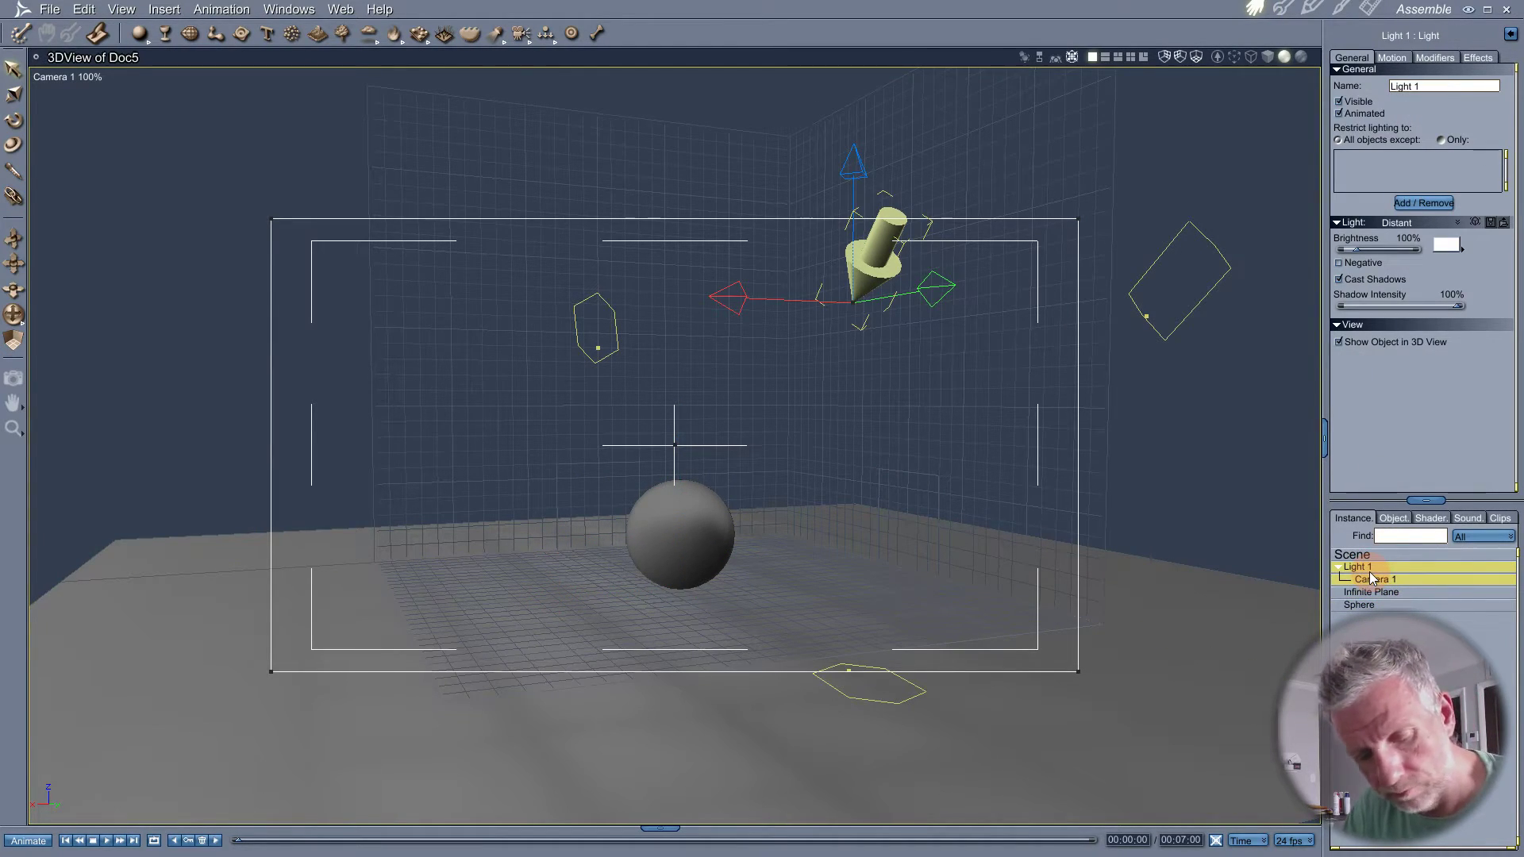
pyautogui.hotkey('ctrl', 'z')
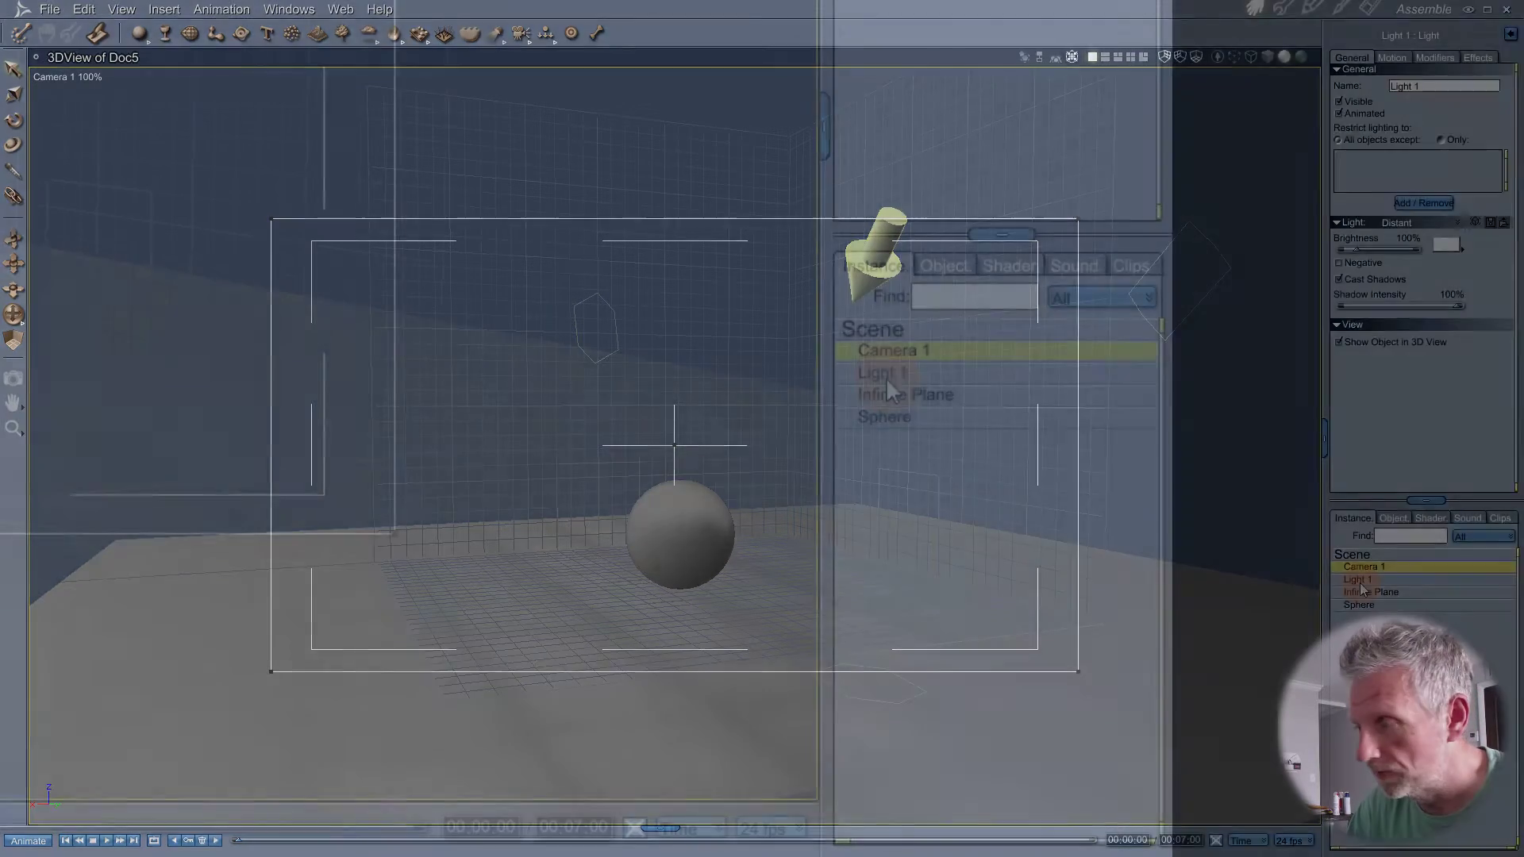
# - Select Light 1 and look through the light types available for it
pyautogui.click(1359, 581)
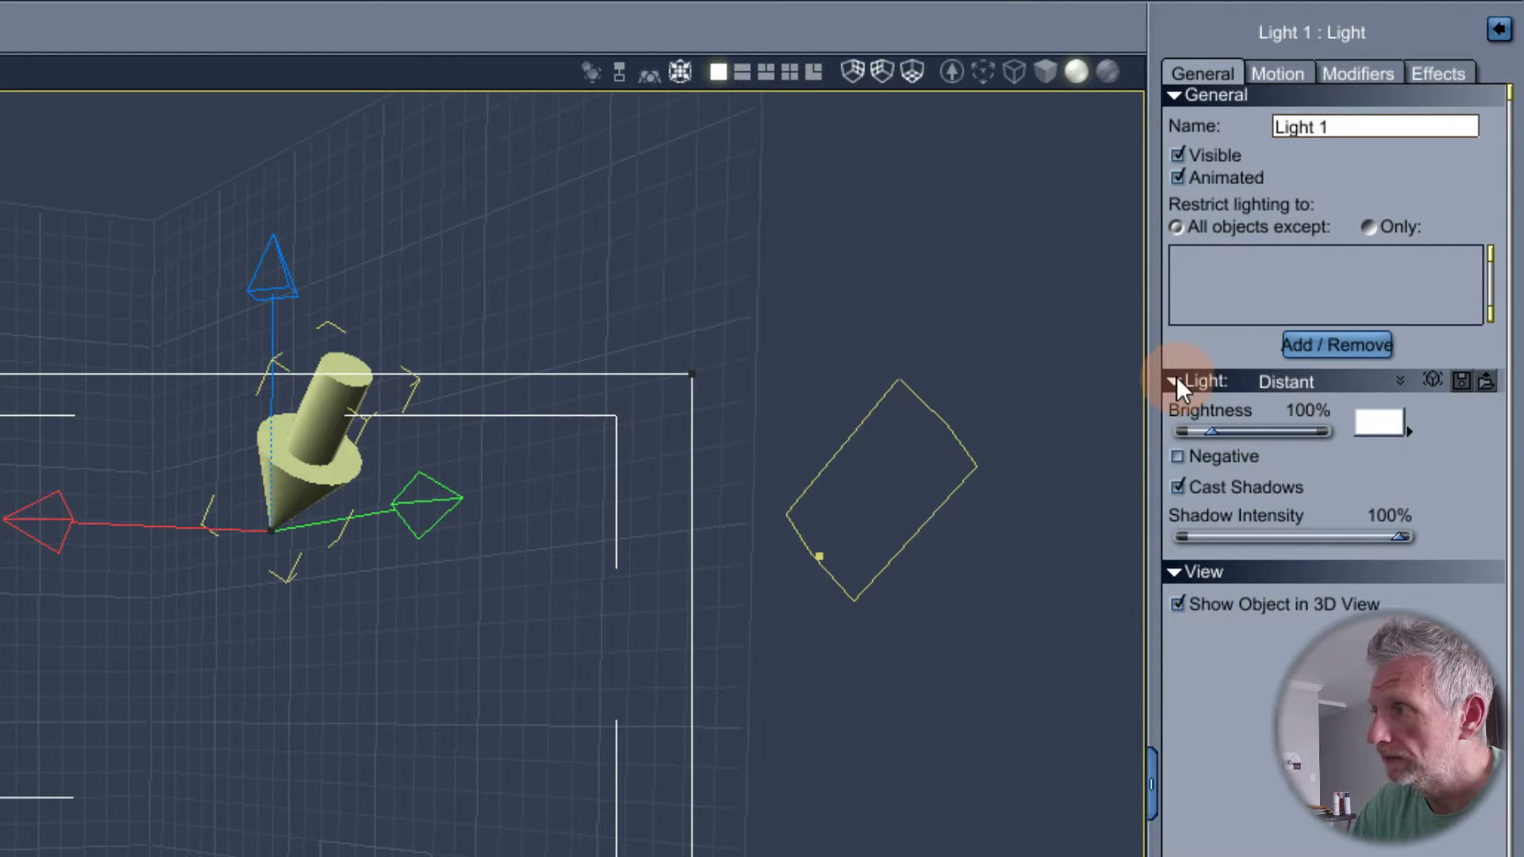
pyautogui.click(1386, 388)
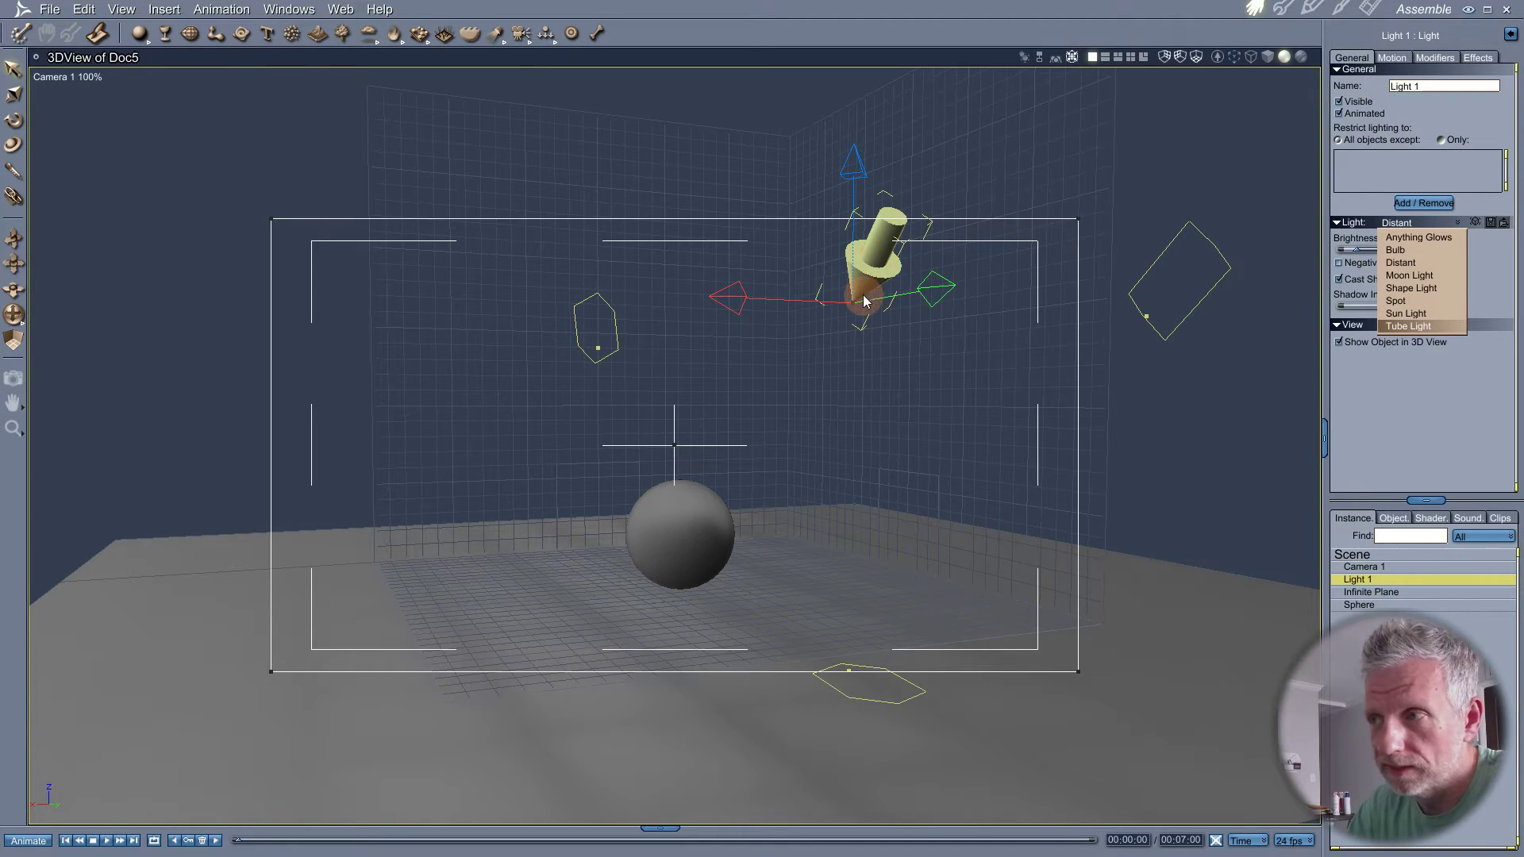
# - Rotate the distant light so it shines at a shallower, more sideways angle, and render a test image
pyautogui.click(13, 121)
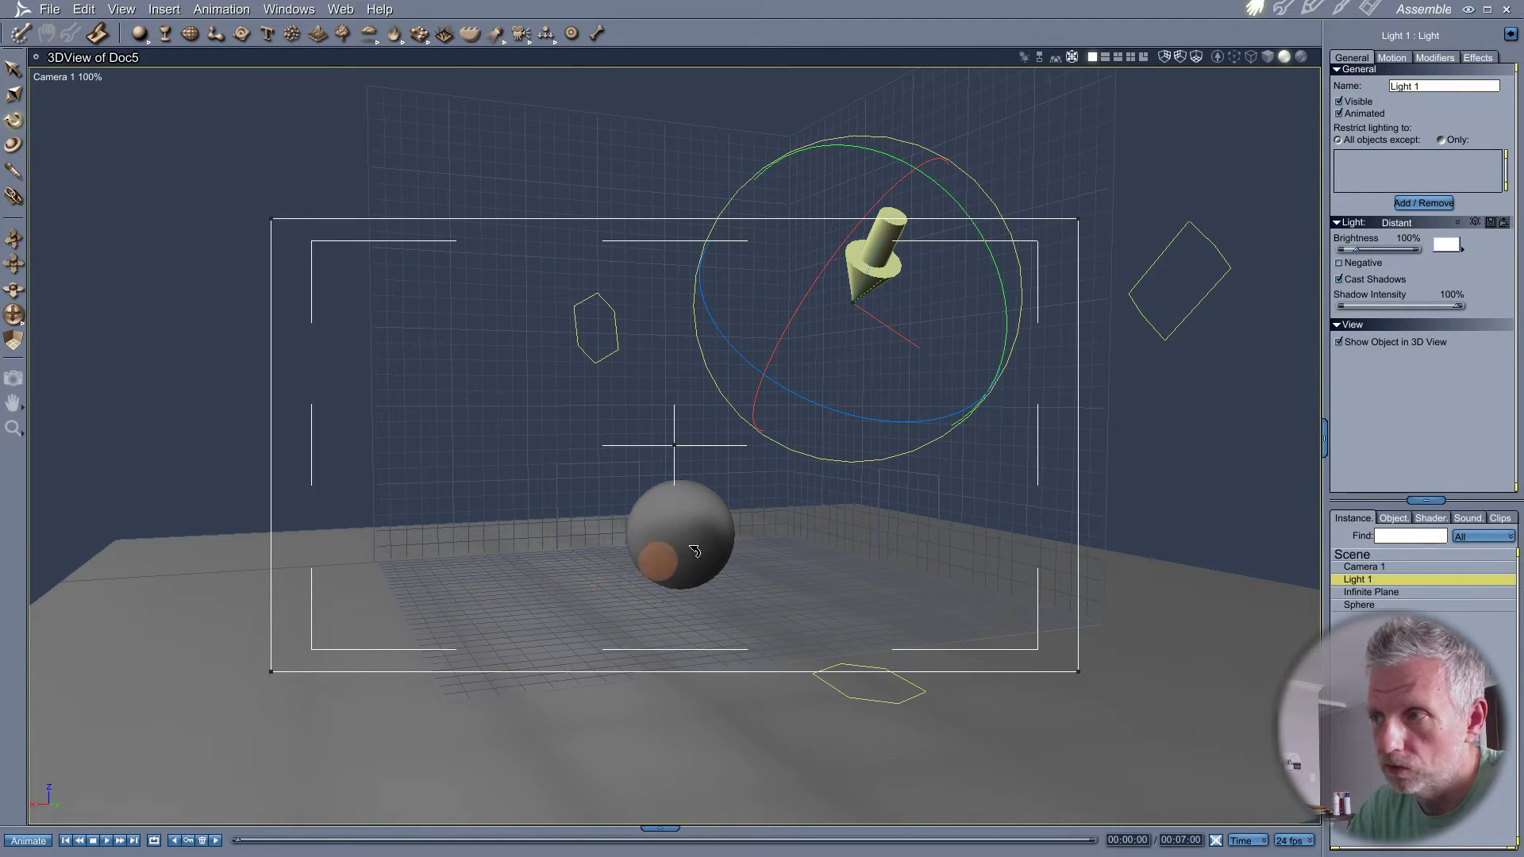
pyautogui.moveTo(816, 276); pyautogui.dragTo(833, 245)
pyautogui.moveTo(981, 230); pyautogui.dragTo(1017, 247)
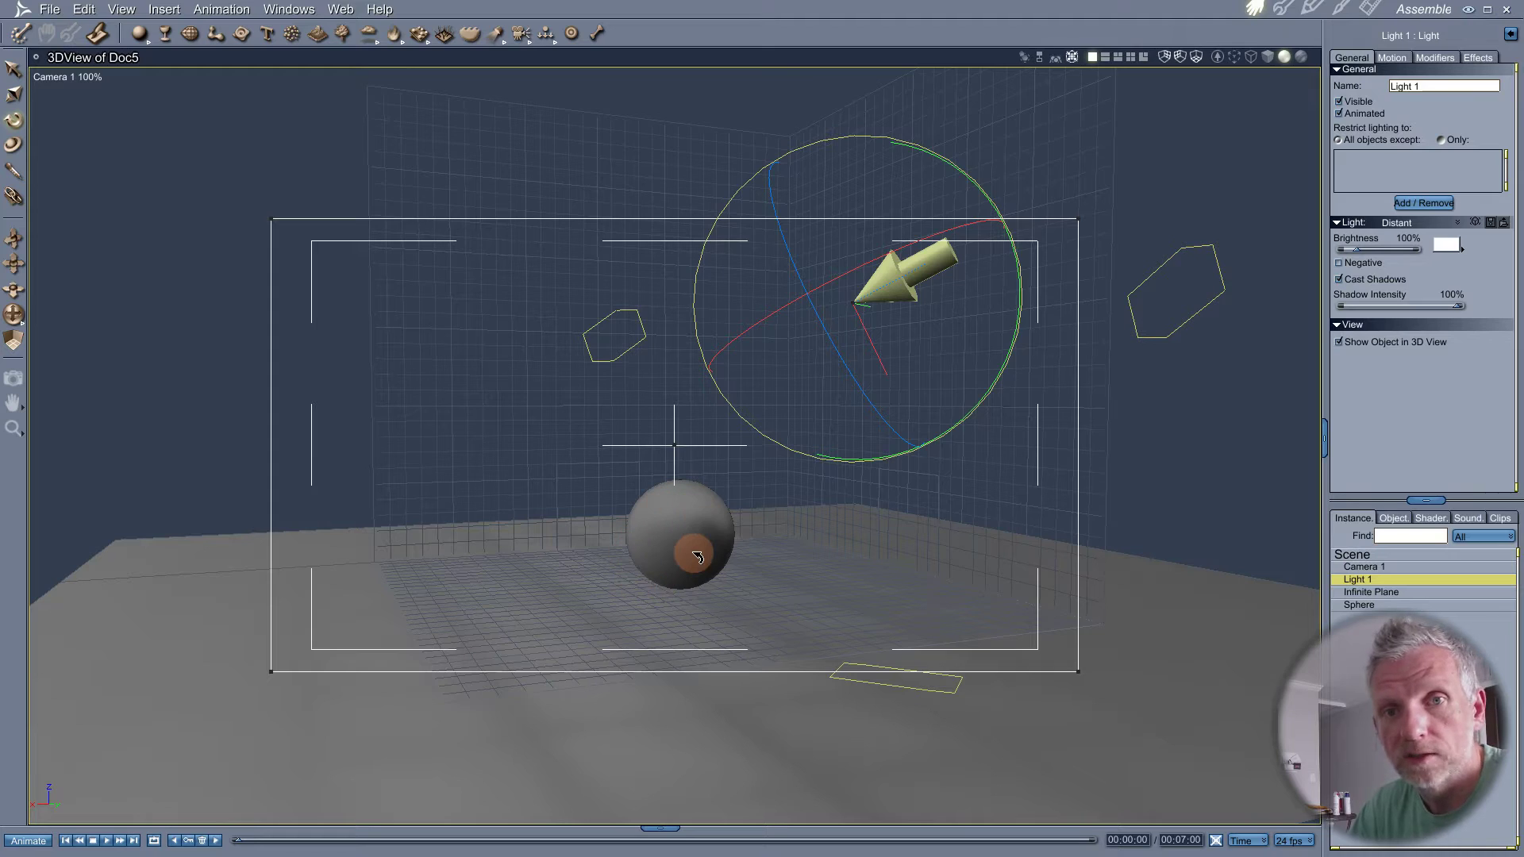
pyautogui.hotkey('ctrl', 'r')
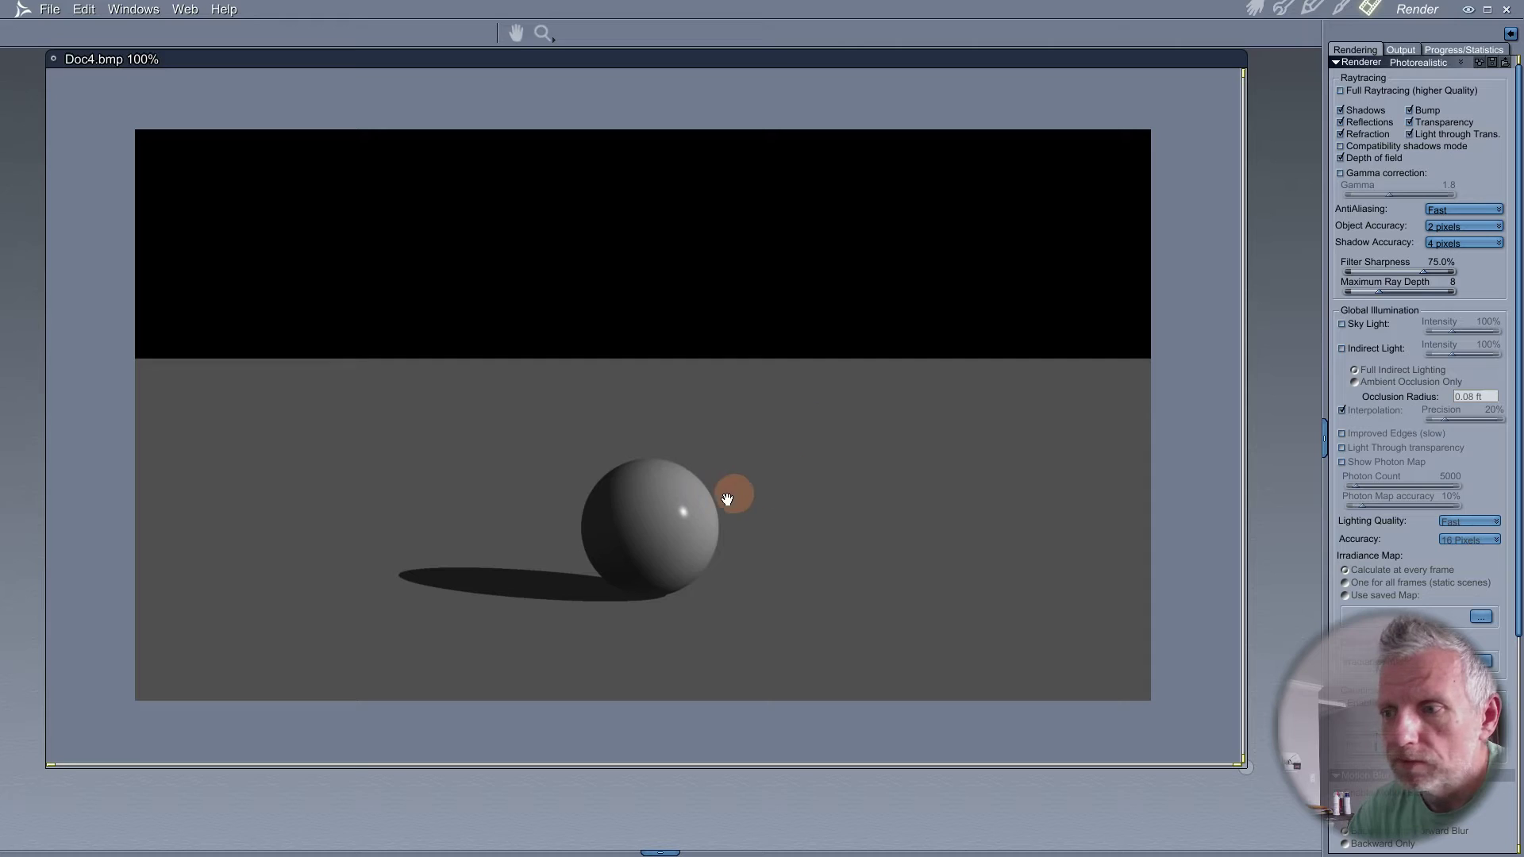
# - Return to the assembly view and move the sphere along its red axis toward the left side of the production frame
pyautogui.click(1252, 11)
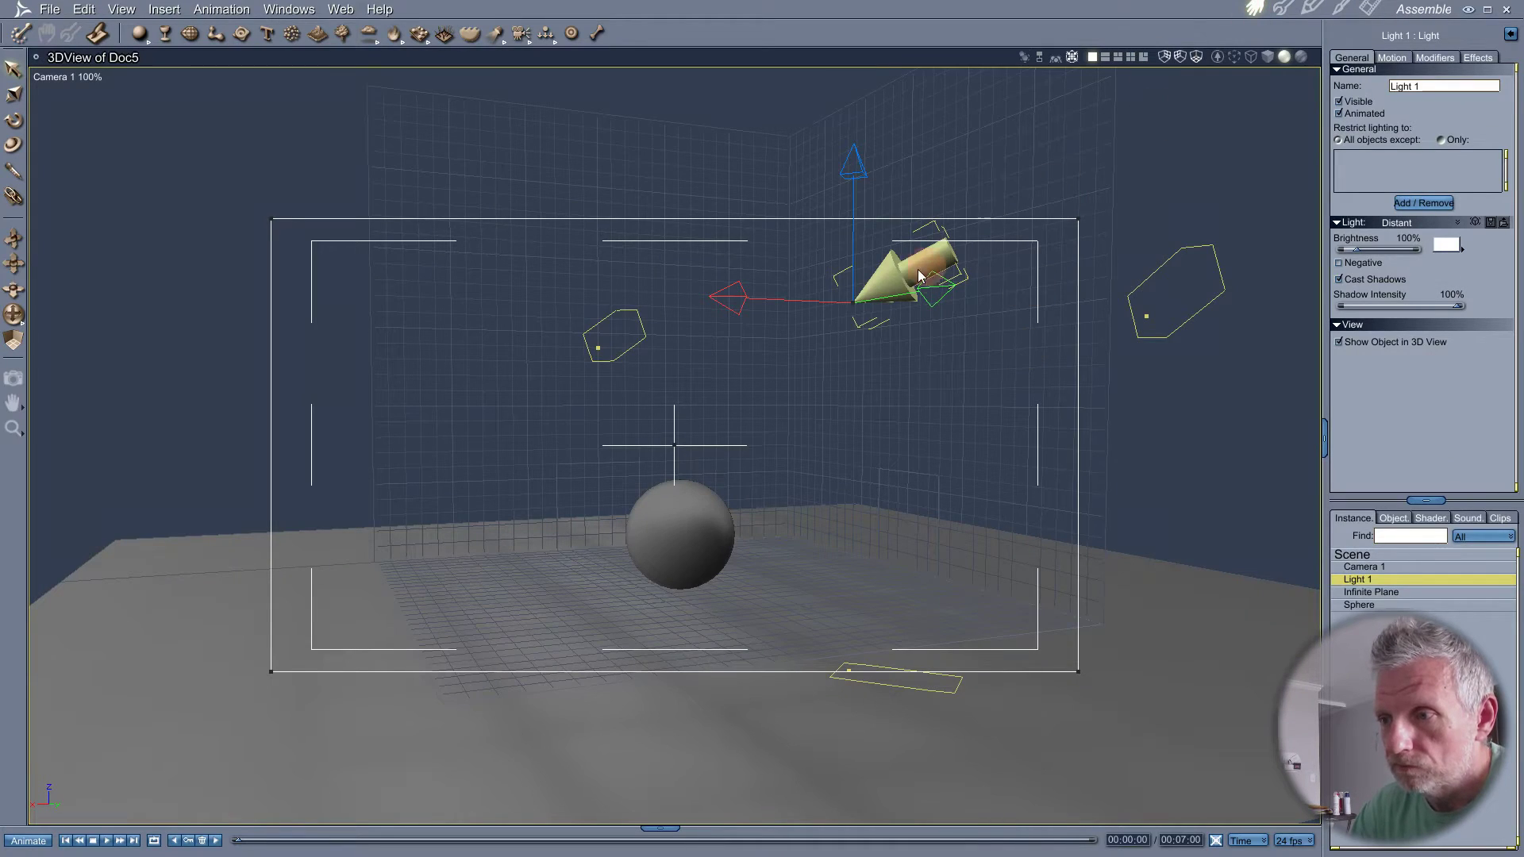
pyautogui.click(677, 539)
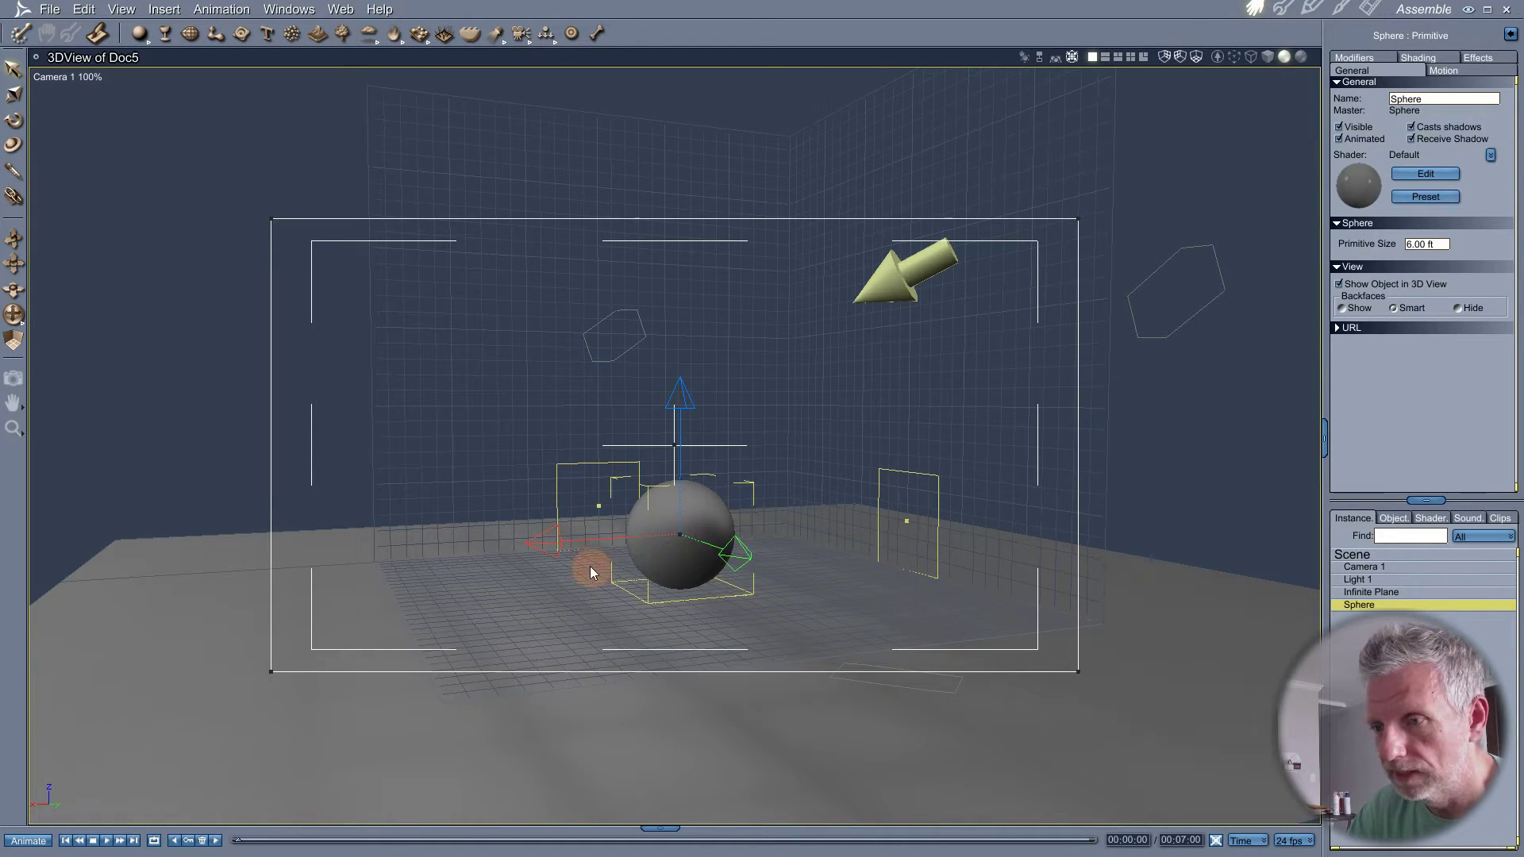
pyautogui.moveTo(556, 549); pyautogui.dragTo(322, 525)
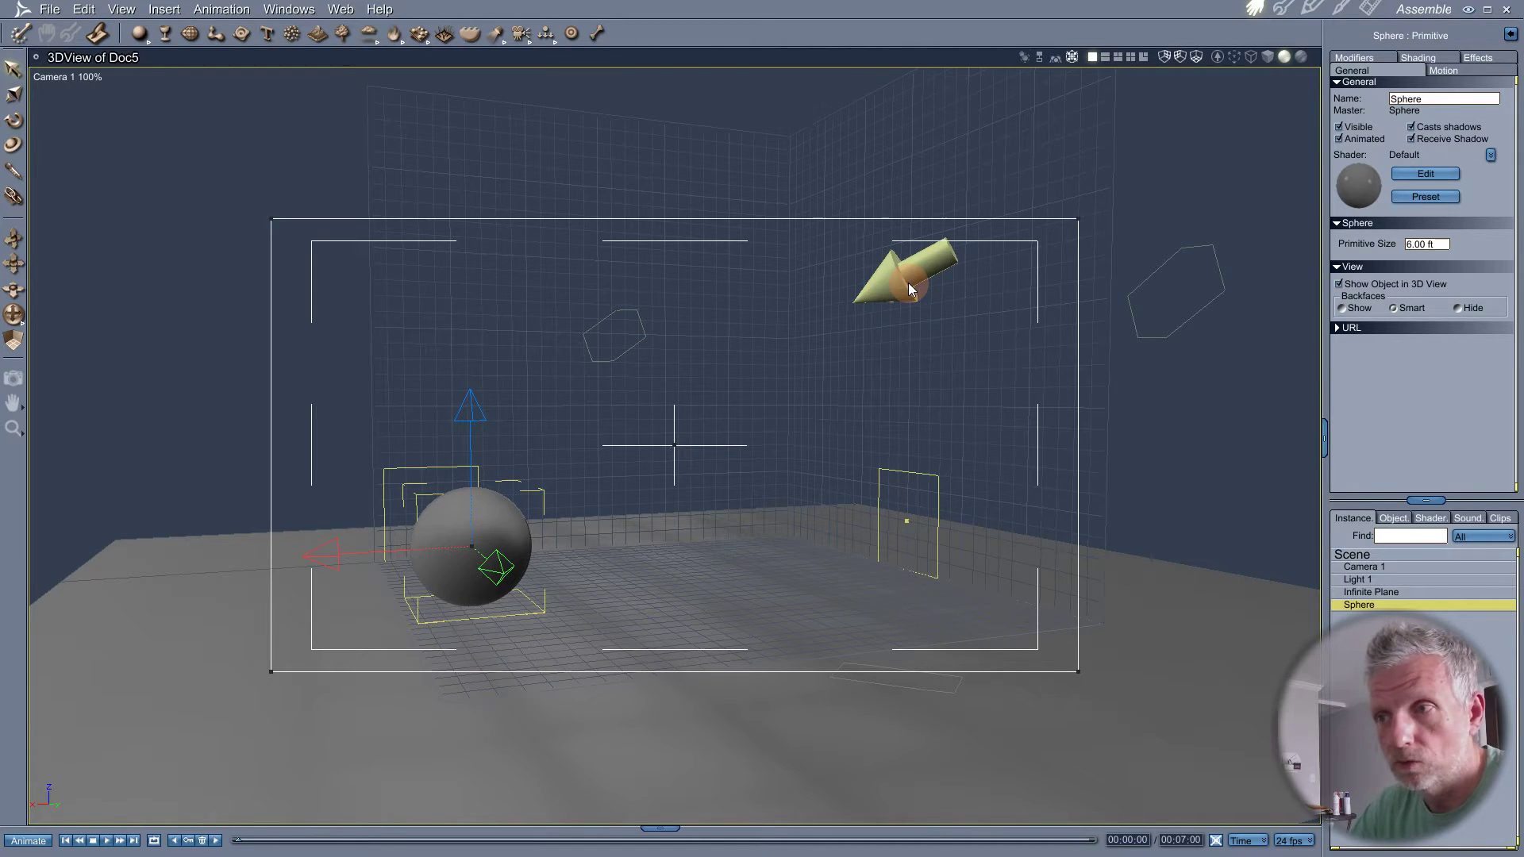
# - Insert a Fog object and shift it along its red axis away from the sphere
pyautogui.click(165, 10)
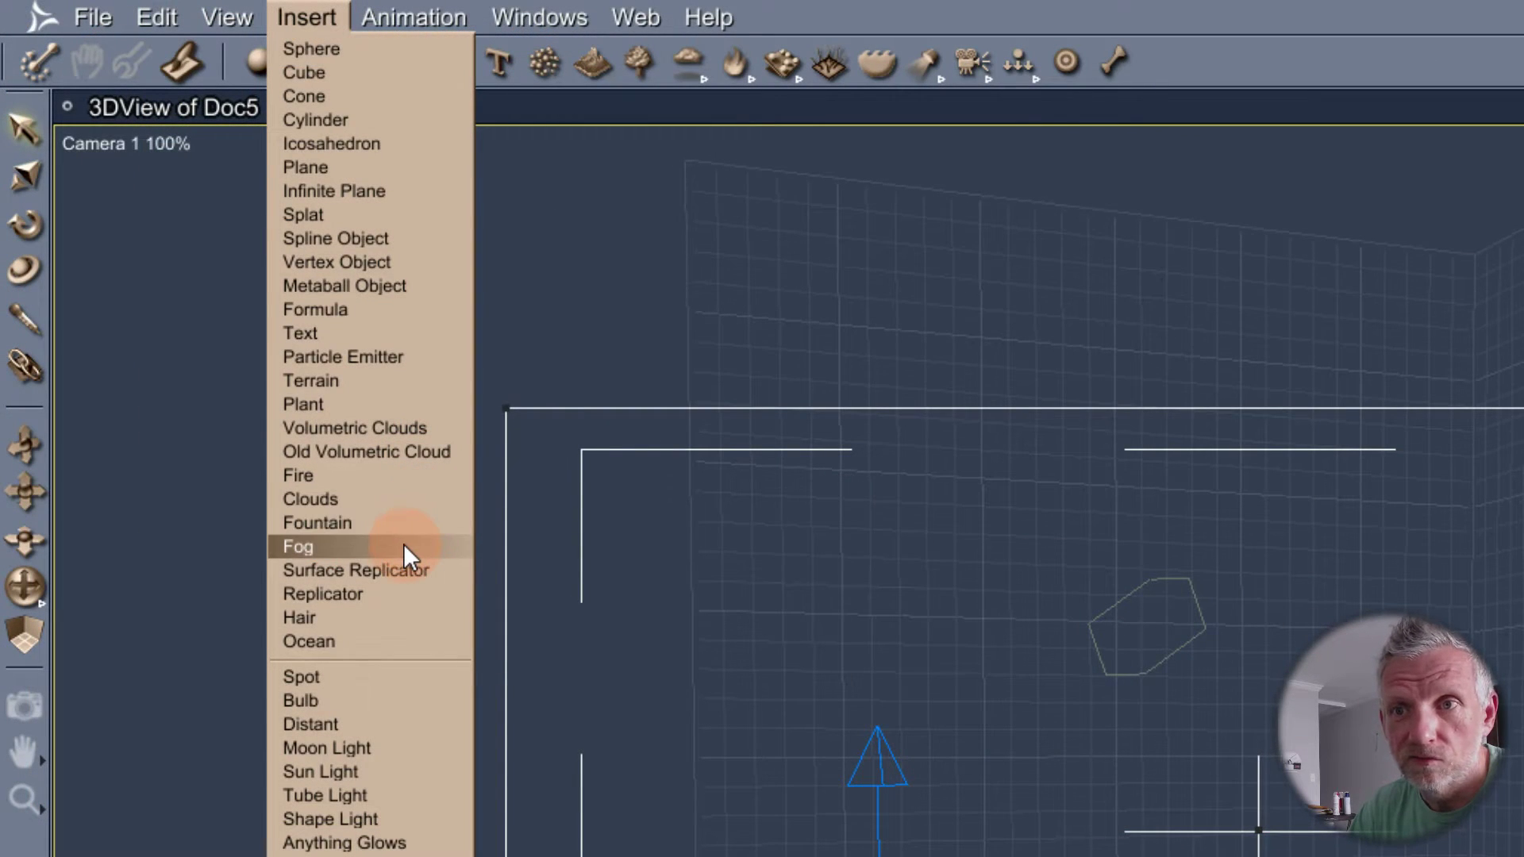
pyautogui.click(403, 544)
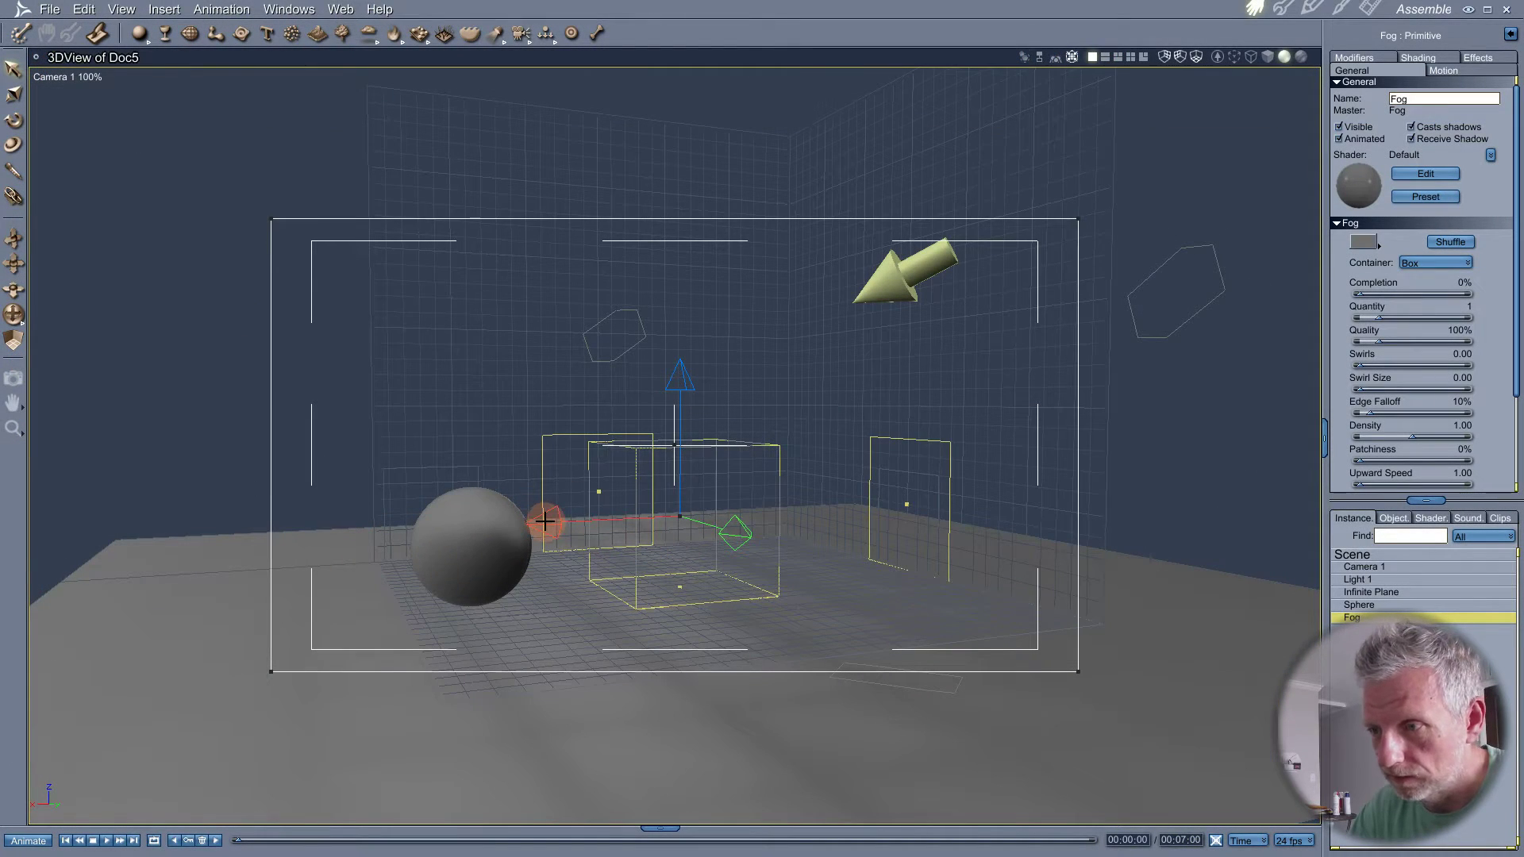
pyautogui.moveTo(544, 521); pyautogui.dragTo(602, 521)
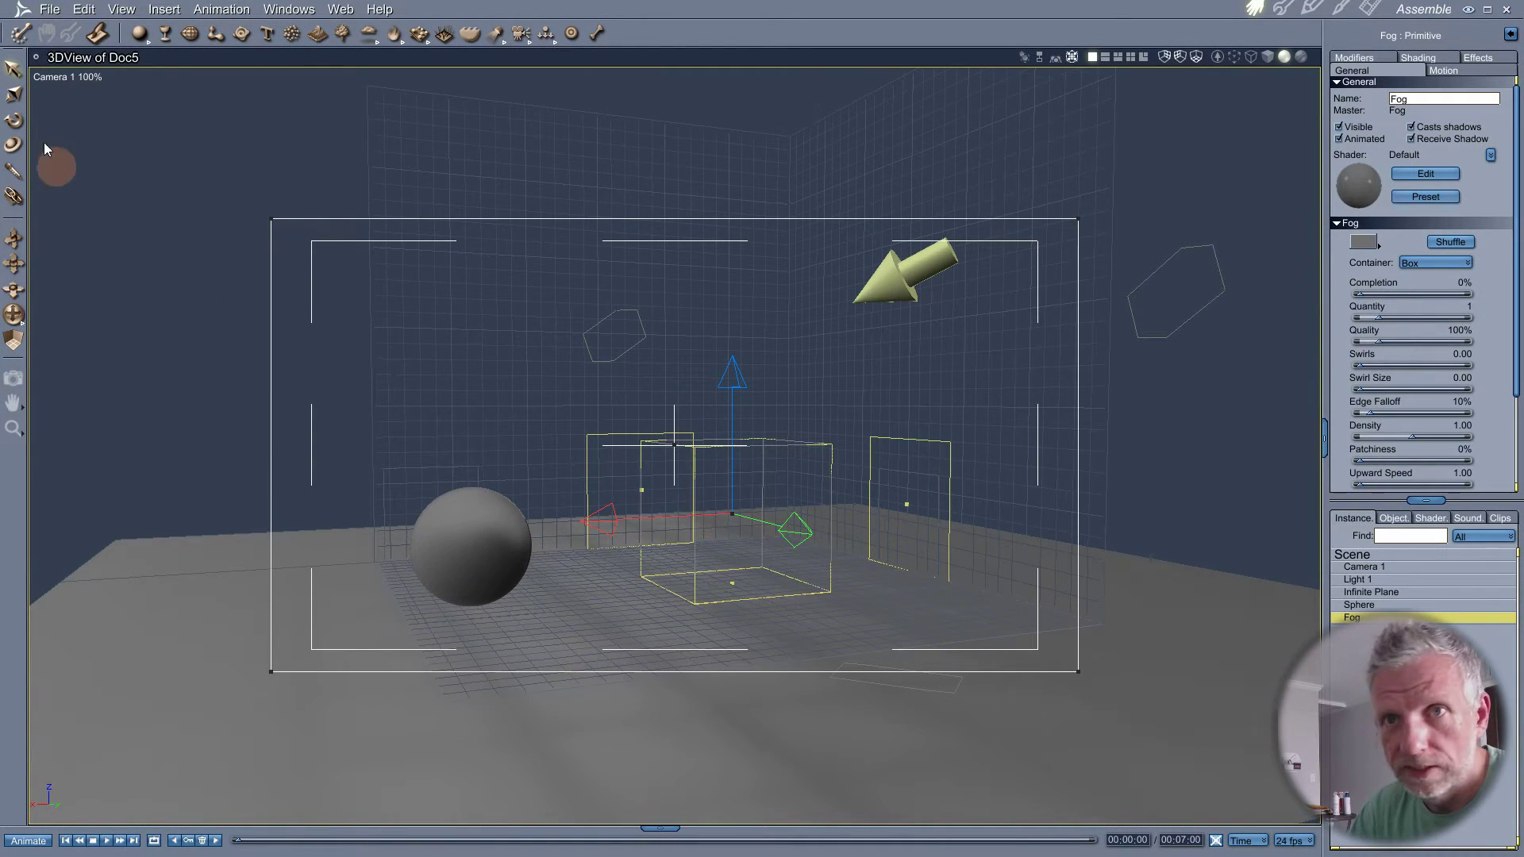
# - Scale the fog box up evenly and raise it vertically with the combined move, rotate and scale manipulator
pyautogui.click(13, 120)
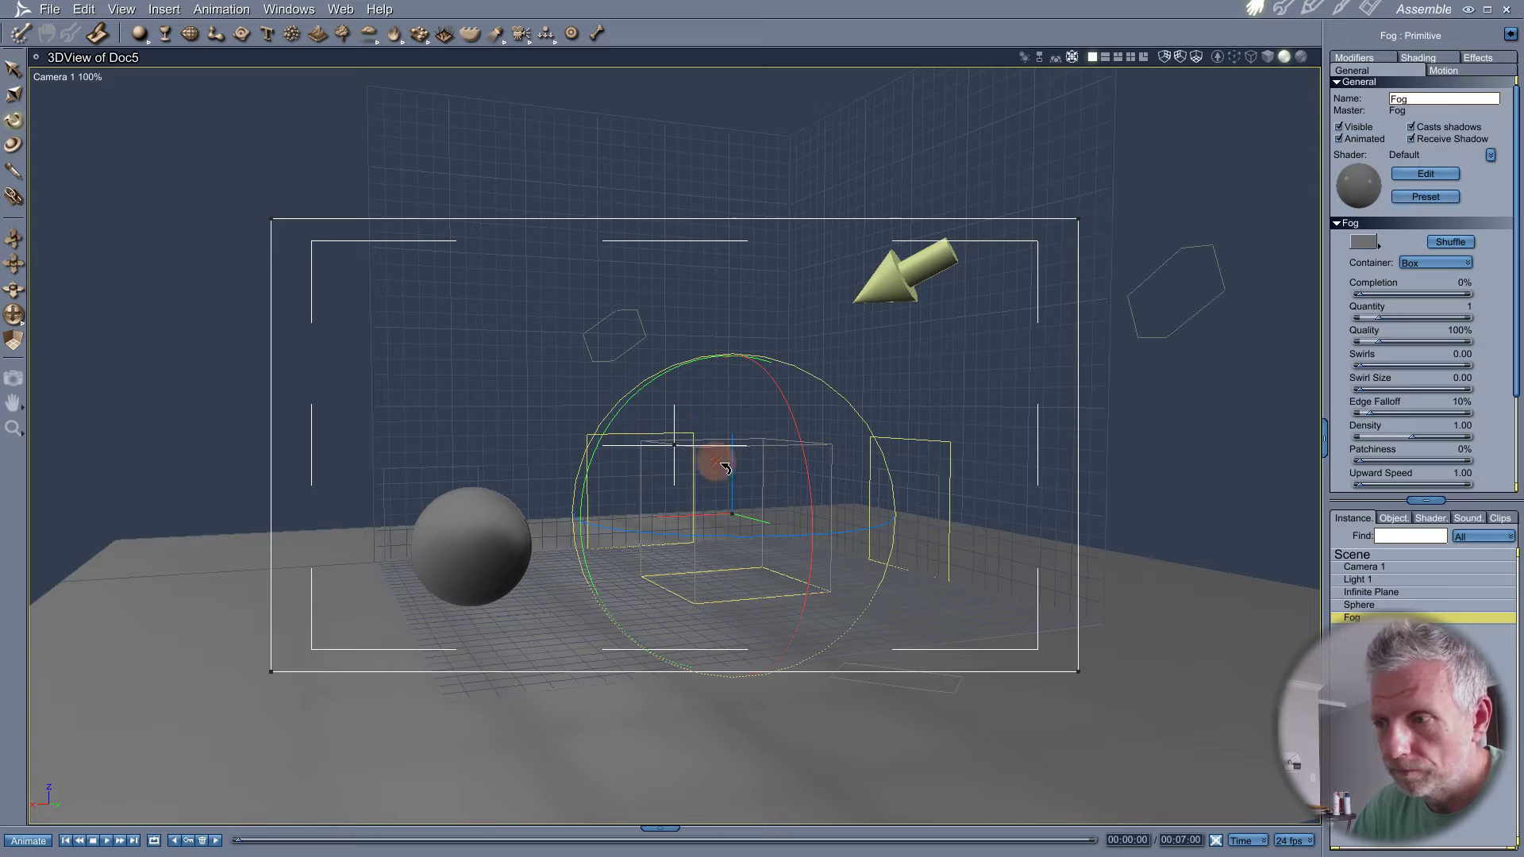
pyautogui.click(13, 145)
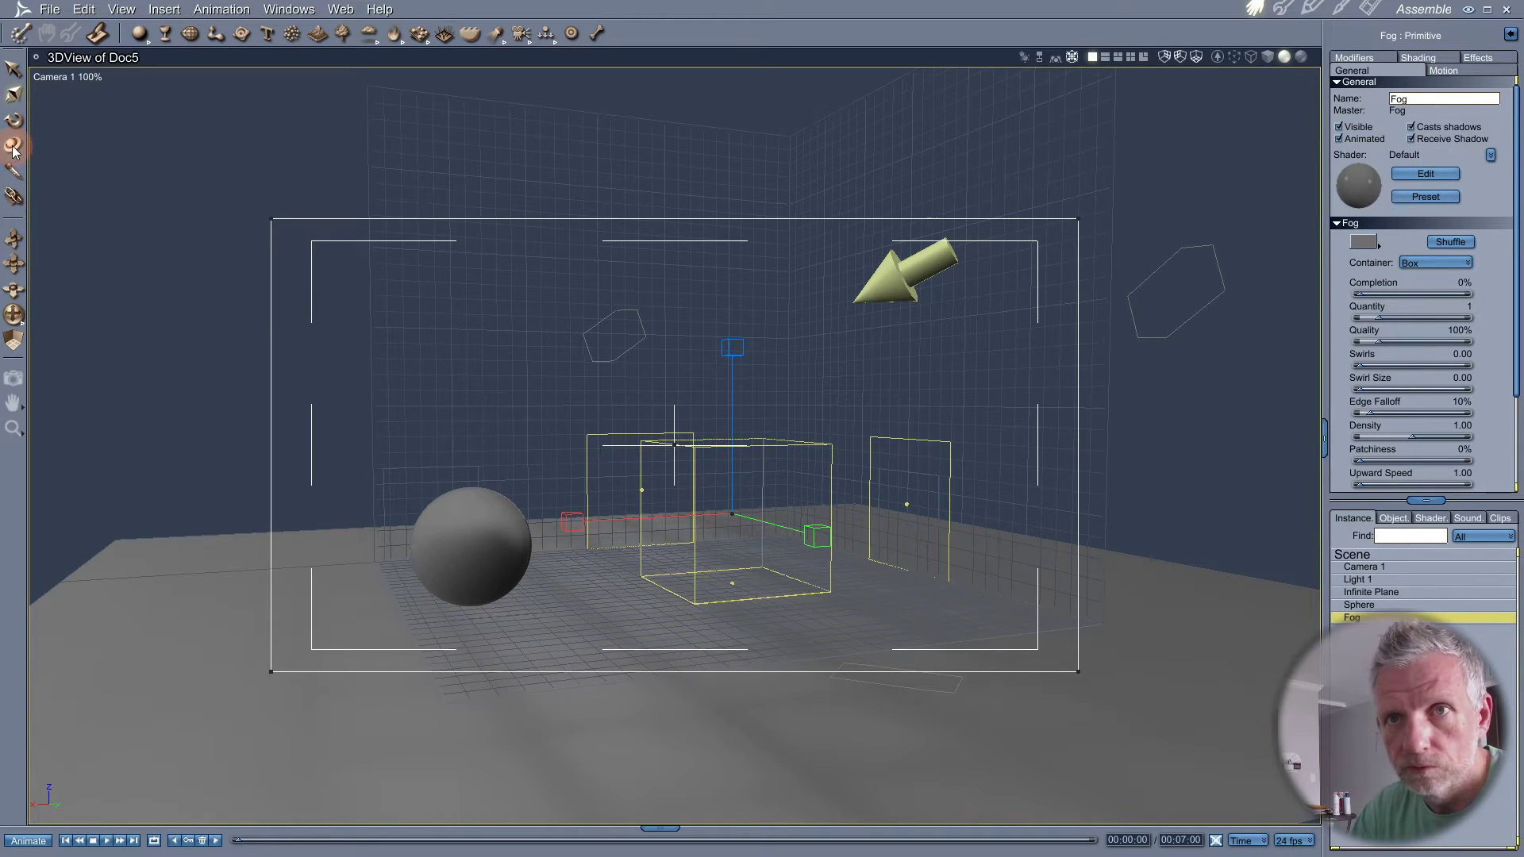
pyautogui.moveTo(729, 512); pyautogui.dragTo(645, 511)
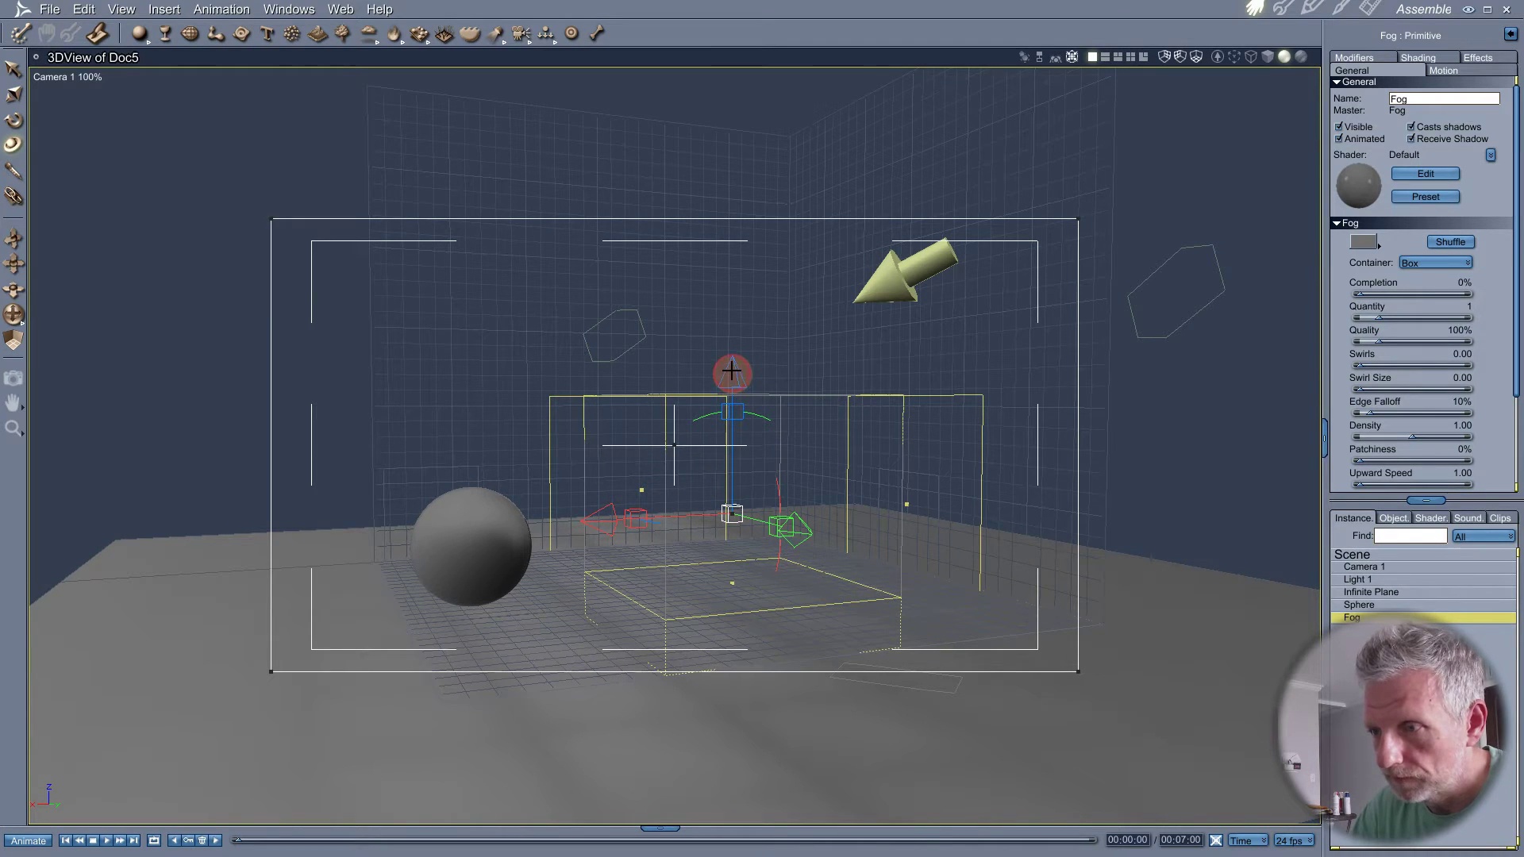
pyautogui.moveTo(731, 371)
pyautogui.mouseDown()
pyautogui.moveTo(724, 323)
pyautogui.moveTo(731, 362)
pyautogui.mouseUp()
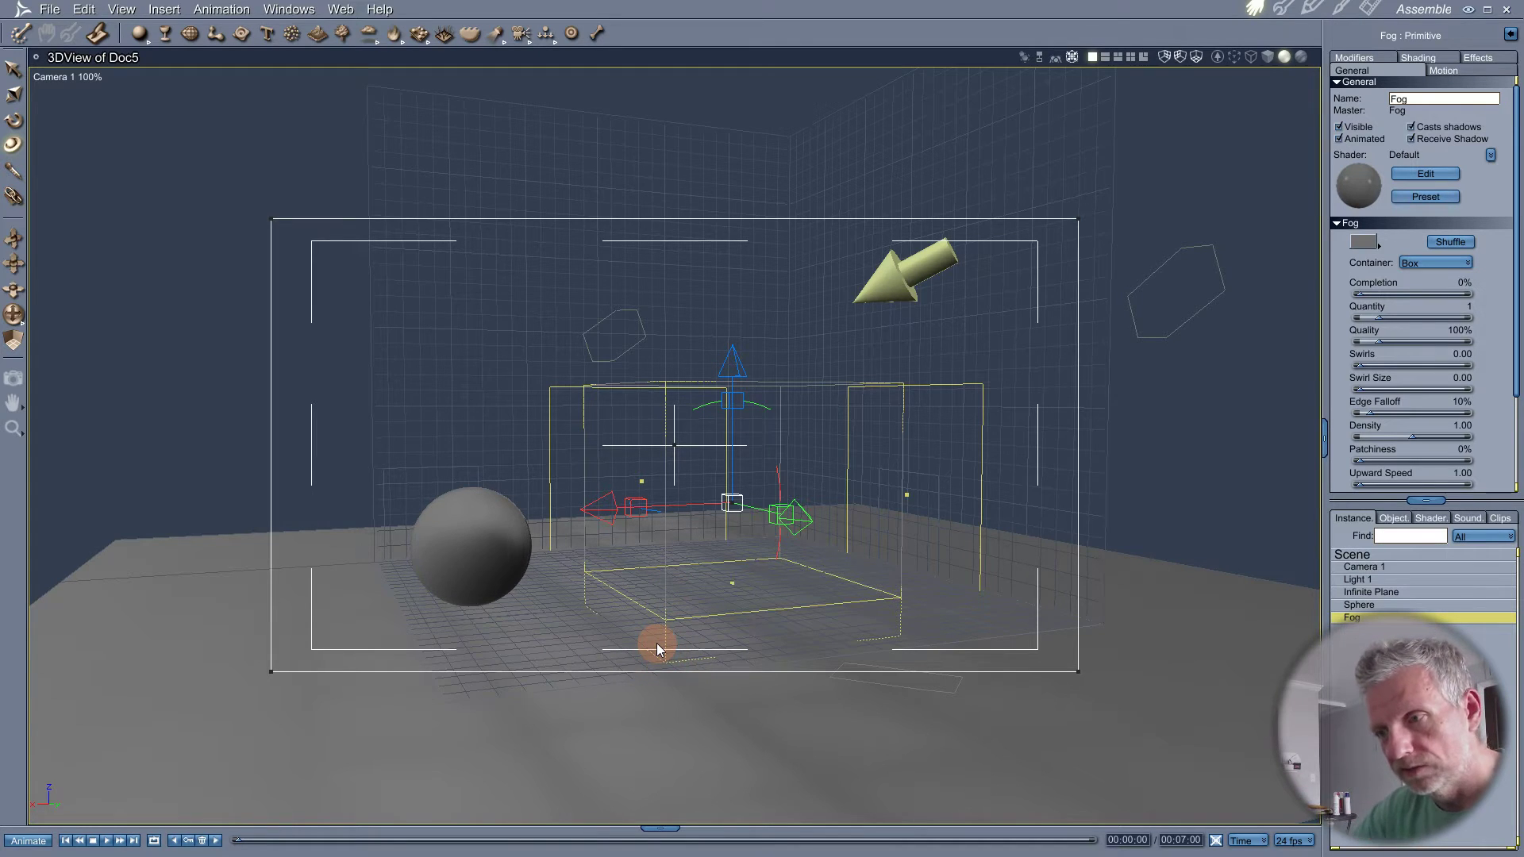
pyautogui.moveTo(734, 353); pyautogui.dragTo(731, 320)
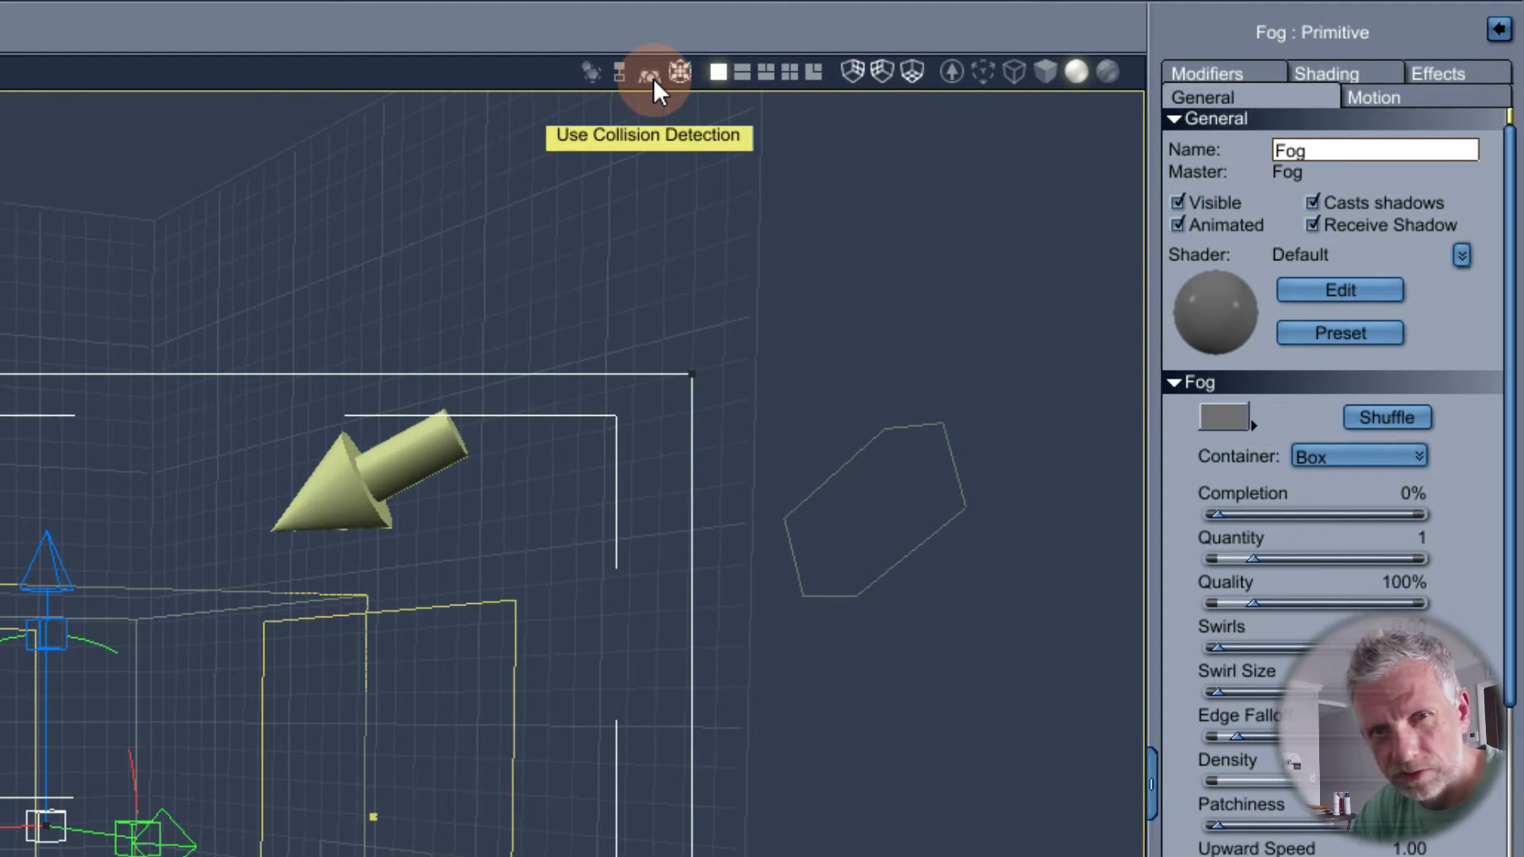
# - Turn on collision detection, test vertical moves on the sphere and fog box, and rest the fog box on the infinite plane
pyautogui.click(654, 78)
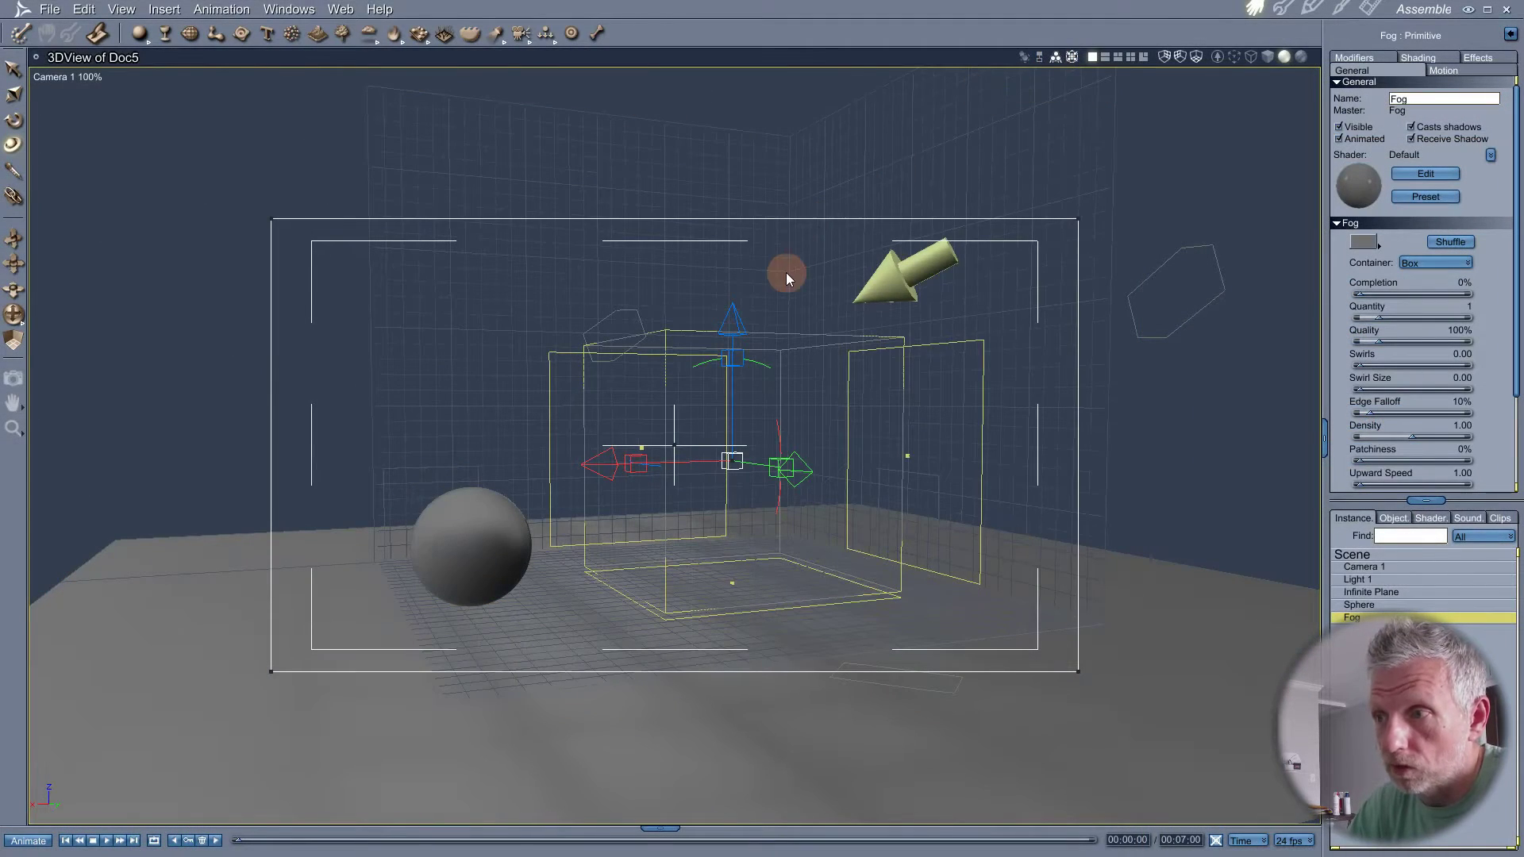
pyautogui.moveTo(730, 325); pyautogui.dragTo(752, 272)
pyautogui.click(507, 526)
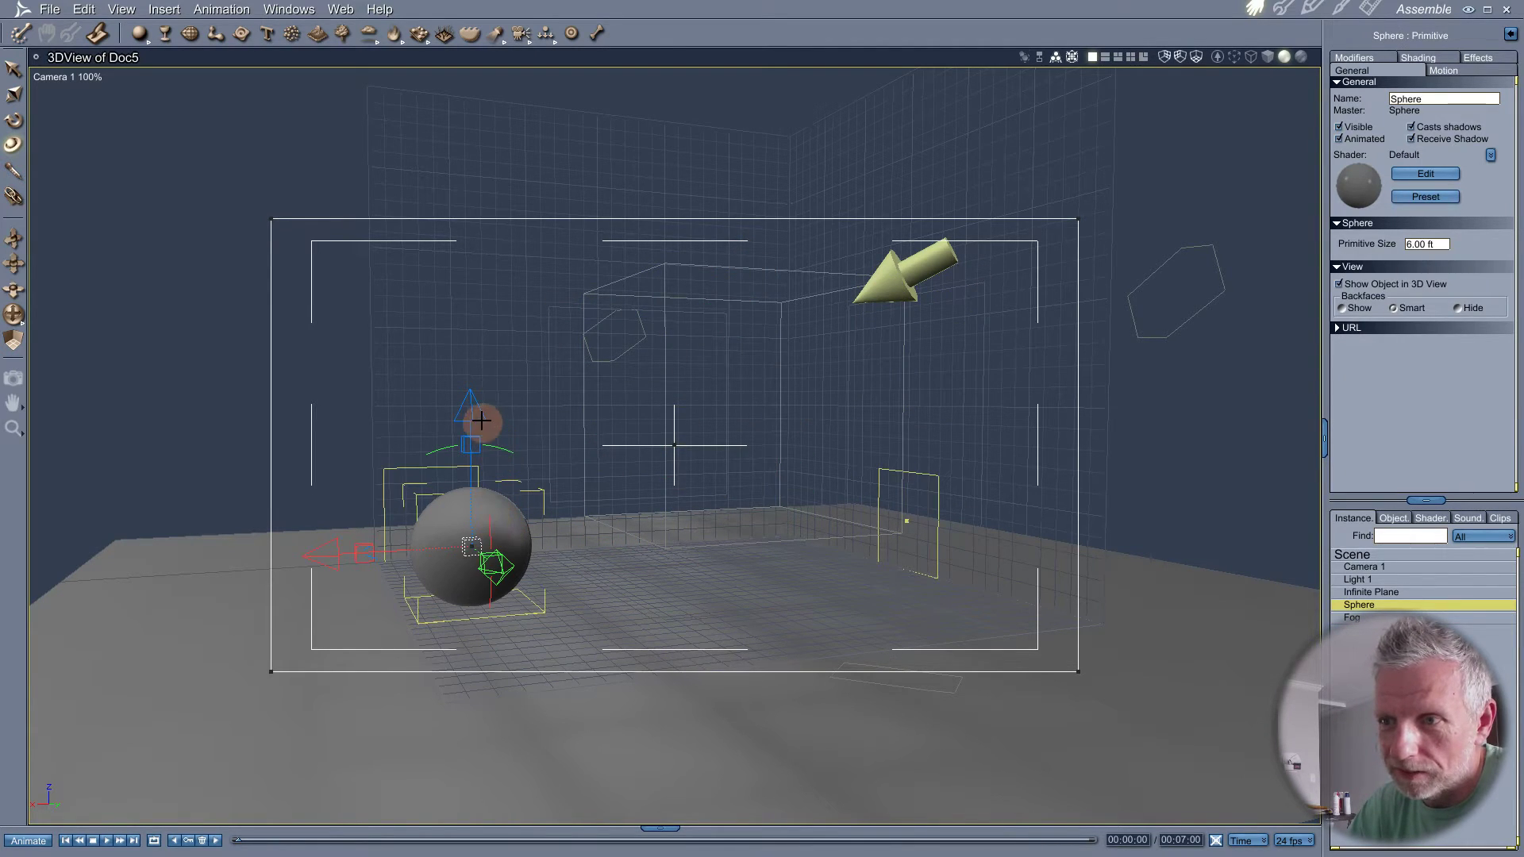
pyautogui.moveTo(479, 419); pyautogui.dragTo(555, 441)
pyautogui.click(759, 383)
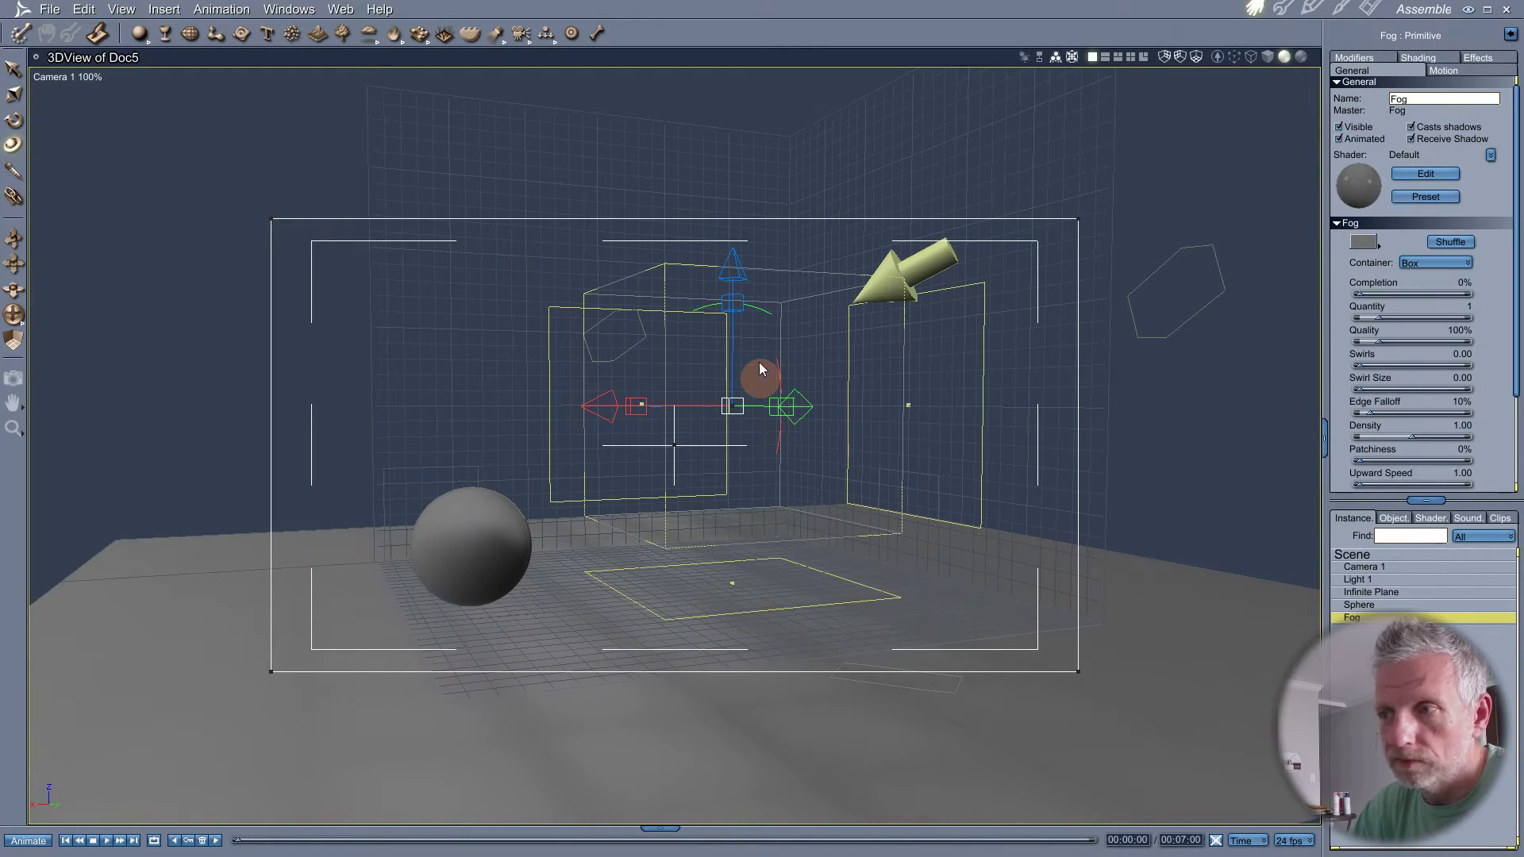
pyautogui.moveTo(733, 269); pyautogui.dragTo(740, 216)
pyautogui.moveTo(727, 348)
pyautogui.mouseDown()
pyautogui.moveTo(738, 262)
pyautogui.moveTo(735, 384)
pyautogui.moveTo(735, 259)
pyautogui.moveTo(731, 342)
pyautogui.moveTo(734, 309)
pyautogui.moveTo(736, 329)
pyautogui.mouseUp()
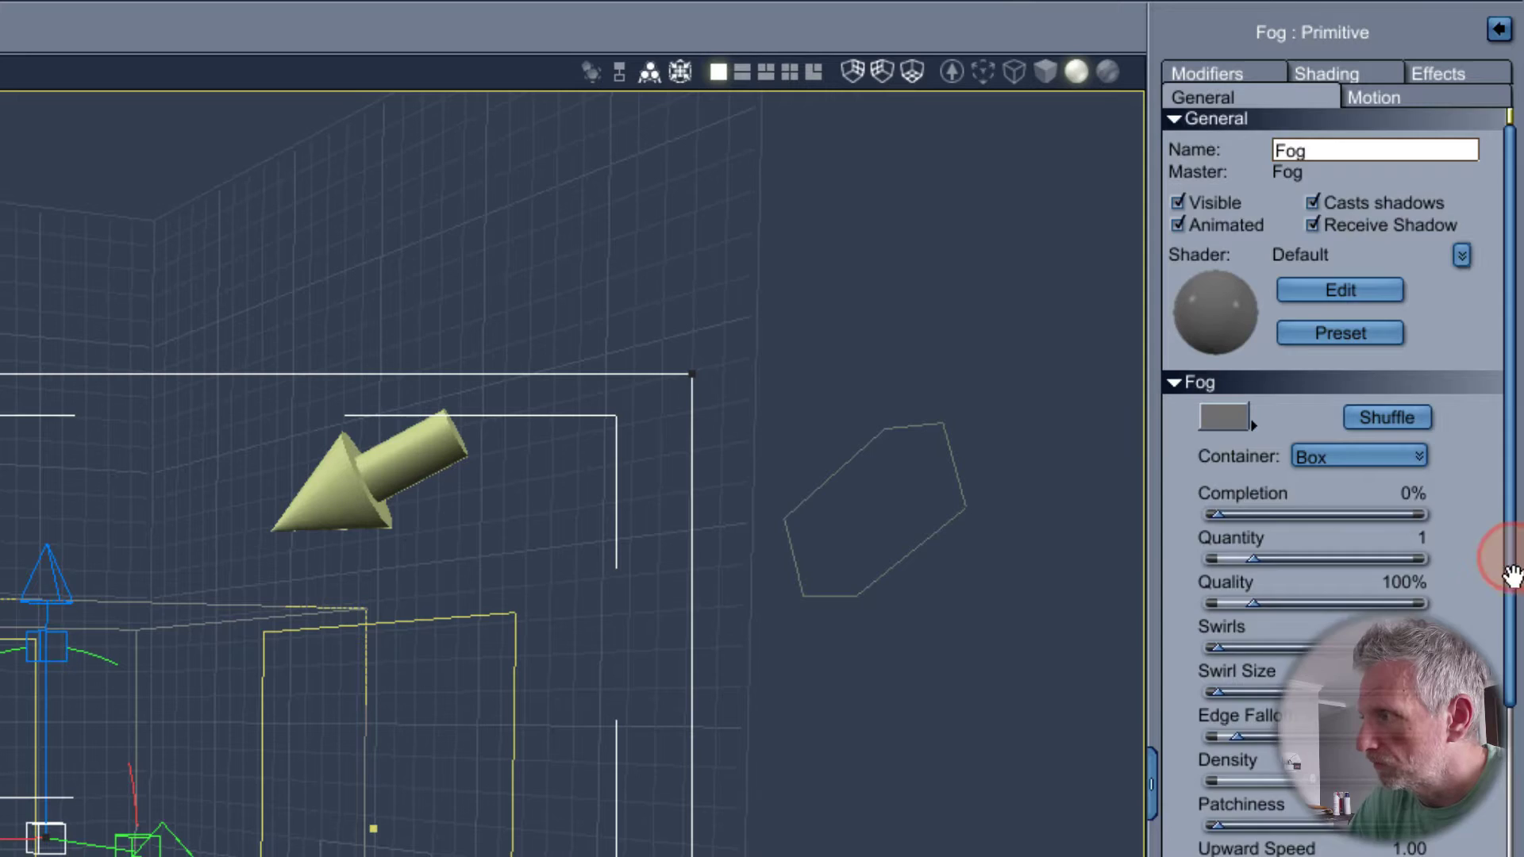
# - Set the fog's Quantity to 5 and Density to 2.00, and render a test image
pyautogui.scroll(-5, 1500, 556)
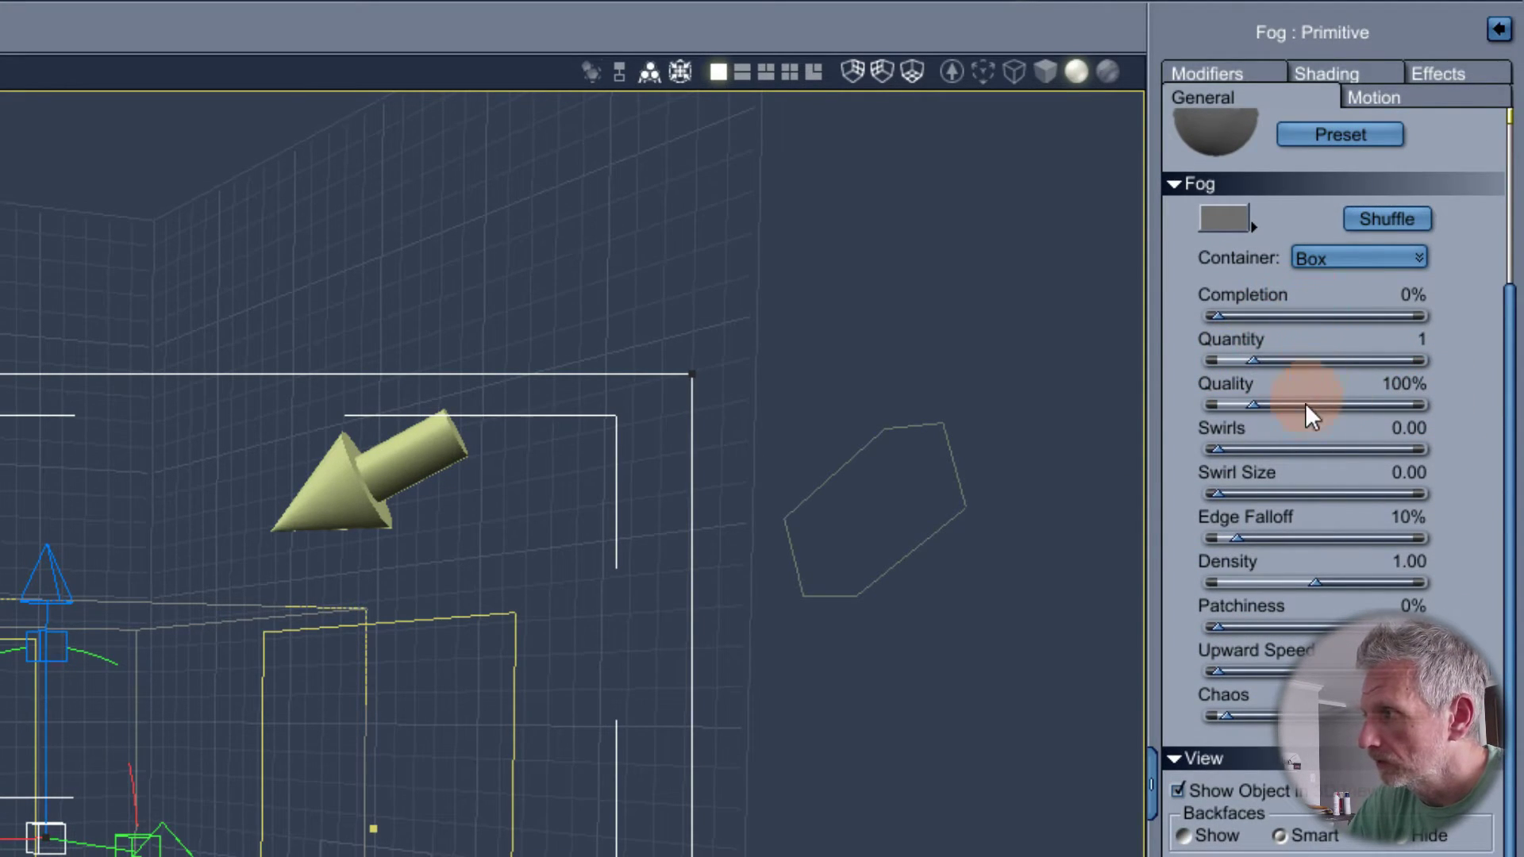
pyautogui.moveTo(1260, 354); pyautogui.dragTo(1507, 384)
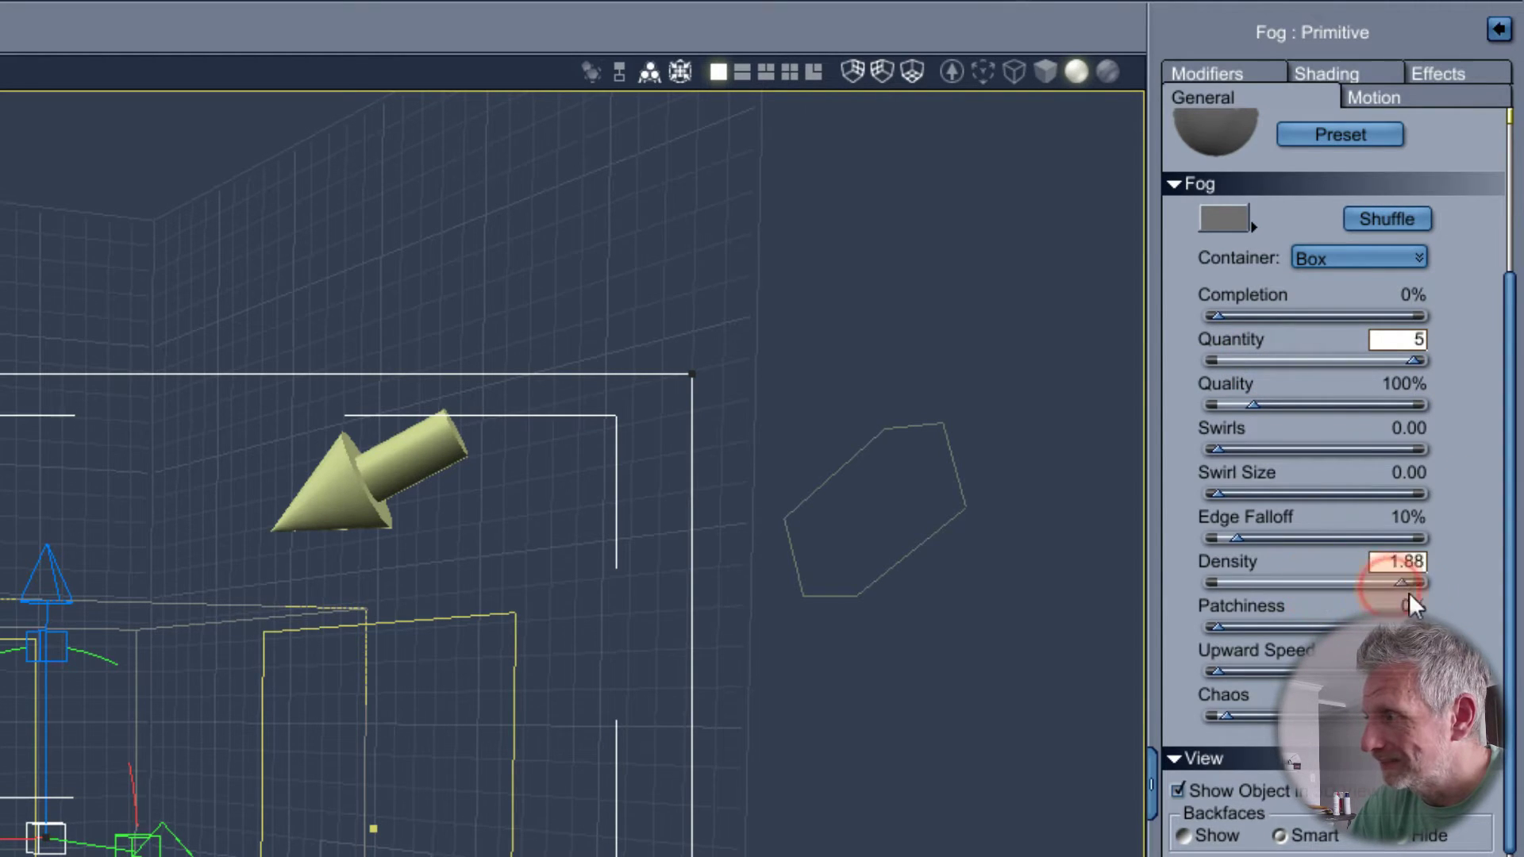
pyautogui.moveTo(1408, 592); pyautogui.dragTo(1450, 600)
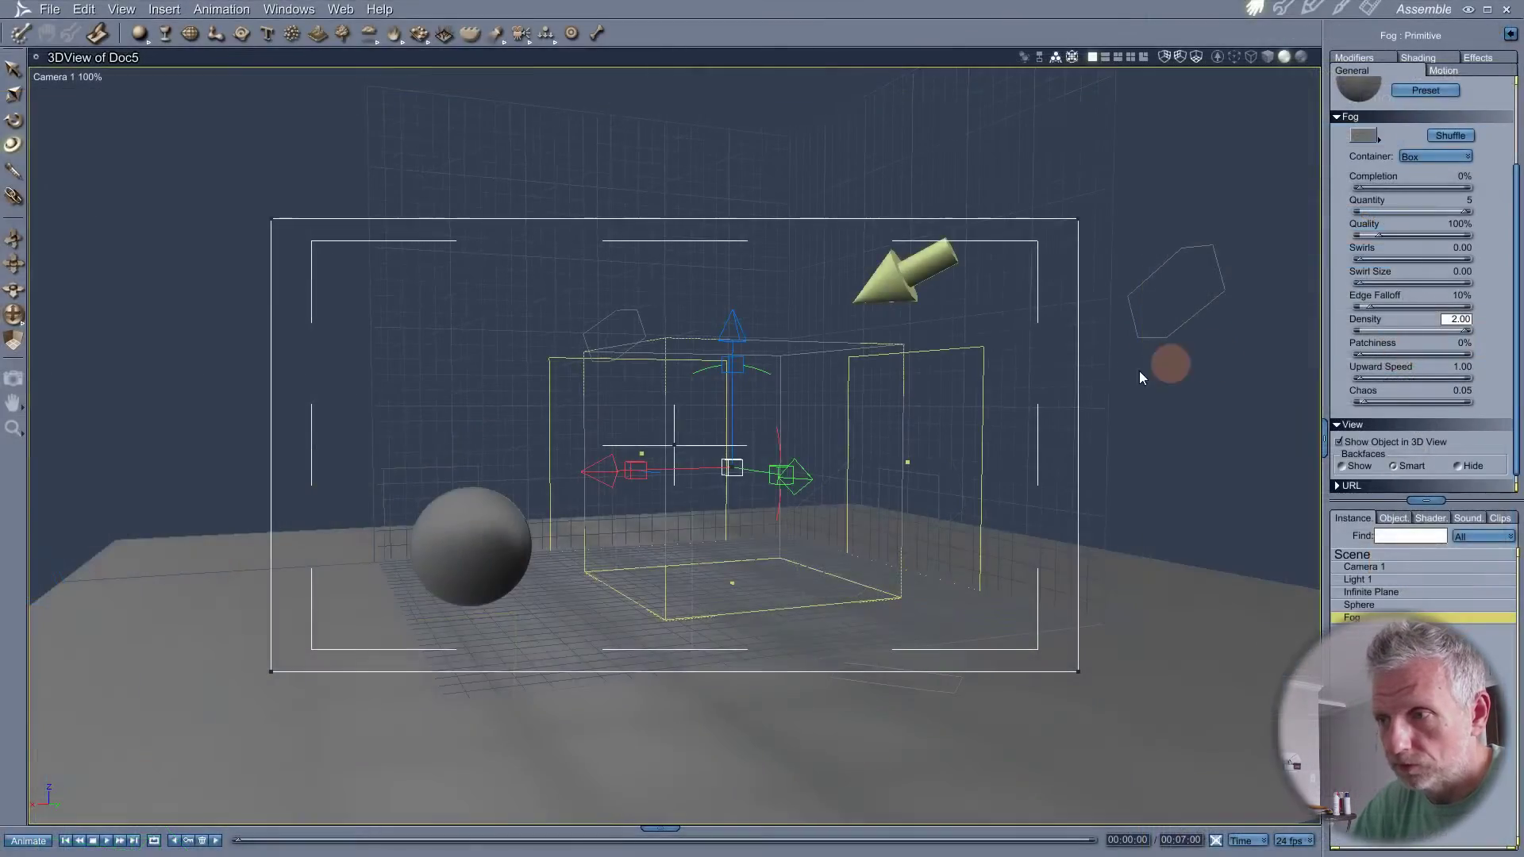
pyautogui.hotkey('ctrl', 'r')
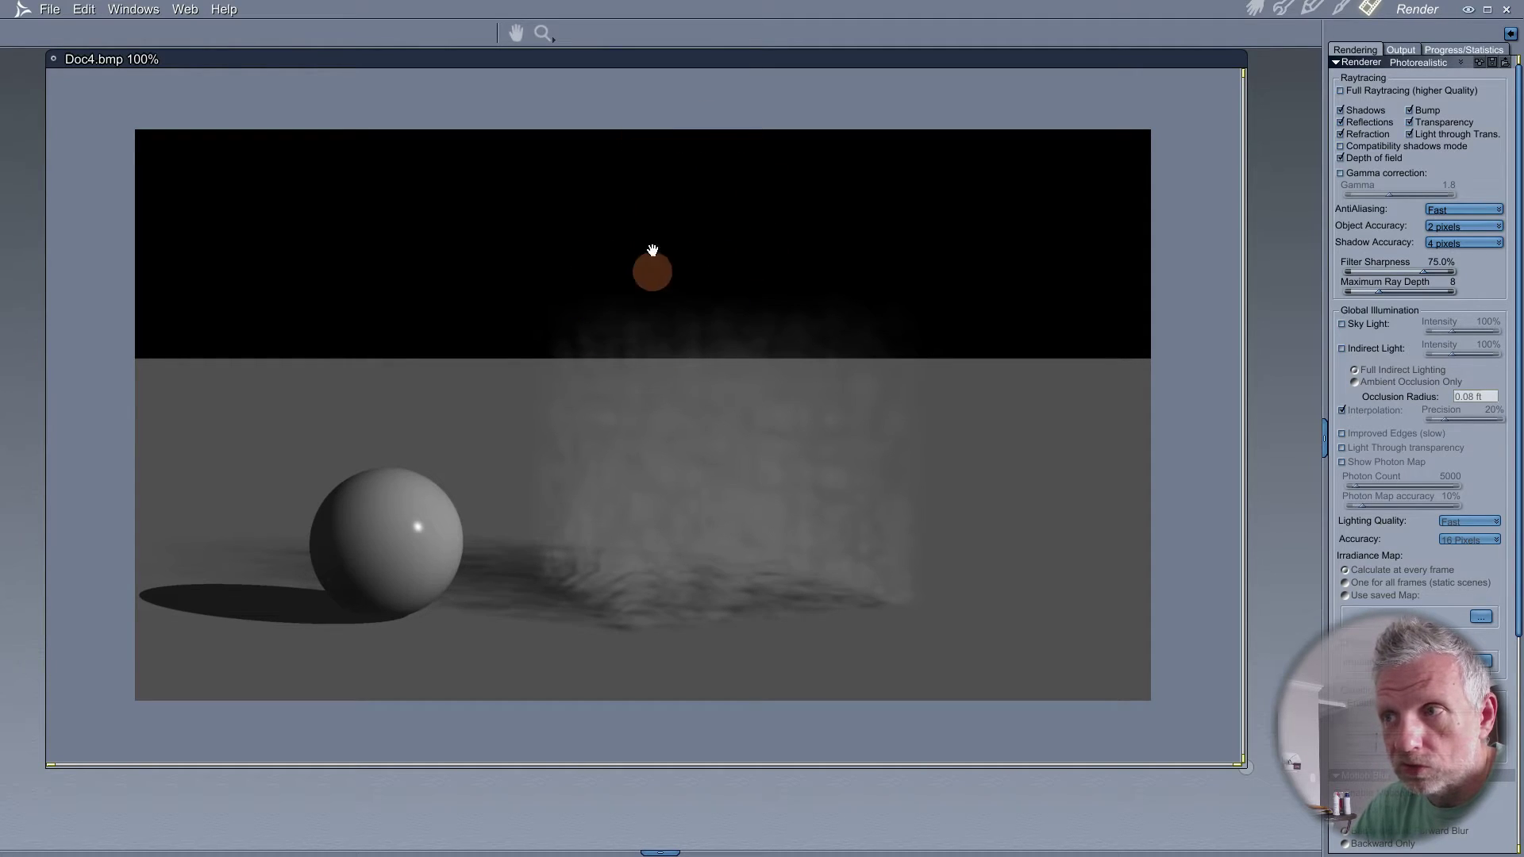
# - Stretch the fog box vertically until it extends above the production frame, and render the scene again
pyautogui.click(1254, 10)
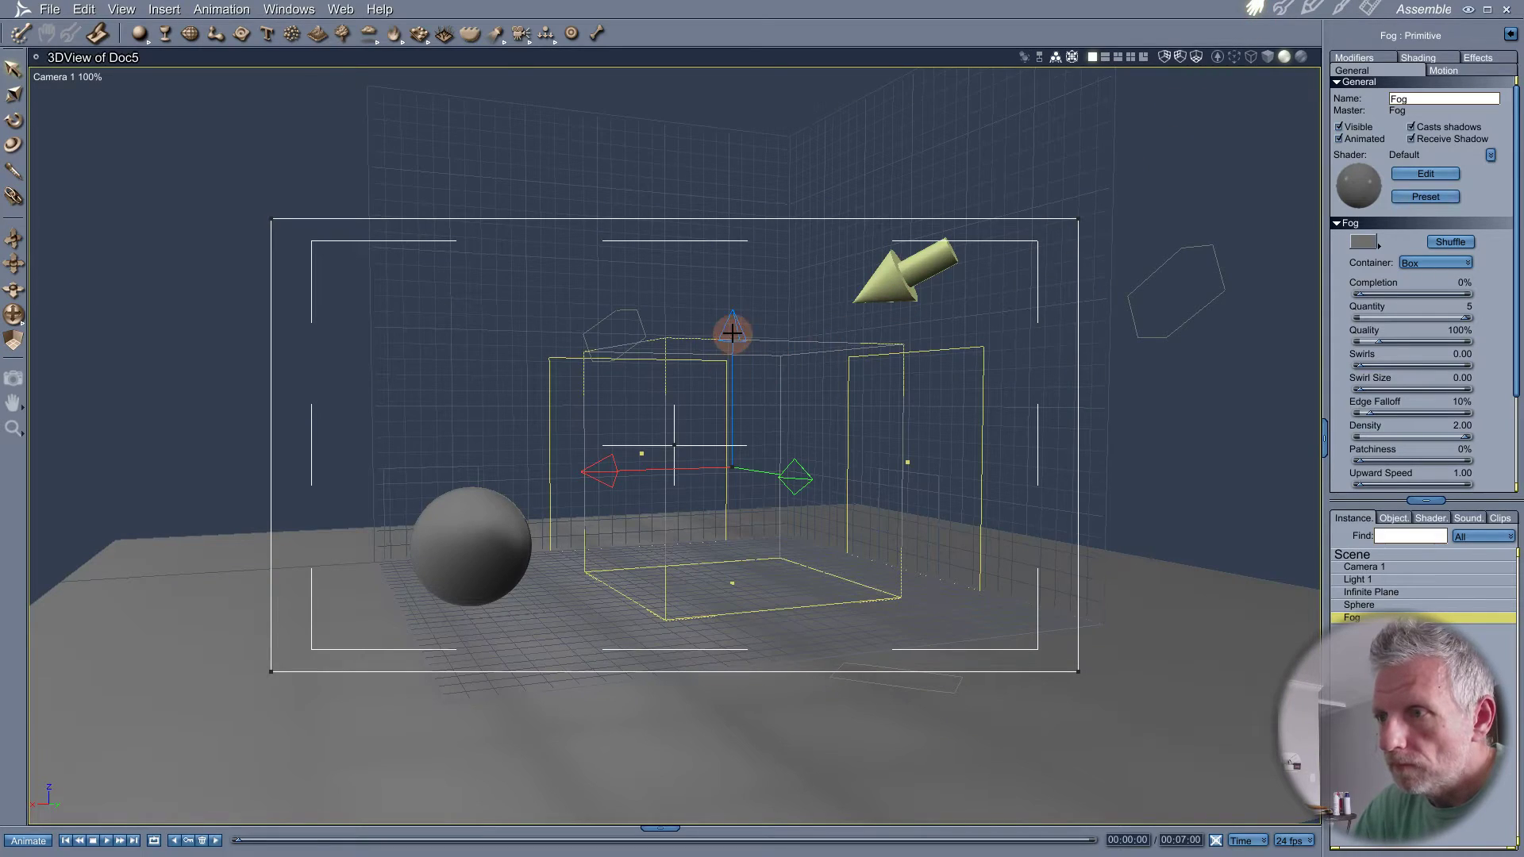
pyautogui.click(15, 95)
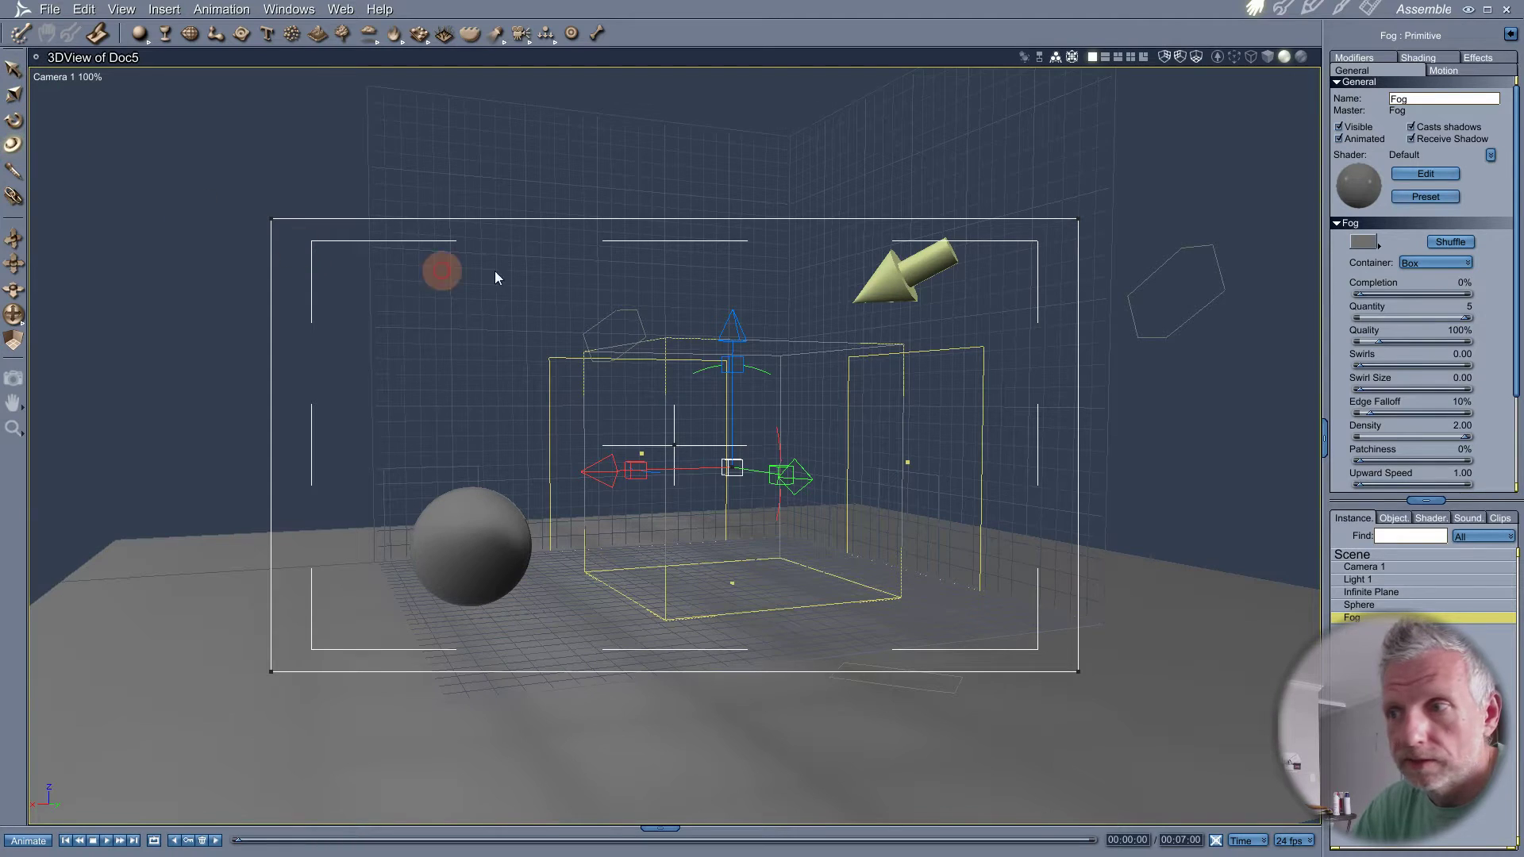
pyautogui.moveTo(730, 364); pyautogui.dragTo(730, 193)
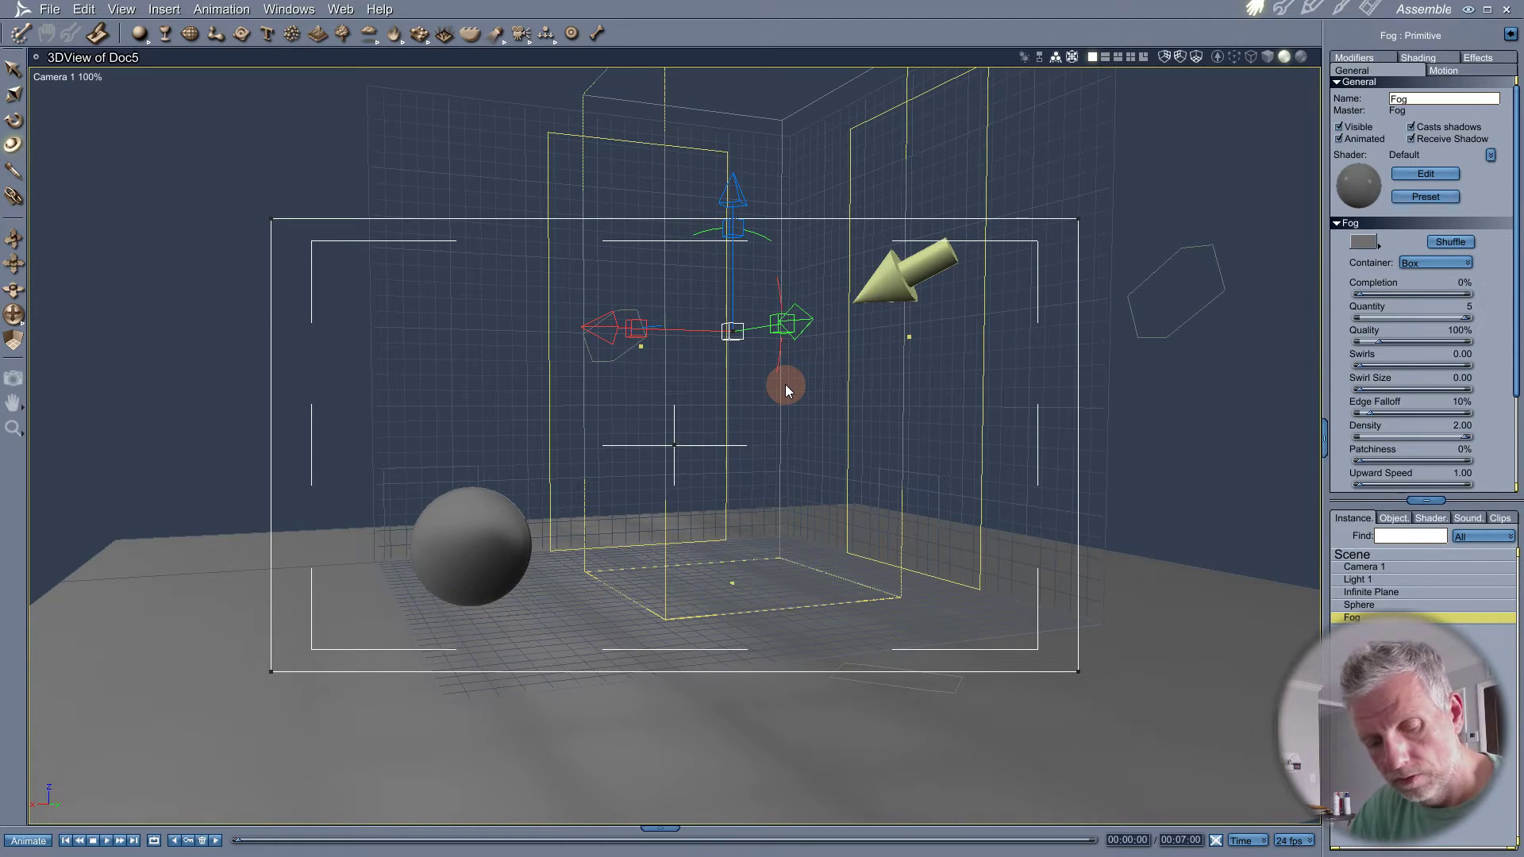
pyautogui.hotkey('ctrl', 'r')
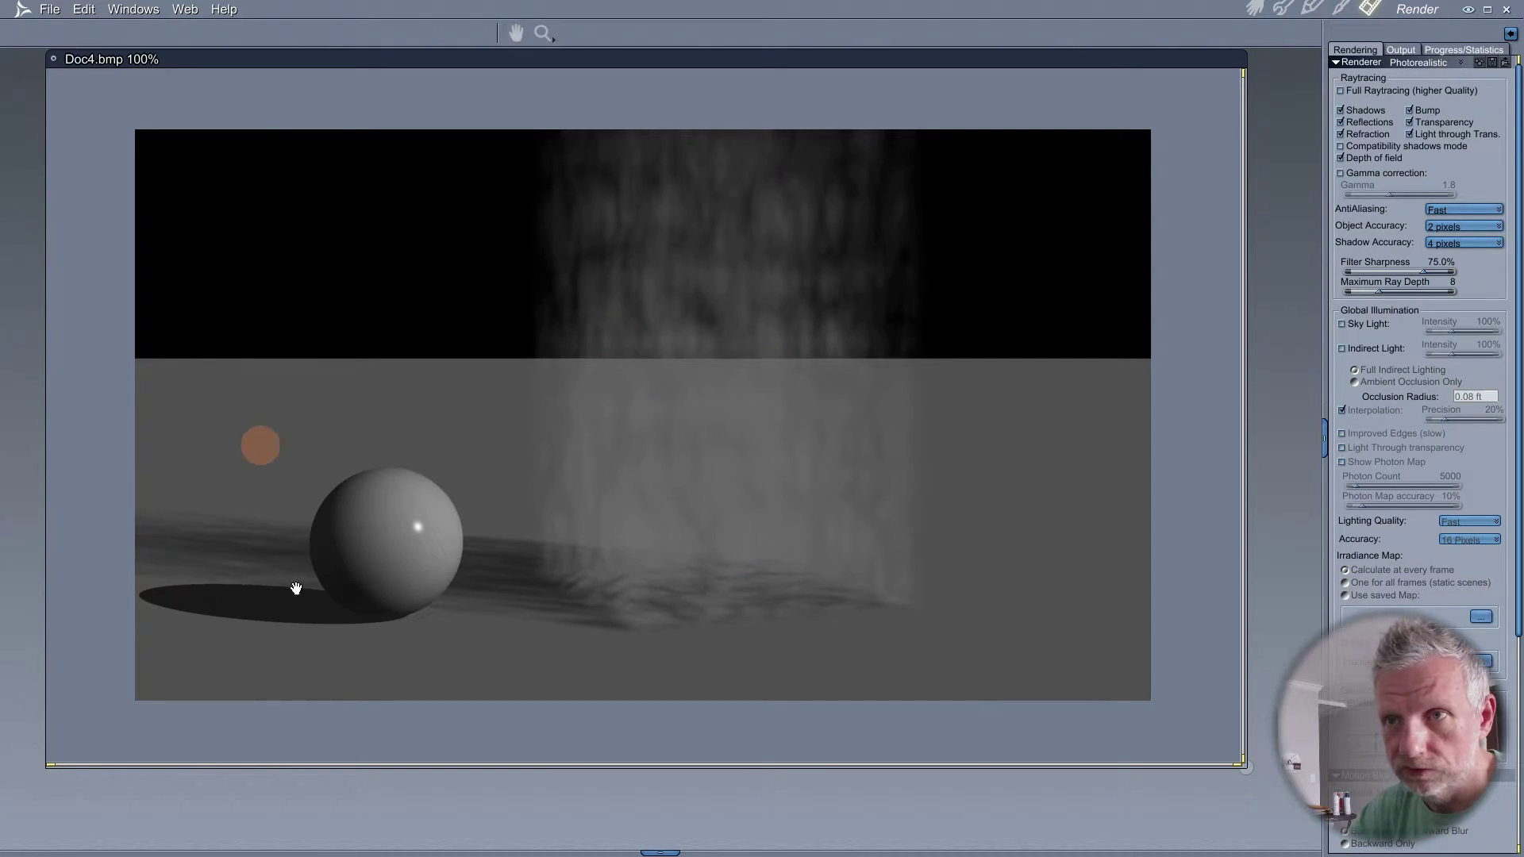
# - Return to the assembly view and delete the sphere and the infinite plane from the scene
pyautogui.click(1261, 10)
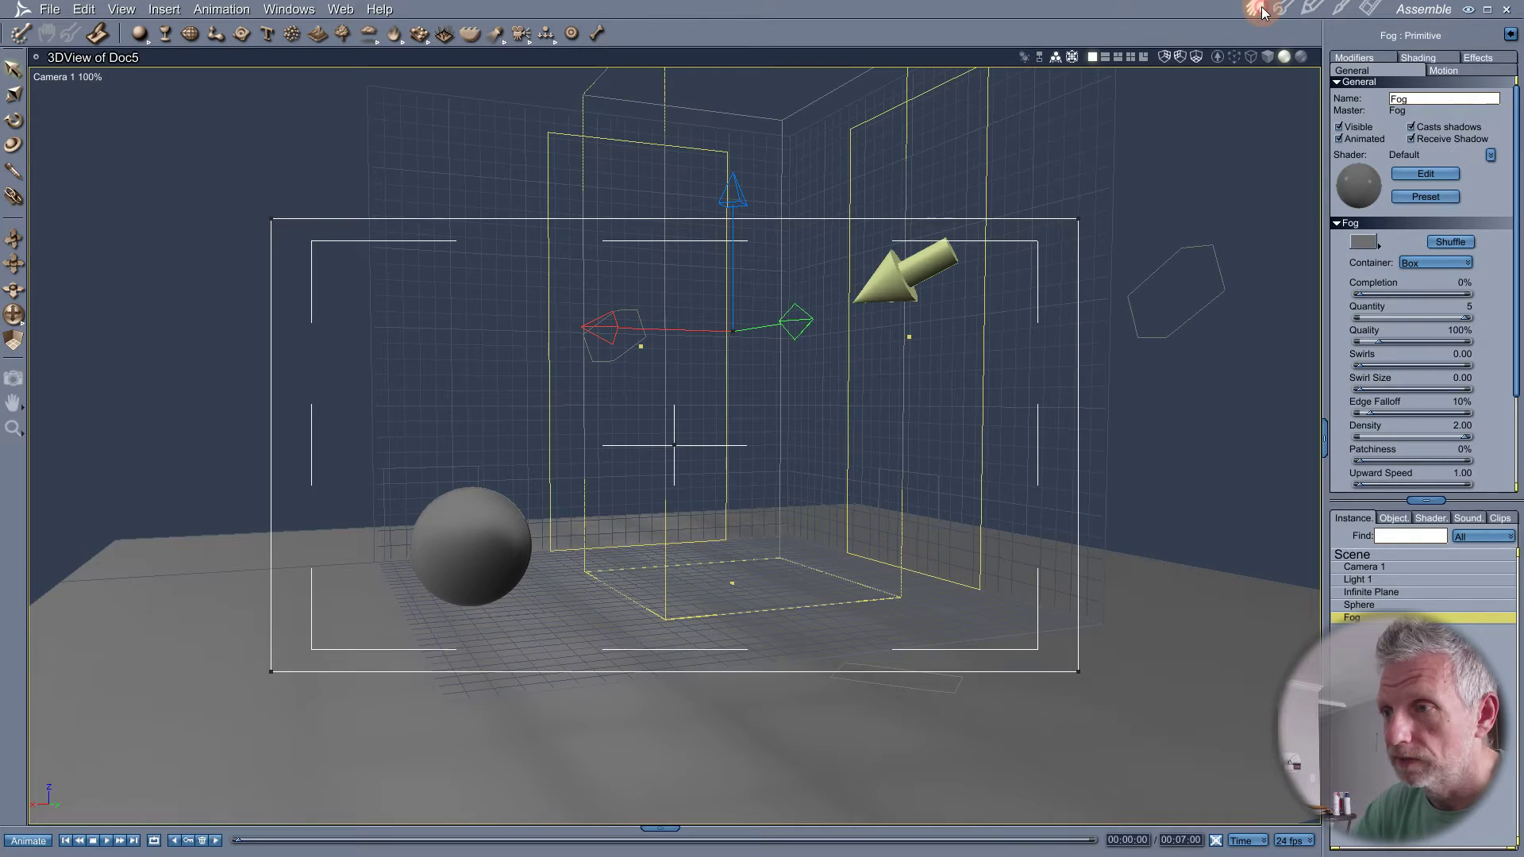
pyautogui.click(495, 554)
pyautogui.press('Delete')
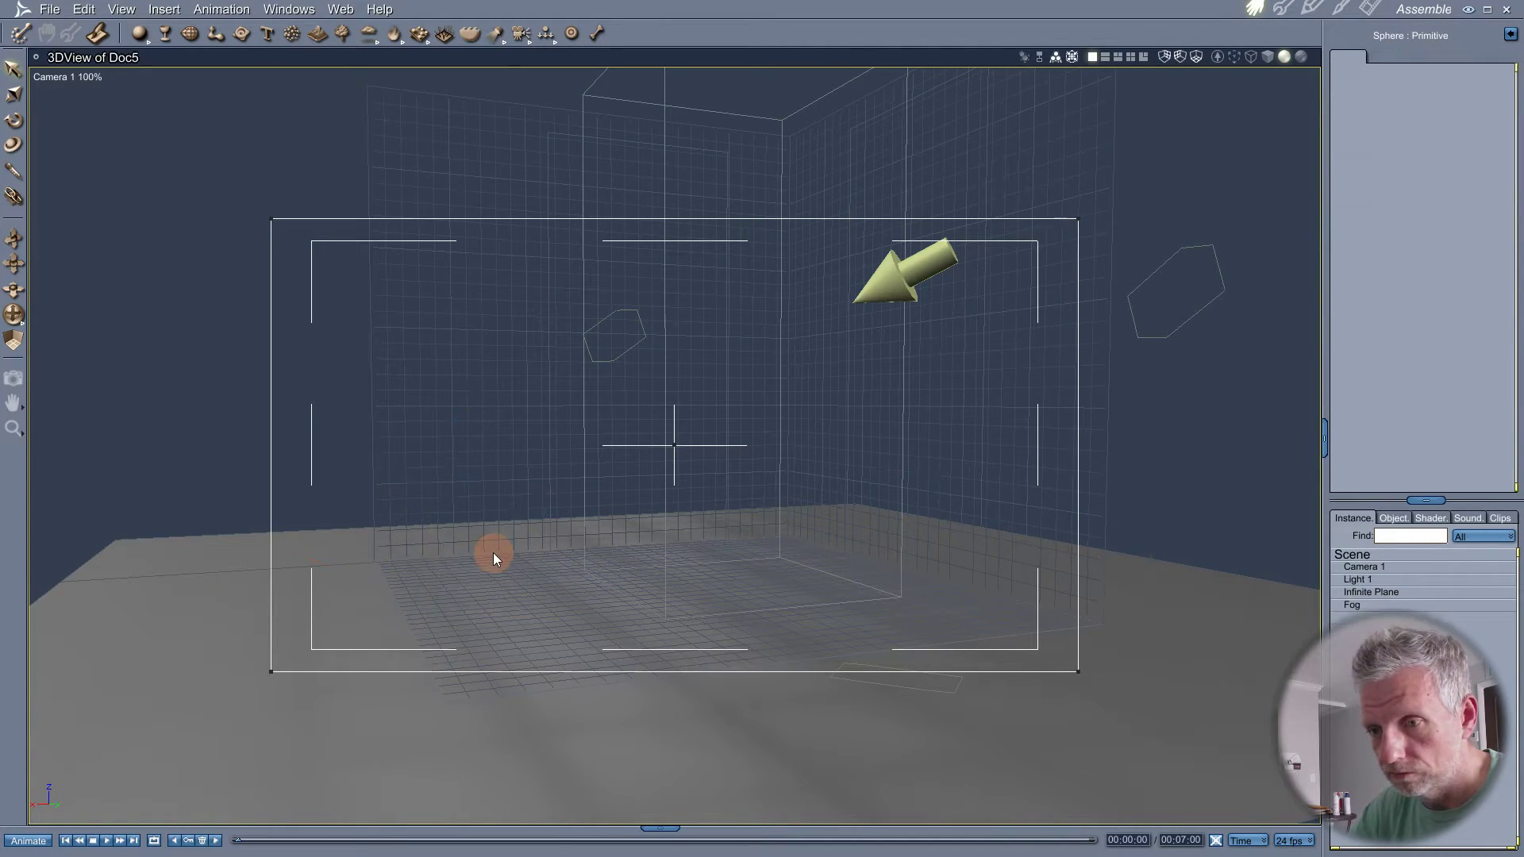
pyautogui.click(407, 735)
pyautogui.press('Delete')
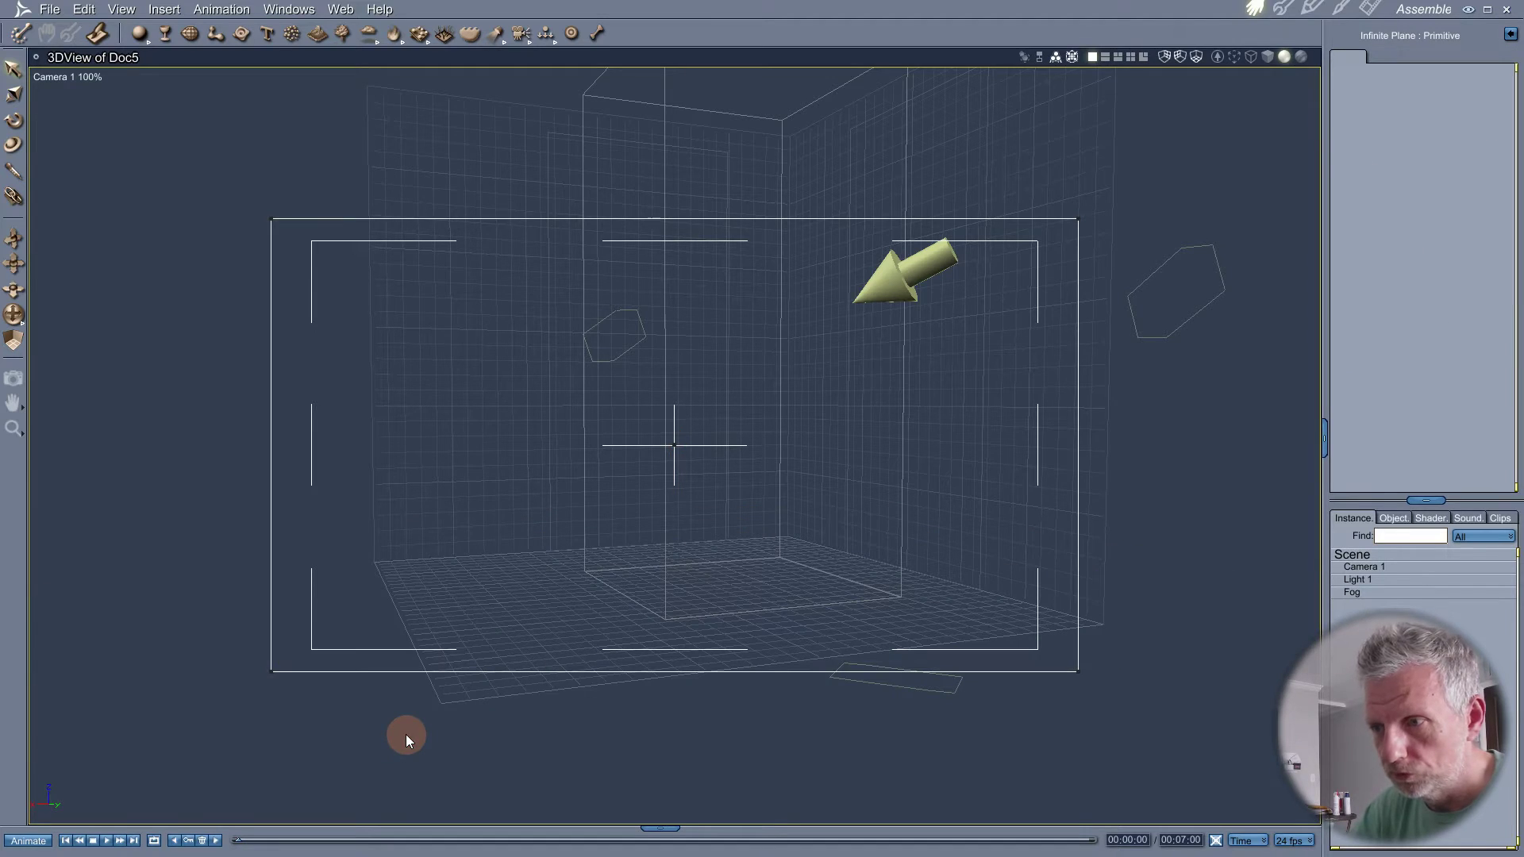
# - Stretch the fog box along its red axis beyond the production frame's width and lower it slightly
pyautogui.click(787, 405)
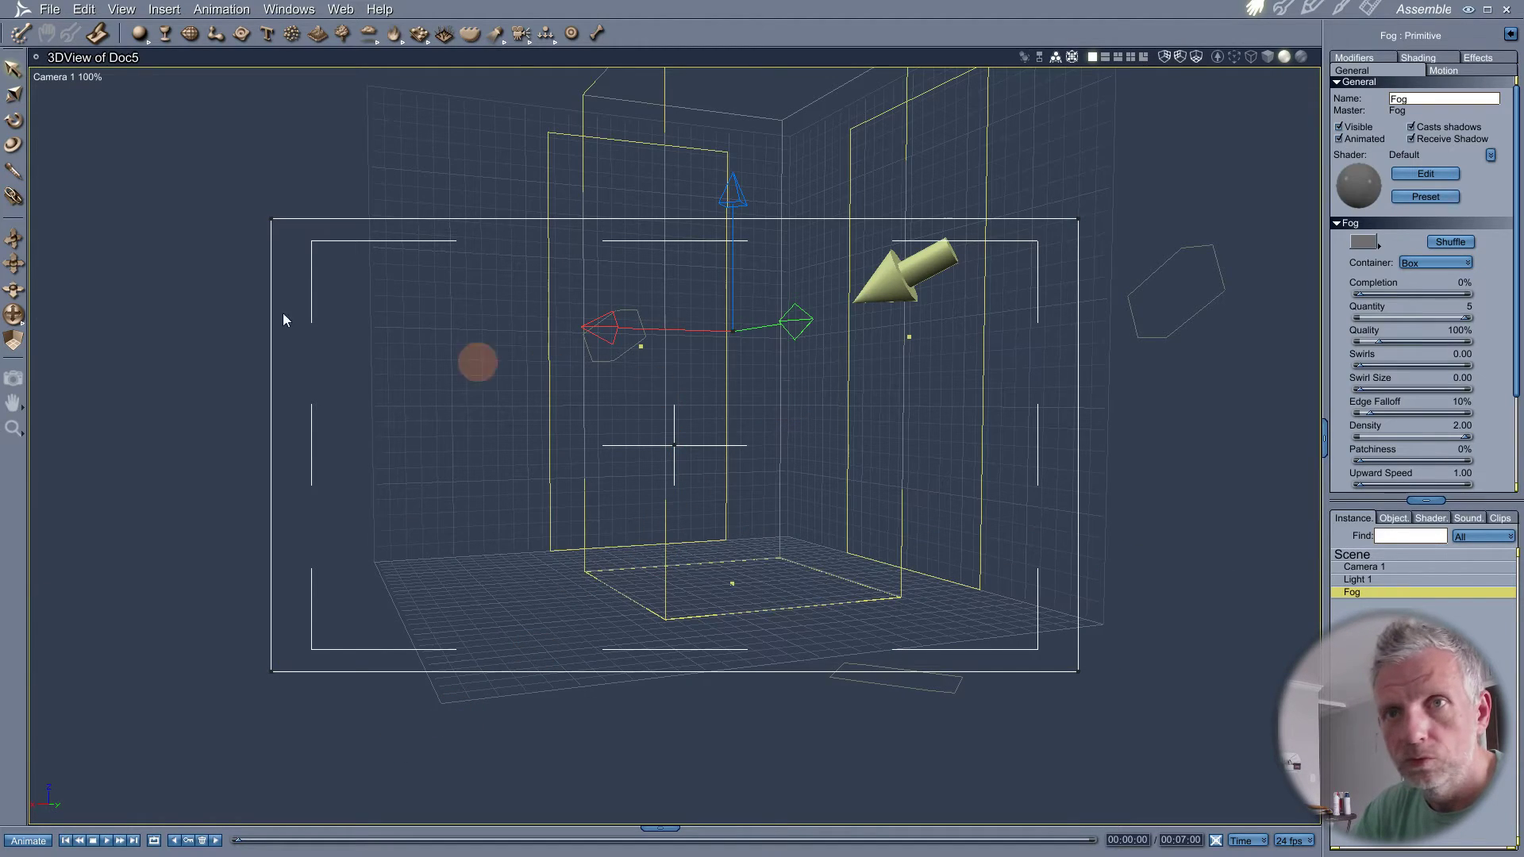
pyautogui.click(12, 121)
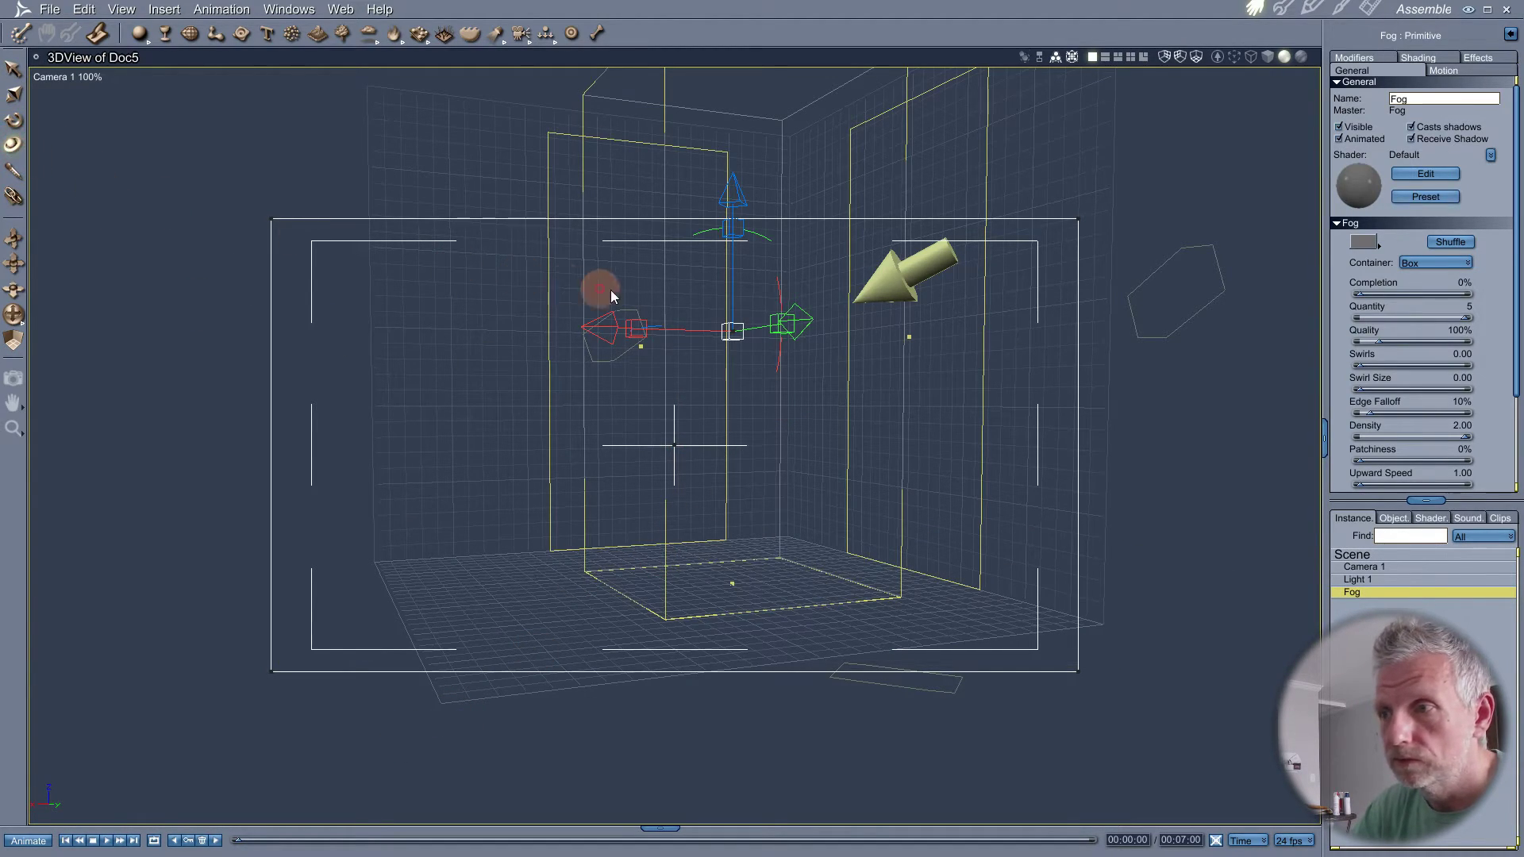
pyautogui.moveTo(637, 327); pyautogui.dragTo(204, 245)
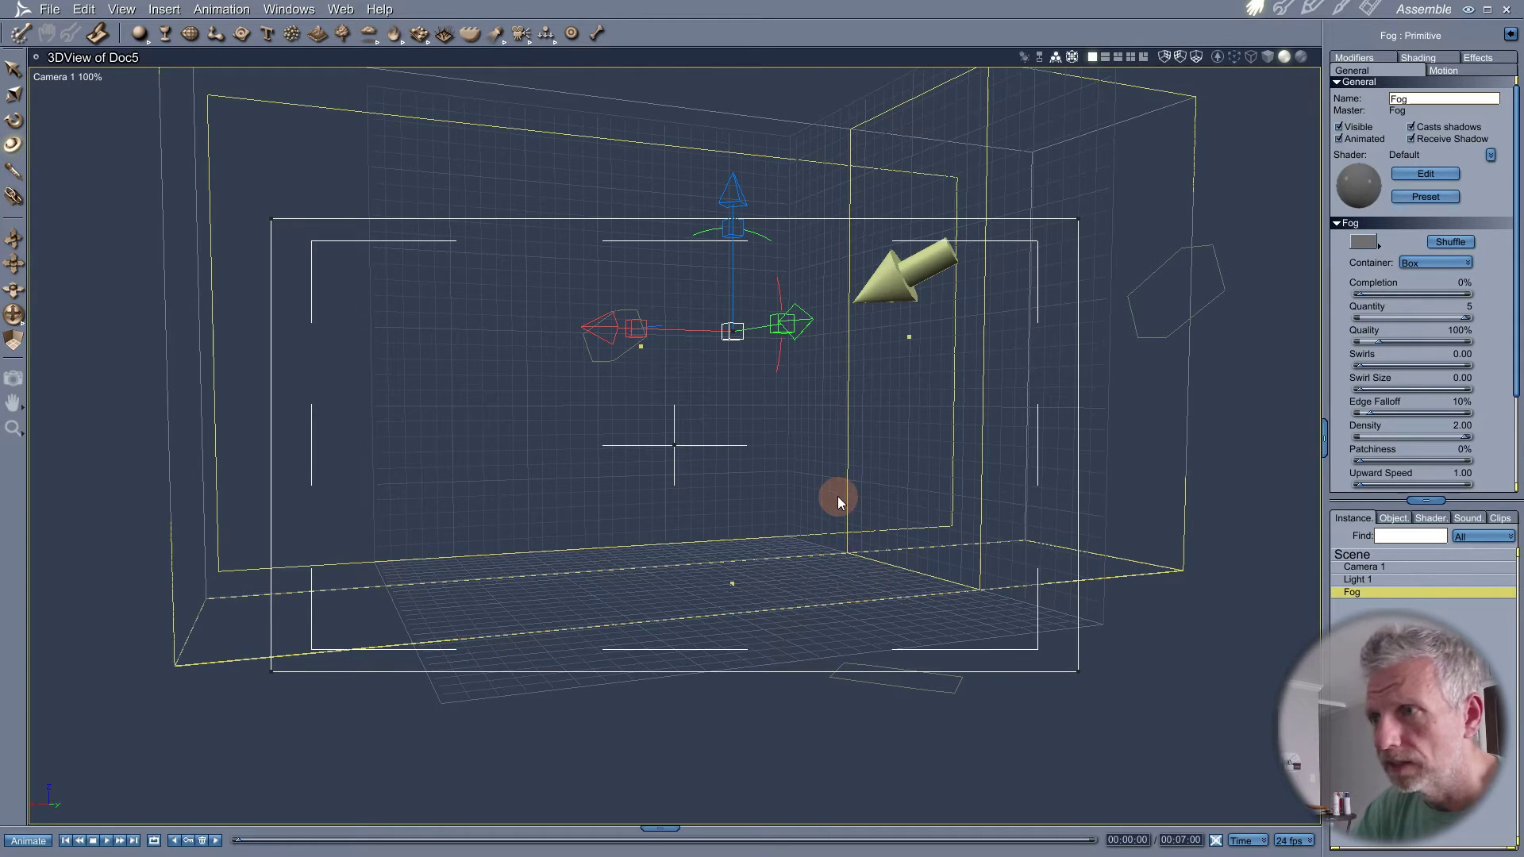
pyautogui.moveTo(723, 187); pyautogui.dragTo(734, 208)
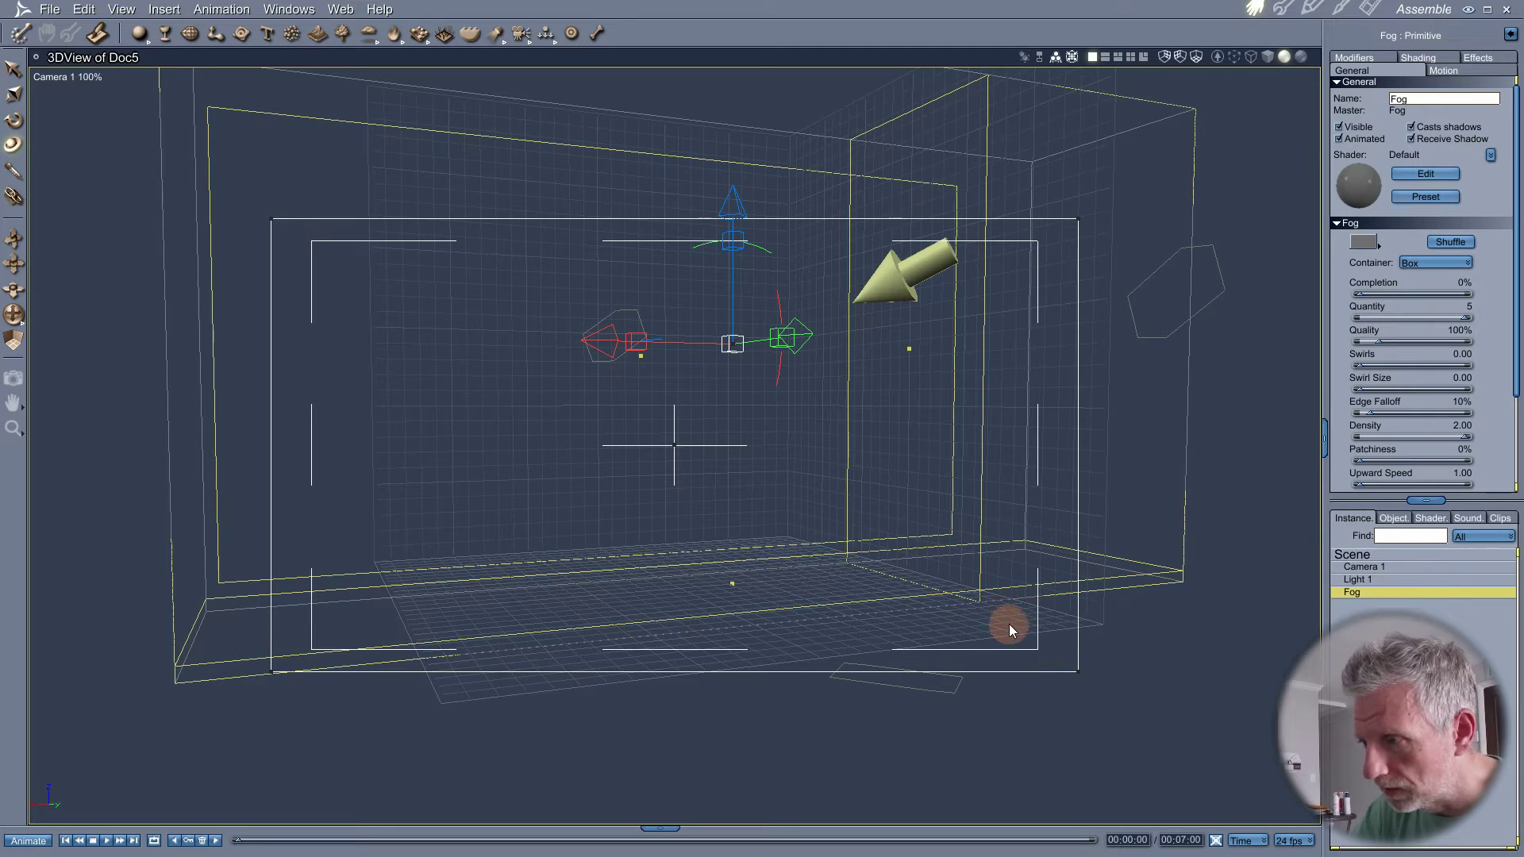
# - Lower the fog box until it fills the production frame, and hide the vertical grid planes
pyautogui.moveTo(728, 204); pyautogui.dragTo(739, 303)
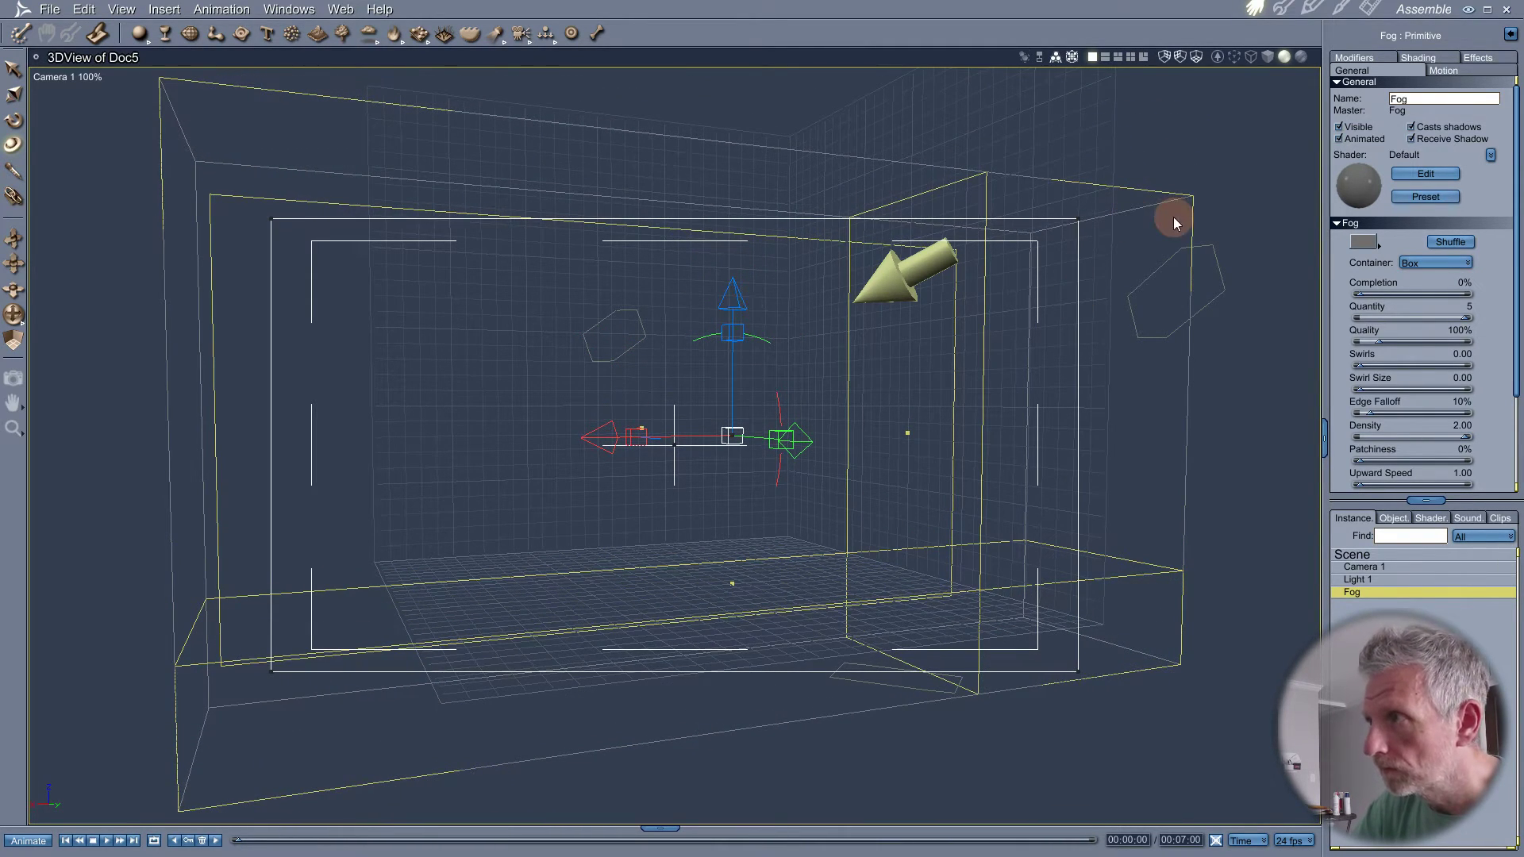
pyautogui.click(1164, 57)
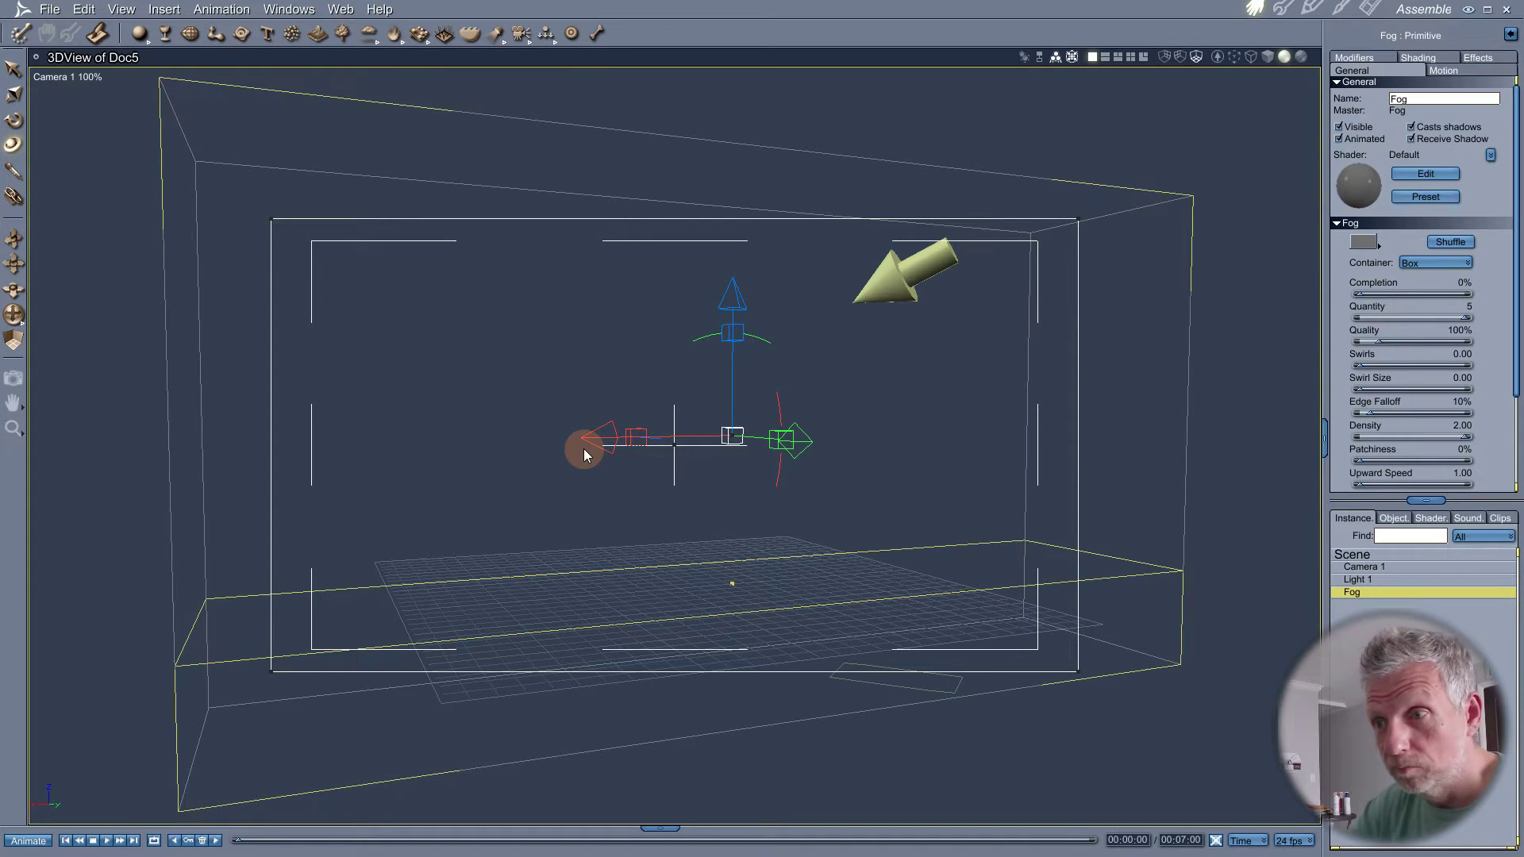
# - Render a test image of the fog and return to the assembly view
pyautogui.hotkey('ctrl', 'r')
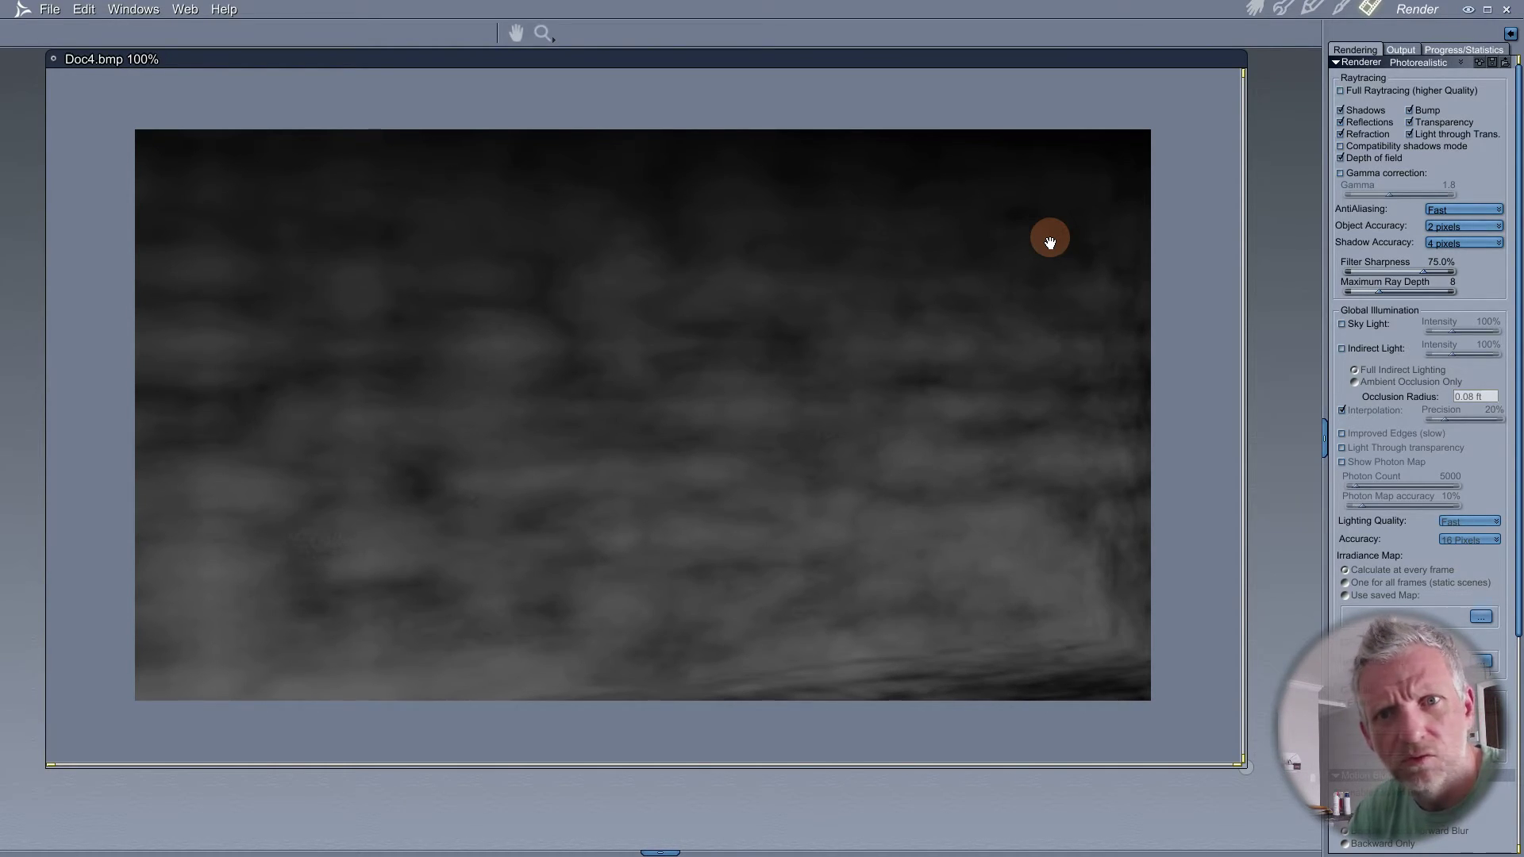
pyautogui.click(1258, 14)
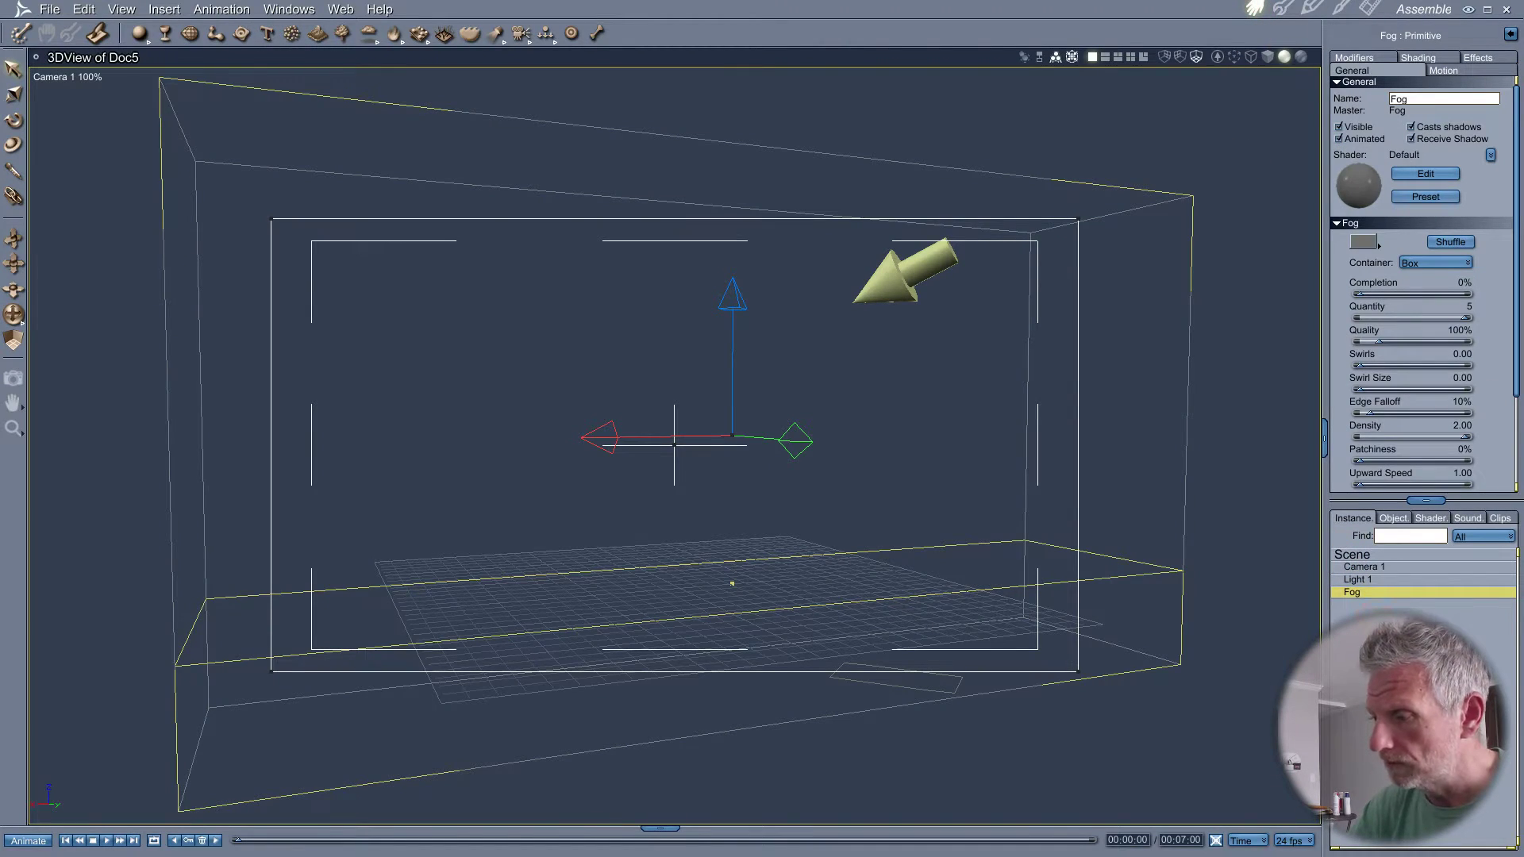
# - Reveal the animation timeline and set the frame rate to 30 fps and the allocated time to 4 seconds
pyautogui.moveTo(694, 828); pyautogui.dragTo(709, 647)
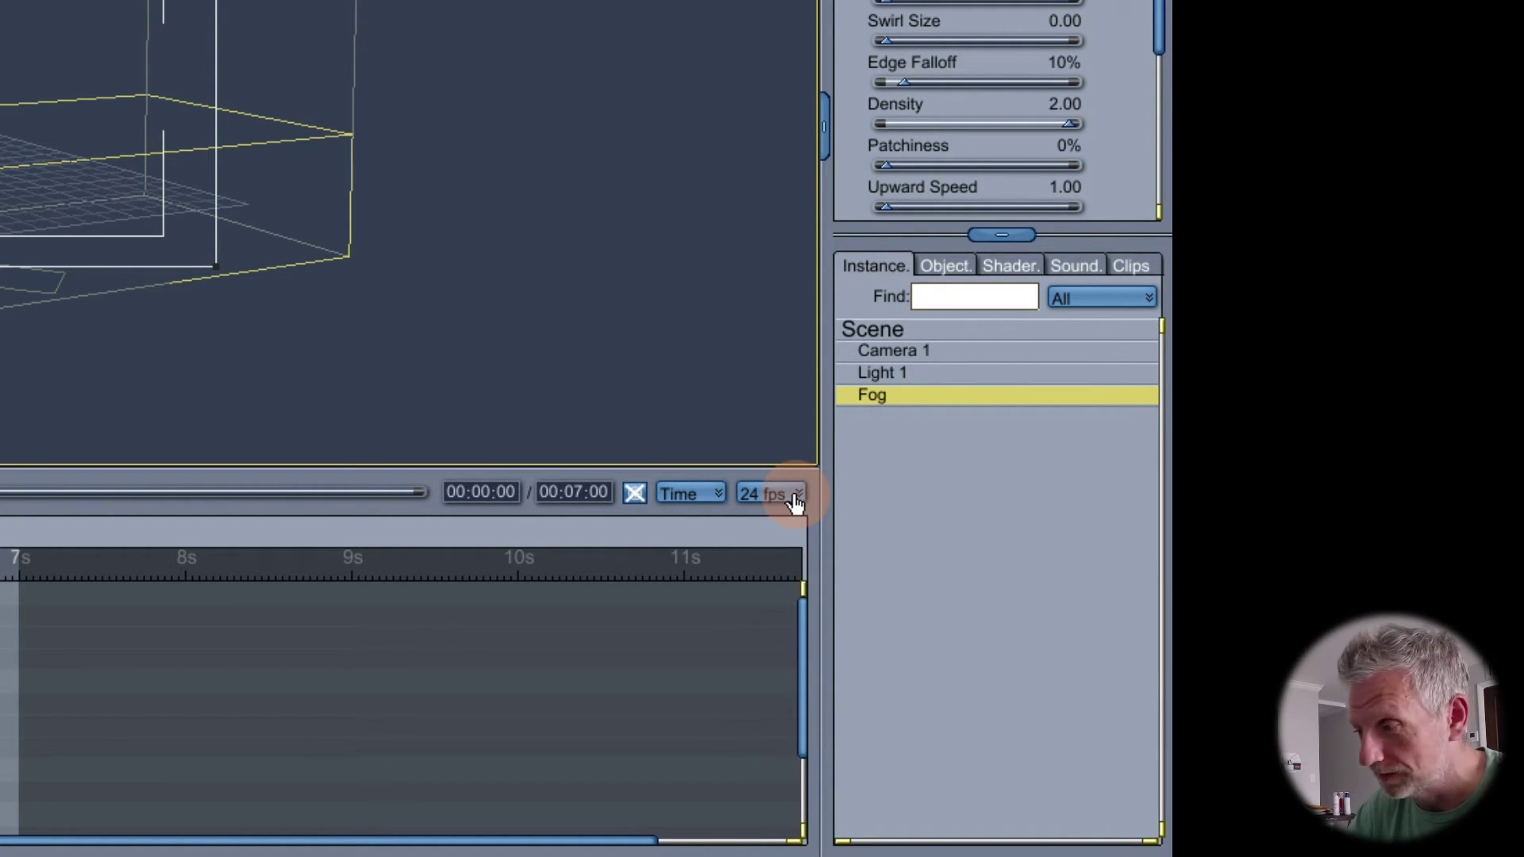
pyautogui.click(795, 496)
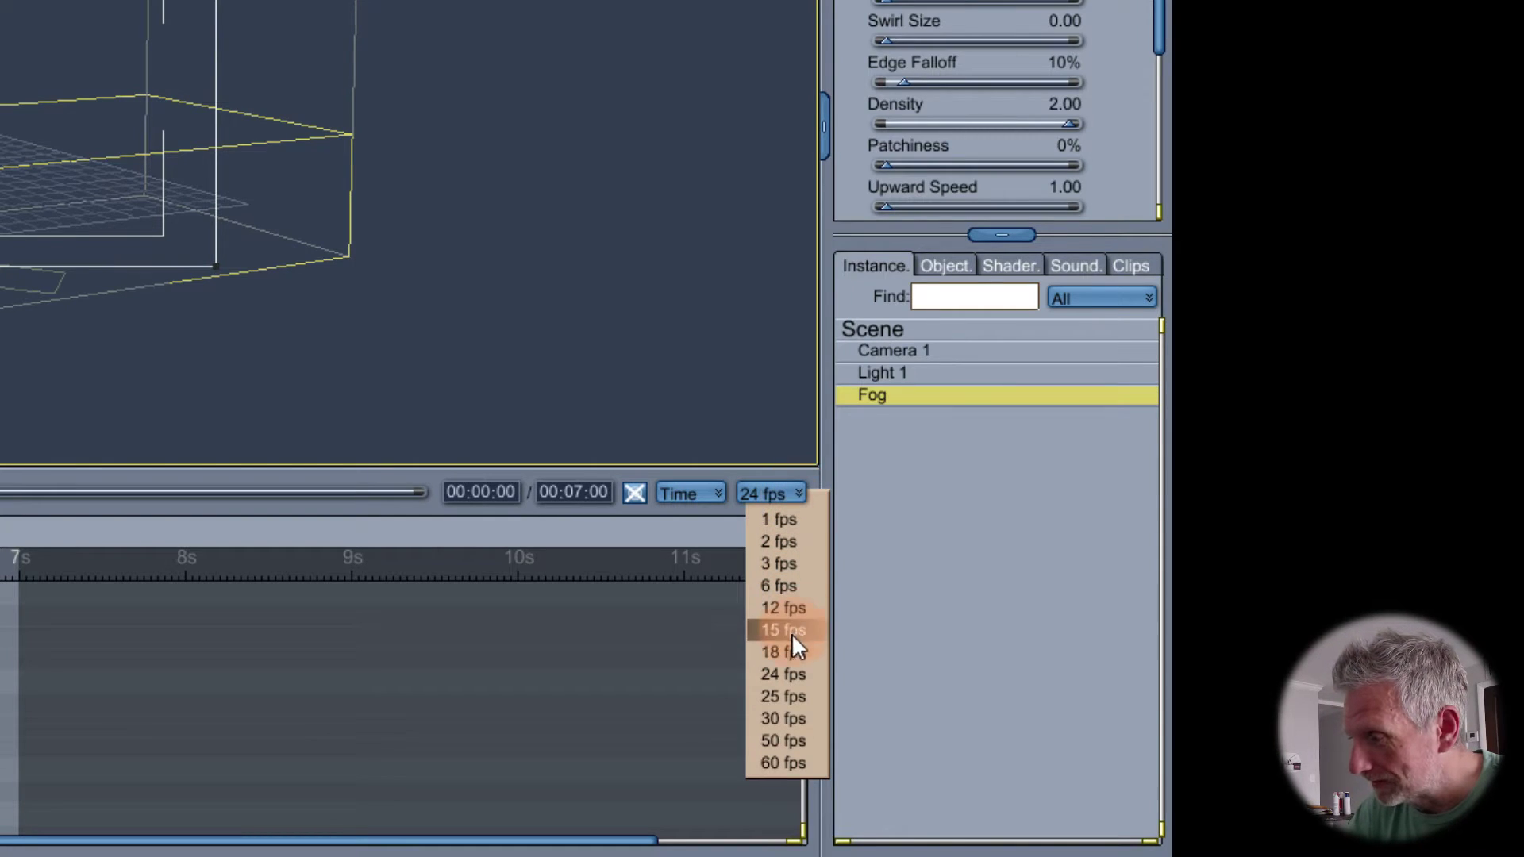
pyautogui.click(799, 719)
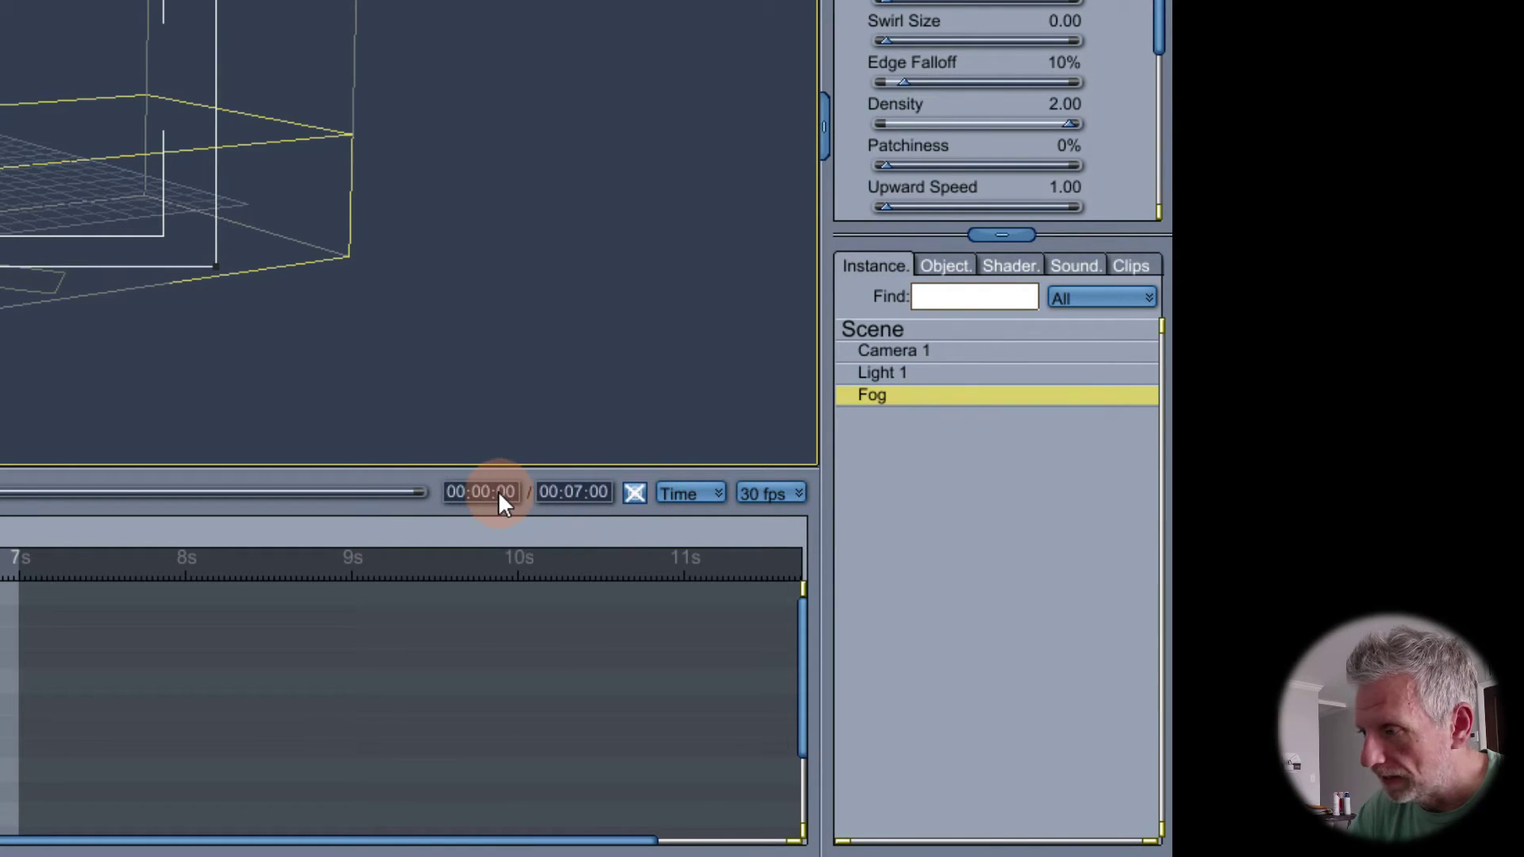
pyautogui.click(584, 497)
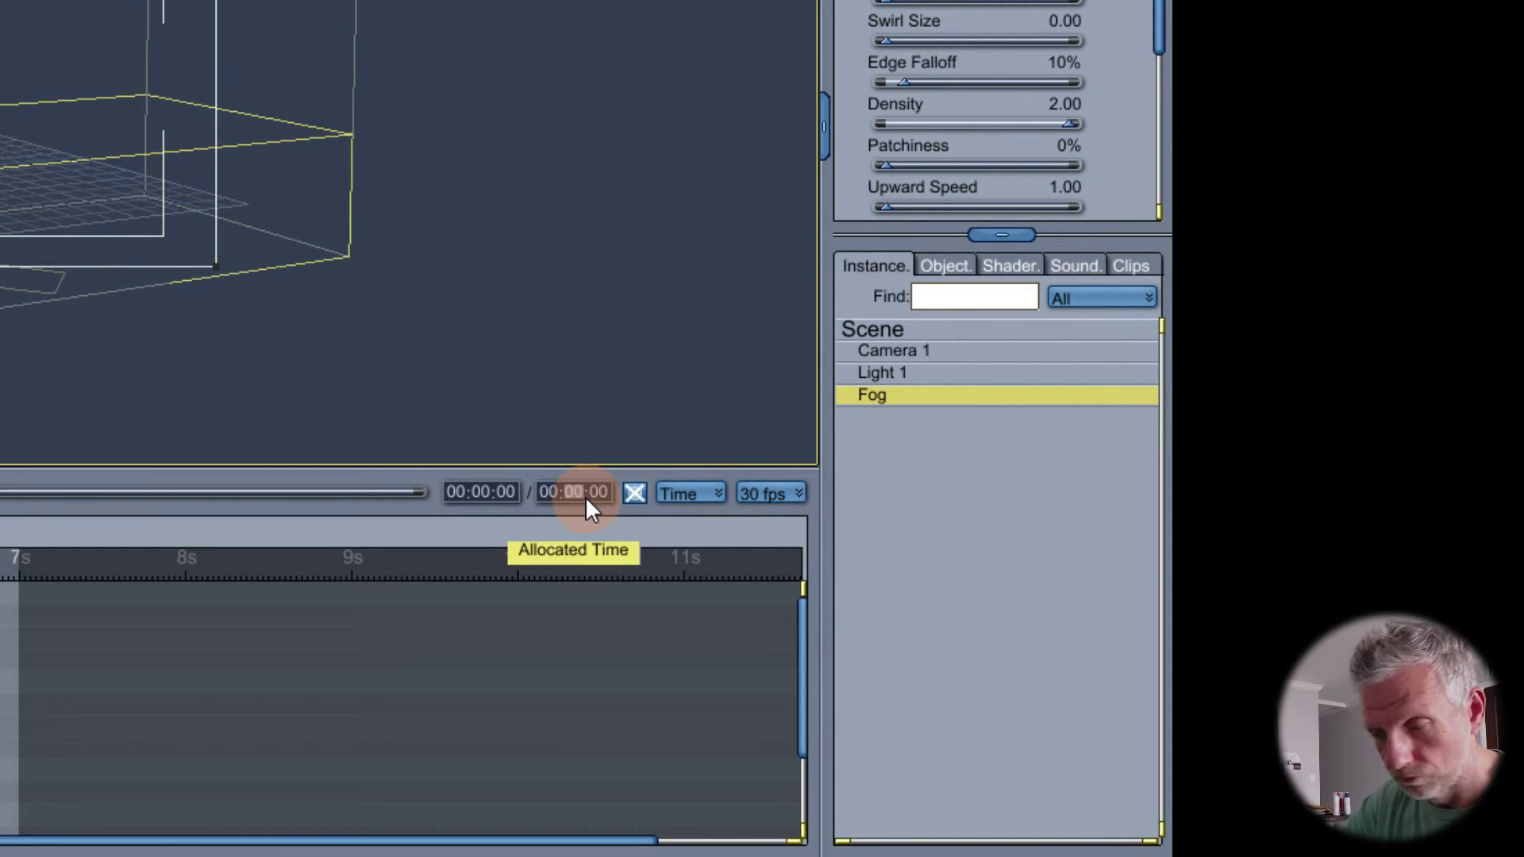
pyautogui.write('4')
pyautogui.press('Return')
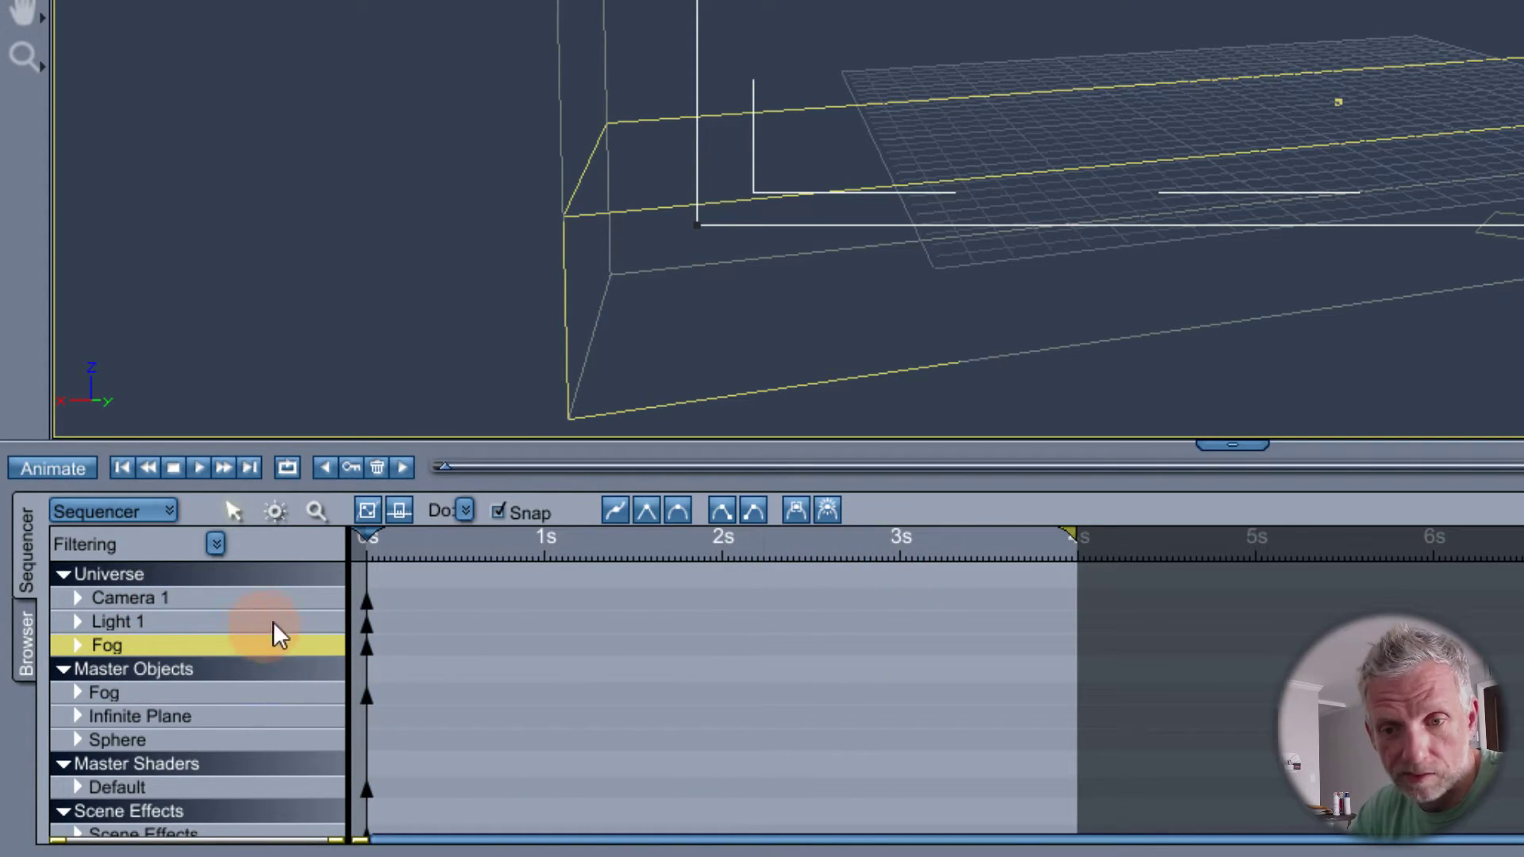
# - Collapse all track categories in the sequencer, and expand only Universe and its Fog track to examine the fog's animatable properties
pyautogui.click(64, 574)
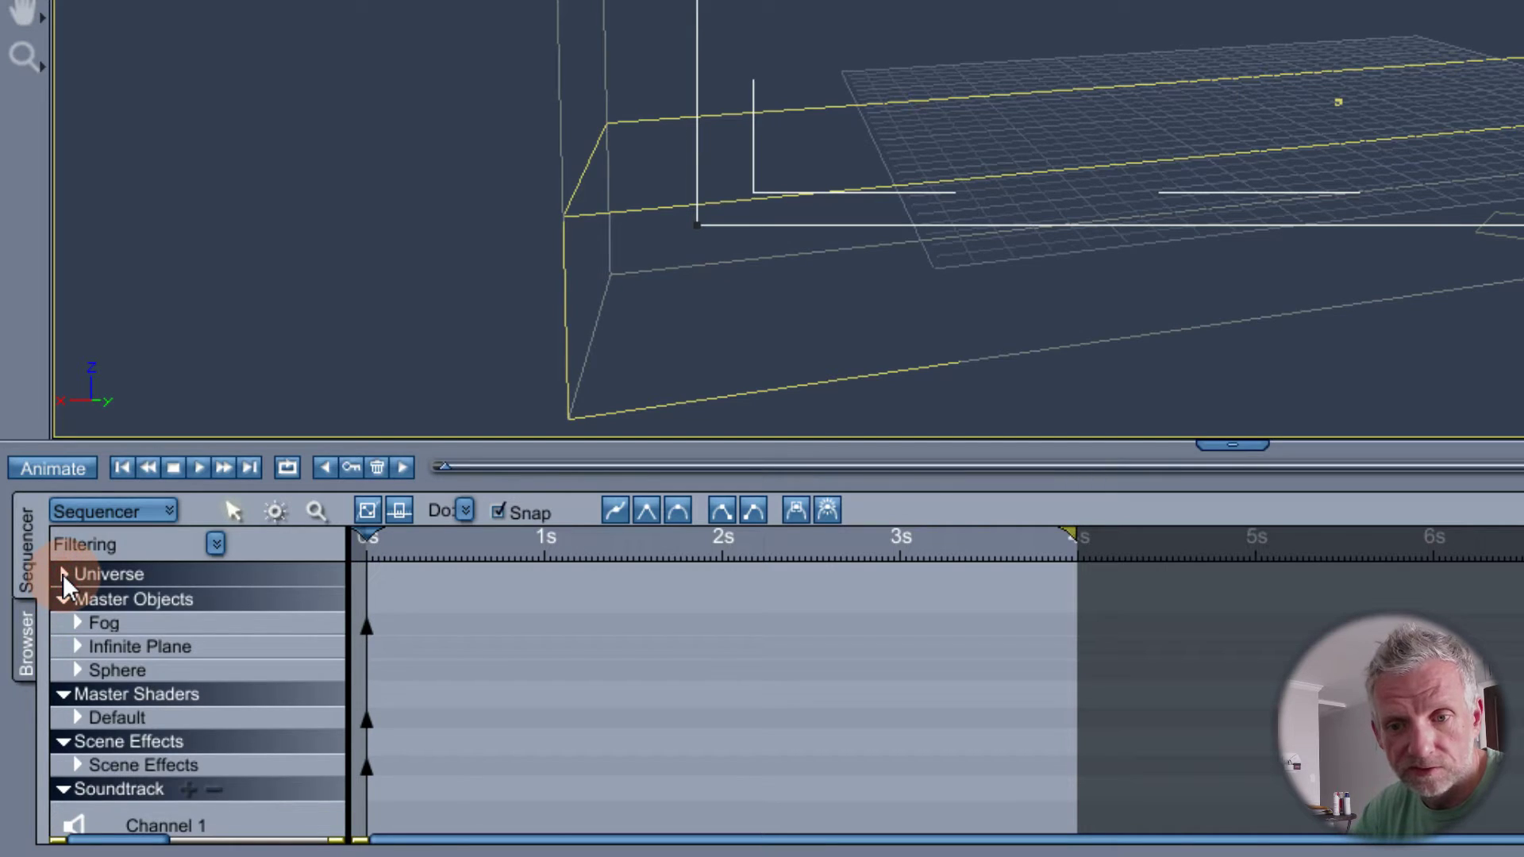
pyautogui.click(64, 600)
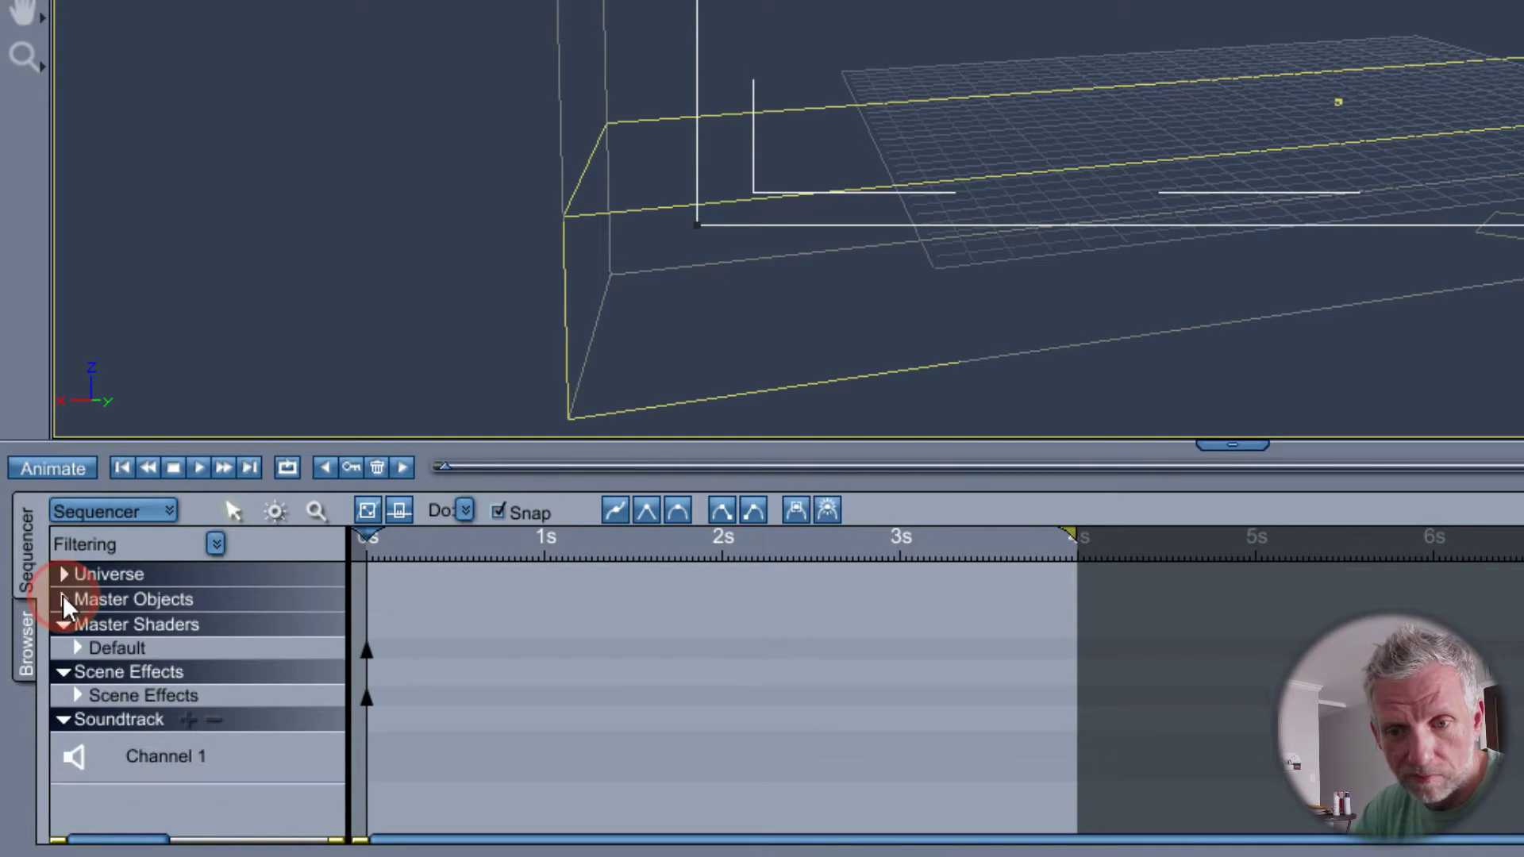
pyautogui.click(64, 626)
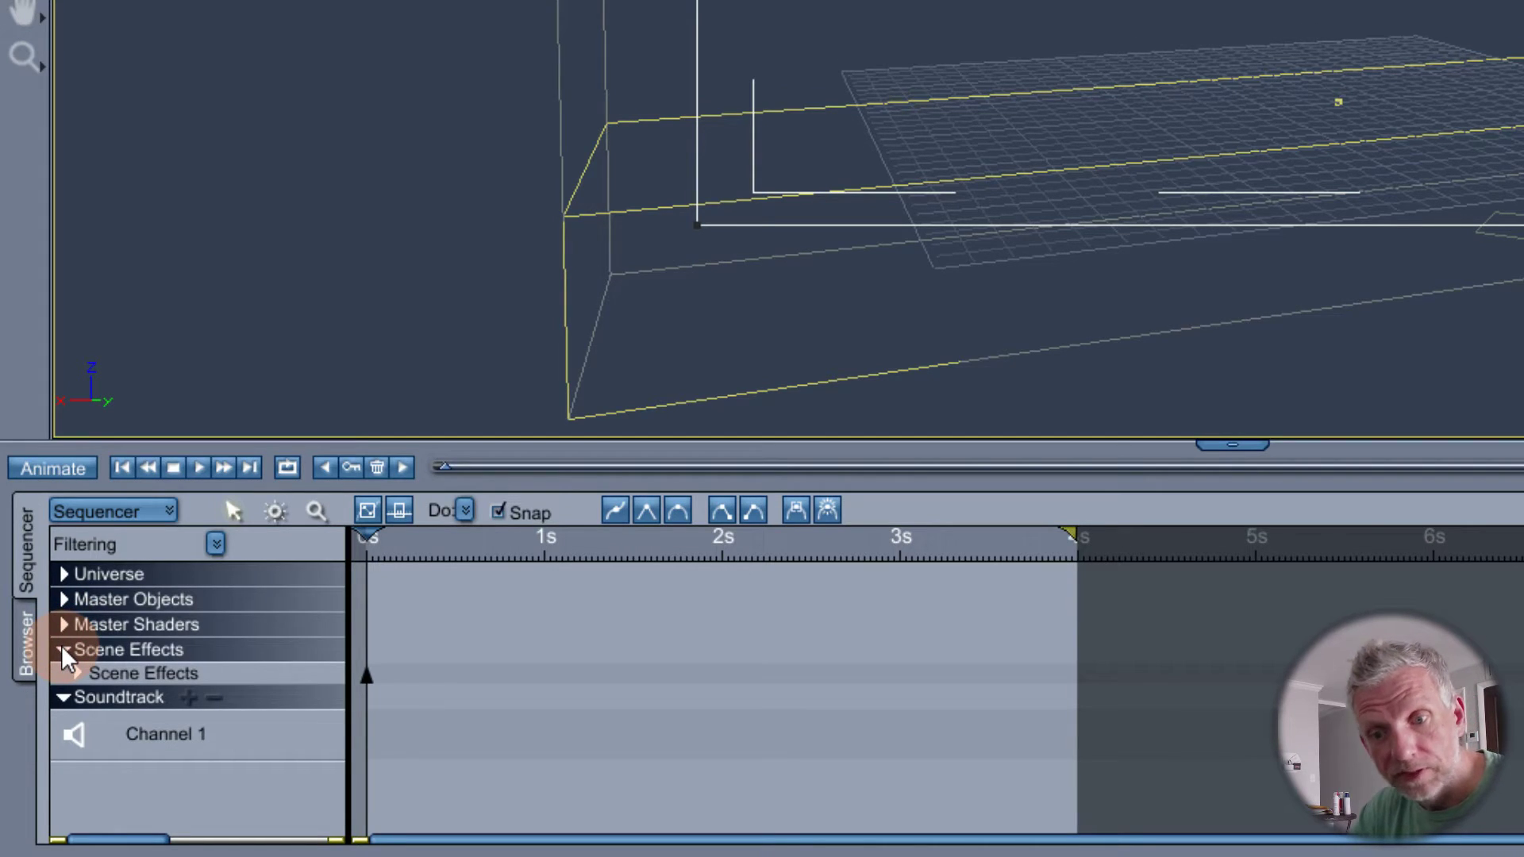
pyautogui.click(63, 650)
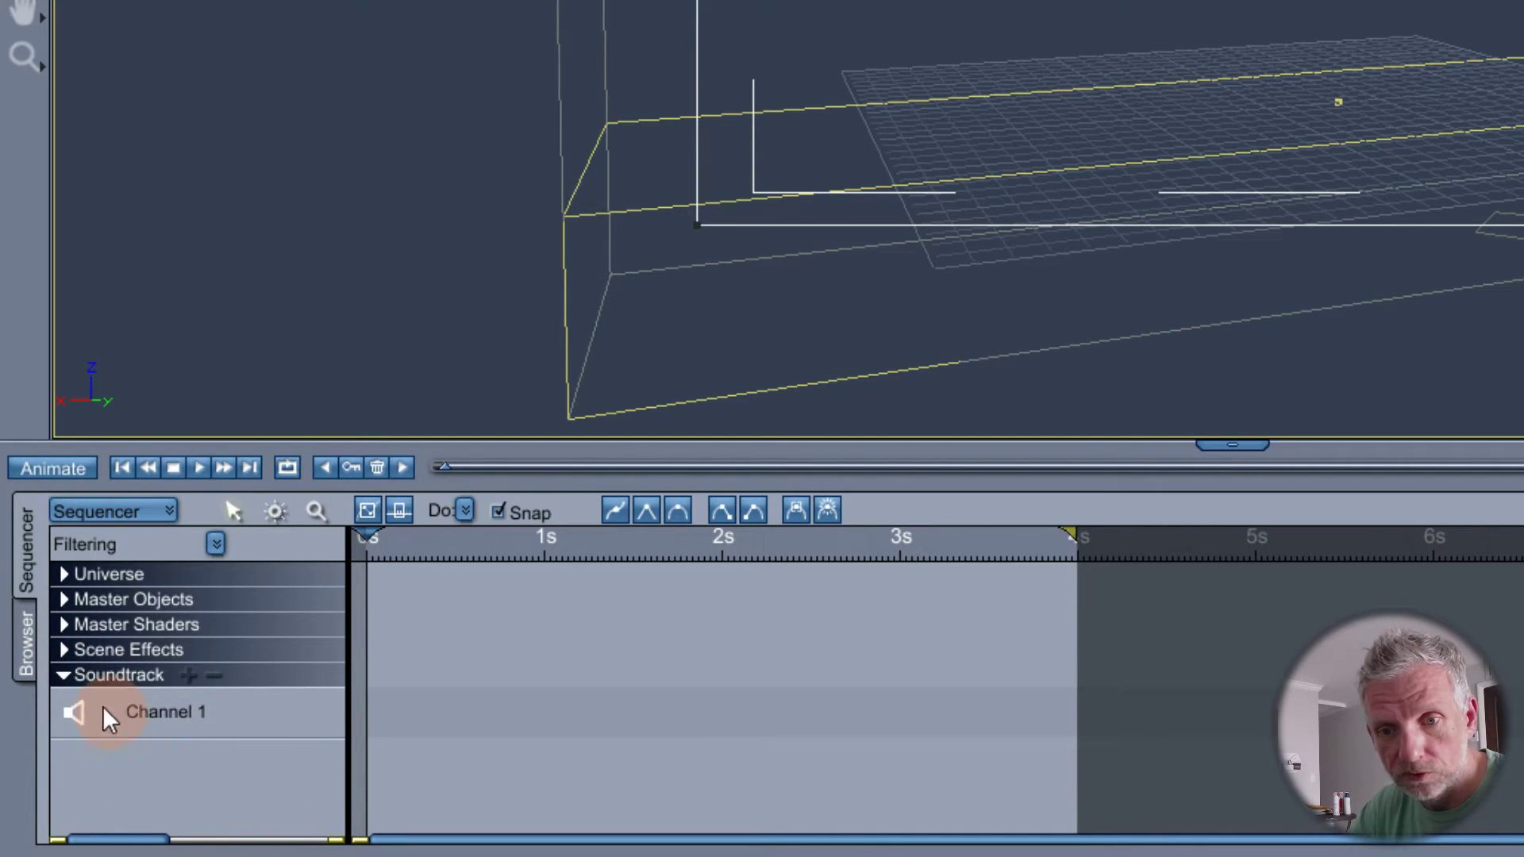
pyautogui.click(63, 675)
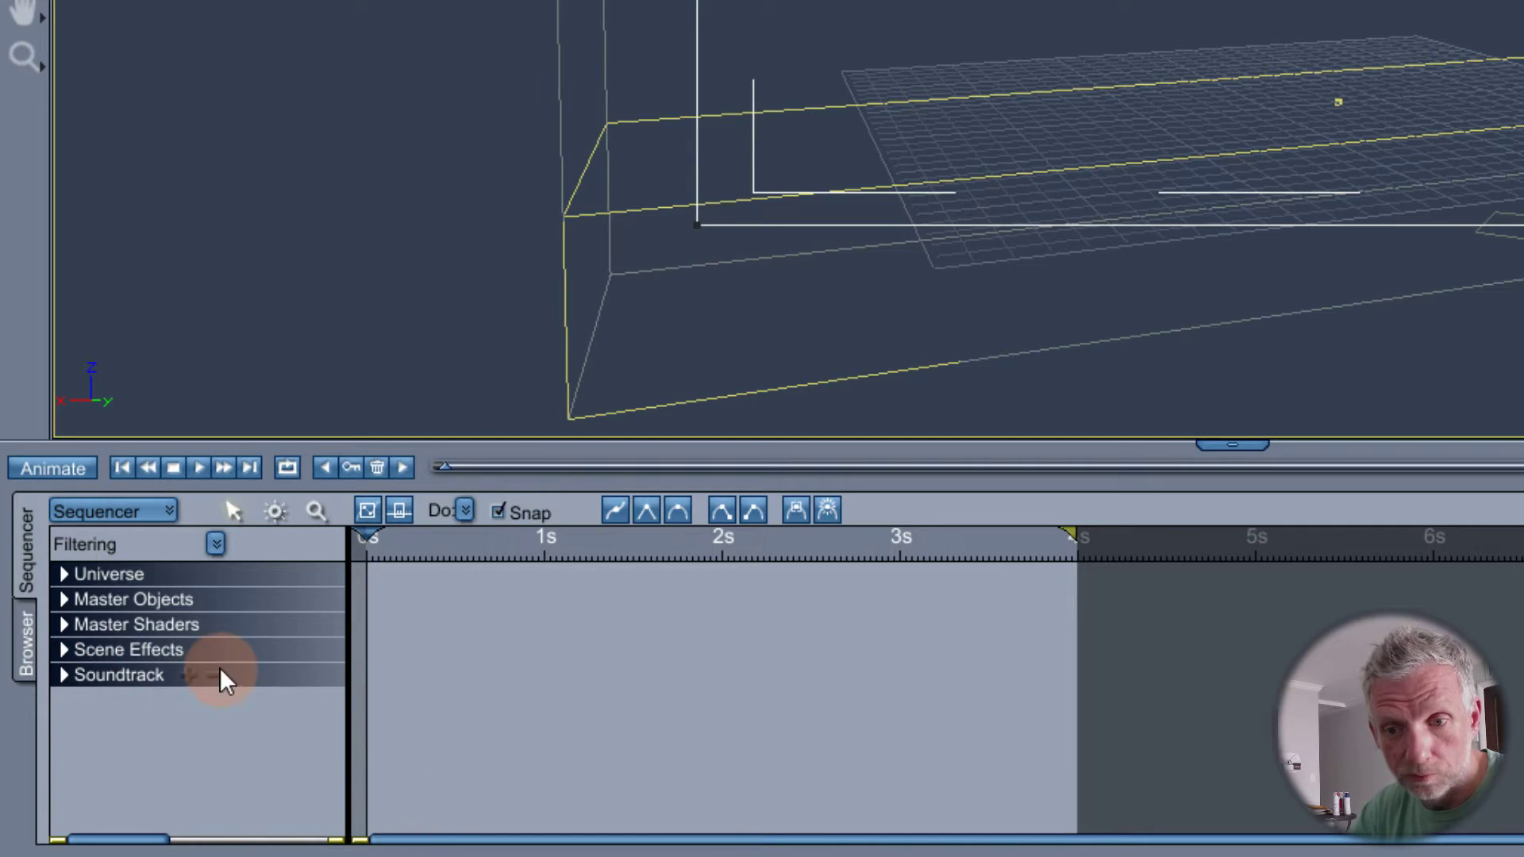
pyautogui.click(64, 573)
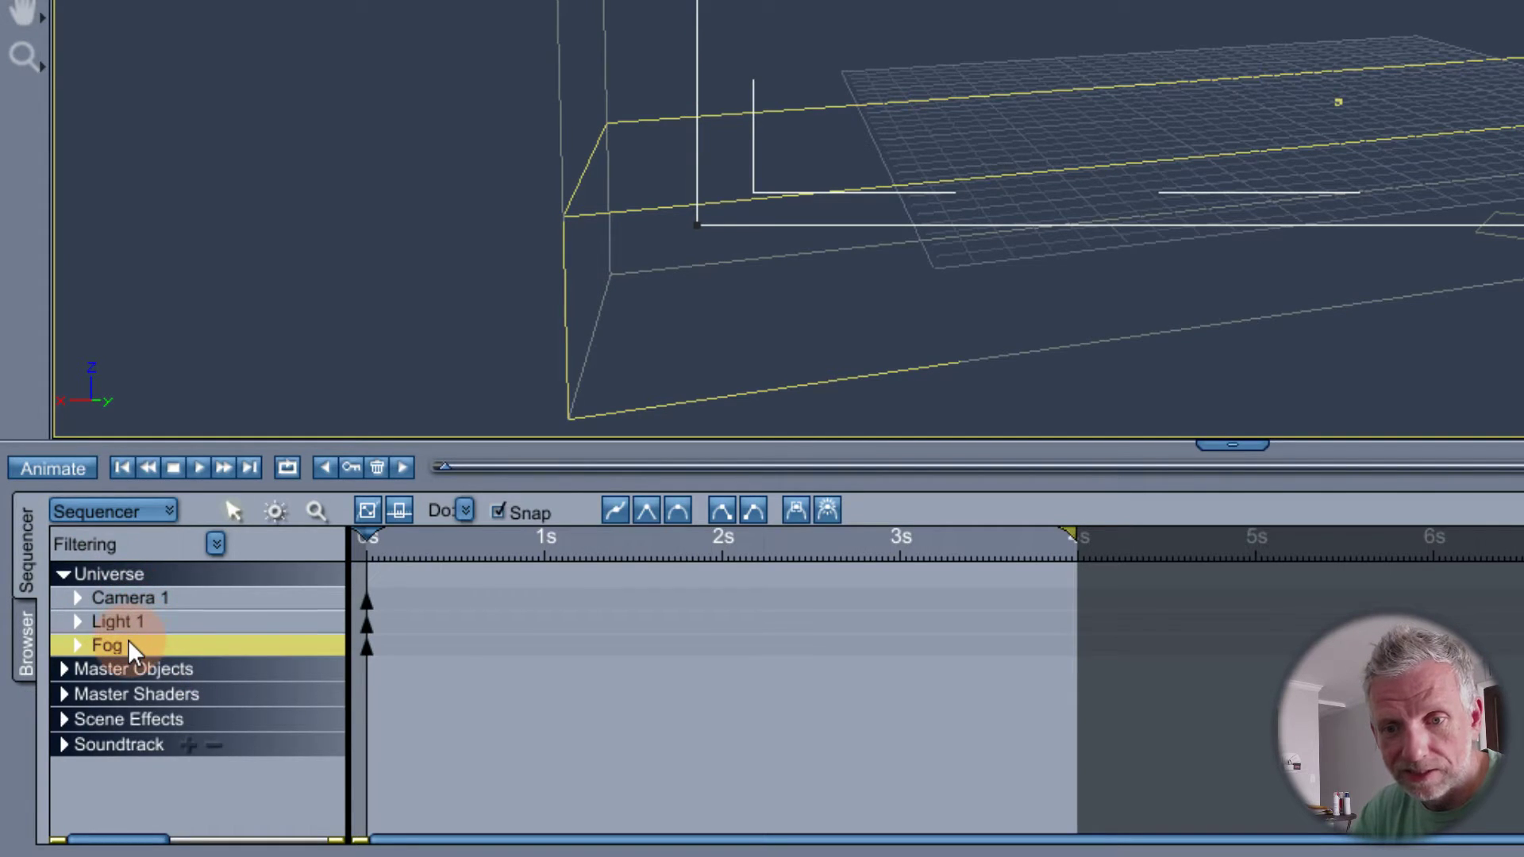
pyautogui.click(77, 646)
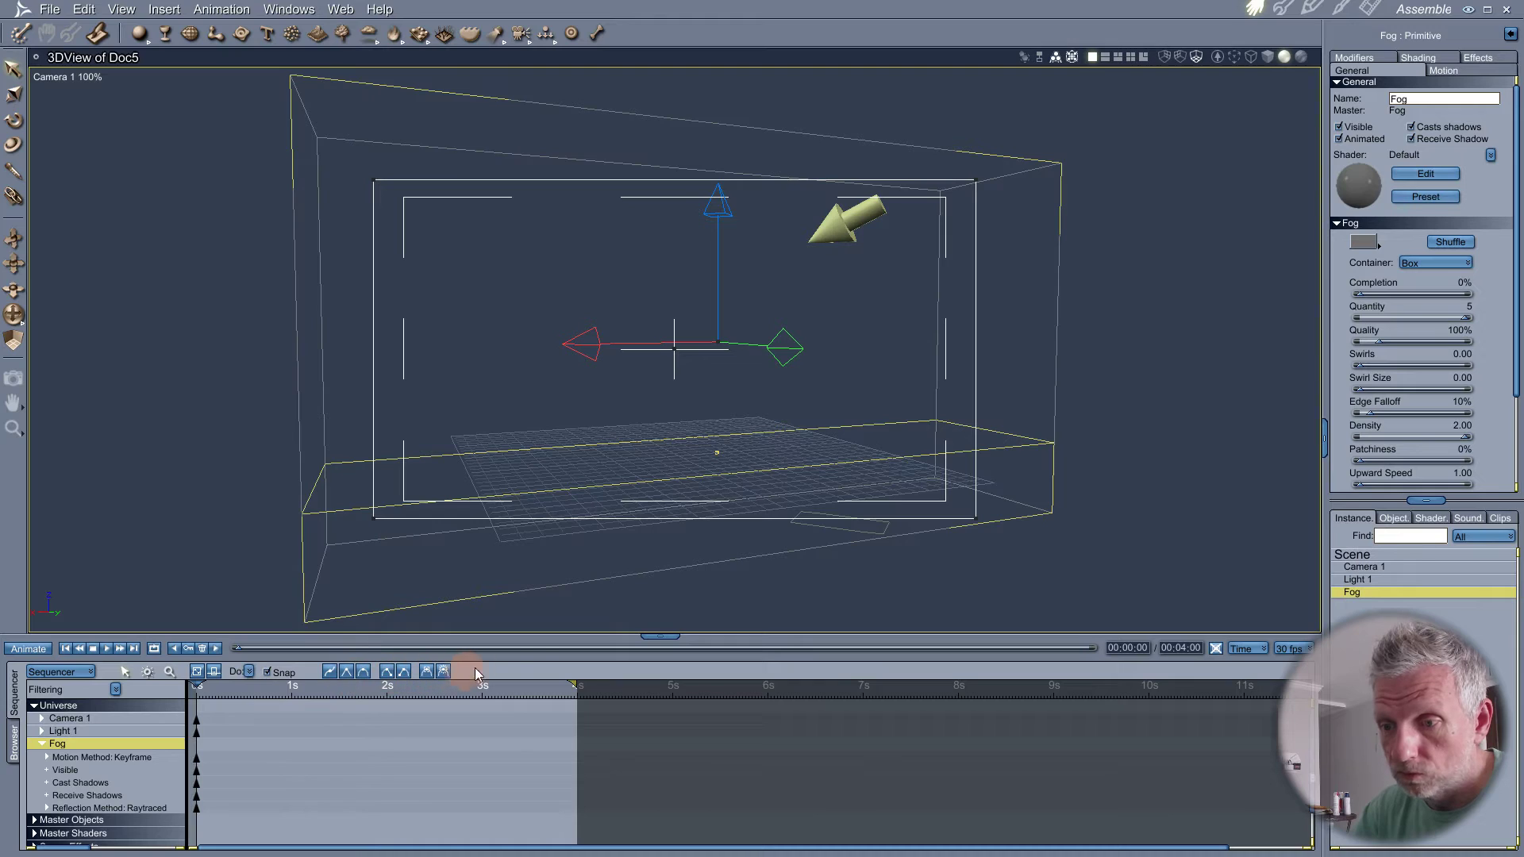
# - Go to the output settings in the render room, keep Camera 1 as rendering camera, and set the still image format to PNG
pyautogui.click(1371, 8)
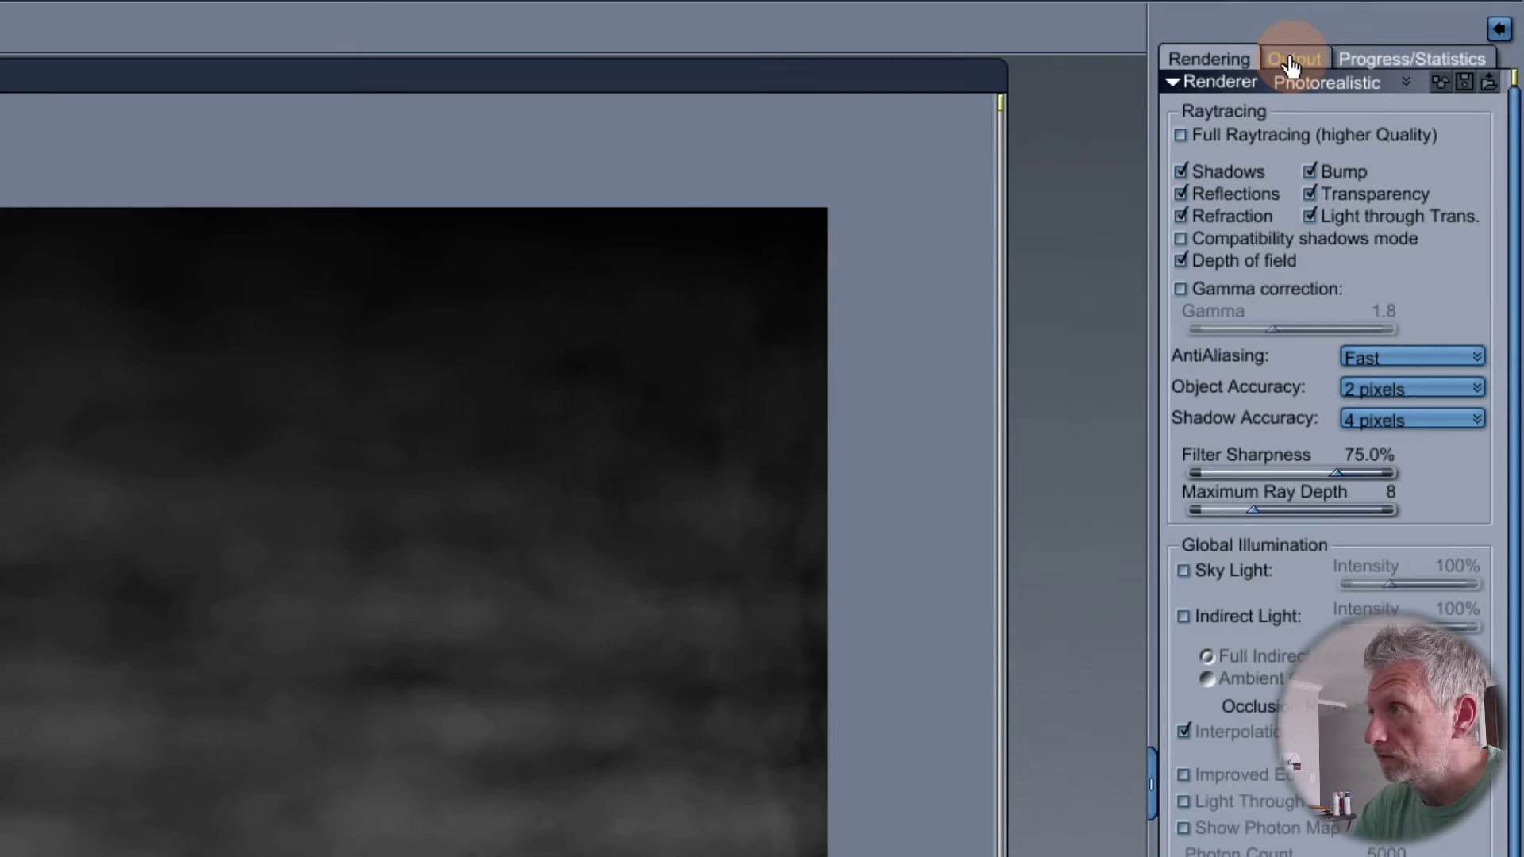
pyautogui.click(1401, 49)
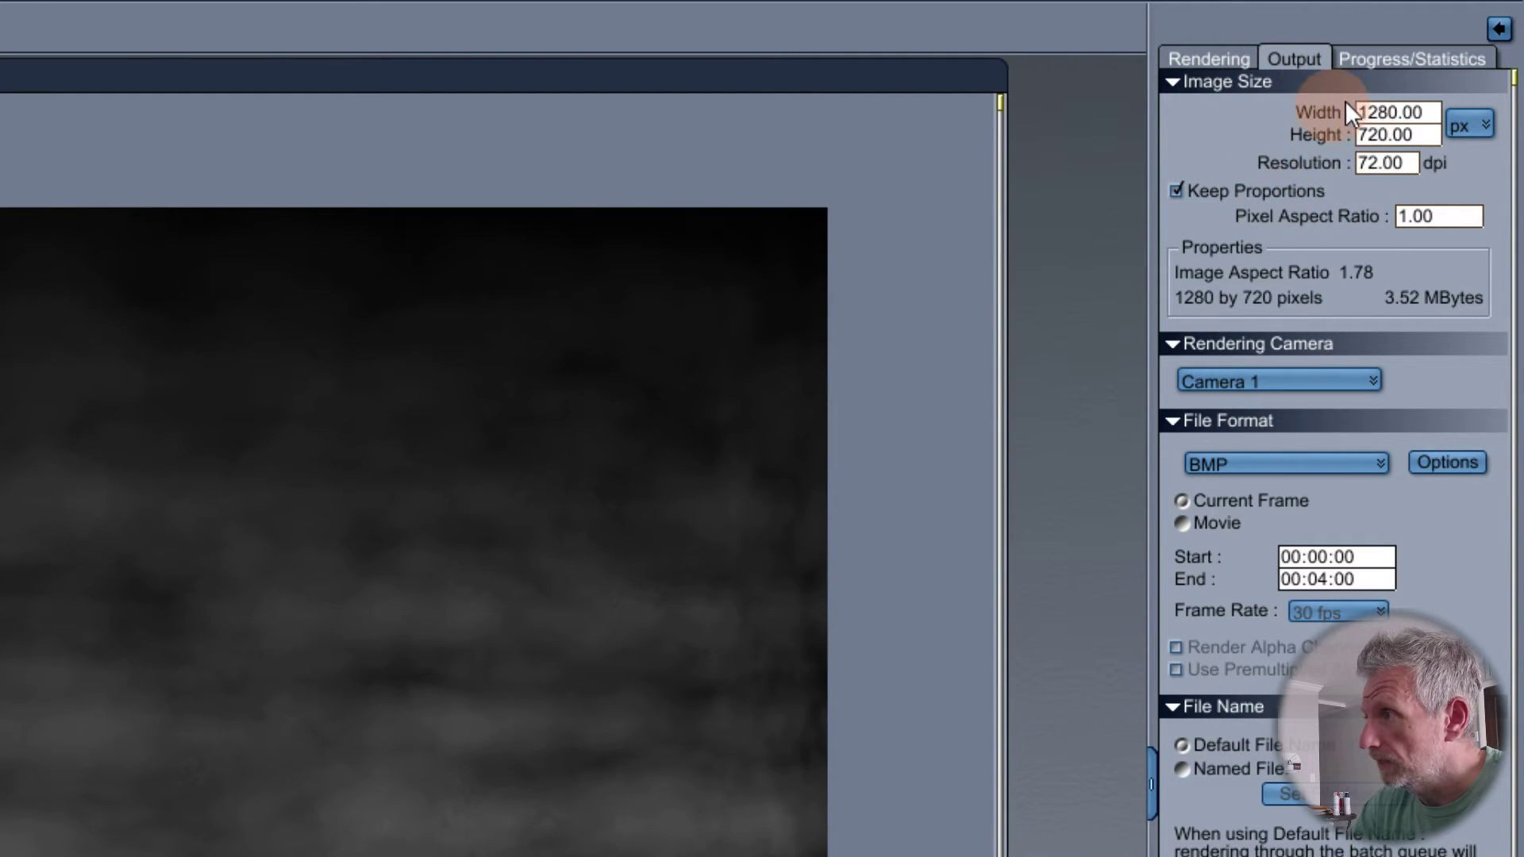
pyautogui.click(1354, 383)
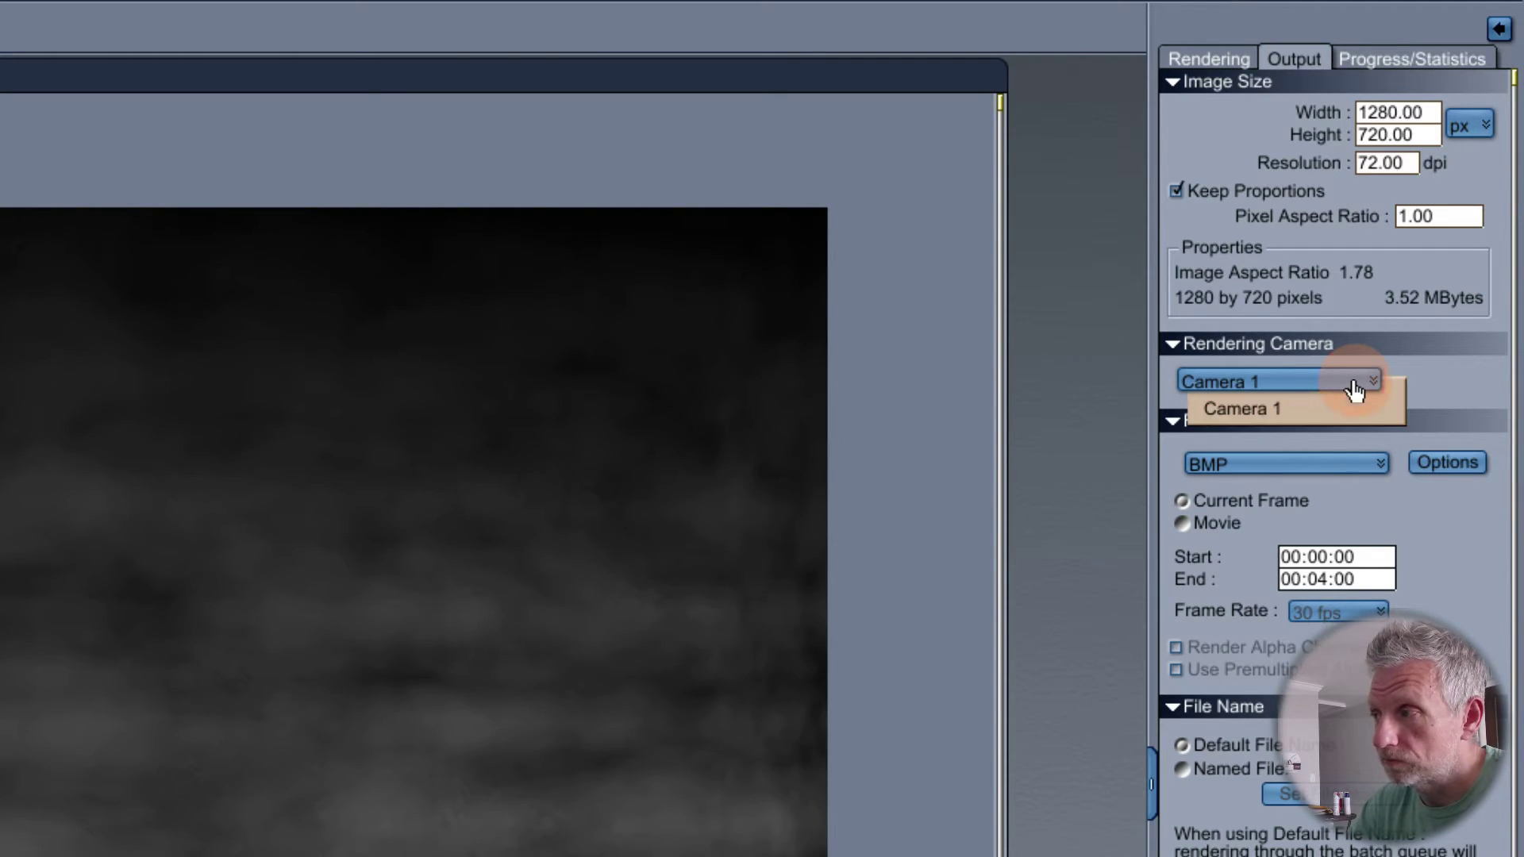
pyautogui.click(1430, 378)
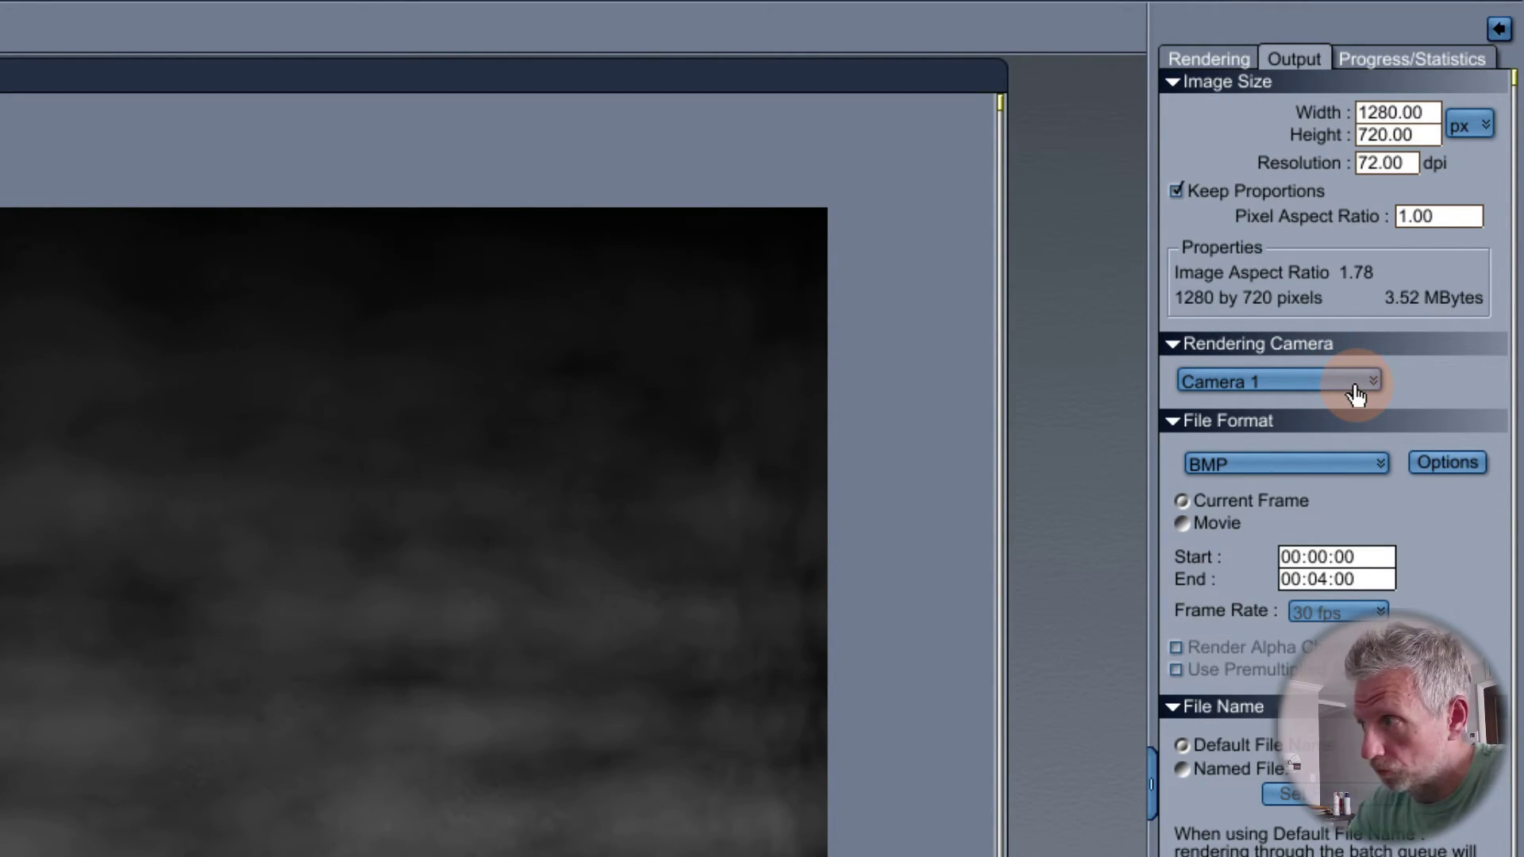
pyautogui.click(1373, 466)
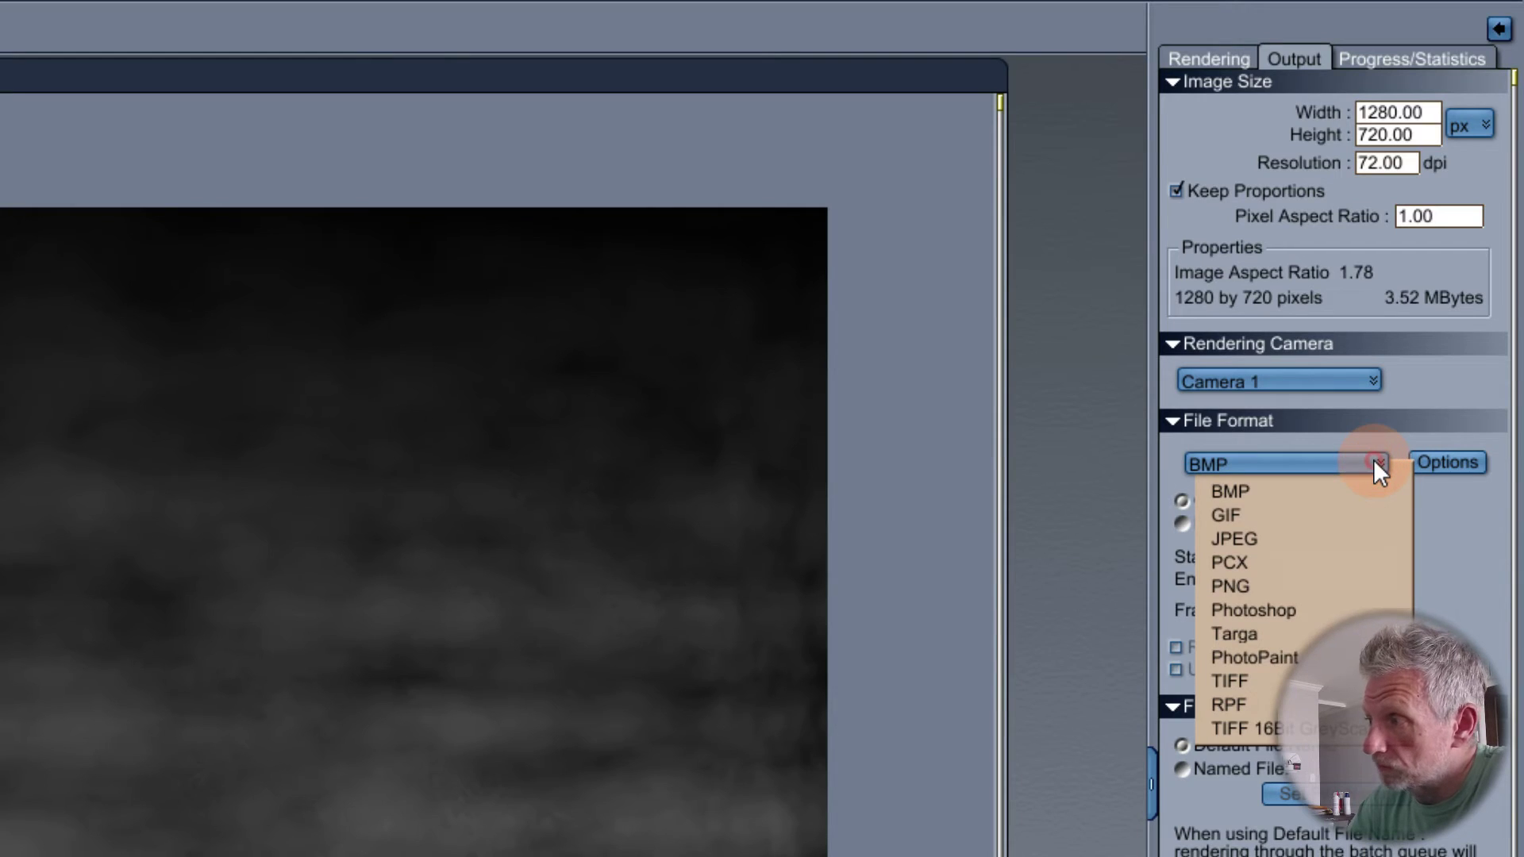
pyautogui.click(1356, 587)
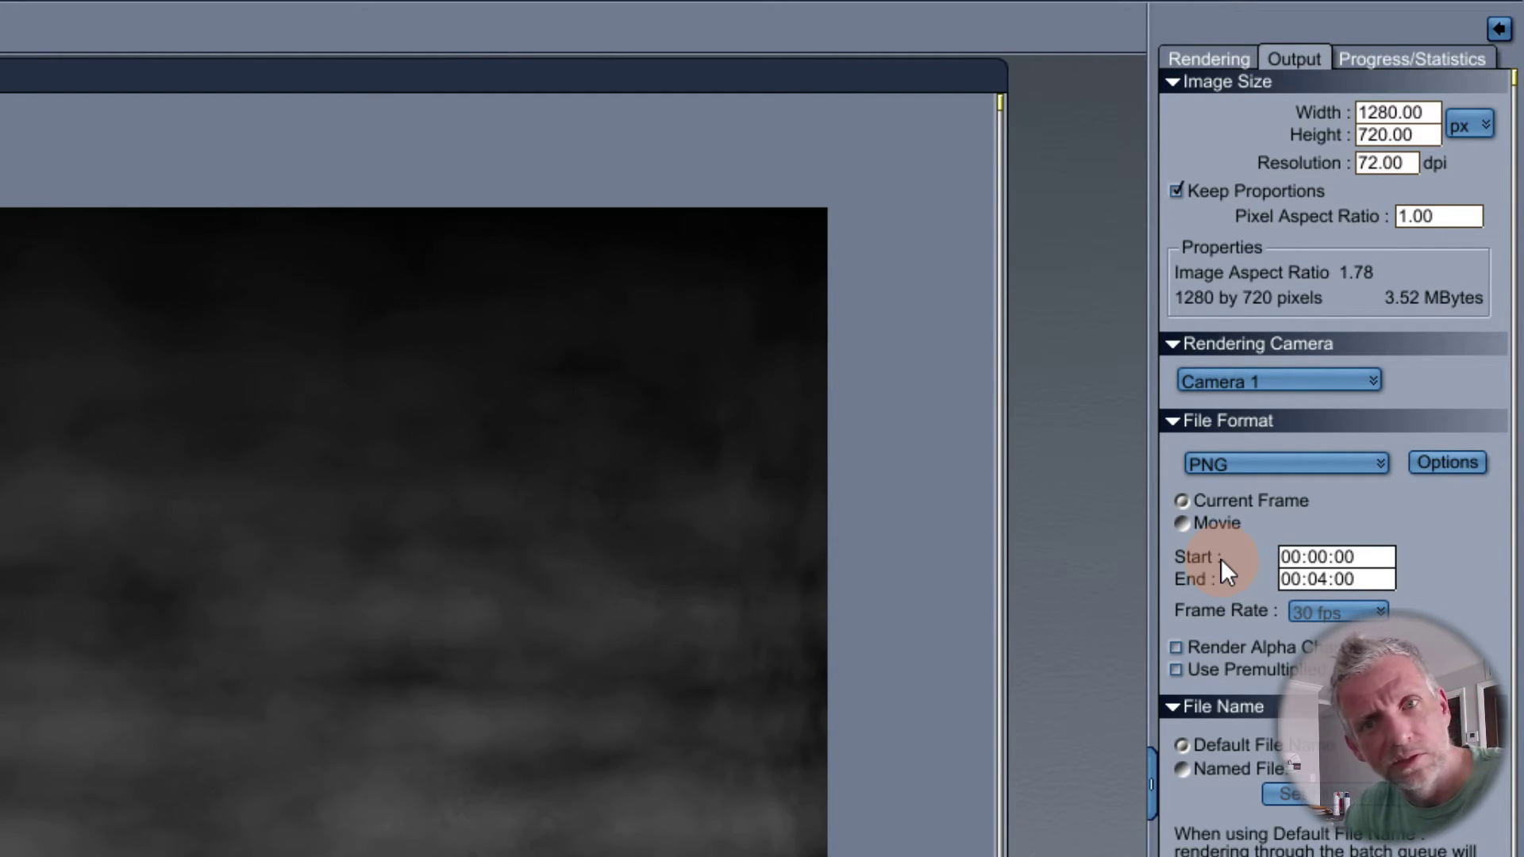
# - Switch the render output from a single frame to Movie in Sequenced PNG format, keeping the frame rate at 30 fps
pyautogui.click(1193, 523)
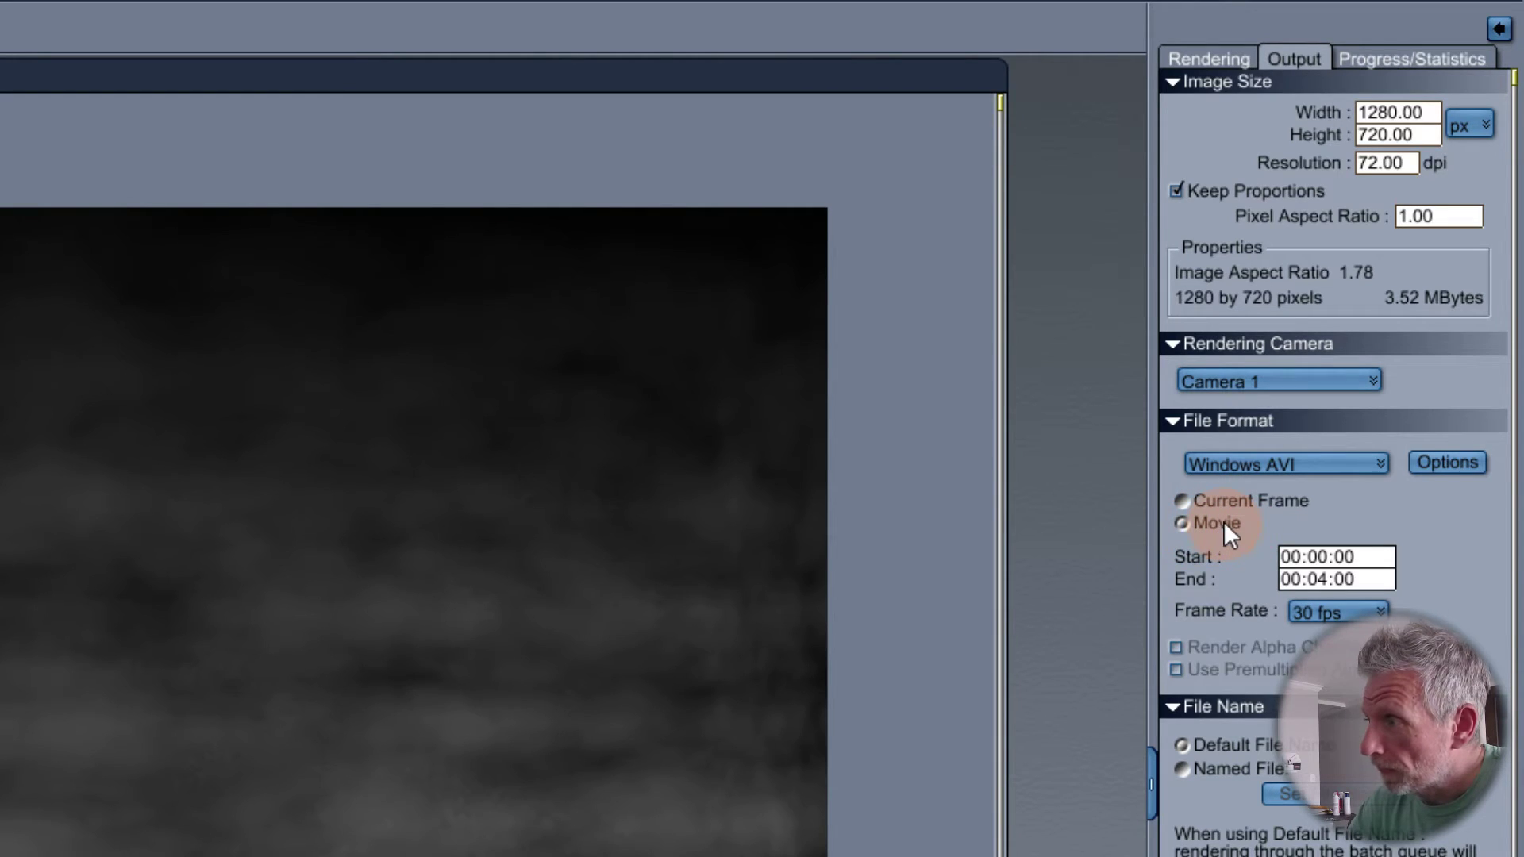
pyautogui.click(1291, 515)
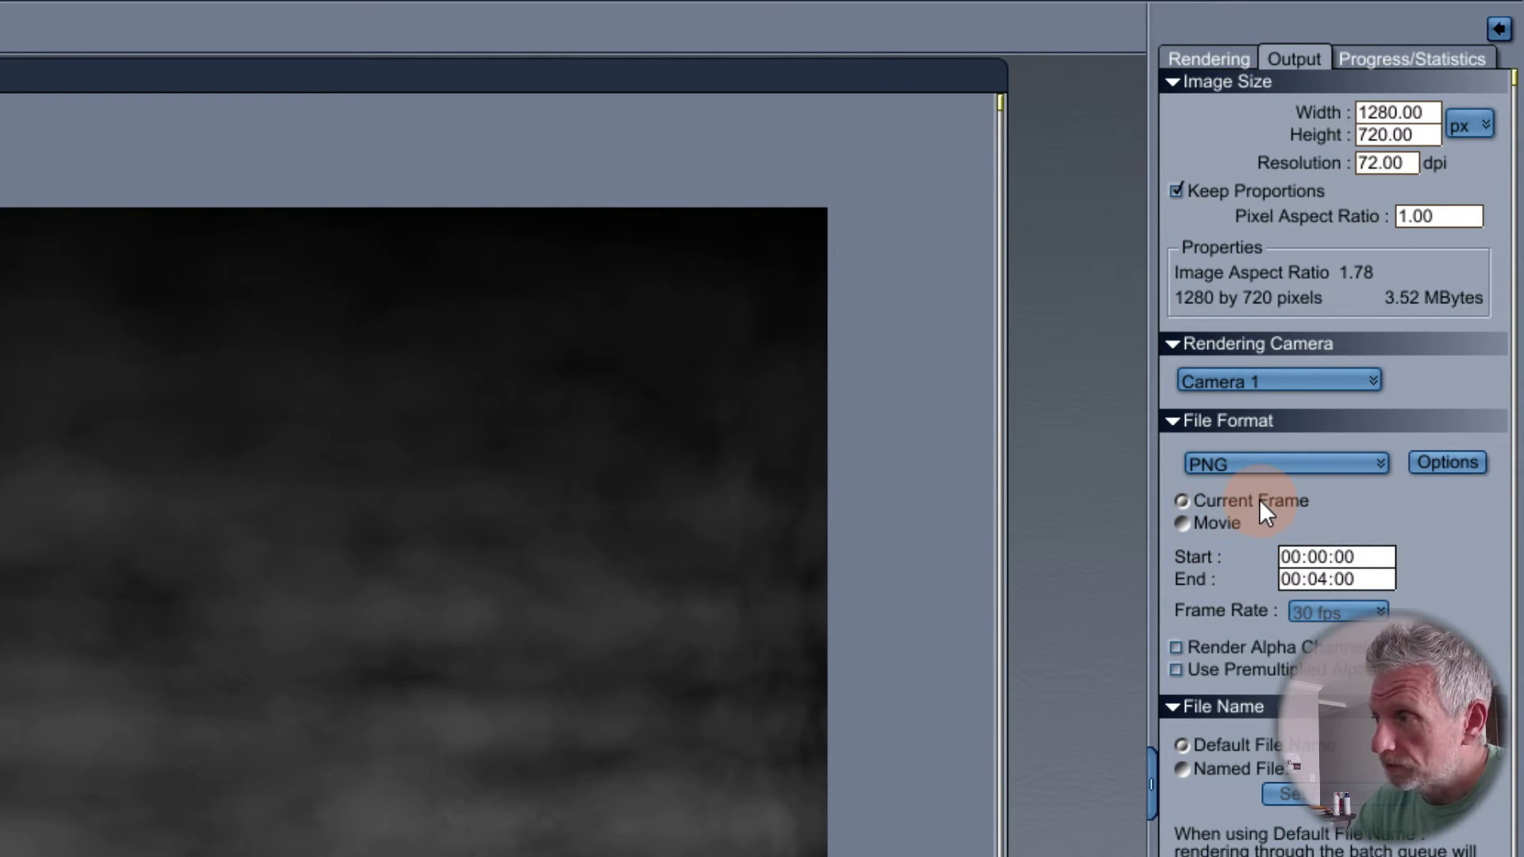
pyautogui.click(1223, 523)
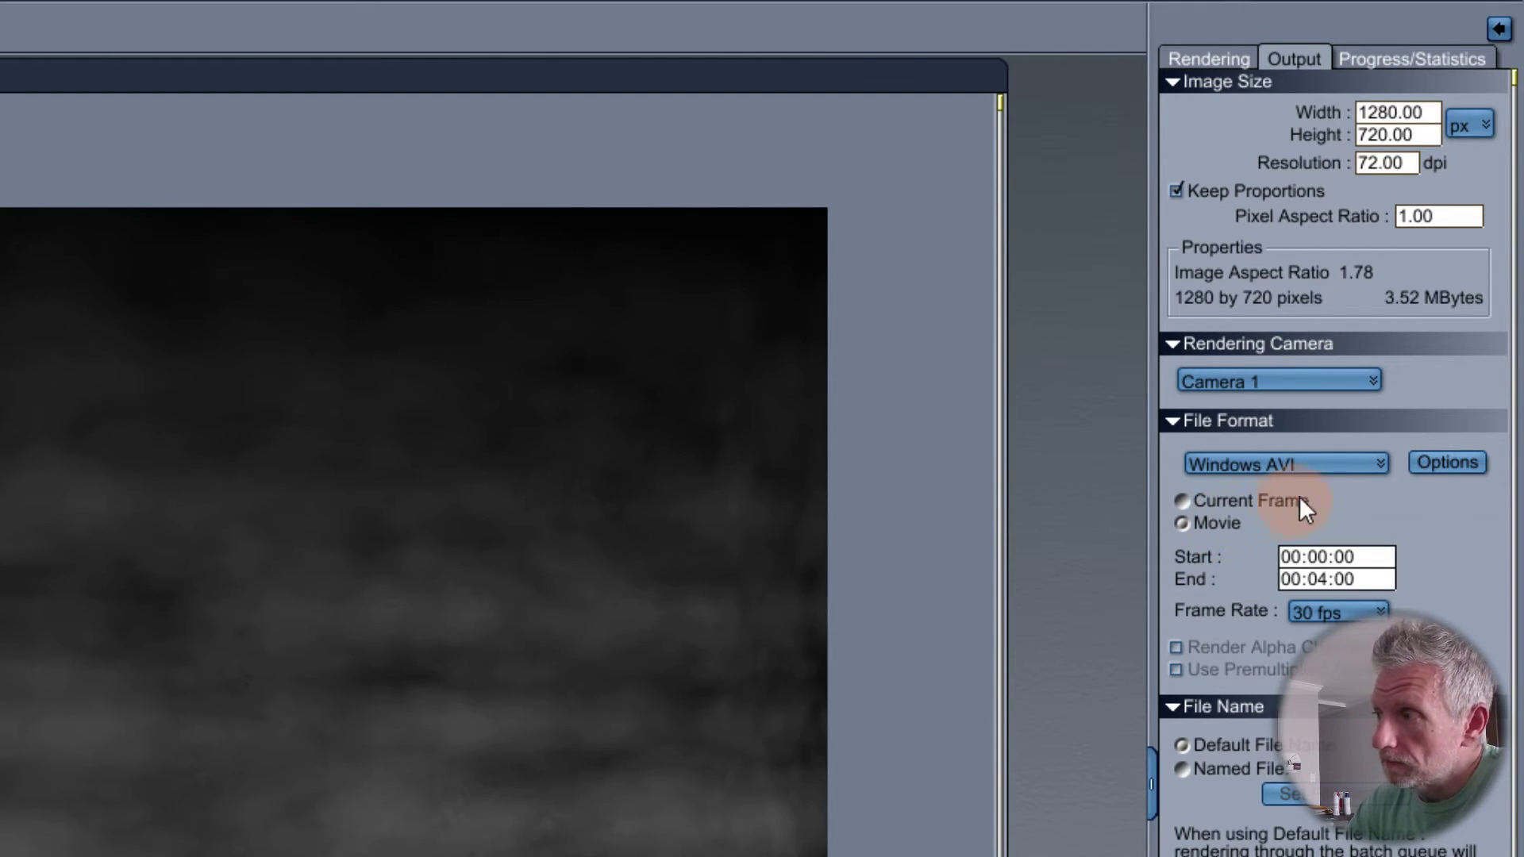
pyautogui.click(1337, 473)
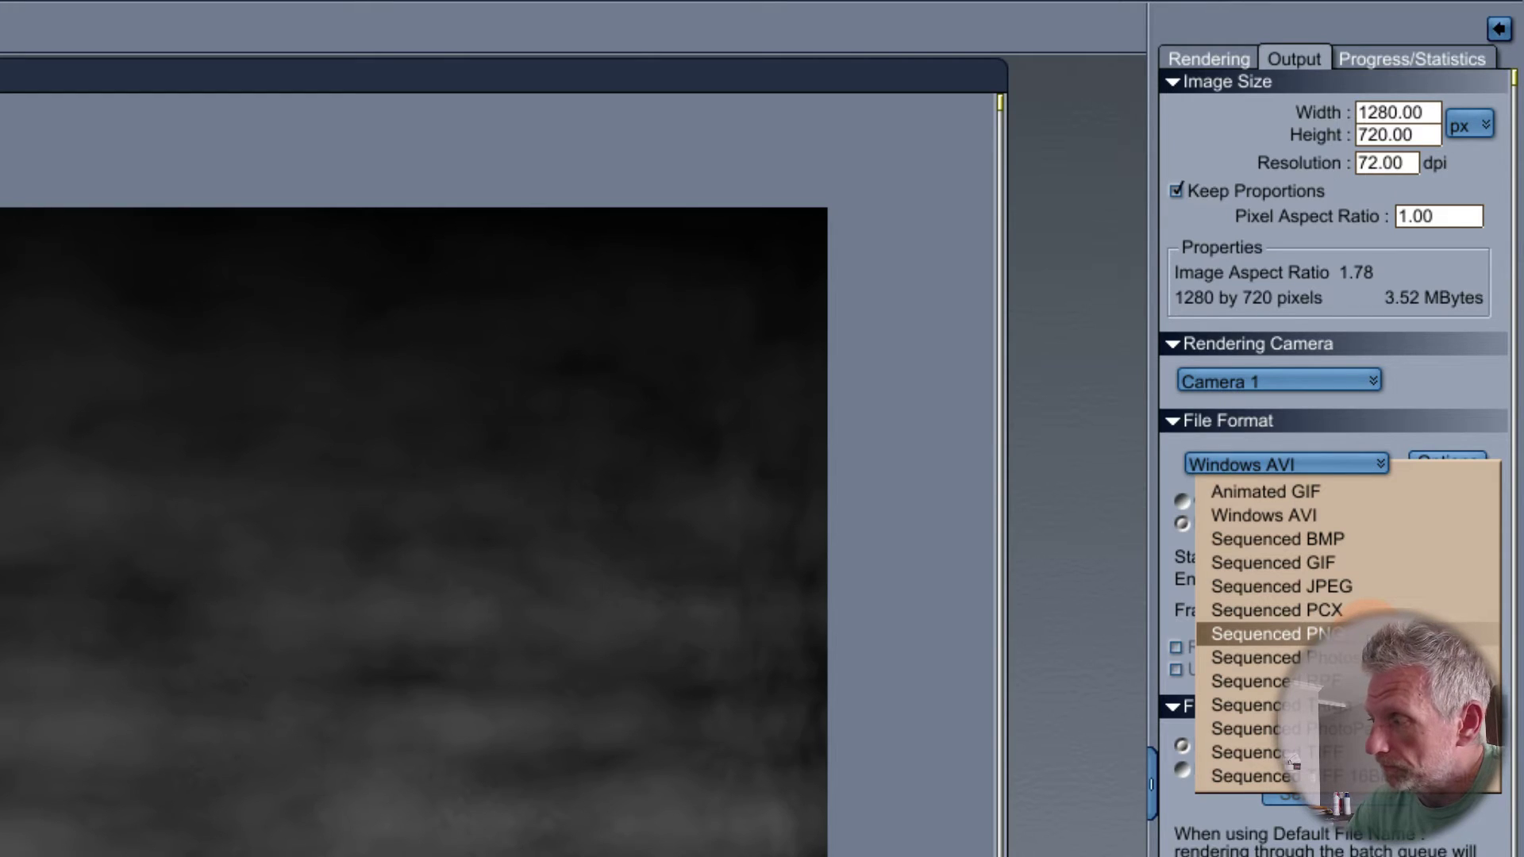
pyautogui.click(1286, 634)
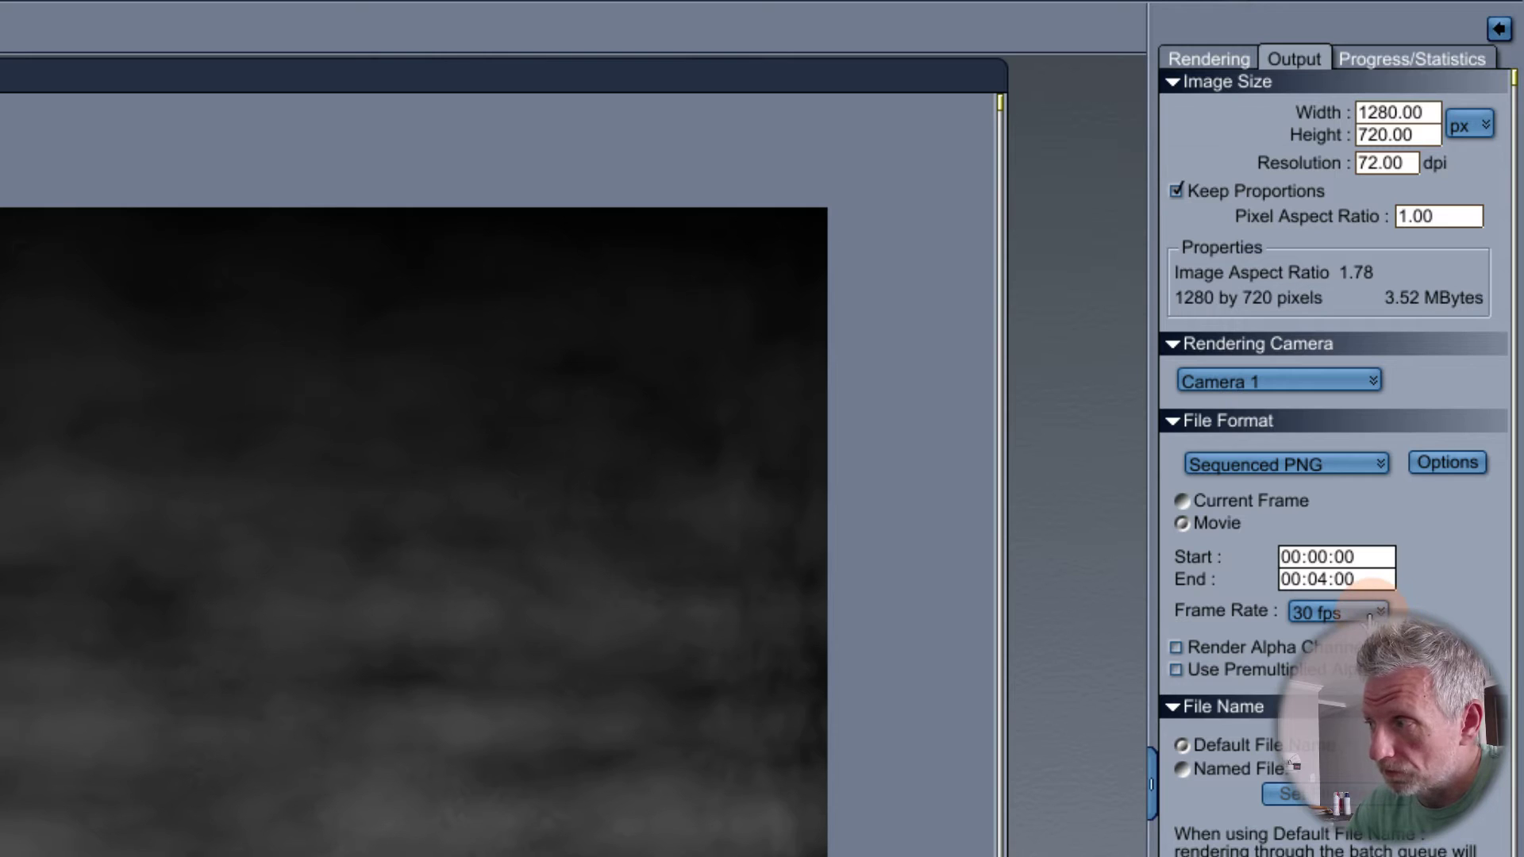
pyautogui.click(1373, 611)
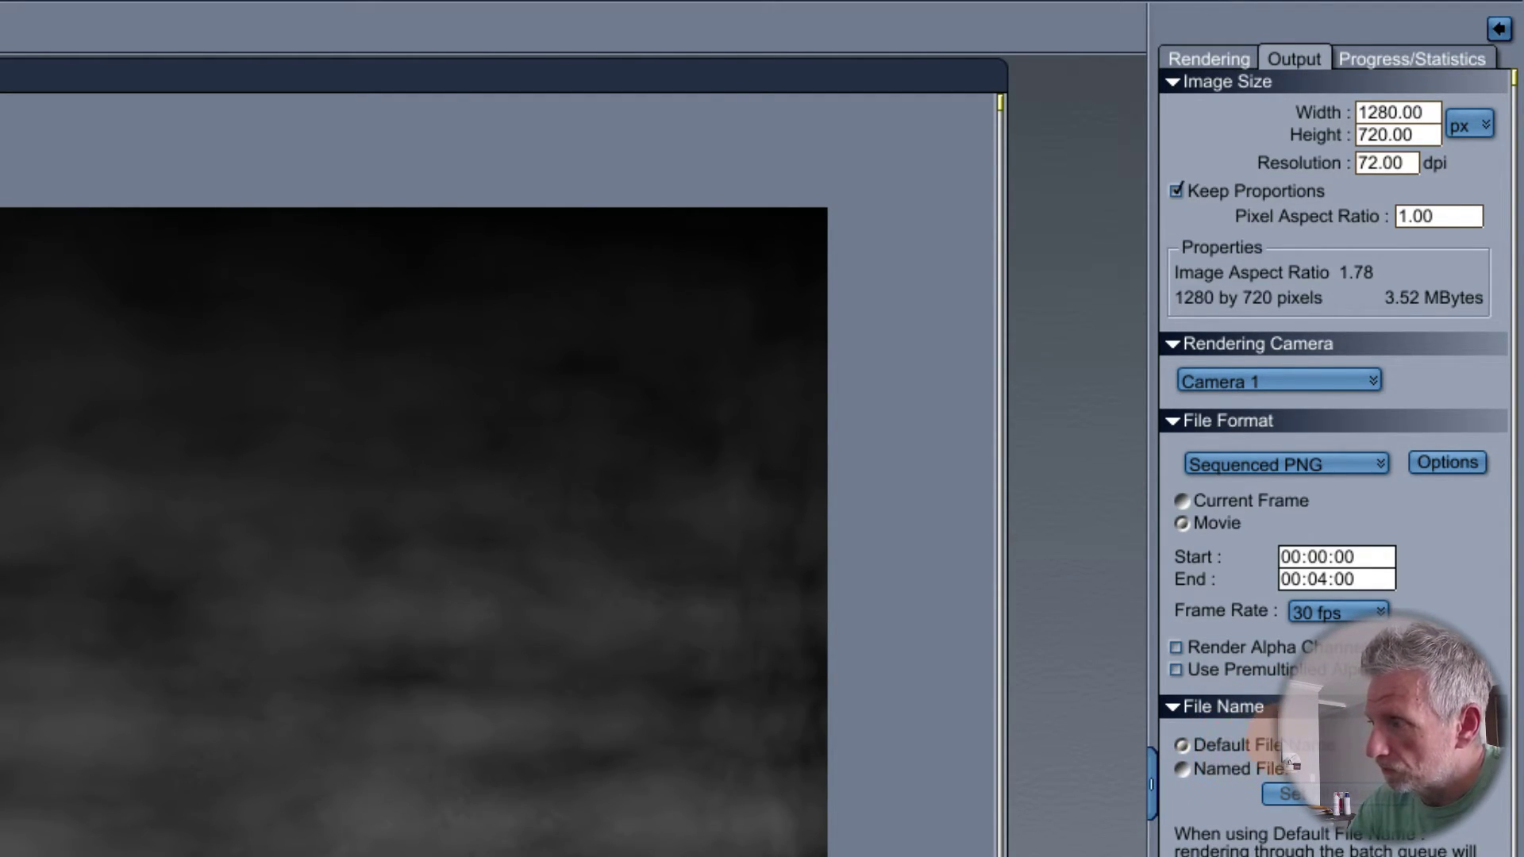
# - Choose a named output file and create a folder called Fog Cast on the Desktop for the image sequence
pyautogui.click(1181, 767)
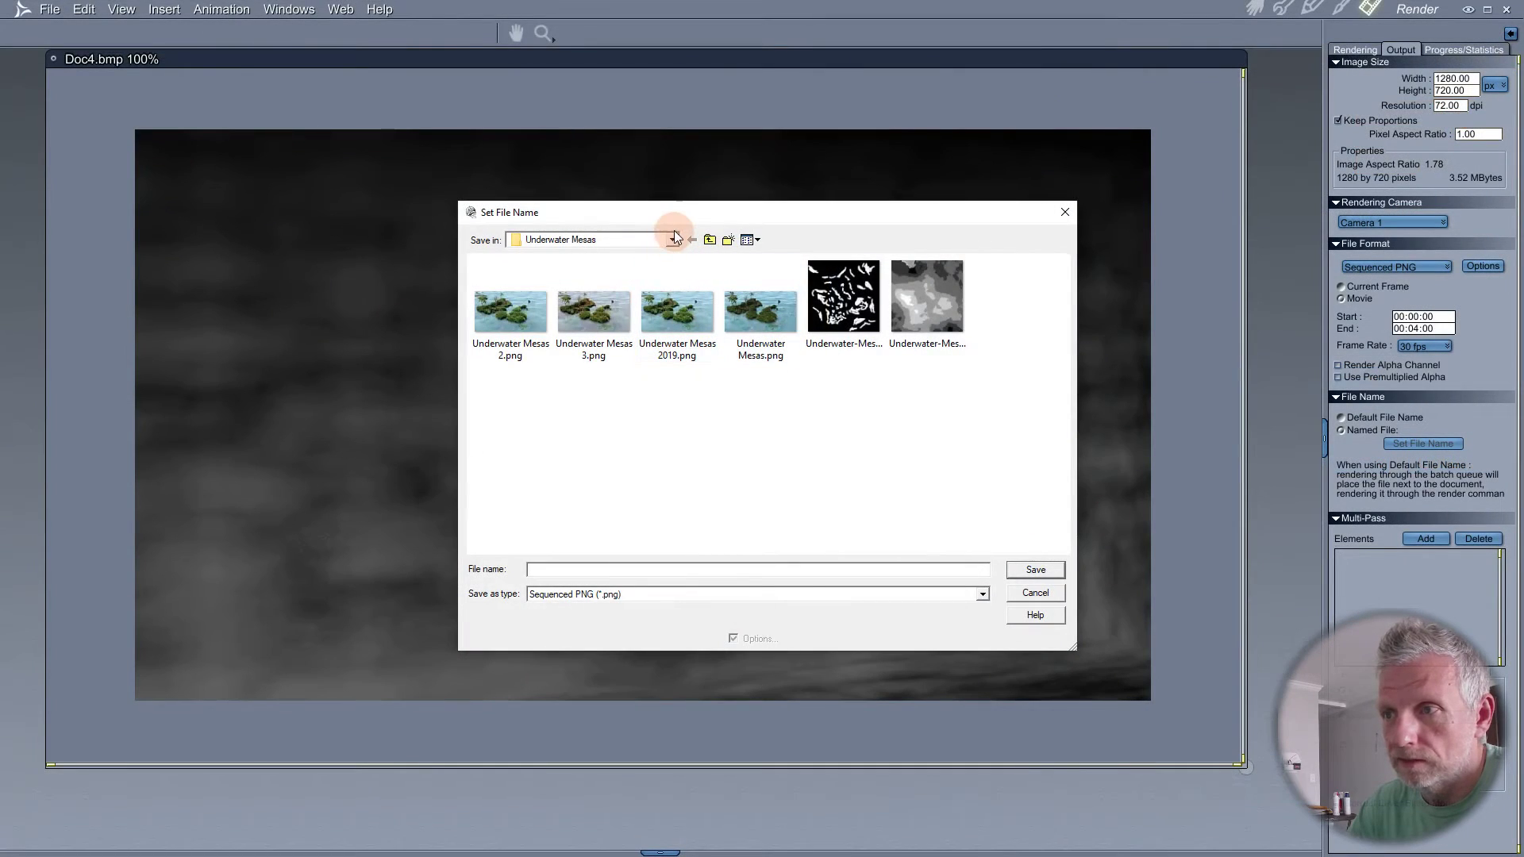
pyautogui.click(673, 239)
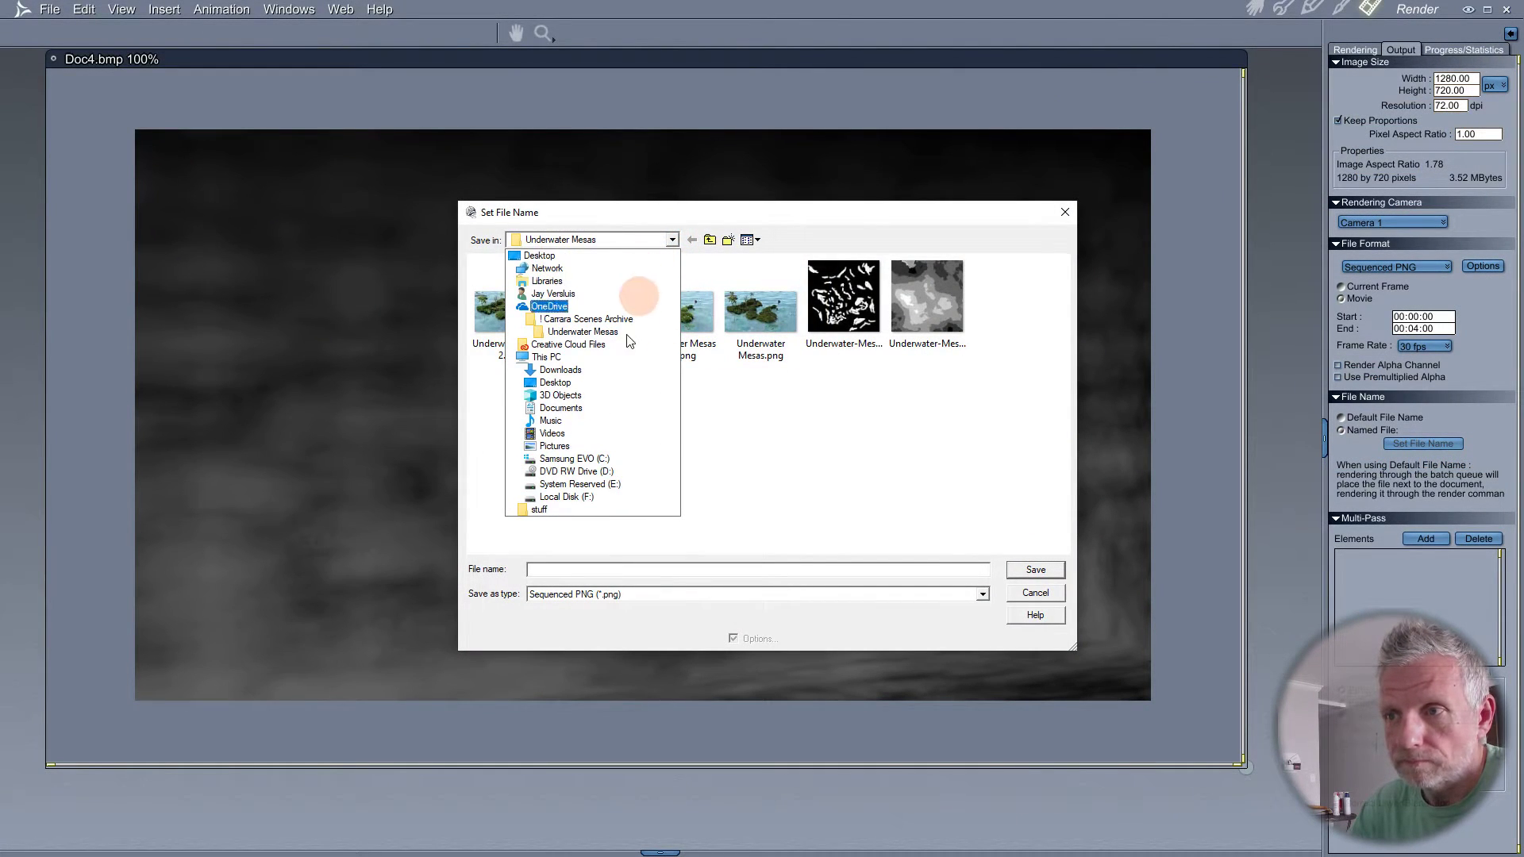
pyautogui.click(544, 257)
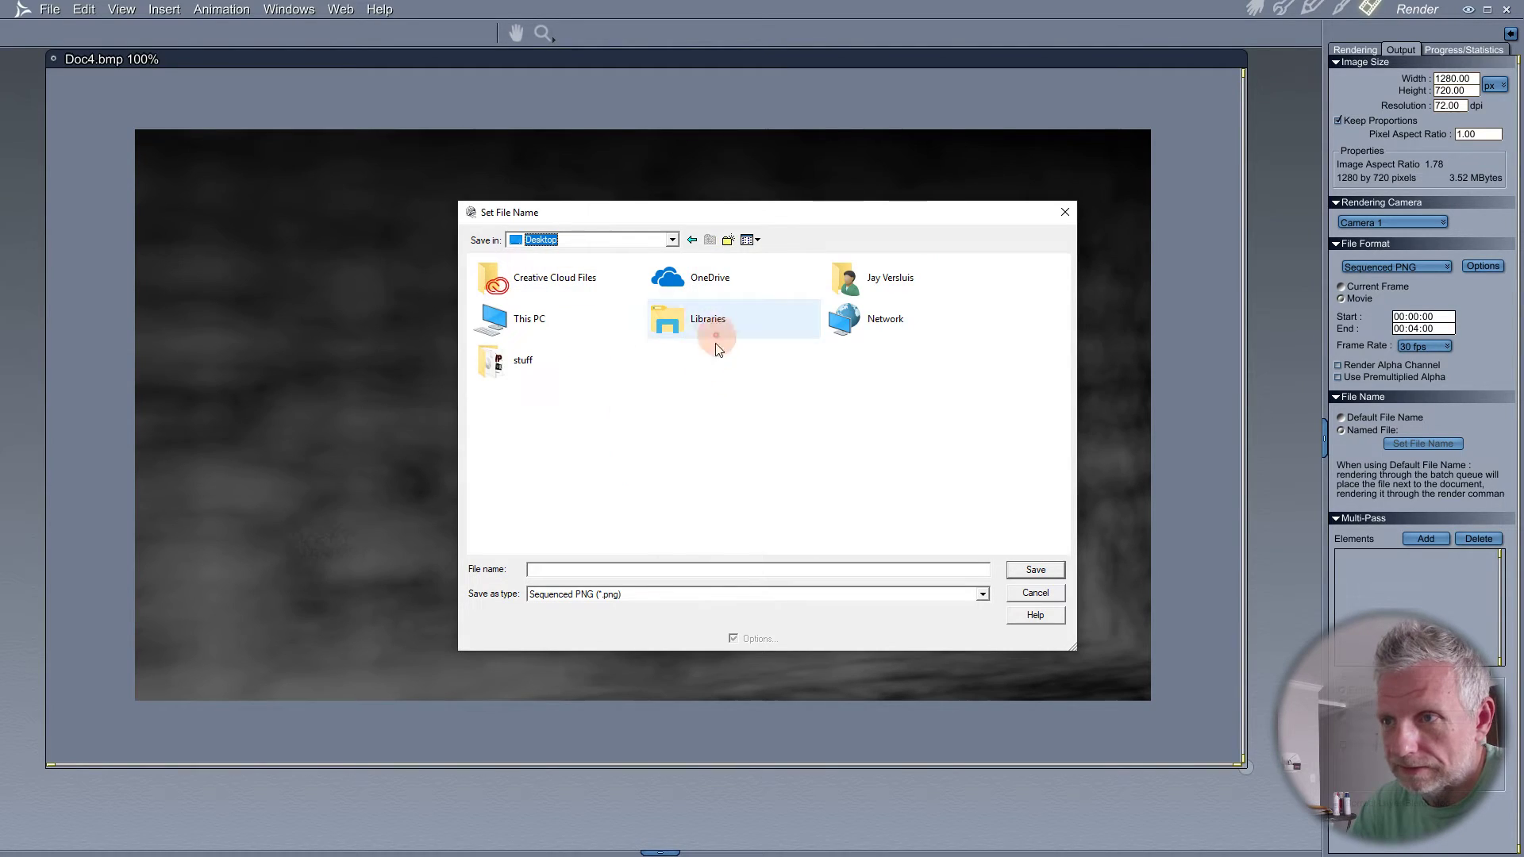
pyautogui.rightClick(617, 459)
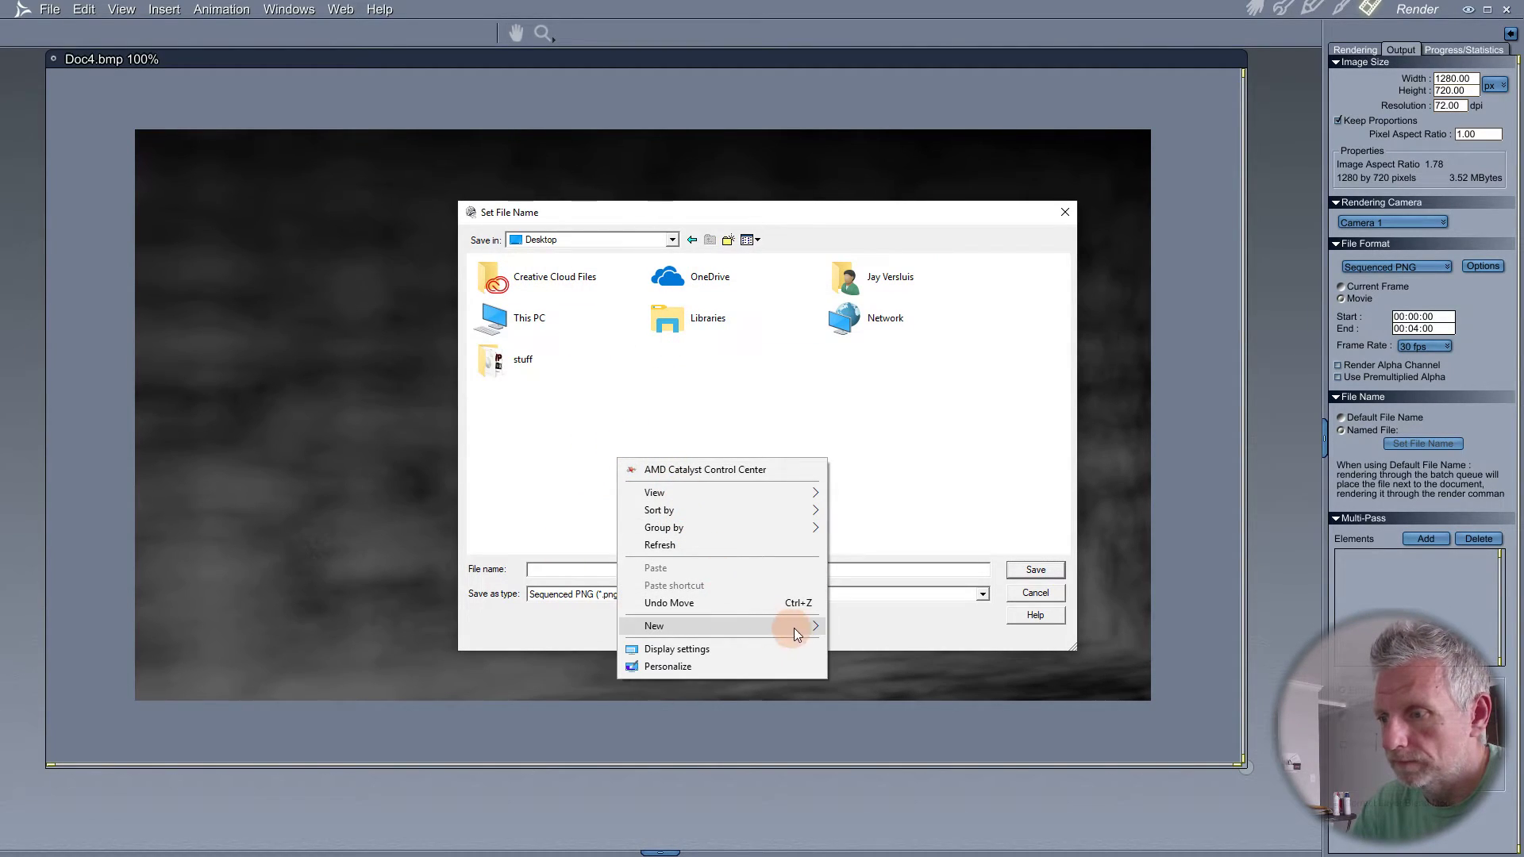
pyautogui.click(848, 628)
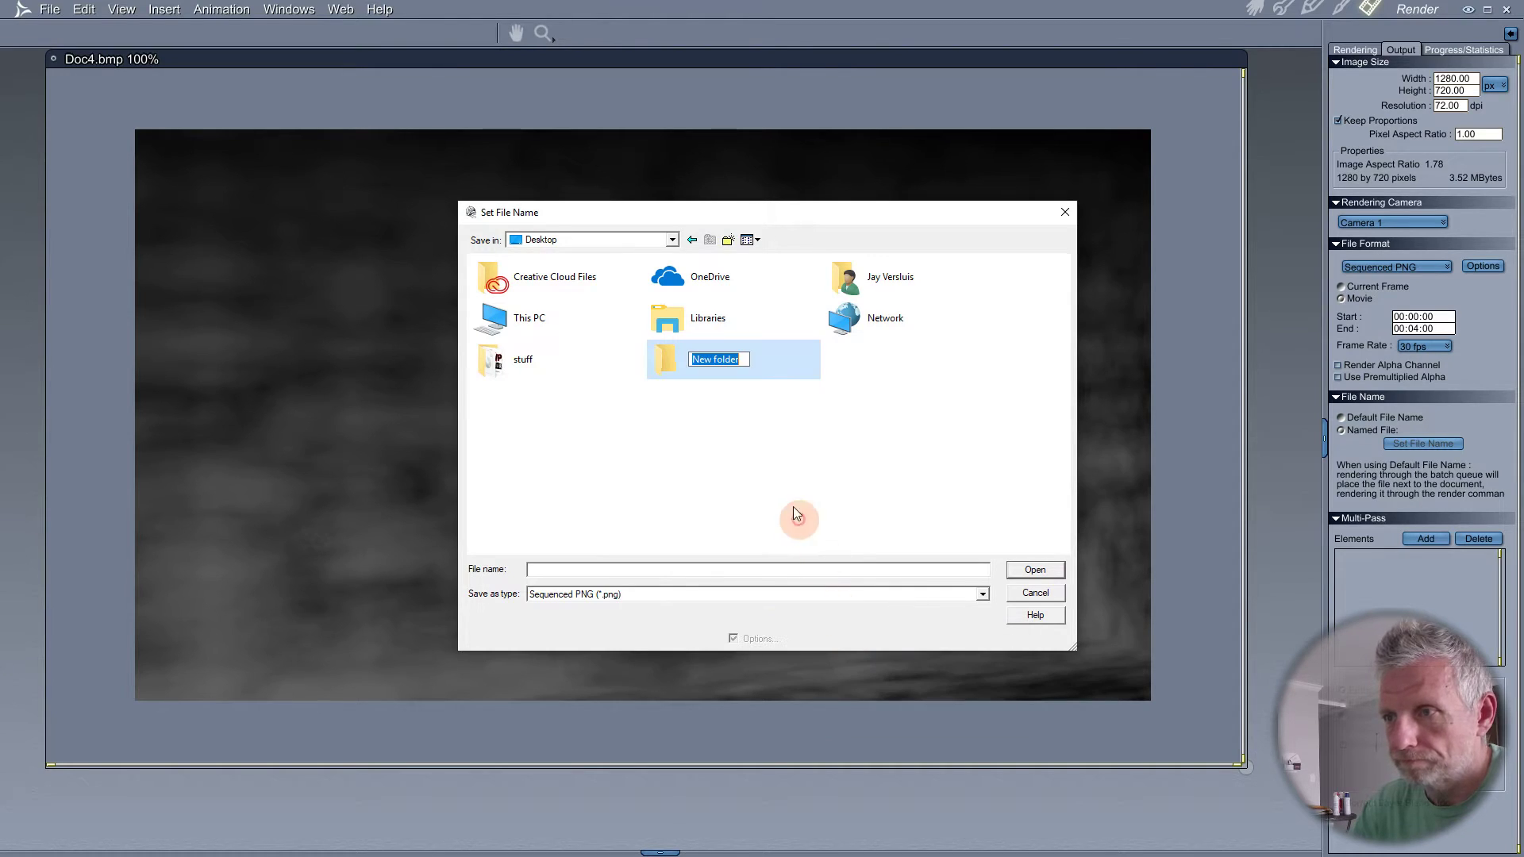
pyautogui.write('Fog Cast')
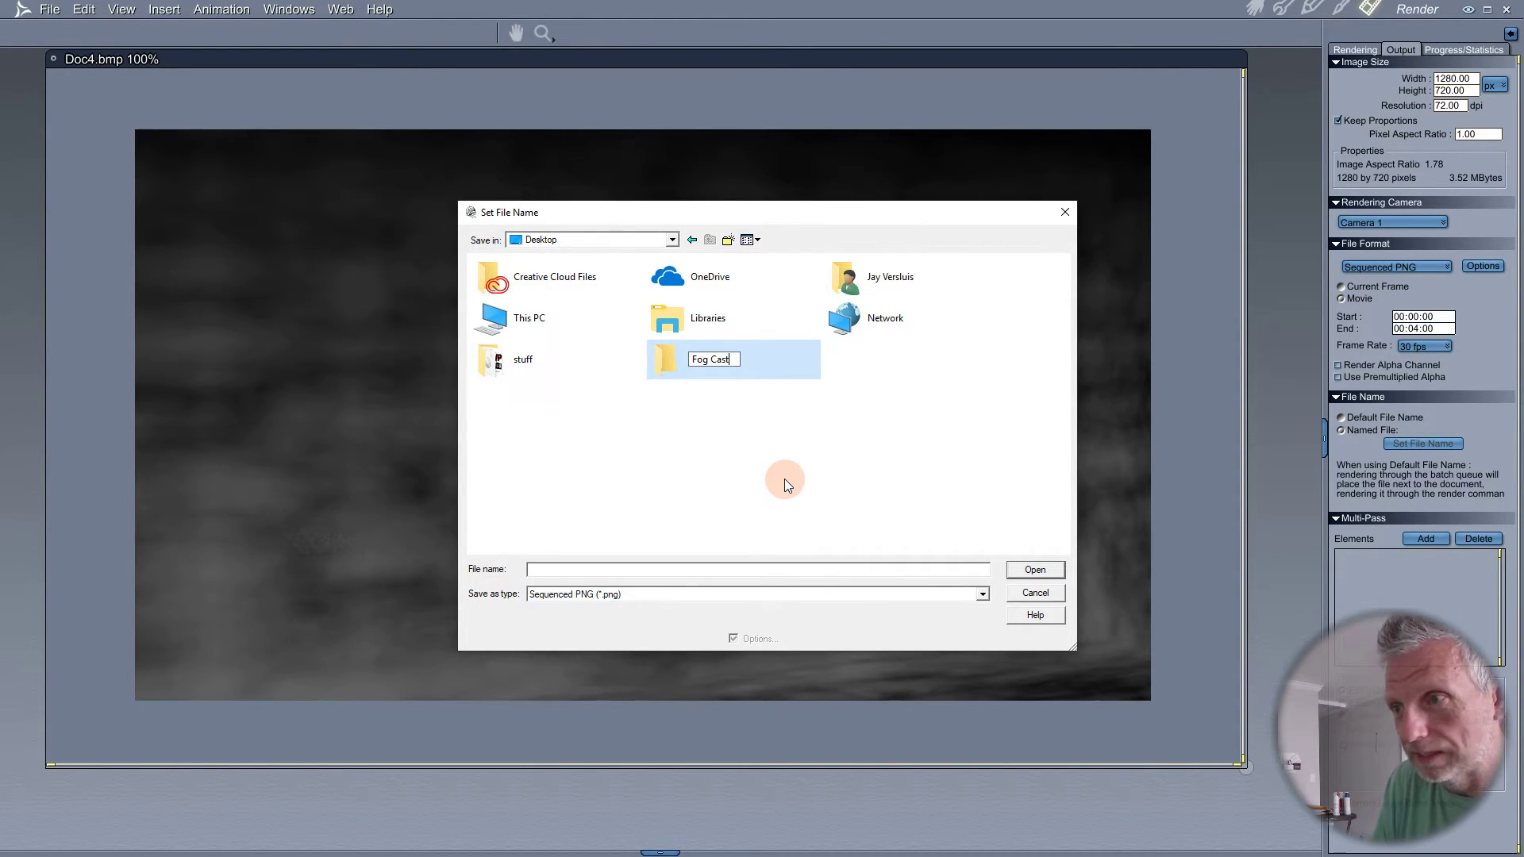
pyautogui.press('Return')
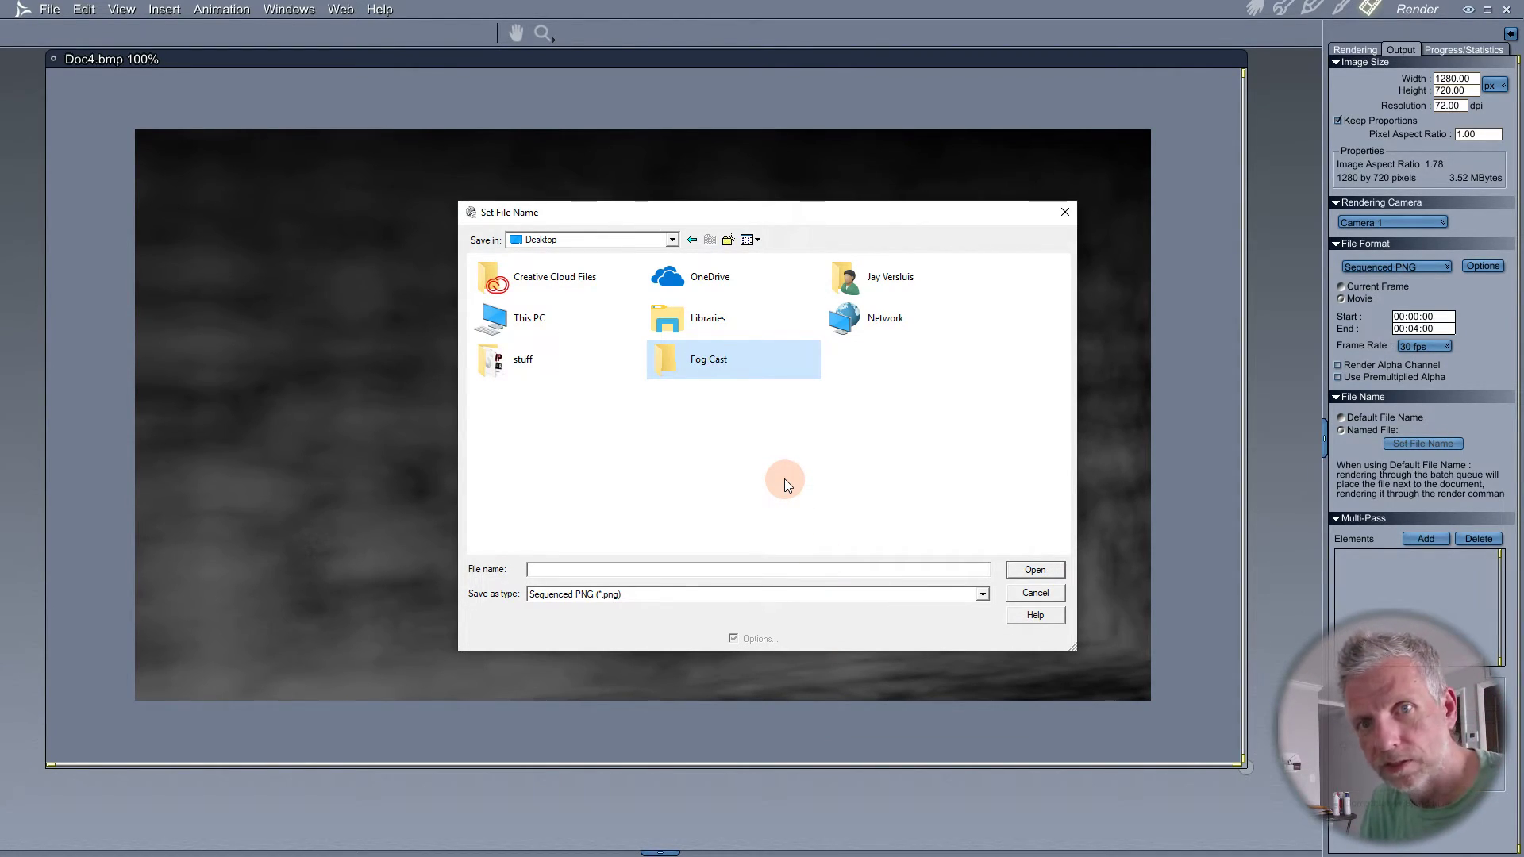
# - Set the render output file name to Fog inside the Fog Cast folder, as Sequenced PNG
pyautogui.doubleClick(709, 368)
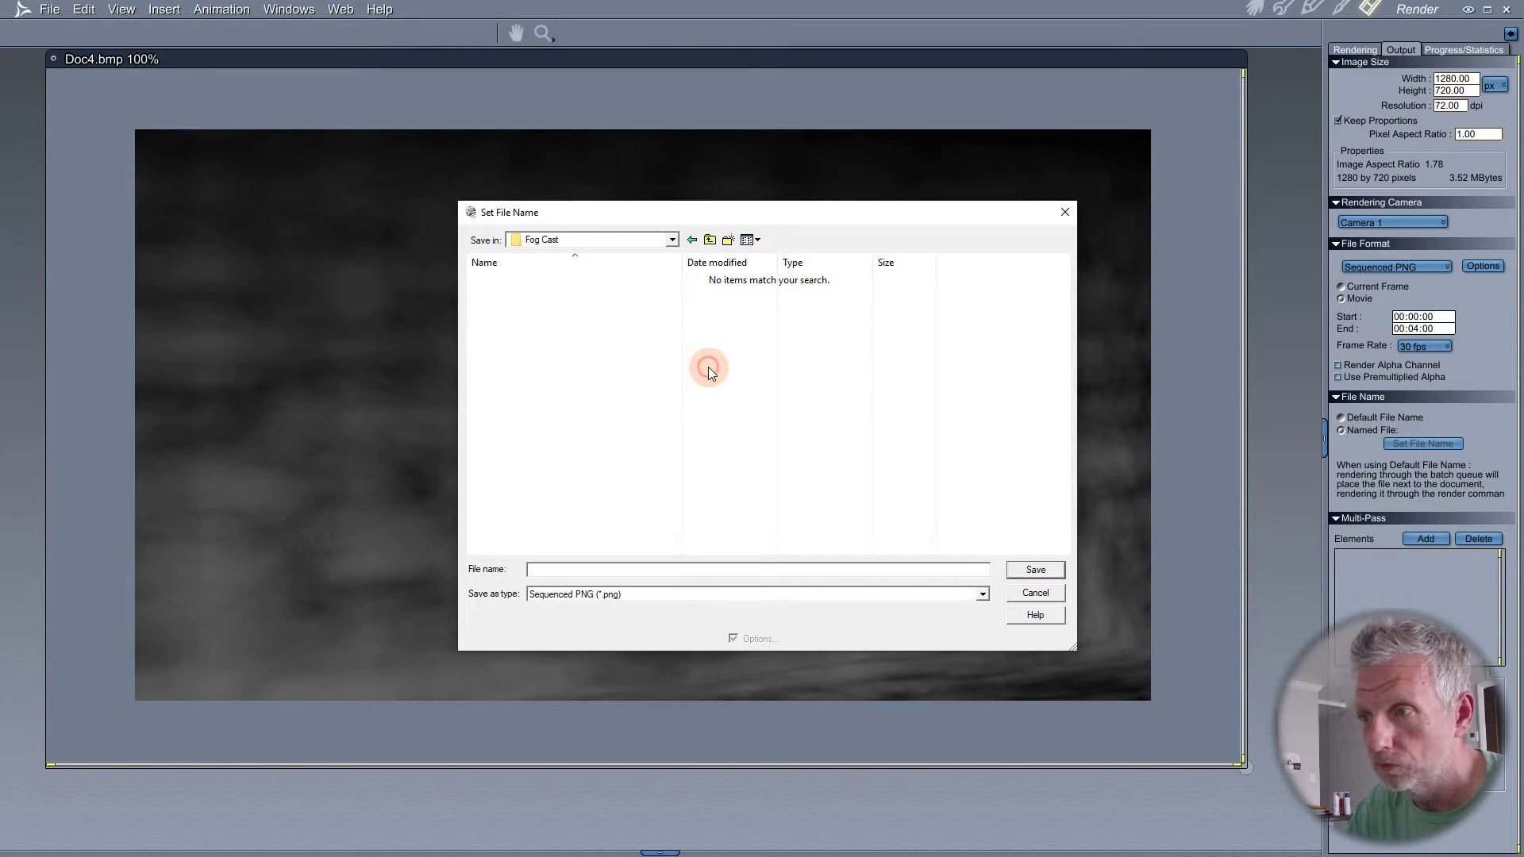
pyautogui.click(607, 568)
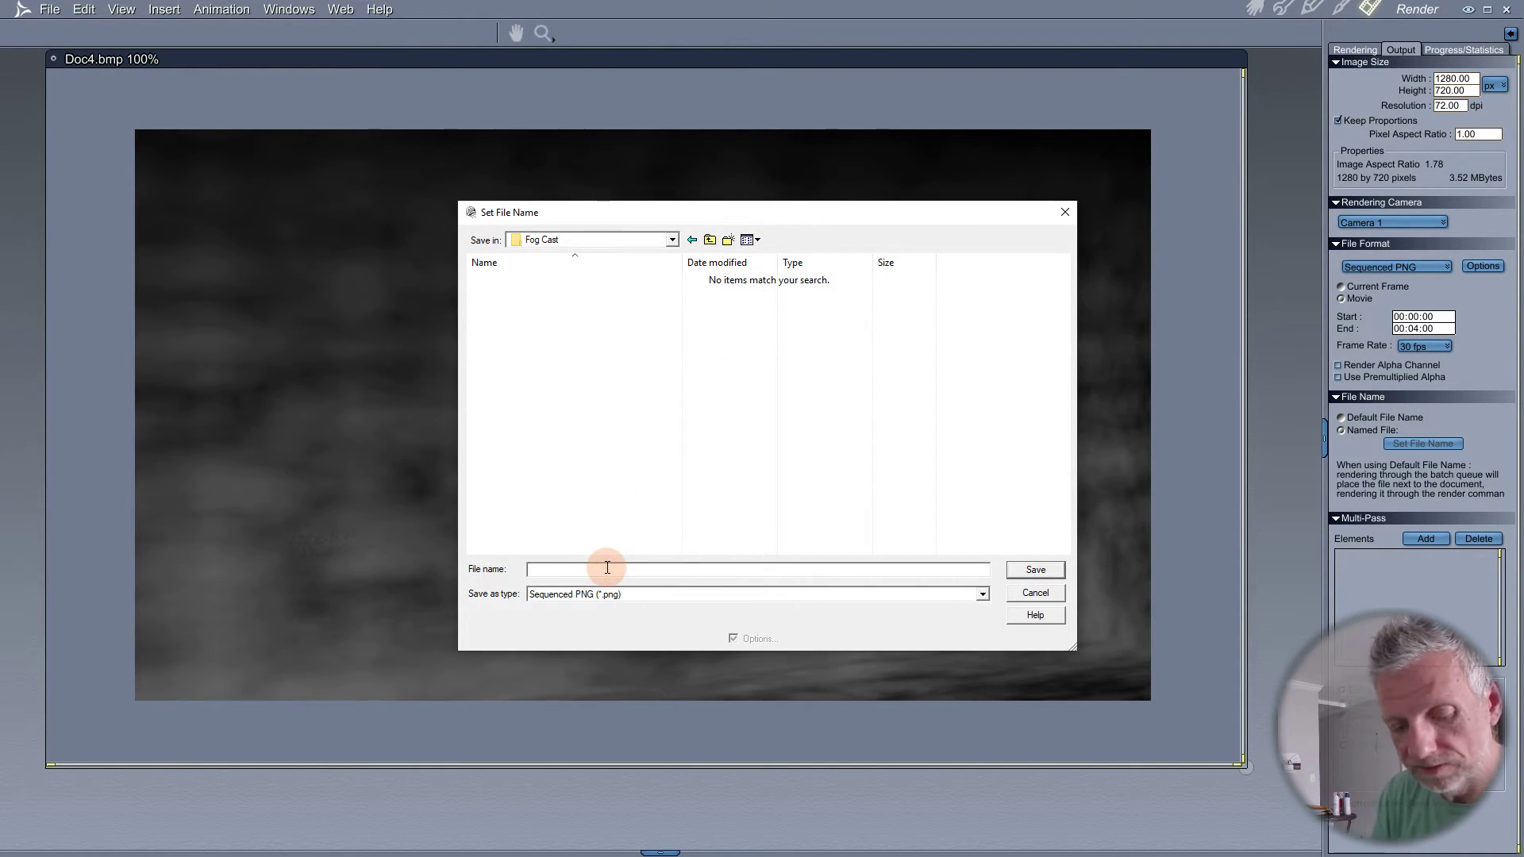
pyautogui.click(1031, 571)
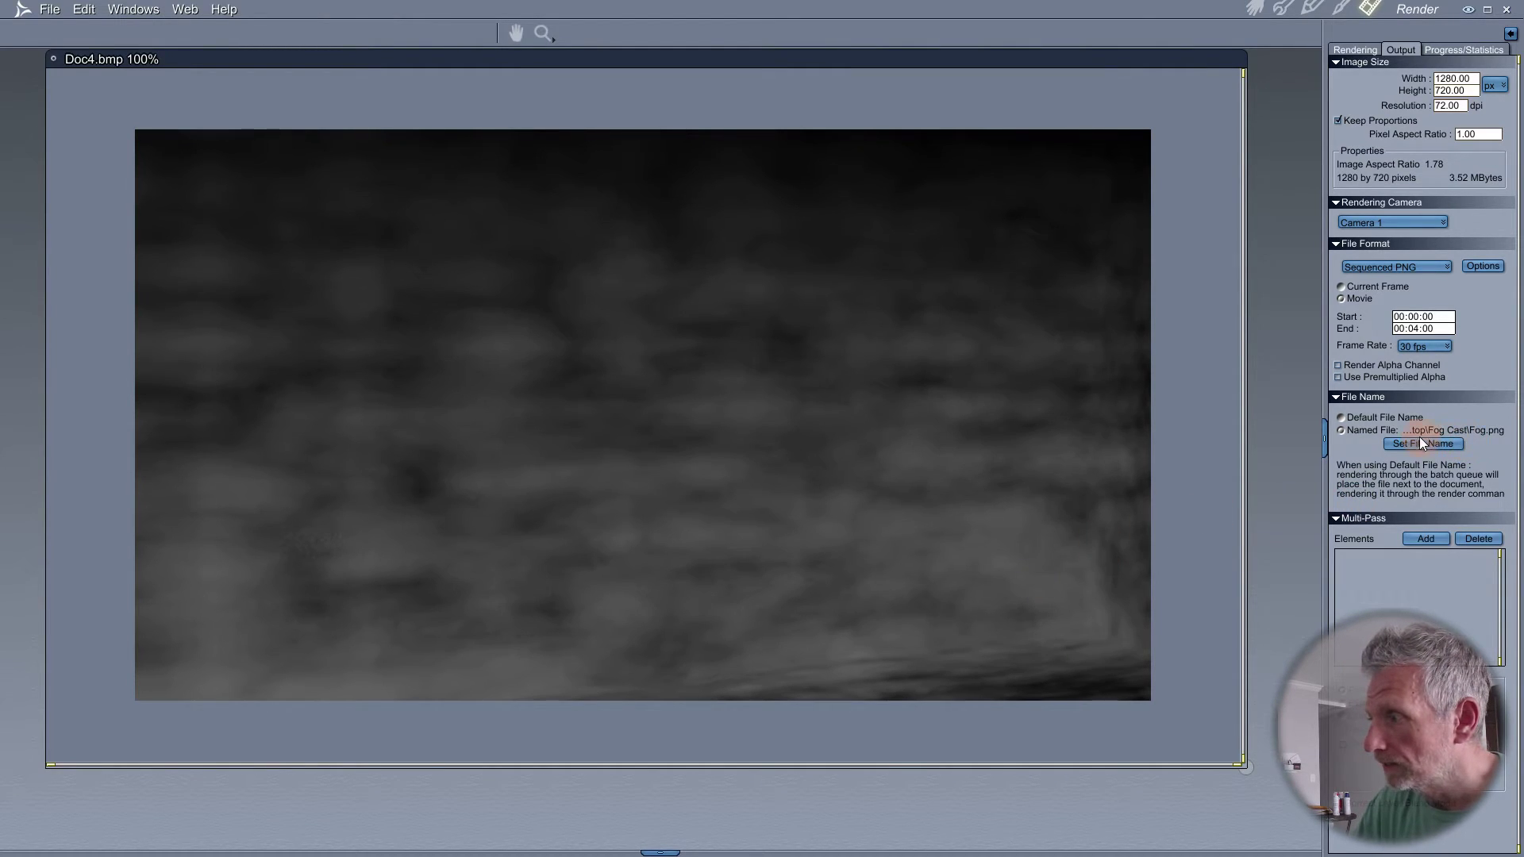
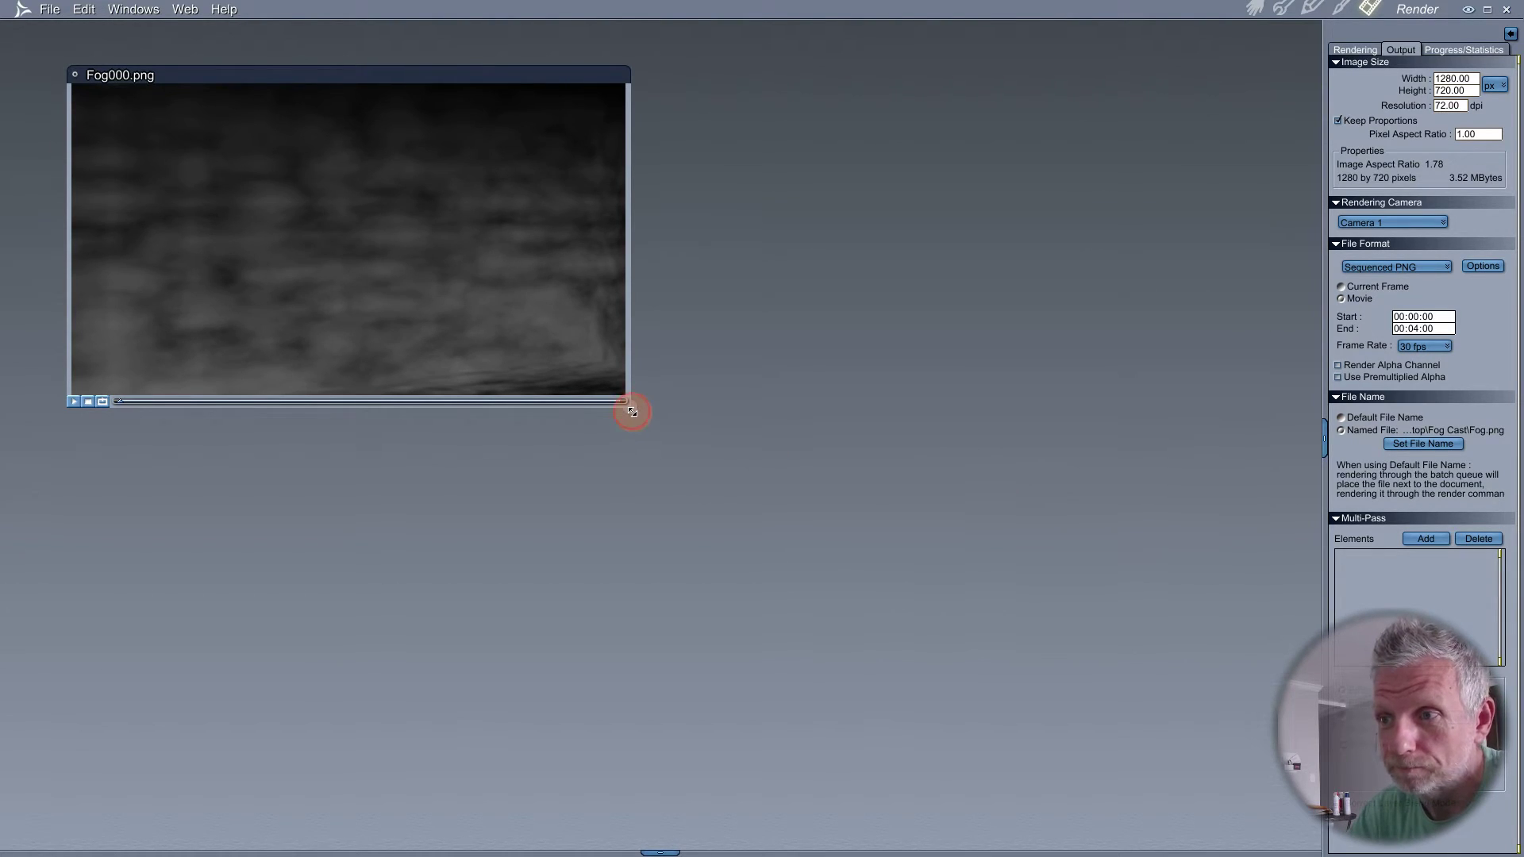
# - Review the rendered sequence in an enlarged preview window, browsing its saved frames in the Fog Cast folder and playing it back
pyautogui.moveTo(632, 411); pyautogui.dragTo(764, 504)
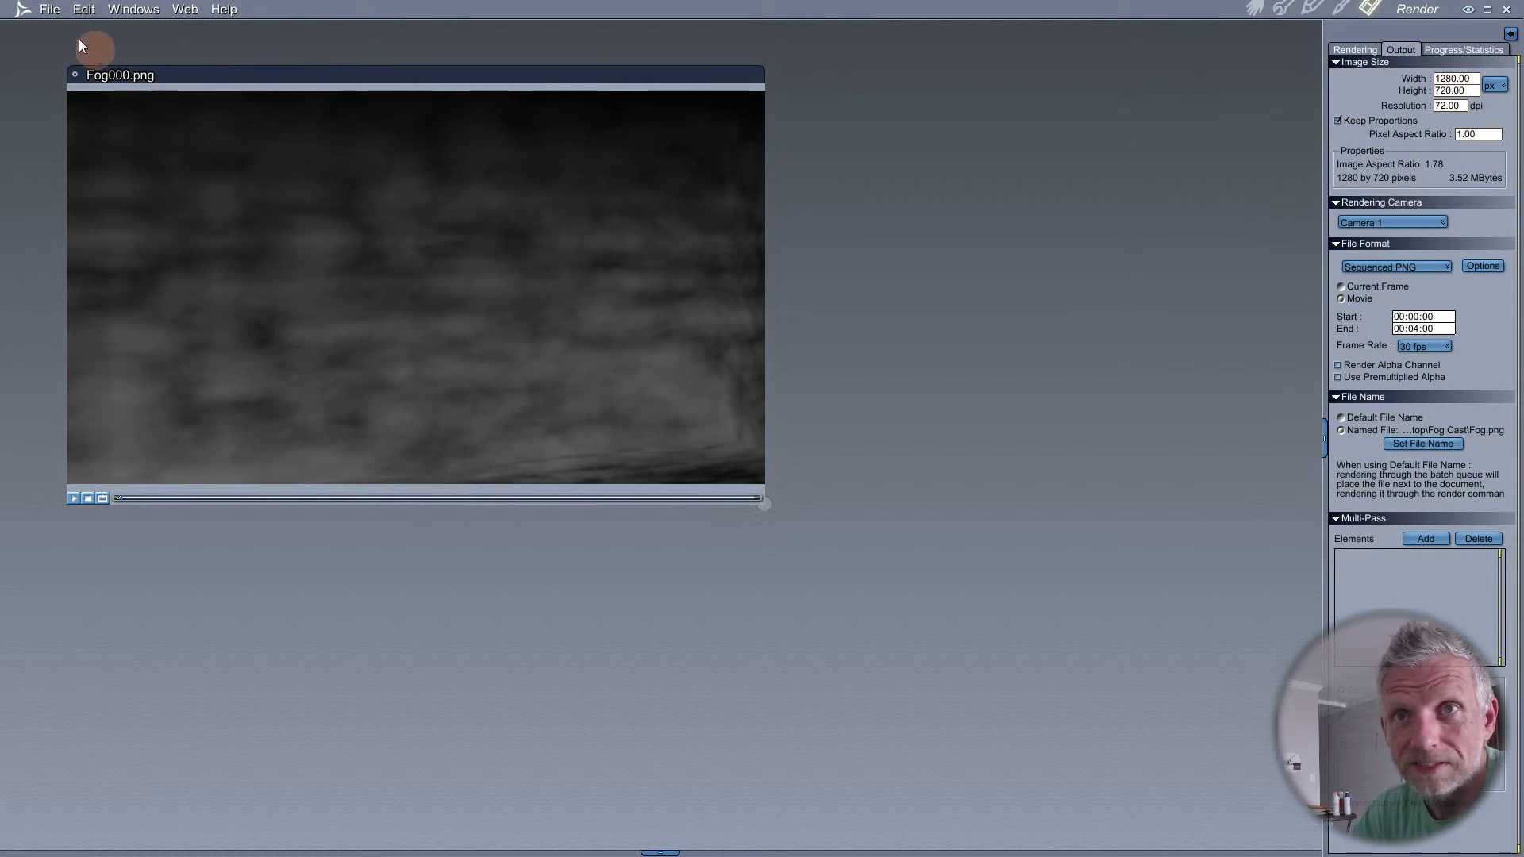
pyautogui.click(49, 9)
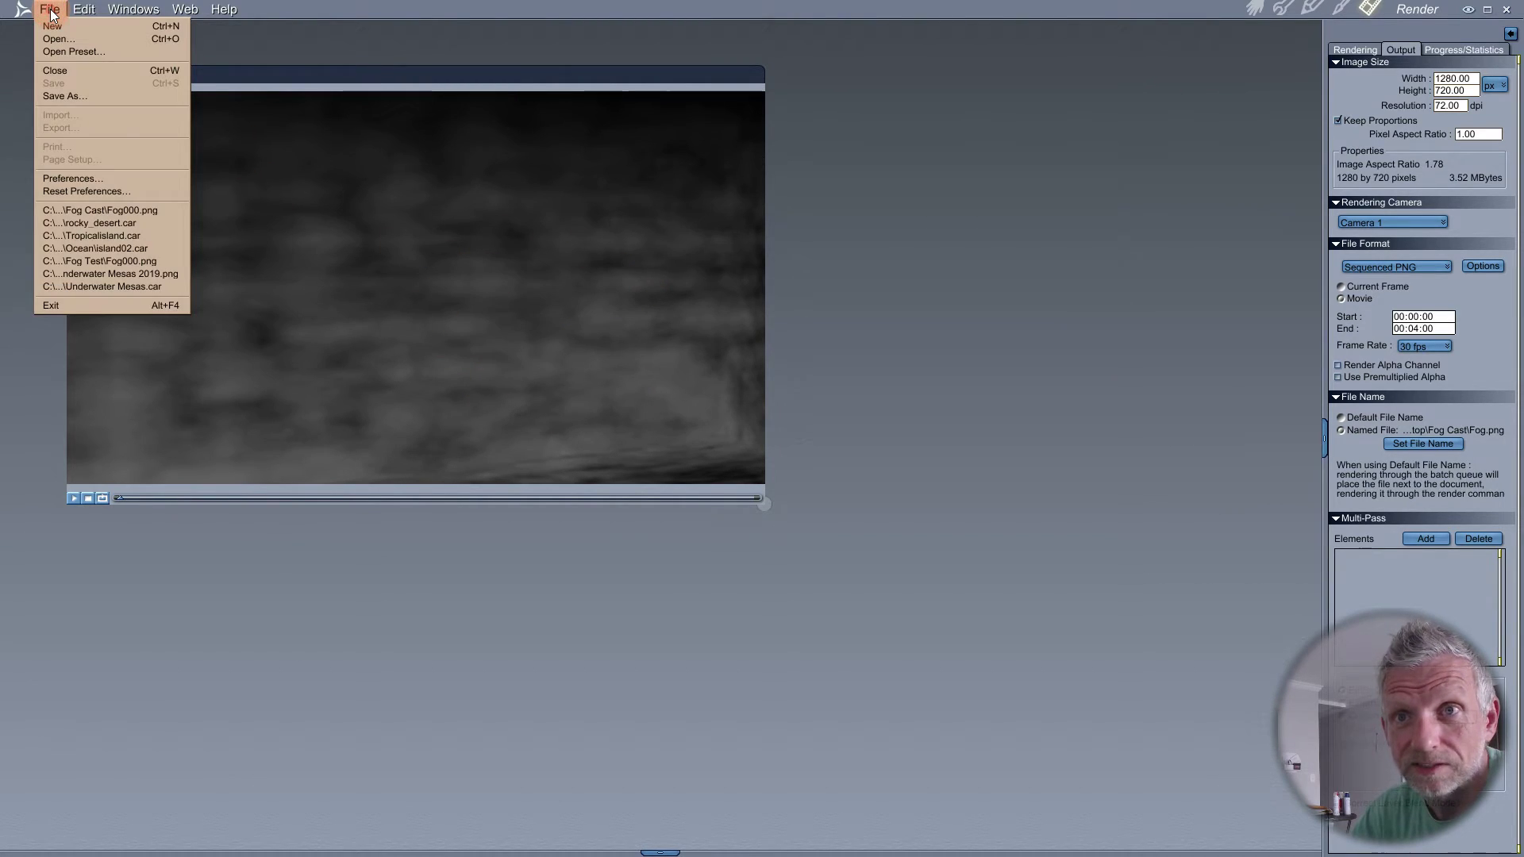
pyautogui.click(89, 96)
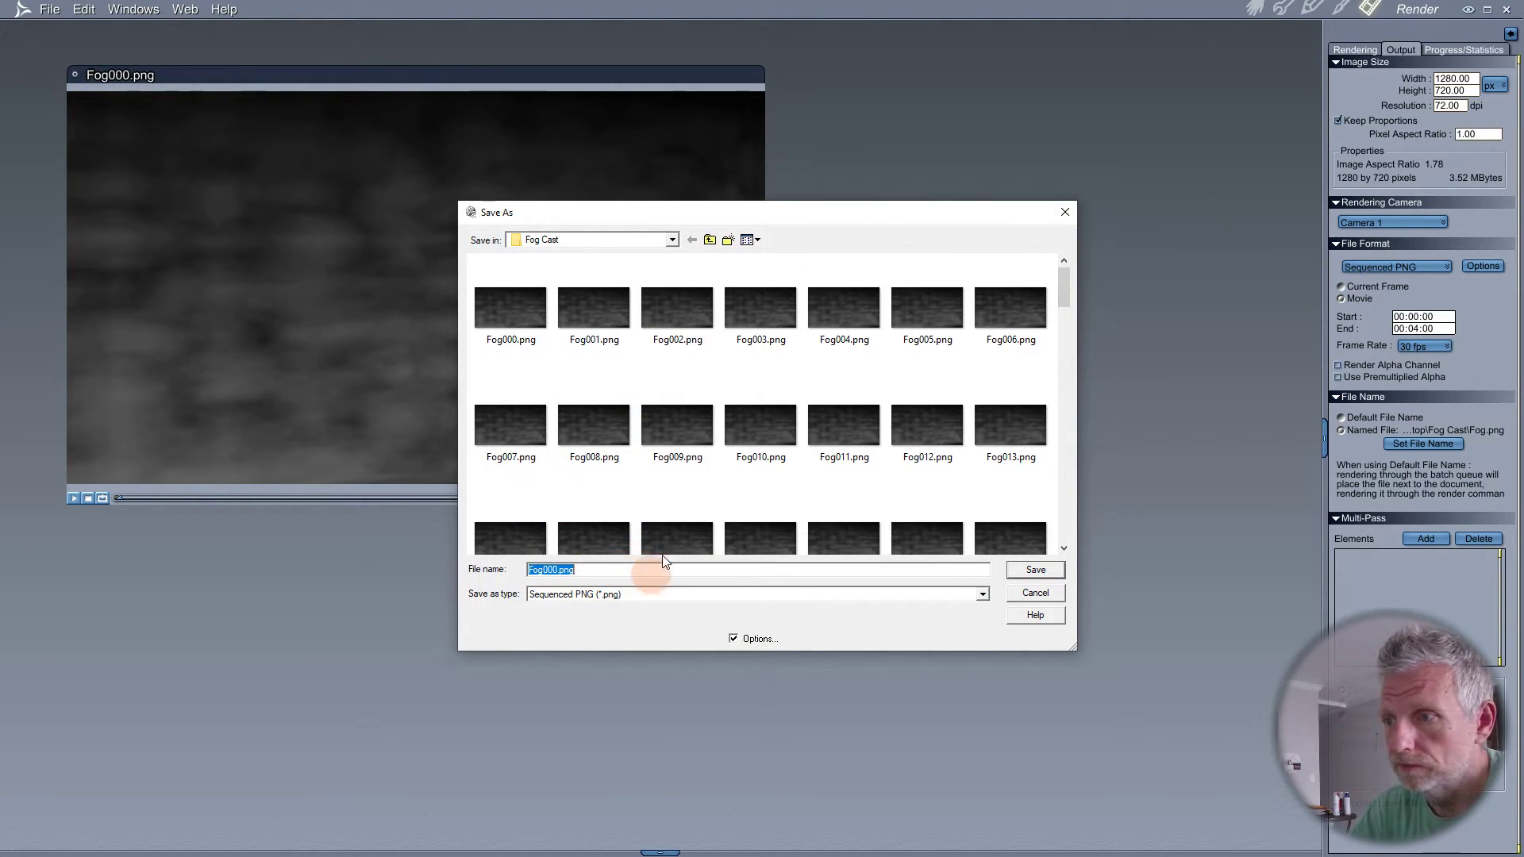
pyautogui.moveTo(1064, 300)
pyautogui.mouseDown()
pyautogui.moveTo(1056, 466)
pyautogui.moveTo(1065, 459)
pyautogui.moveTo(1075, 546)
pyautogui.moveTo(1056, 281)
pyautogui.mouseUp()
pyautogui.click(1041, 596)
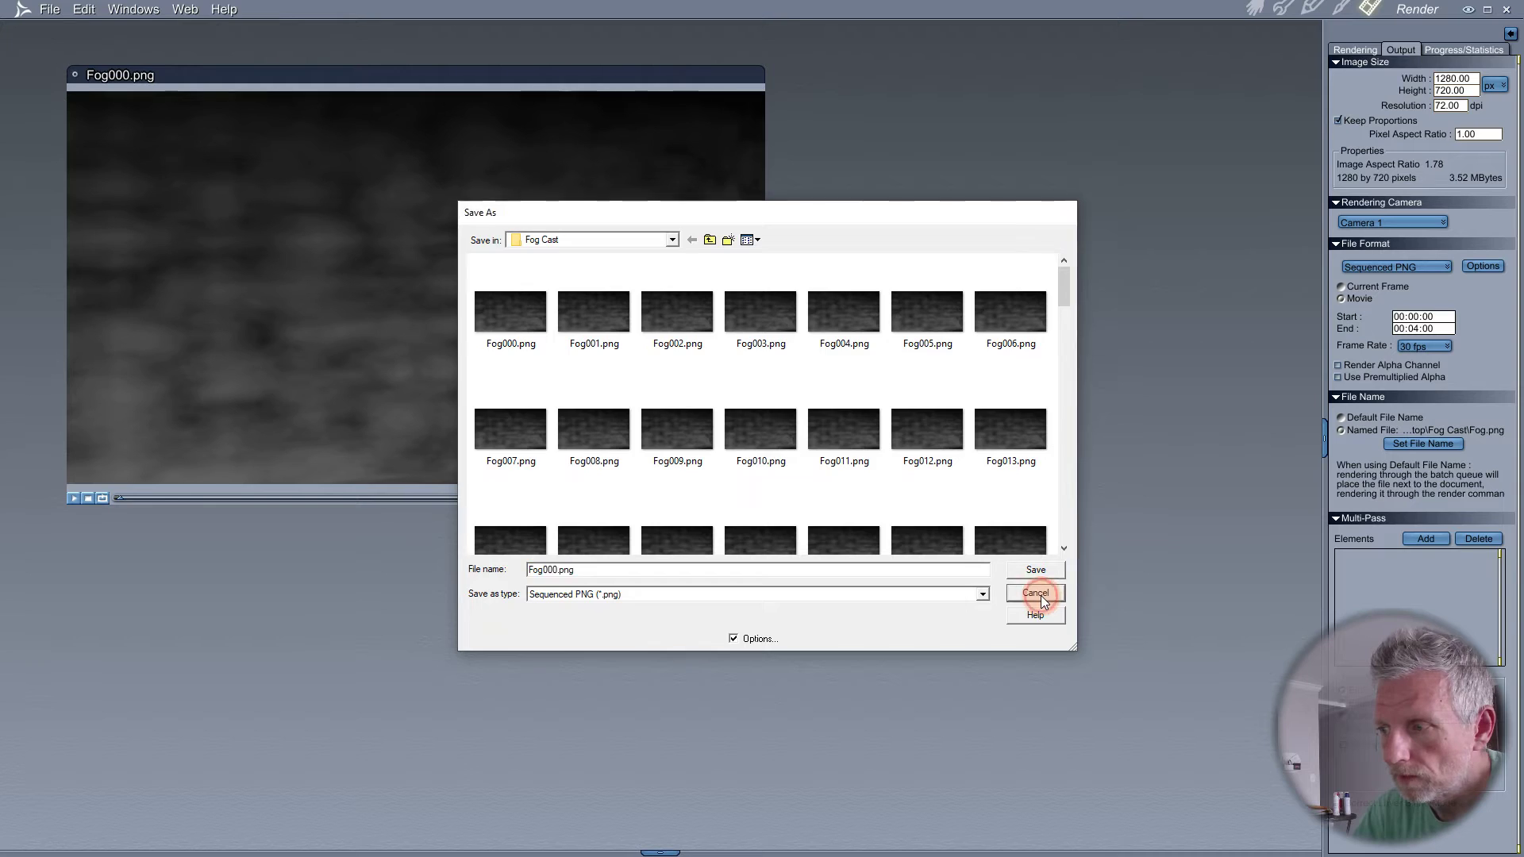
pyautogui.click(73, 498)
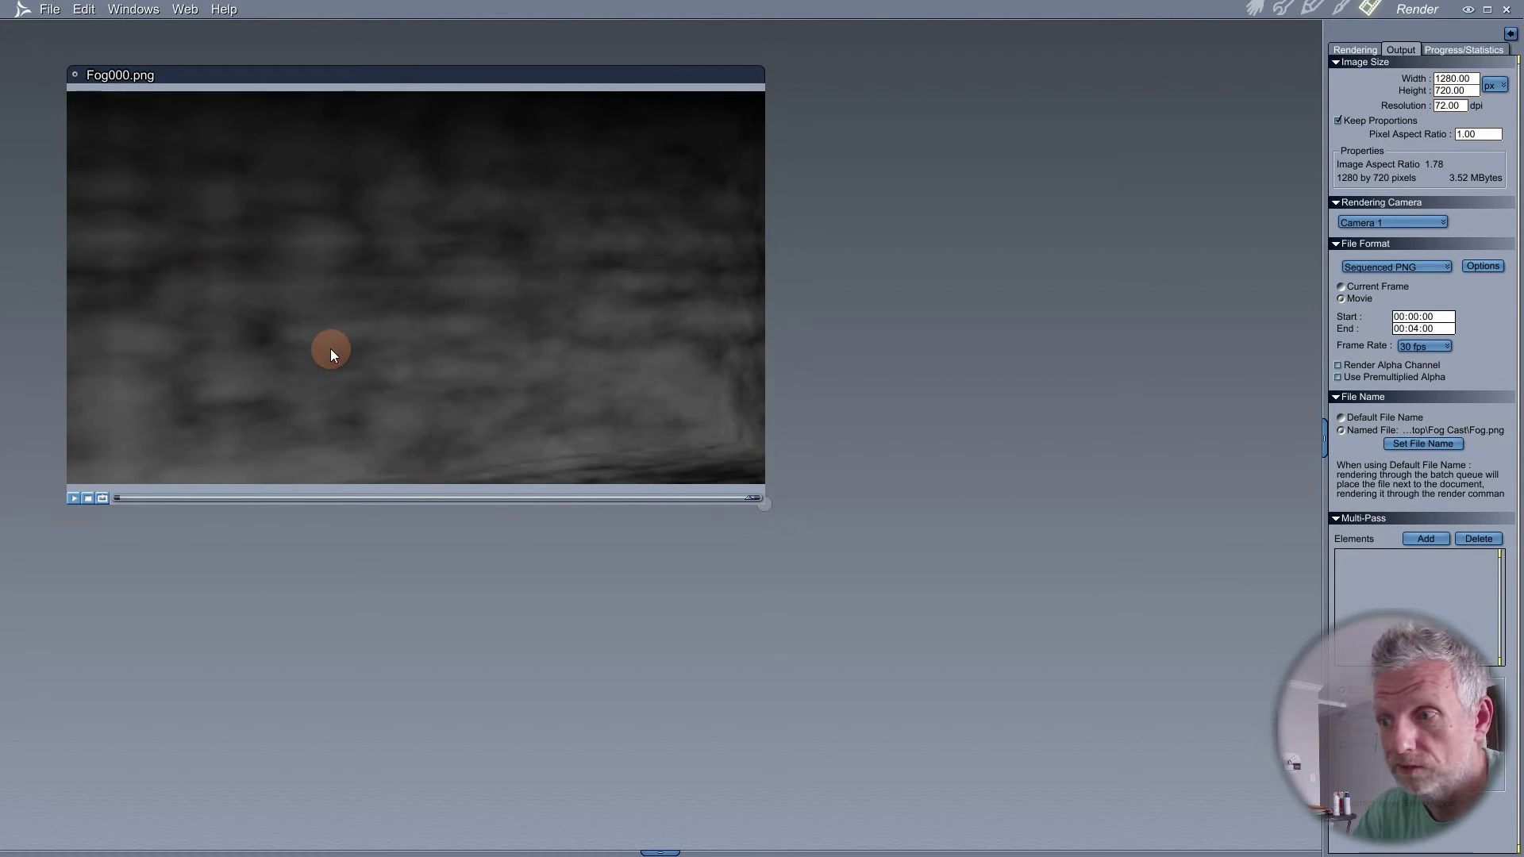
pyautogui.click(71, 498)
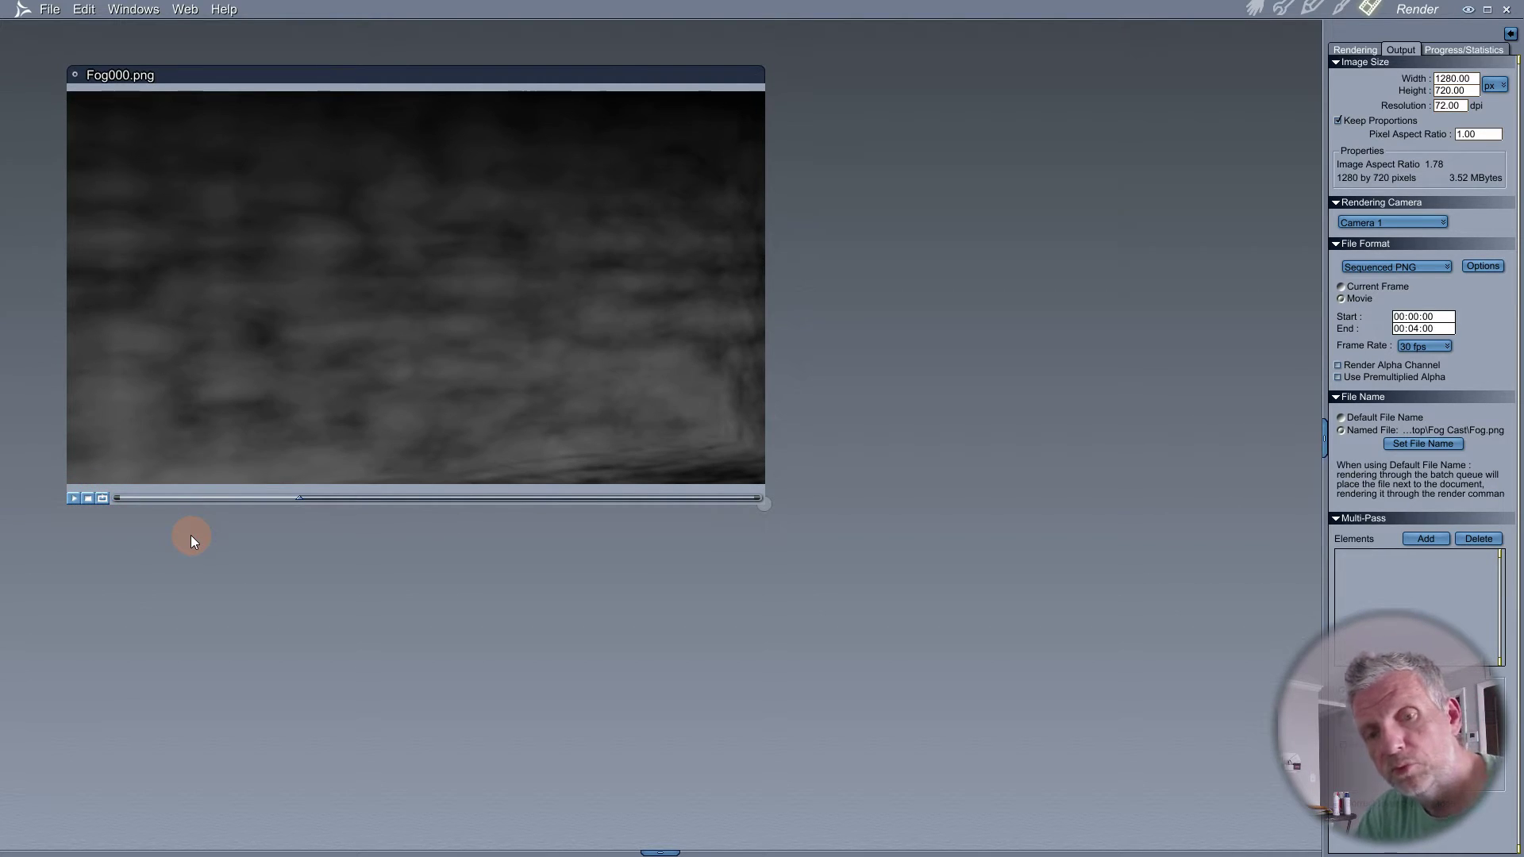
# - Switch to the desktop and launch Adobe Photoshop CC 2019
pyautogui.click(1467, 14)
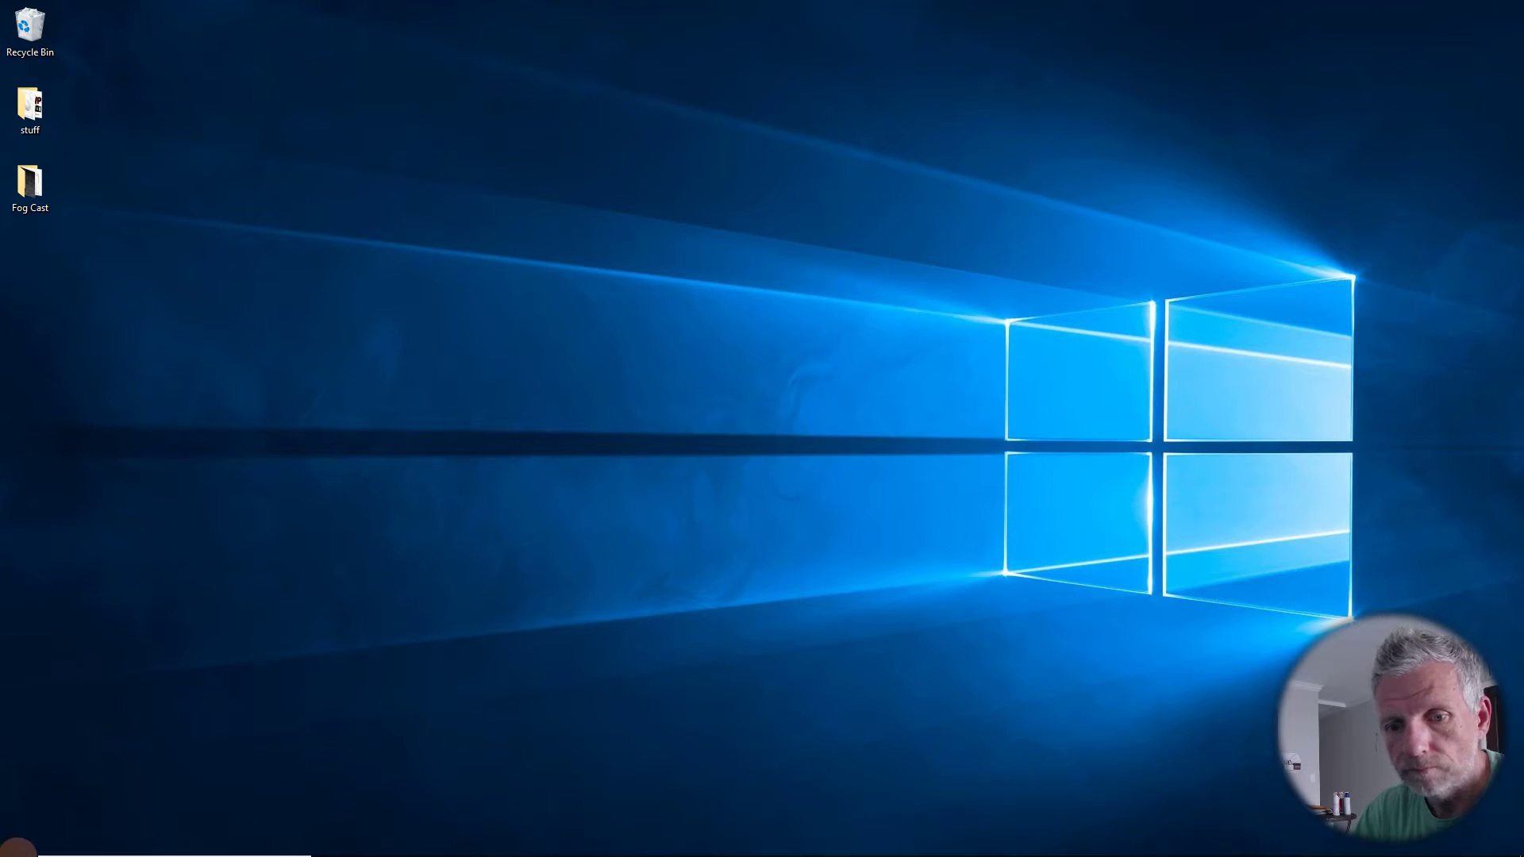
pyautogui.click(19, 841)
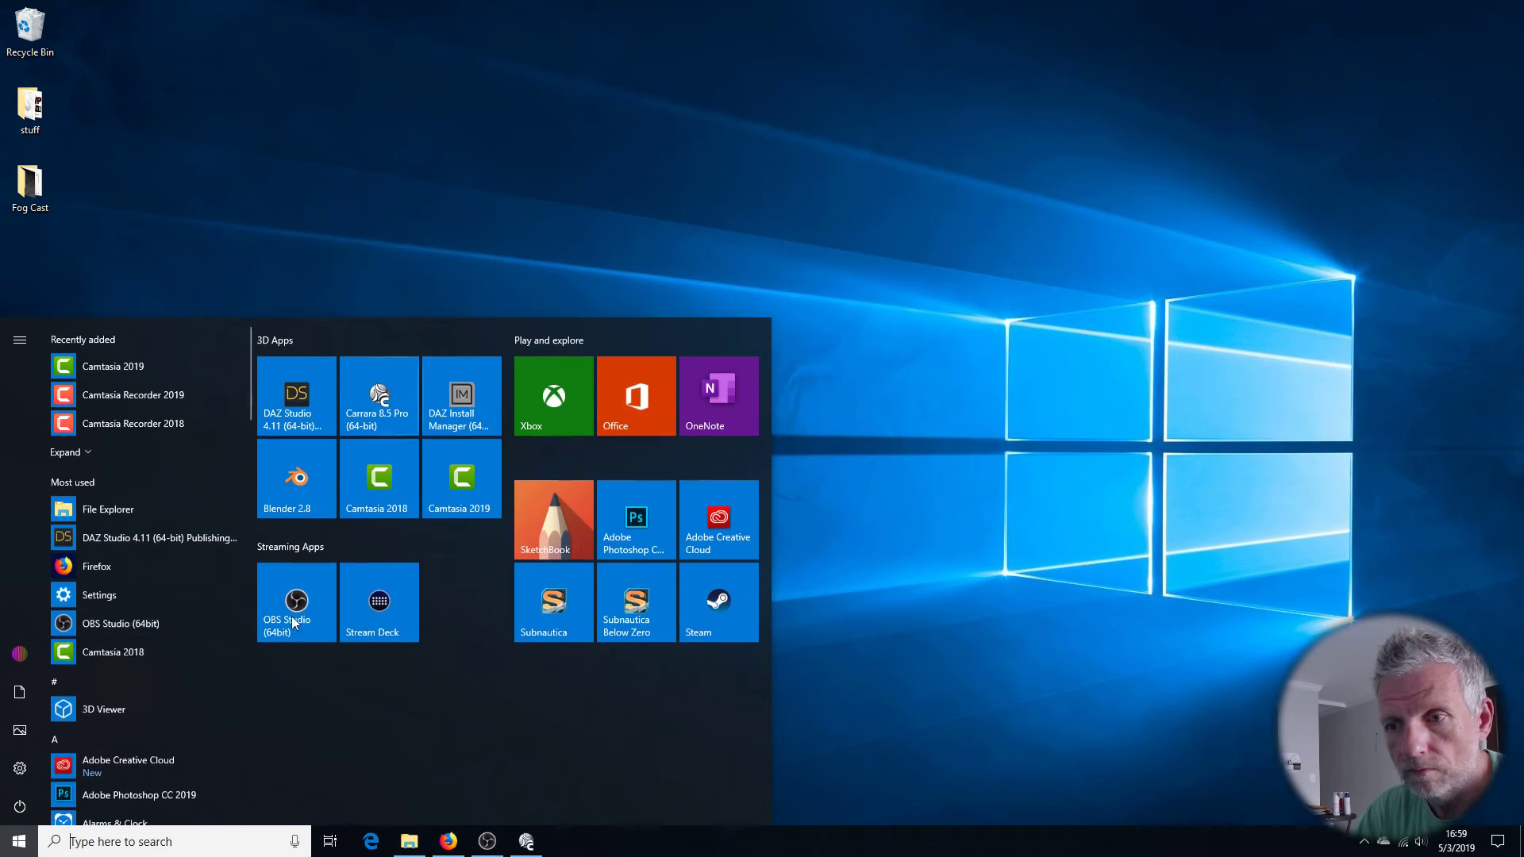
pyautogui.click(646, 522)
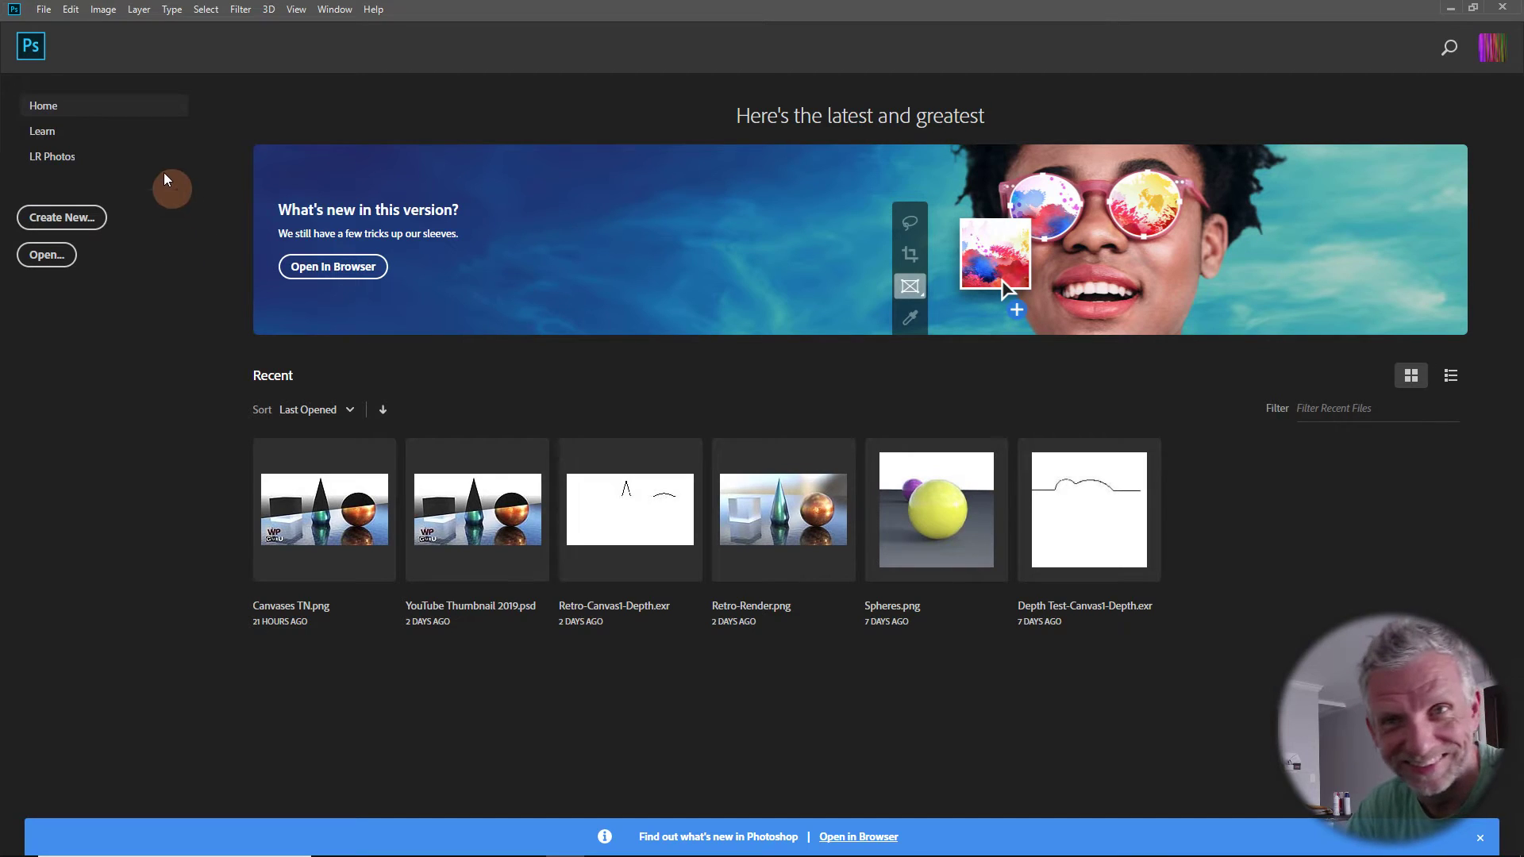
# - Open Fog000.png from the Fog Cast folder on the Desktop as an image sequence
pyautogui.click(44, 11)
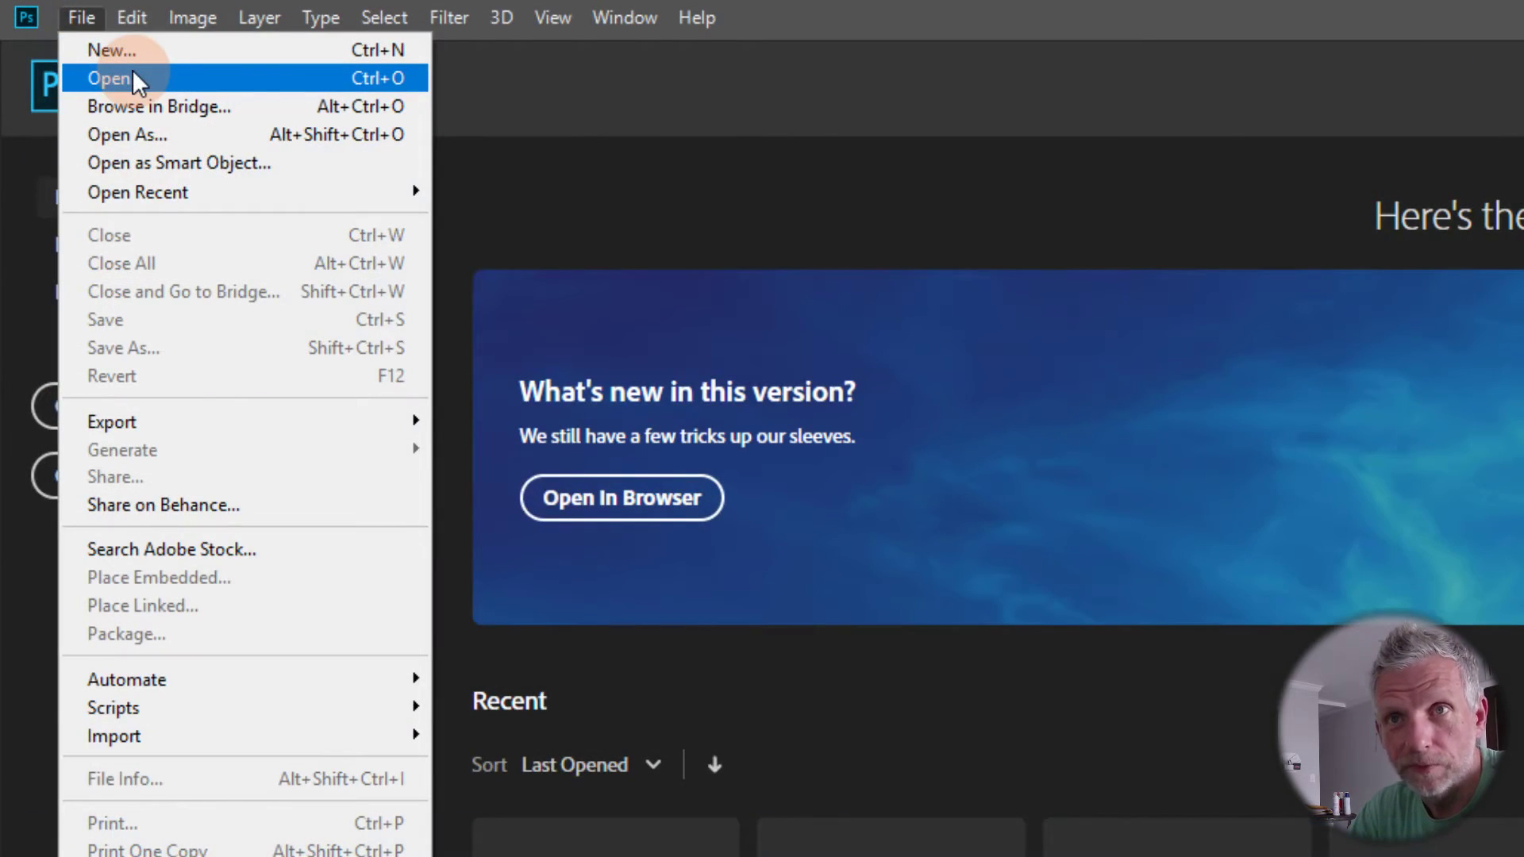
pyautogui.click(157, 81)
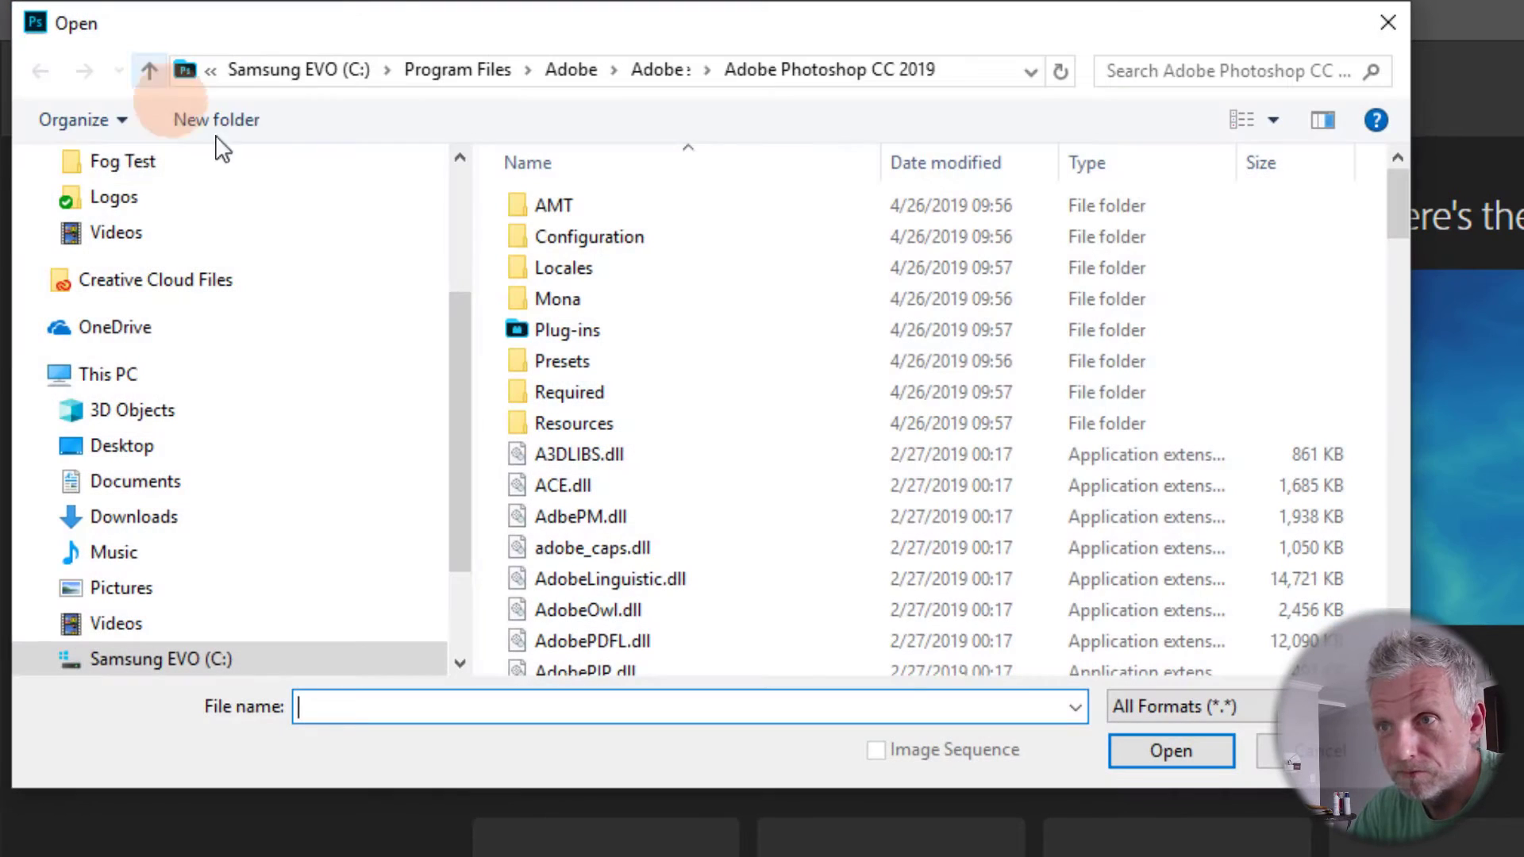
pyautogui.moveTo(461, 435); pyautogui.dragTo(459, 313)
pyautogui.click(119, 221)
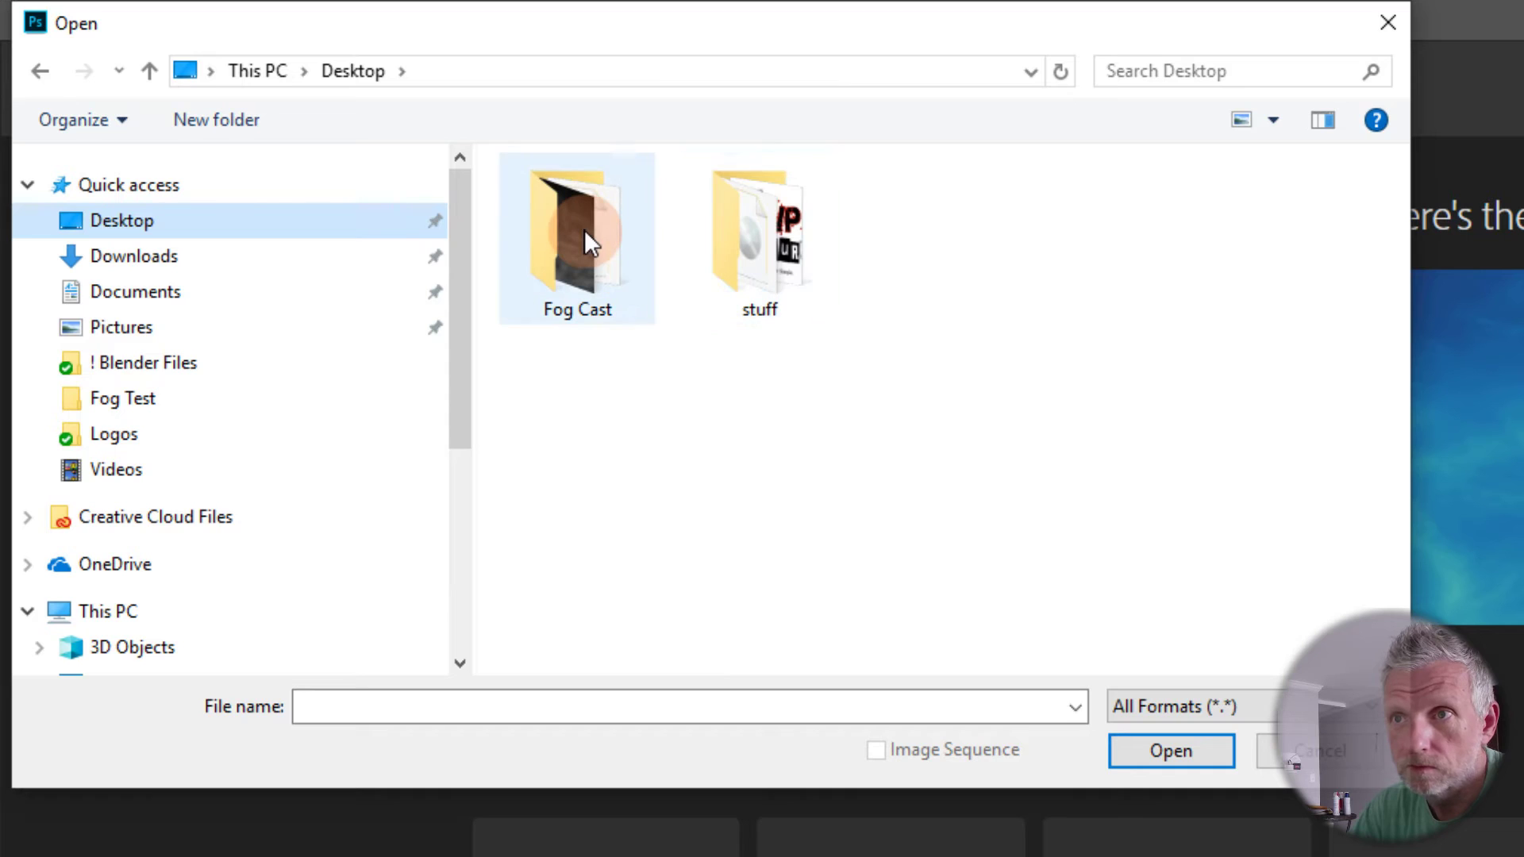
pyautogui.doubleClick(587, 238)
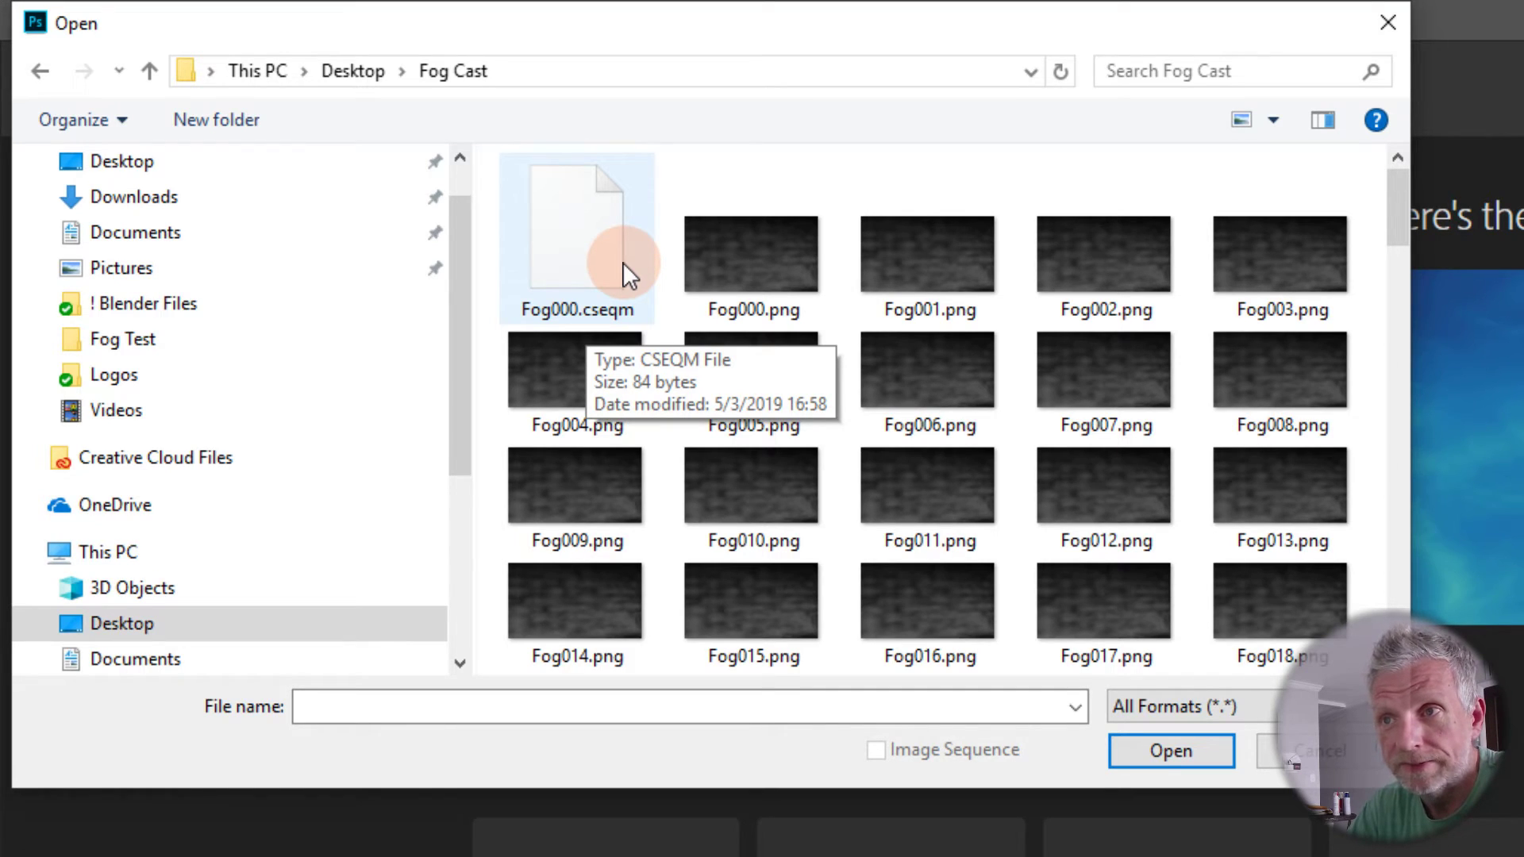
pyautogui.click(769, 273)
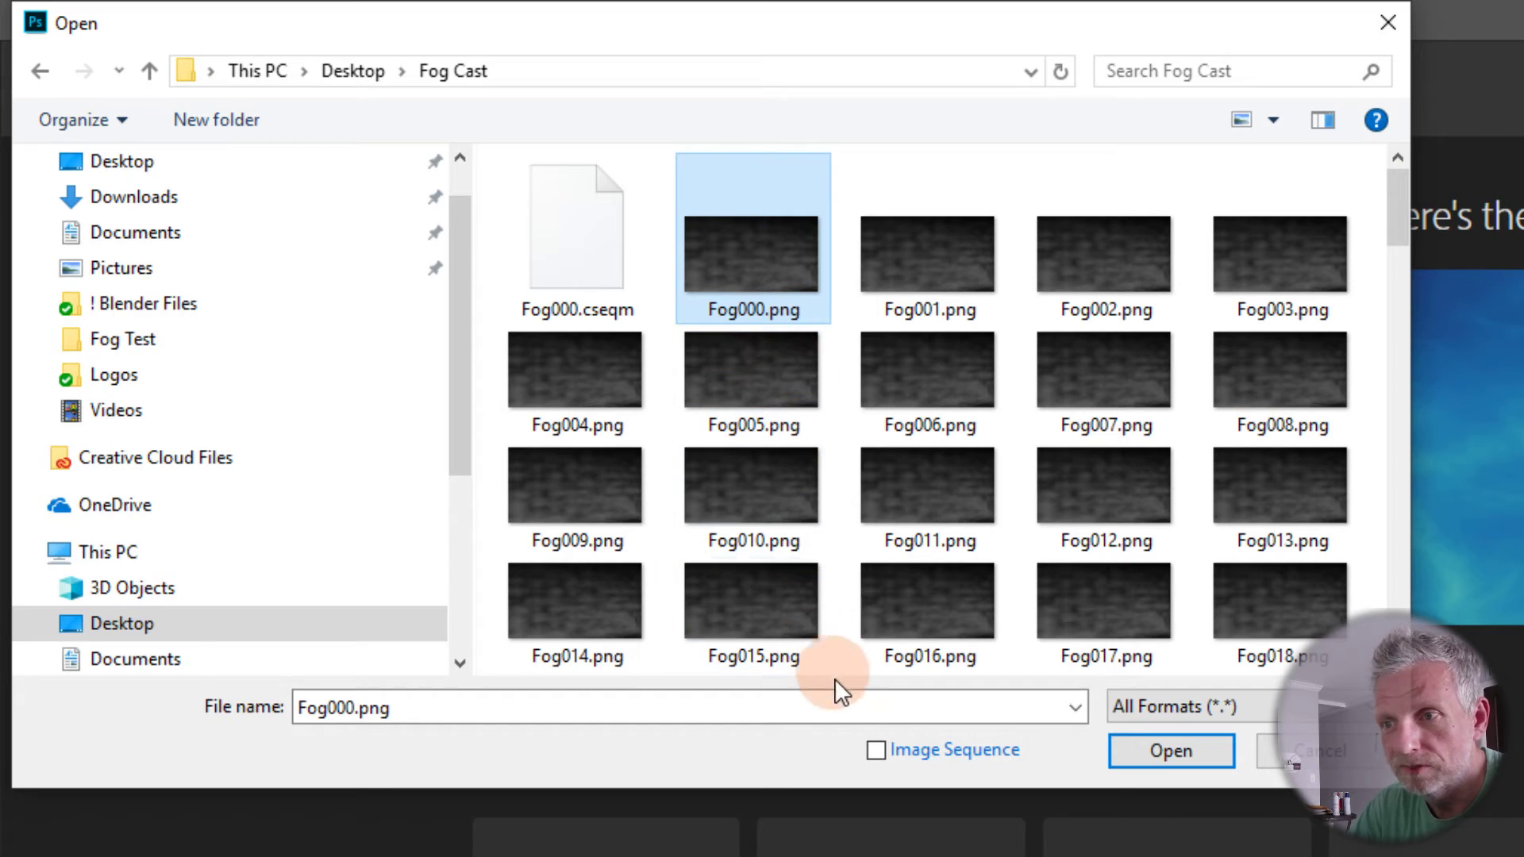
pyautogui.click(874, 748)
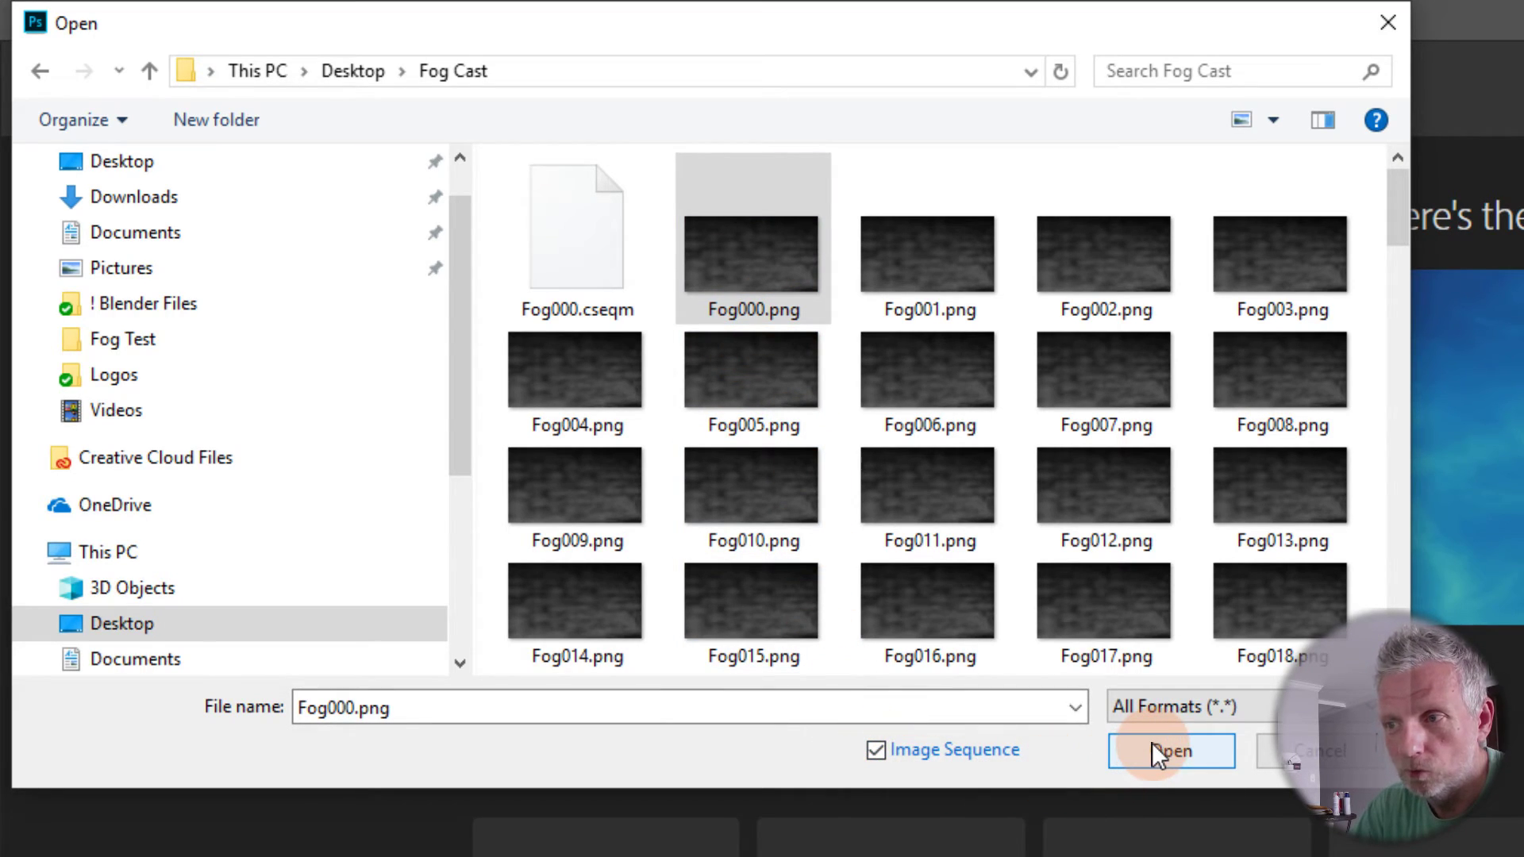
pyautogui.click(1155, 750)
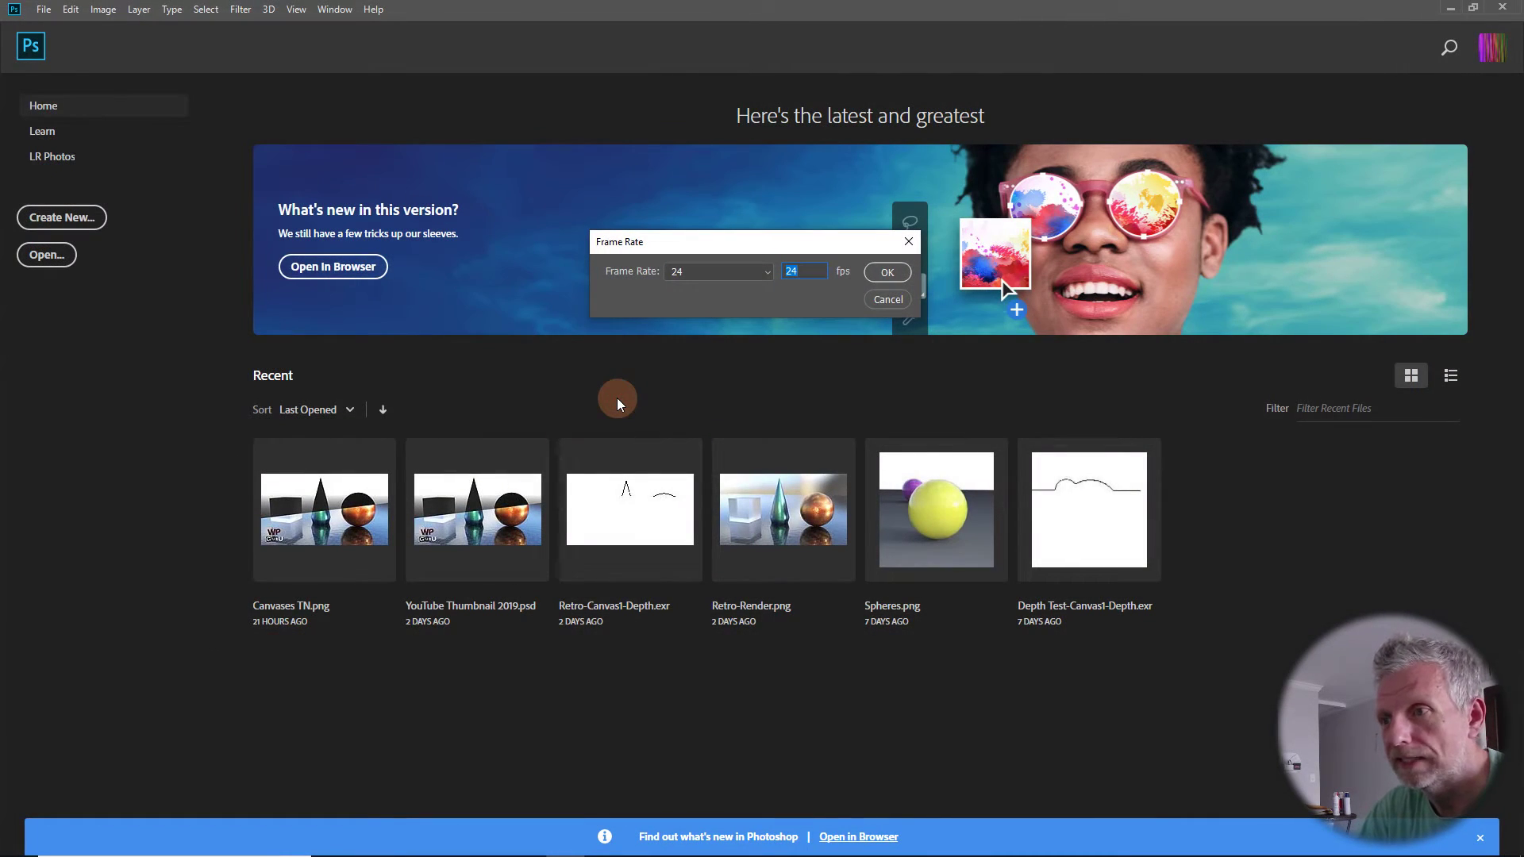
# - Set the imported image sequence's frame rate to 30 fps and confirm
pyautogui.click(766, 273)
pyautogui.click(744, 387)
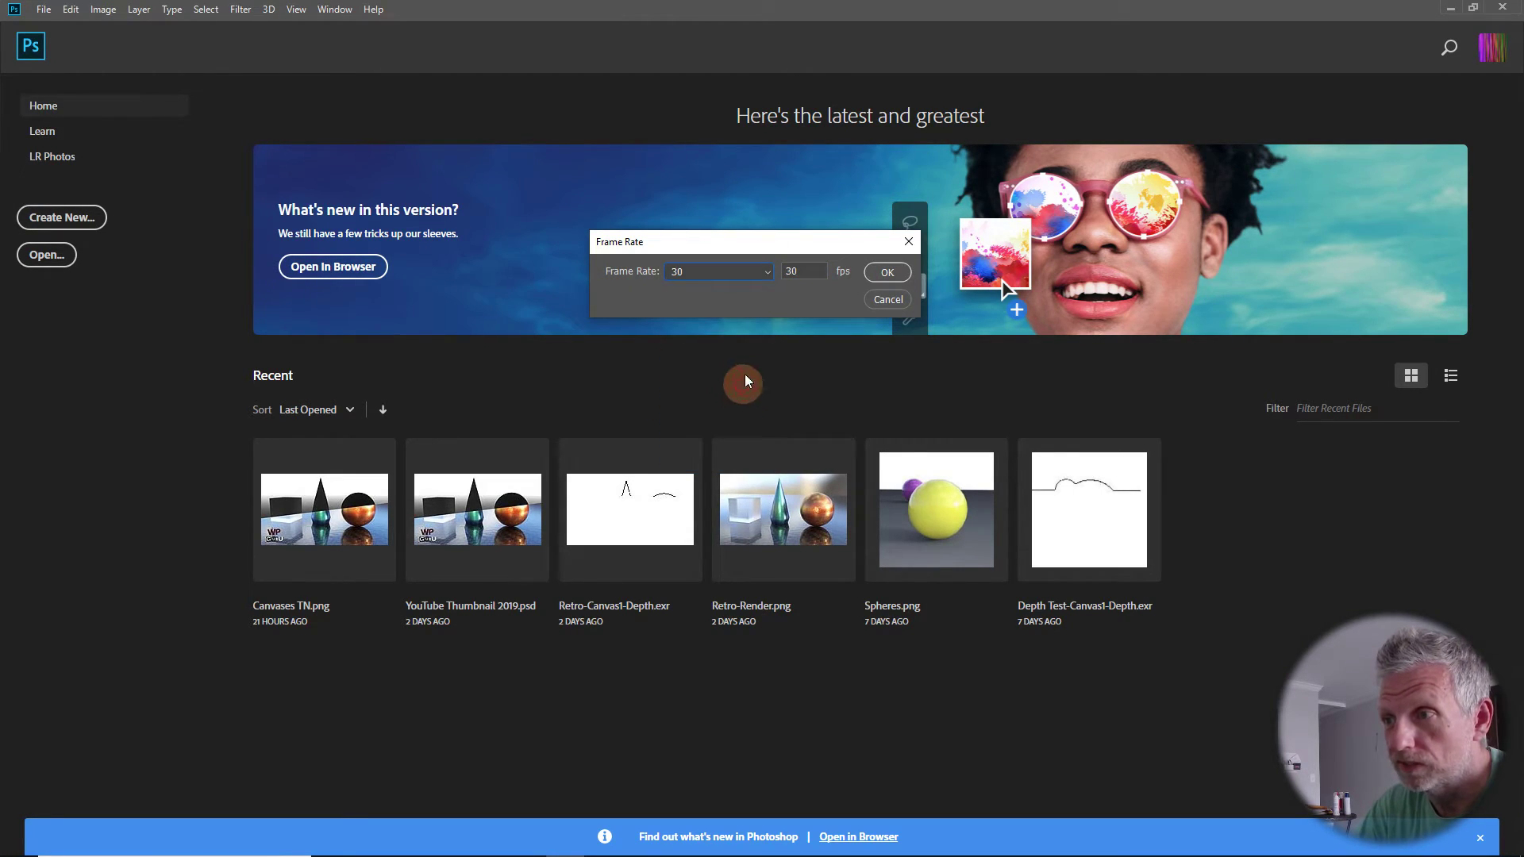
pyautogui.click(887, 274)
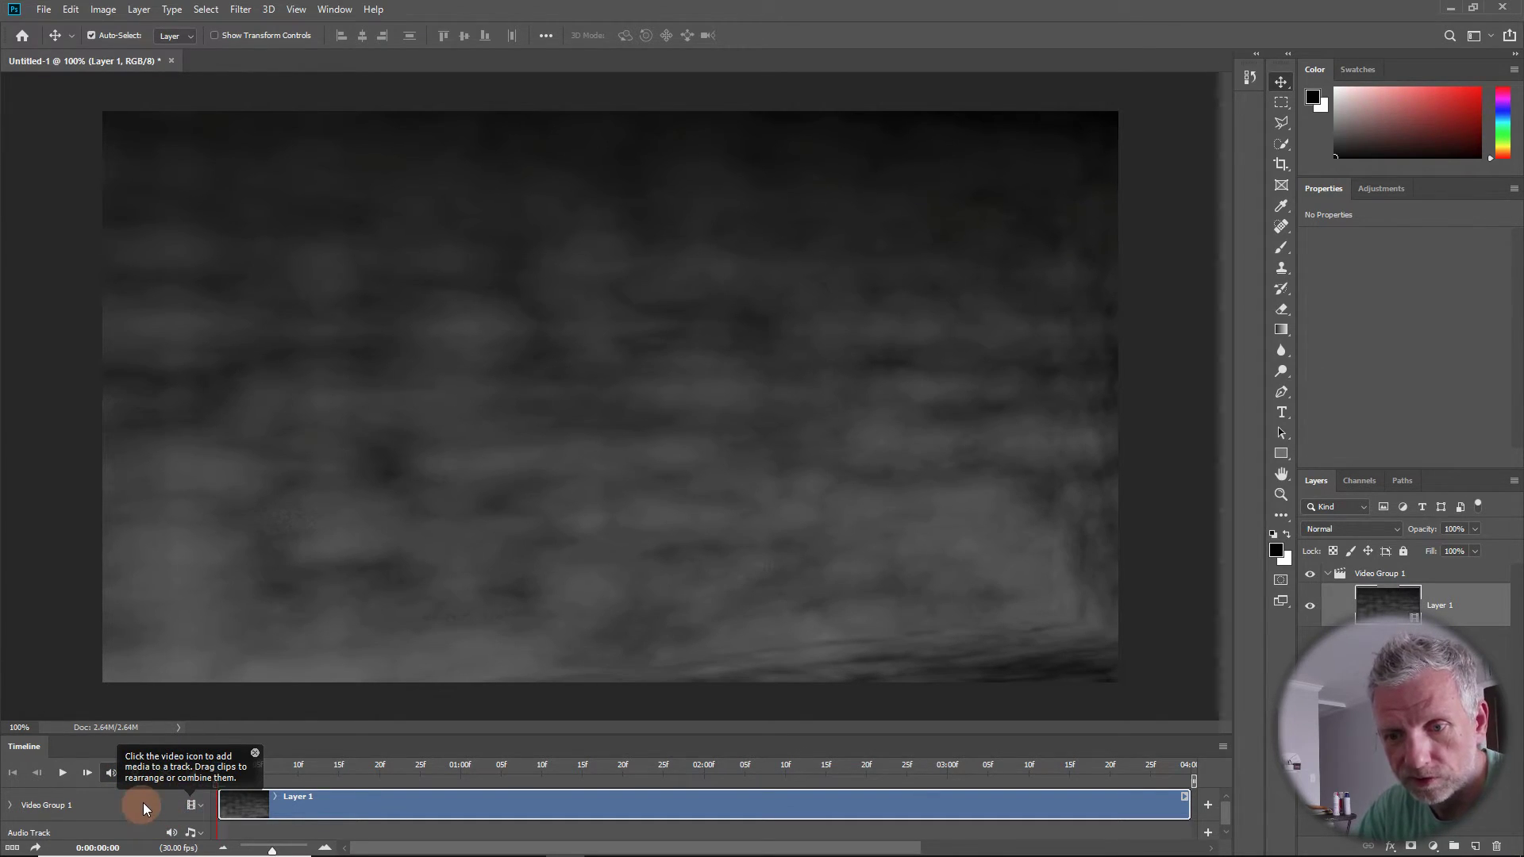
# - Dismiss the timeline tip and play the fog sequence to examine its motion
pyautogui.click(255, 753)
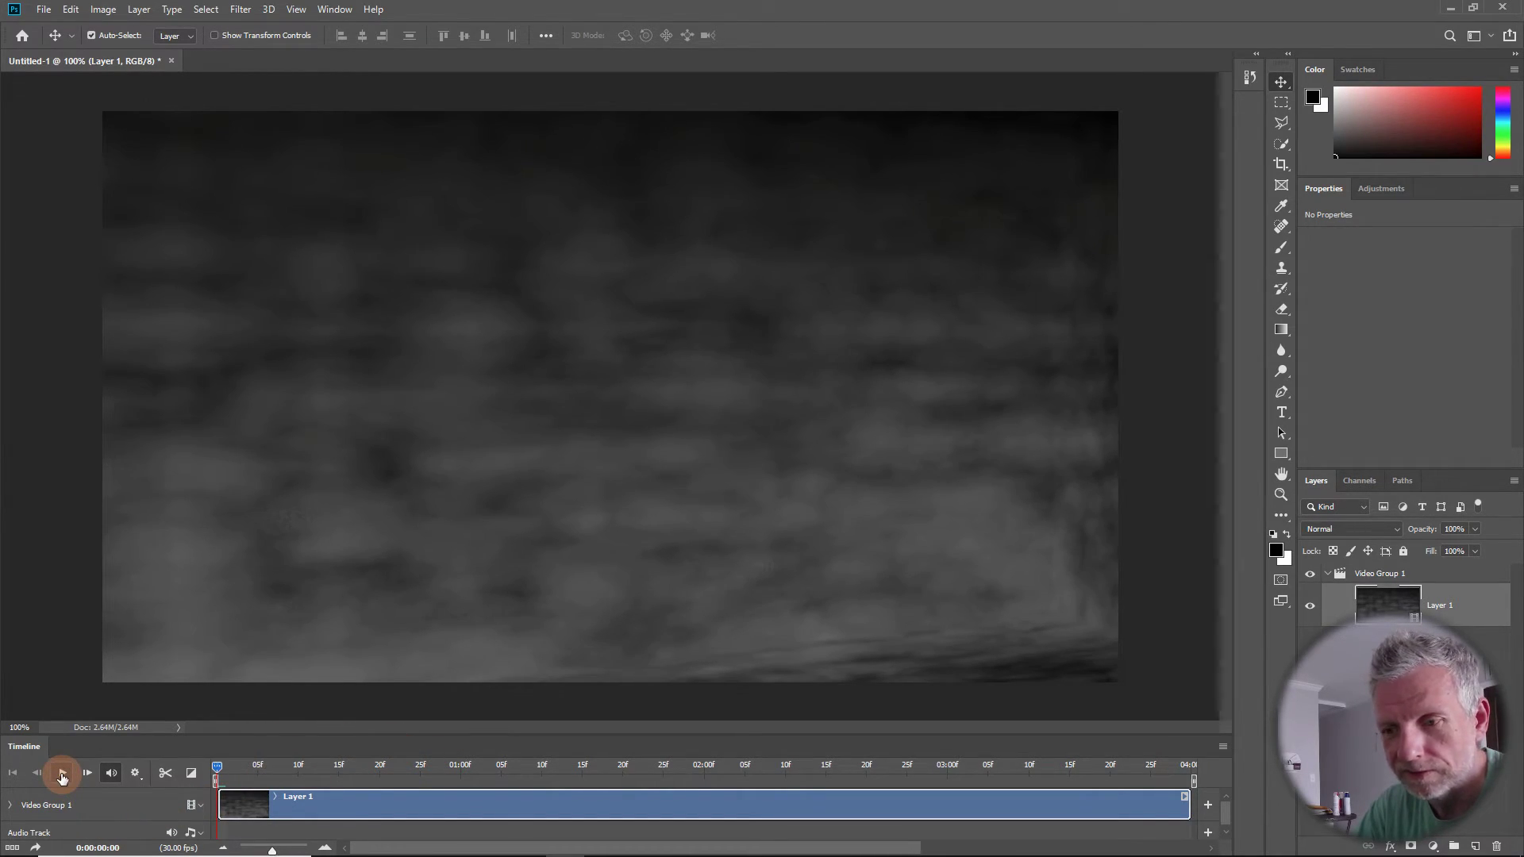
pyautogui.click(63, 774)
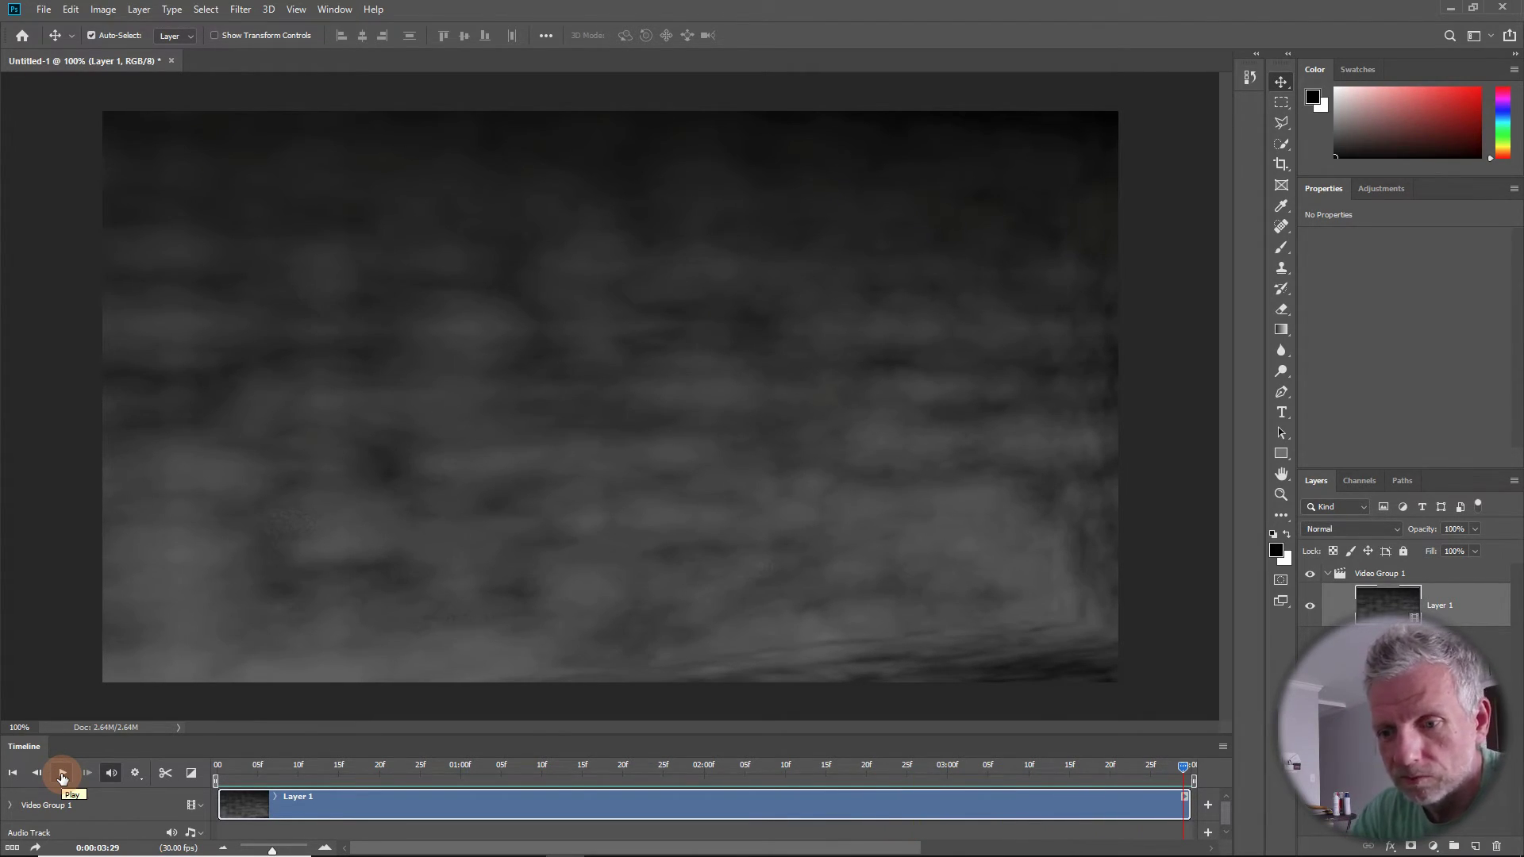
pyautogui.click(62, 775)
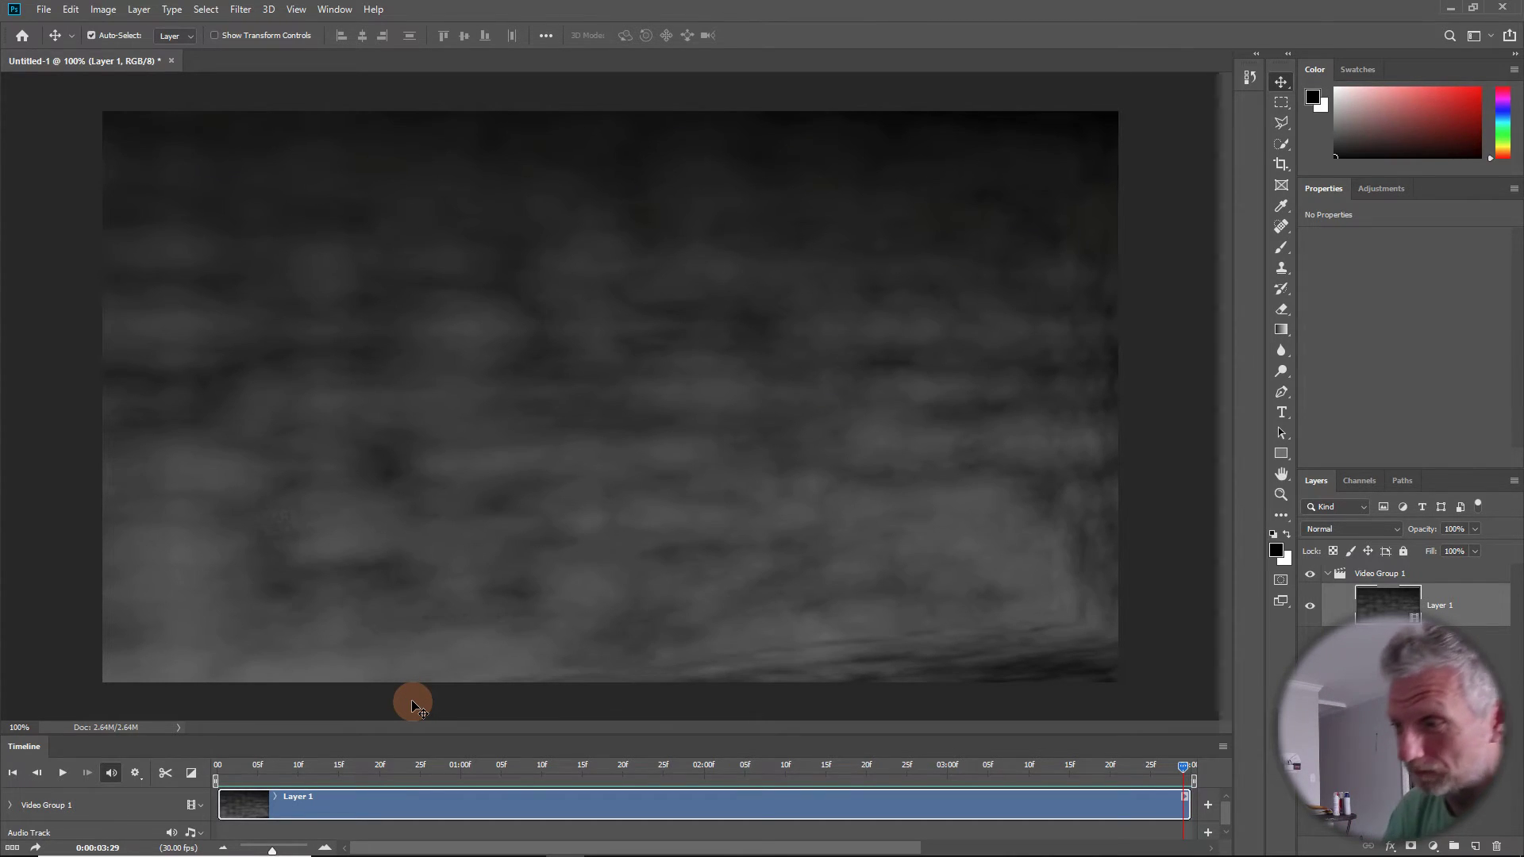
# - Close the Untitled-1 document without saving, minimize Photoshop, and switch back to Carrara
pyautogui.click(171, 60)
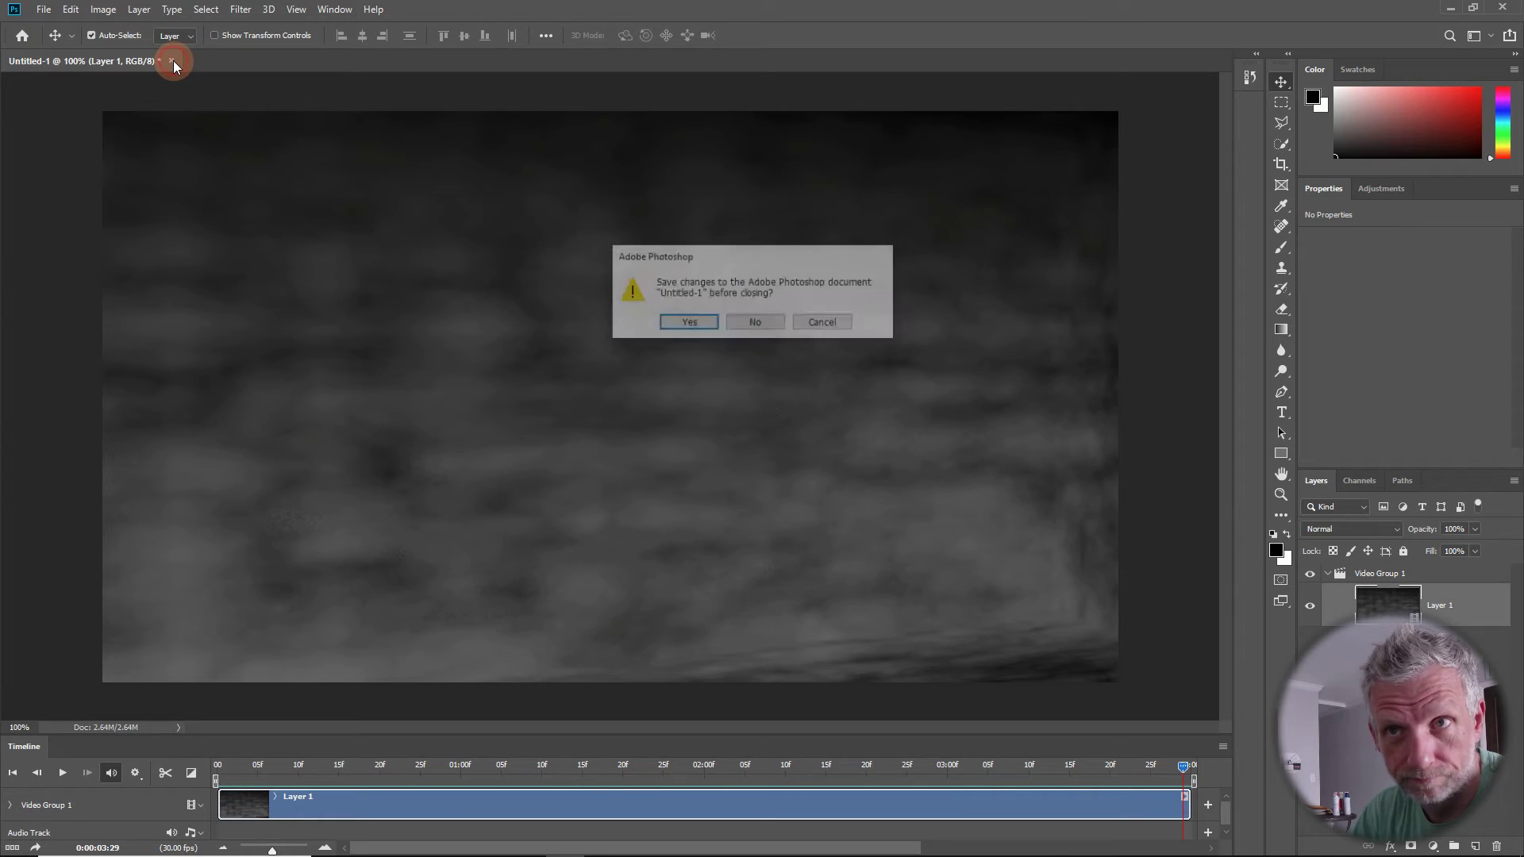
pyautogui.click(771, 323)
pyautogui.click(1448, 9)
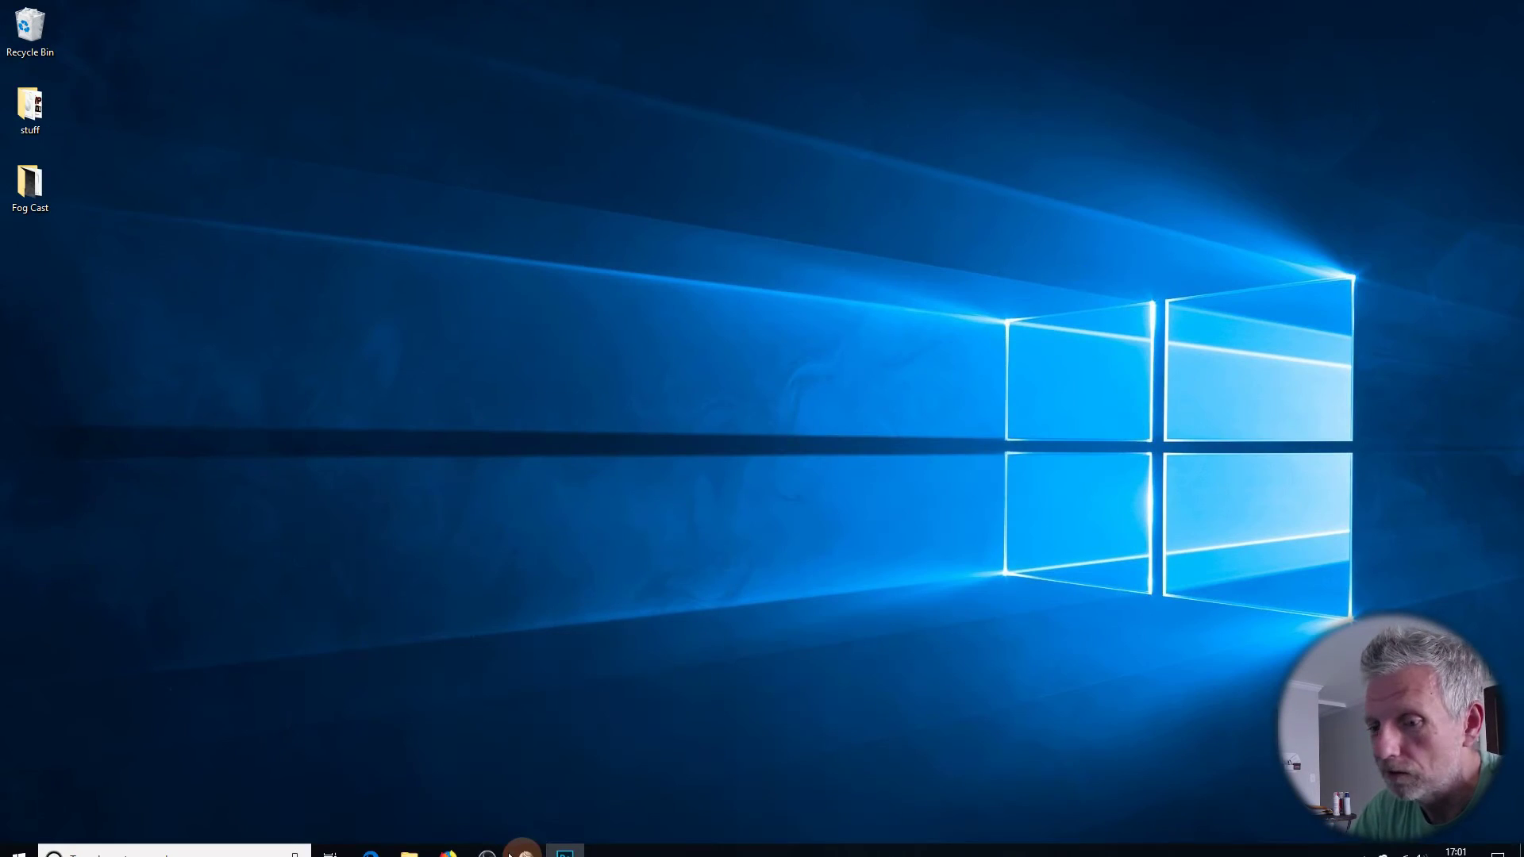
pyautogui.click(526, 842)
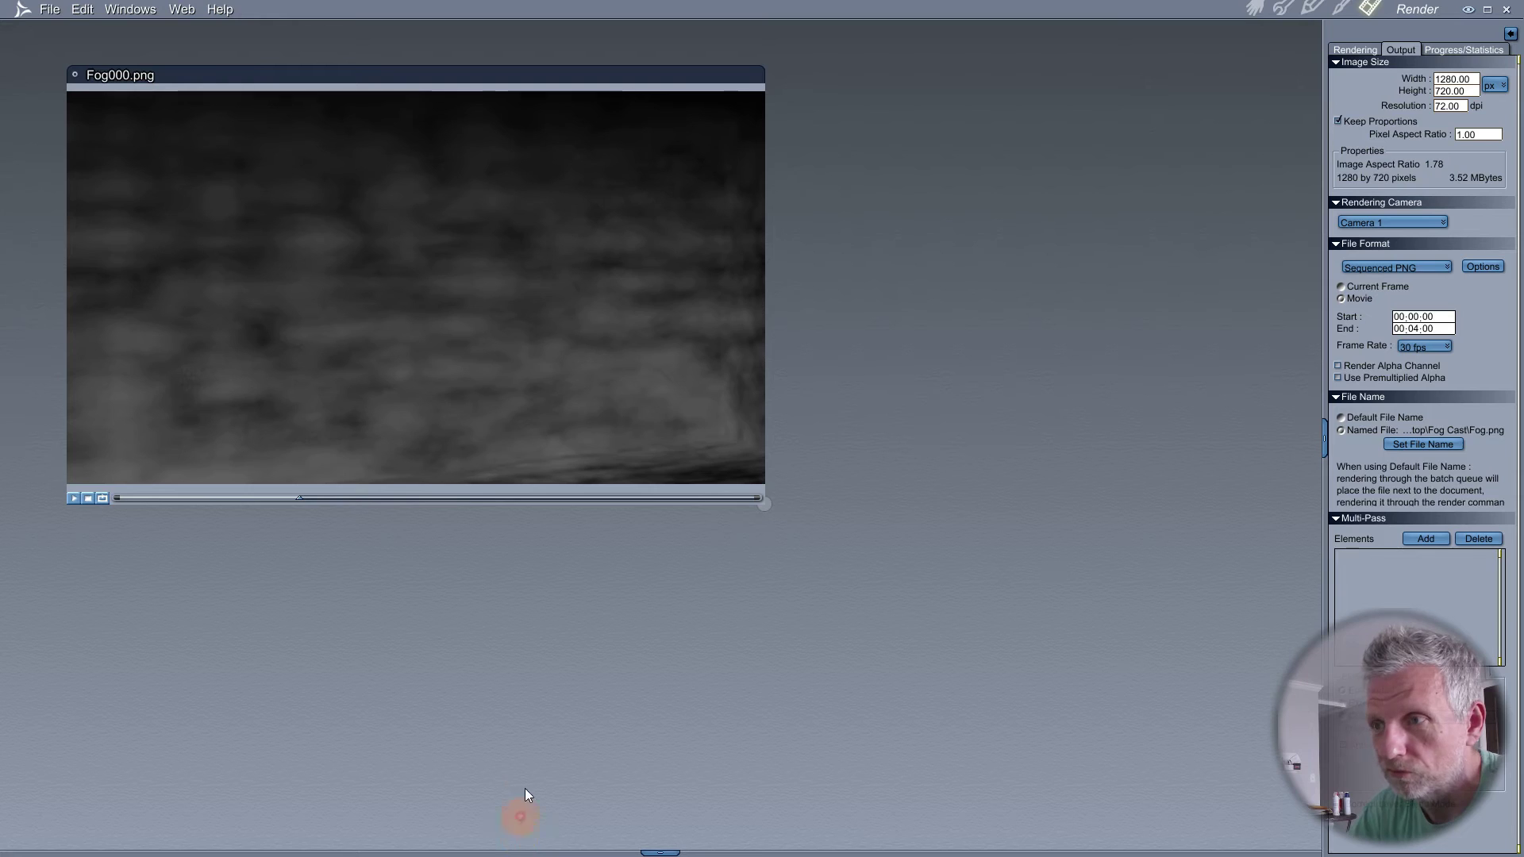
# - Close the rendered Fog000.png preview and return to the Assemble room
pyautogui.click(75, 74)
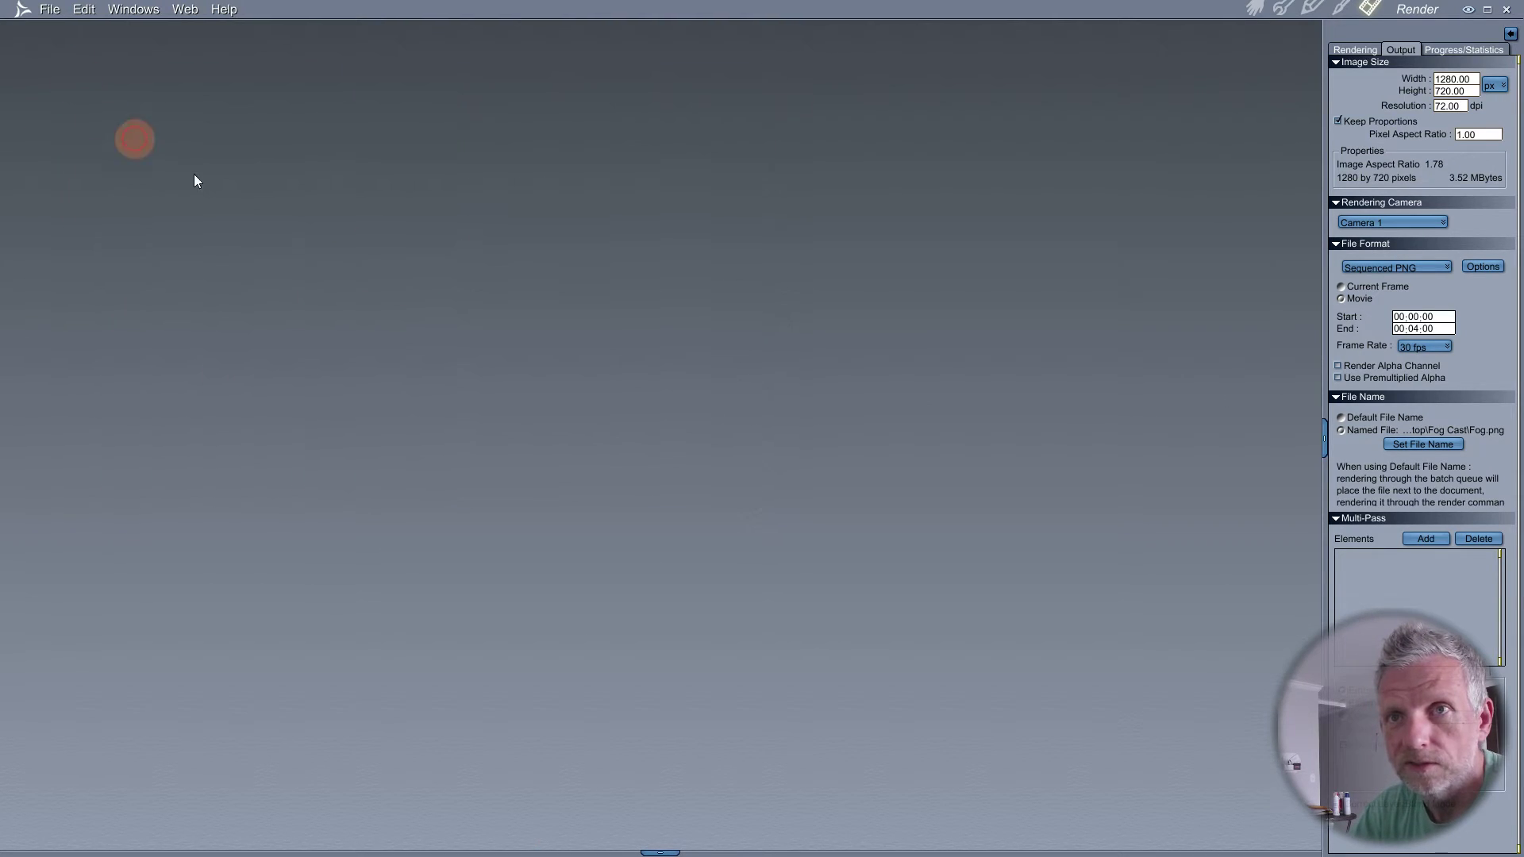
pyautogui.click(1254, 12)
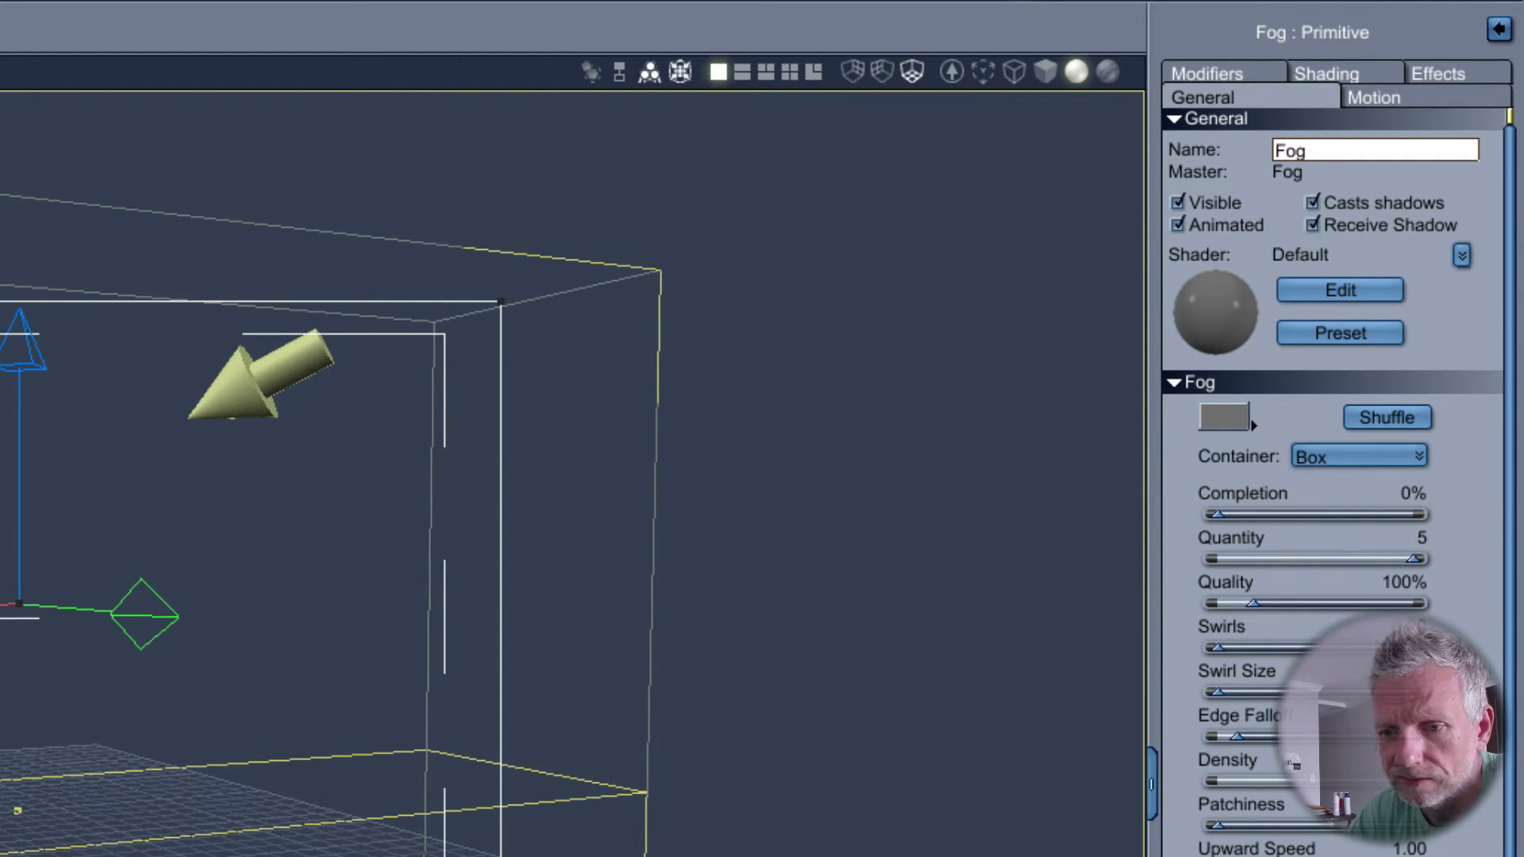
# - At the 4-second mark, set the Fog's Completion to 100% and create key frames for it
pyautogui.moveTo(442, 708); pyautogui.dragTo(577, 719)
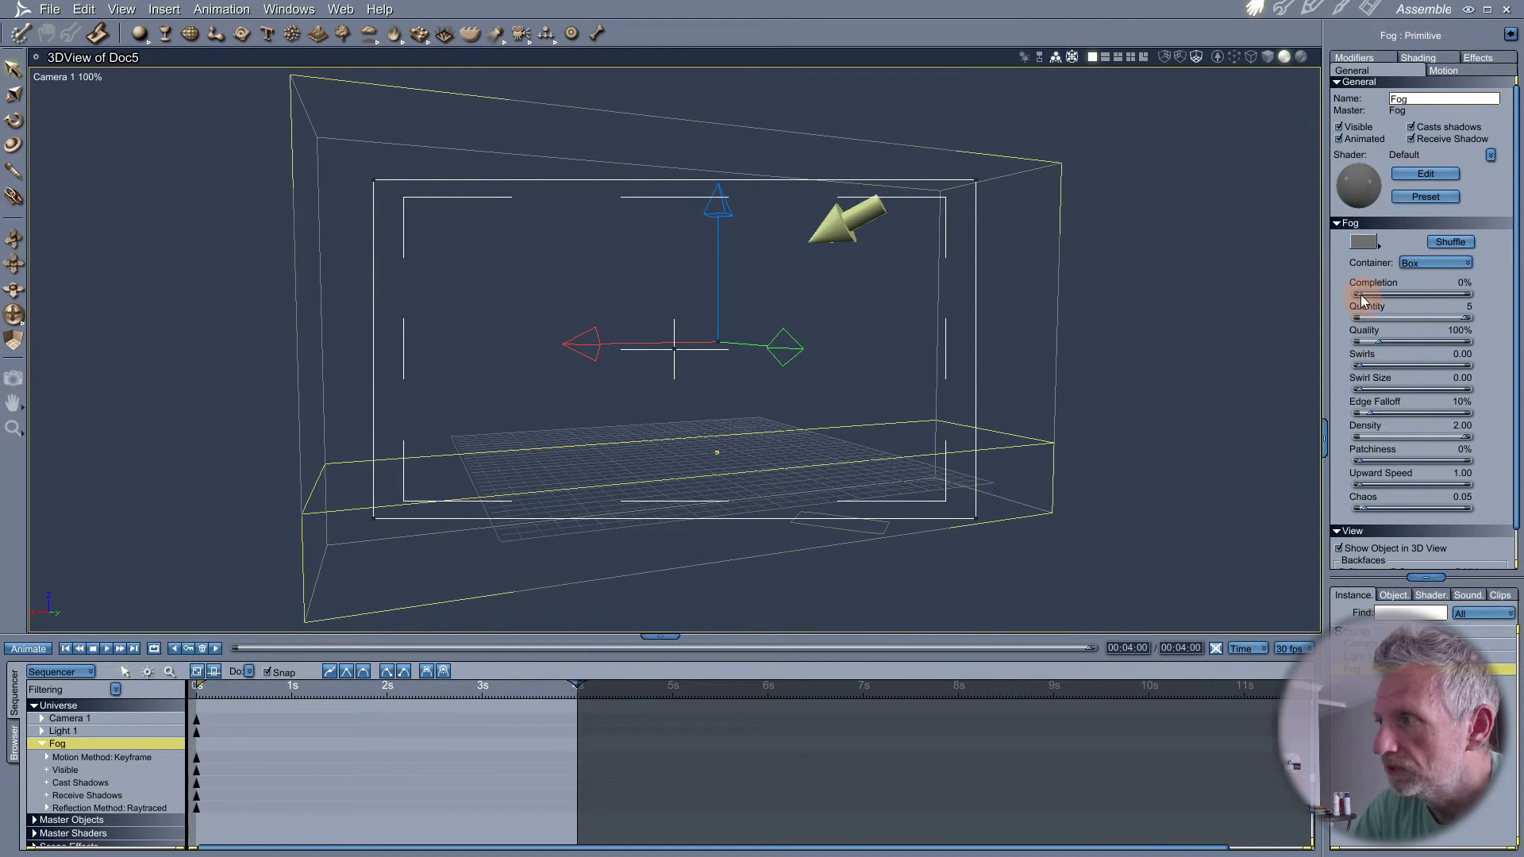
pyautogui.moveTo(1362, 300); pyautogui.dragTo(1490, 302)
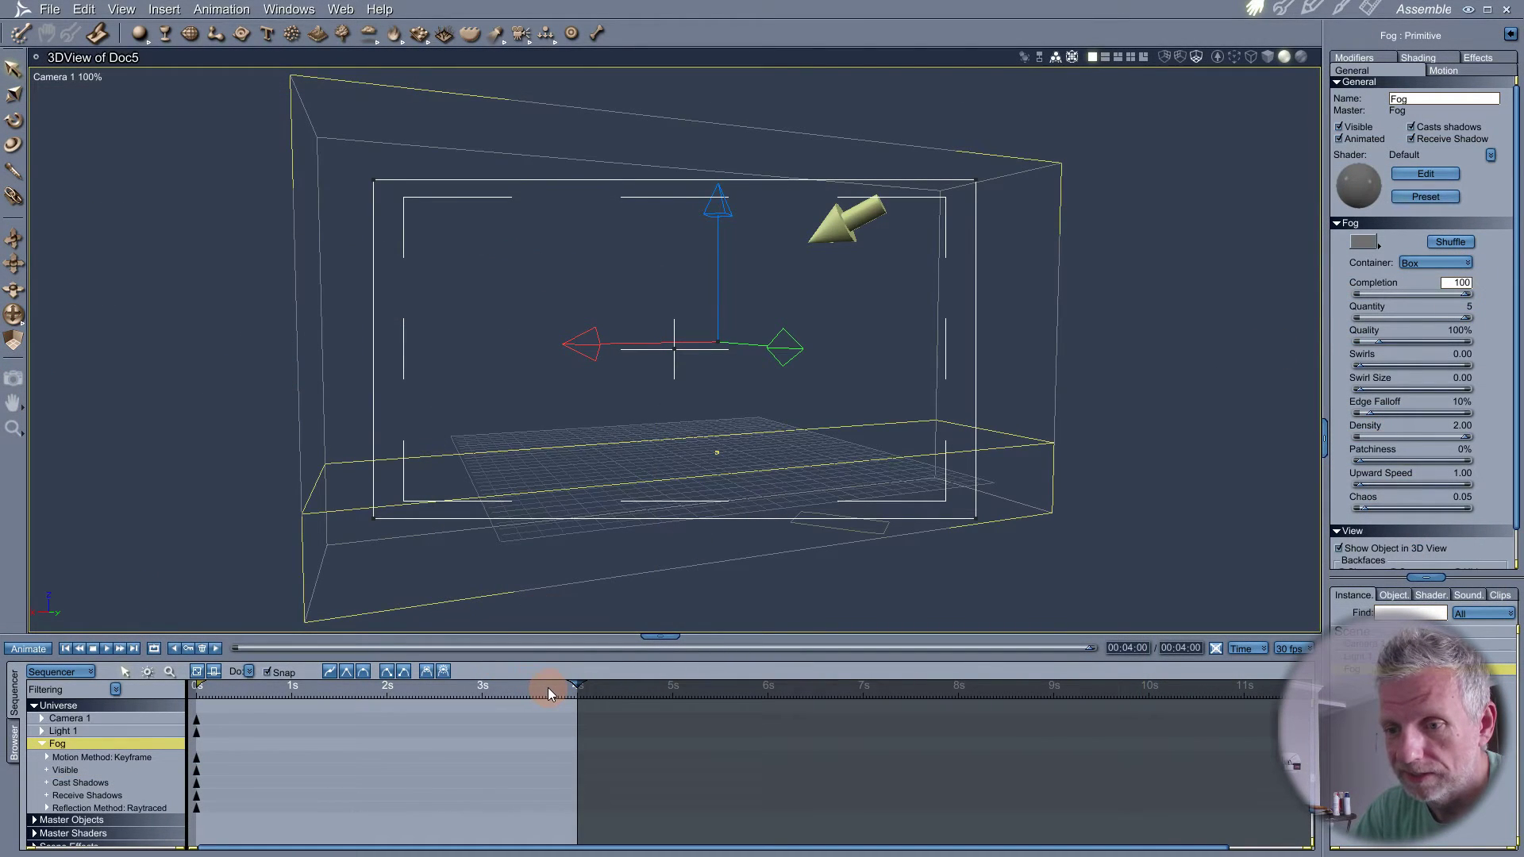
pyautogui.moveTo(547, 687)
pyautogui.mouseDown()
pyautogui.moveTo(167, 695)
pyautogui.moveTo(576, 693)
pyautogui.mouseUp()
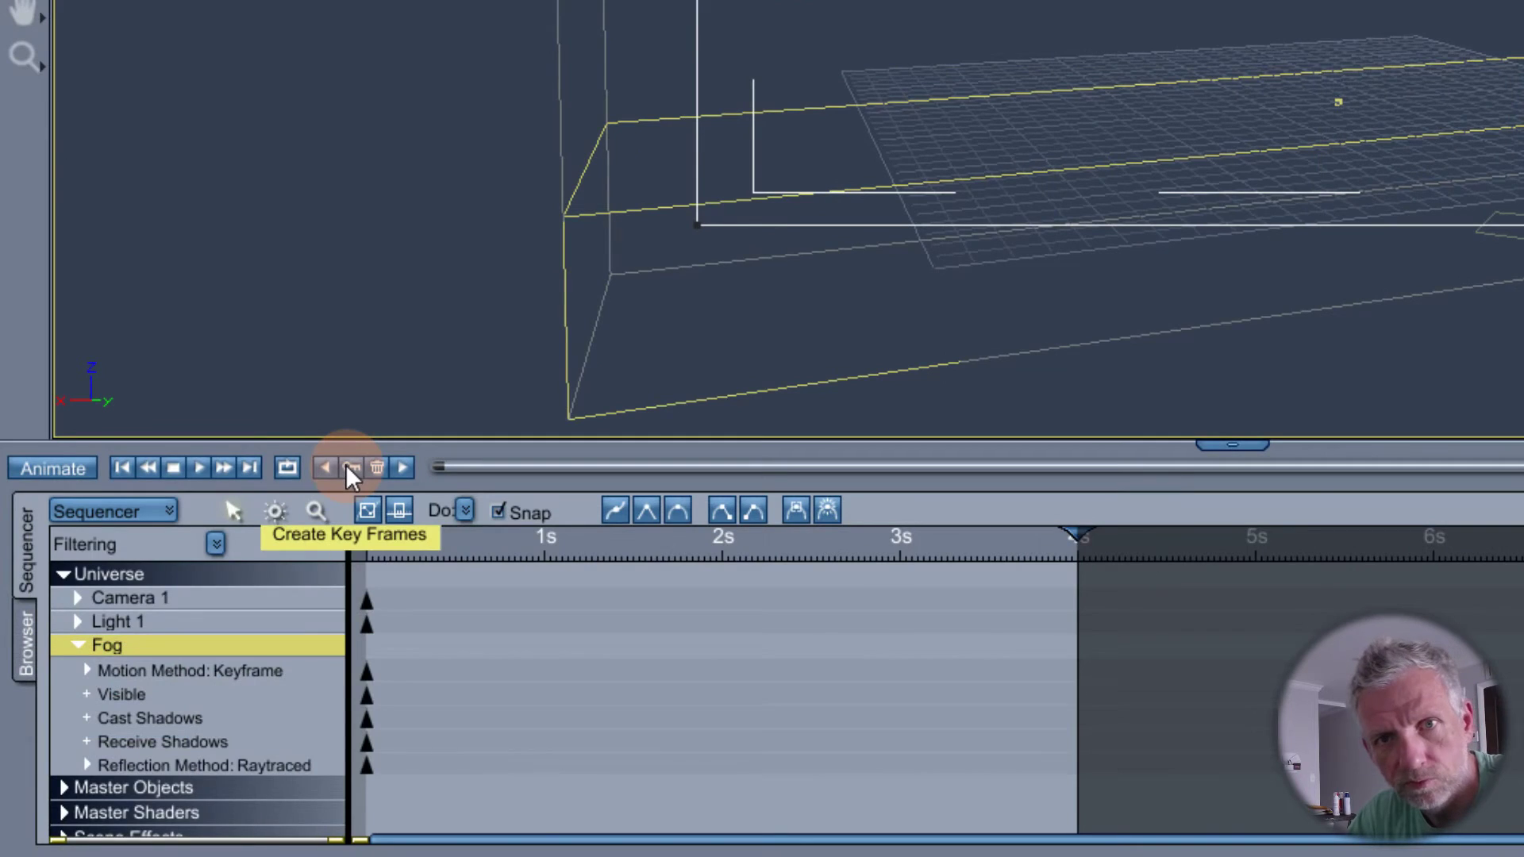
pyautogui.click(187, 649)
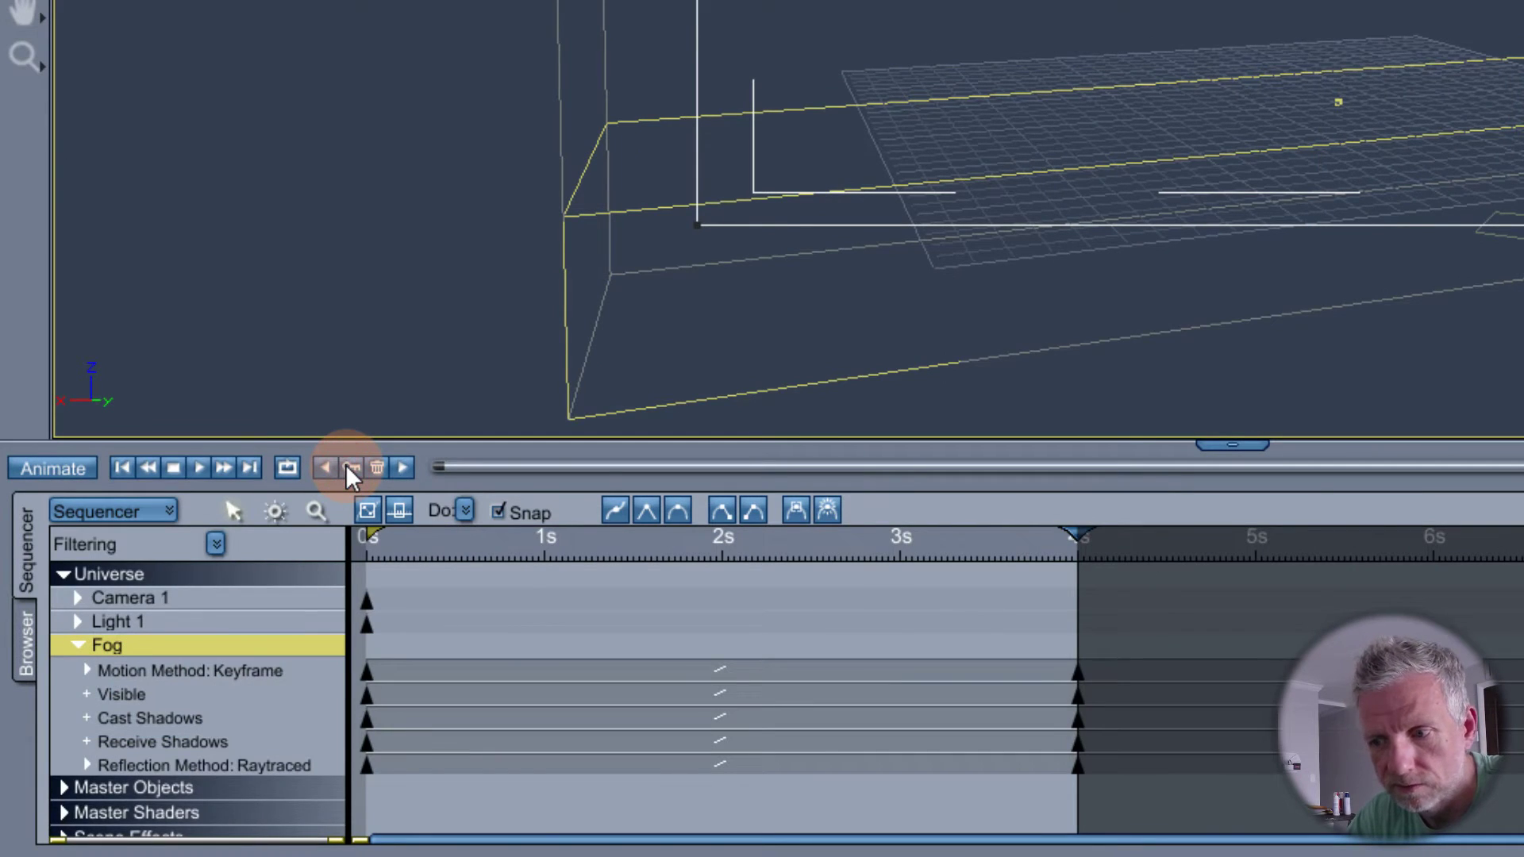
pyautogui.click(707, 644)
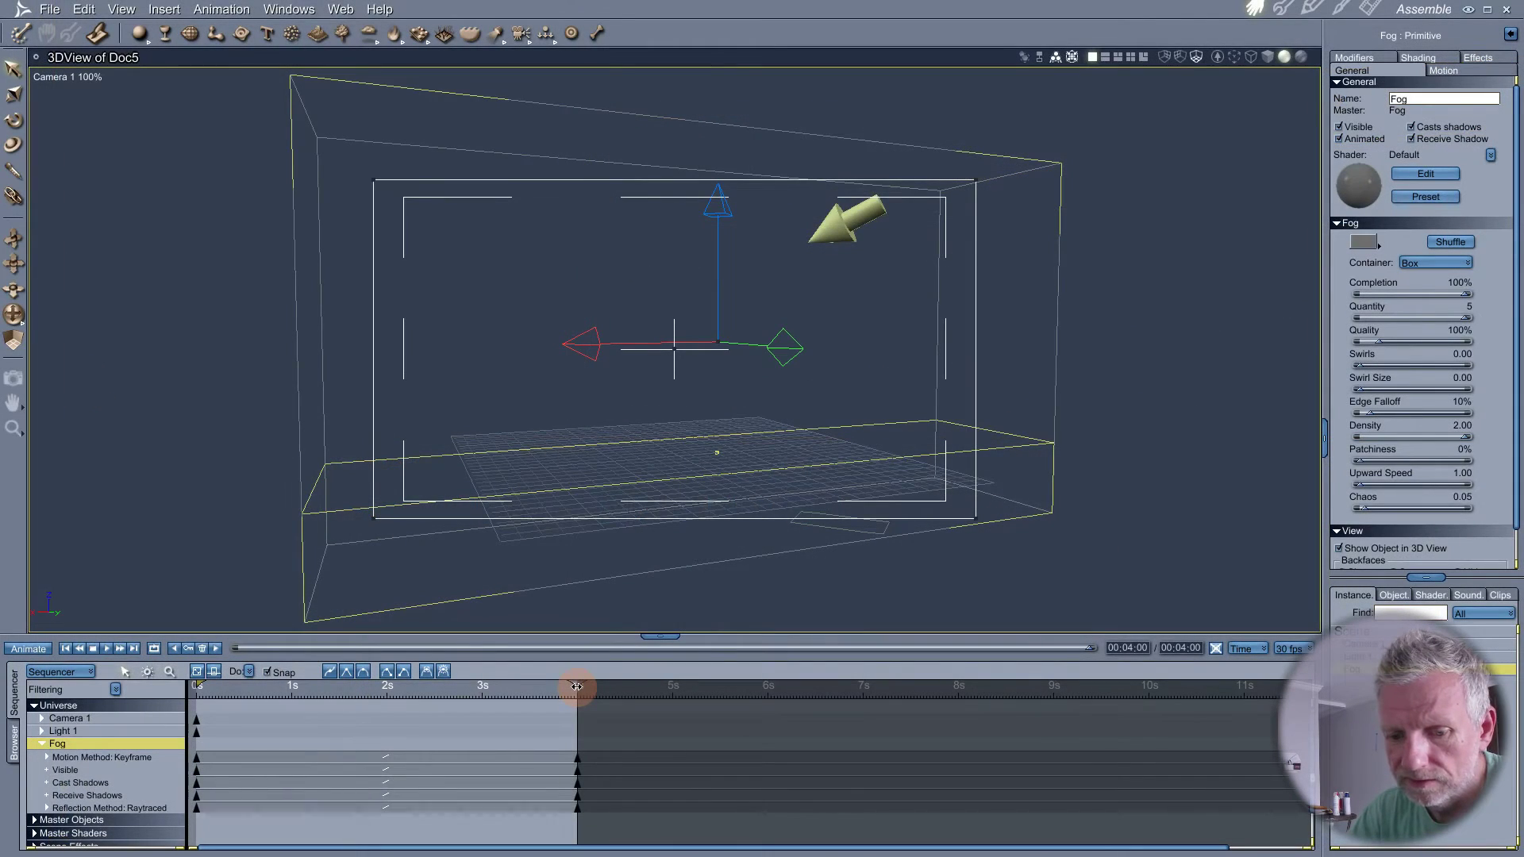
# - Try to set the Fog's Completion to 0 at the start of the timeline, and scrub between 0 and 4 seconds to check it
pyautogui.moveTo(577, 687); pyautogui.dragTo(375, 679)
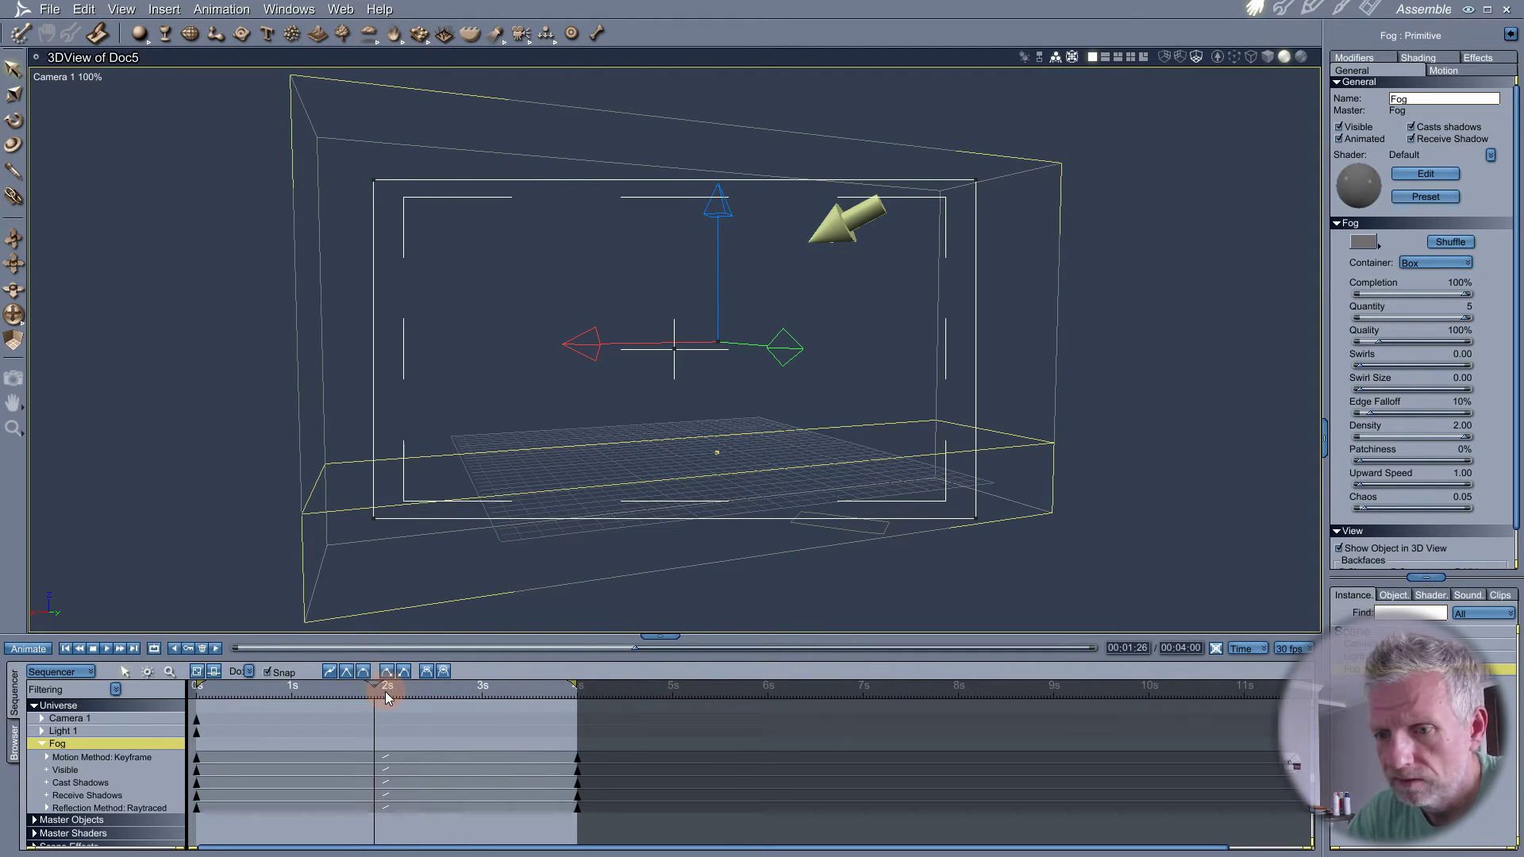
pyautogui.moveTo(379, 684); pyautogui.dragTo(181, 671)
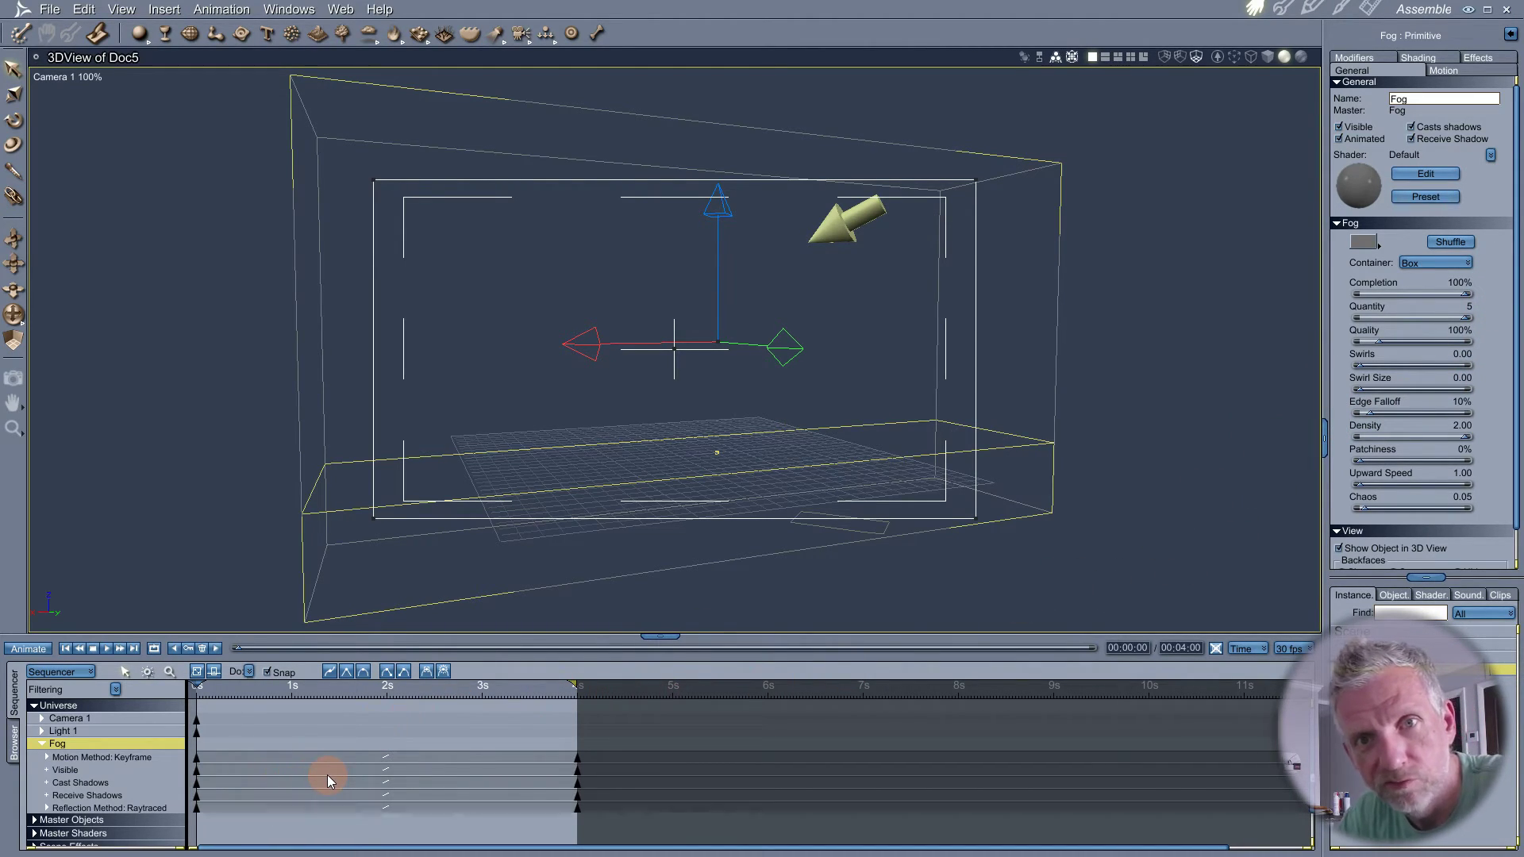
pyautogui.scroll(-1, 263, 745)
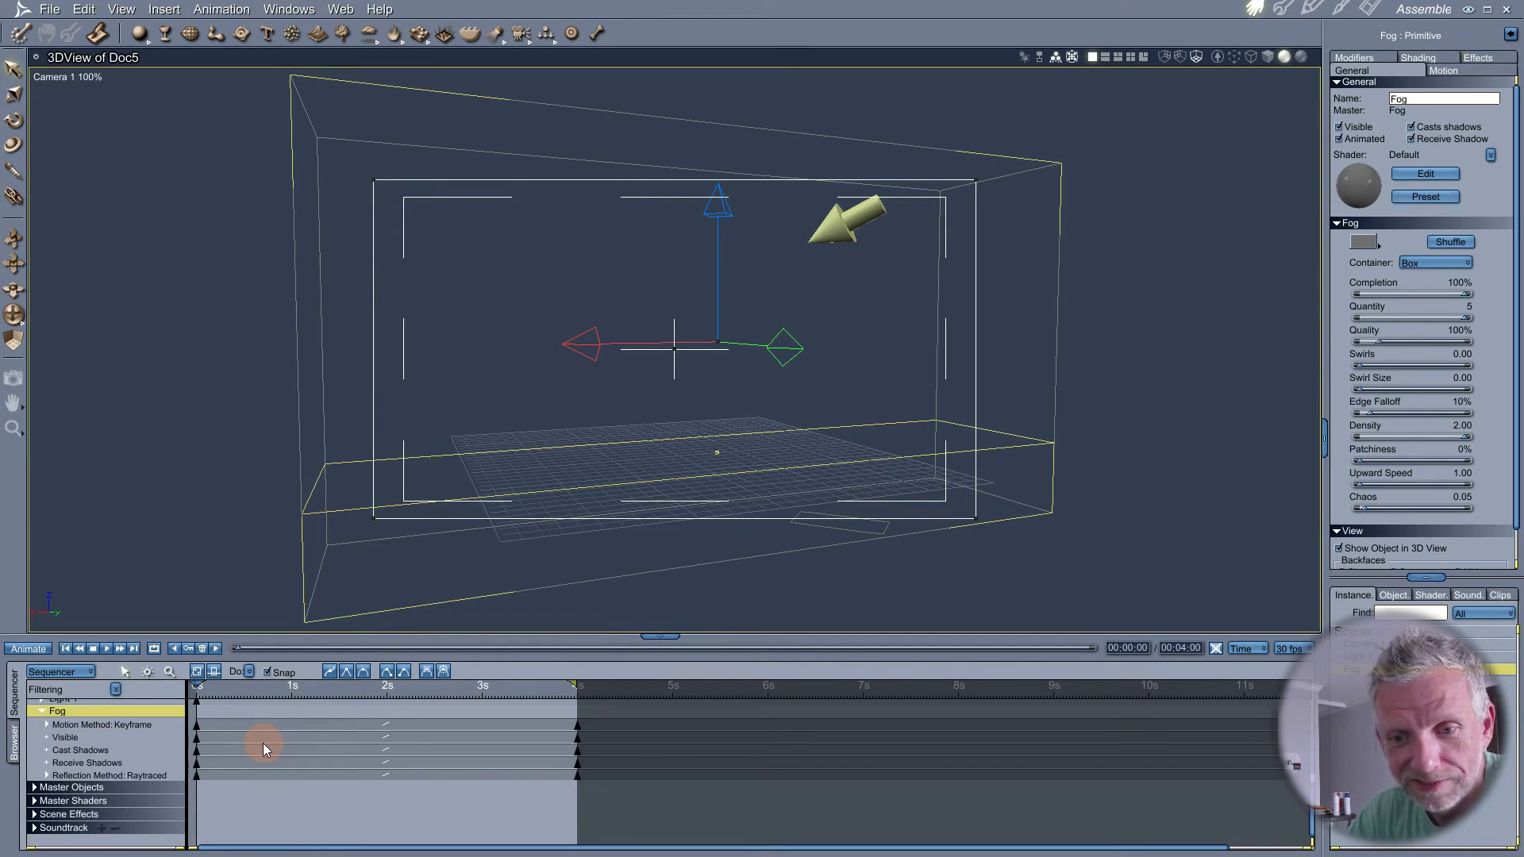
pyautogui.scroll(1, 263, 745)
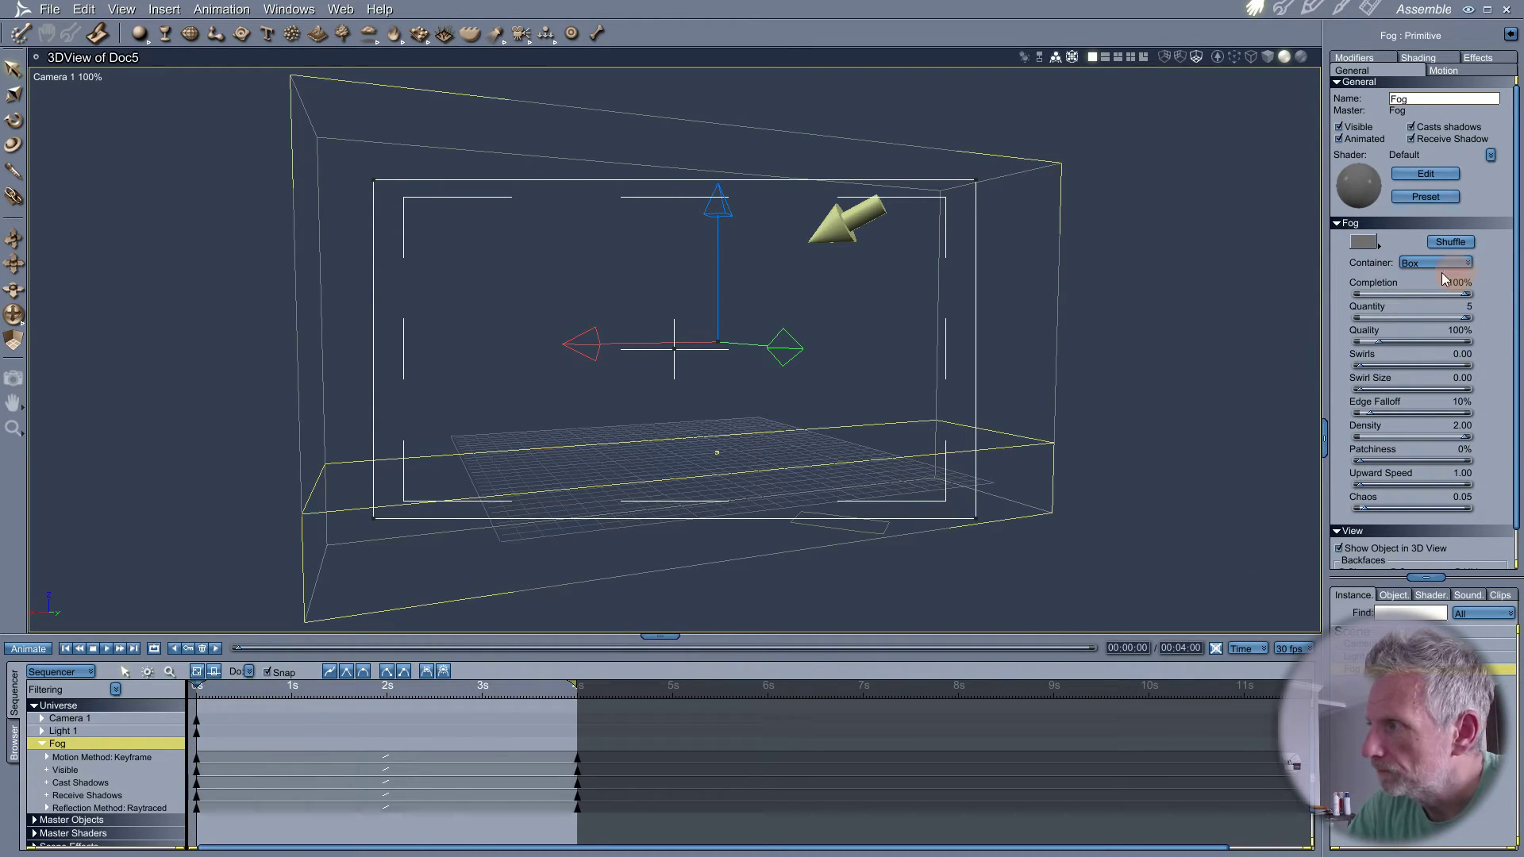
pyautogui.moveTo(1465, 293); pyautogui.dragTo(1336, 300)
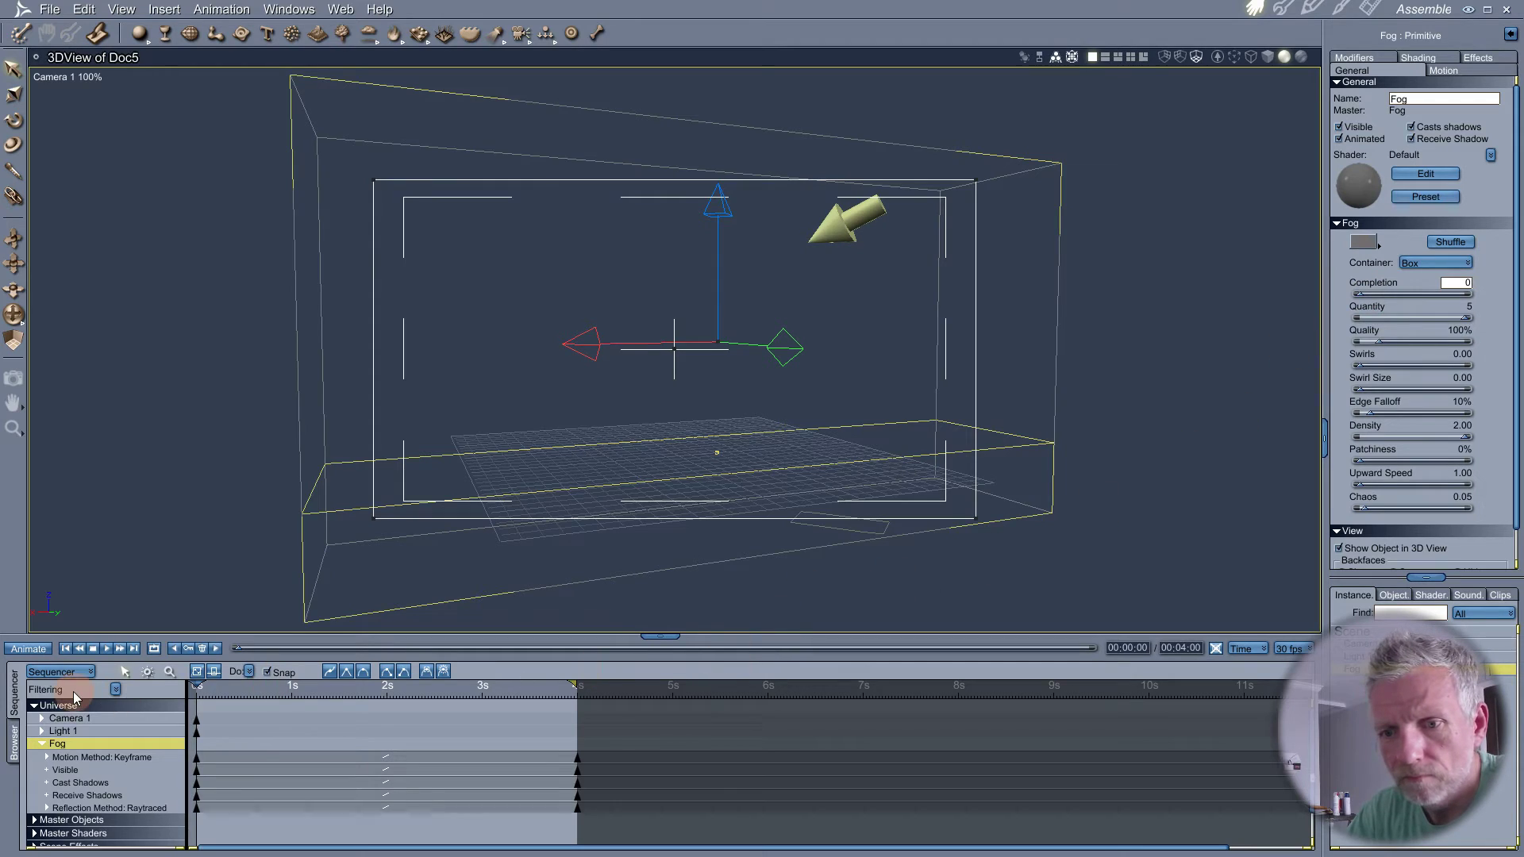
pyautogui.moveTo(258, 678); pyautogui.dragTo(522, 682)
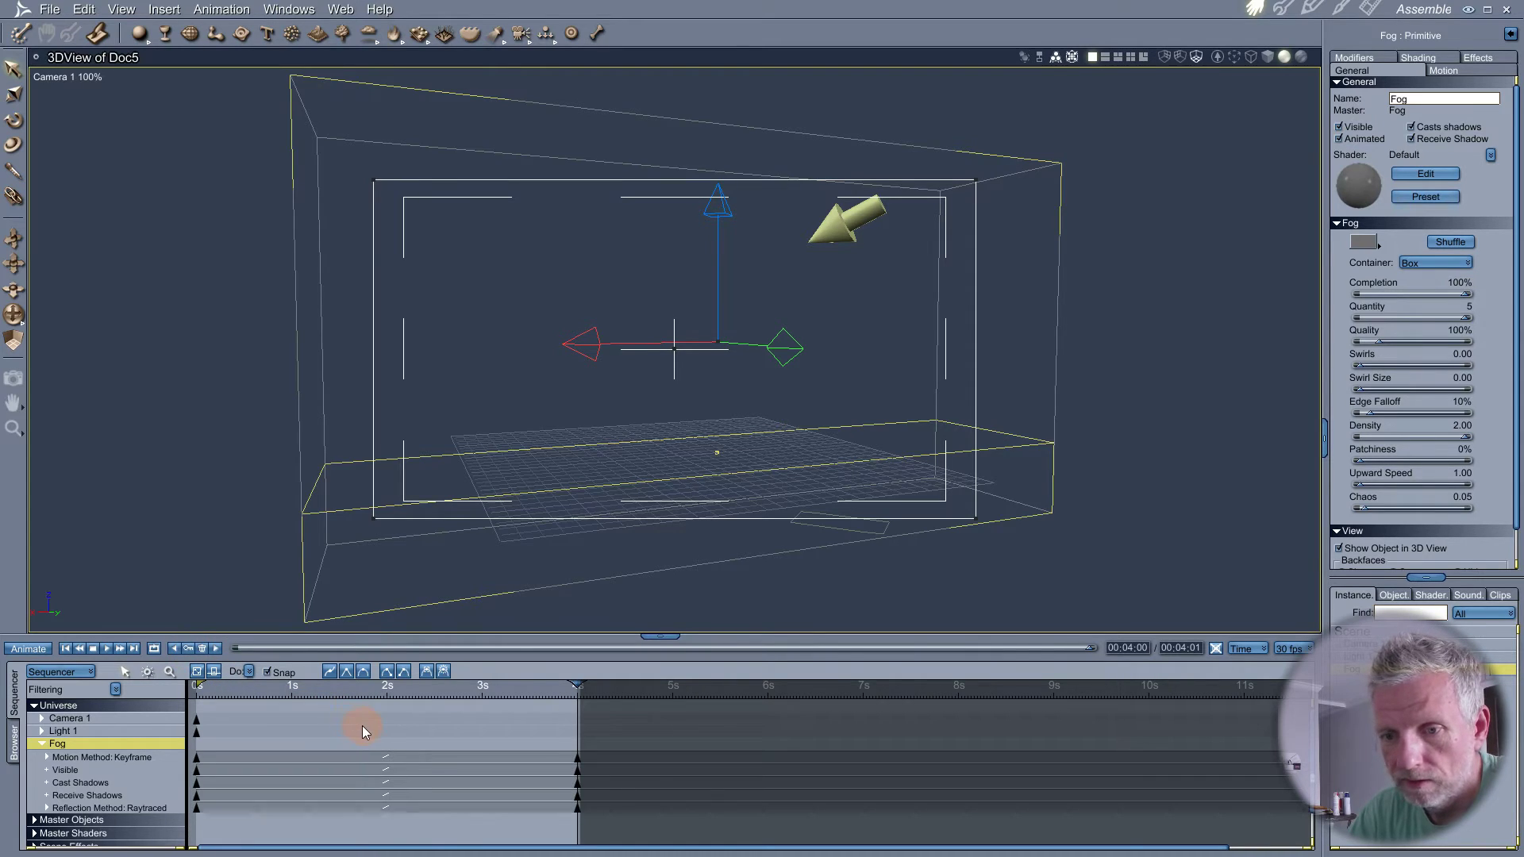
pyautogui.moveTo(470, 693); pyautogui.dragTo(157, 707)
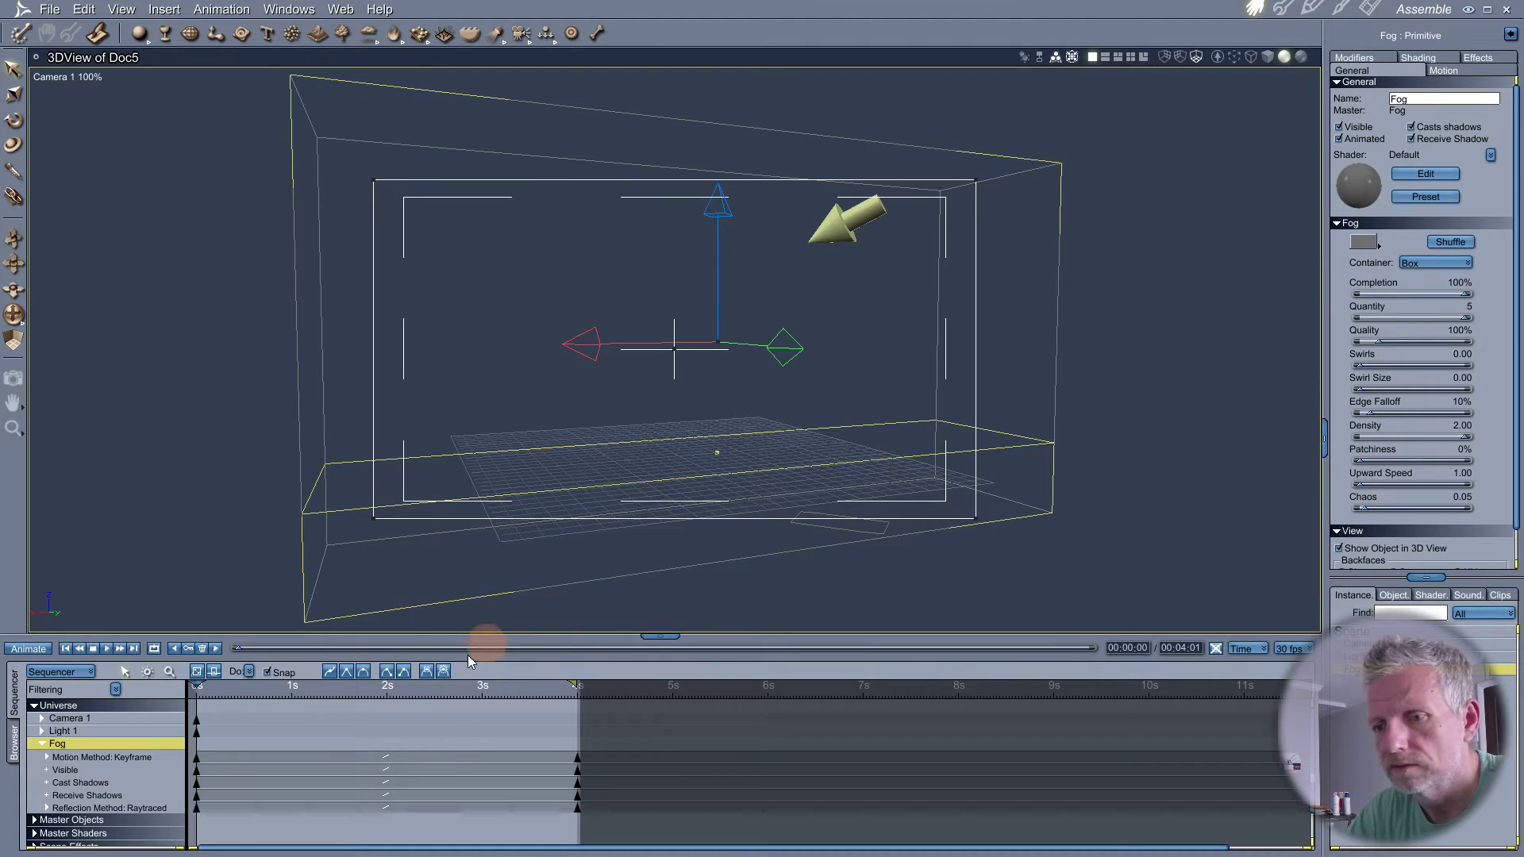
# - Render the fog animation again as a sequenced PNG movie in the Render room, enlarging the render window to watch its progress
pyautogui.click(1361, 16)
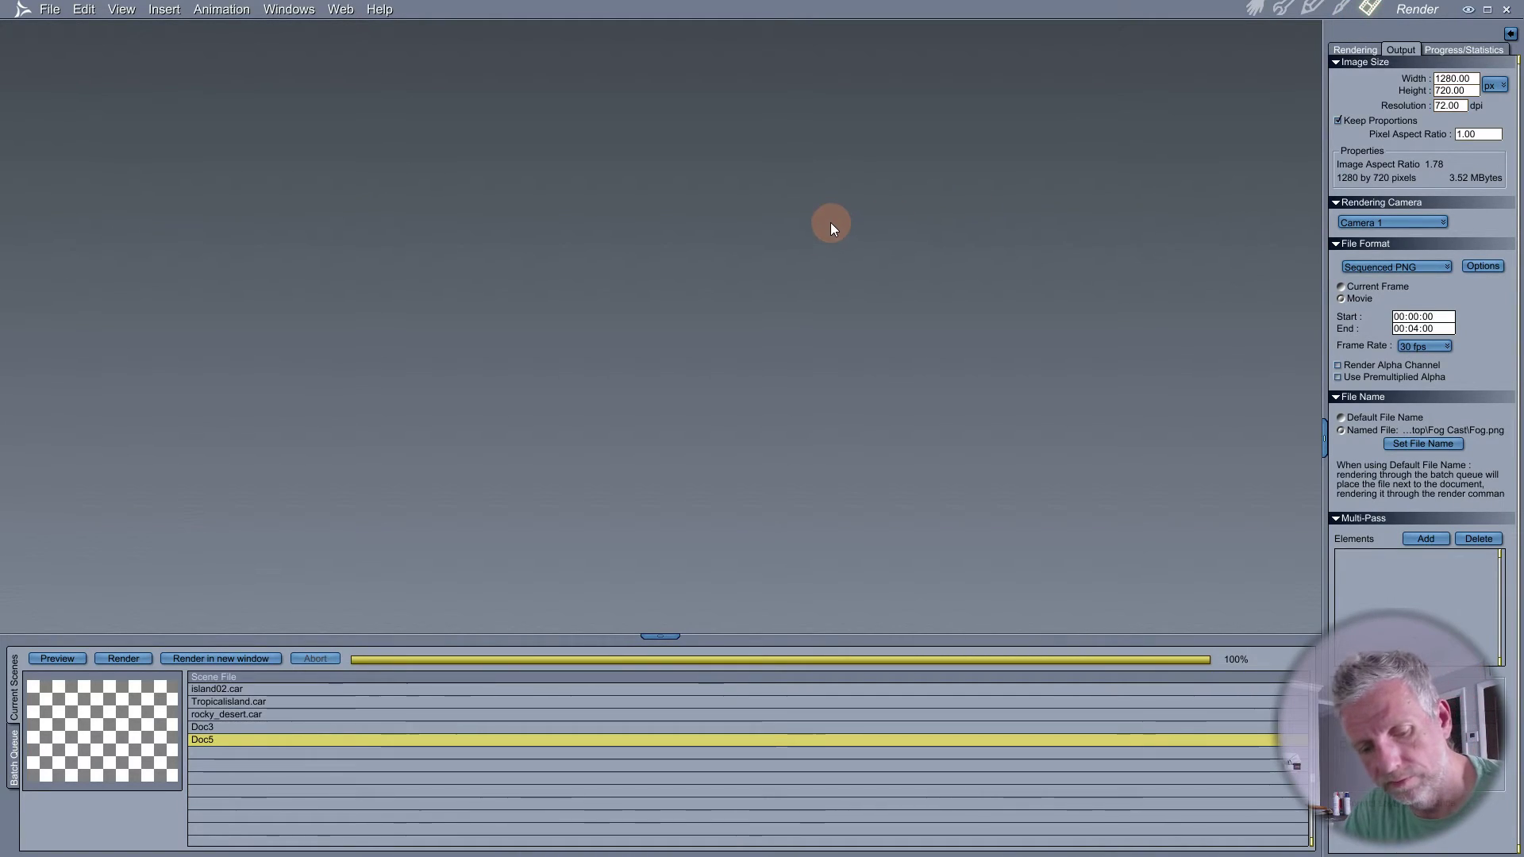
pyautogui.hotkey('ctrl', 'r')
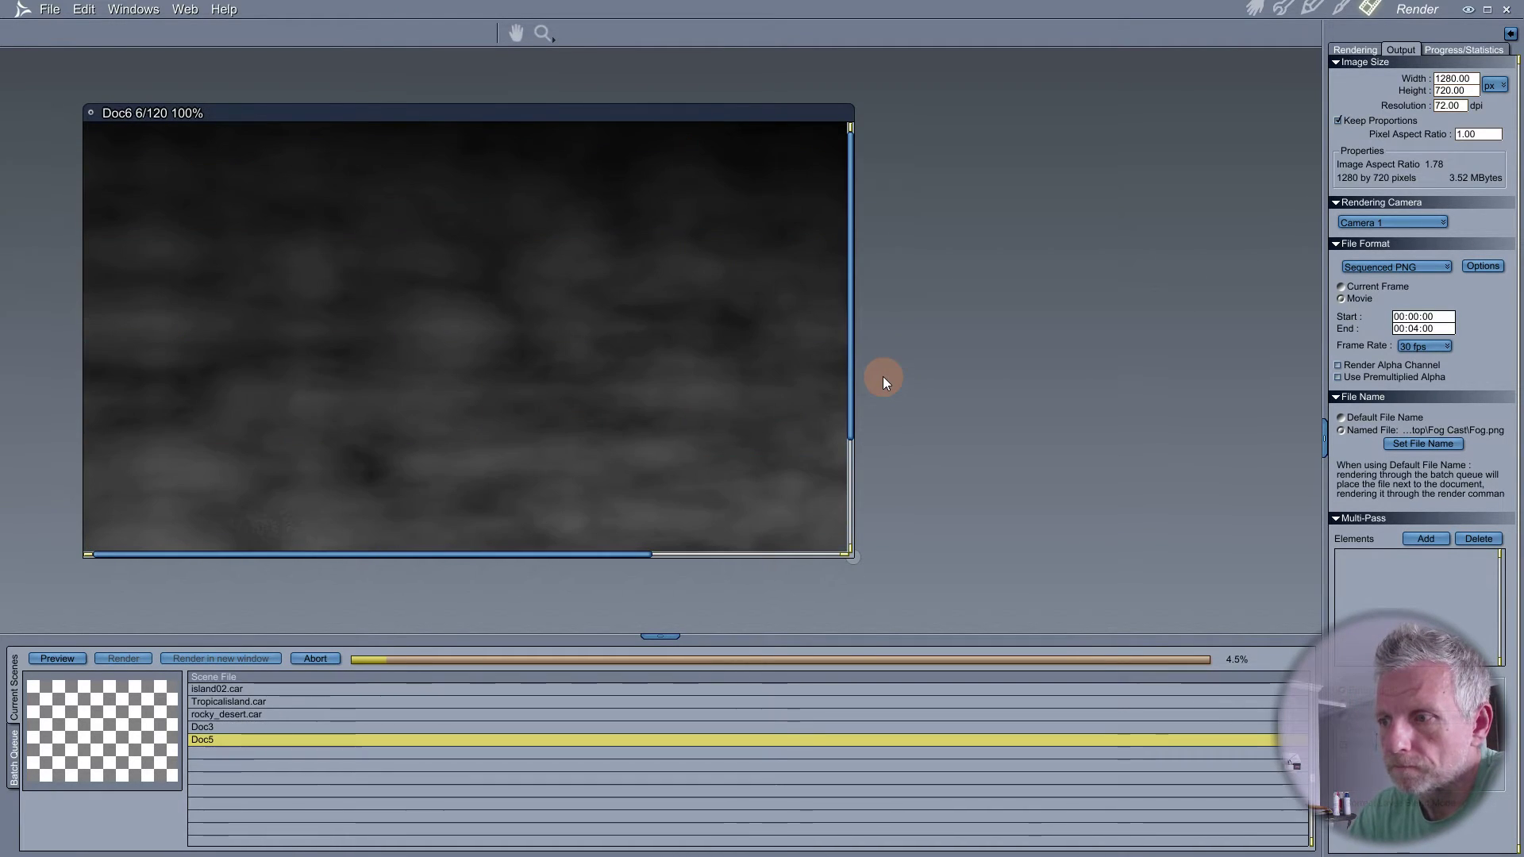
pyautogui.moveTo(851, 560); pyautogui.dragTo(1080, 639)
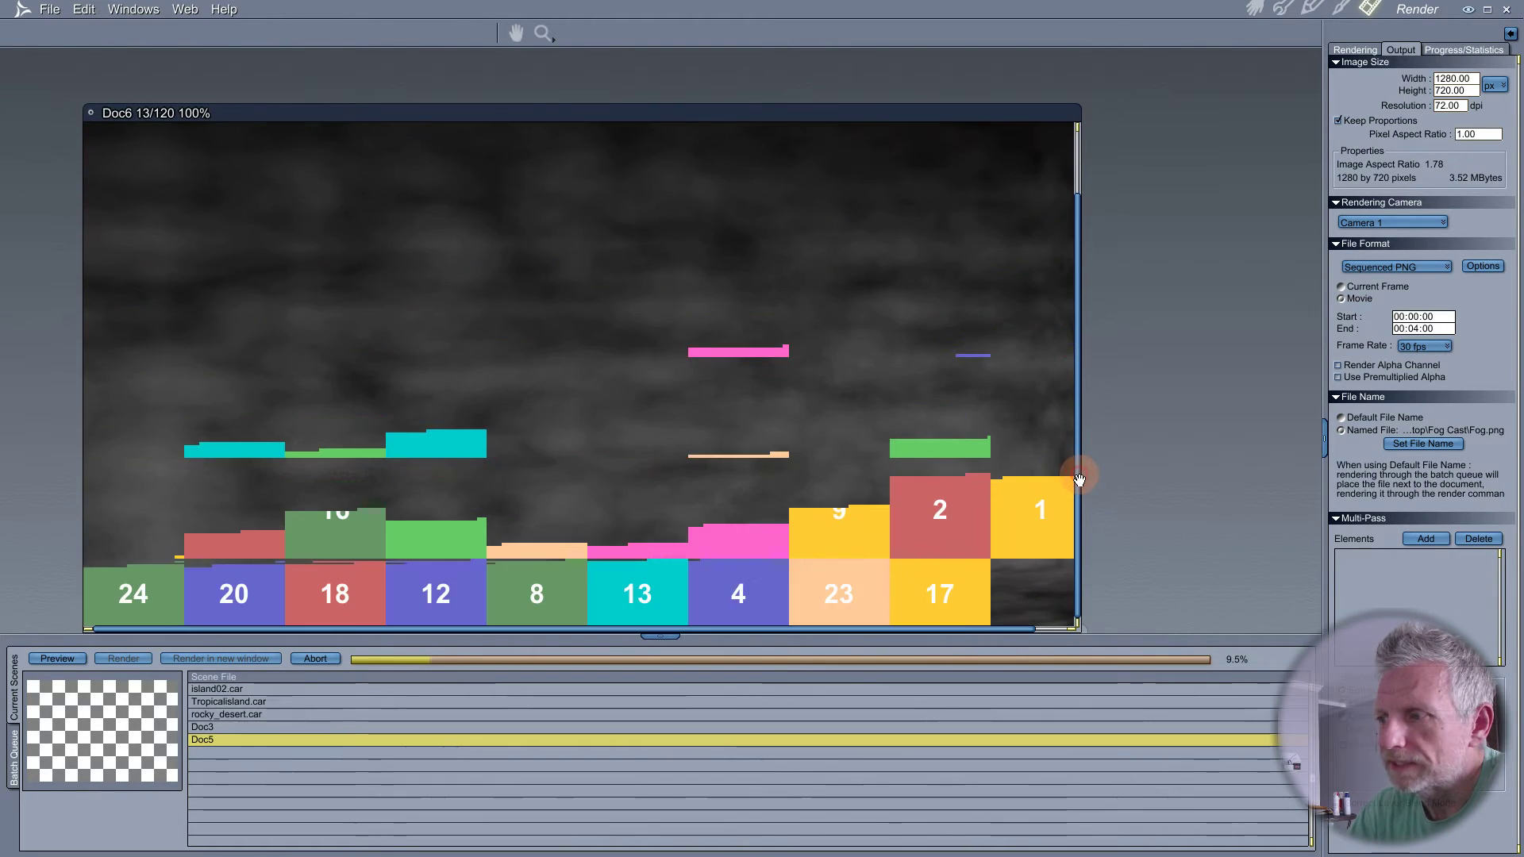
pyautogui.moveTo(660, 635); pyautogui.dragTo(659, 685)
pyautogui.moveTo(1081, 637); pyautogui.dragTo(1176, 648)
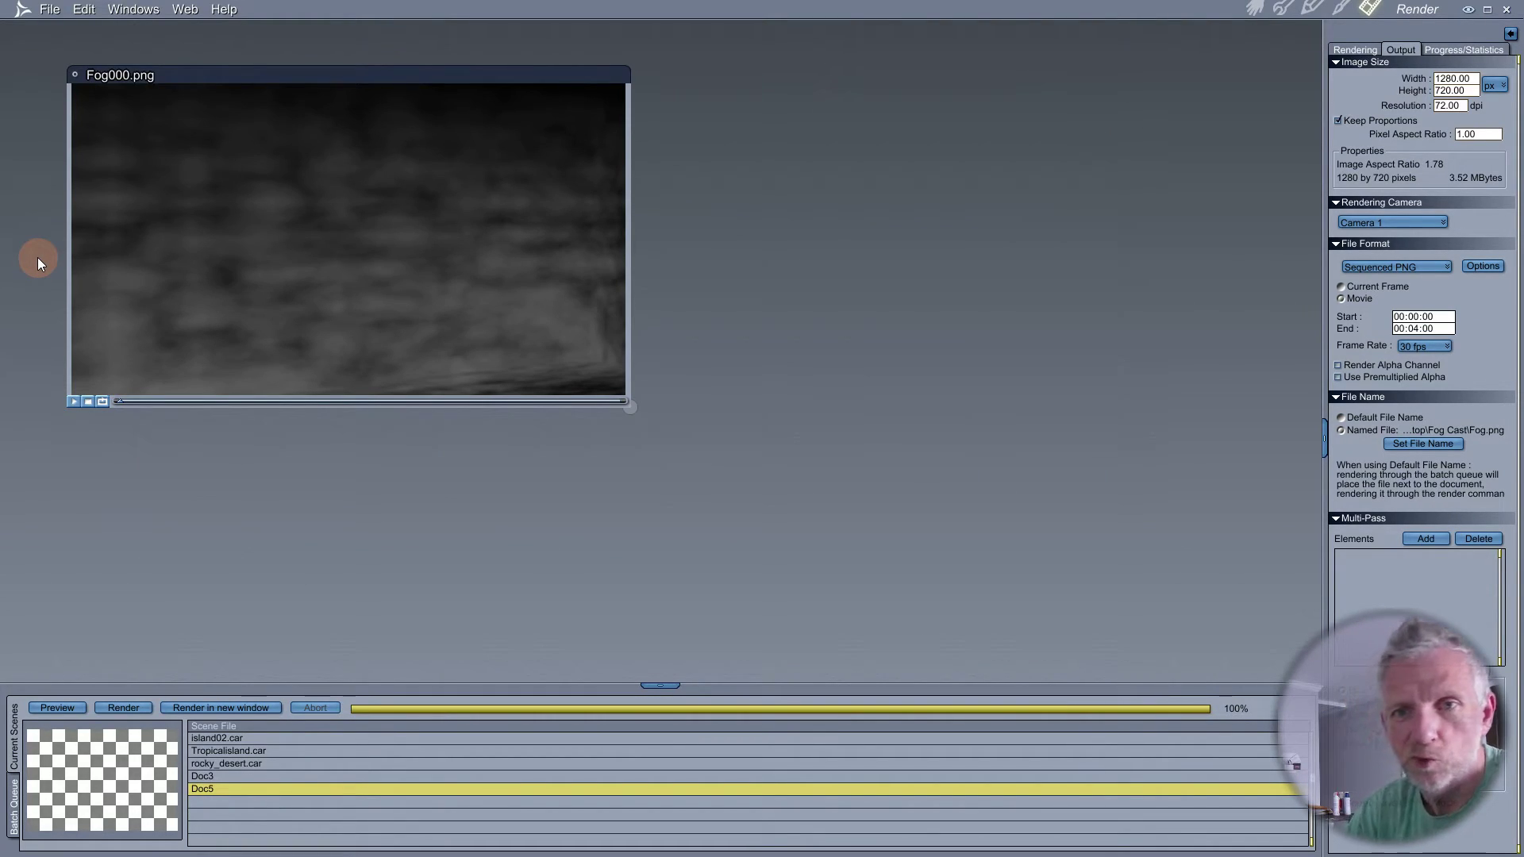
# - Play the rendered Fog000.png sequence in its preview window to examine the fog's motion, and stop the playback
pyautogui.click(73, 402)
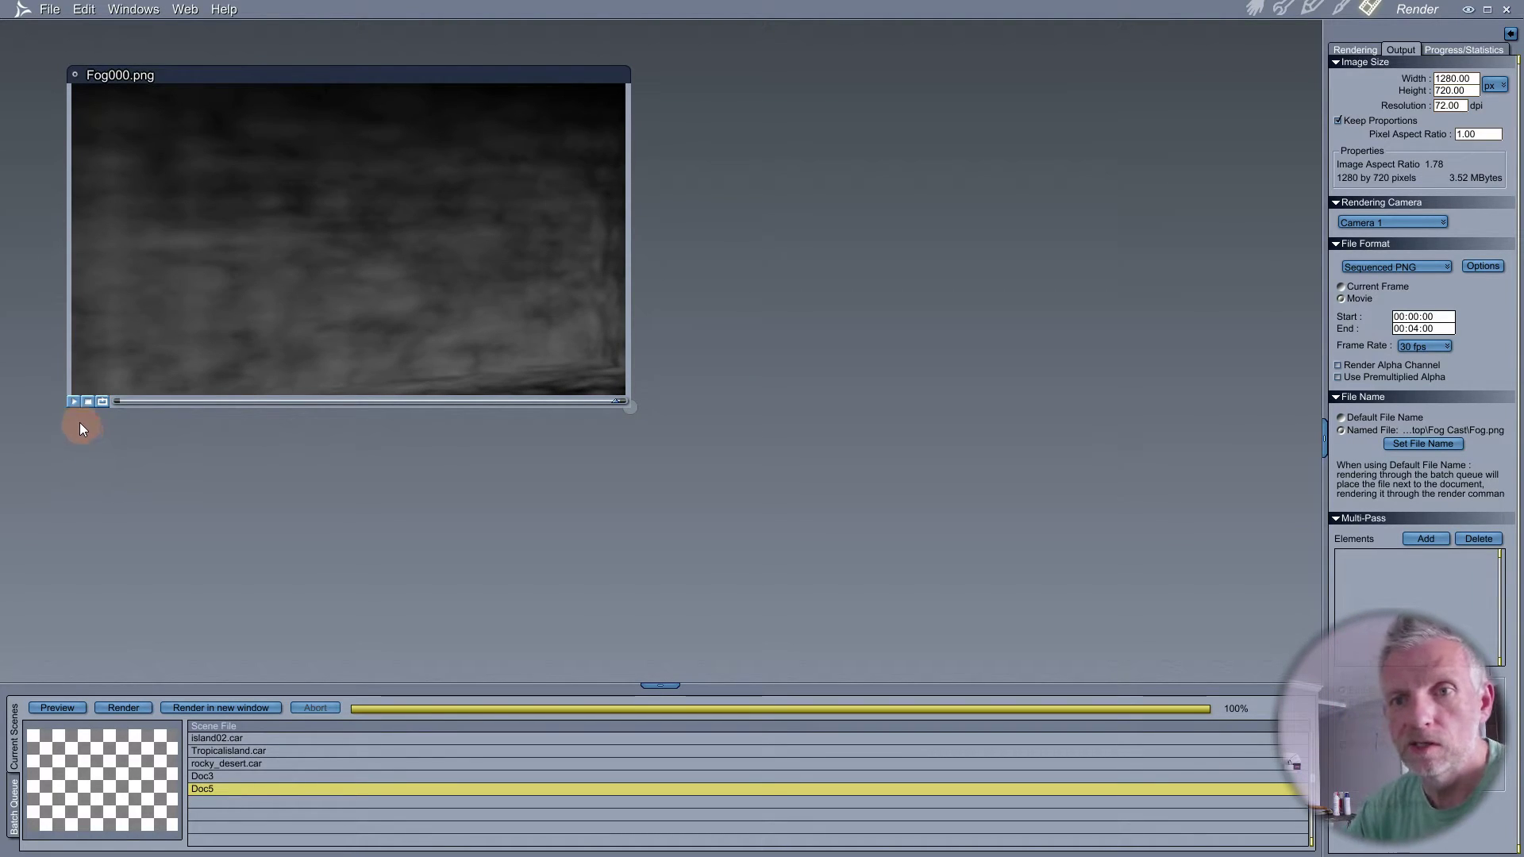
pyautogui.click(71, 401)
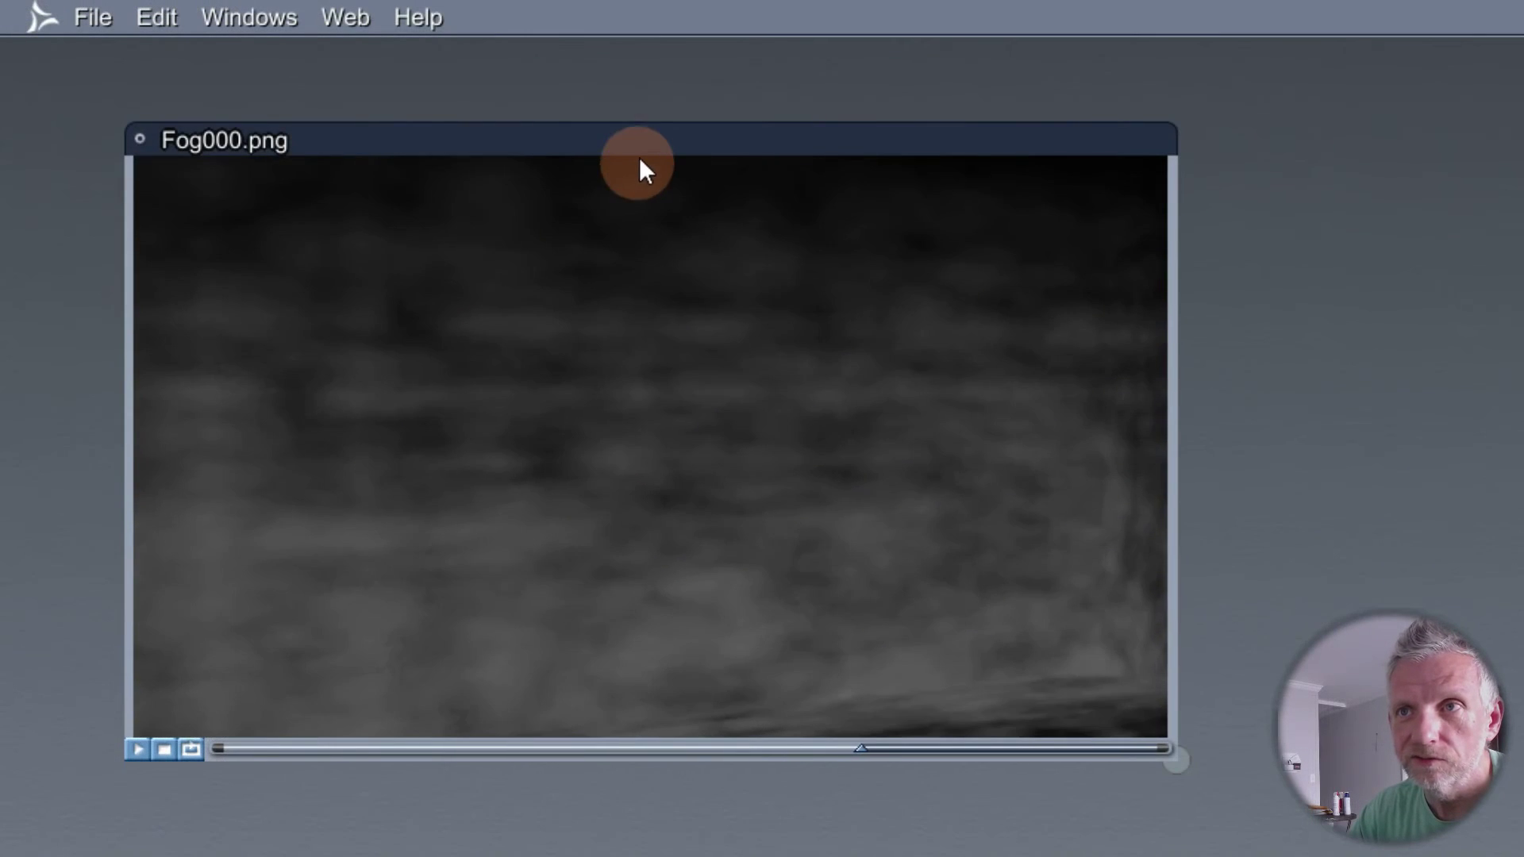
pyautogui.moveTo(341, 75); pyautogui.dragTo(328, 66)
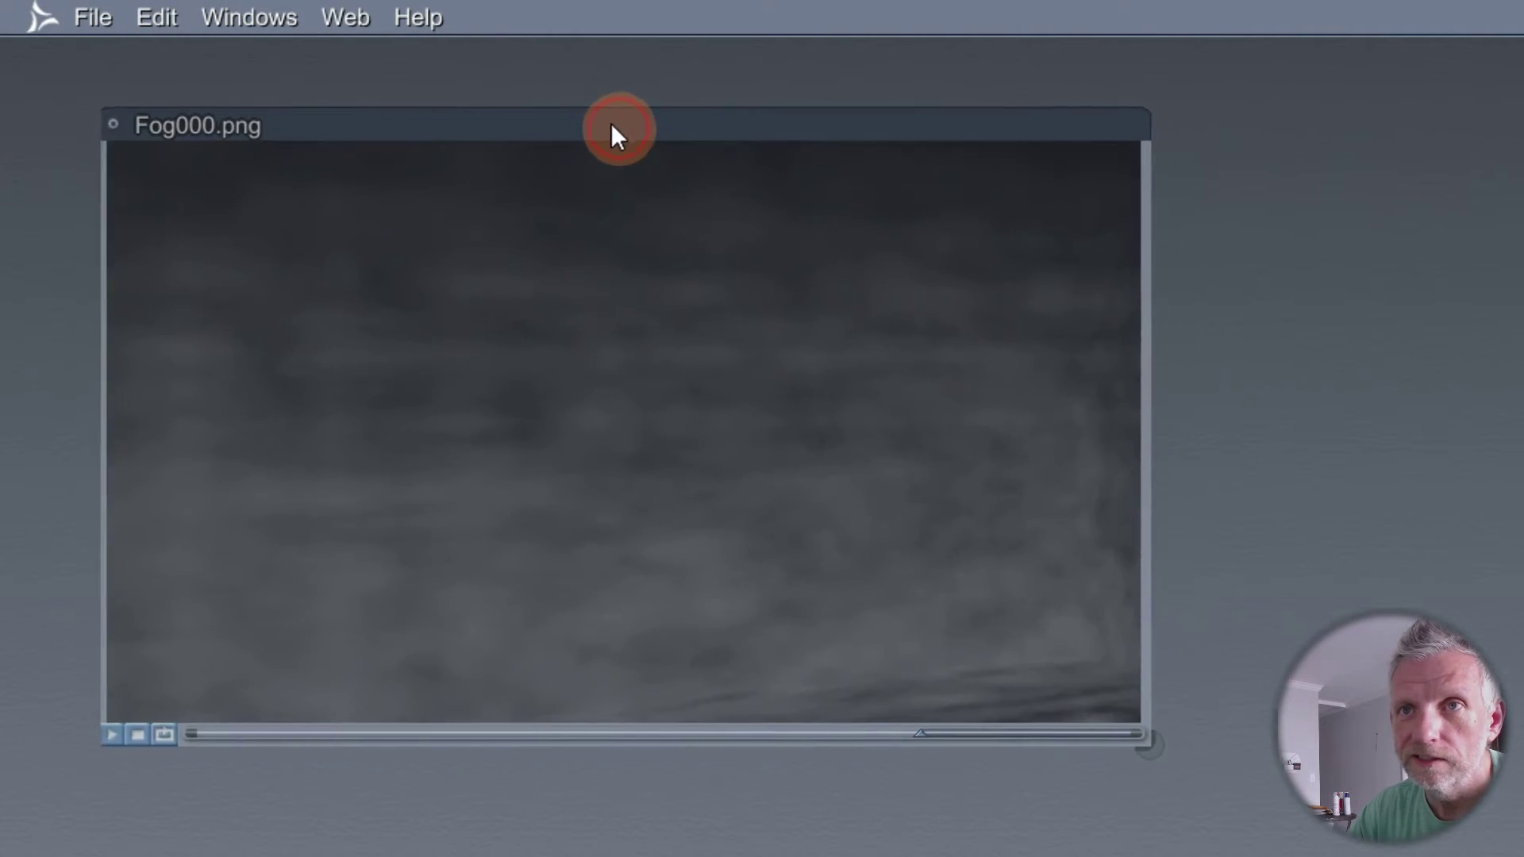
pyautogui.moveTo(611, 125); pyautogui.dragTo(569, 84)
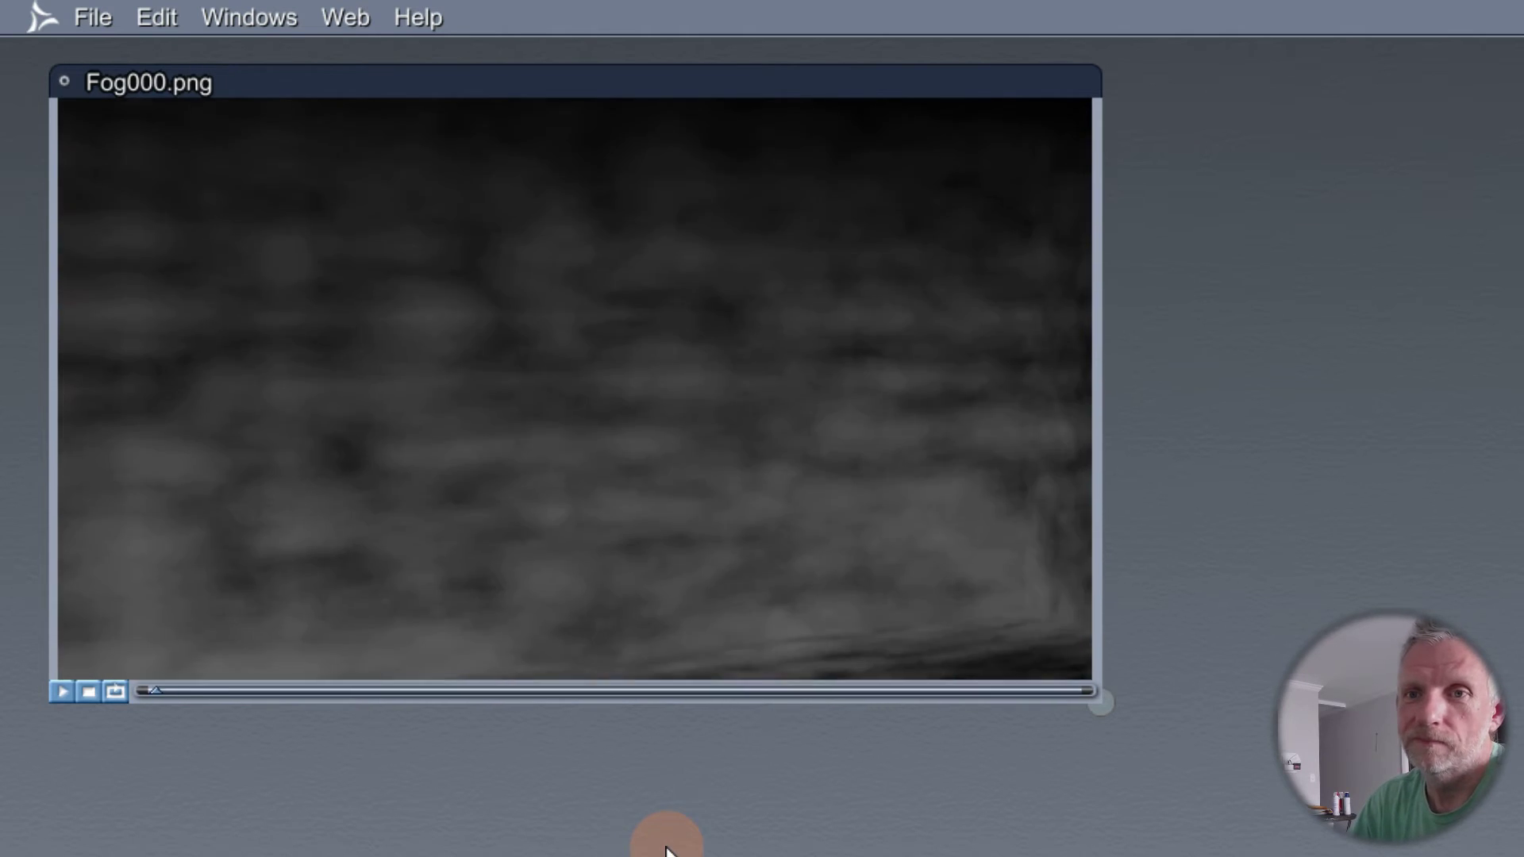
pyautogui.click(89, 692)
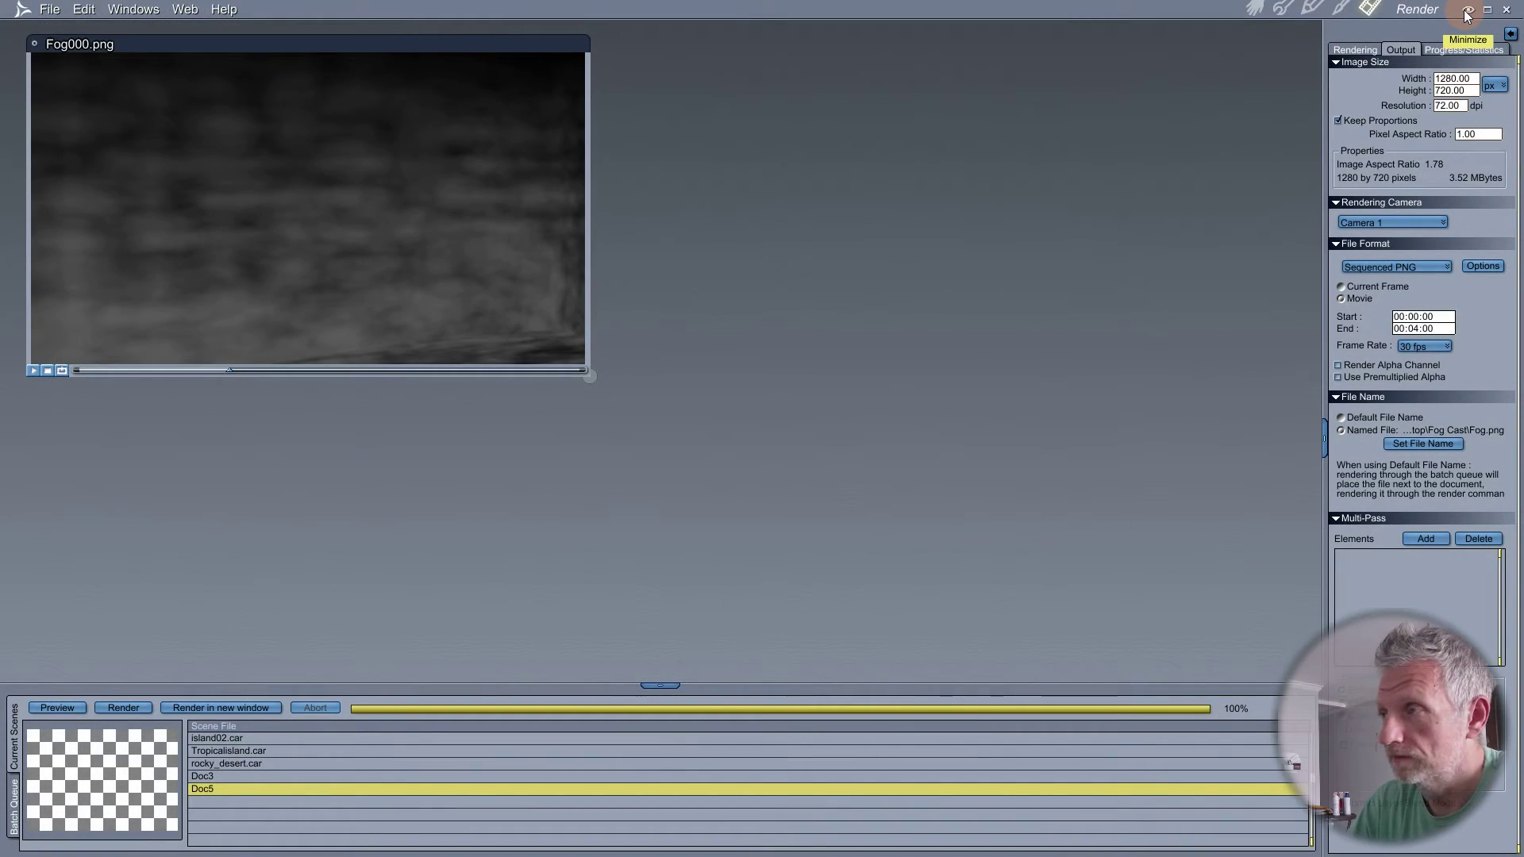
# - Minimize Carrara, switch to Photoshop, and open Fog000.png from the Fog Cast folder as an image sequence at 30 fps
pyautogui.click(1467, 10)
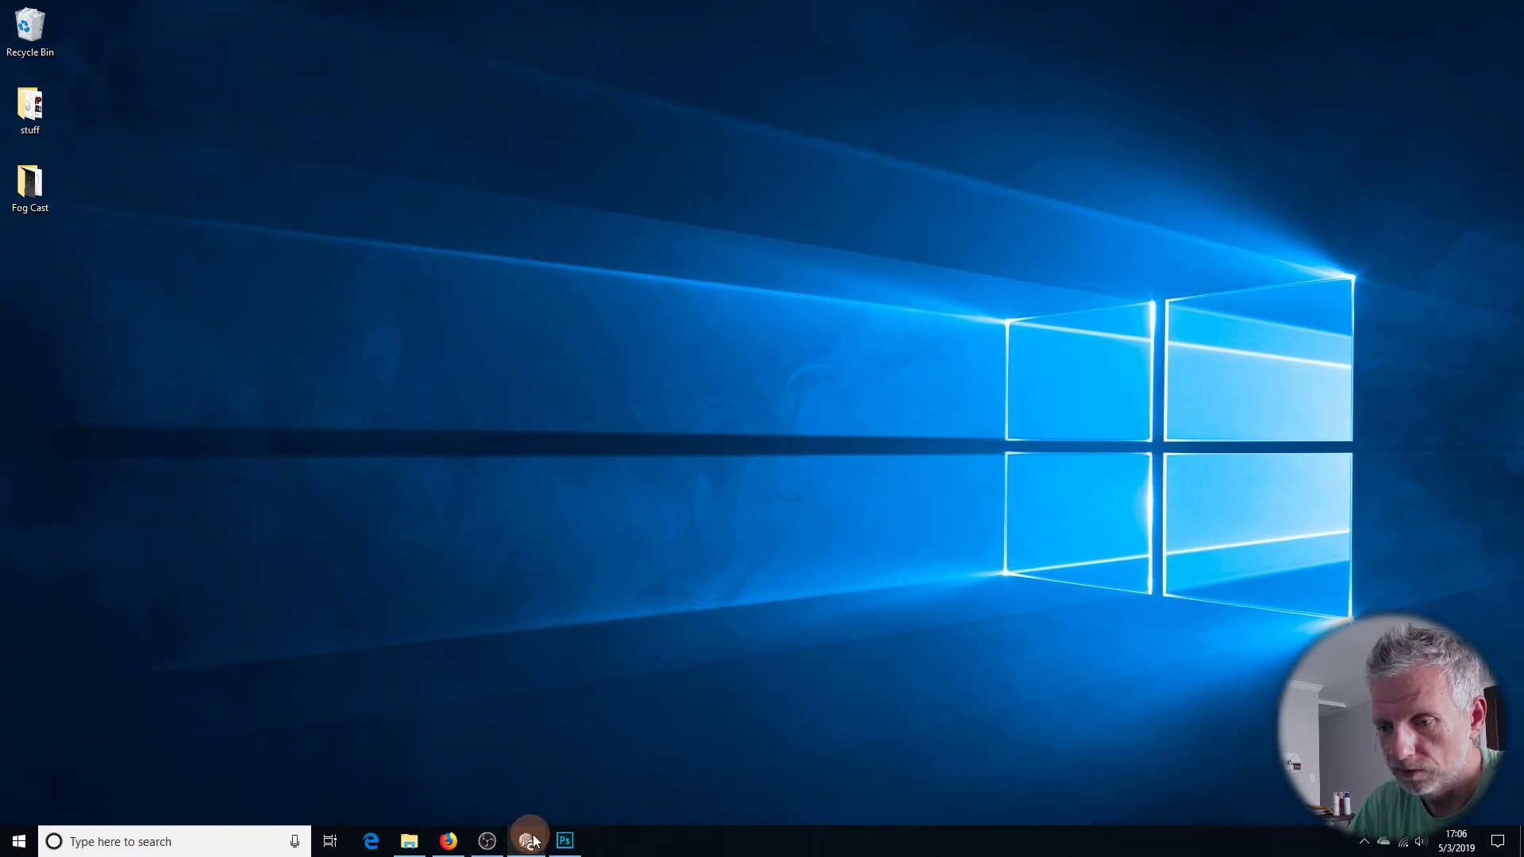
pyautogui.click(551, 838)
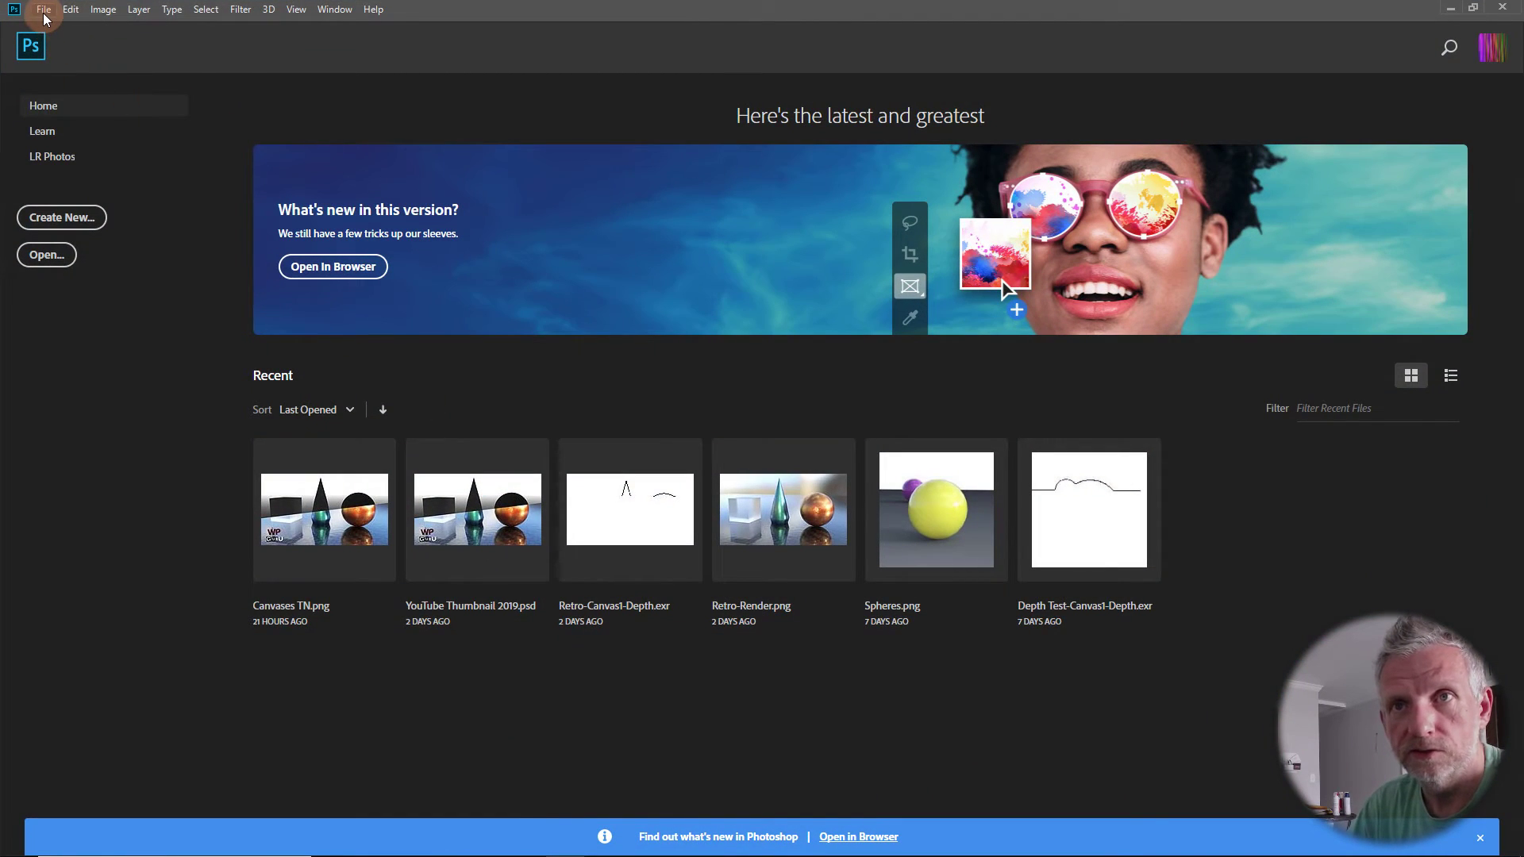
pyautogui.click(43, 9)
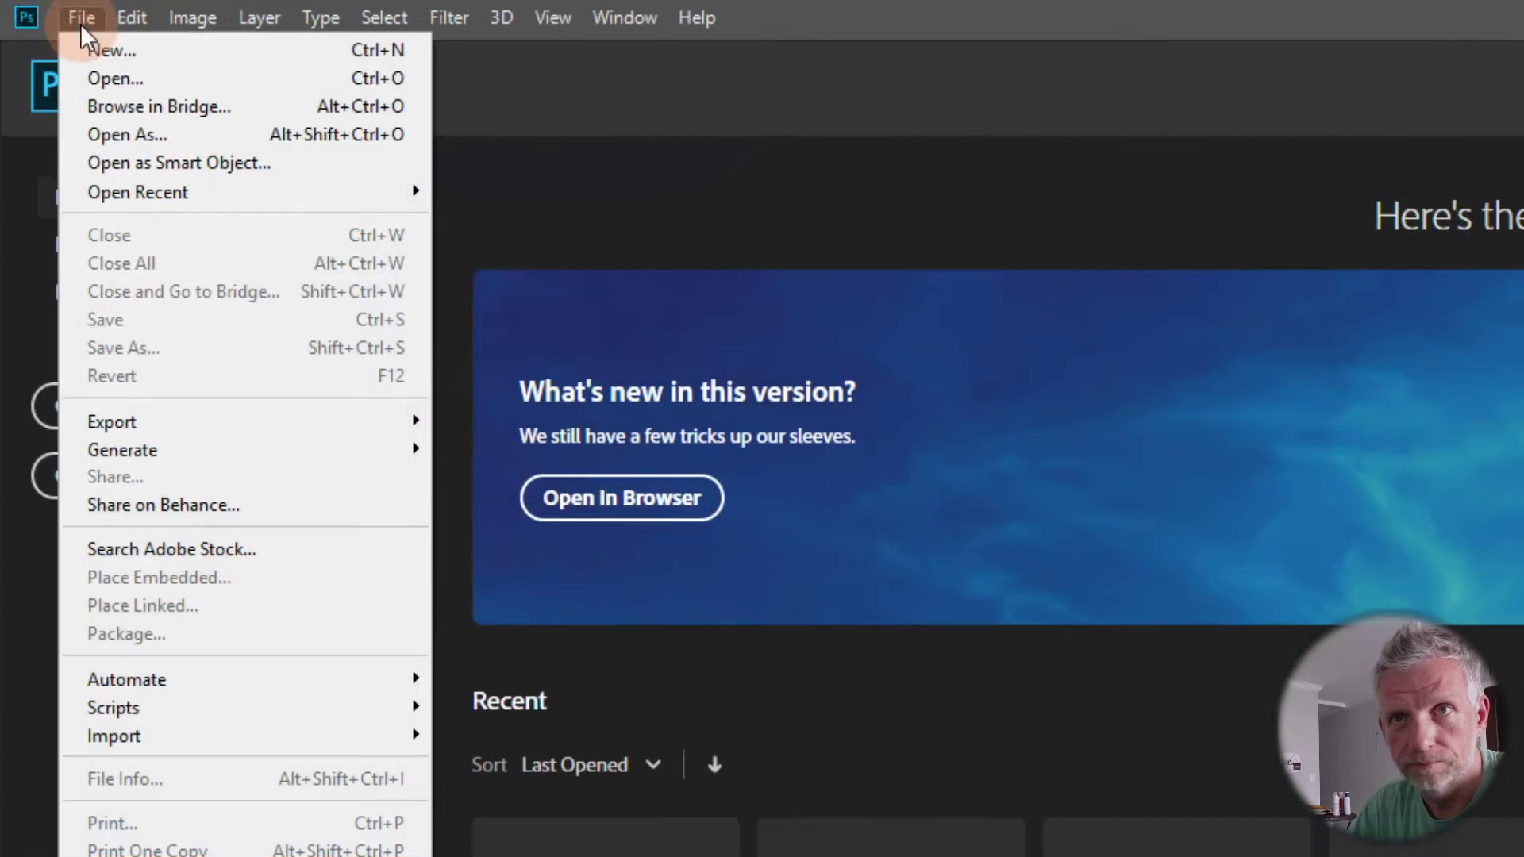
pyautogui.click(71, 43)
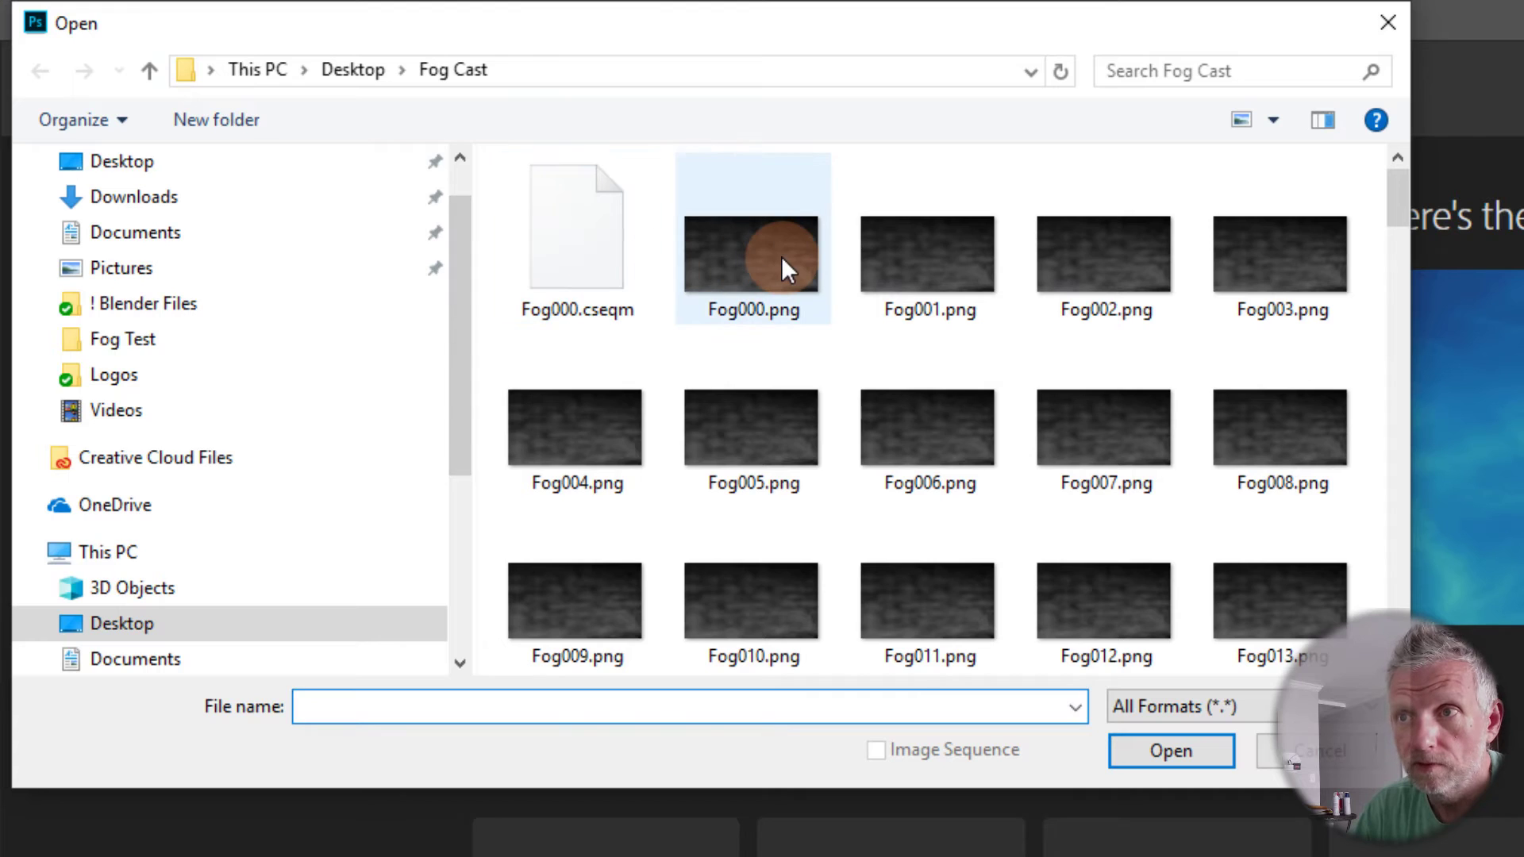
pyautogui.click(781, 256)
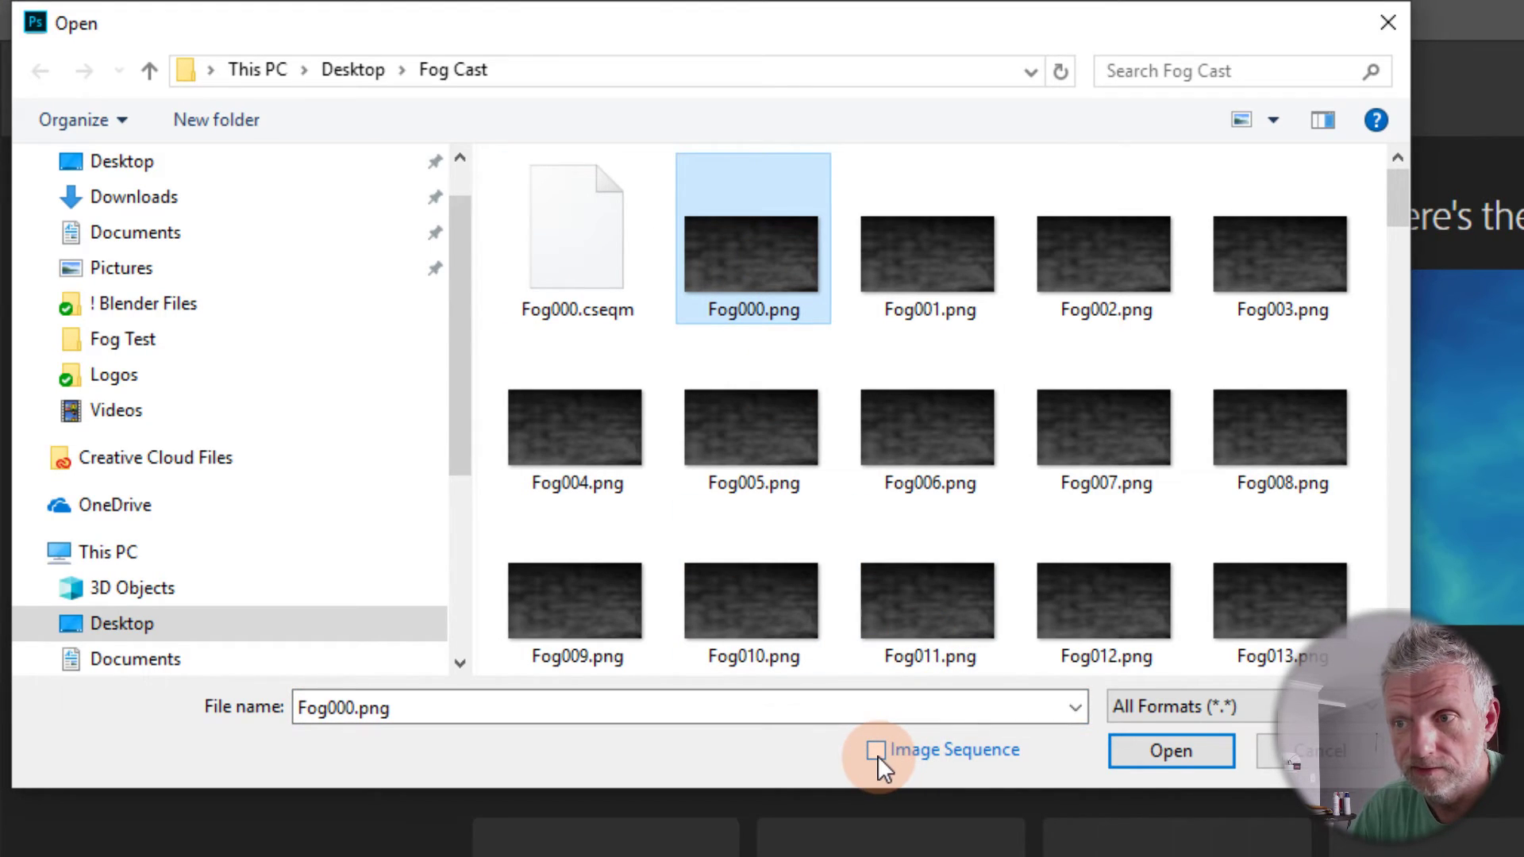
pyautogui.click(876, 751)
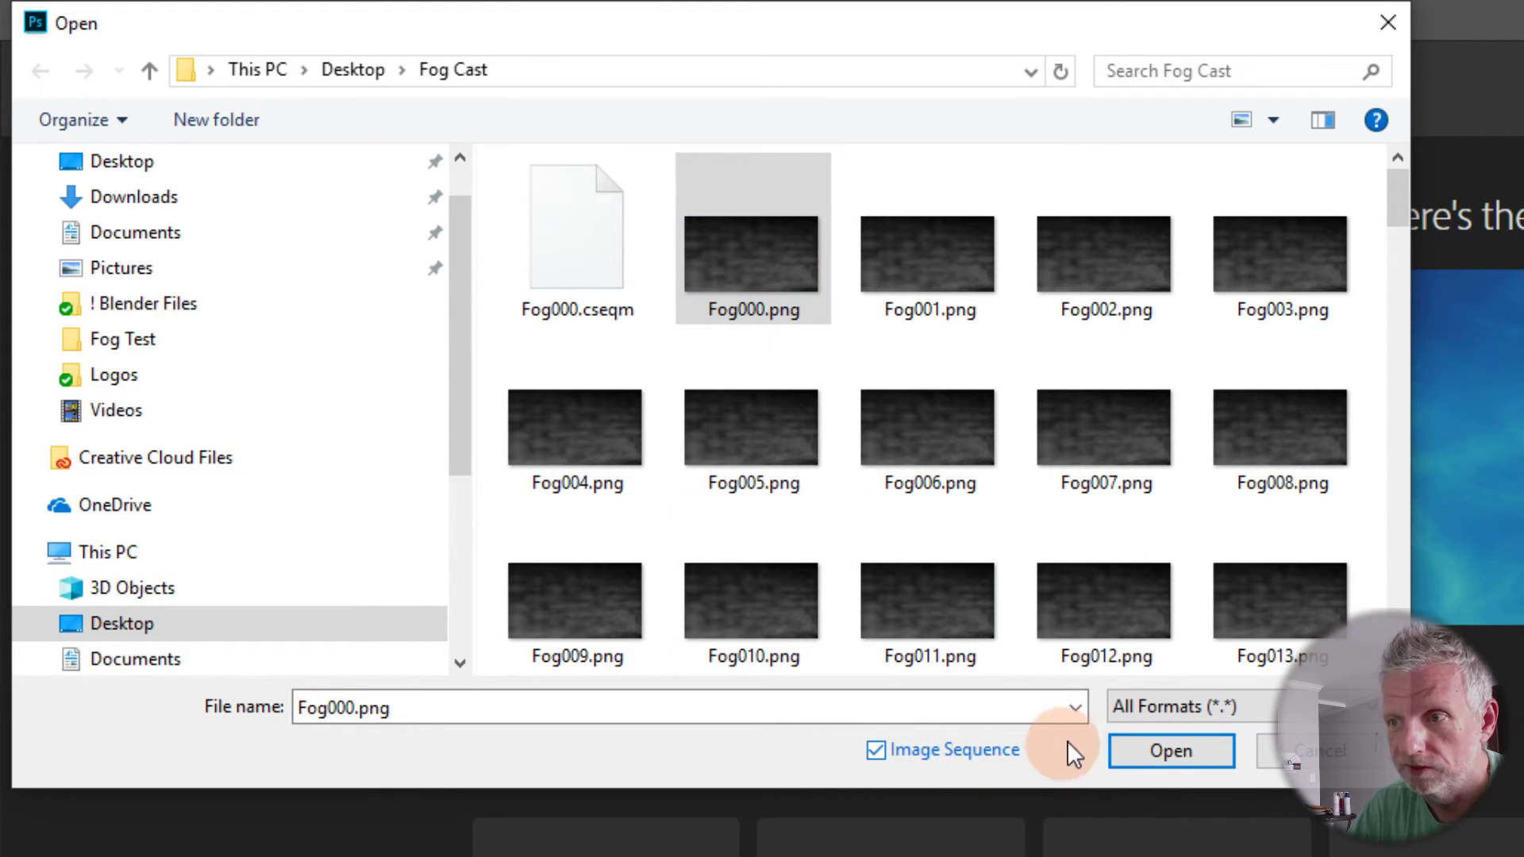
pyautogui.click(1135, 749)
pyautogui.click(887, 272)
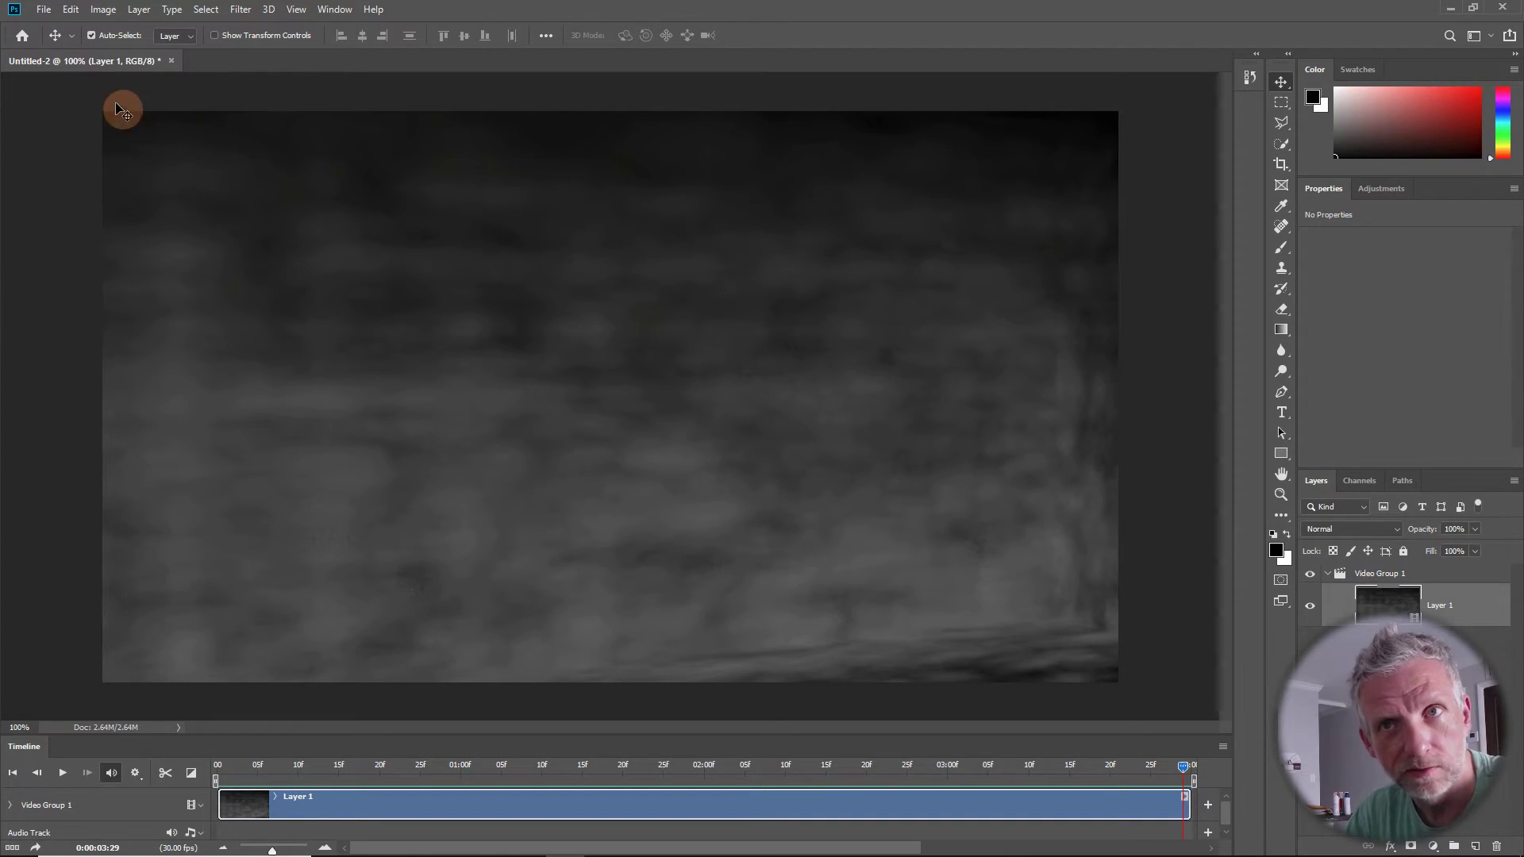
# - Start a Render Video export of the fog sequence and name the output file Moving Fog.mov
pyautogui.click(45, 11)
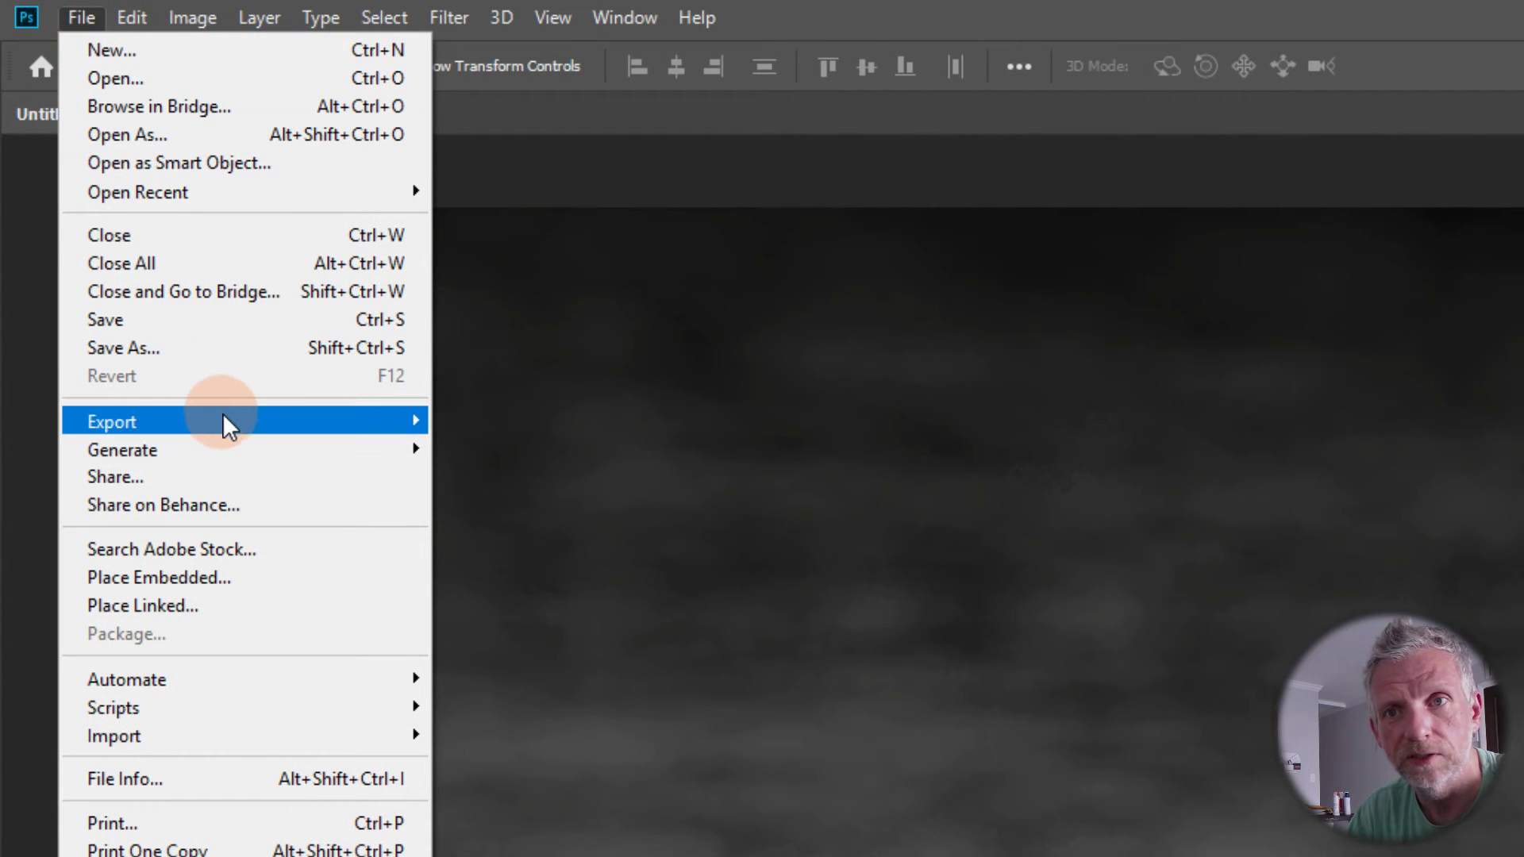
pyautogui.moveTo(224, 415)
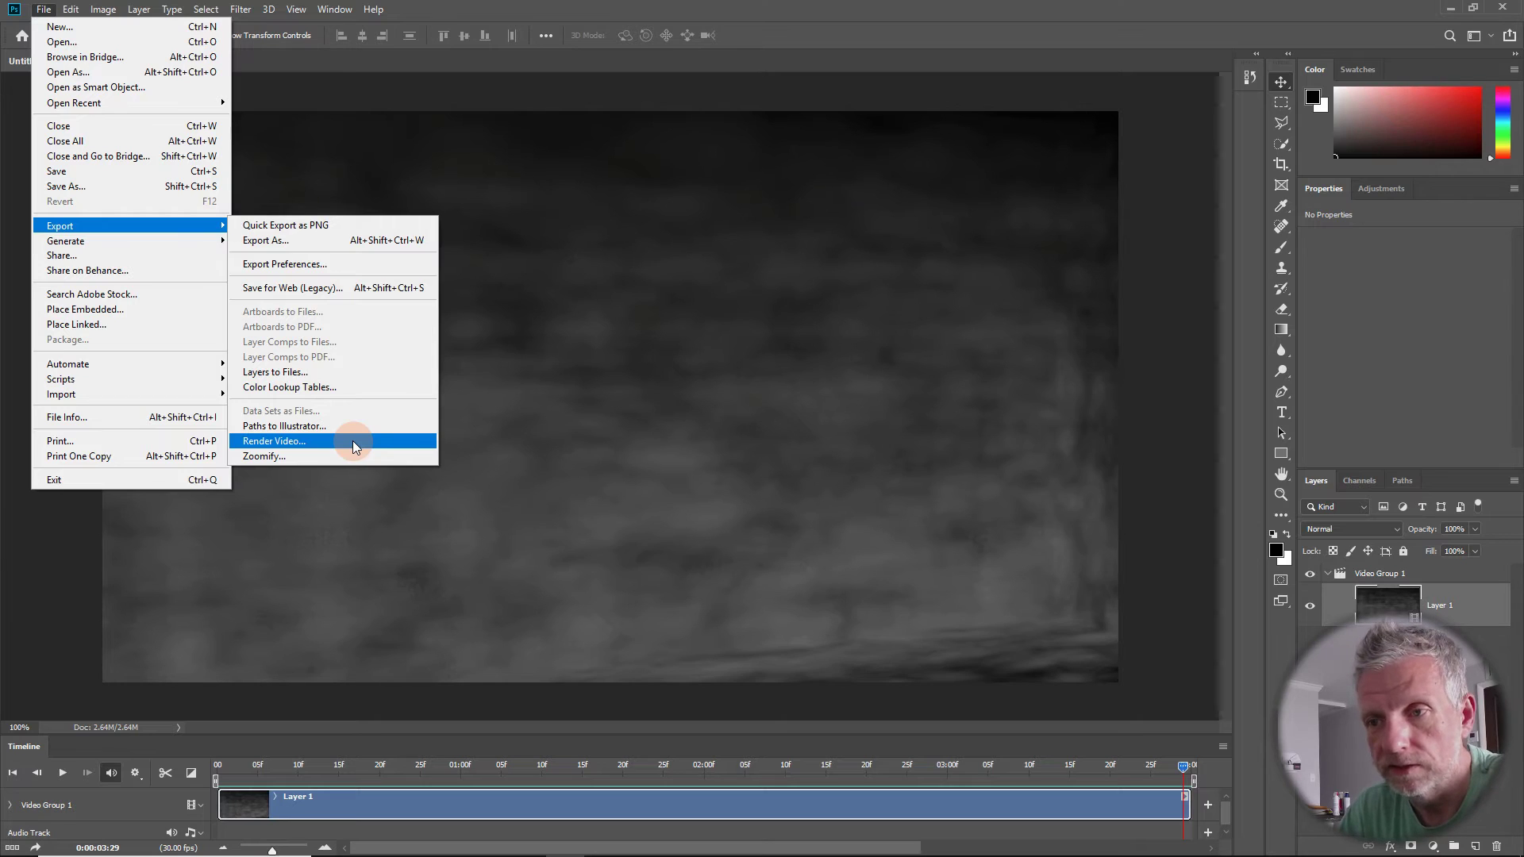
pyautogui.click(353, 441)
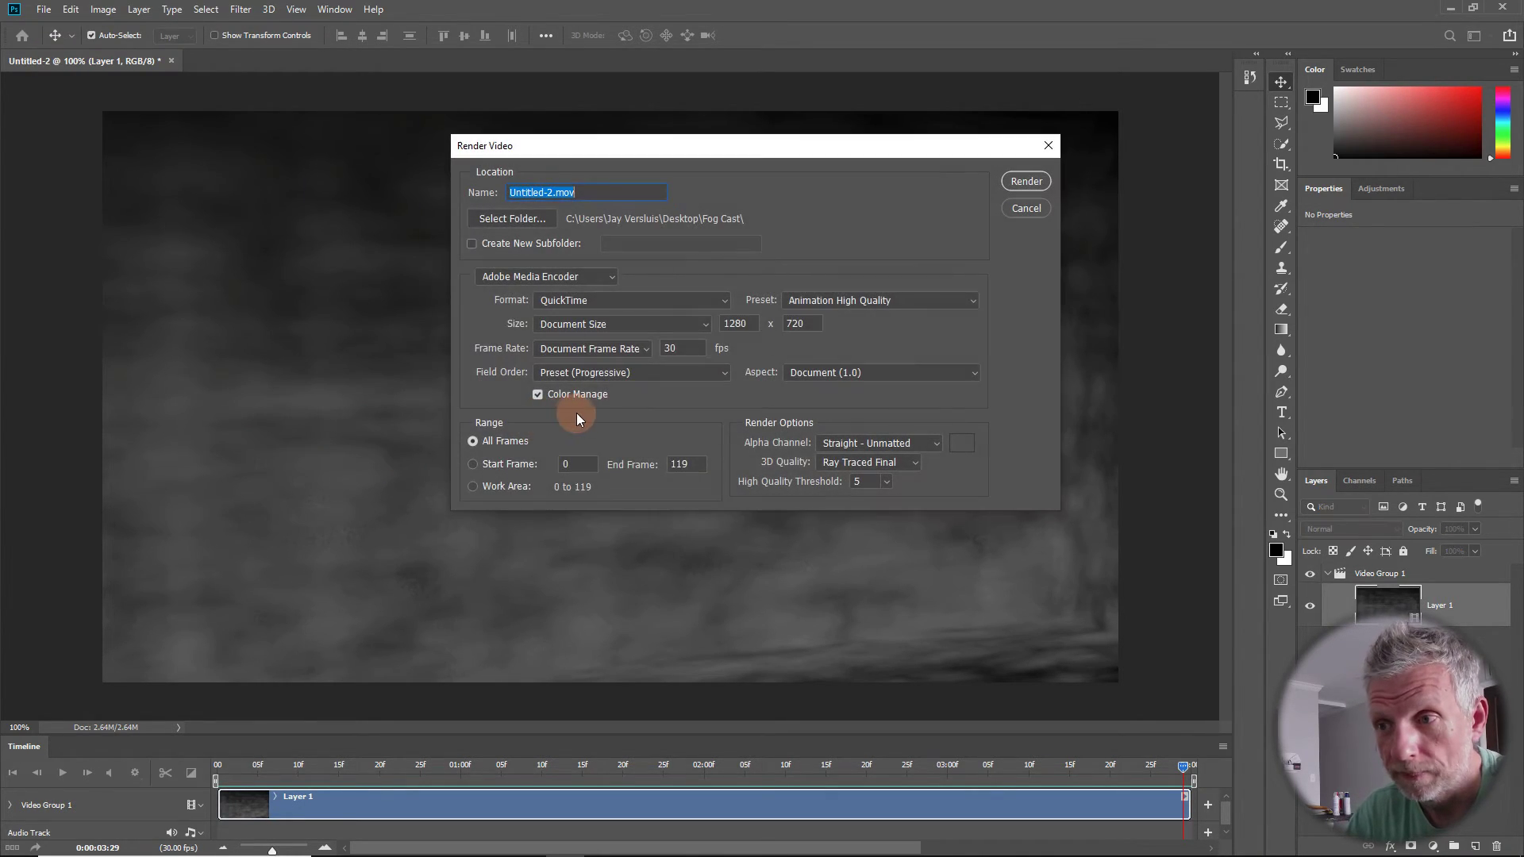
pyautogui.moveTo(704, 140); pyautogui.dragTo(264, 63)
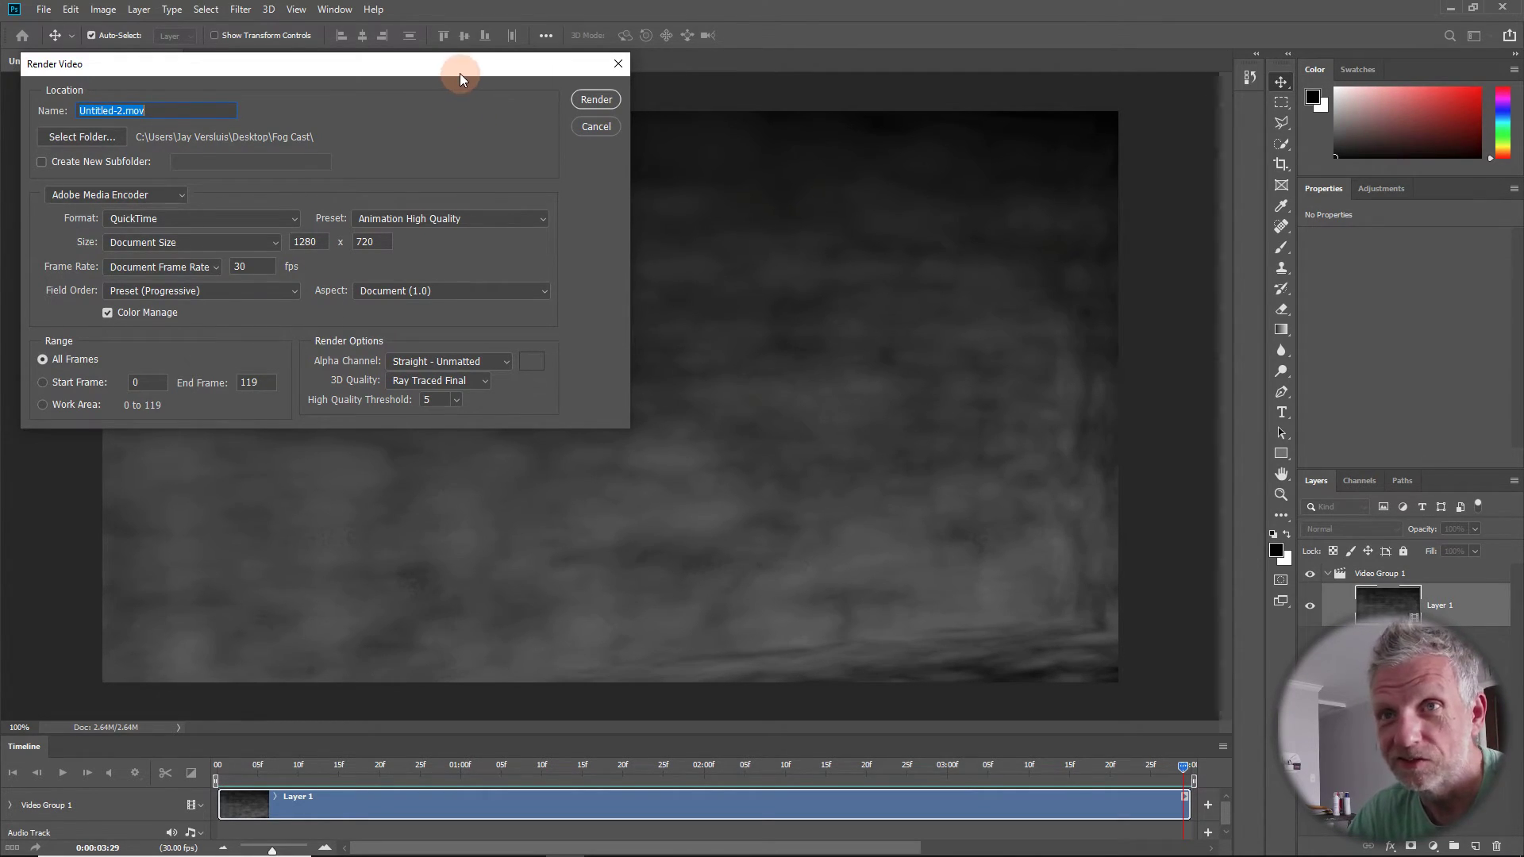
pyautogui.moveTo(459, 73); pyautogui.dragTo(473, 42)
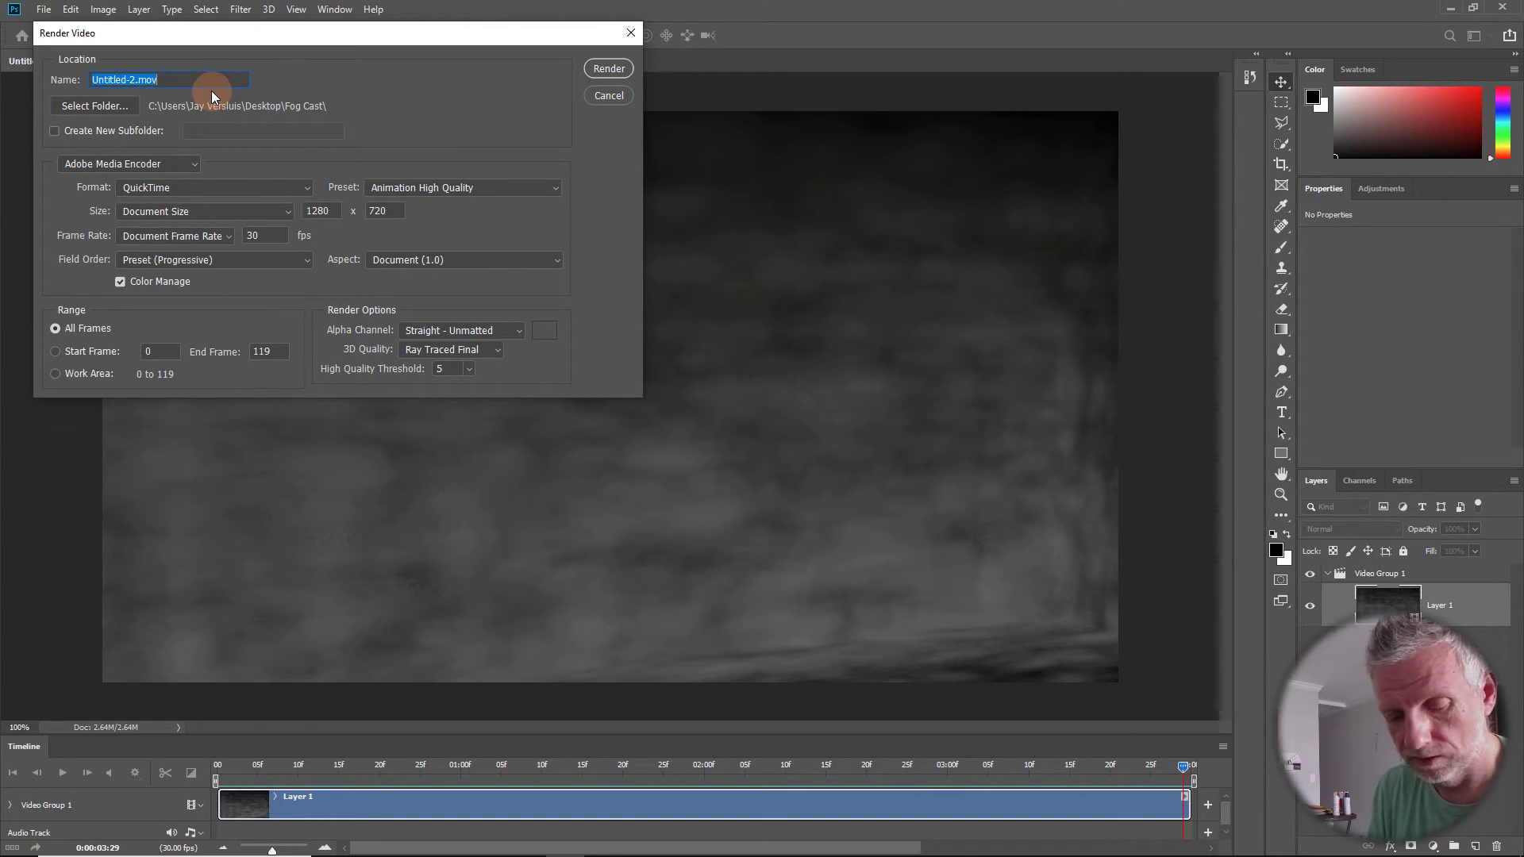
pyautogui.write('Moving Fog')
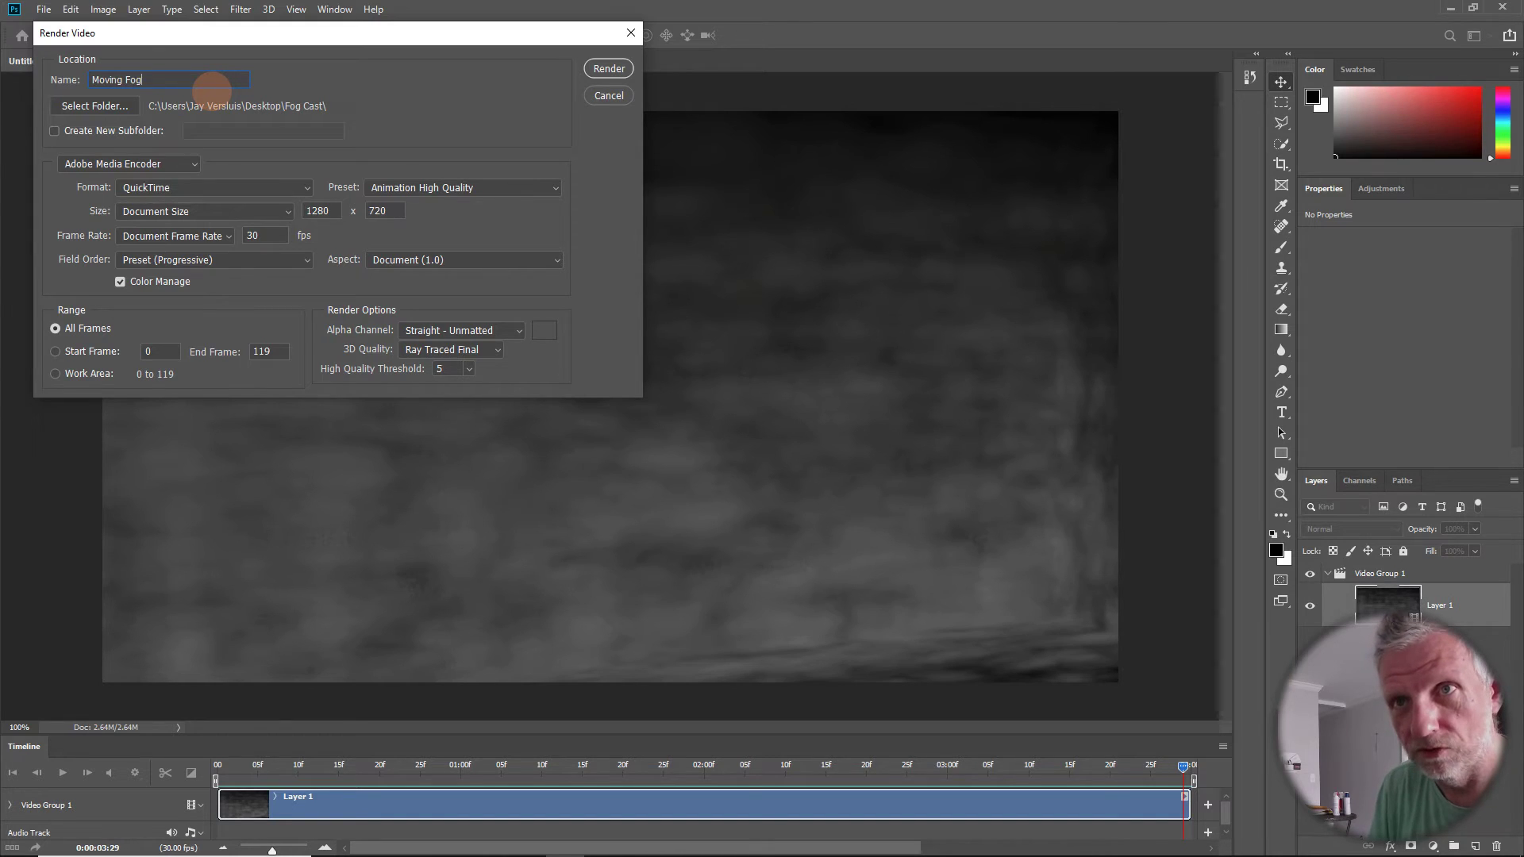
pyautogui.write('.mov')
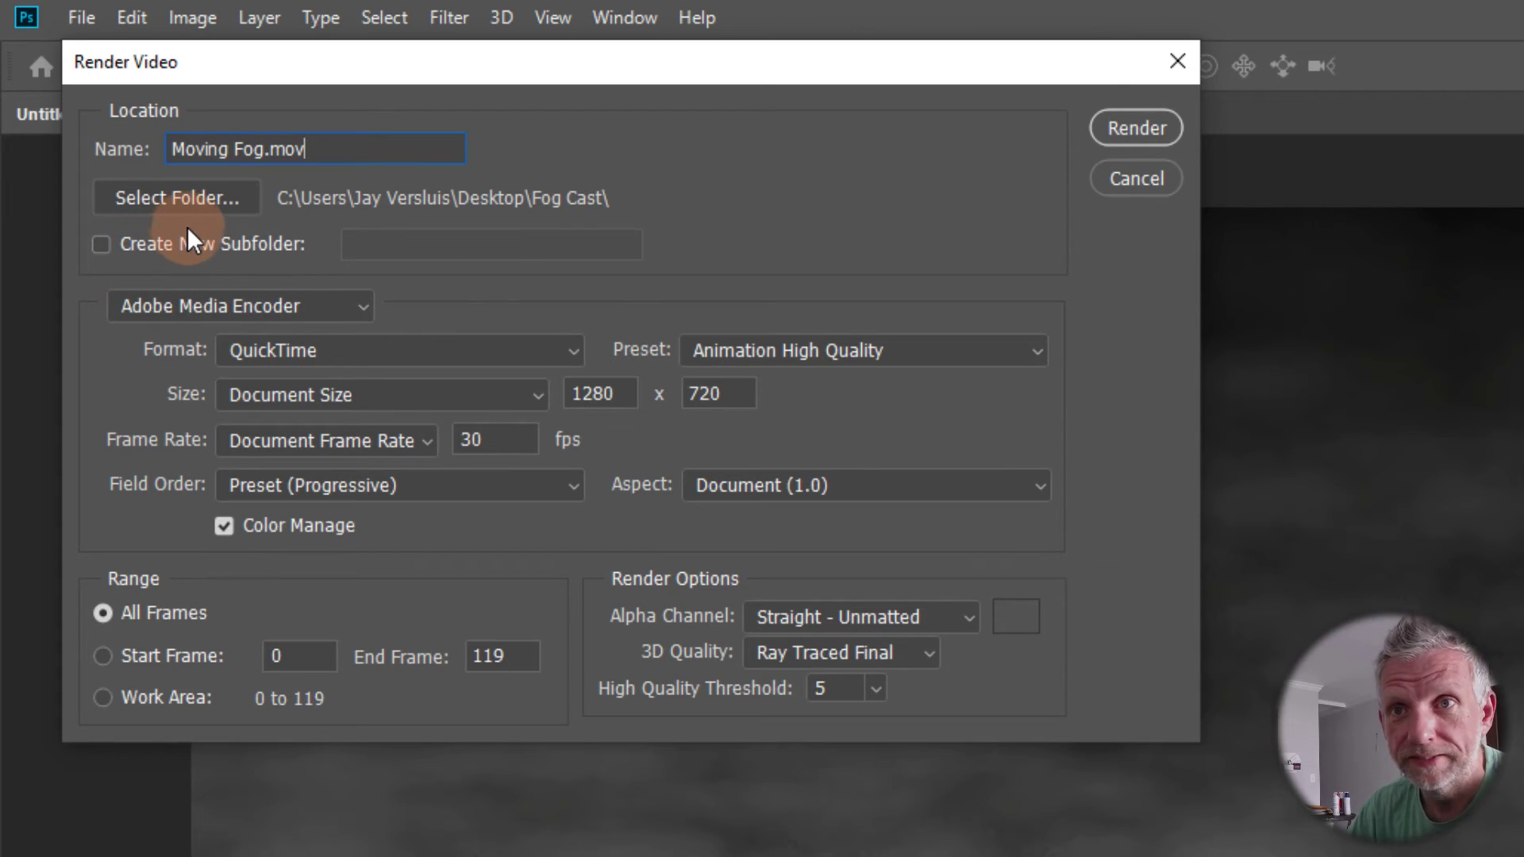
# - Keep Adobe Media Encoder as the export encoder, set the alpha channel to Straight - Unmatted, and render the video
pyautogui.click(354, 302)
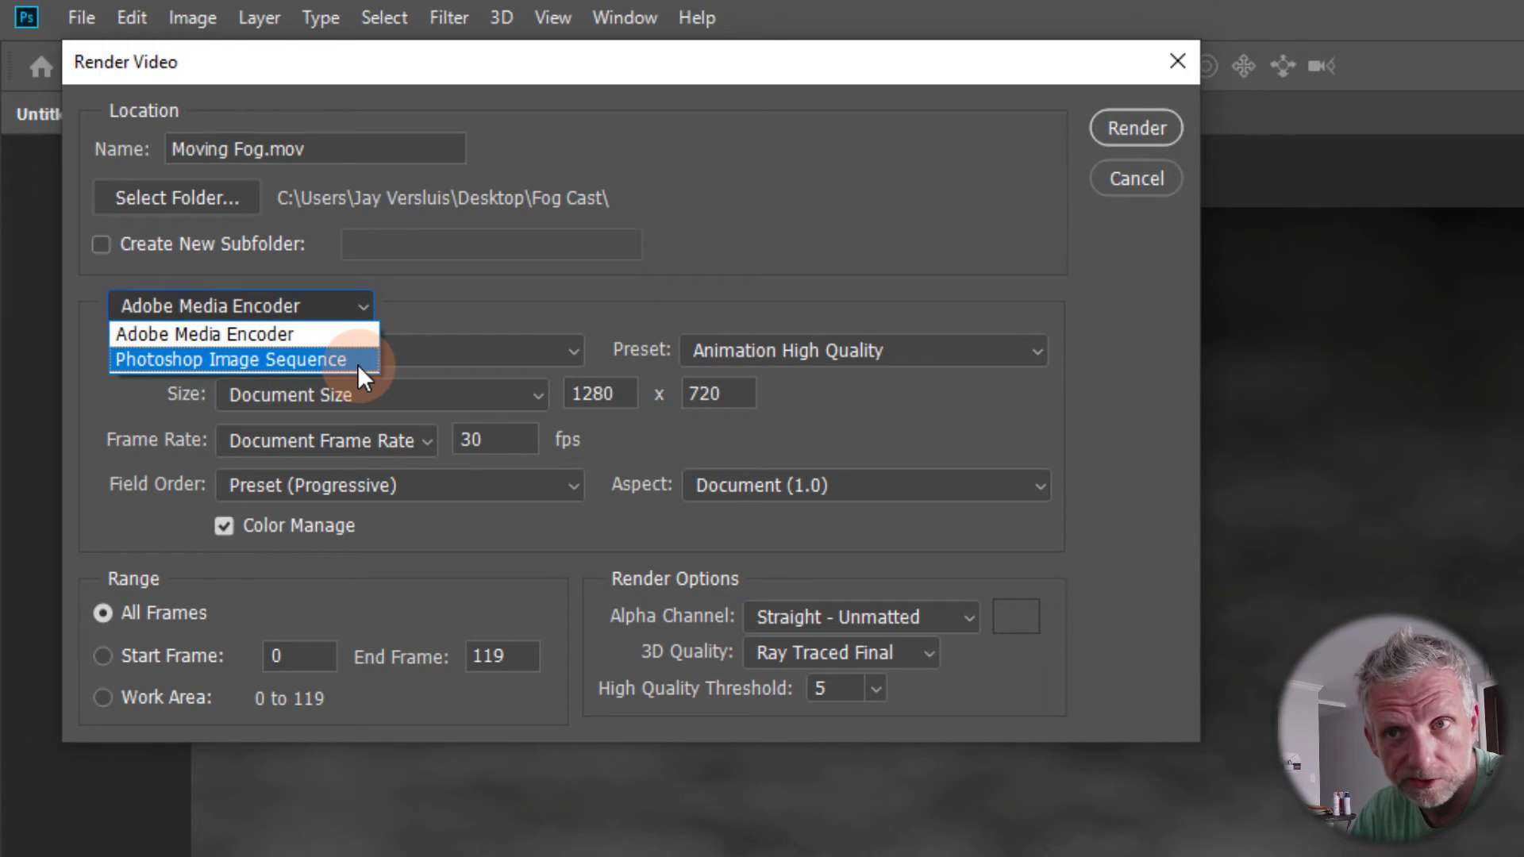
pyautogui.click(359, 337)
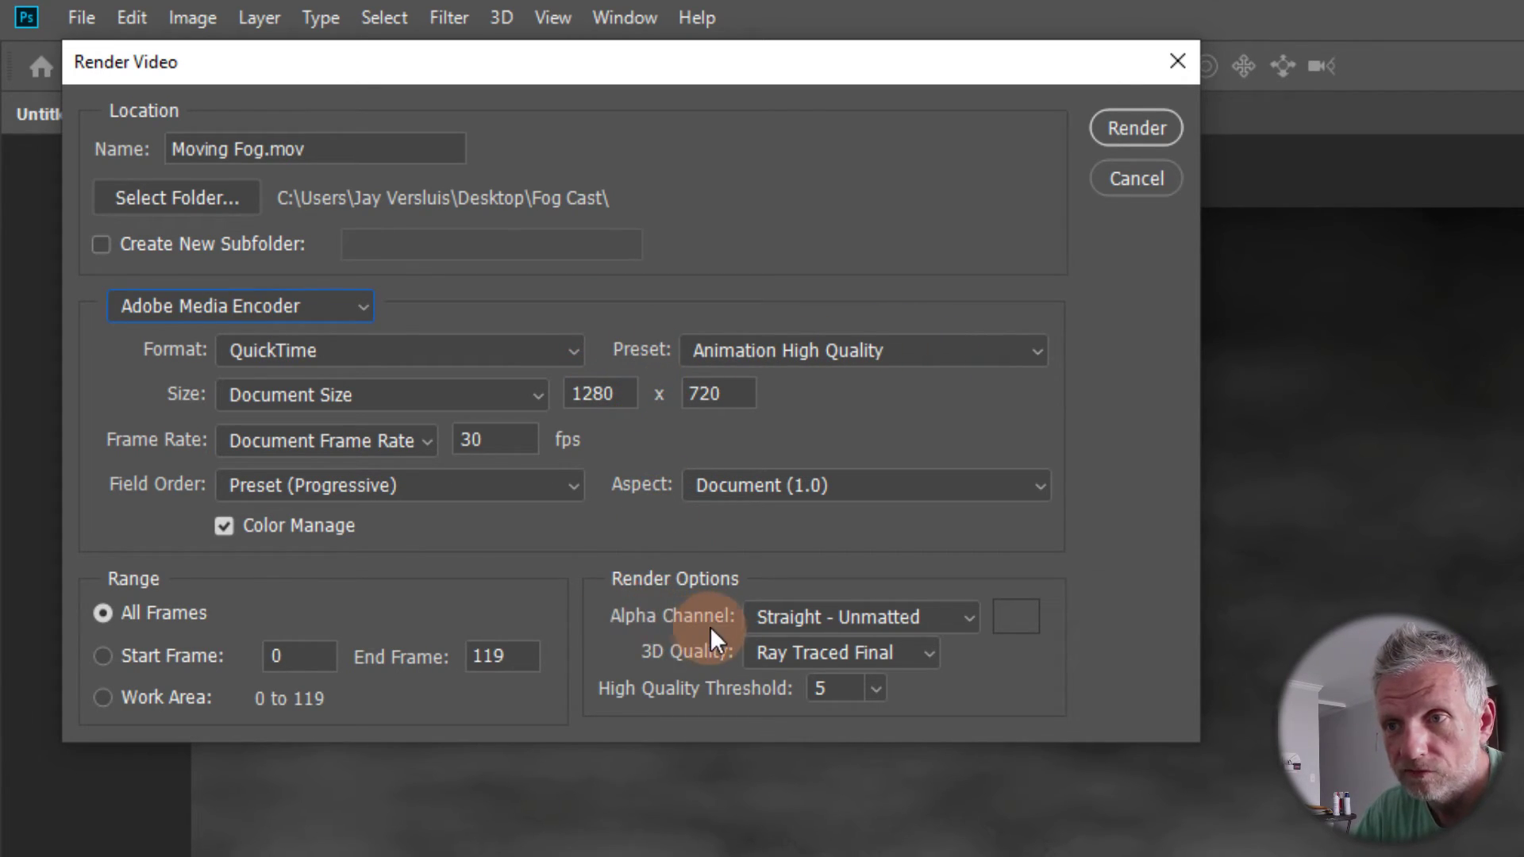
pyautogui.click(969, 618)
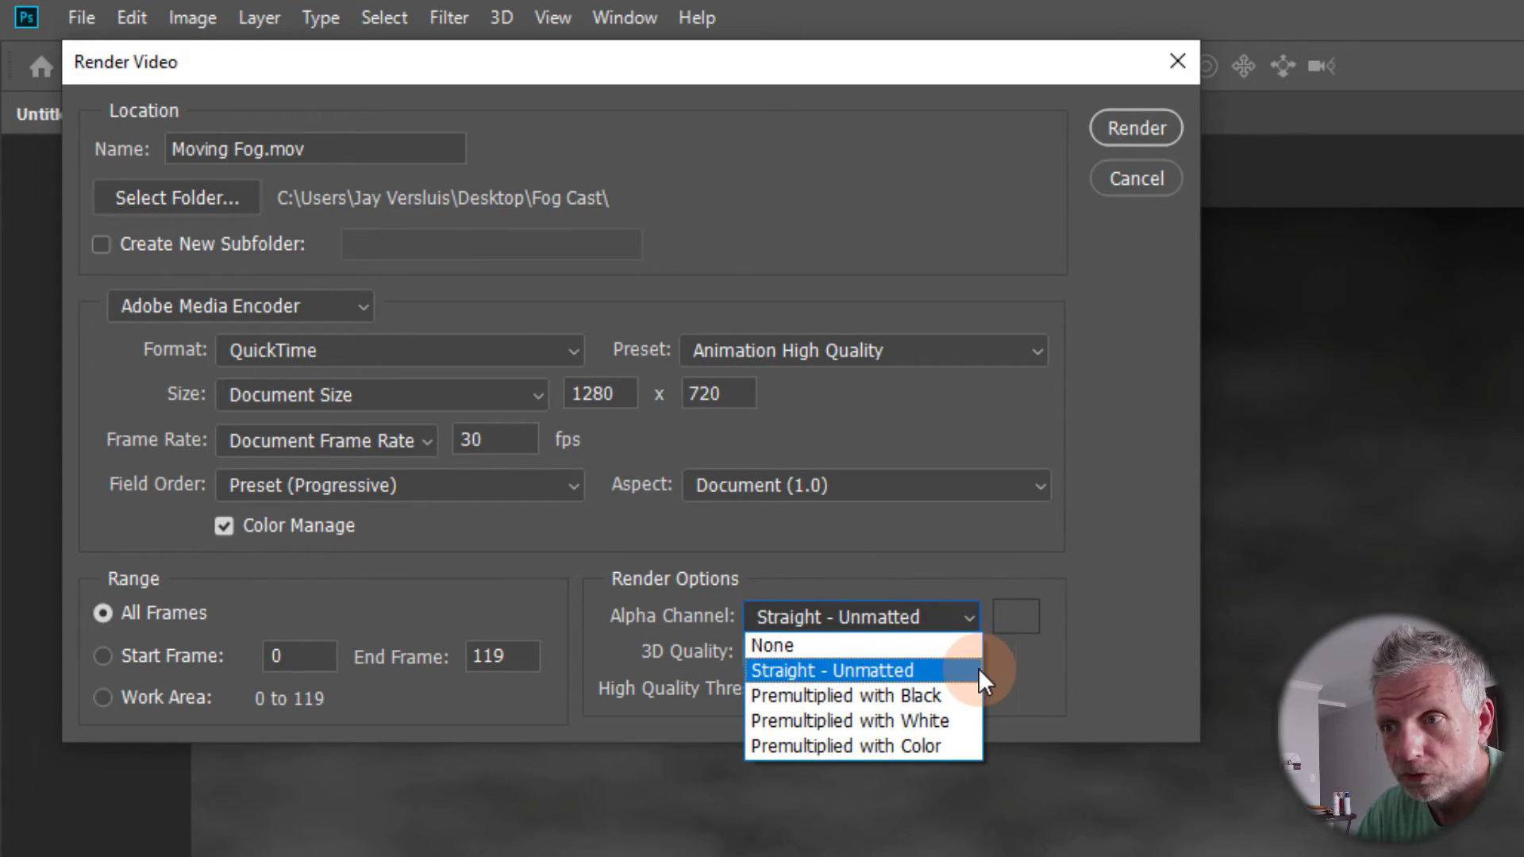
pyautogui.click(967, 644)
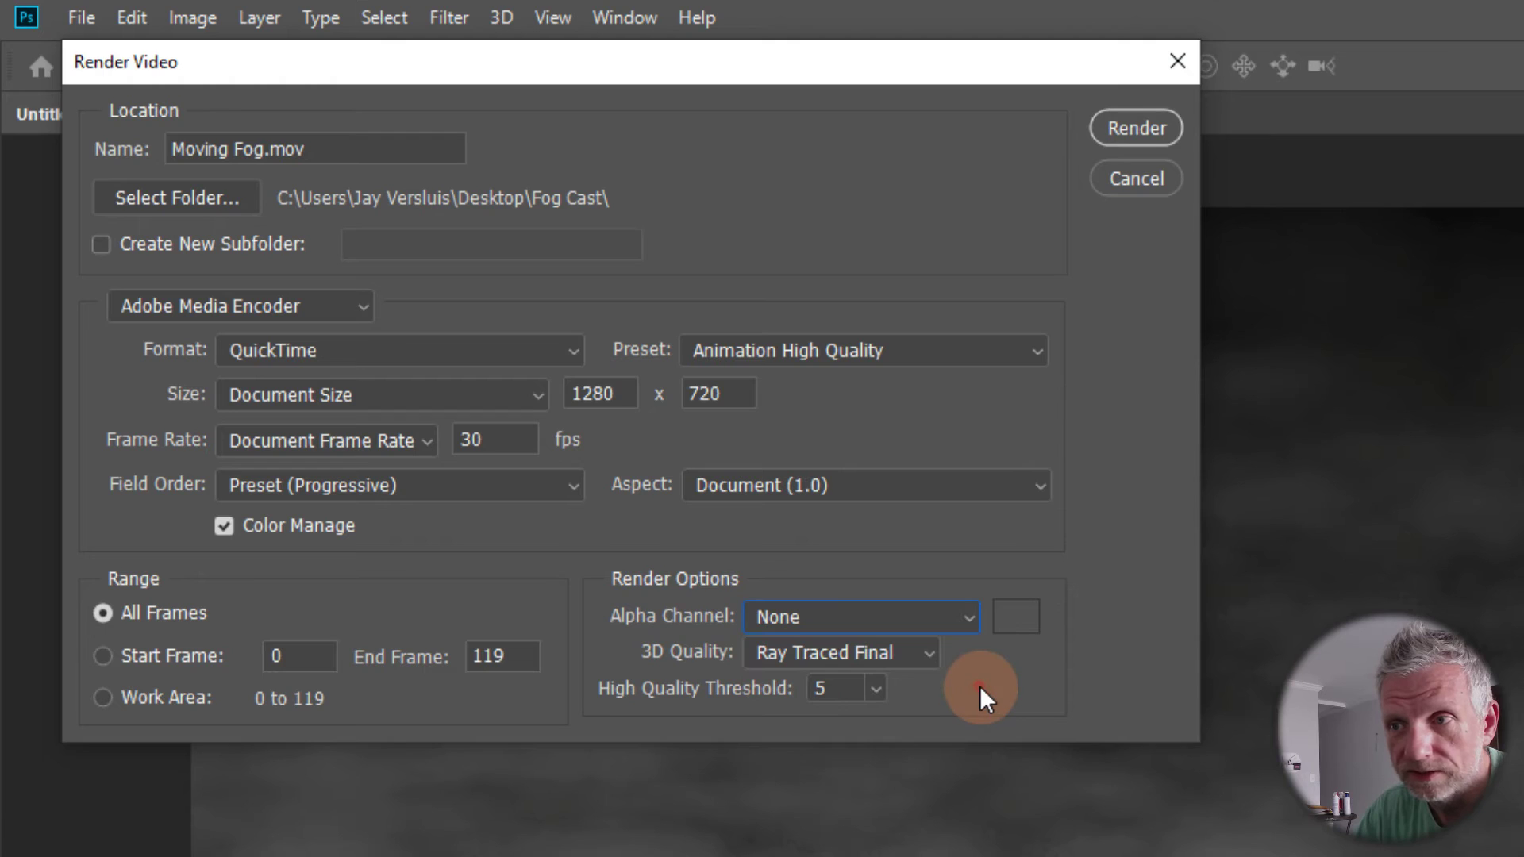
pyautogui.click(966, 620)
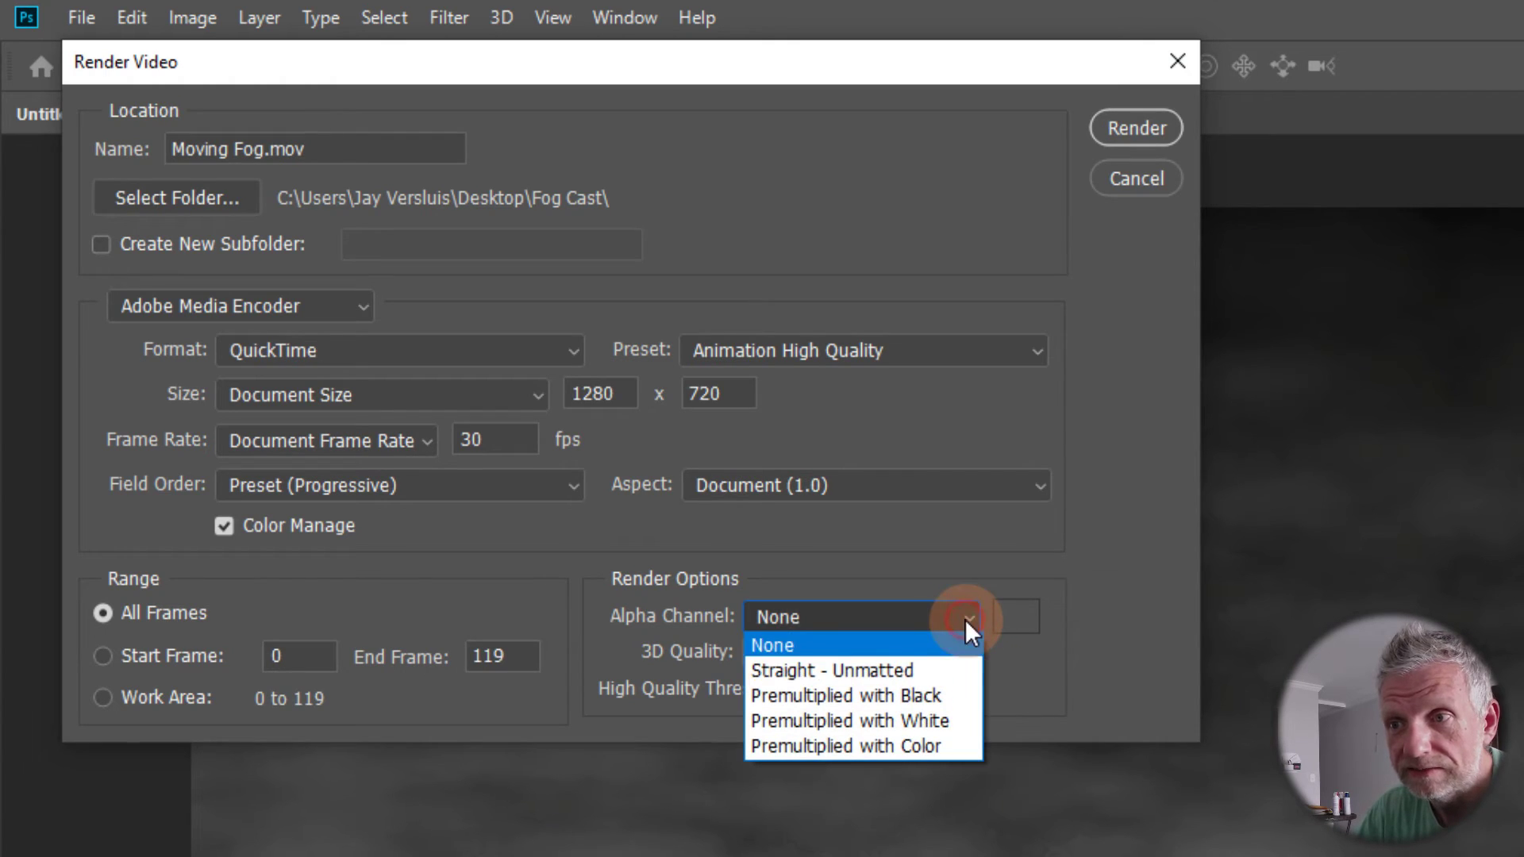
pyautogui.click(933, 673)
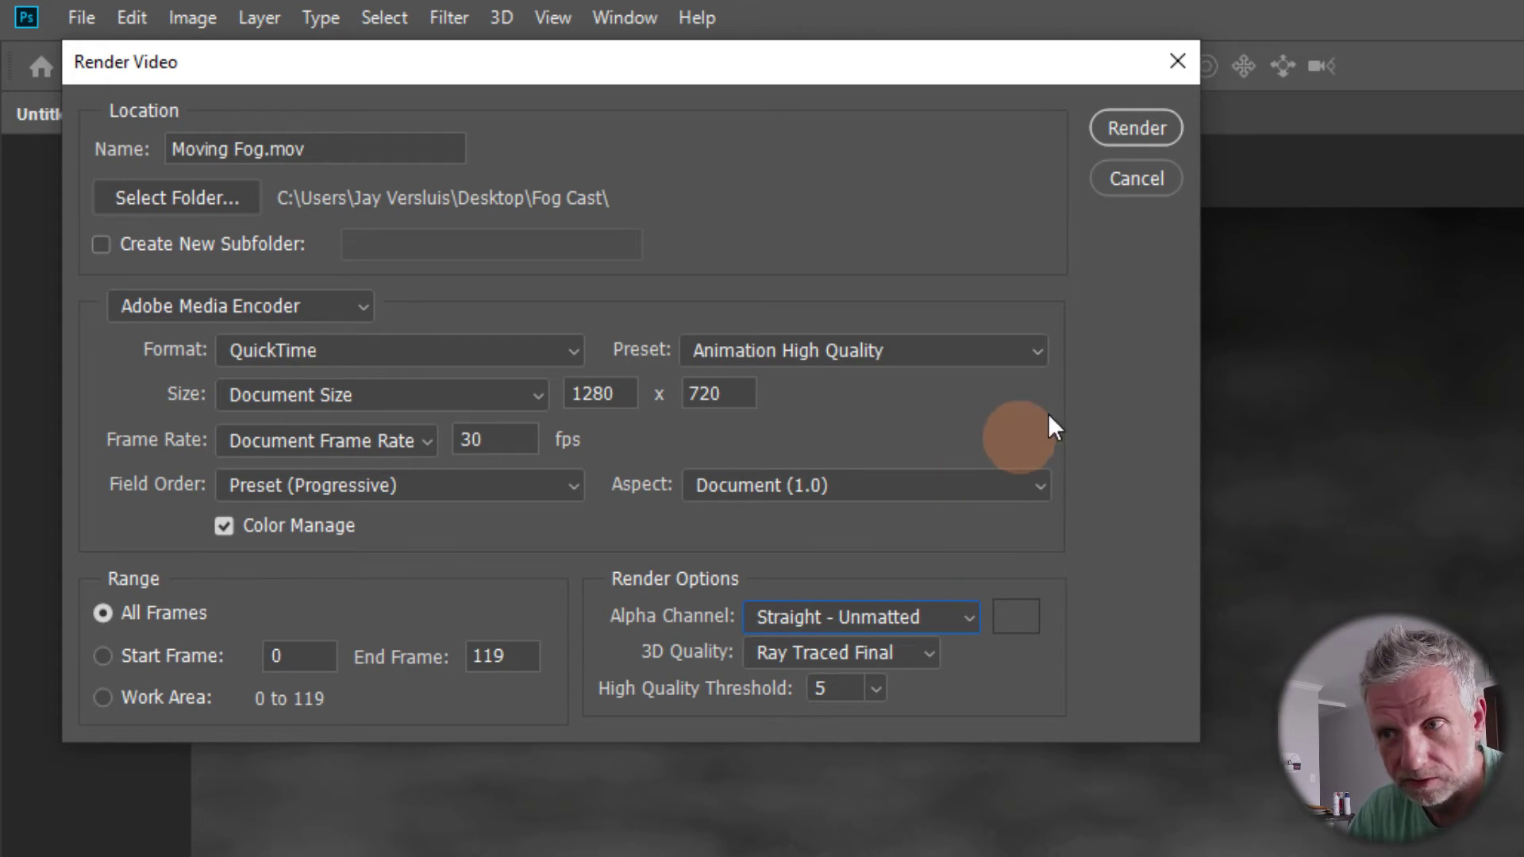
pyautogui.click(1155, 132)
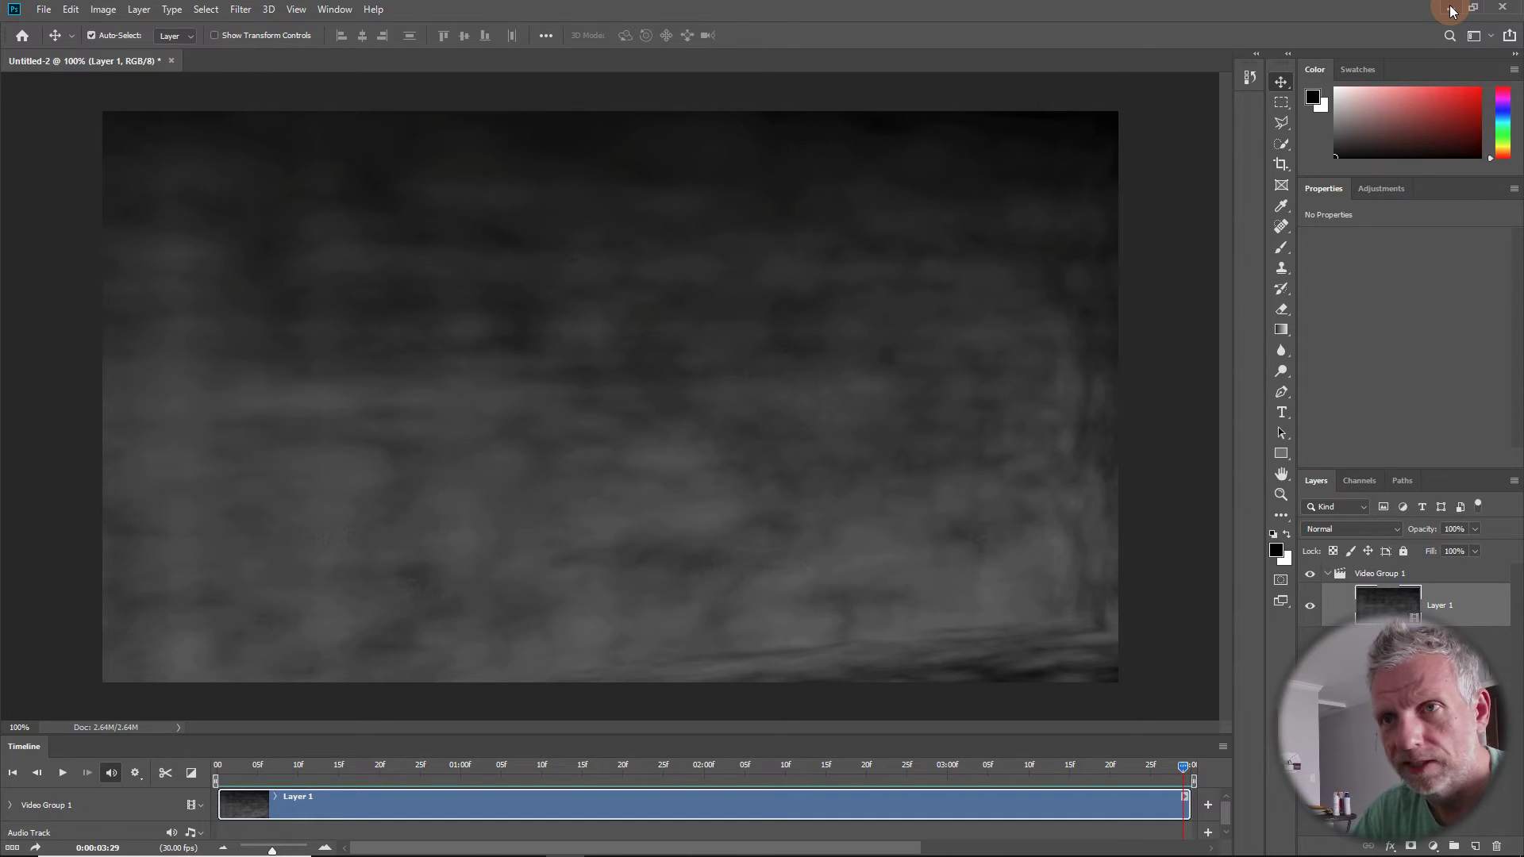
# - Minimize Photoshop, open the Fog Cast folder on the Desktop in File Explorer, and select Moving Fog.mov
pyautogui.click(1451, 11)
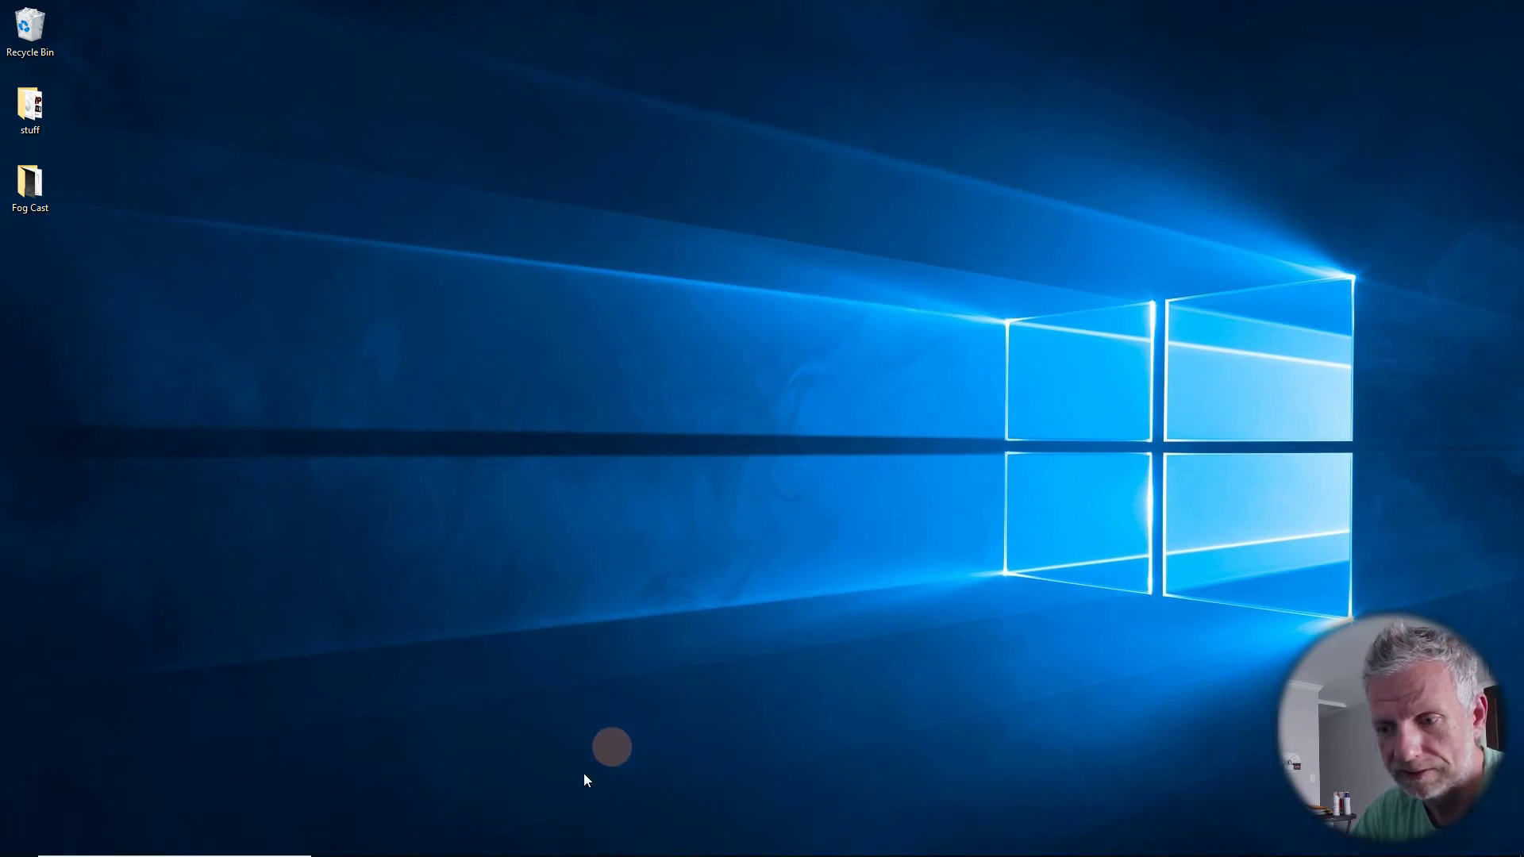
pyautogui.click(408, 844)
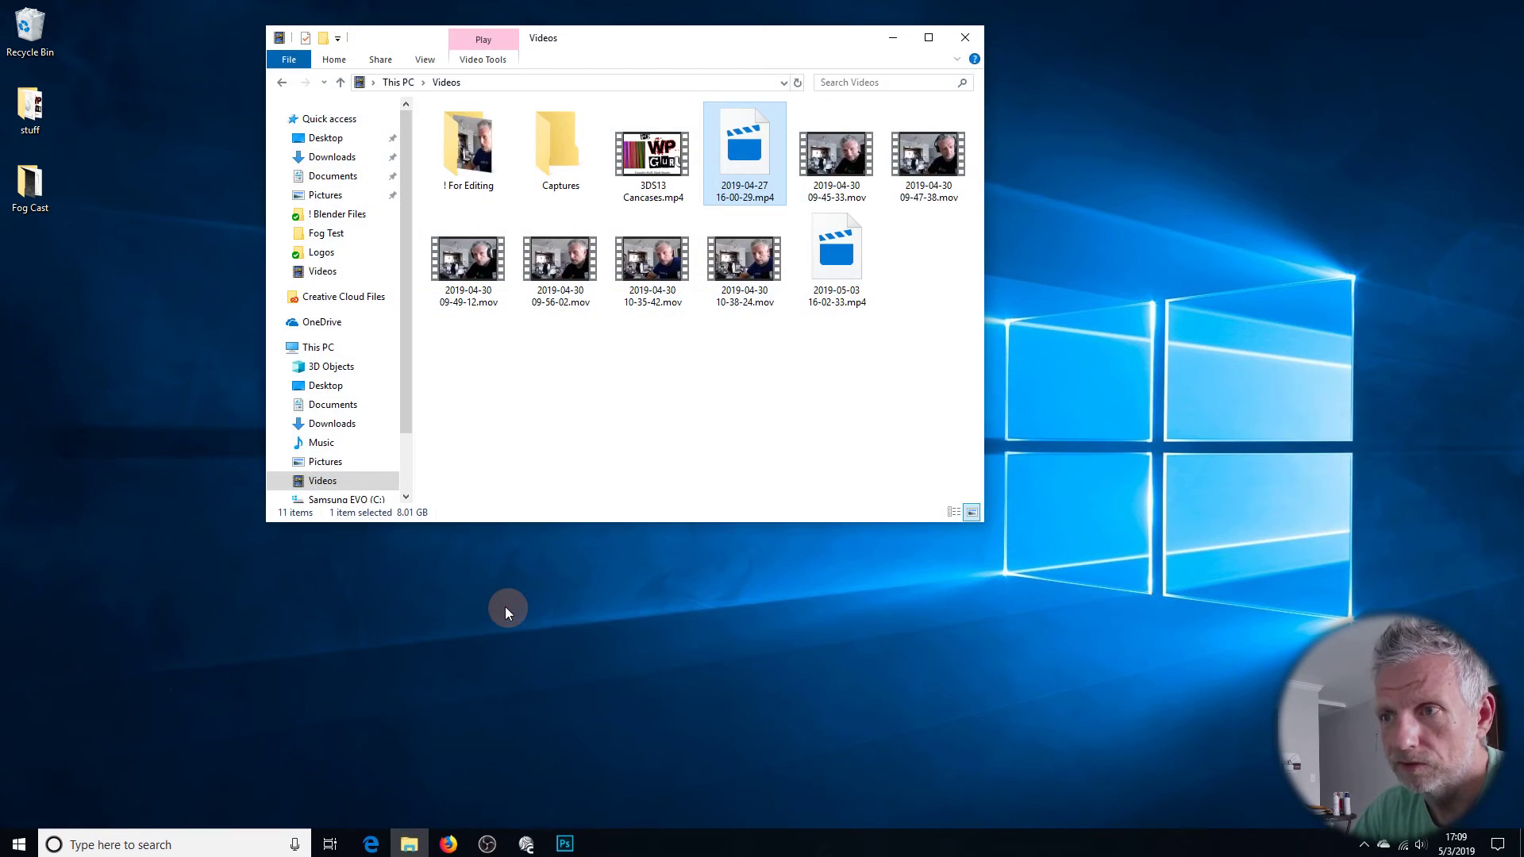
pyautogui.click(338, 143)
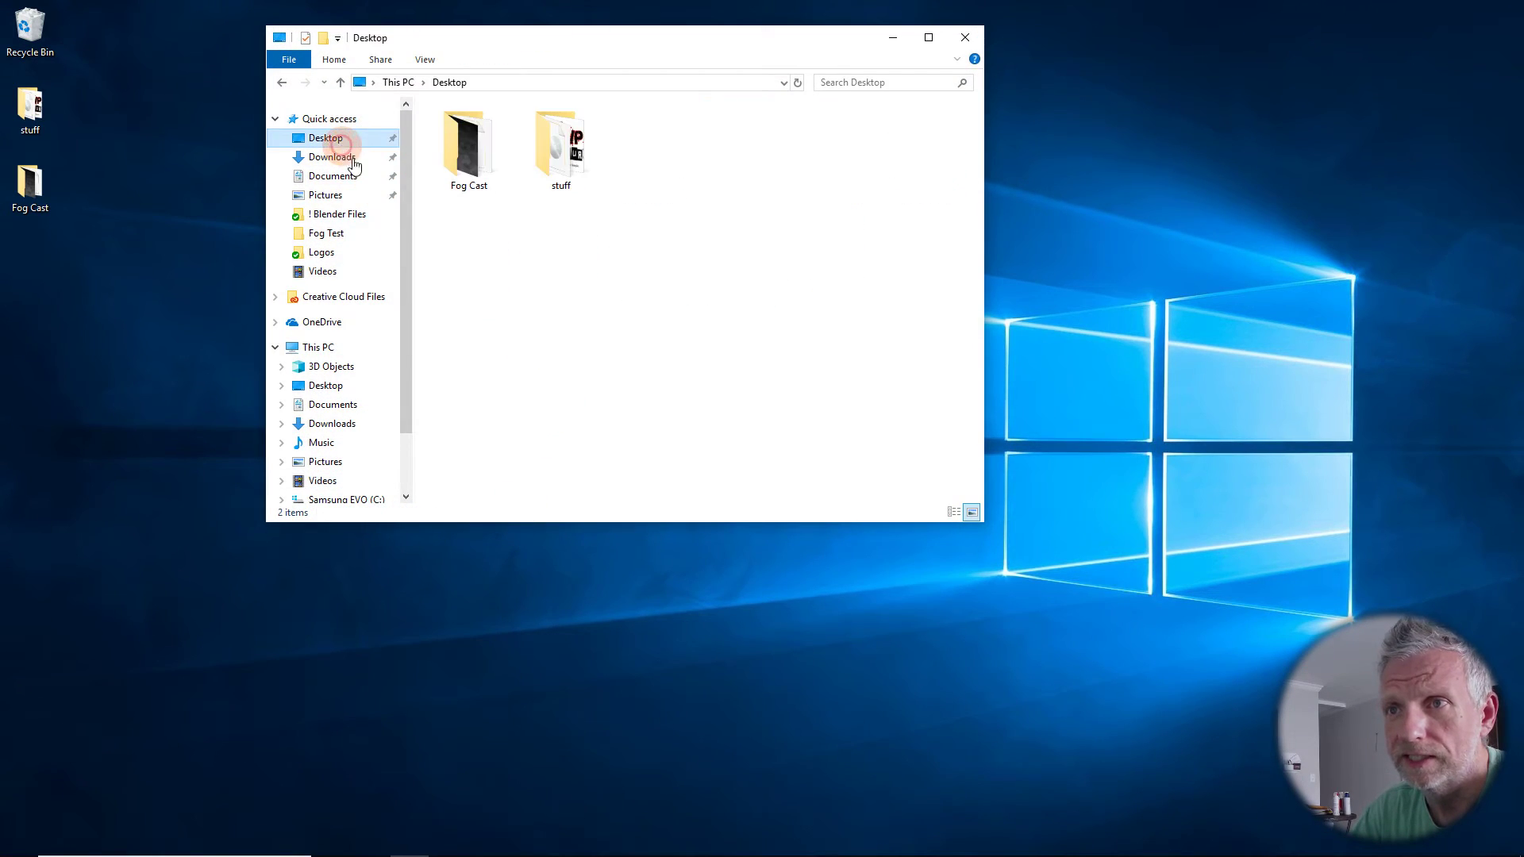
pyautogui.doubleClick(476, 151)
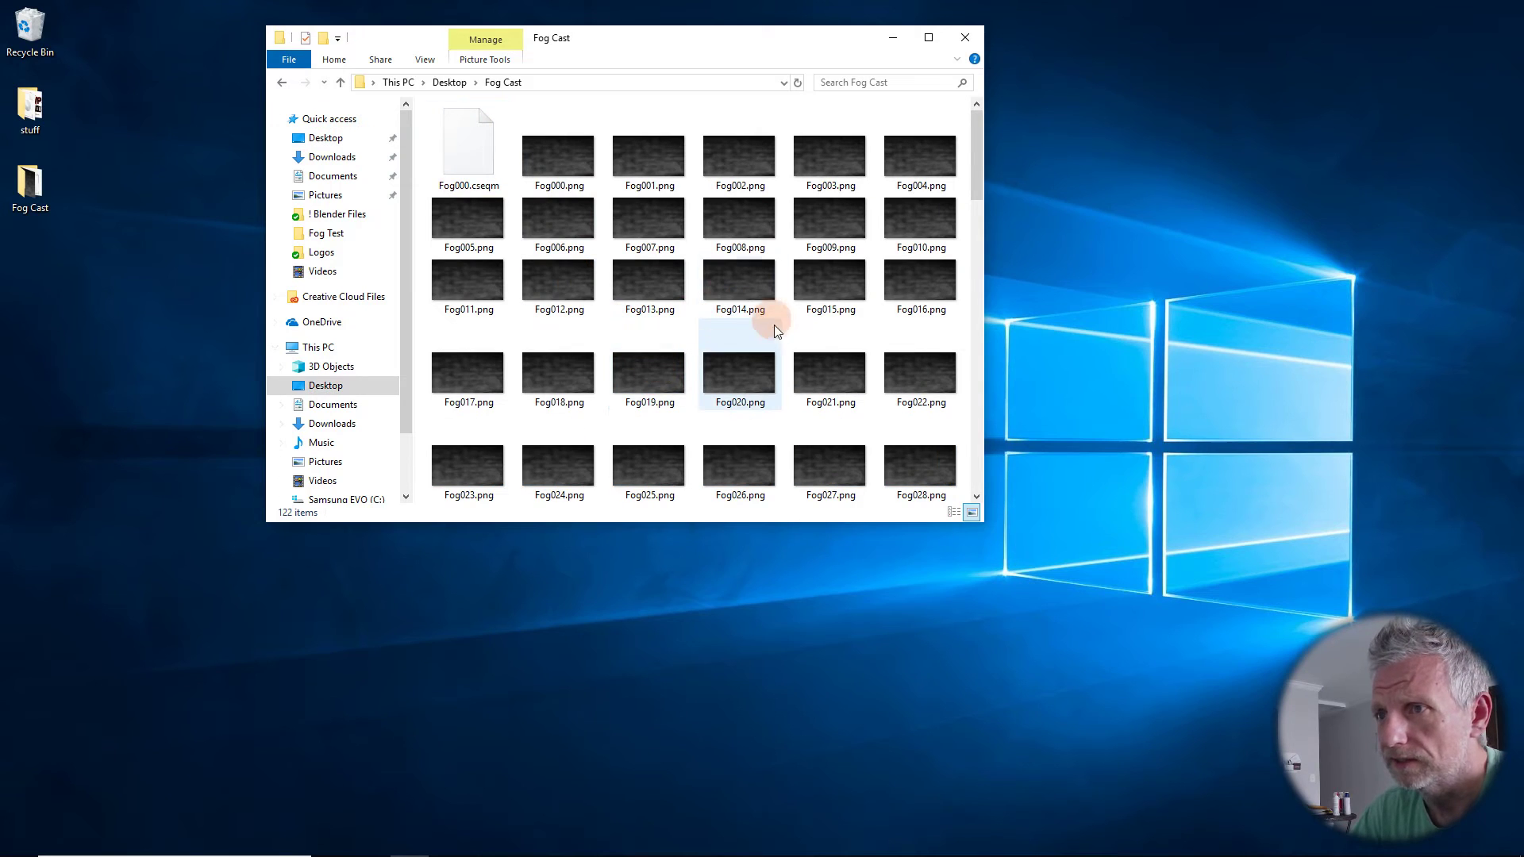
pyautogui.scroll(-15, 635, 265)
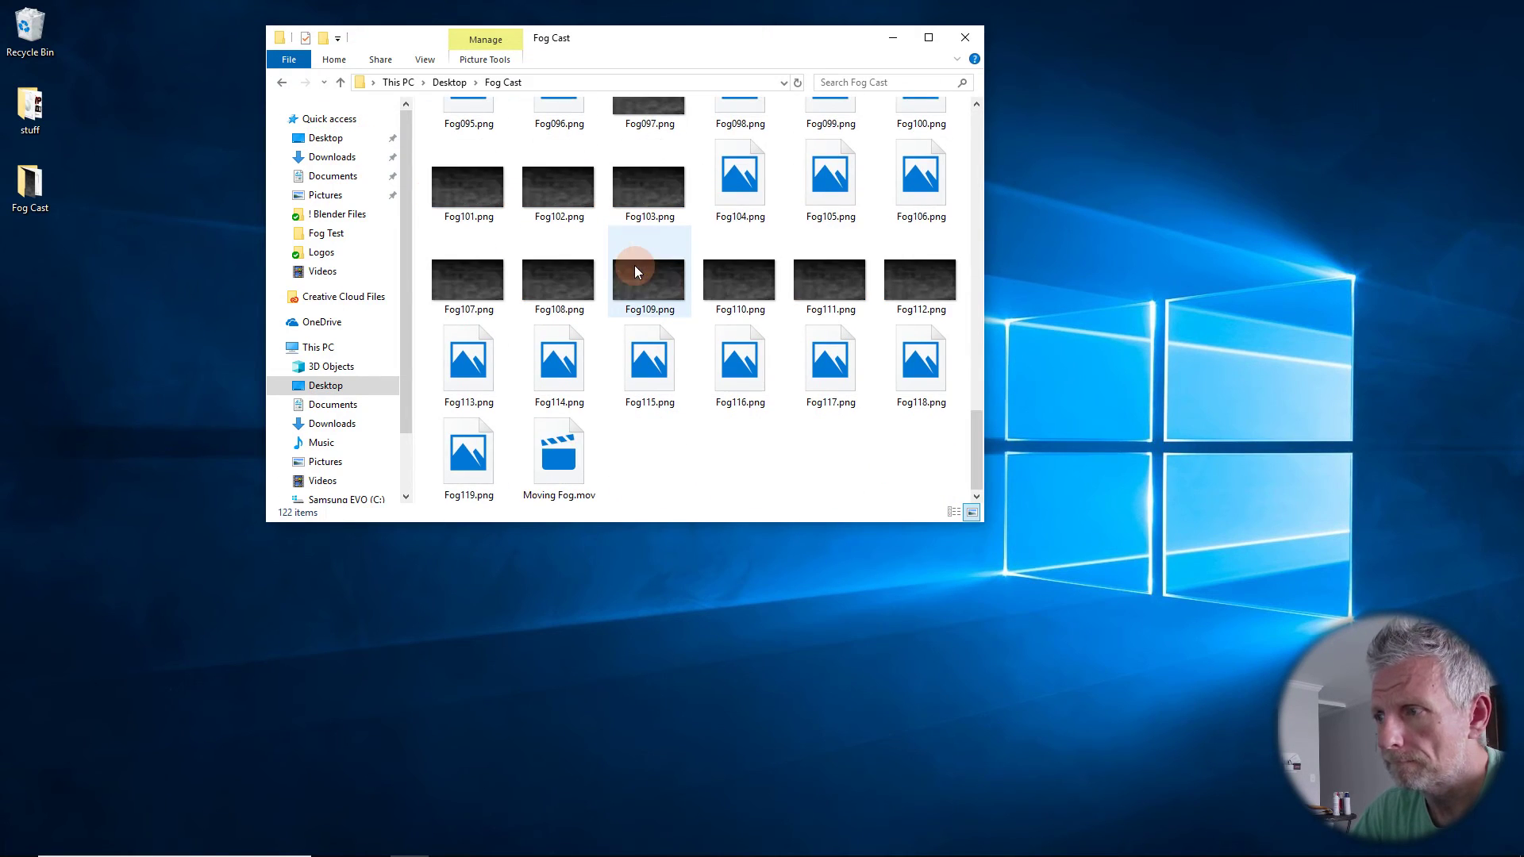
pyautogui.click(571, 472)
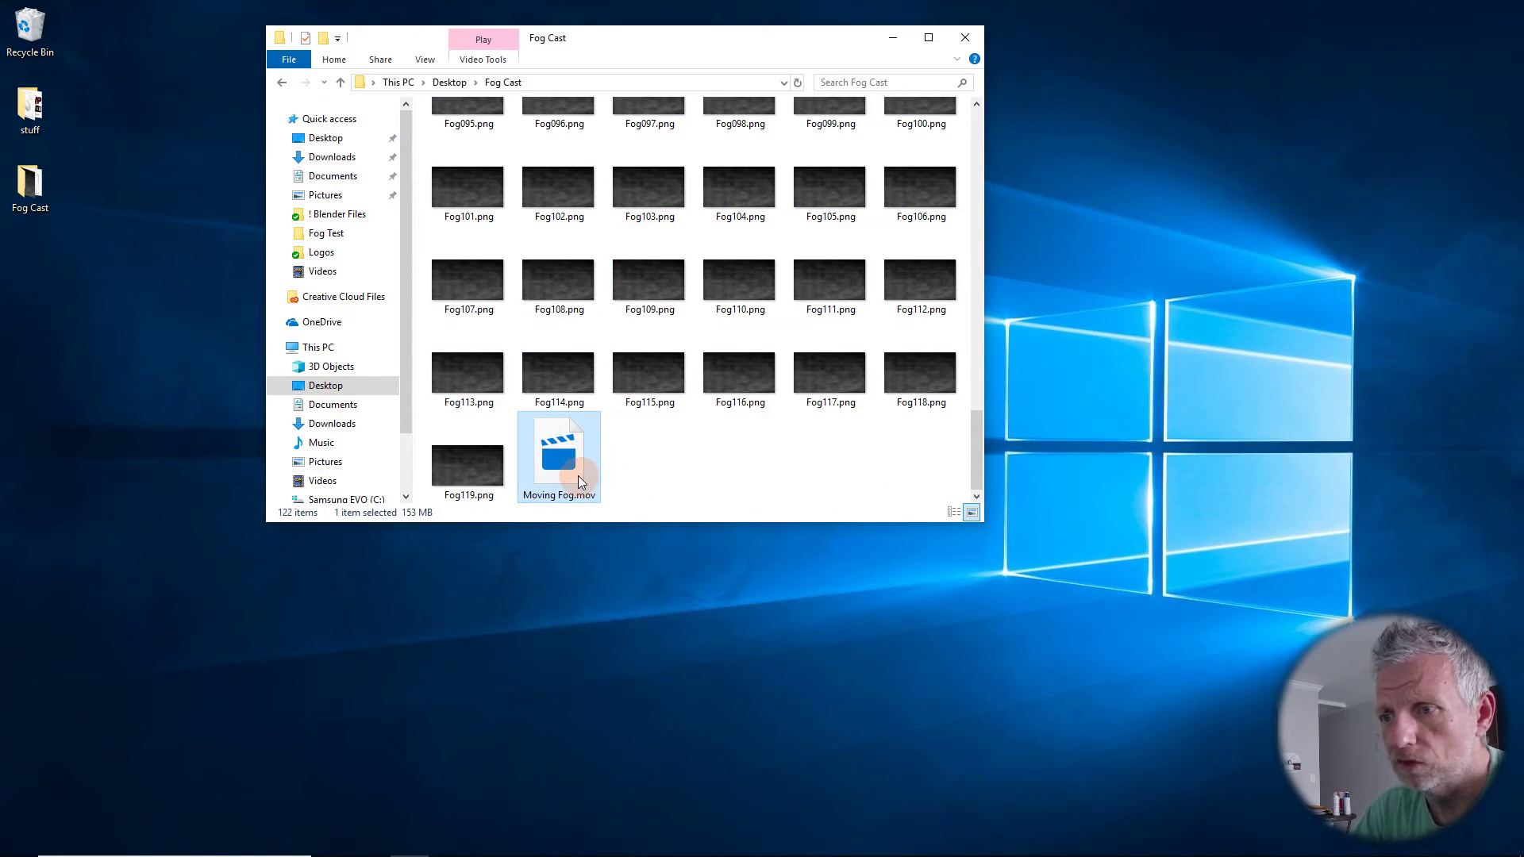
# - Try to play Moving Fog.mov in the default video player, and close the player
pyautogui.doubleClick(560, 459)
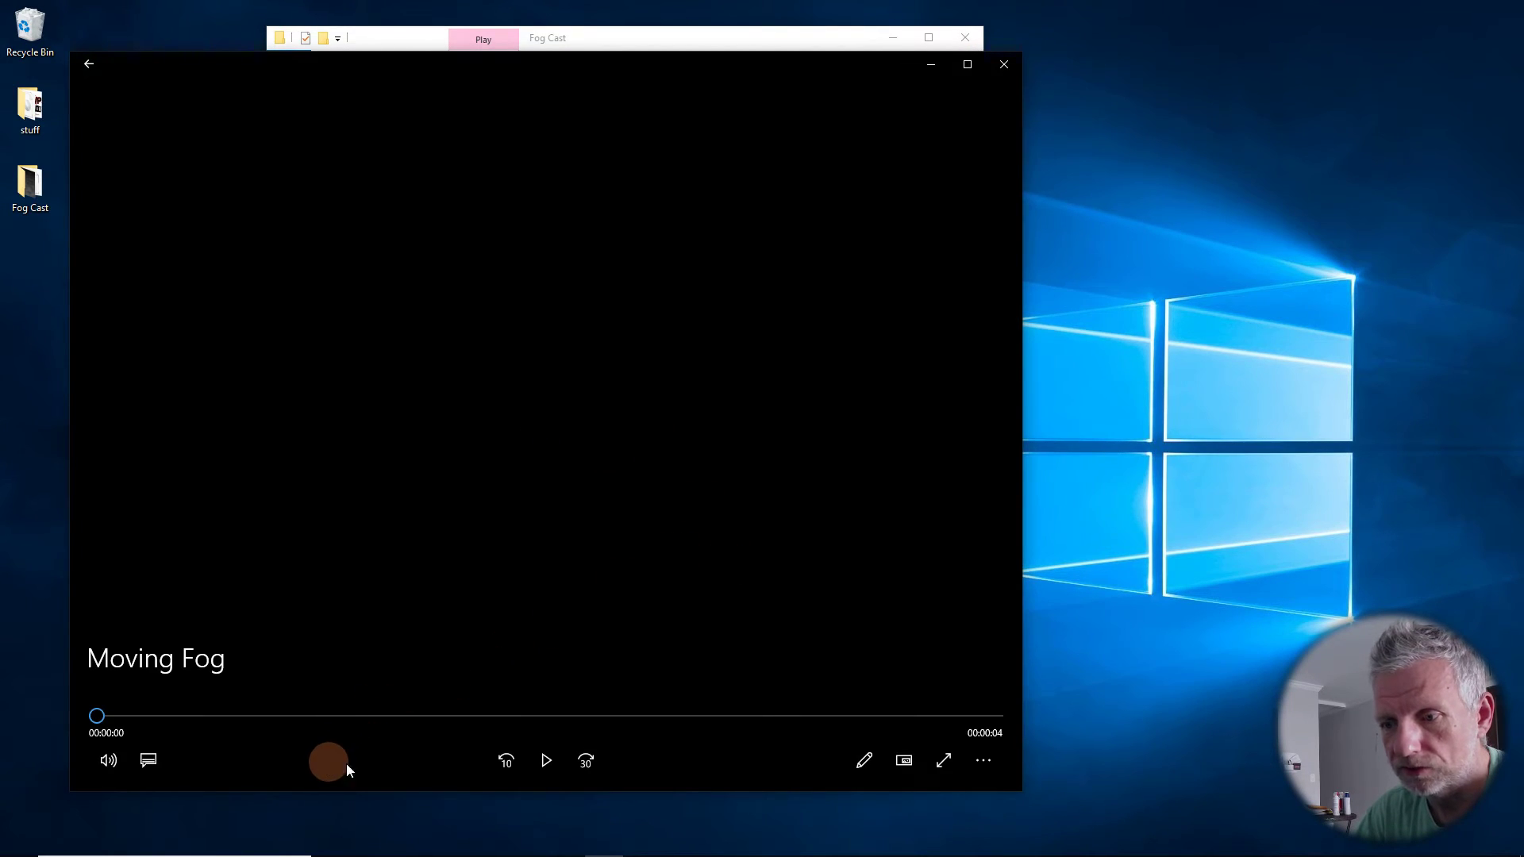
pyautogui.click(550, 768)
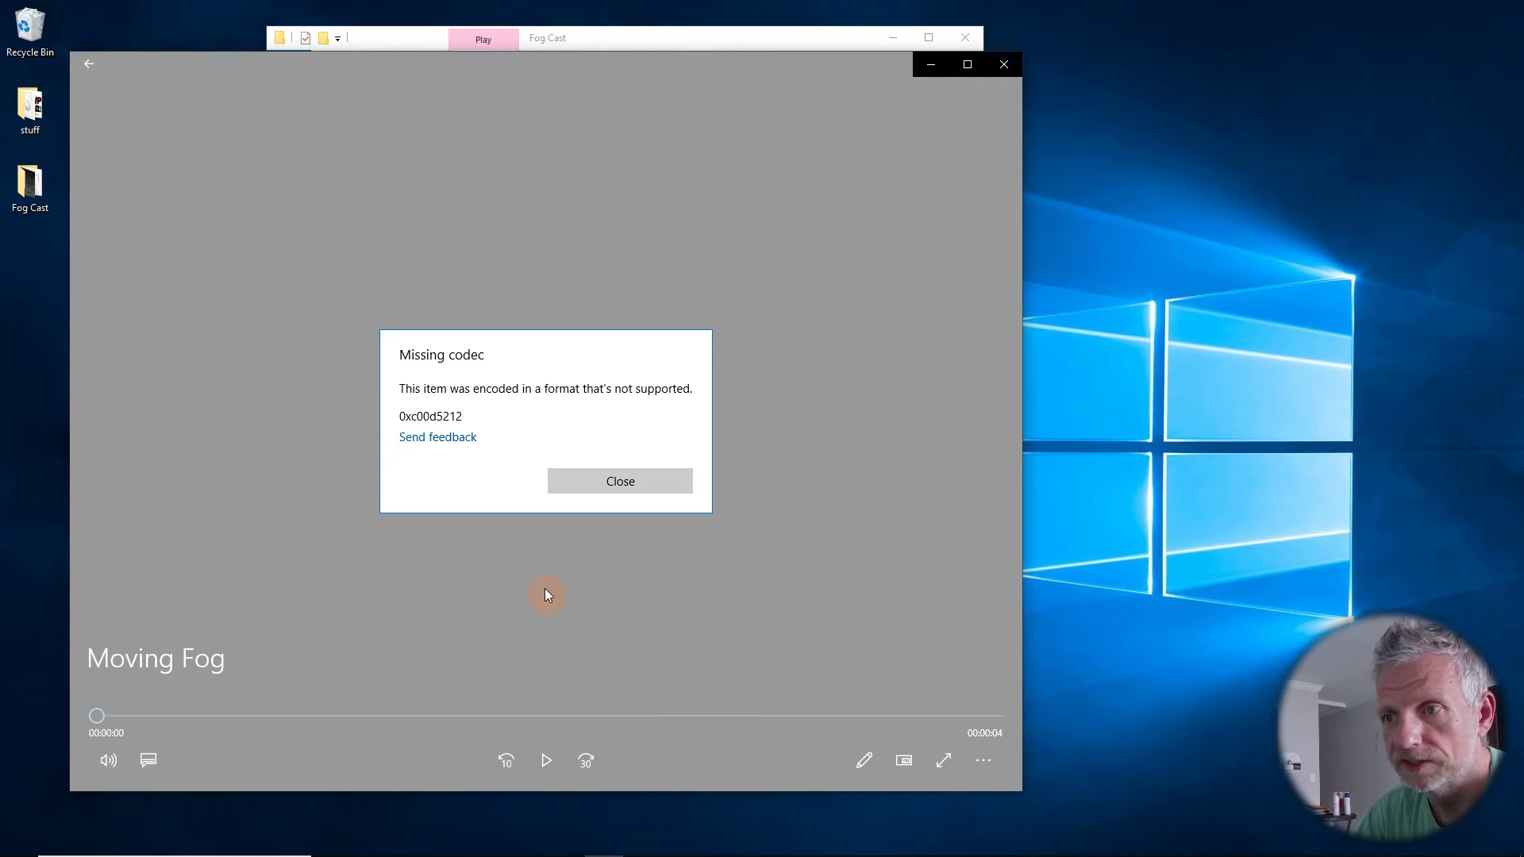
pyautogui.click(621, 480)
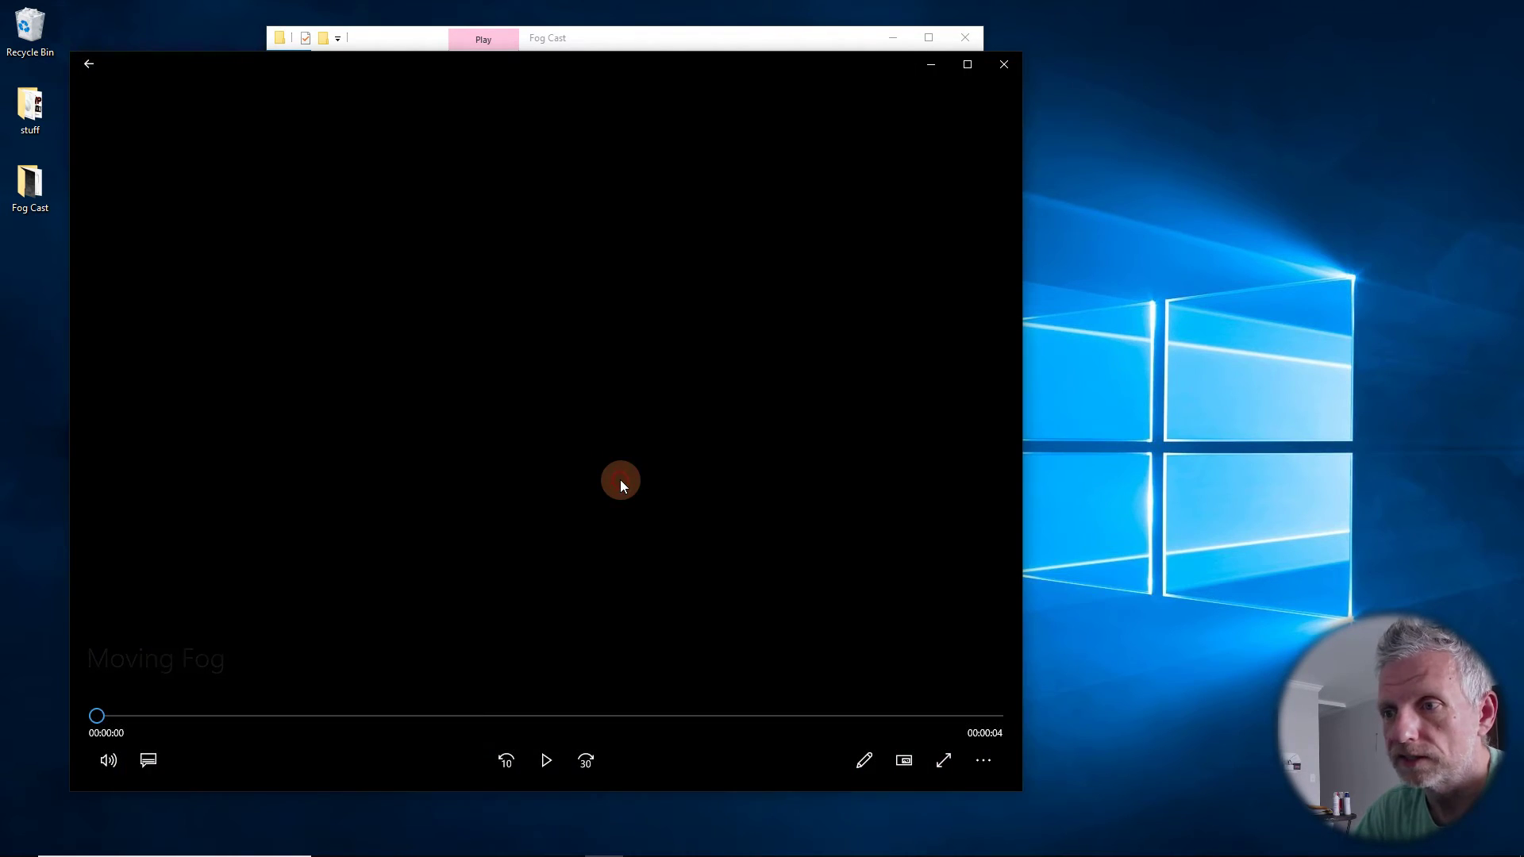
pyautogui.click(1005, 65)
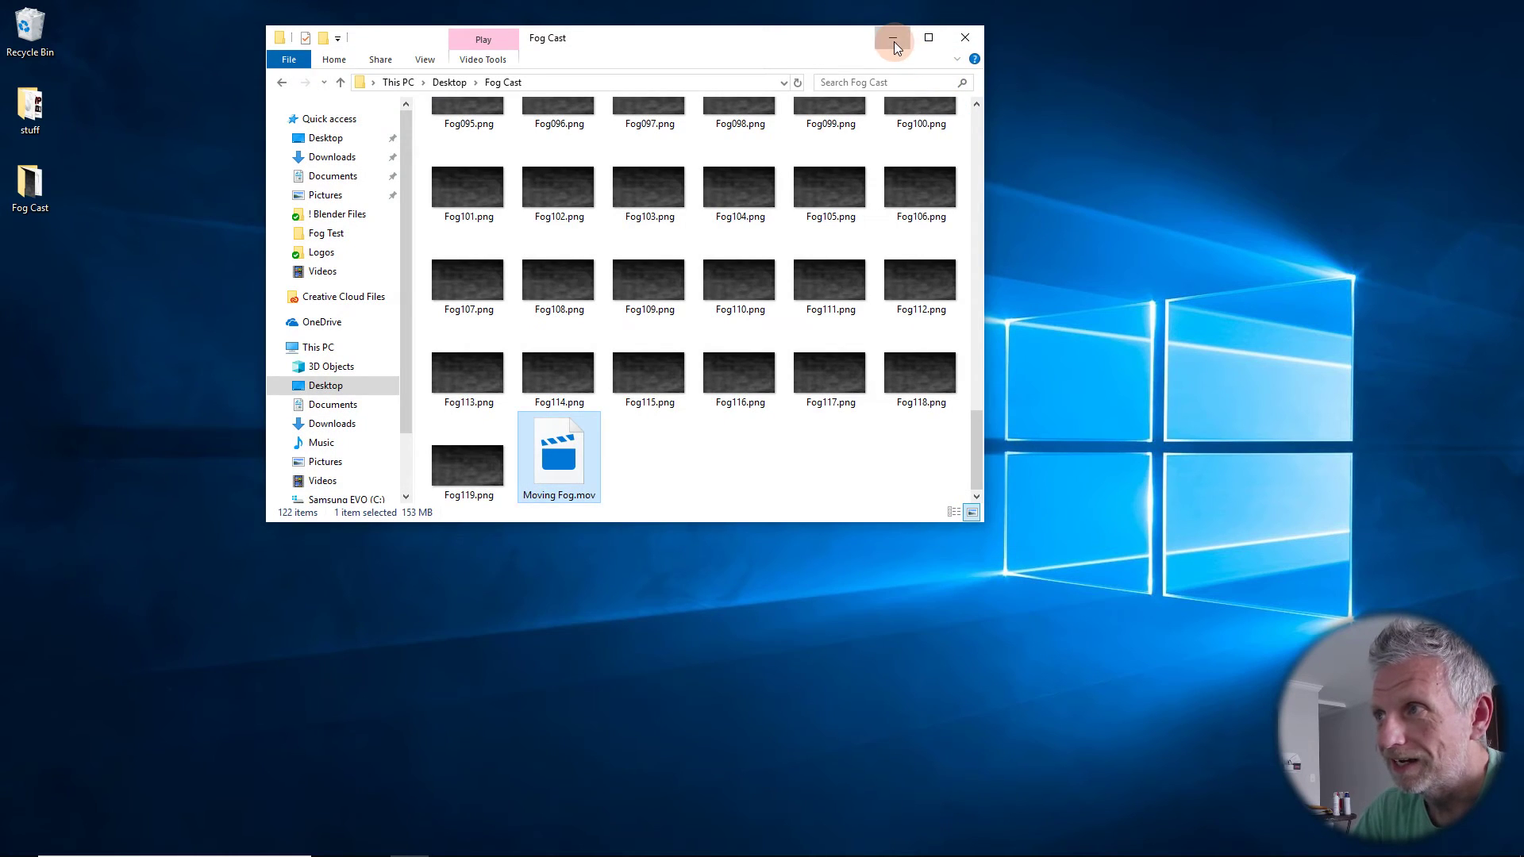
# - Minimize File Explorer, switch to OBS, and change the active scene to CAM Full clean
pyautogui.click(893, 40)
pyautogui.moveTo(487, 843)
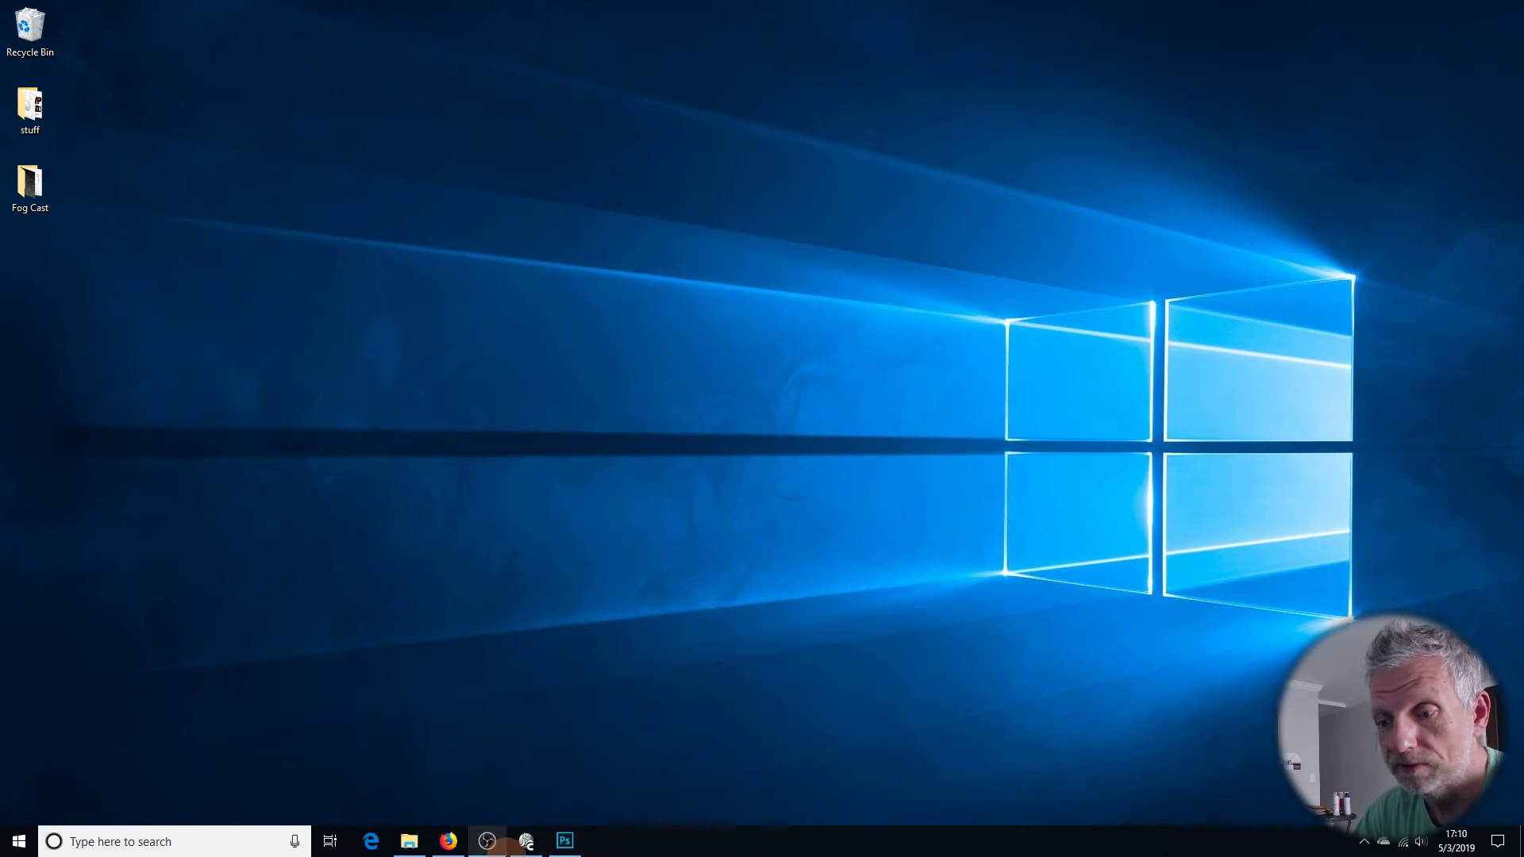
pyautogui.click(486, 843)
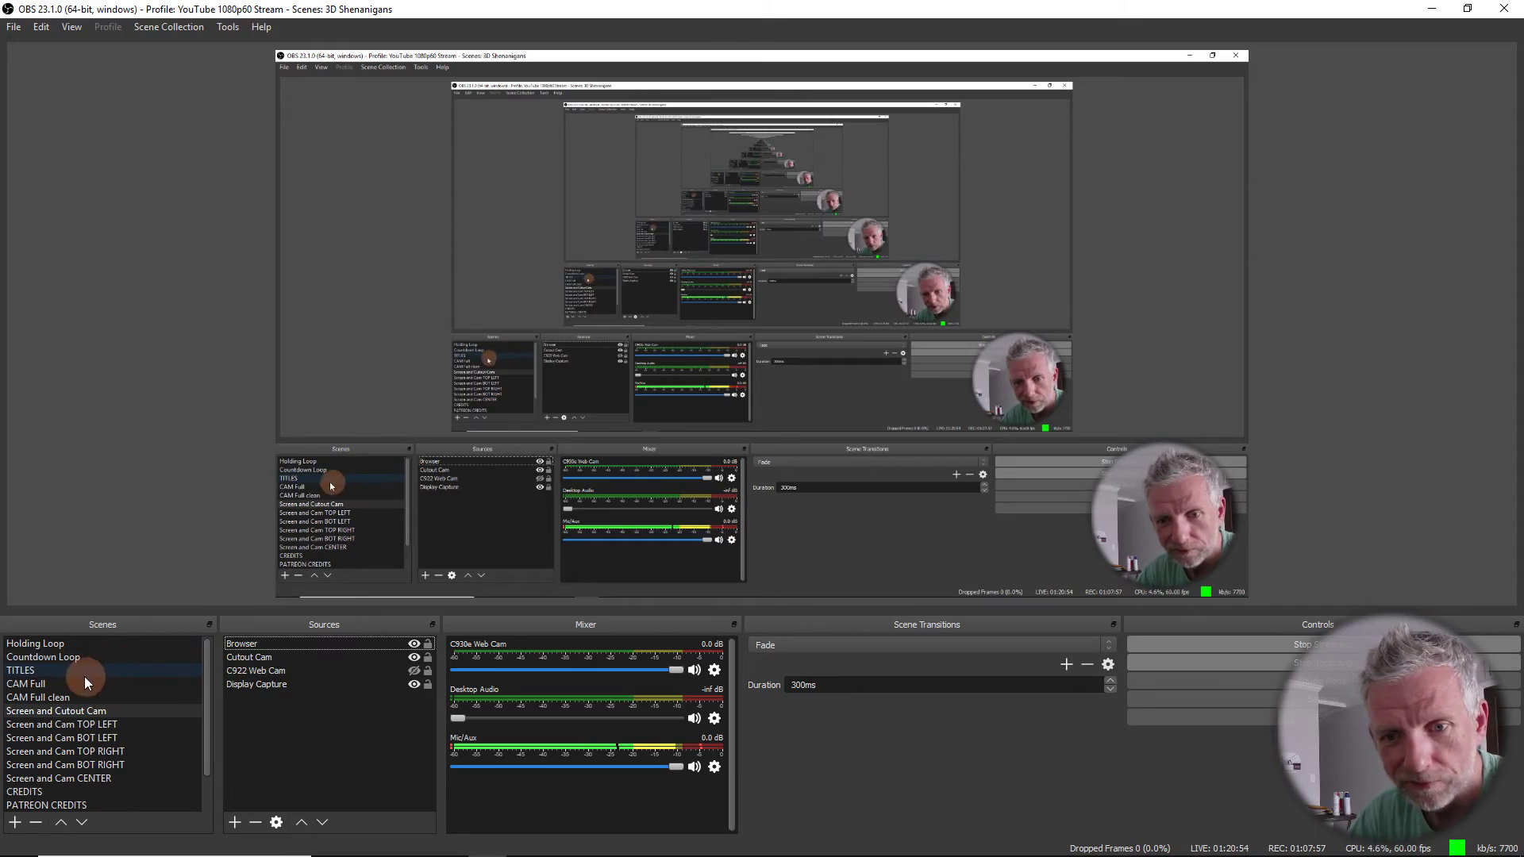
pyautogui.click(82, 698)
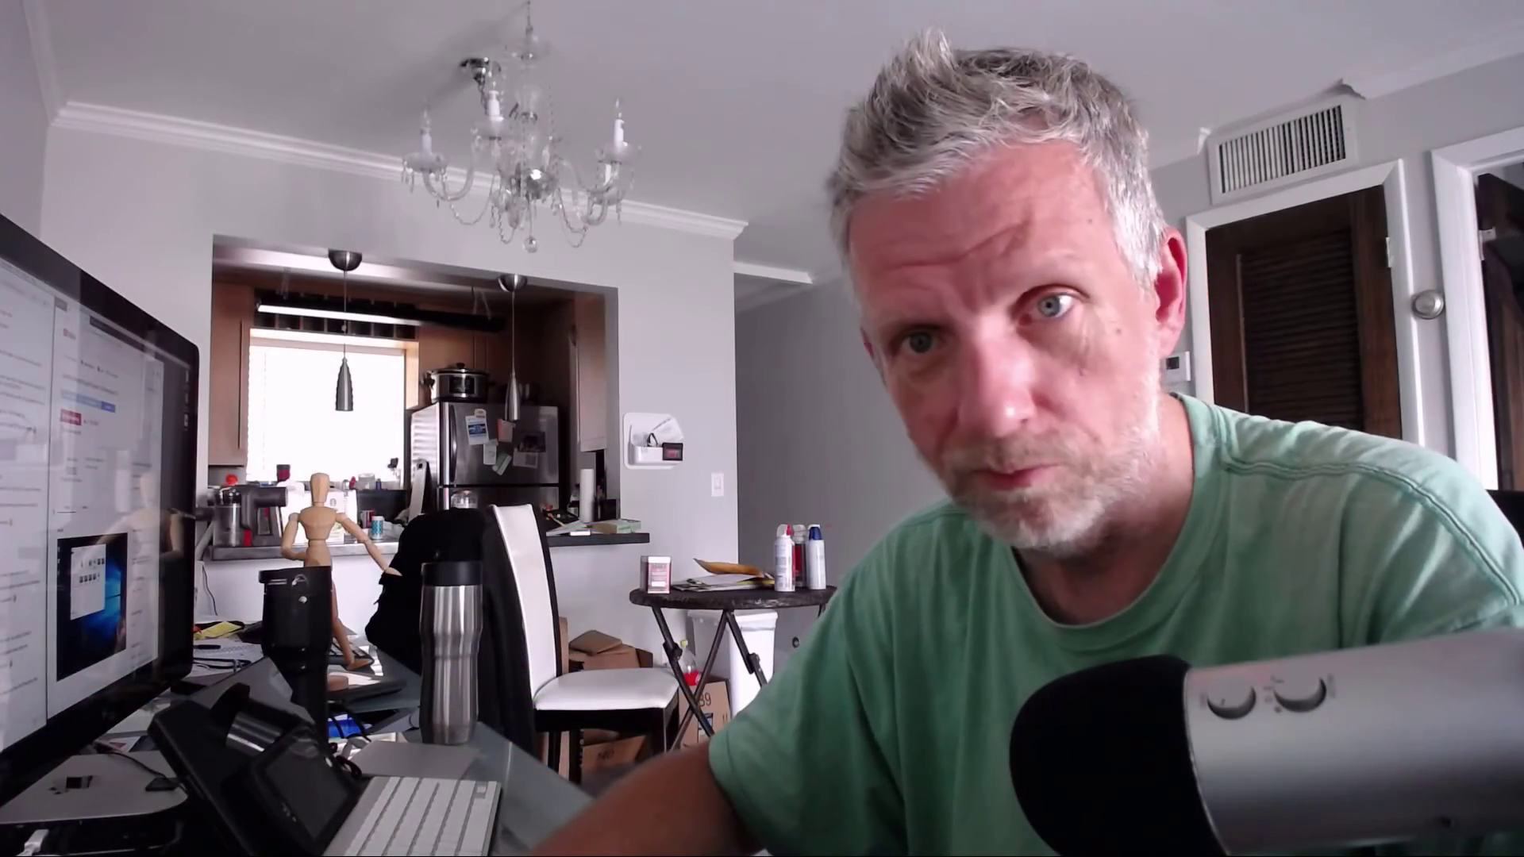
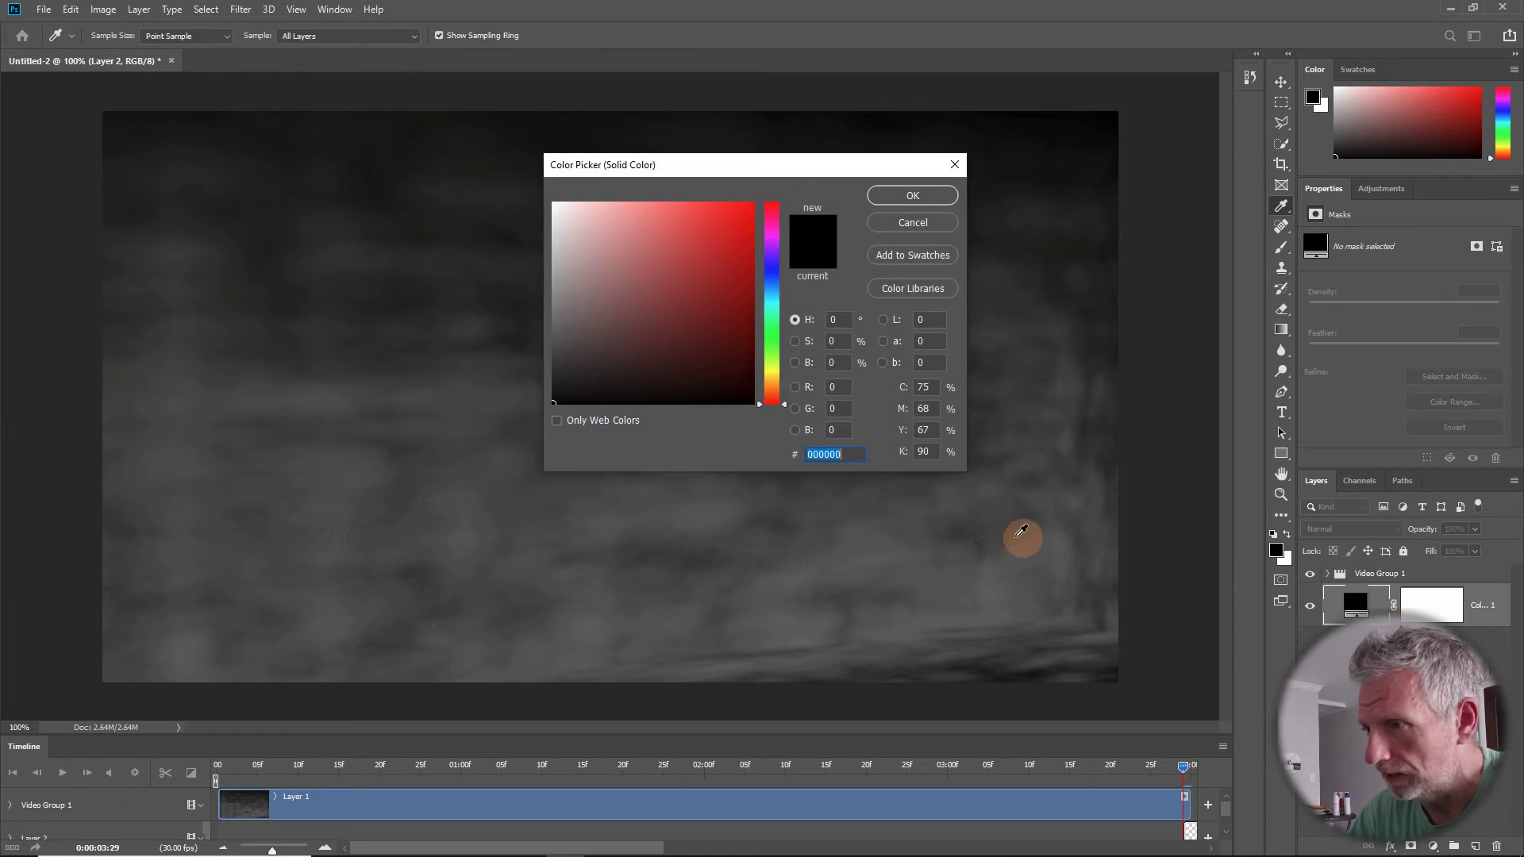
# - Give the new solid color fill layer a muted red and move the timeline playhead to 0:00:01:27
pyautogui.click(674, 263)
pyautogui.click(903, 202)
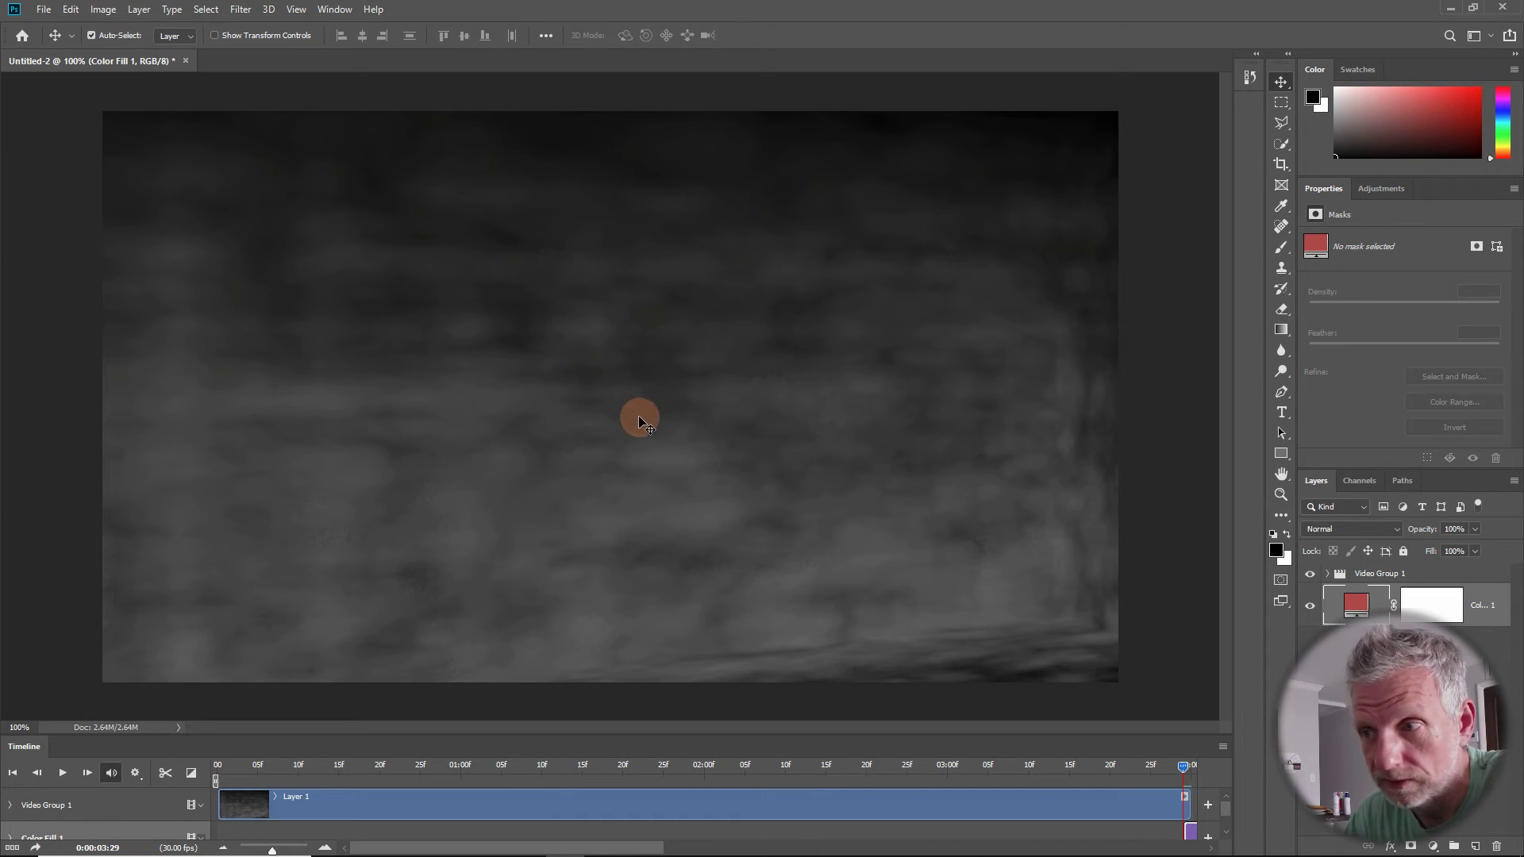
pyautogui.moveTo(214, 780); pyautogui.dragTo(686, 756)
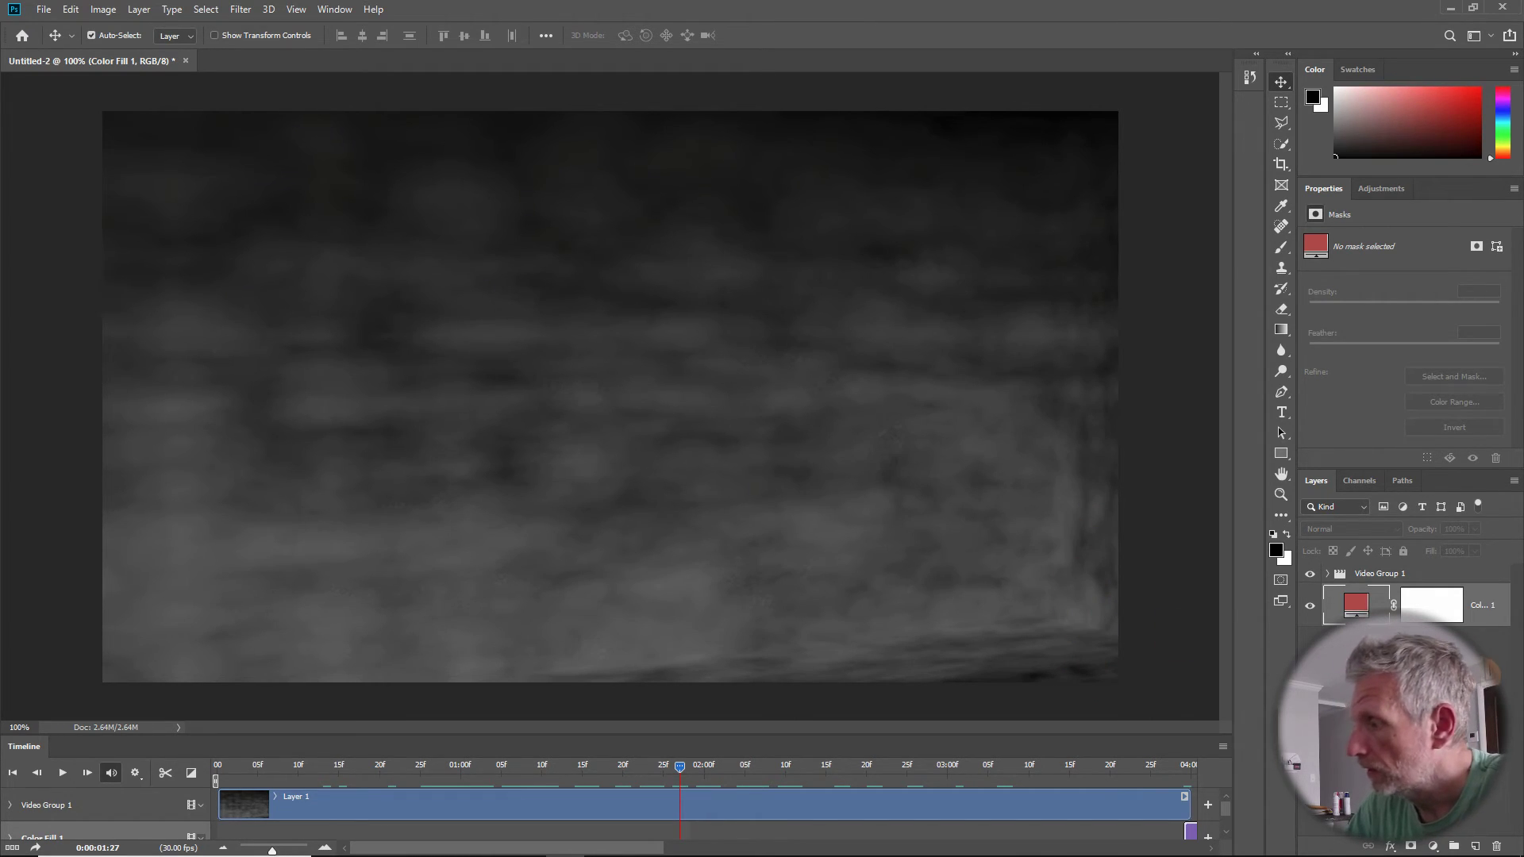
# - Set the blend mode of Layer 1 inside Video Group 1 to Multiply and check the fog at 0:00:01:25
pyautogui.click(1377, 574)
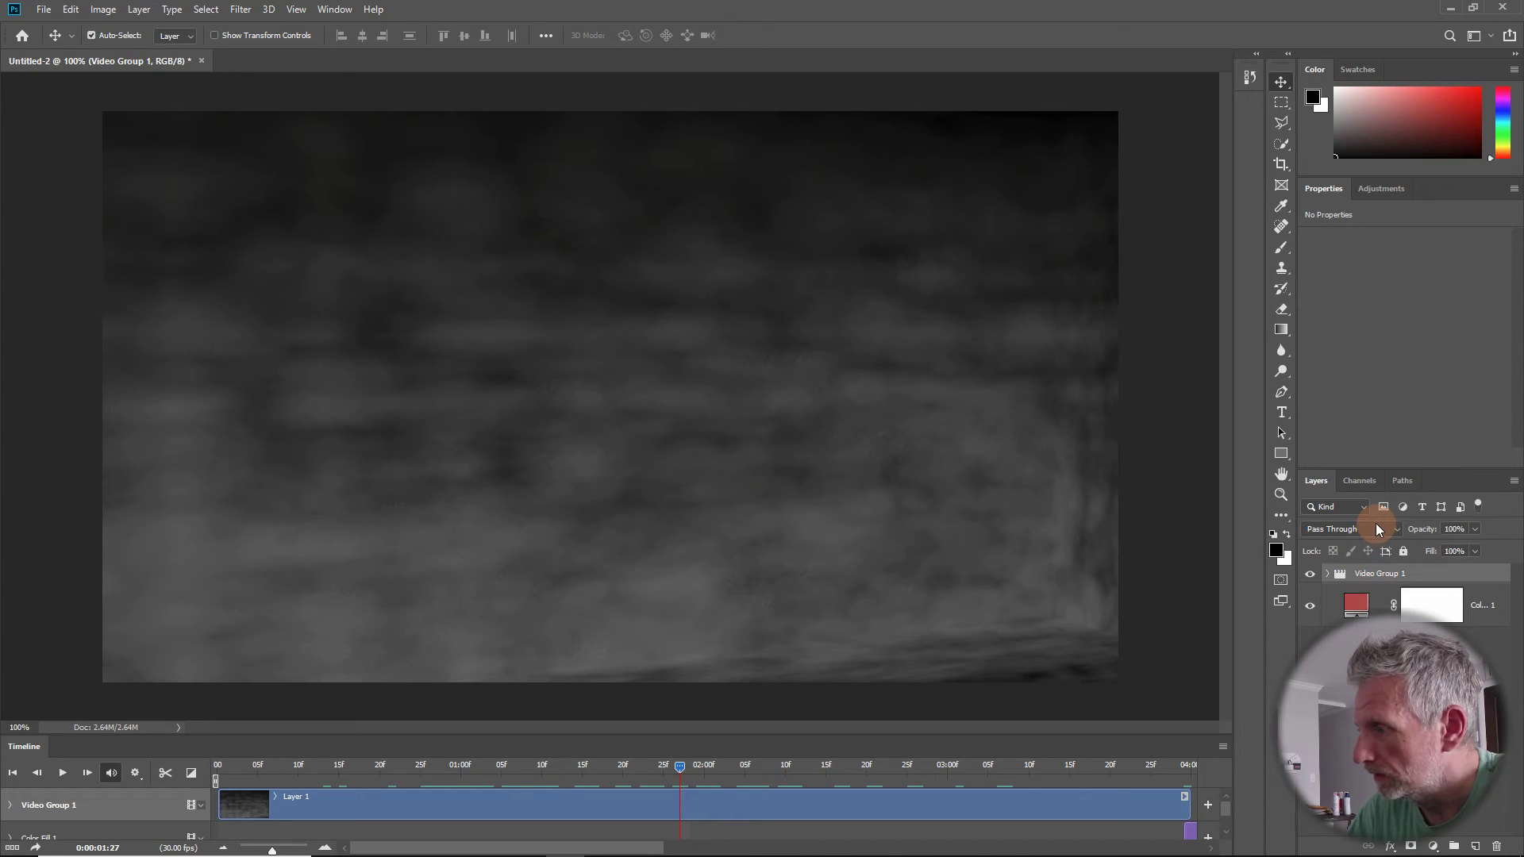
pyautogui.click(1326, 574)
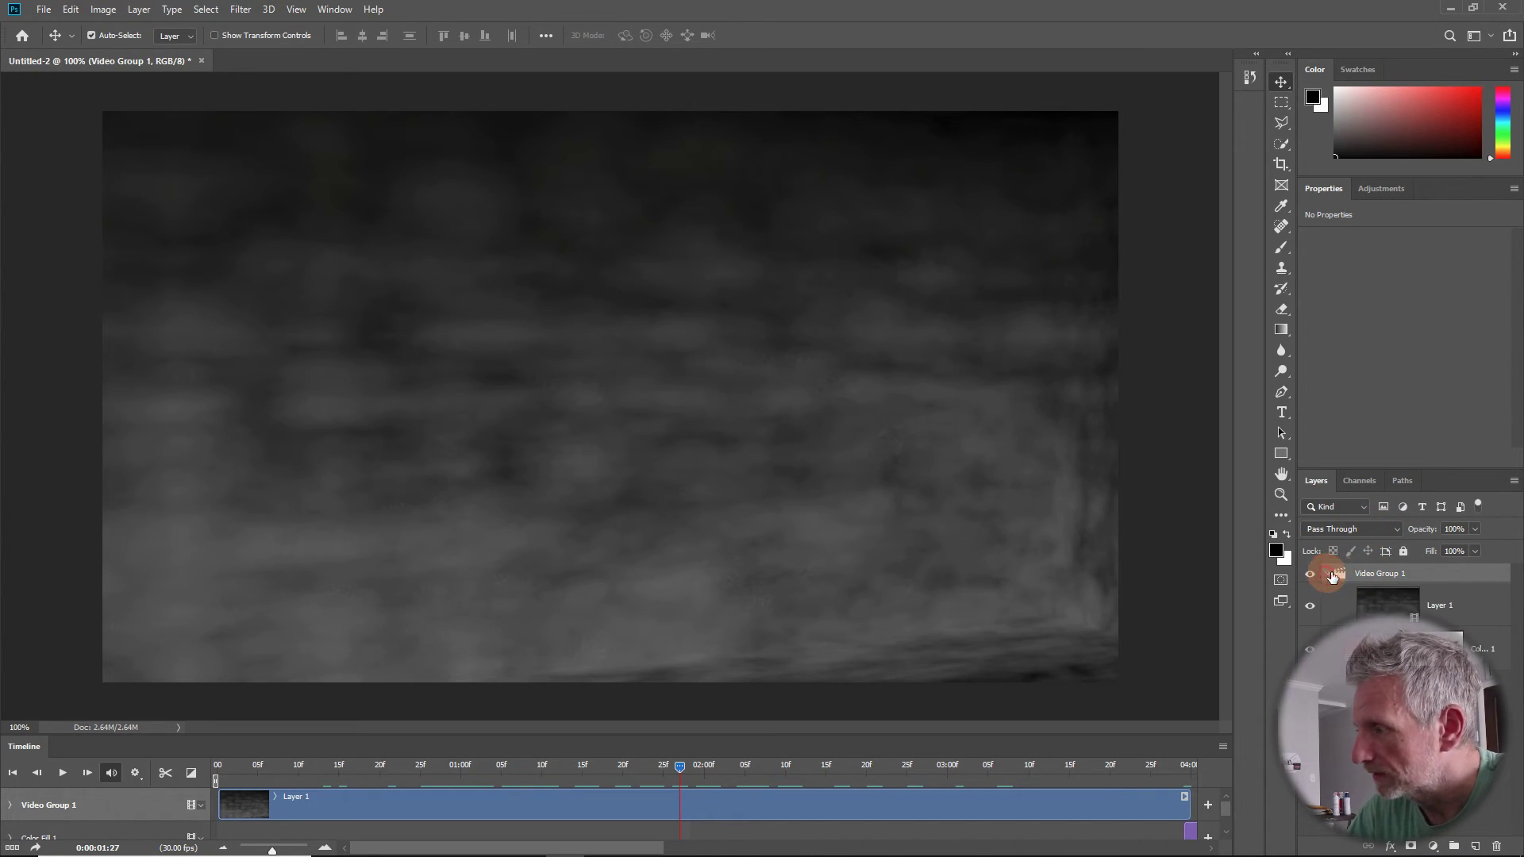
pyautogui.click(1382, 605)
pyautogui.click(1394, 526)
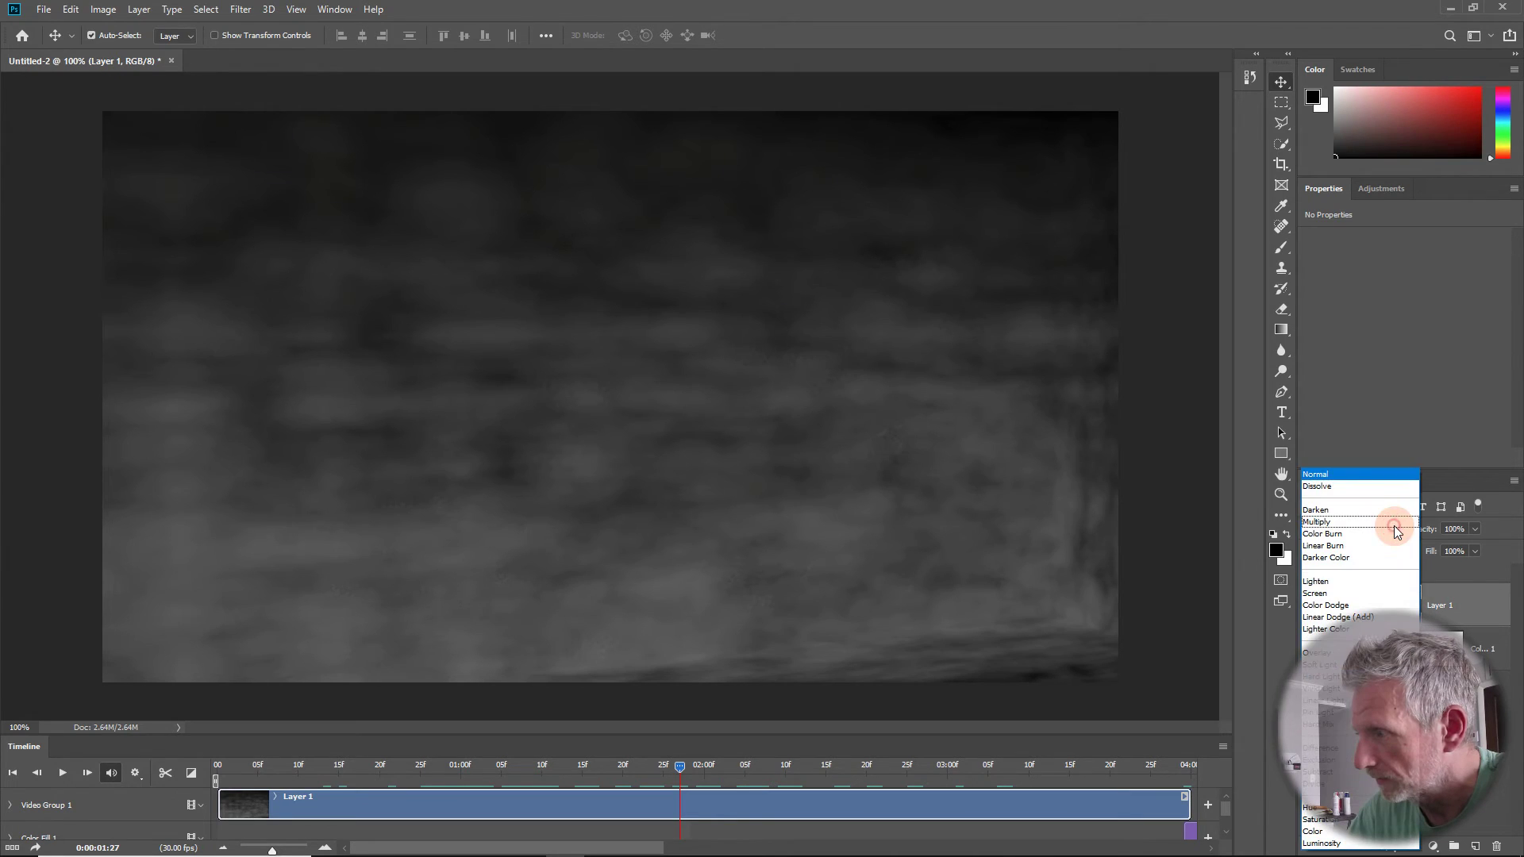
pyautogui.click(1383, 524)
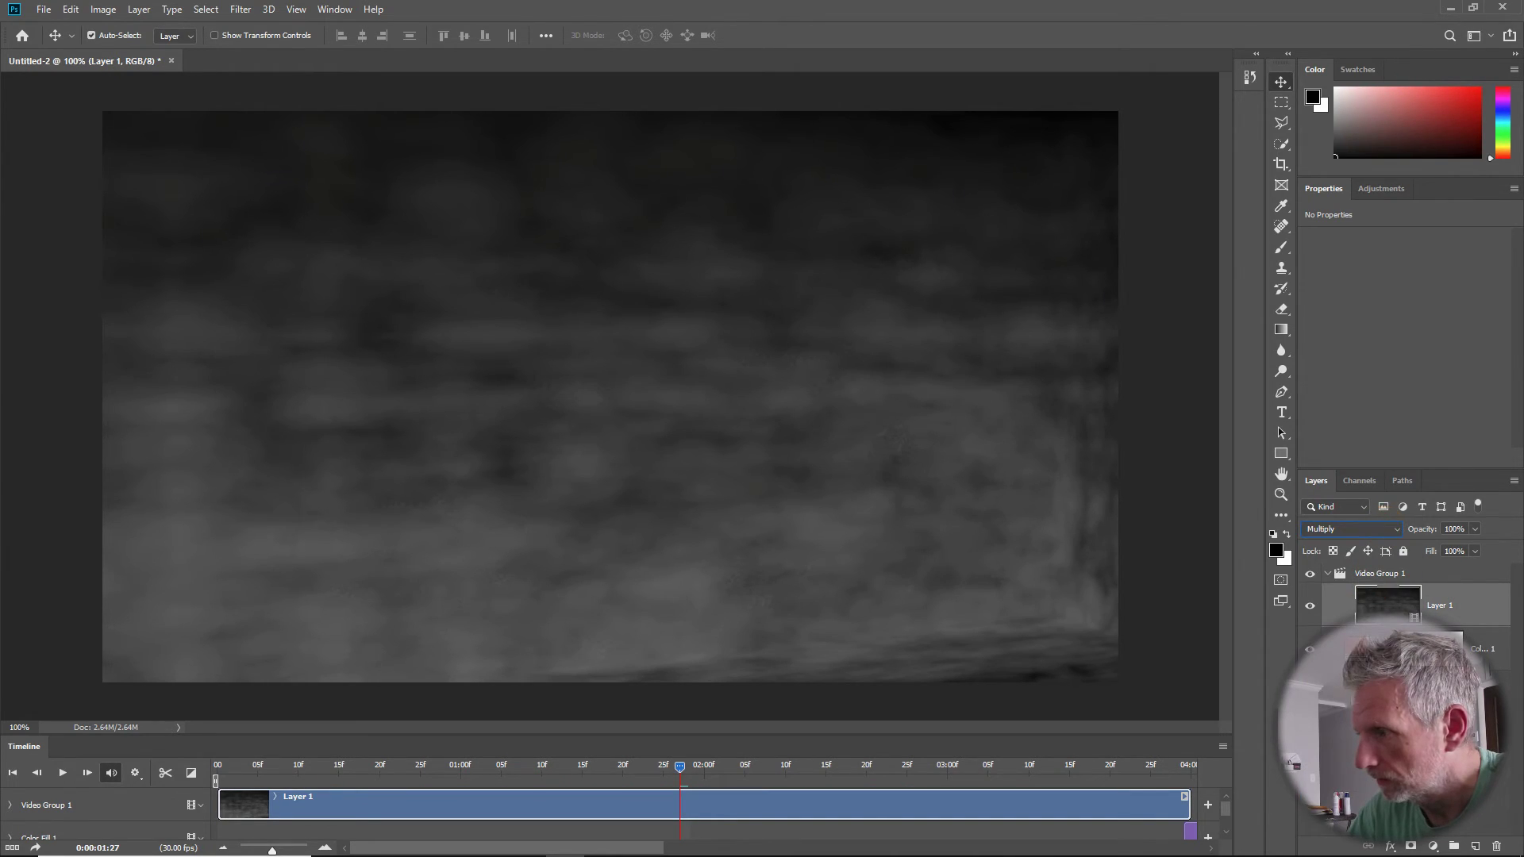
pyautogui.moveTo(680, 767)
pyautogui.mouseDown()
pyautogui.moveTo(589, 767)
pyautogui.moveTo(752, 768)
pyautogui.moveTo(408, 769)
pyautogui.moveTo(664, 768)
pyautogui.mouseUp()
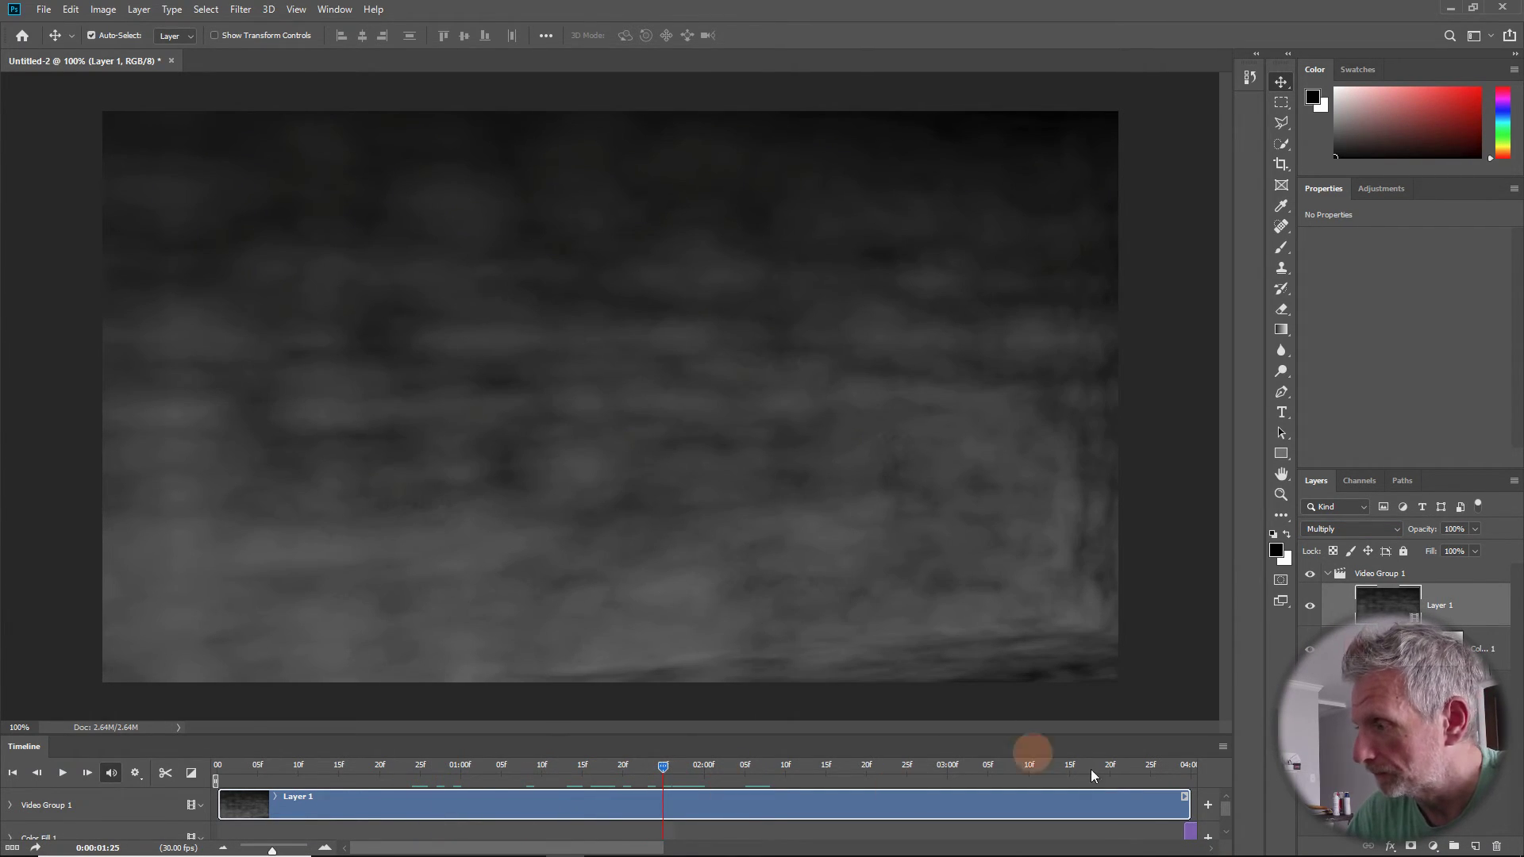
pyautogui.click(1401, 531)
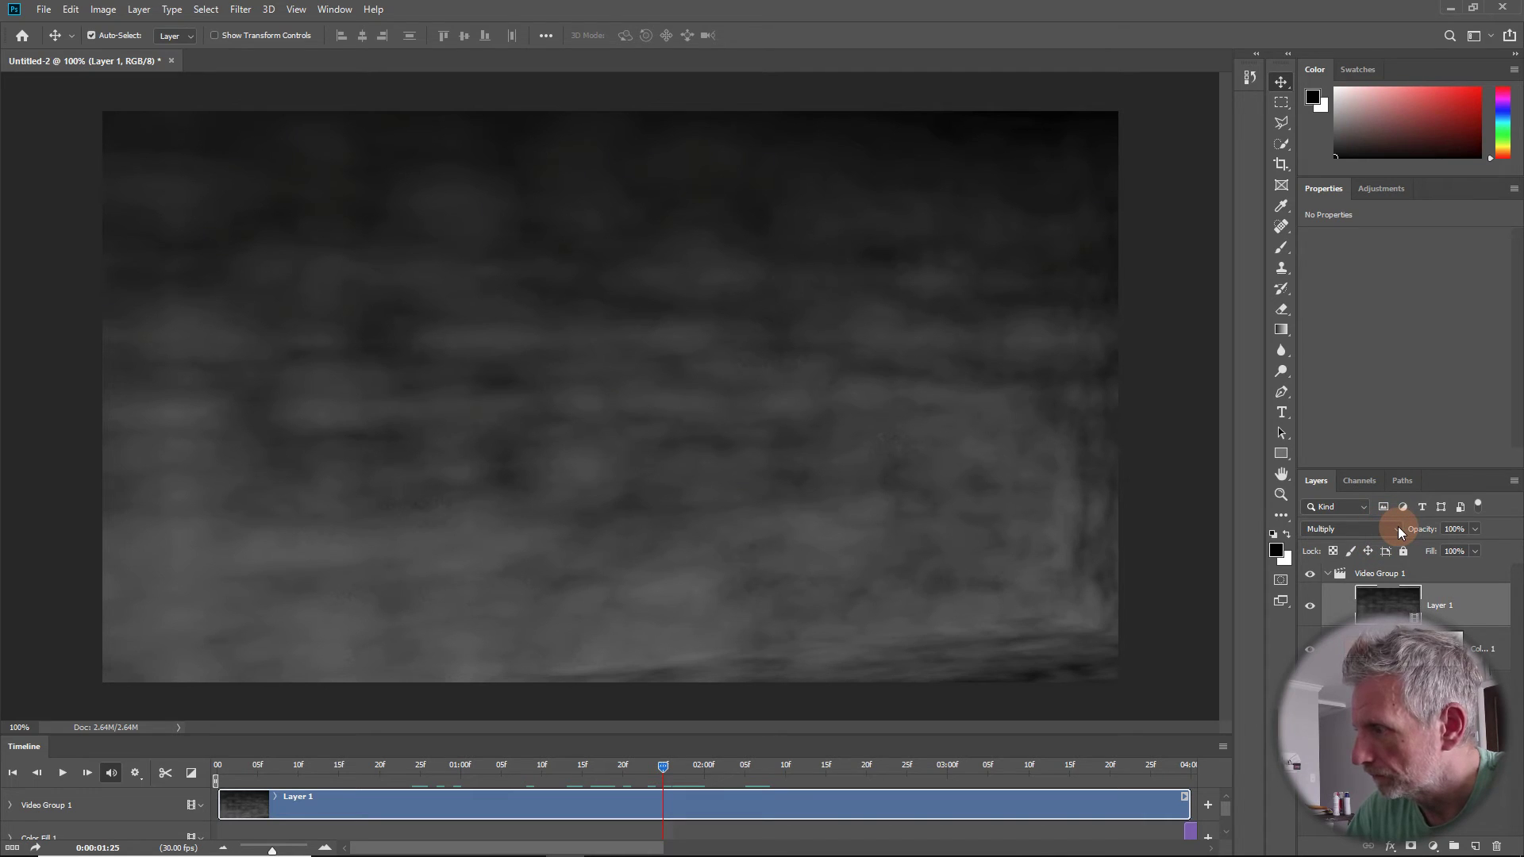
pyautogui.click(1391, 524)
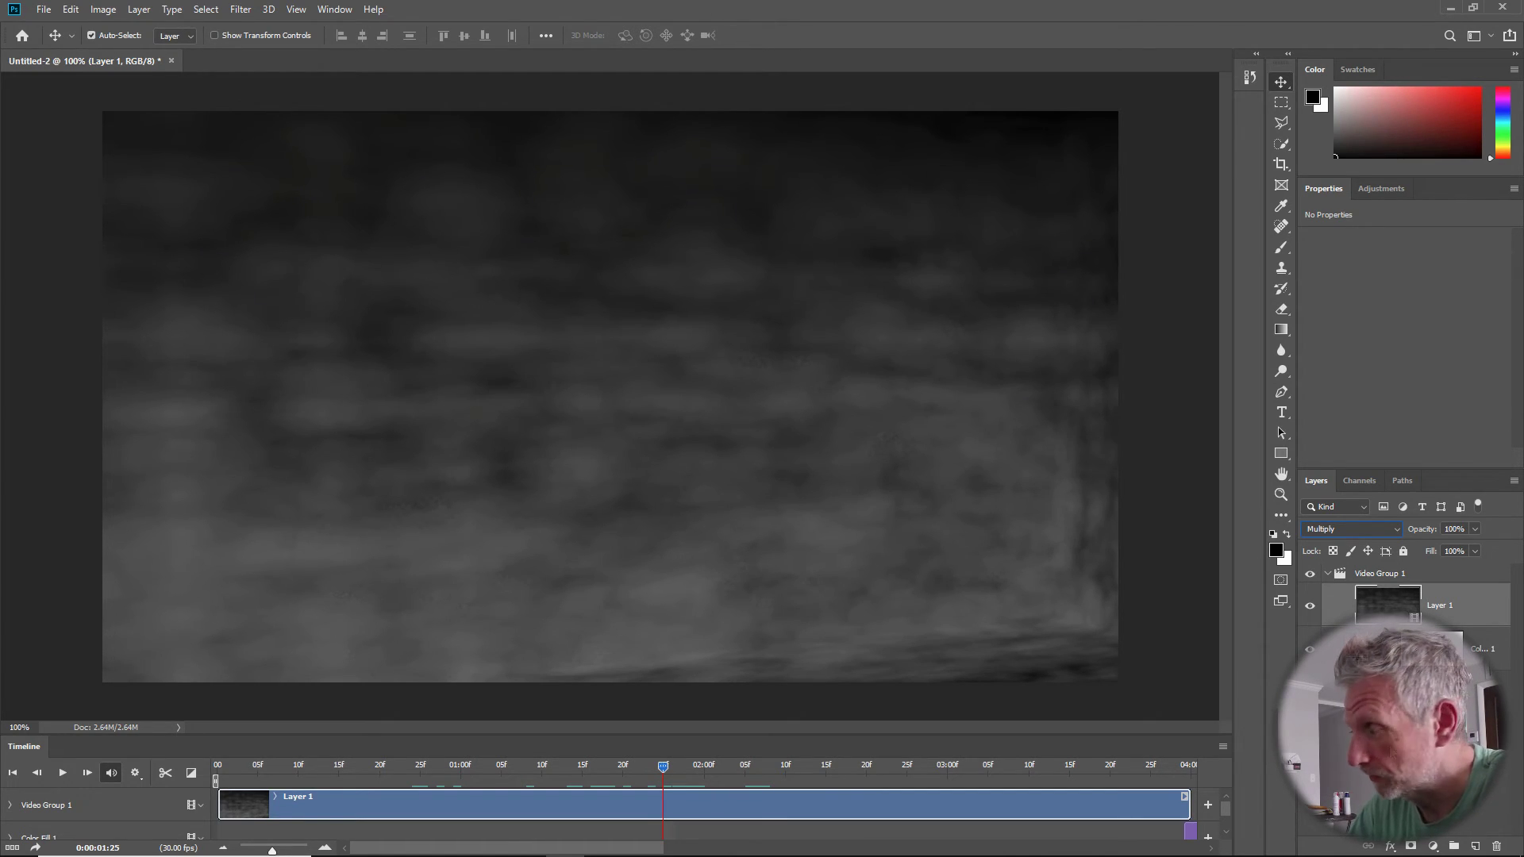
# - Set Layer 1's blend mode to Screen and move the playhead to 0:00:00:29 to check the fog
pyautogui.click(1355, 527)
pyautogui.click(1353, 595)
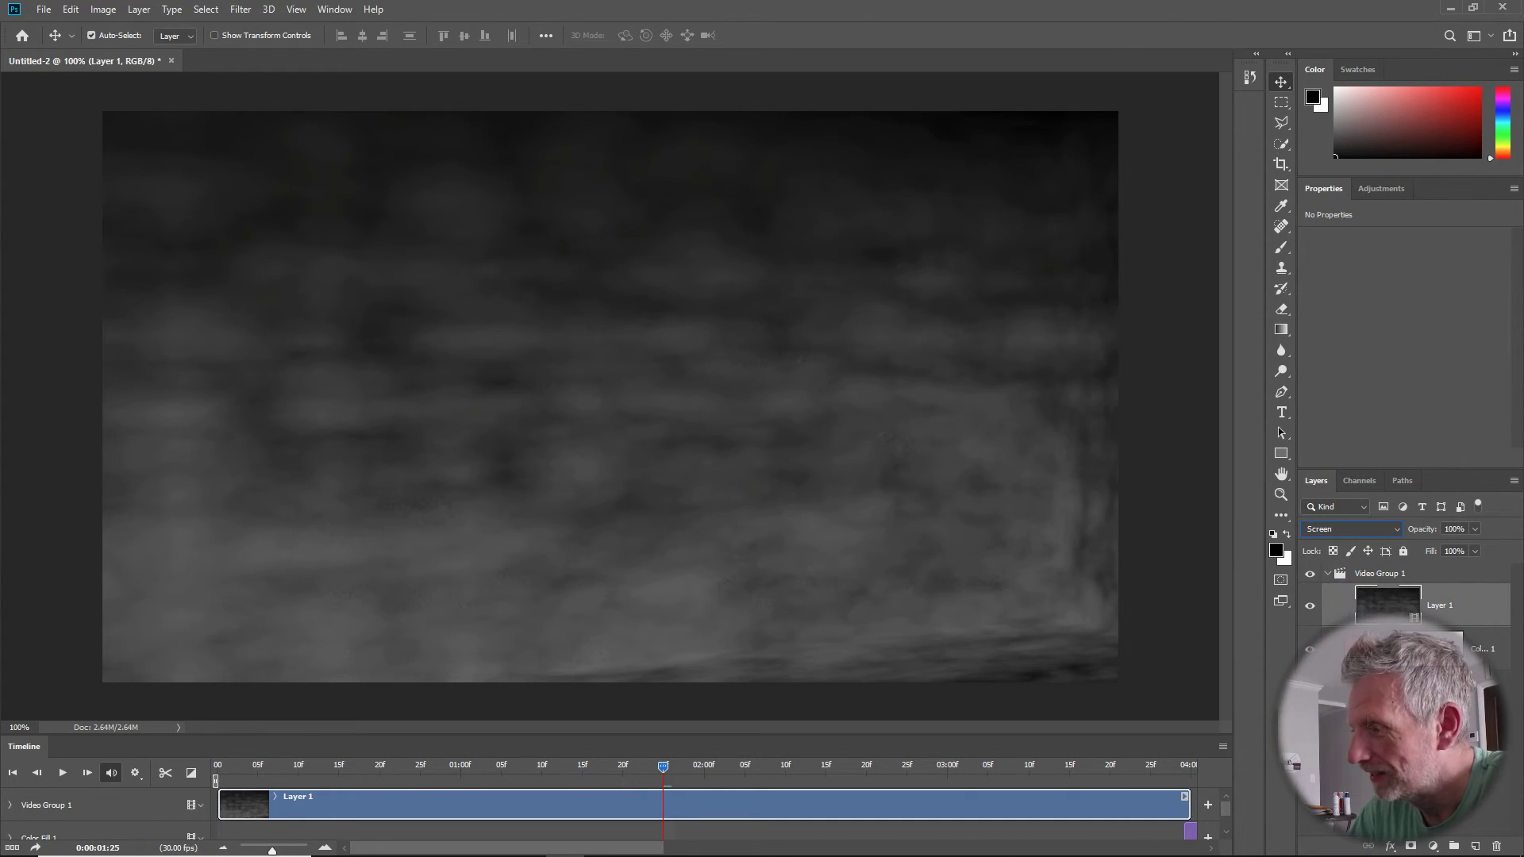
pyautogui.moveTo(664, 770); pyautogui.dragTo(451, 765)
# - Open Fog000.png from the Fog Cast folder as a single image and convert its locked background into a regular layer
pyautogui.click(44, 9)
pyautogui.click(55, 45)
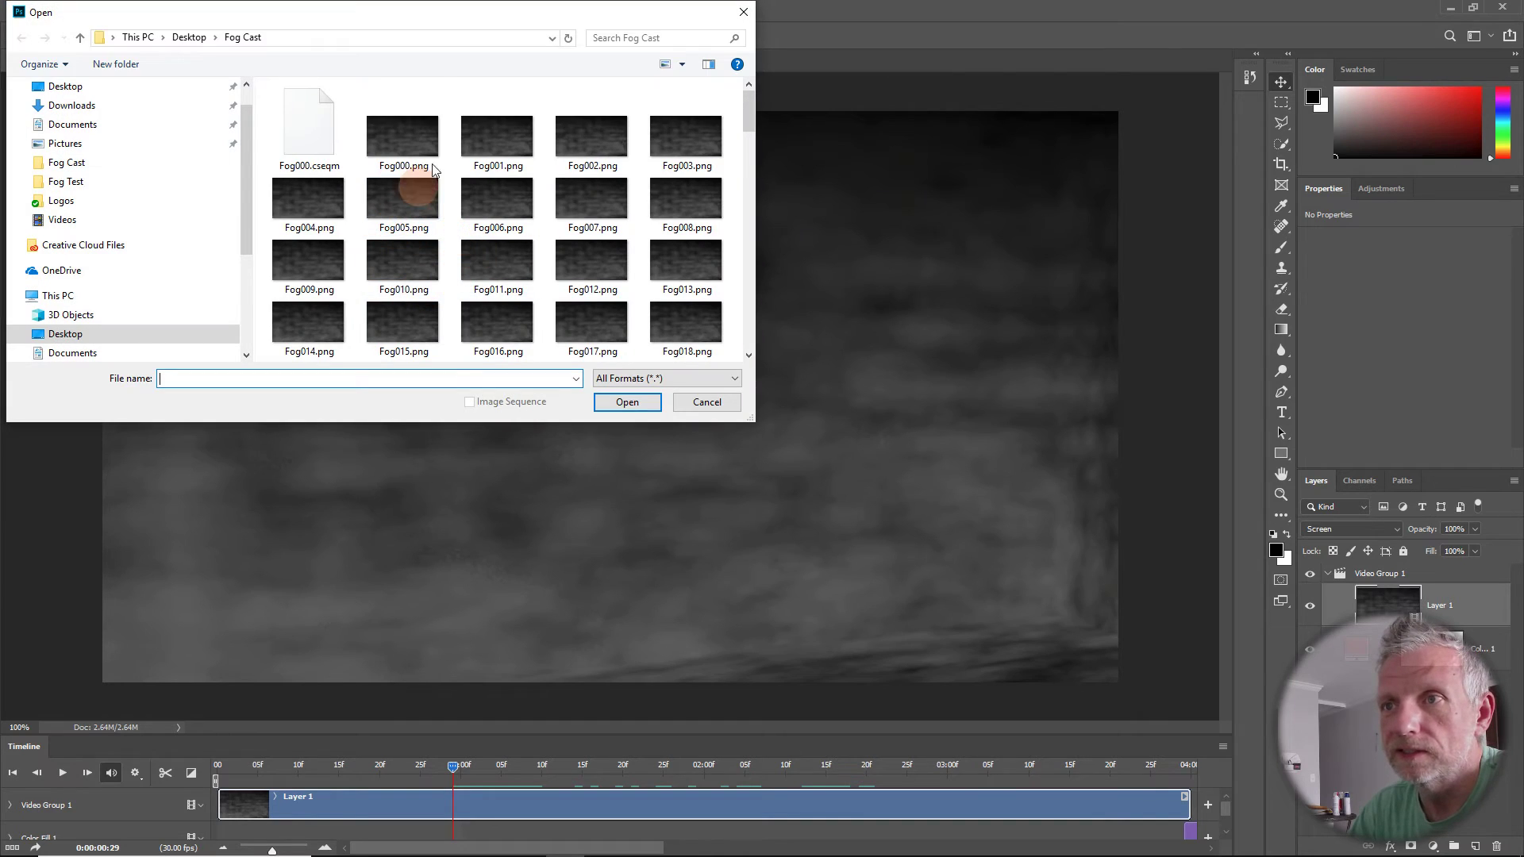
pyautogui.click(626, 402)
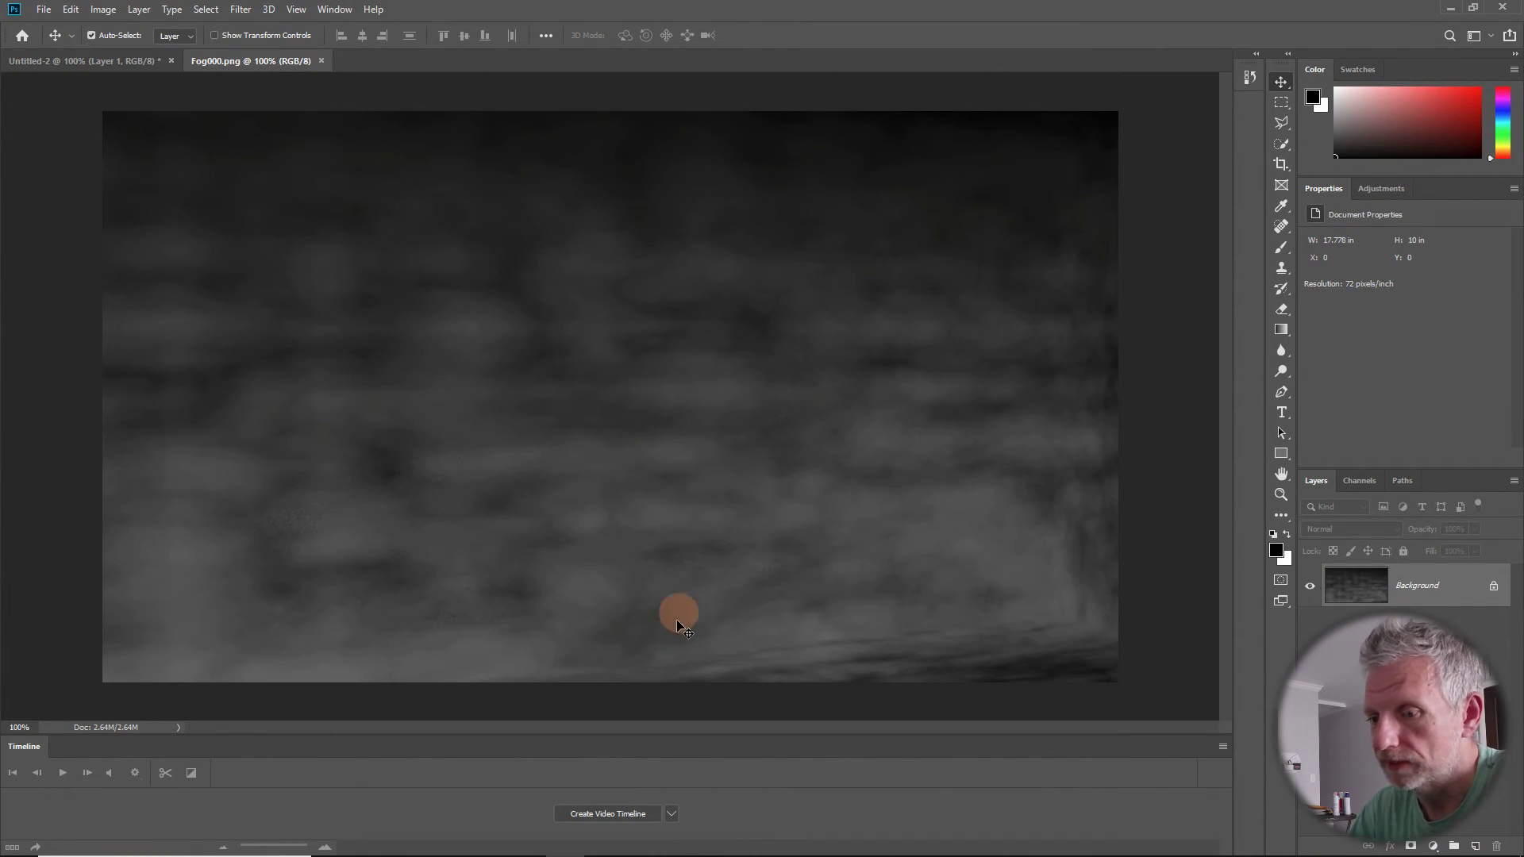
pyautogui.doubleClick(1365, 600)
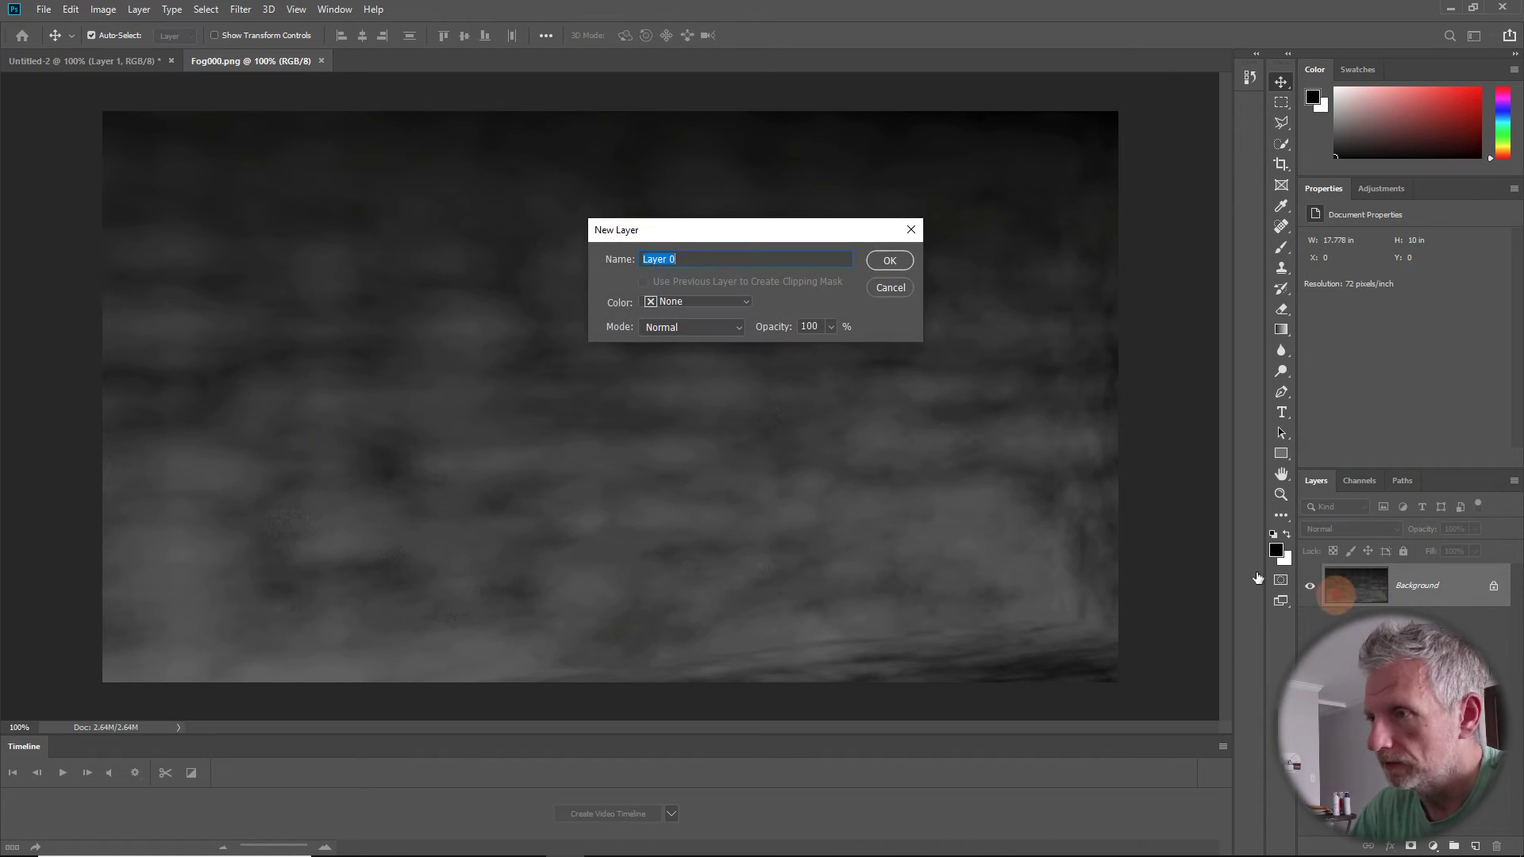
pyautogui.click(895, 256)
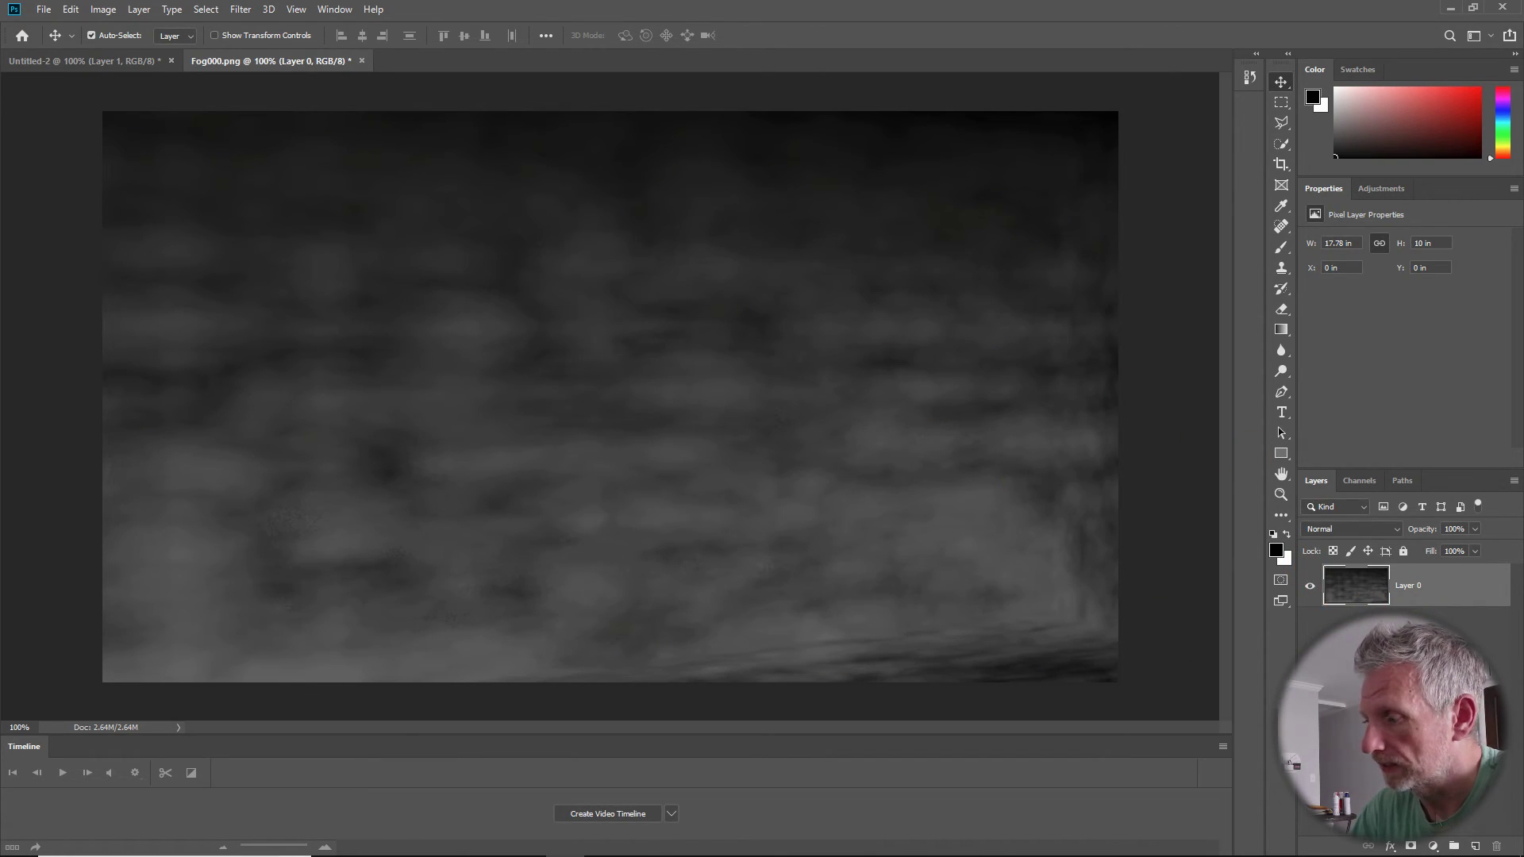
# - Add a solid color fill layer in muted red #a94e4e to the Fog000.png image
pyautogui.click(1433, 846)
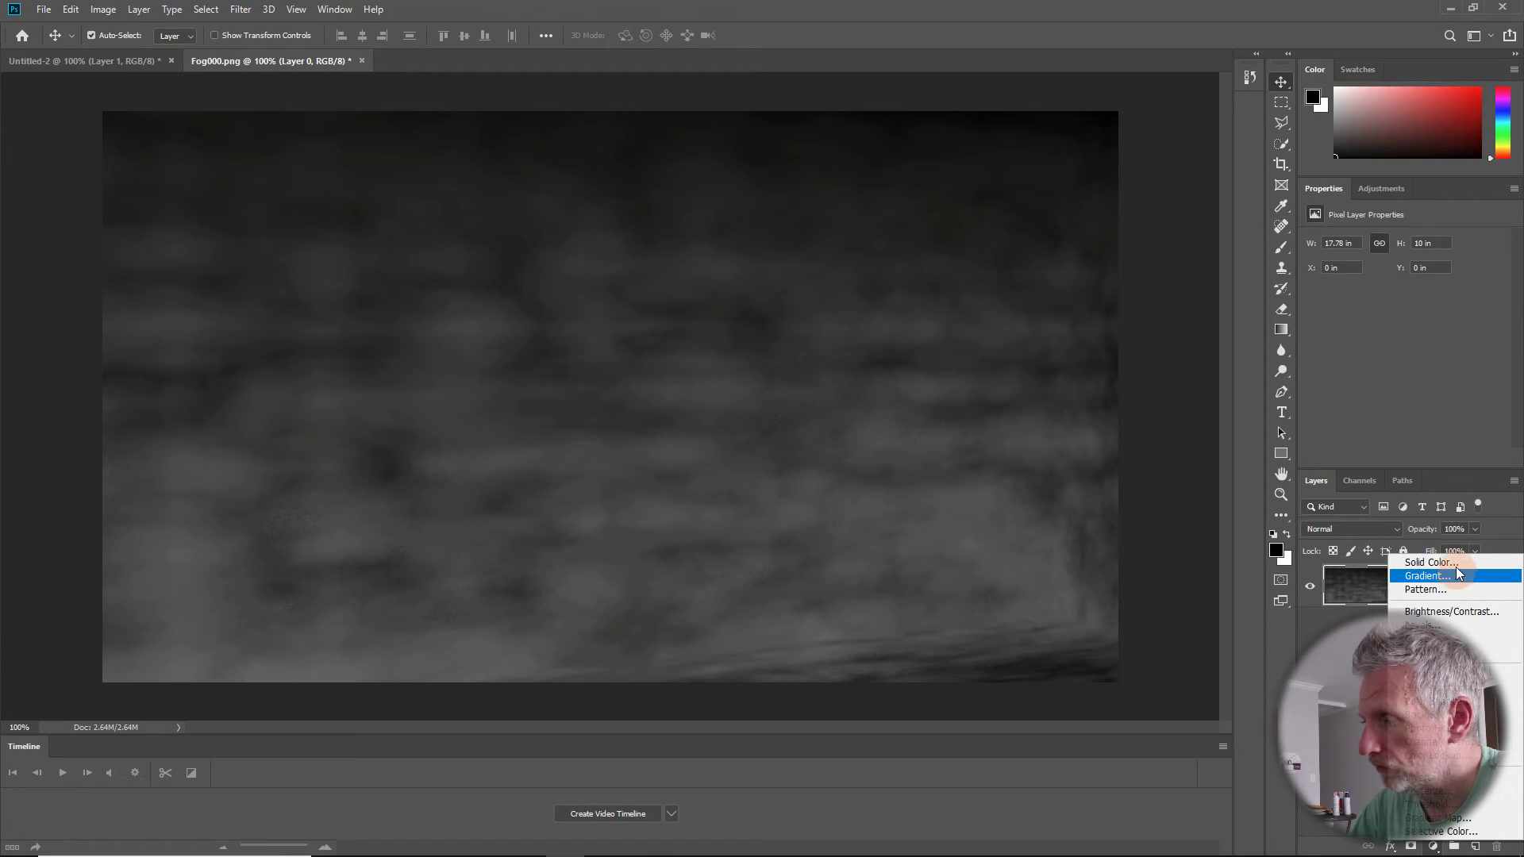
pyautogui.click(1444, 582)
pyautogui.click(664, 262)
pyautogui.click(892, 194)
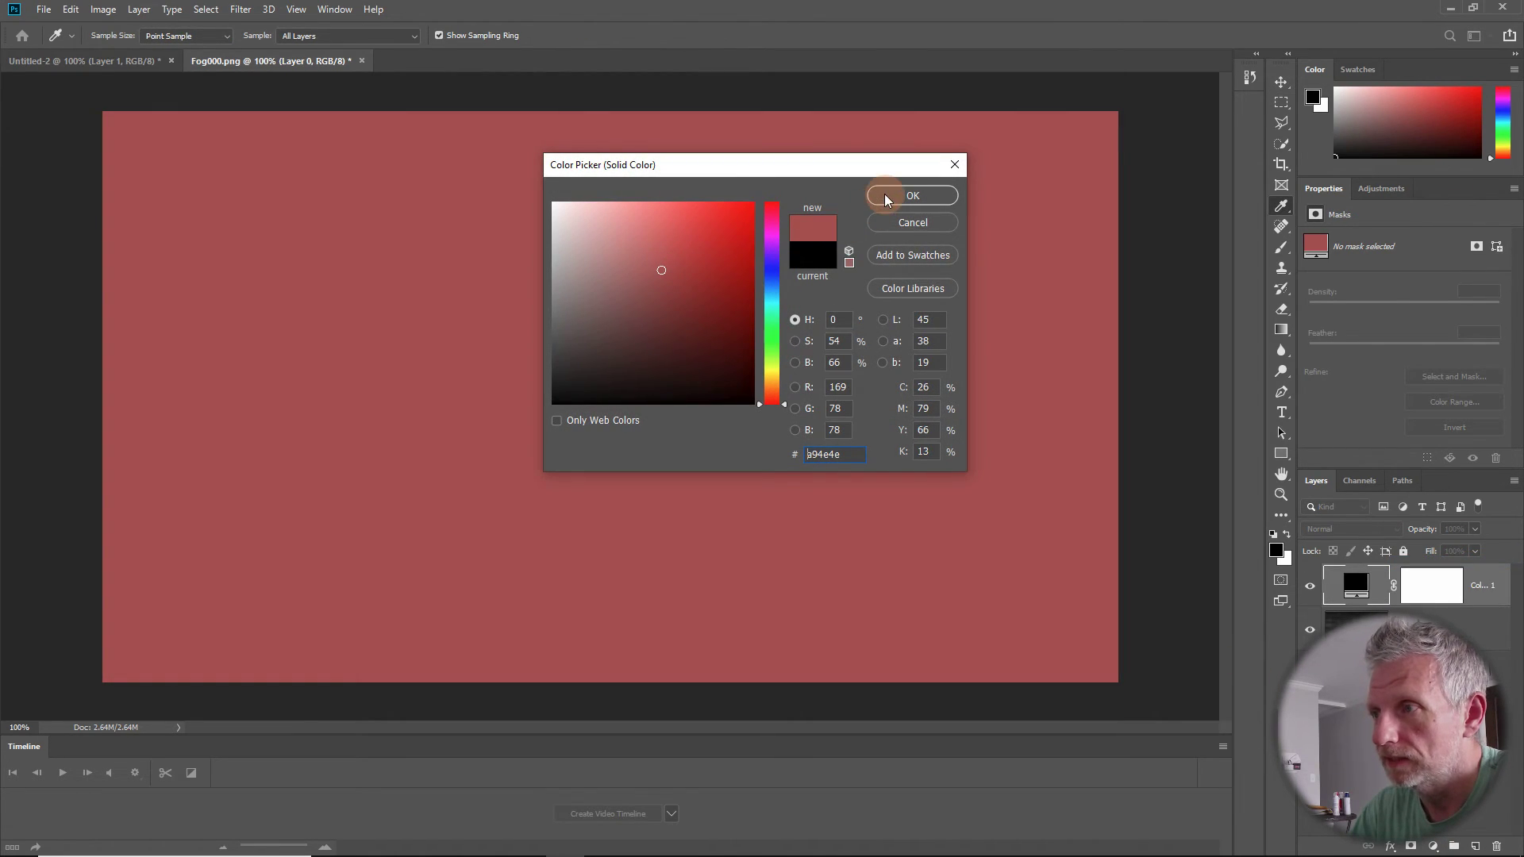
# - Move the red fill layer beneath Layer 0 and set Layer 0's blend mode to Multiply
pyautogui.moveTo(1354, 585); pyautogui.dragTo(1345, 615)
pyautogui.click(1354, 585)
pyautogui.click(917, 312)
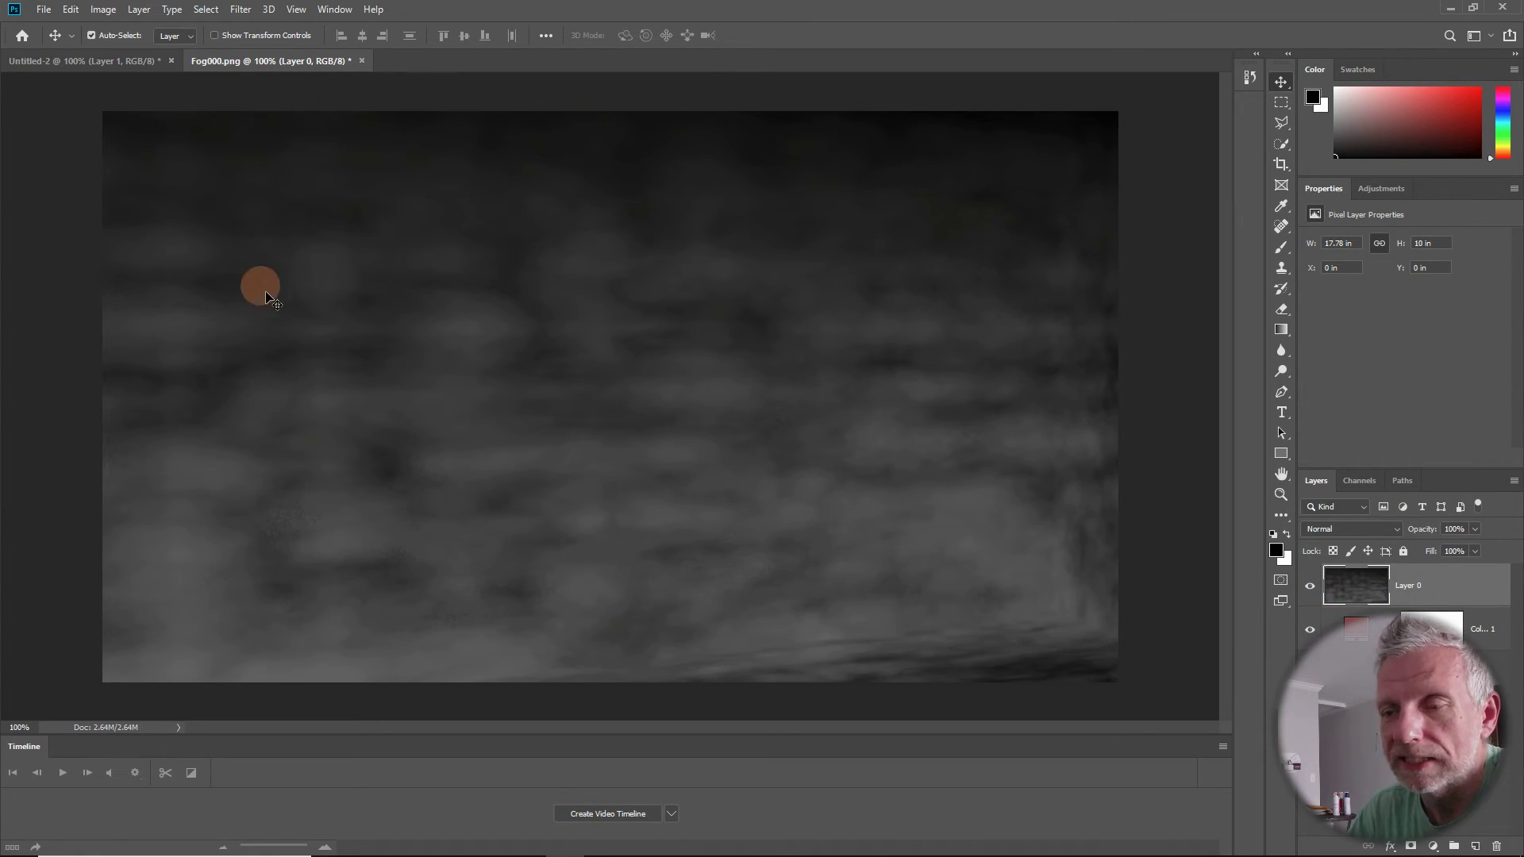
pyautogui.click(1382, 530)
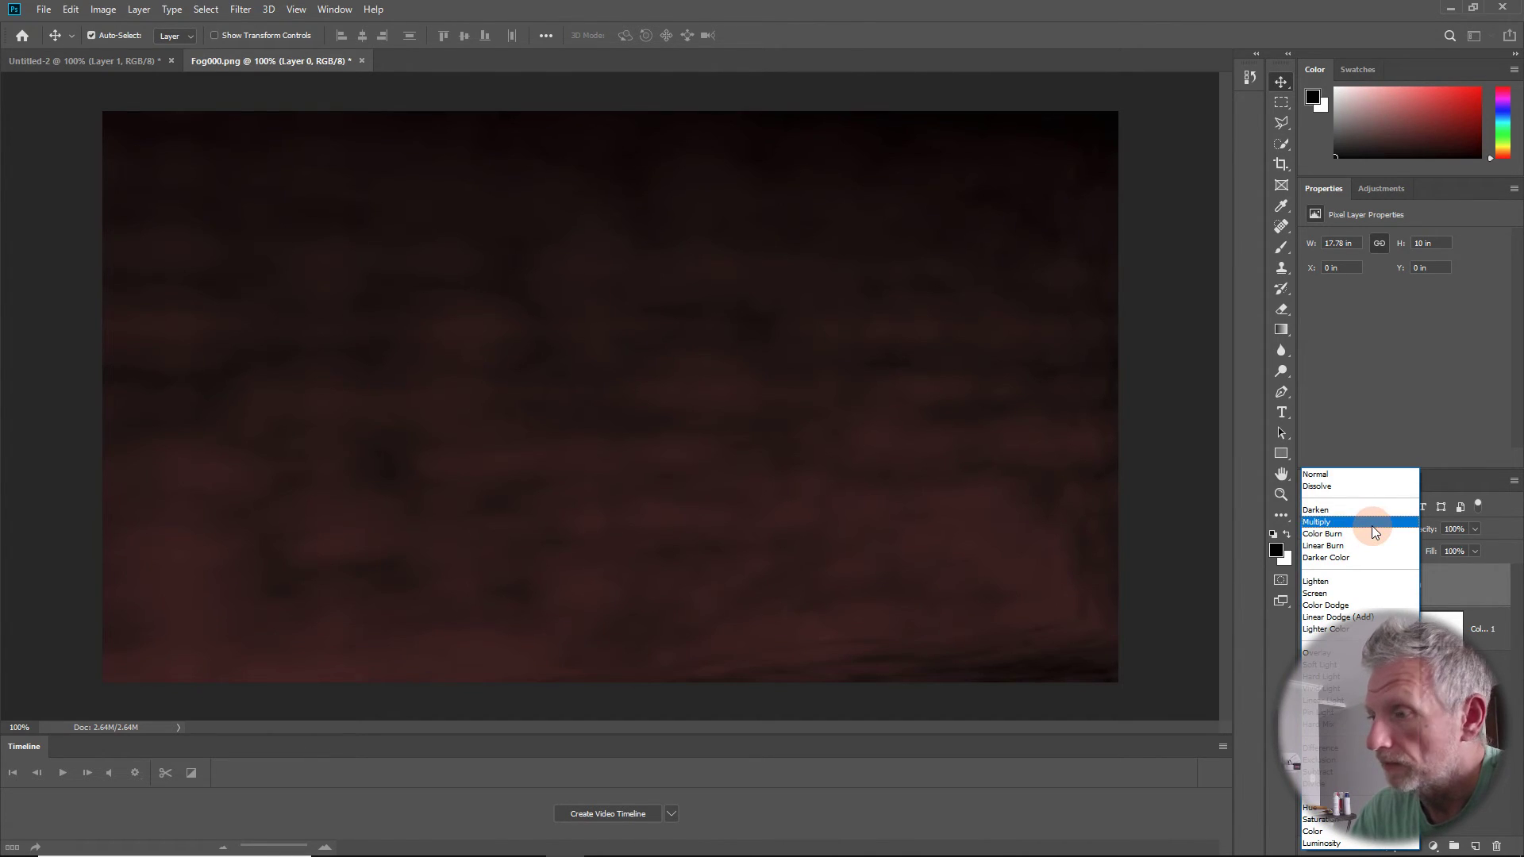
pyautogui.click(1372, 524)
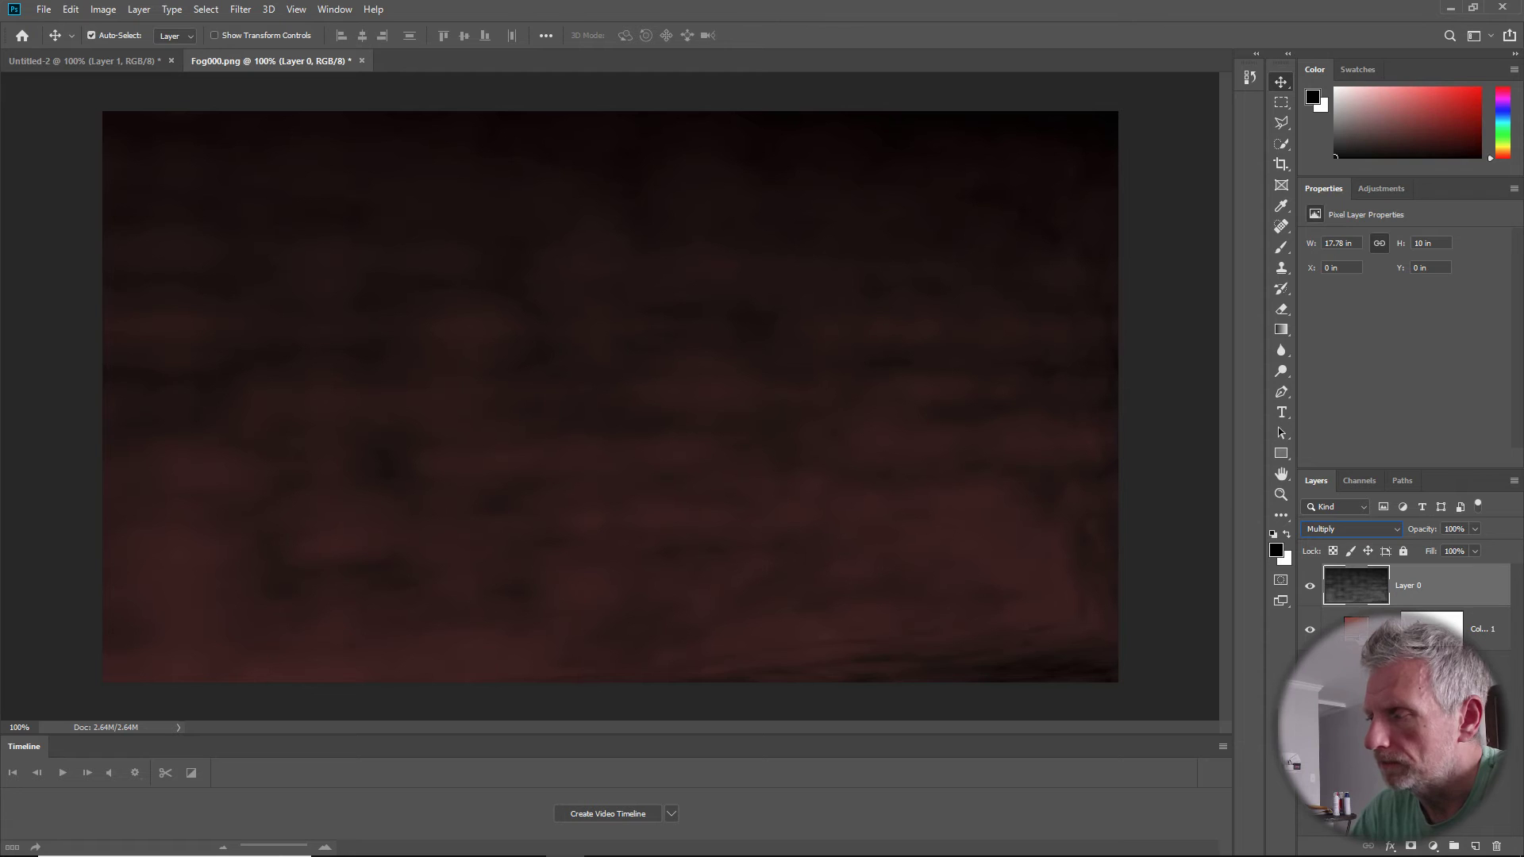
# - Switch to Carrara's render room and enable Render Alpha Channel for the Sequenced PNG output
pyautogui.click(1452, 8)
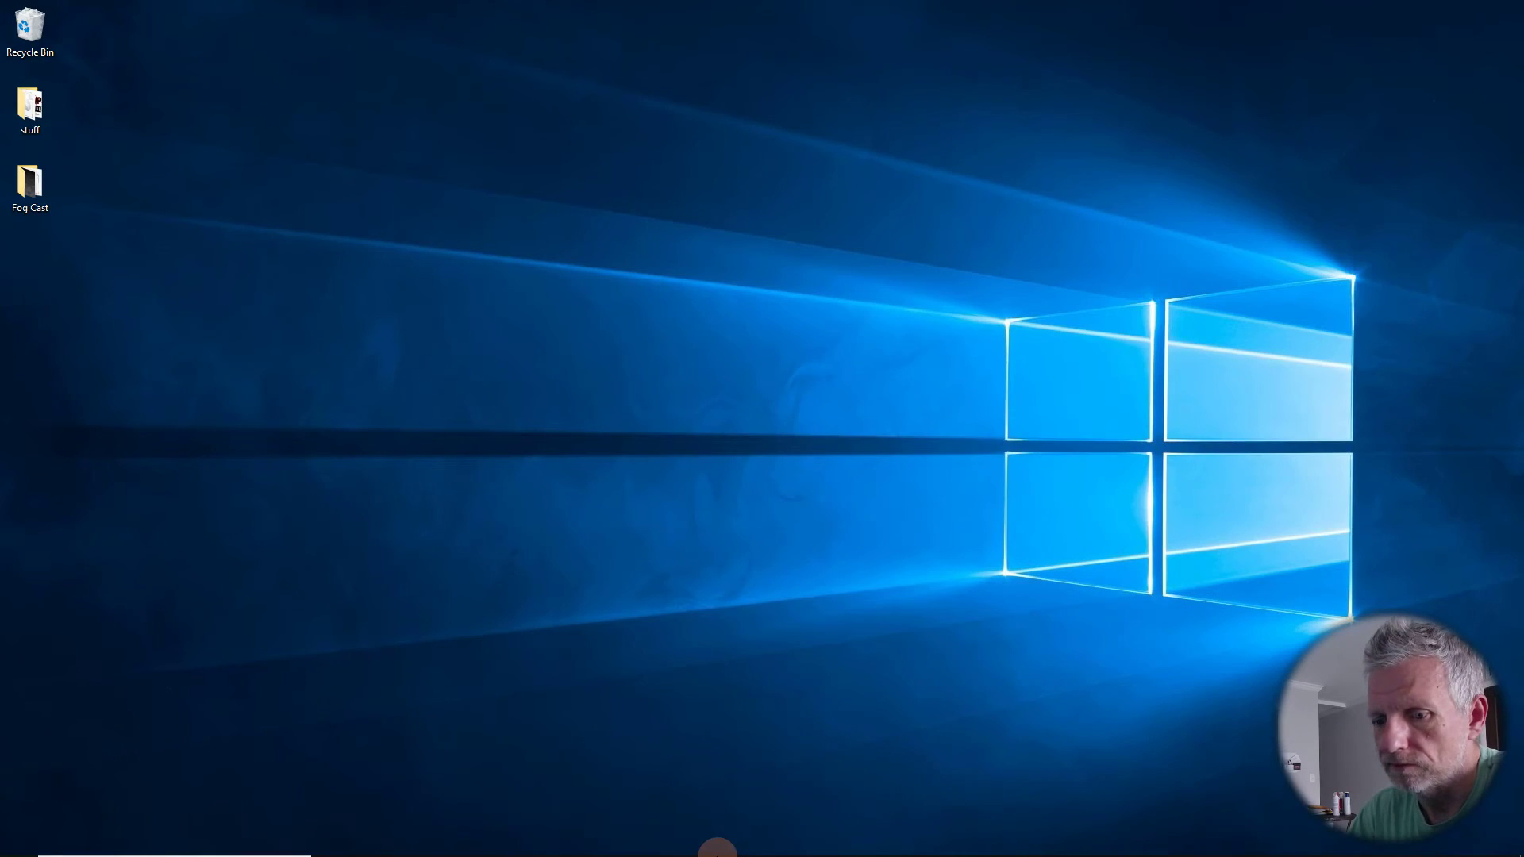
pyautogui.click(526, 841)
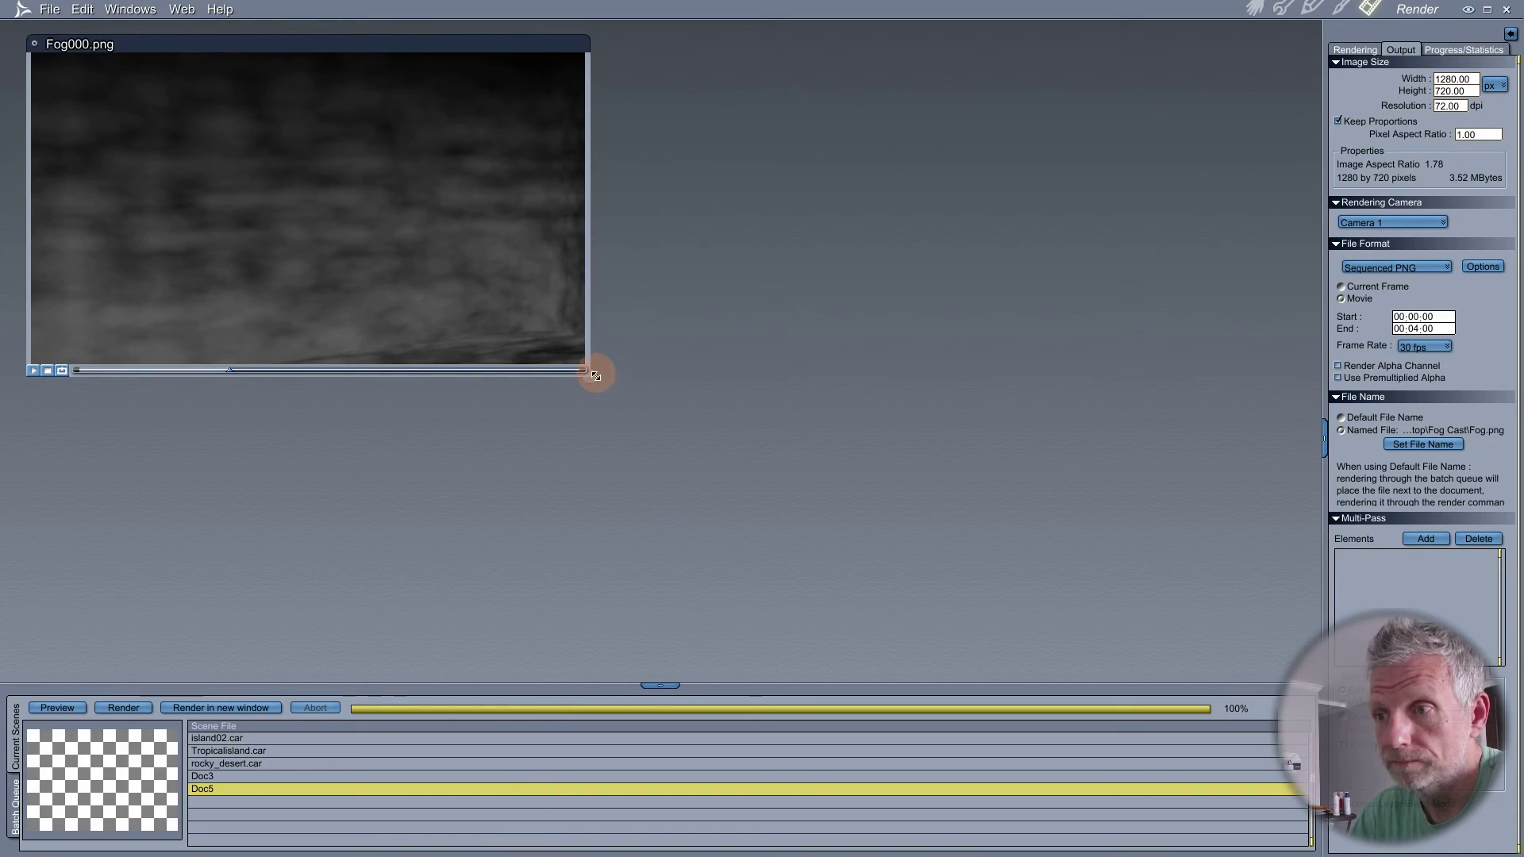
pyautogui.moveTo(595, 382); pyautogui.dragTo(715, 424)
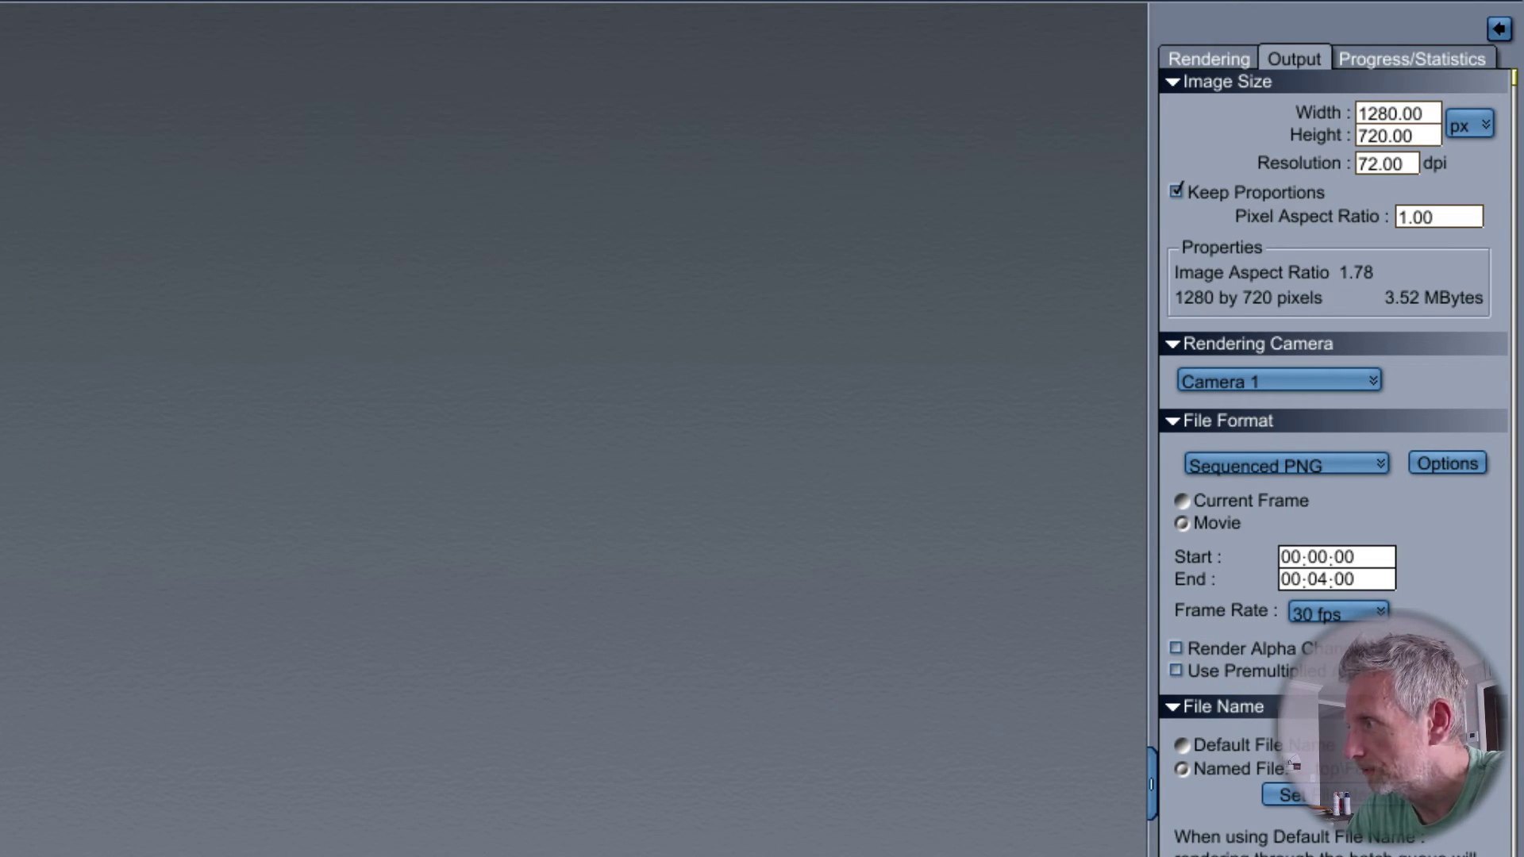
pyautogui.click(1245, 649)
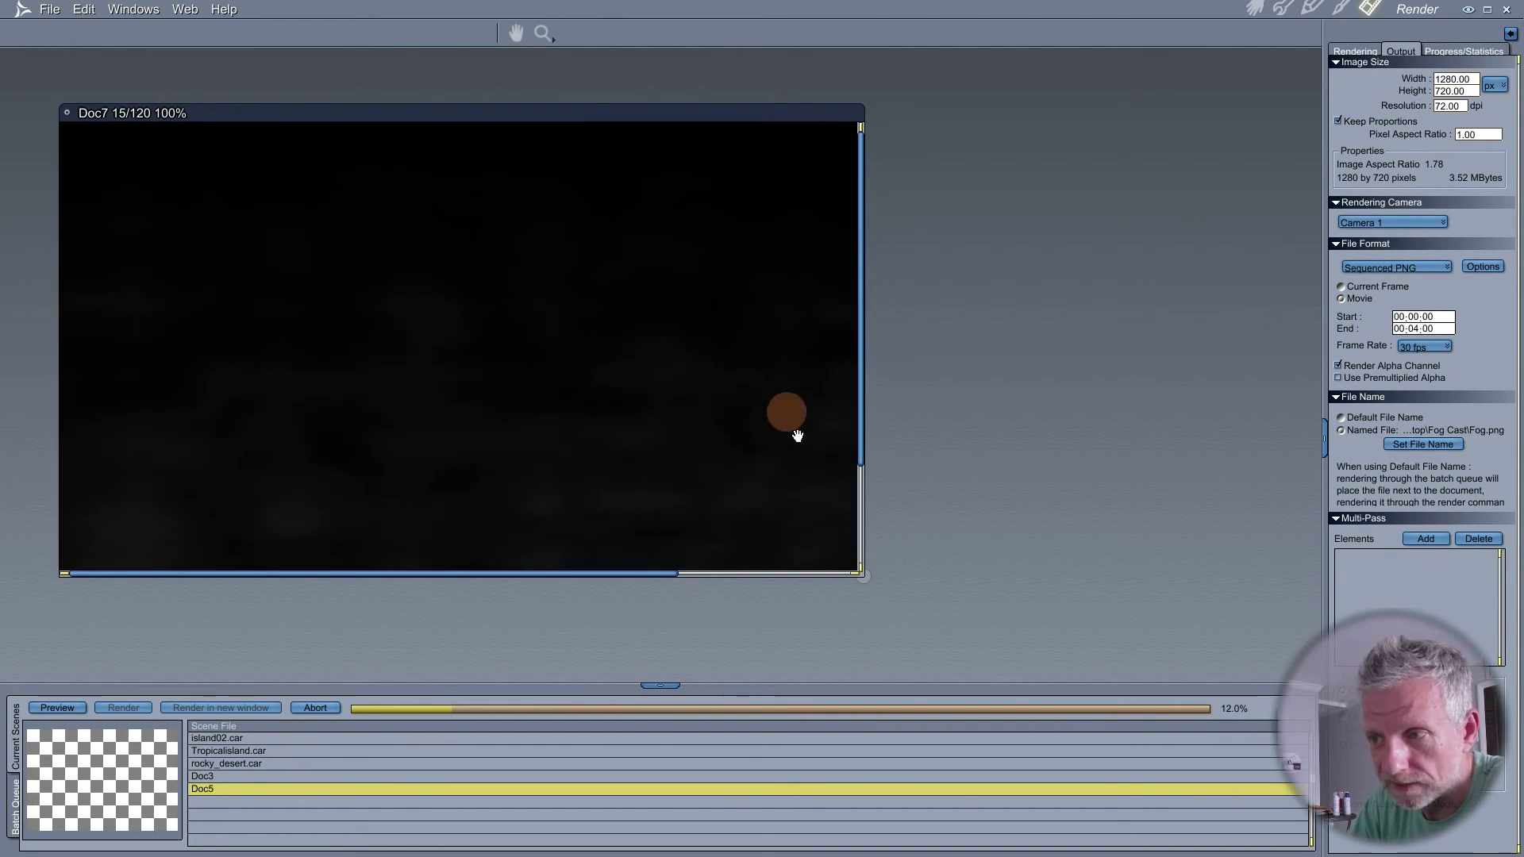
# - Render the fog sequence again with the alpha channel and enlarge the render window to watch the frames
pyautogui.moveTo(865, 588); pyautogui.dragTo(1090, 656)
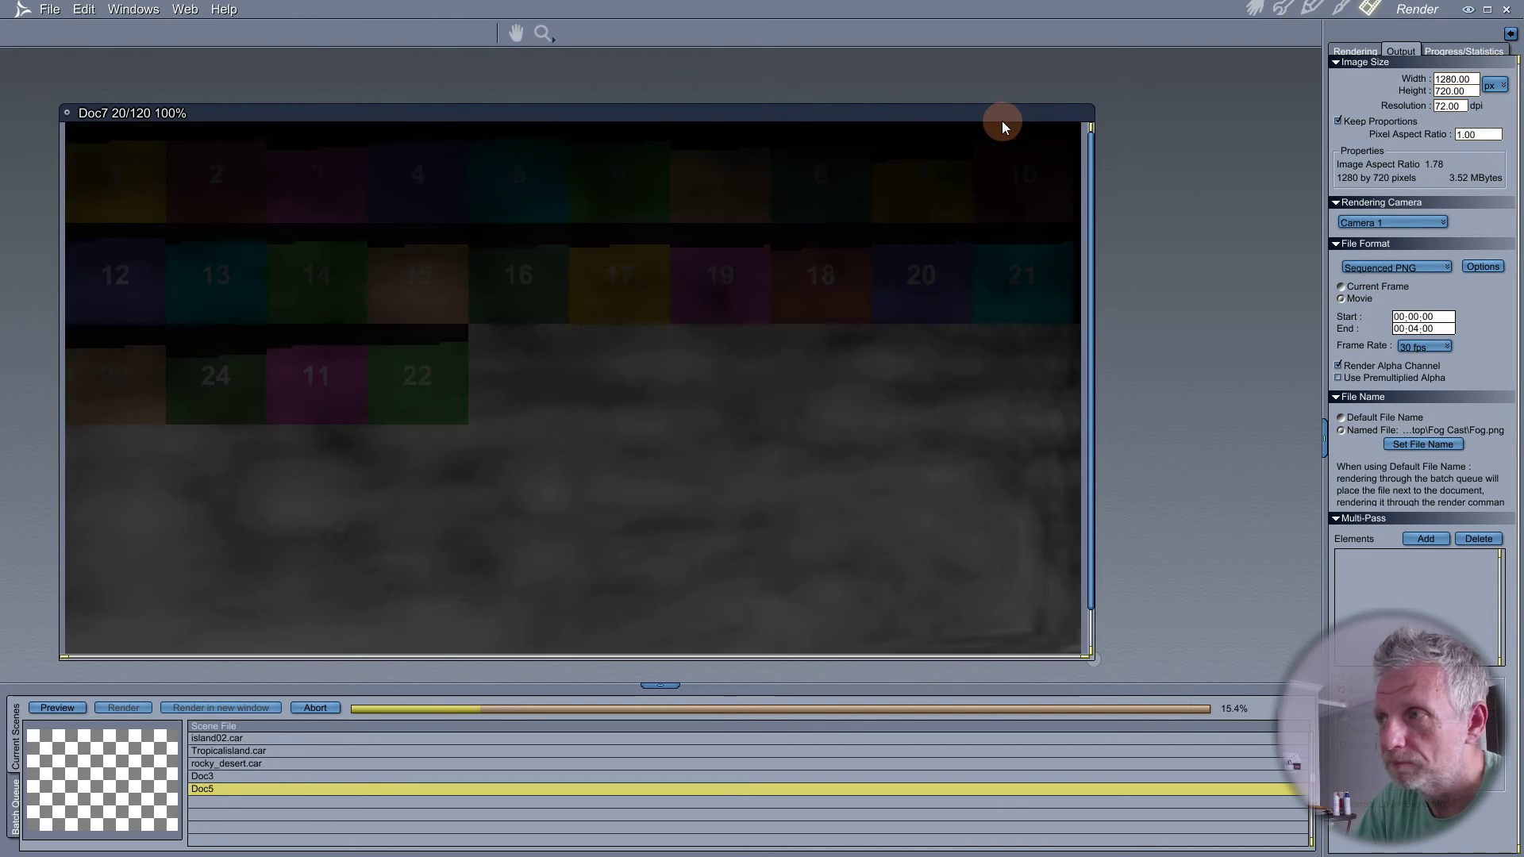
pyautogui.moveTo(1001, 121); pyautogui.dragTo(1013, 74)
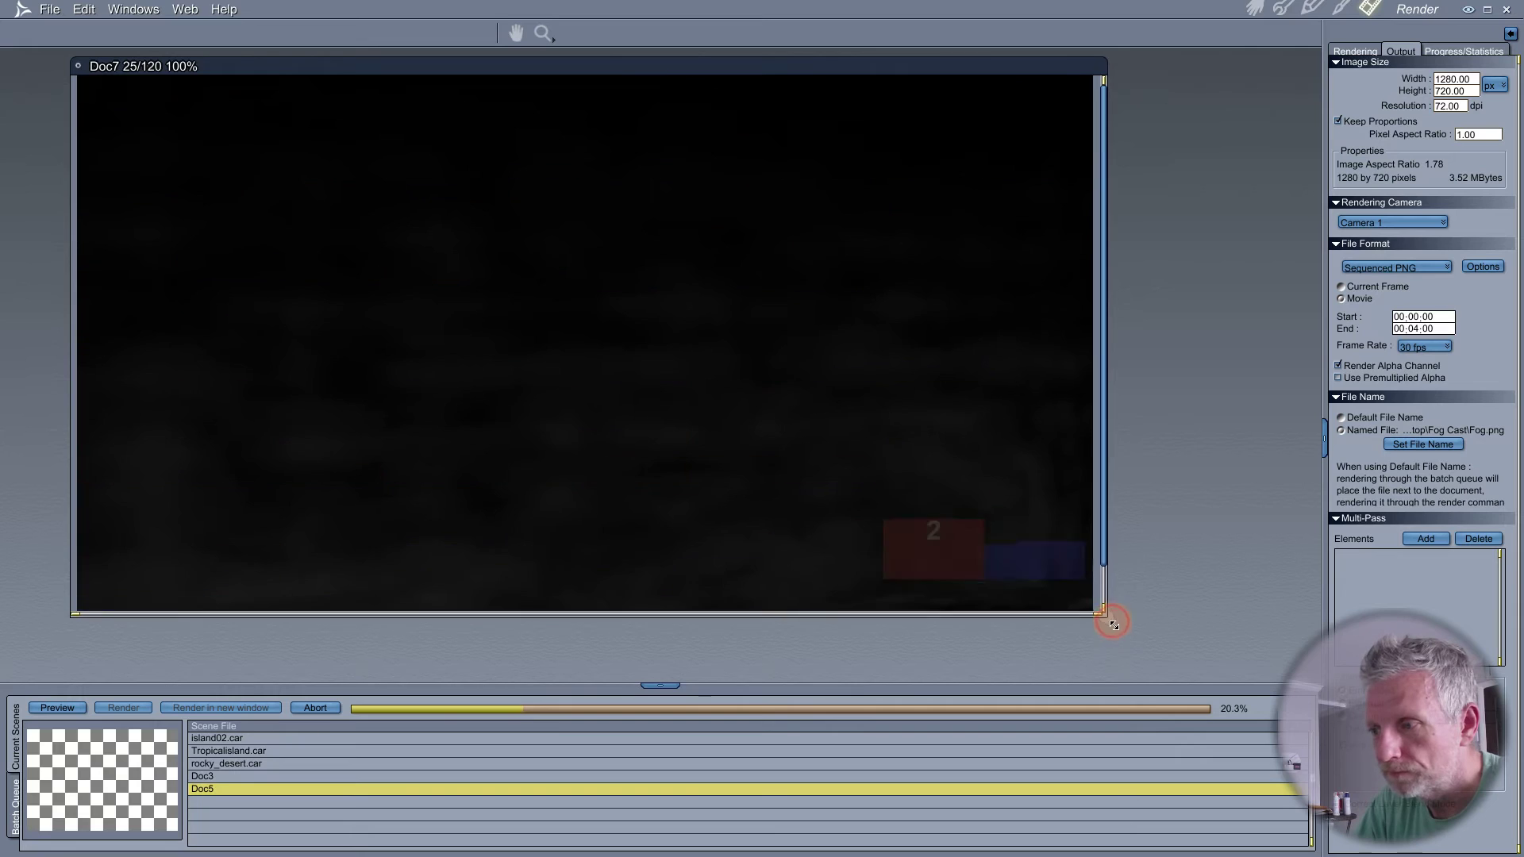
pyautogui.moveTo(1108, 619); pyautogui.dragTo(1120, 633)
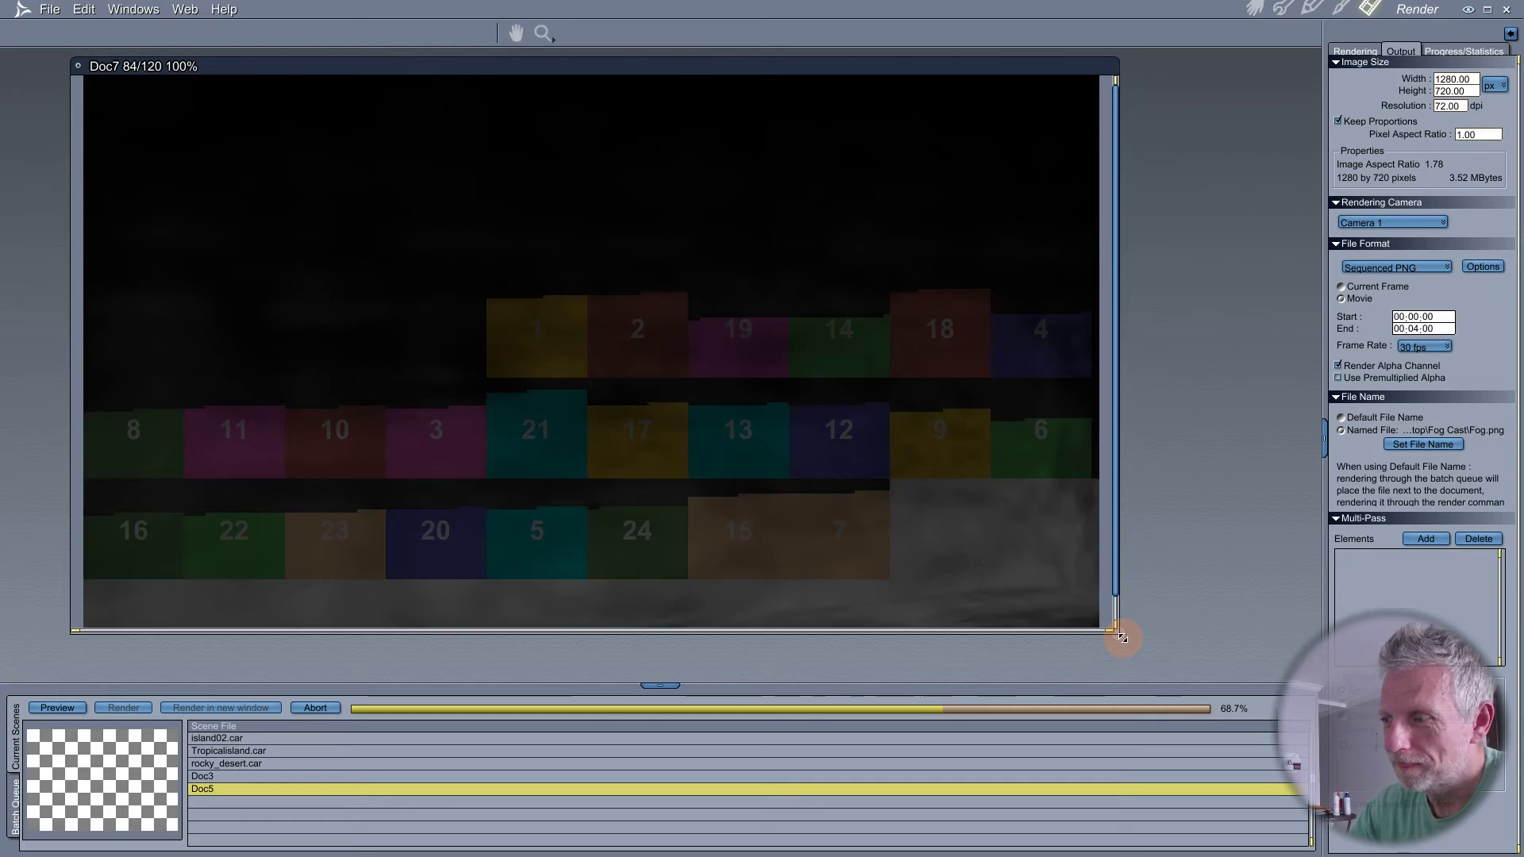
pyautogui.moveTo(1121, 638); pyautogui.dragTo(1112, 657)
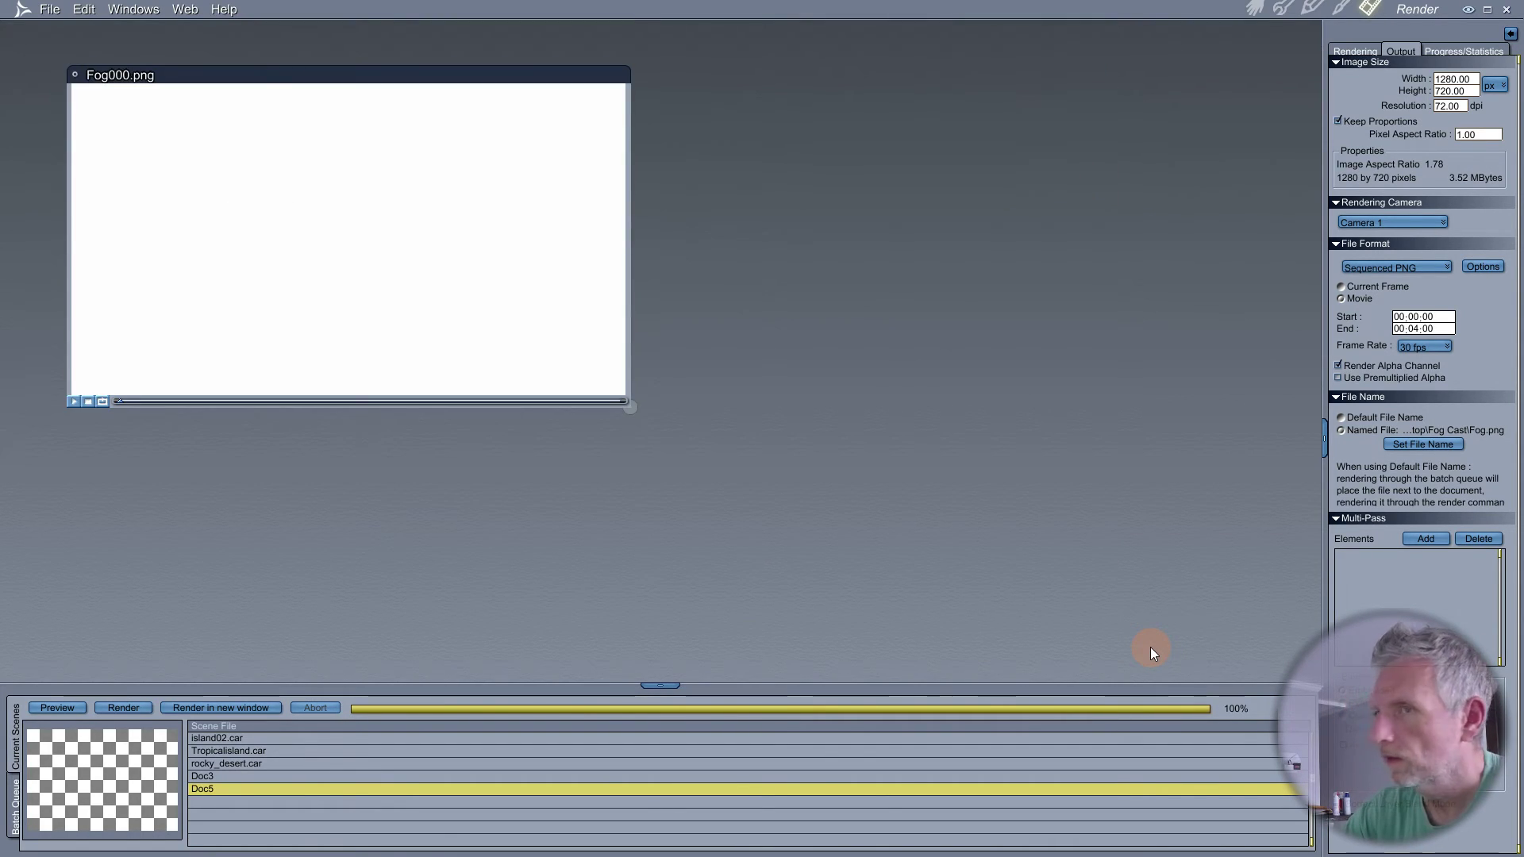
# - Play back the newly rendered Fog000.png sequence in its preview window and stop it
pyautogui.click(74, 402)
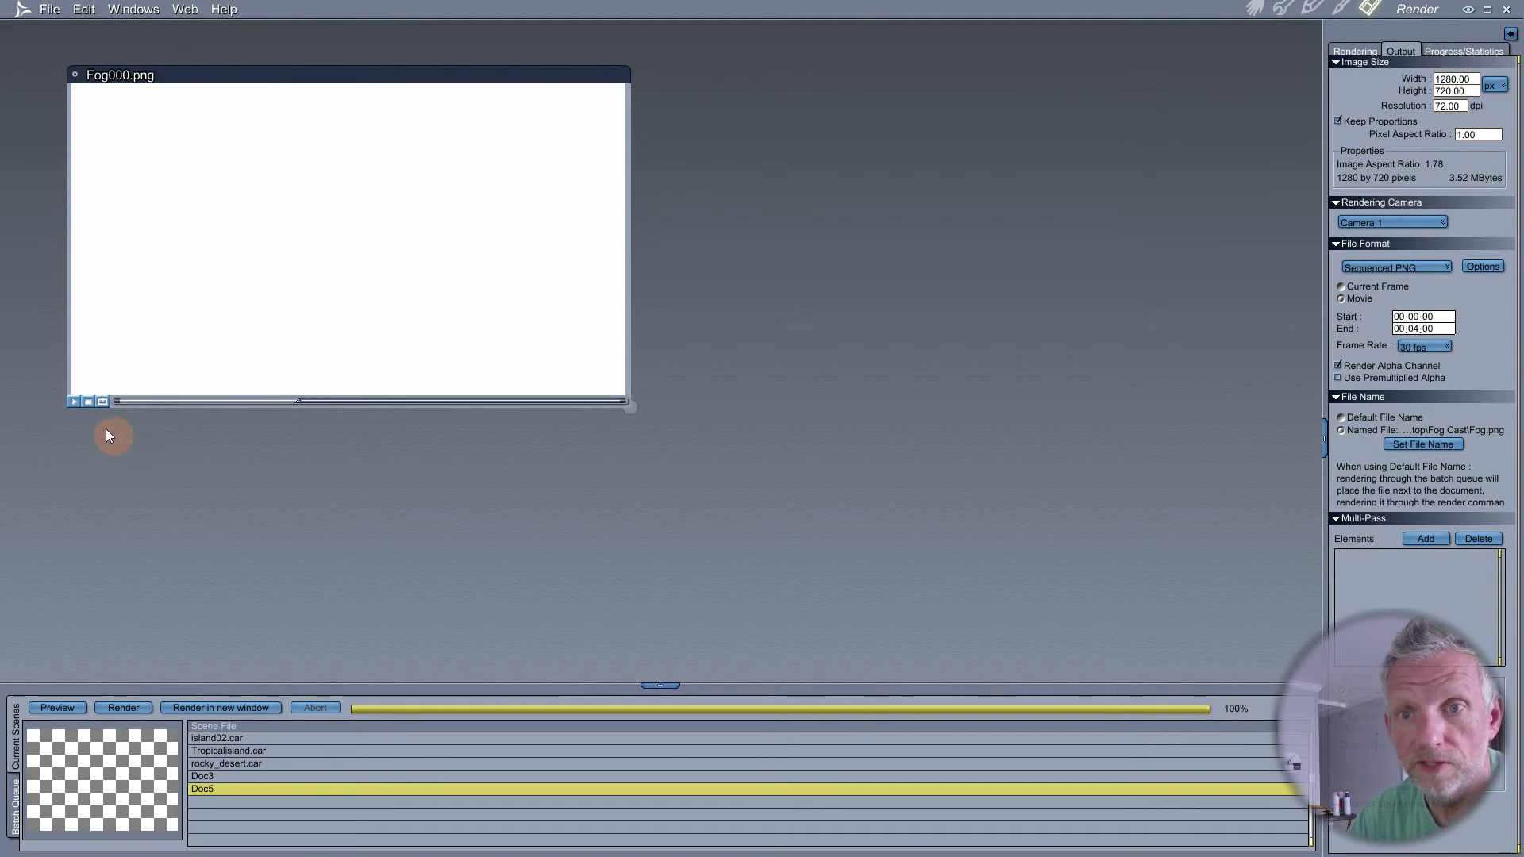
pyautogui.click(88, 402)
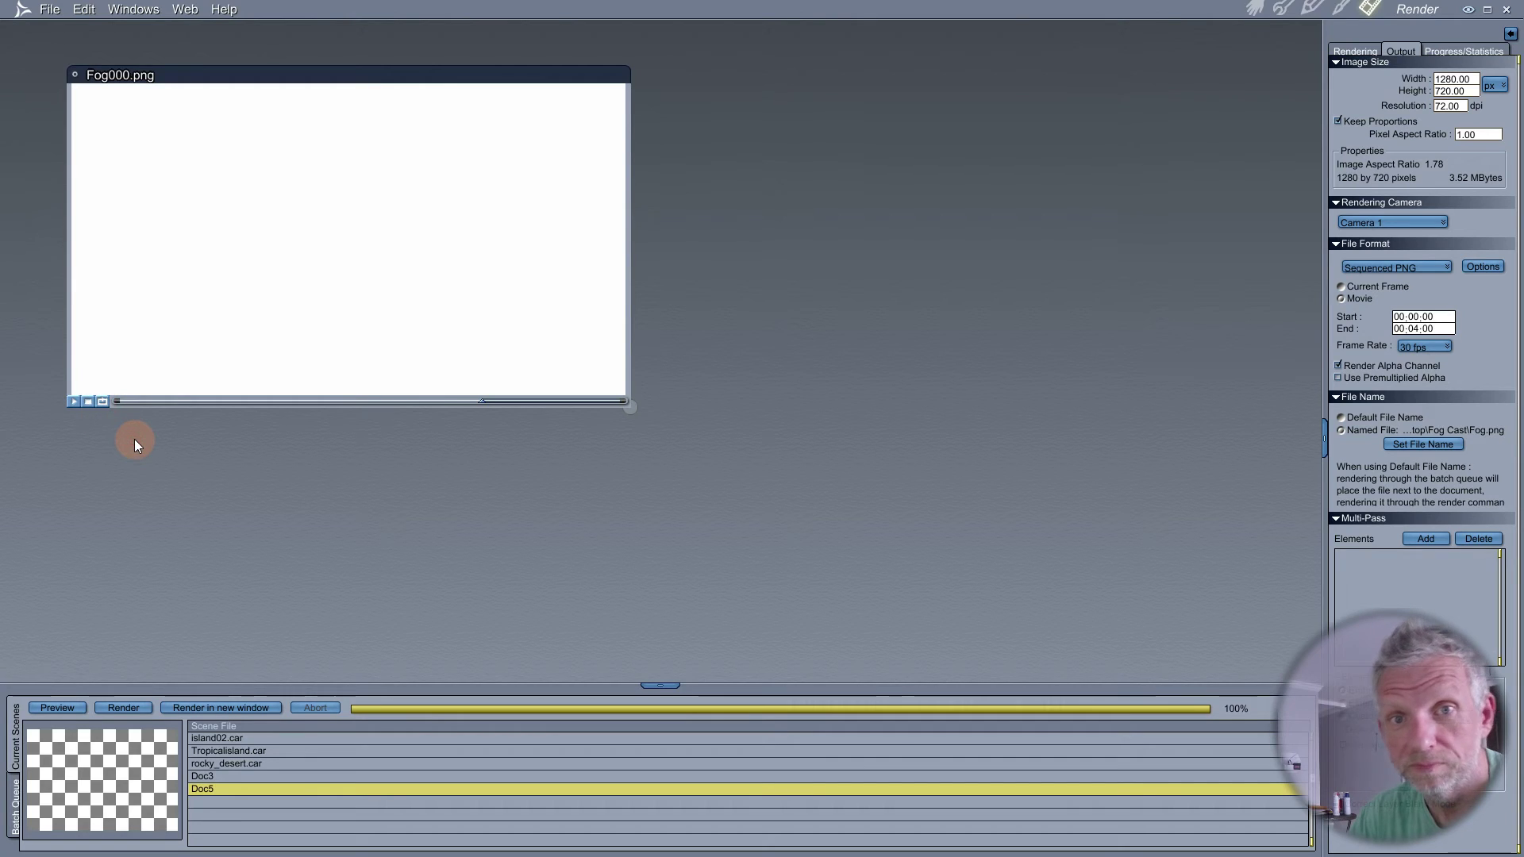
# - Switch back to Photoshop and close the Fog000.png and Untitled-2 documents without saving
pyautogui.click(1469, 9)
pyautogui.moveTo(505, 848)
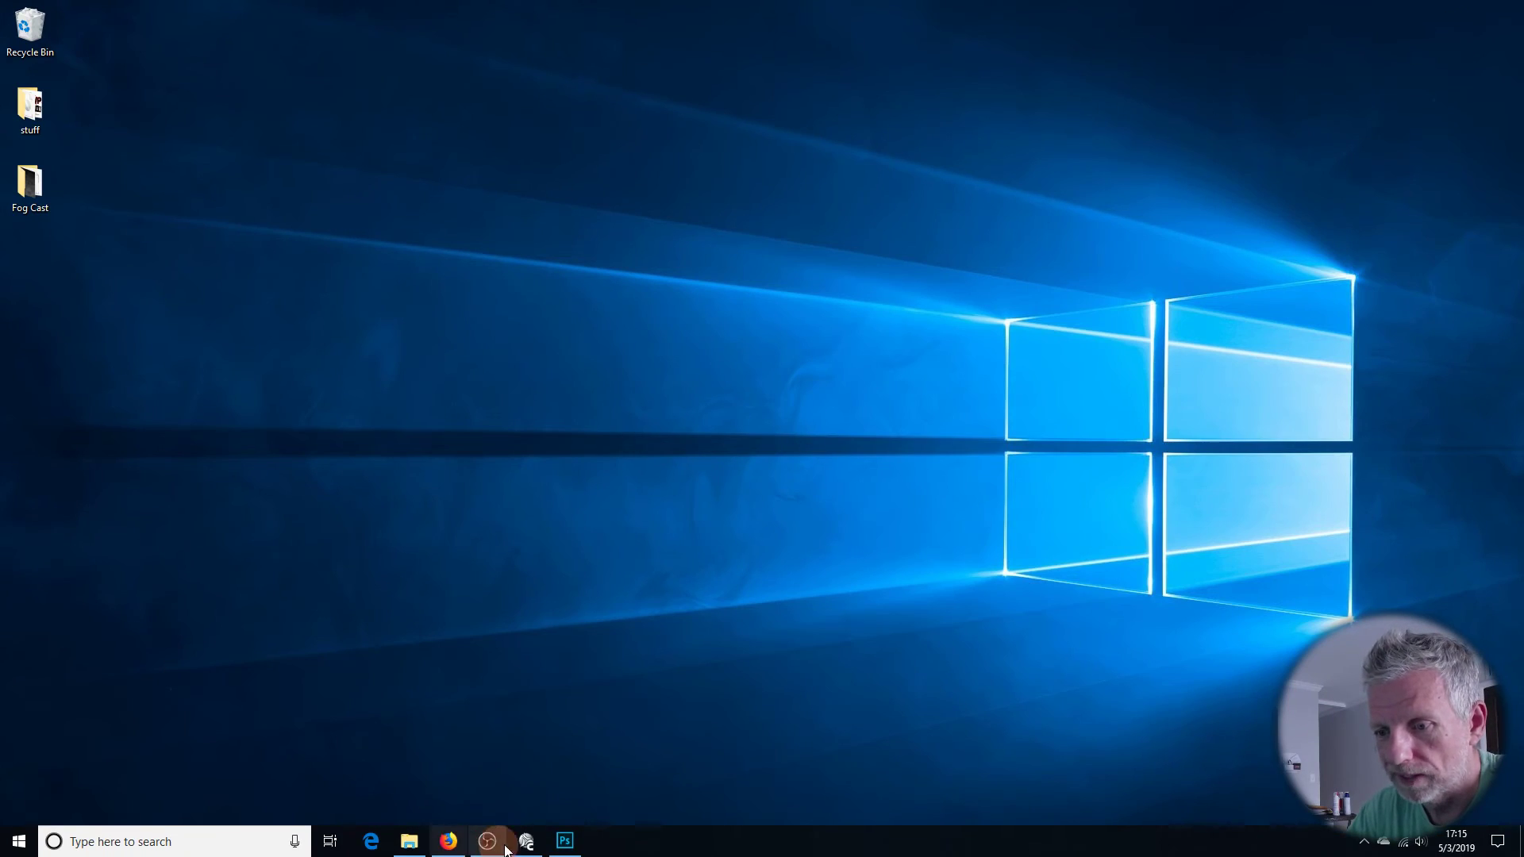
pyautogui.click(562, 842)
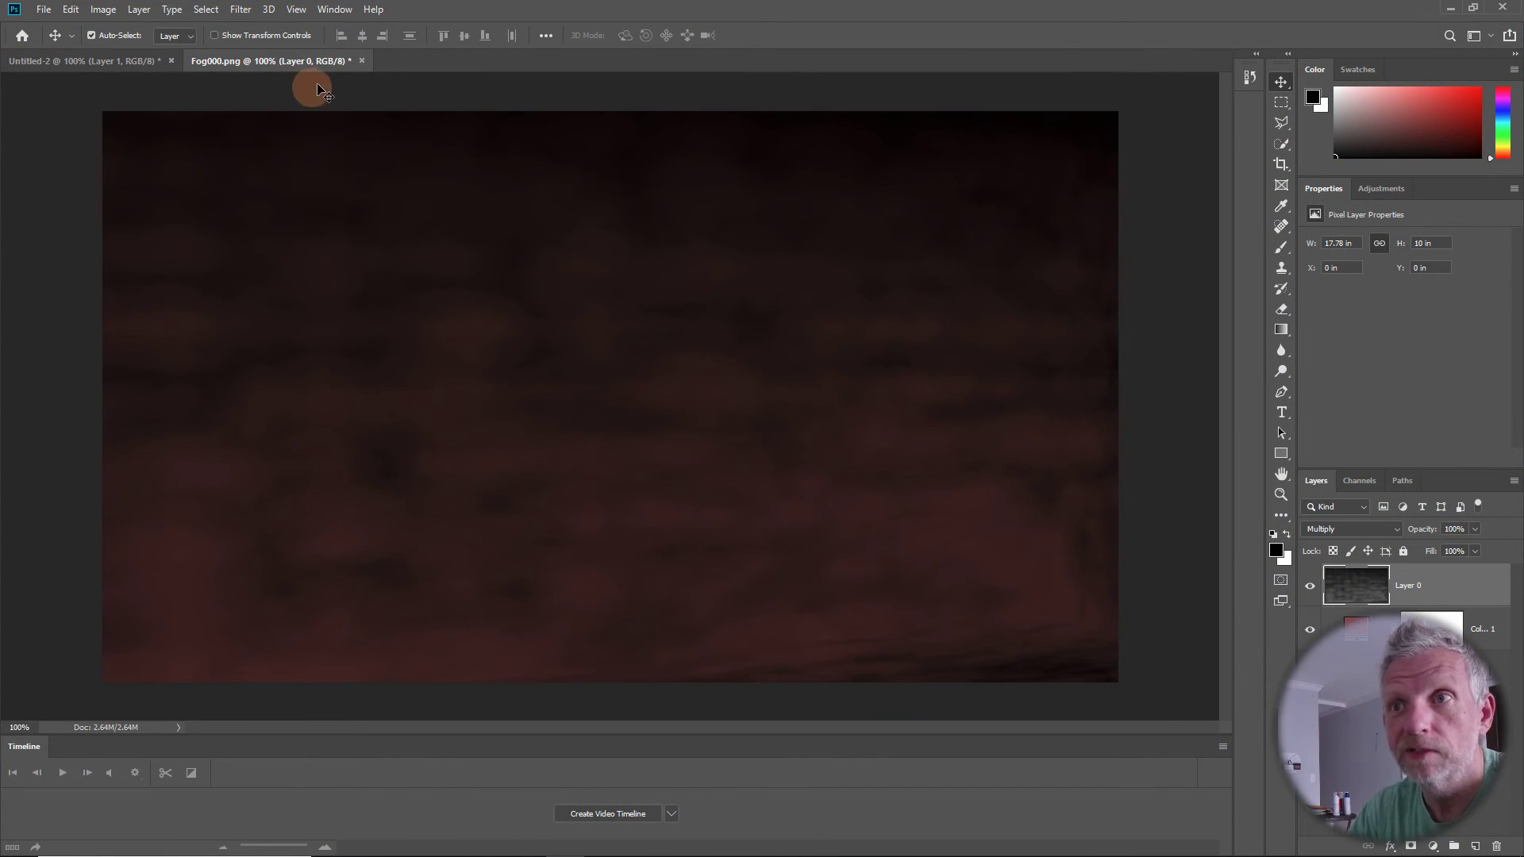
pyautogui.click(360, 61)
pyautogui.click(744, 326)
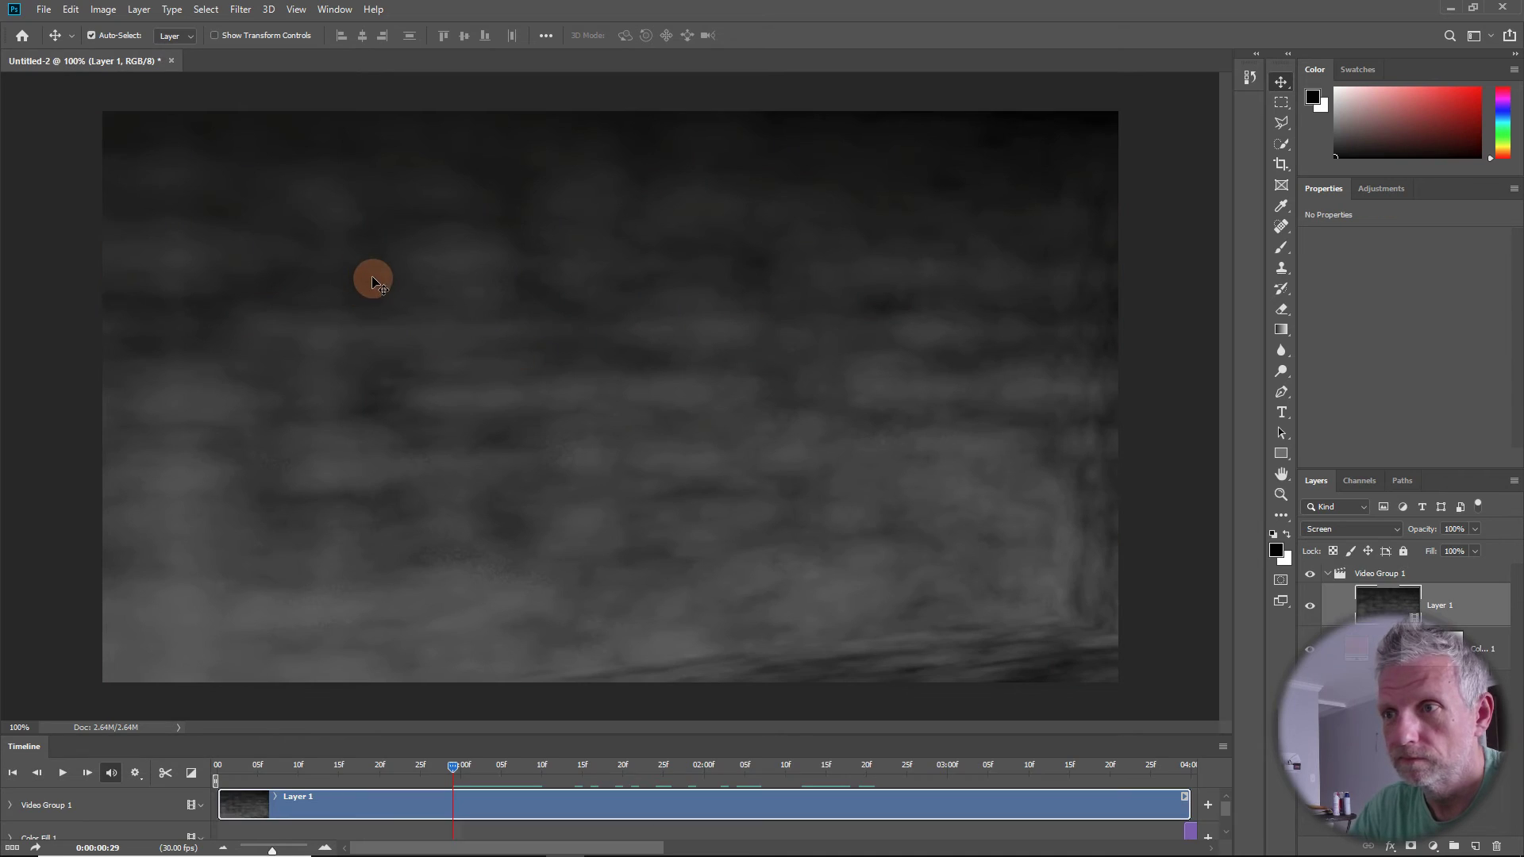
pyautogui.click(173, 61)
pyautogui.click(758, 326)
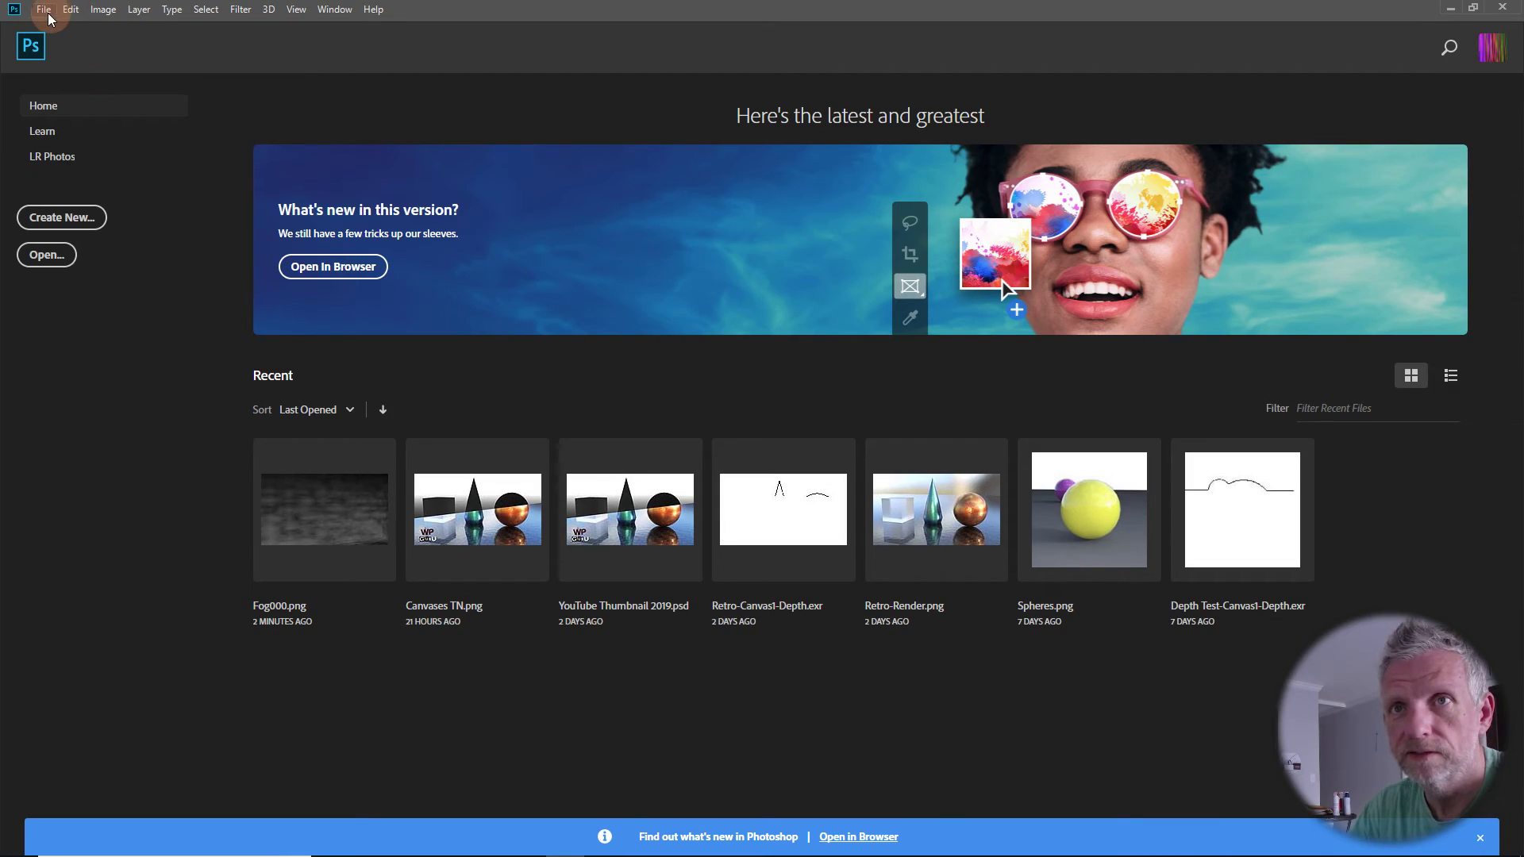
# - Open the Fog Cast PNGs starting from Fog000.png as an image sequence at 30 fps
pyautogui.click(45, 14)
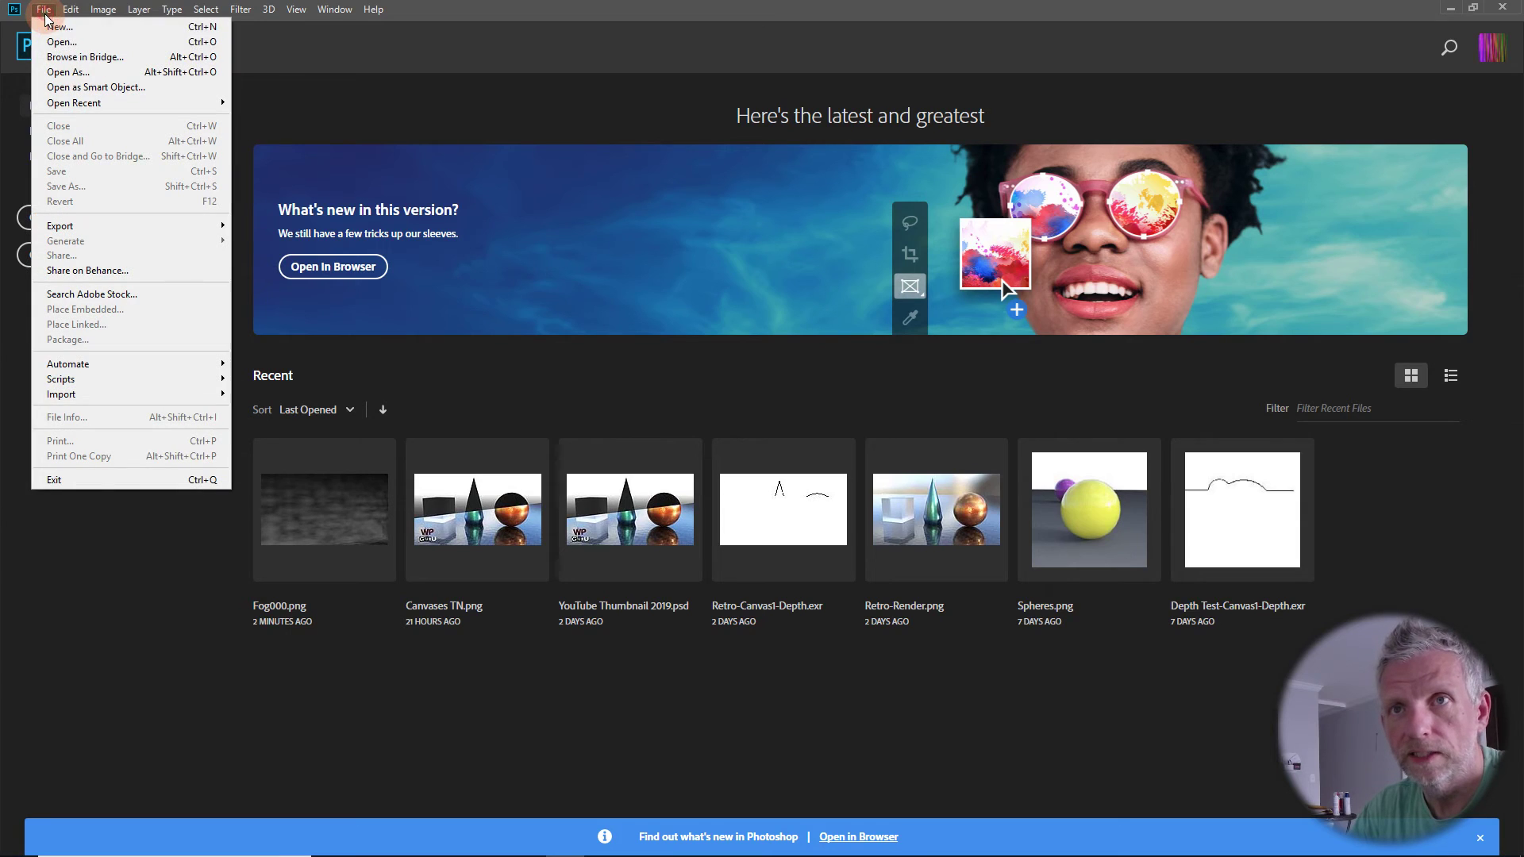
pyautogui.click(86, 43)
pyautogui.click(424, 170)
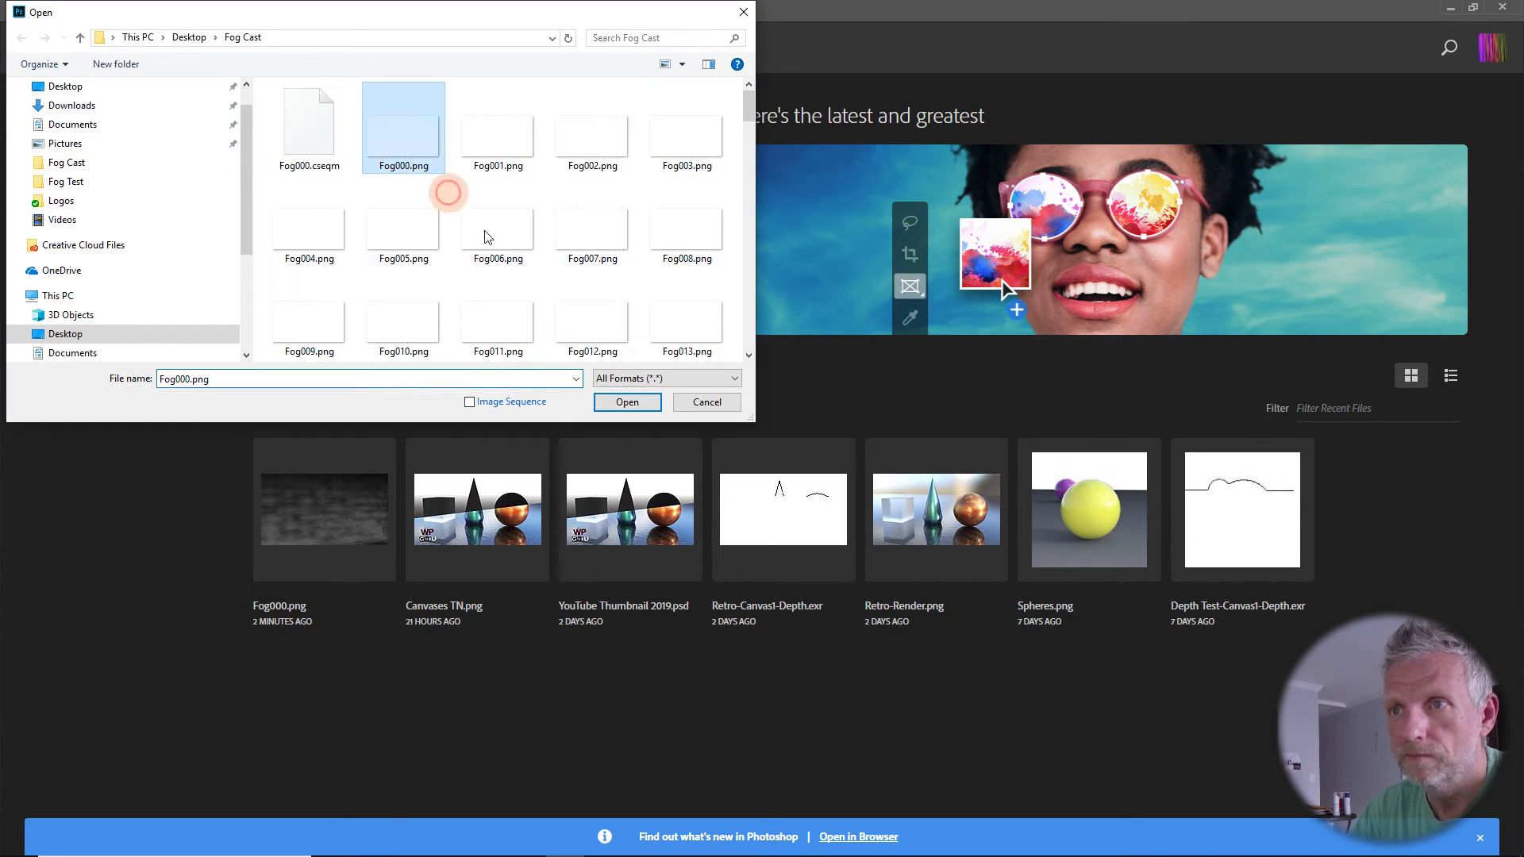
pyautogui.click(627, 402)
pyautogui.click(892, 276)
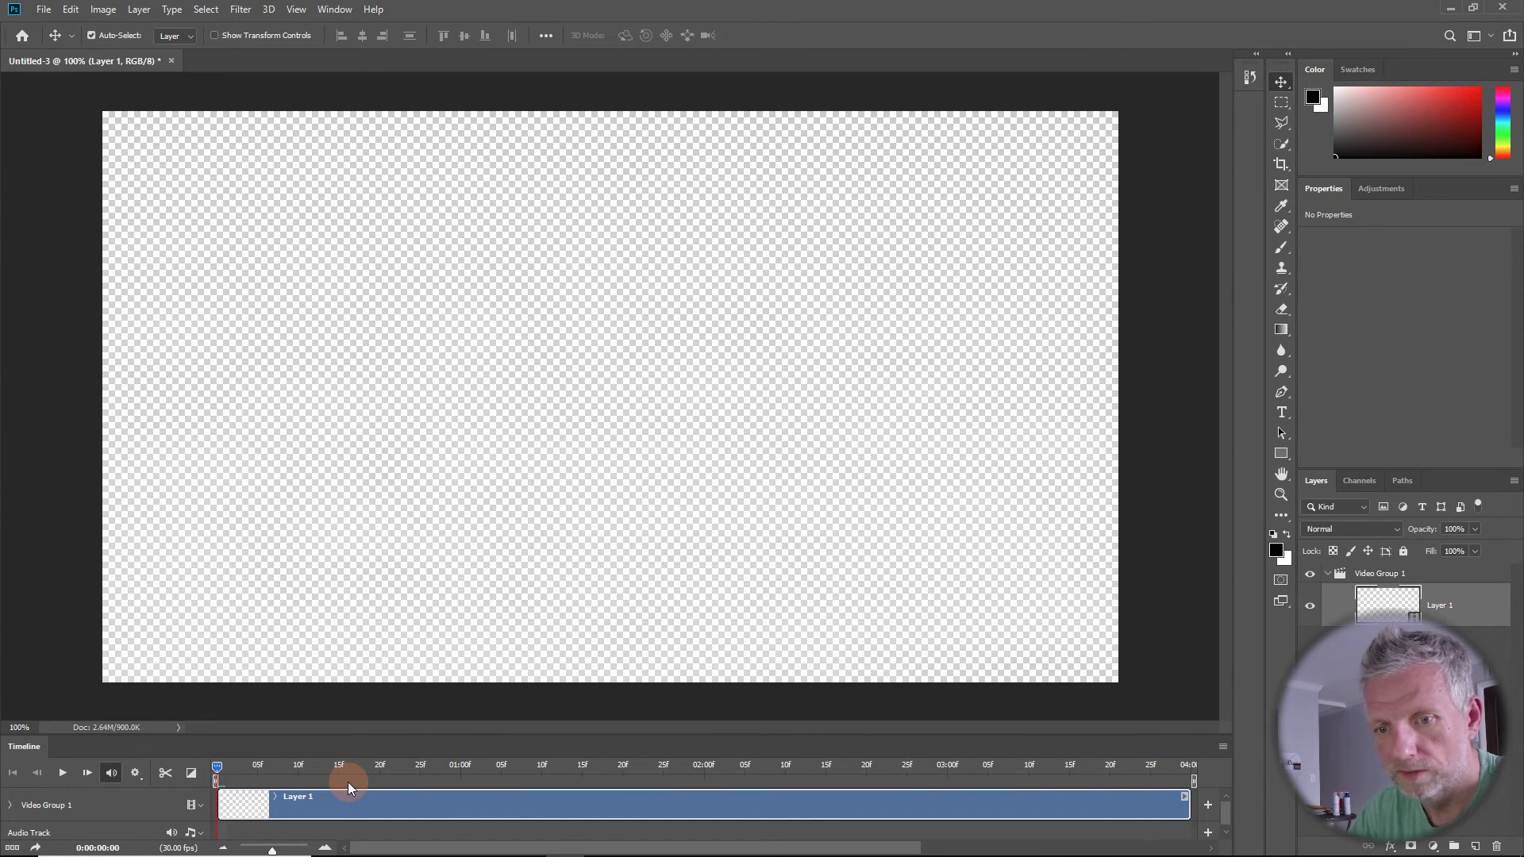
# - Play the transparent fog sequence in the timeline and stop at 0:00:00:19
pyautogui.click(63, 773)
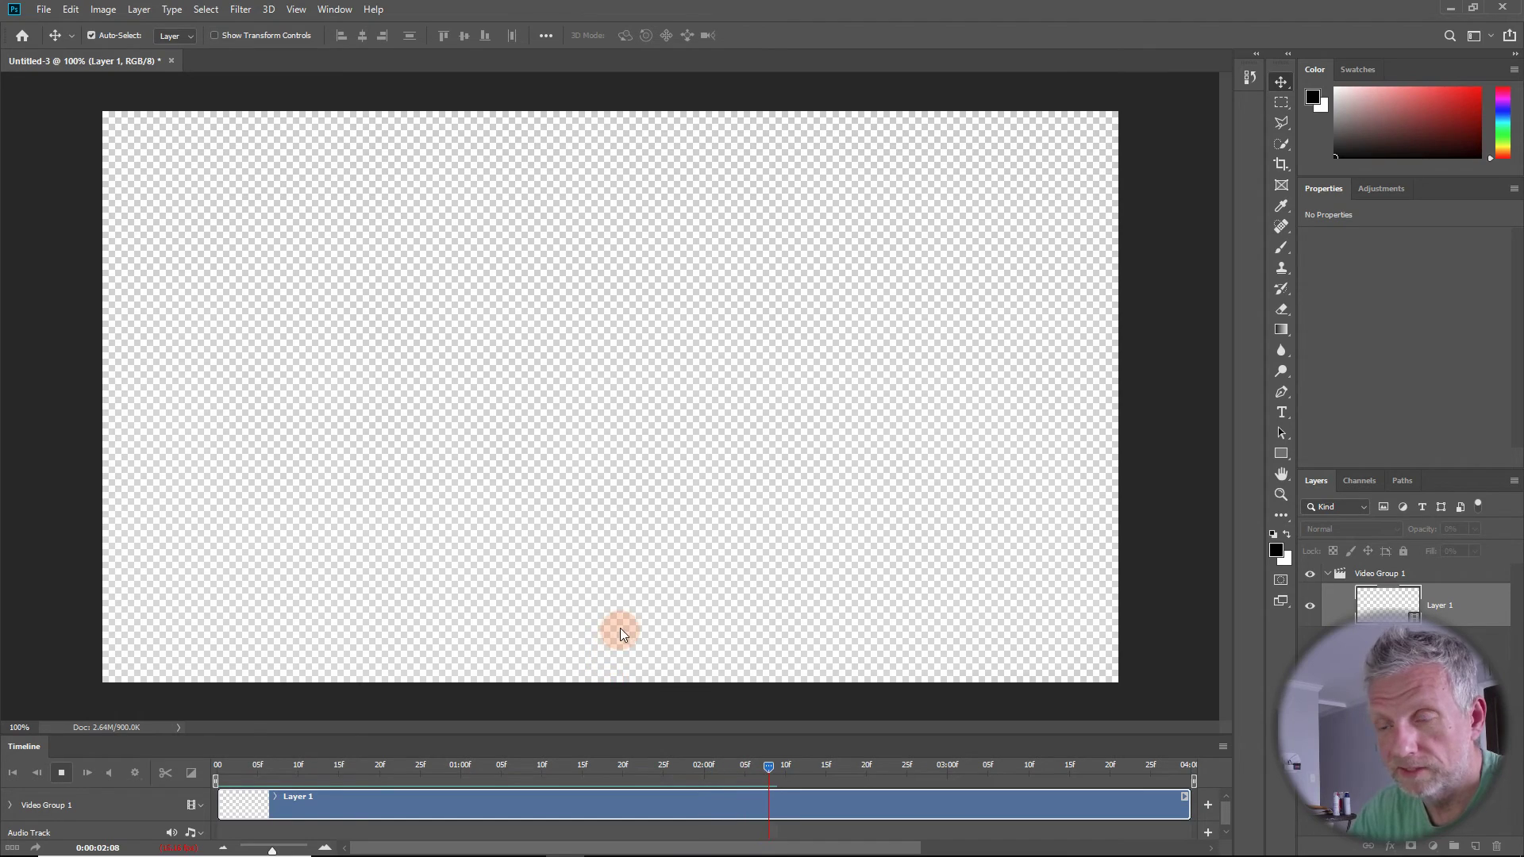
pyautogui.click(61, 773)
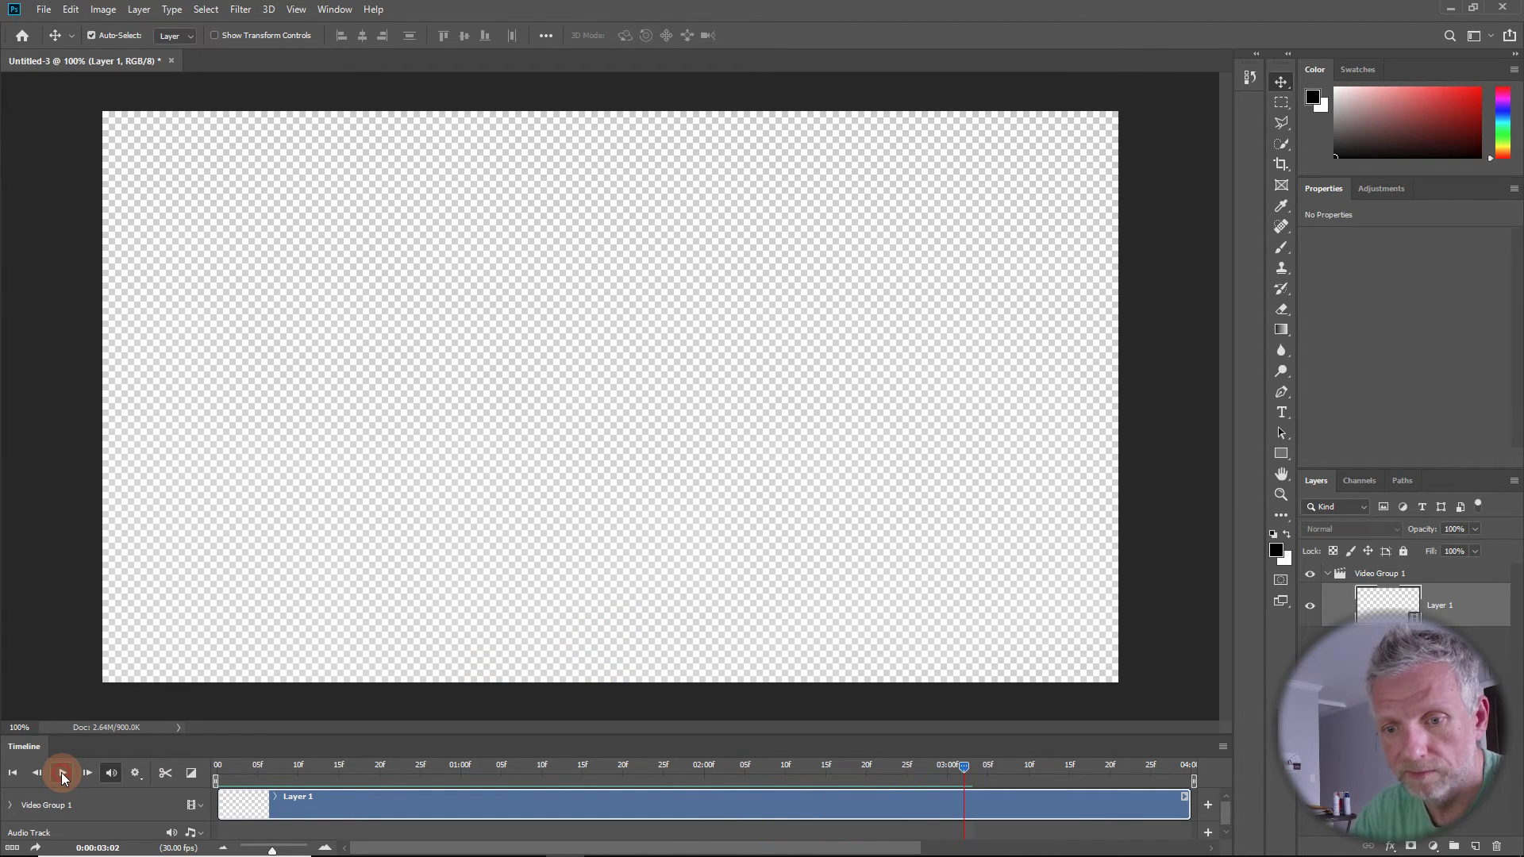
pyautogui.click(61, 775)
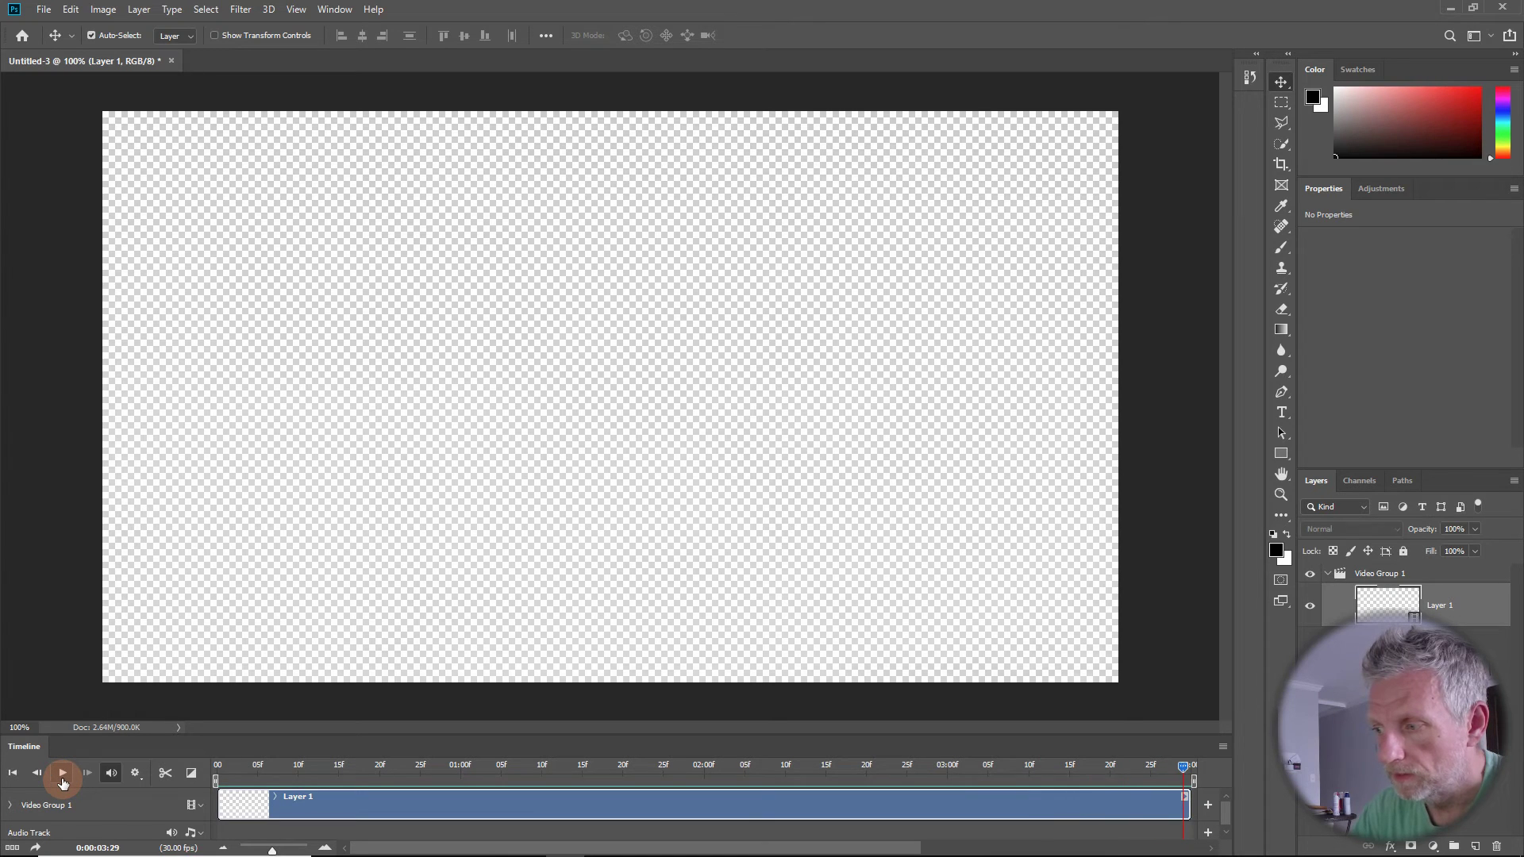
pyautogui.click(62, 776)
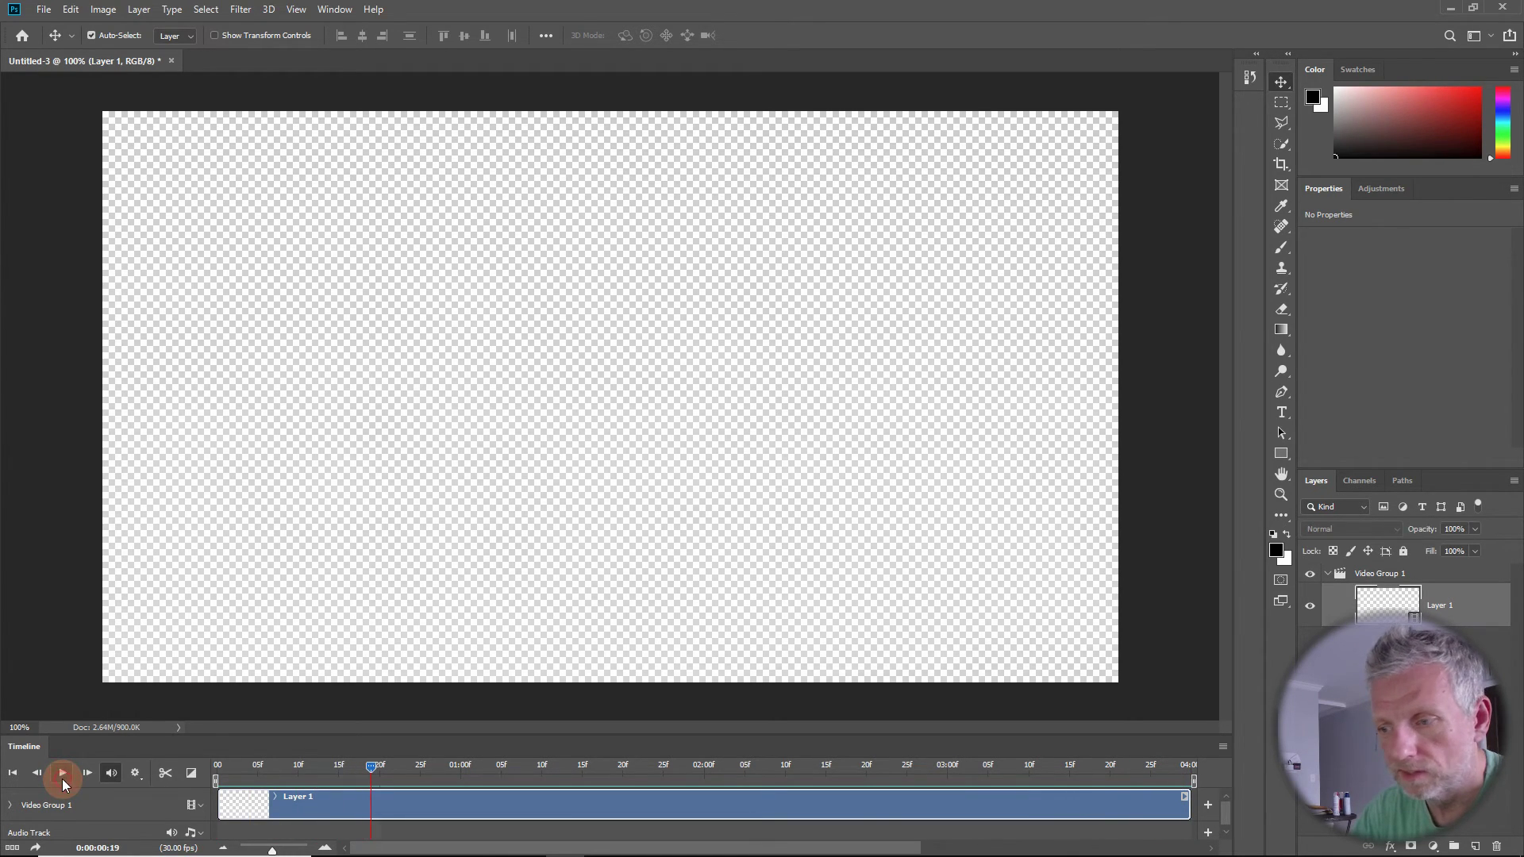
# - Add a muted red solid color fill layer to the fog sequence document
pyautogui.click(1432, 846)
pyautogui.click(1460, 569)
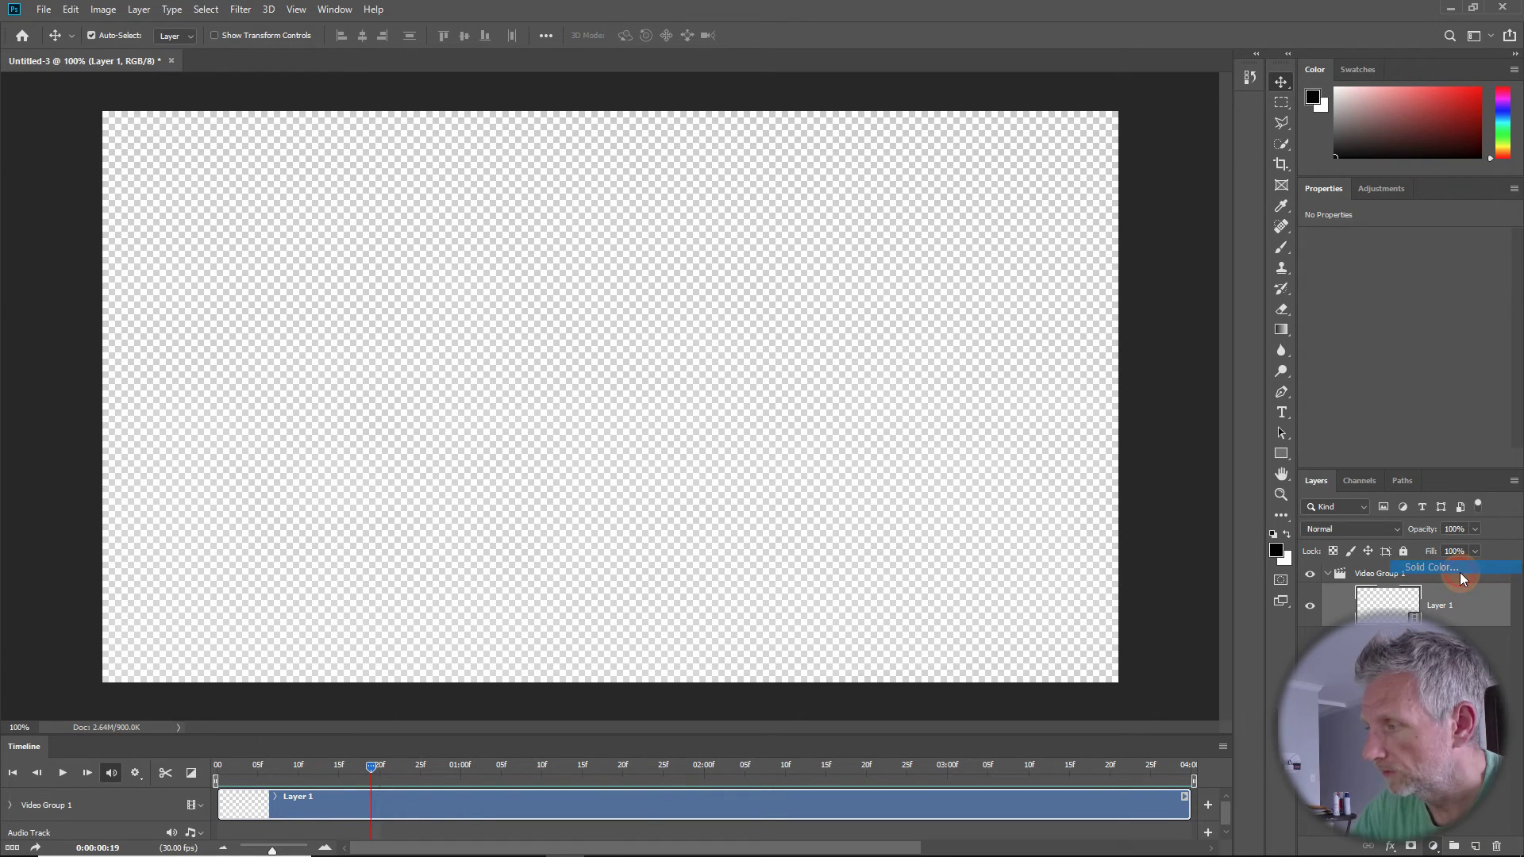
pyautogui.click(639, 277)
pyautogui.click(905, 199)
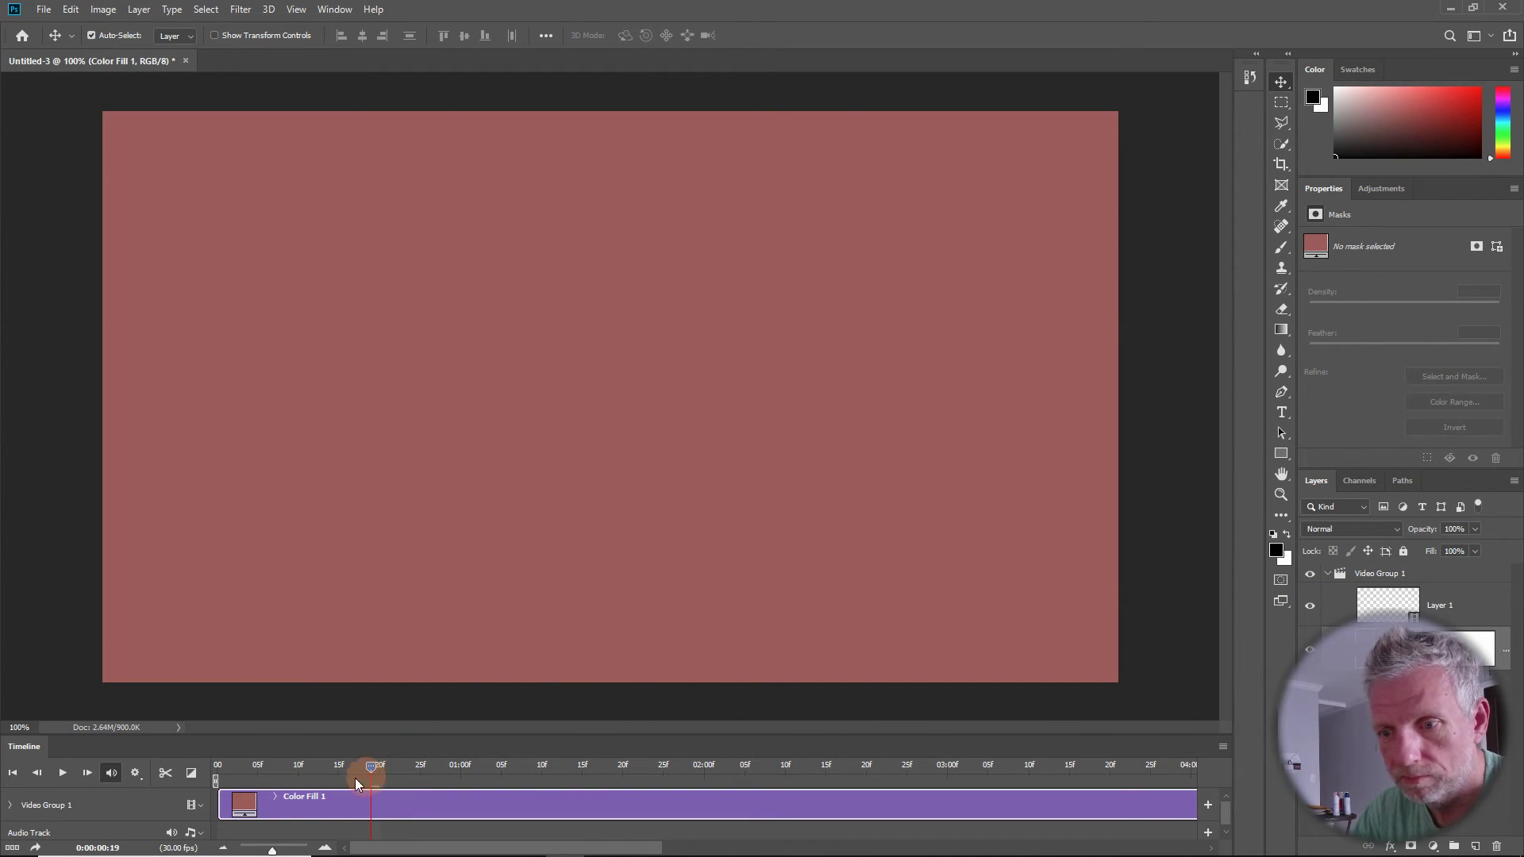
# - Play the timeline with the red fill in place, then delete the Color Fill 1 layer
pyautogui.click(62, 773)
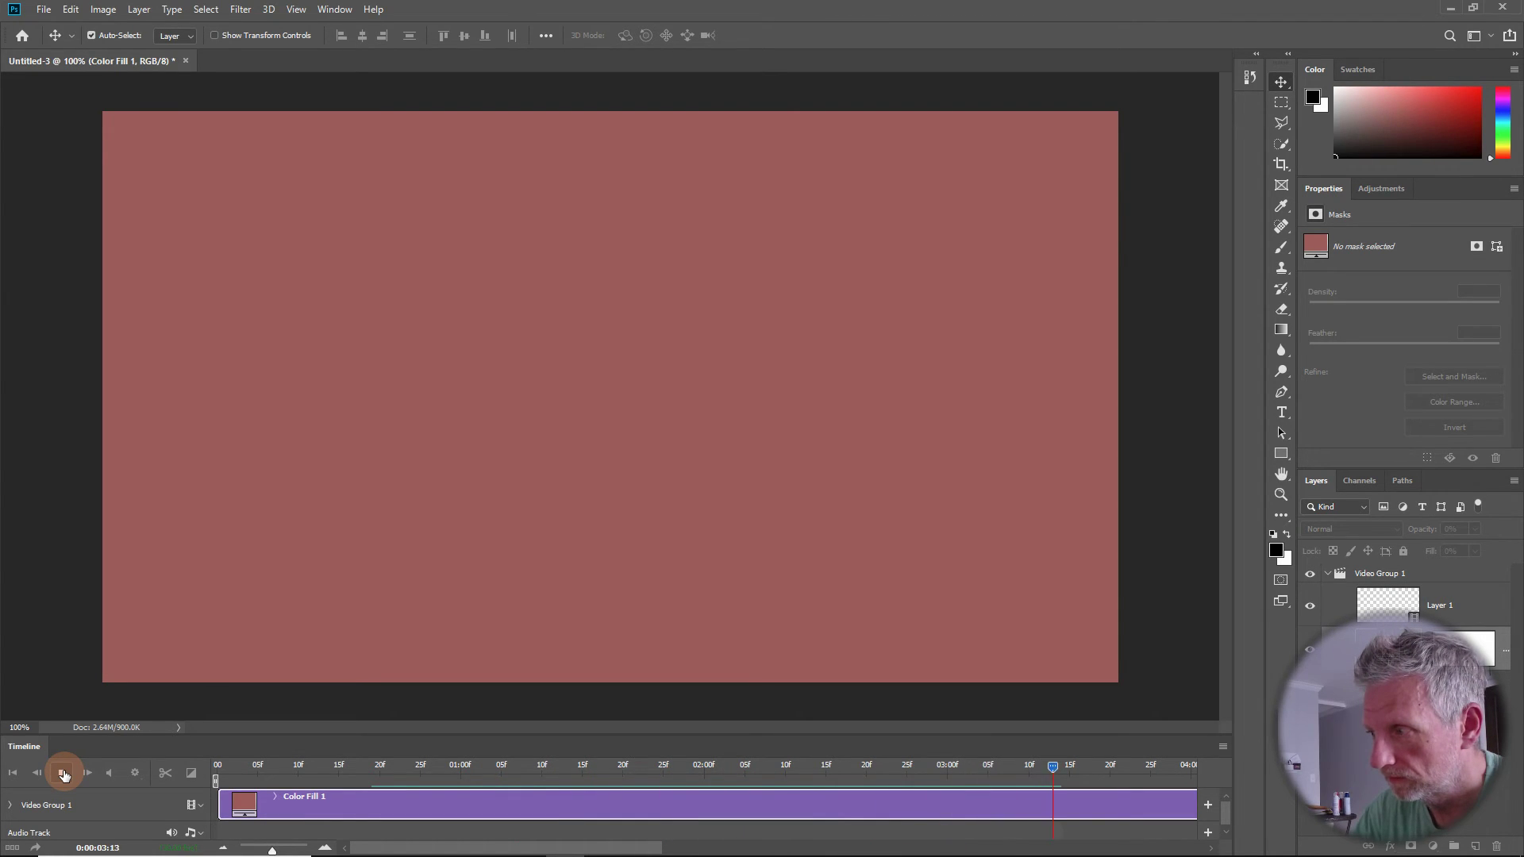
pyautogui.click(64, 774)
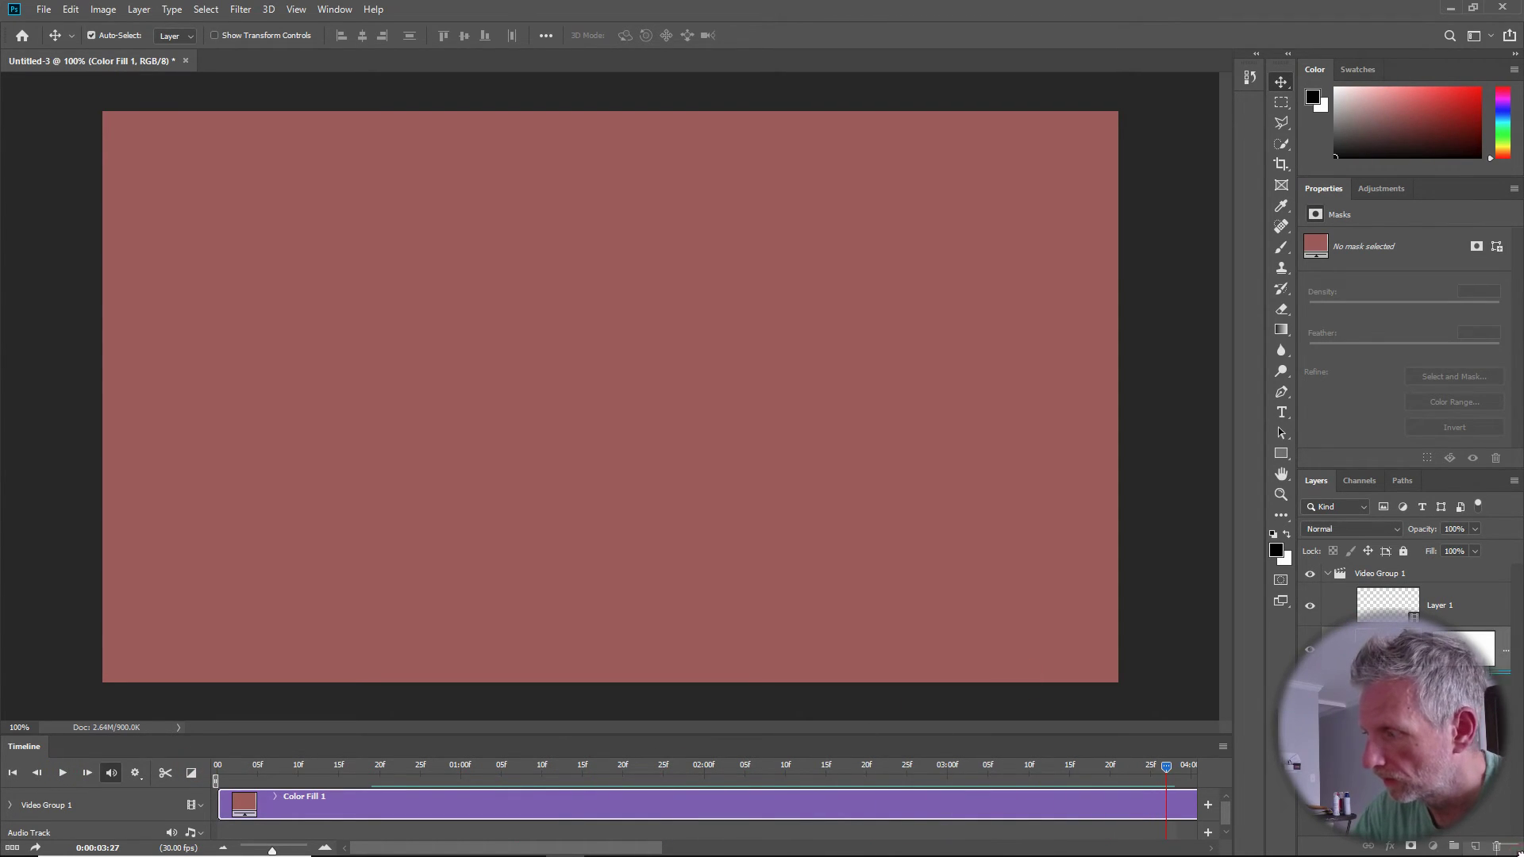
pyautogui.click(1498, 846)
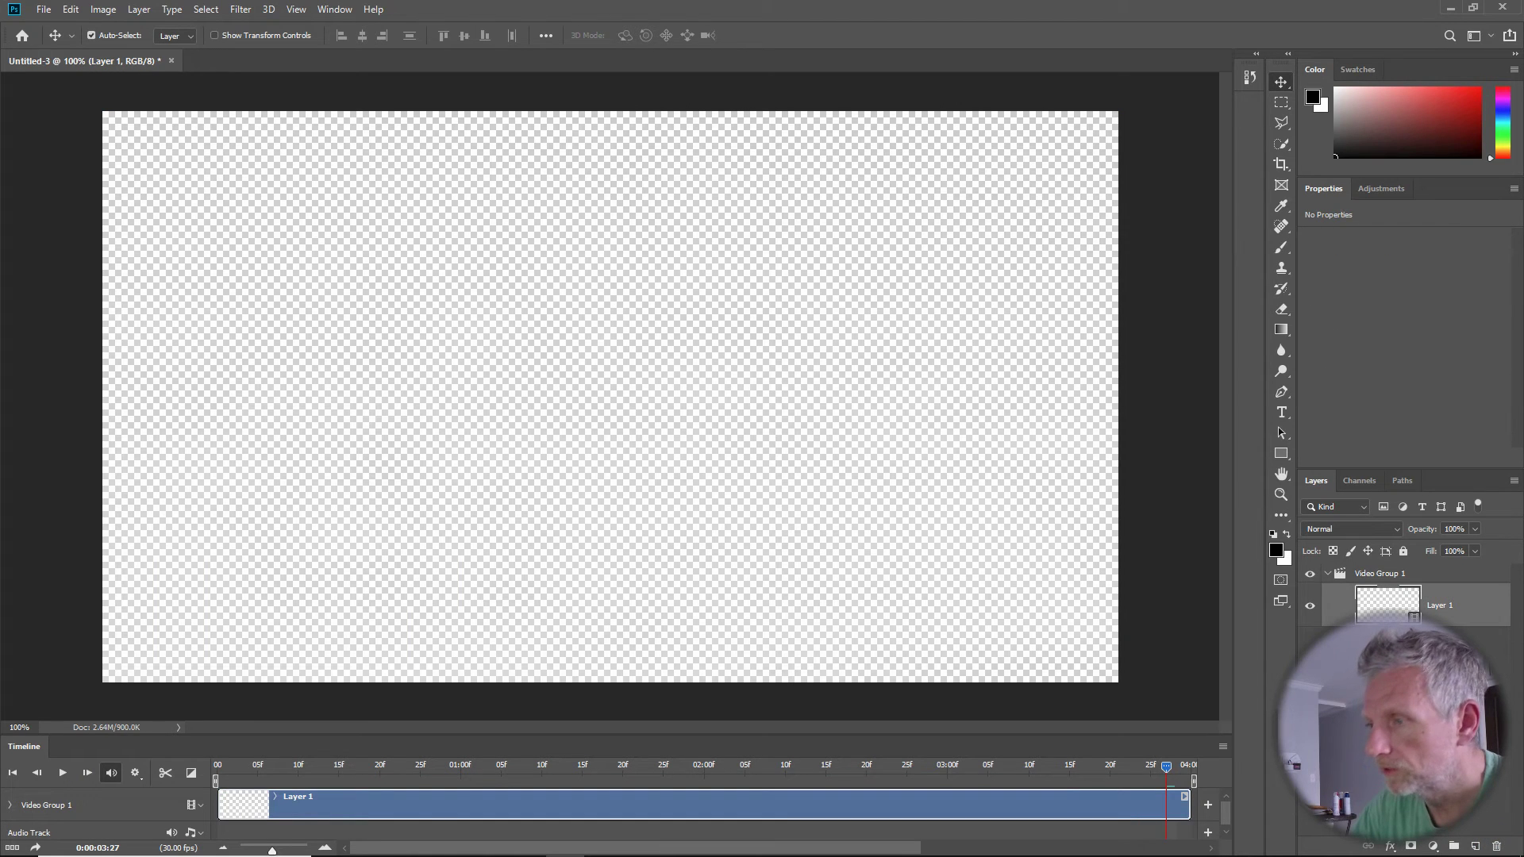
# - Render the video as Alpha Fog in QuickTime, Animation High Quality, with the alpha channel set to Straight - Unmatted
pyautogui.click(44, 8)
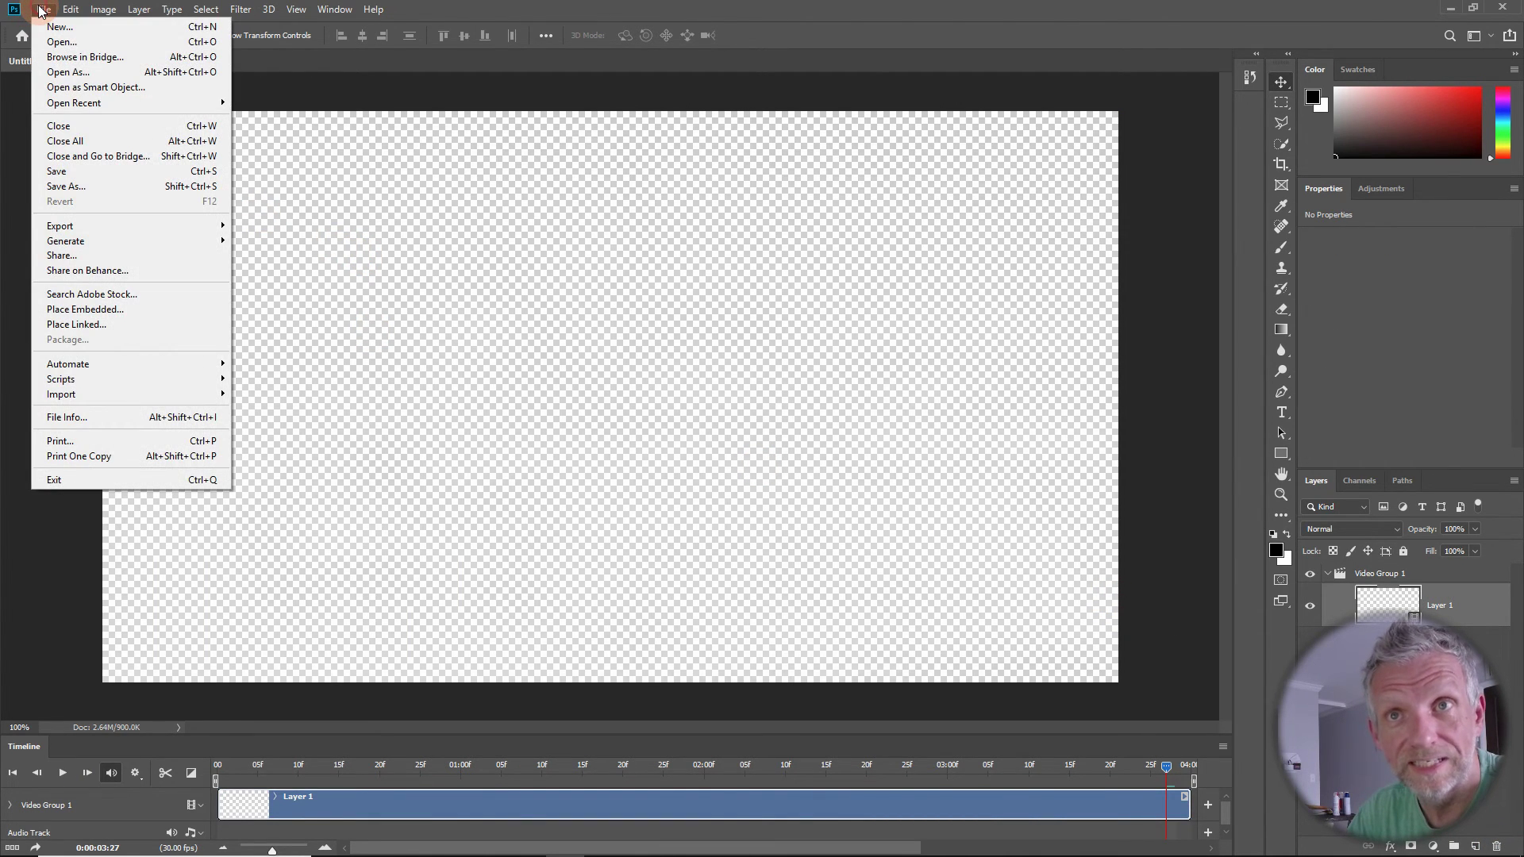
pyautogui.moveTo(118, 225)
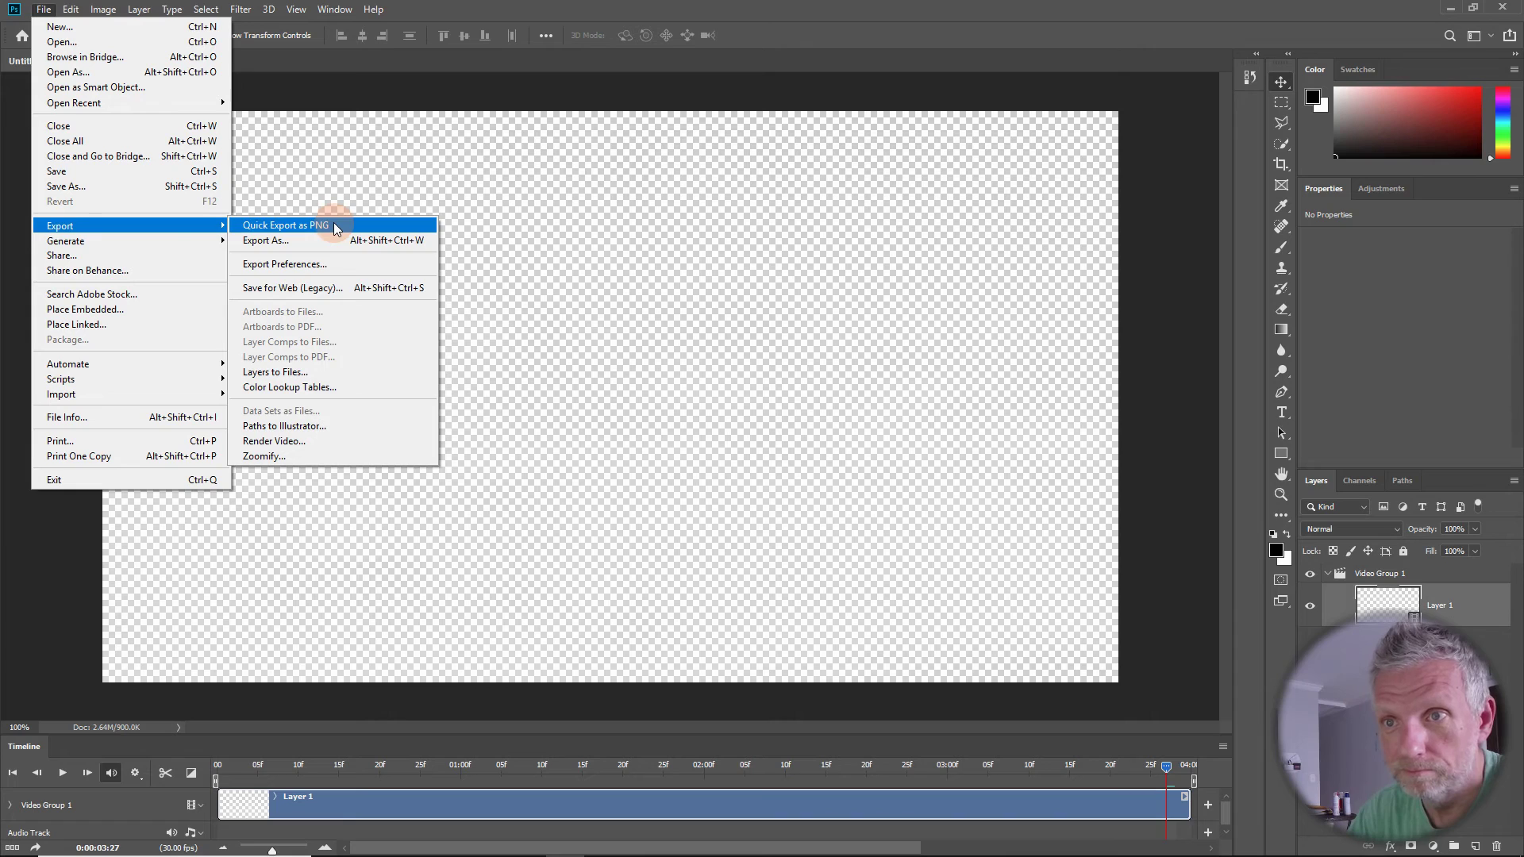
pyautogui.click(327, 441)
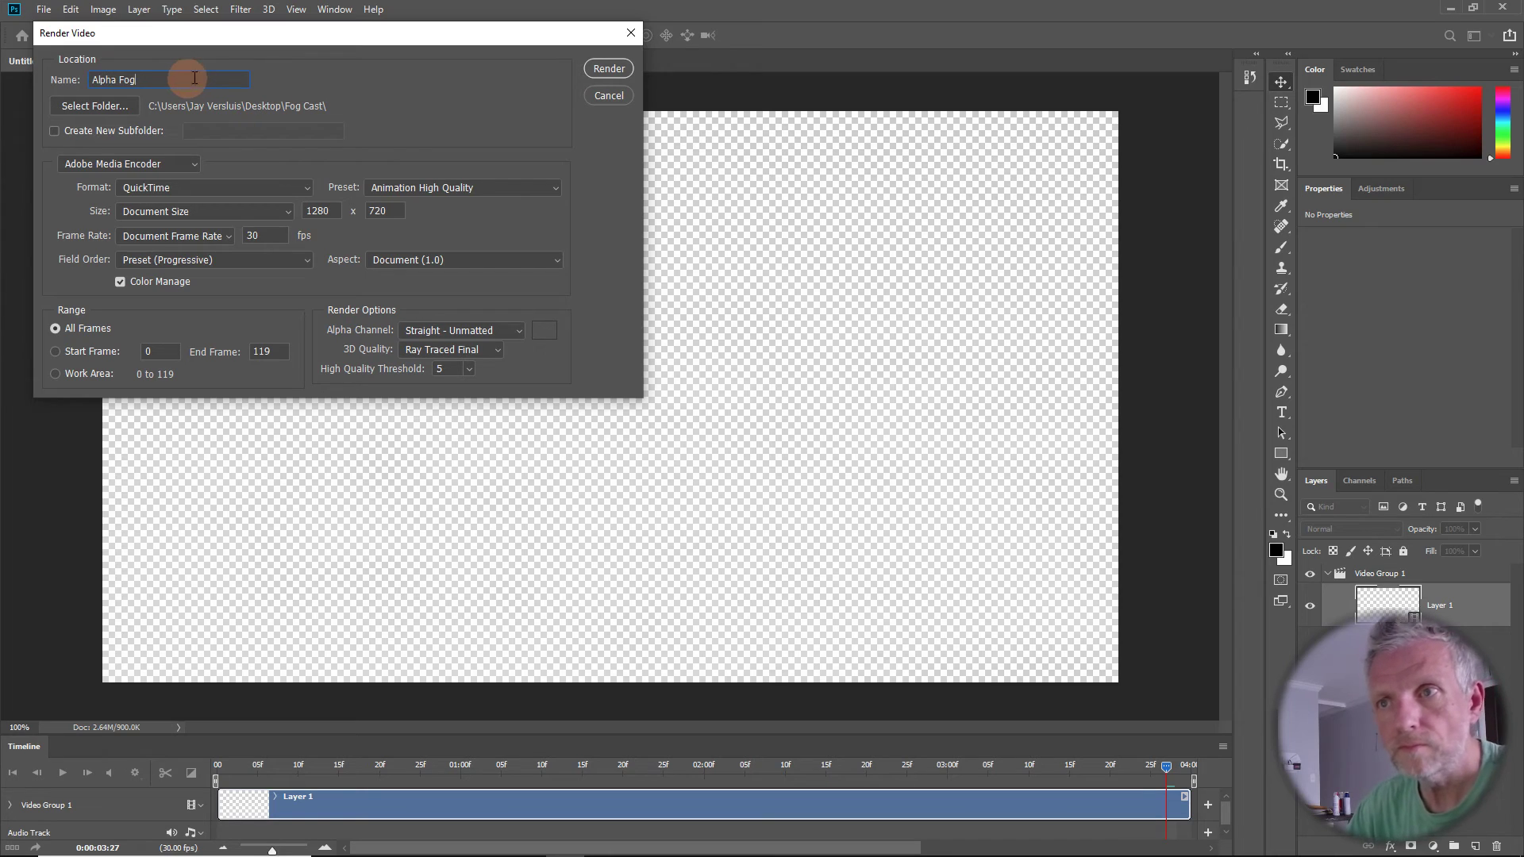
pyautogui.click(506, 331)
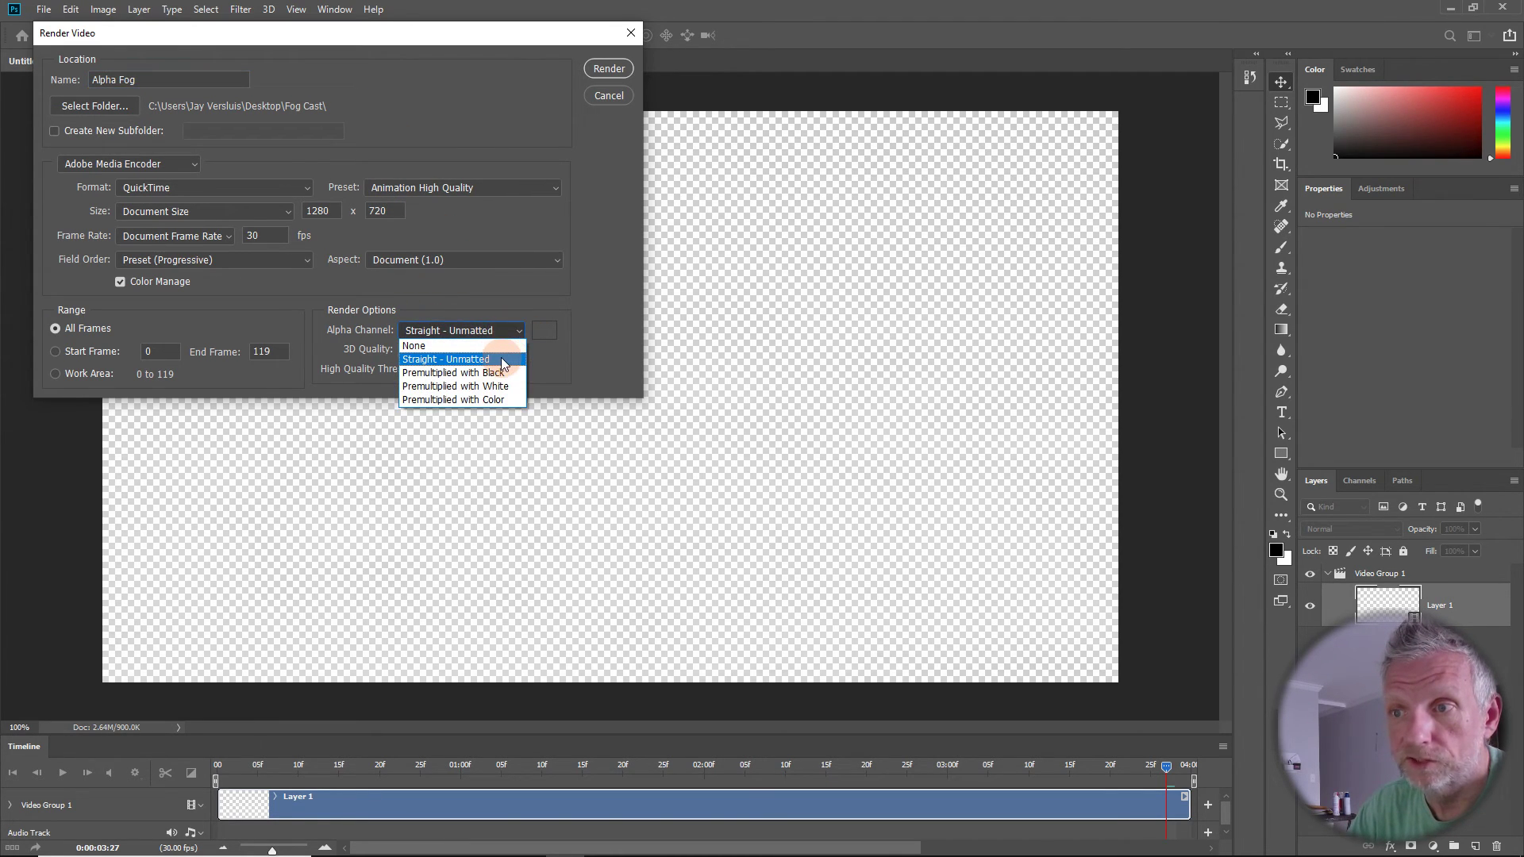
pyautogui.click(501, 359)
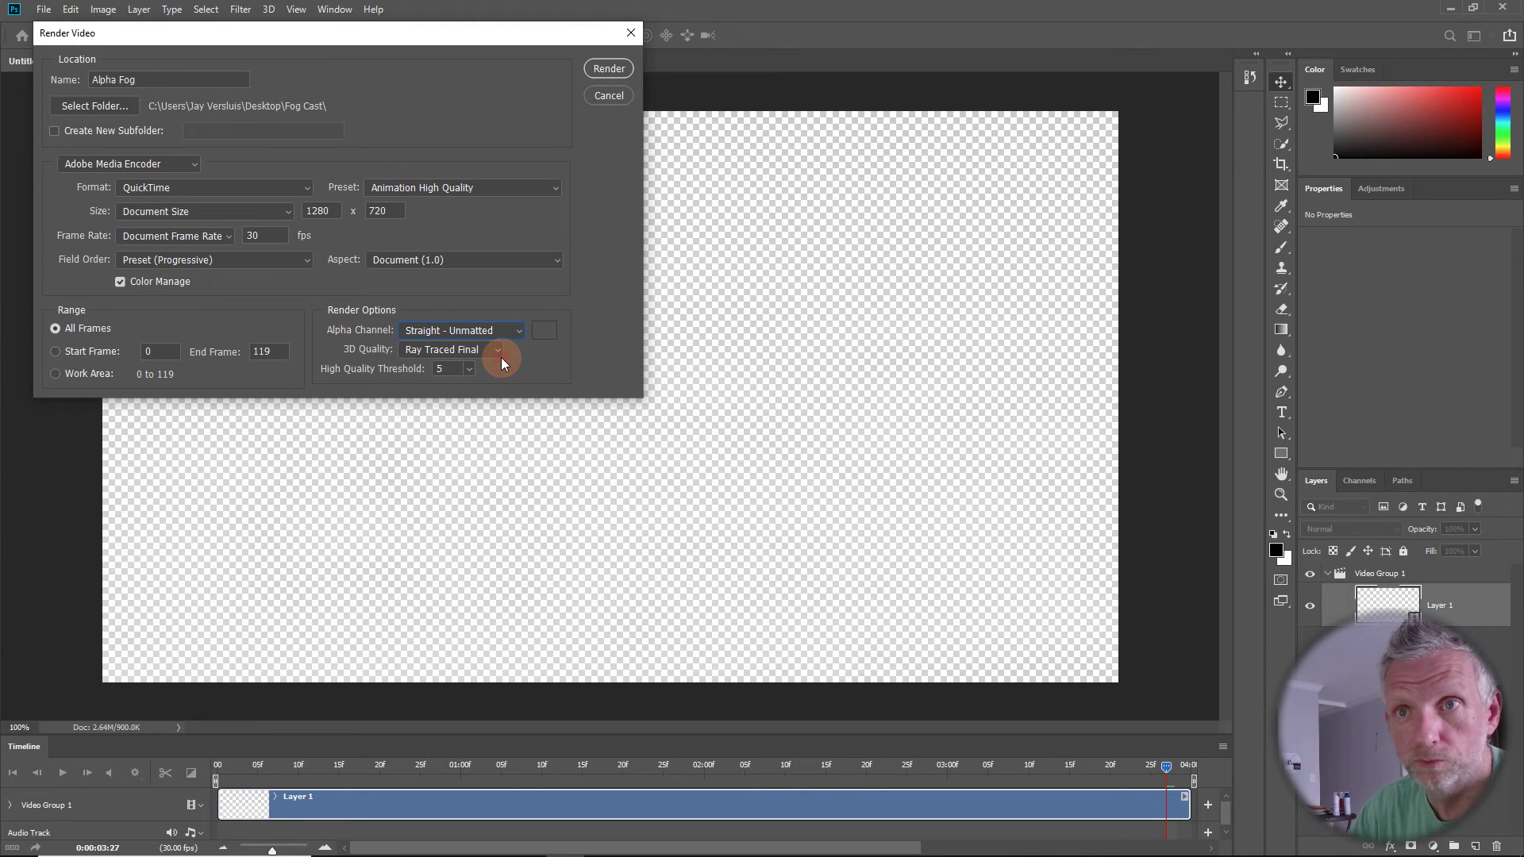
pyautogui.click(599, 72)
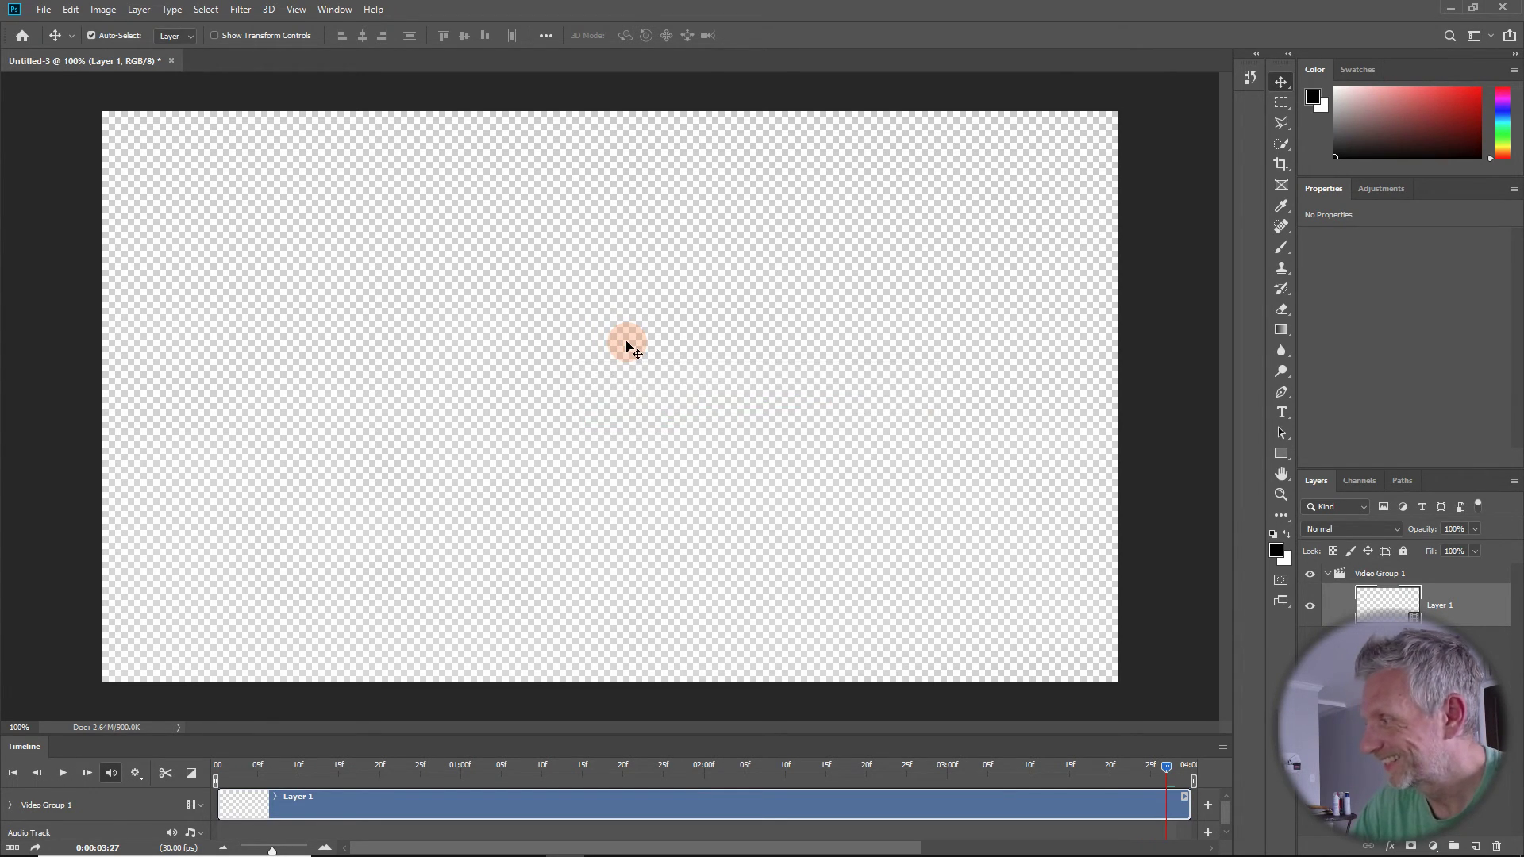
# - Switch to OBS and bring up the CAM Full clean scene
pyautogui.click(1451, 7)
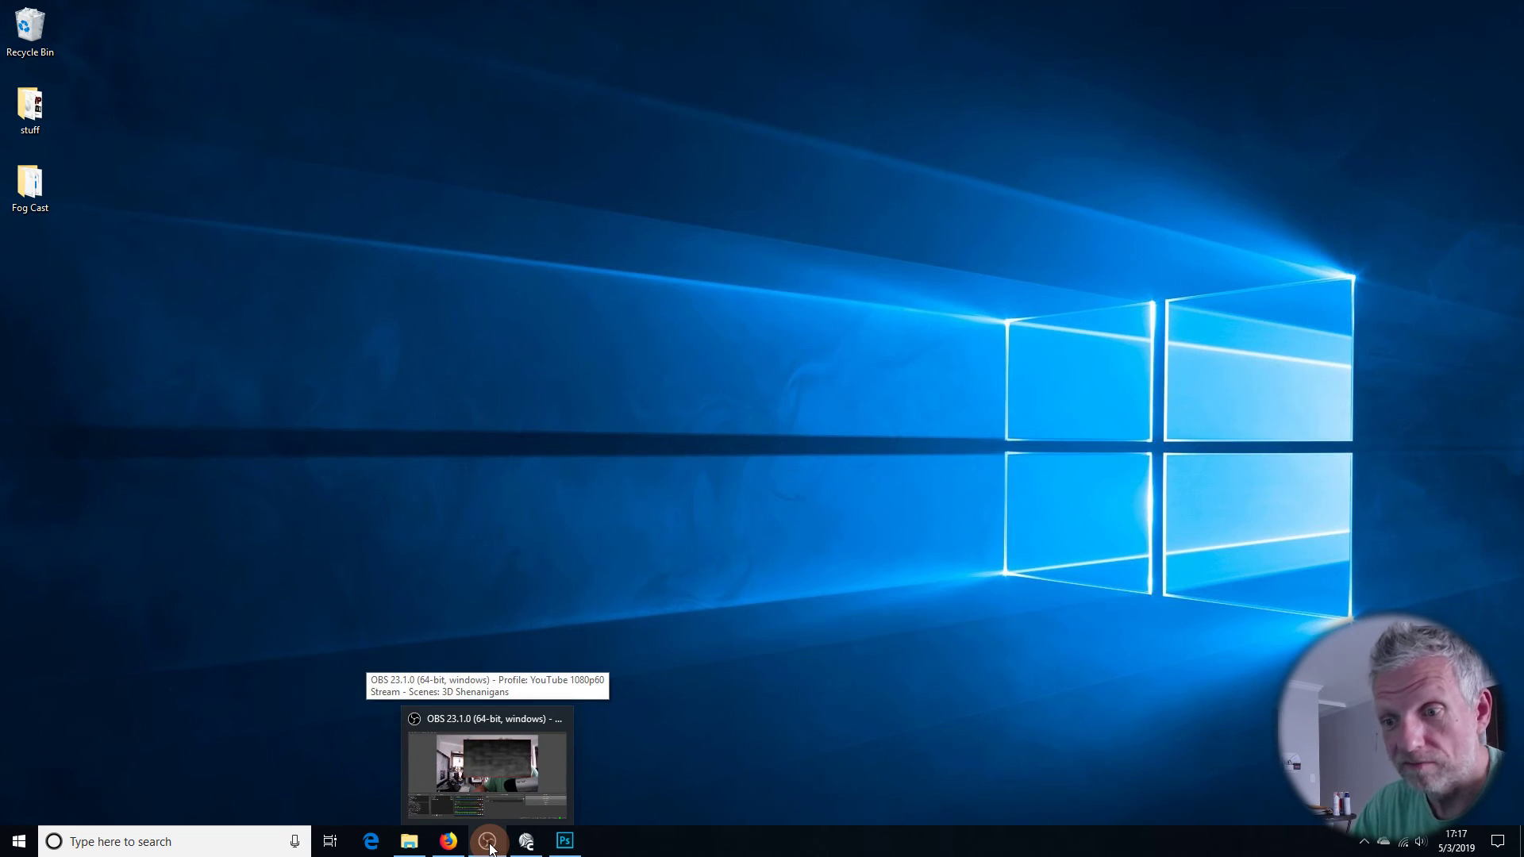
pyautogui.click(488, 842)
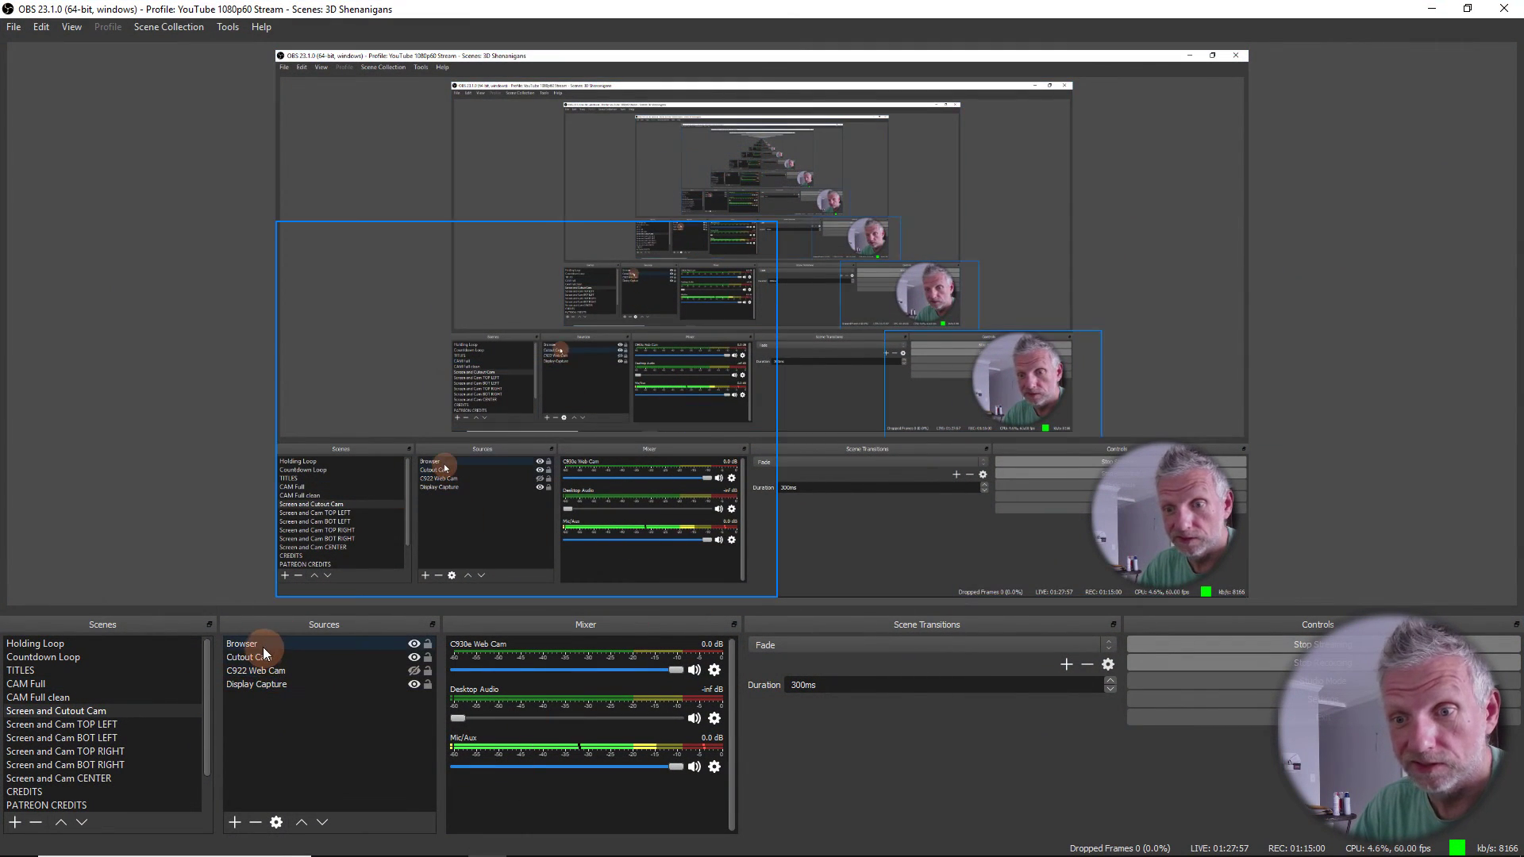
pyautogui.click(88, 684)
pyautogui.click(107, 696)
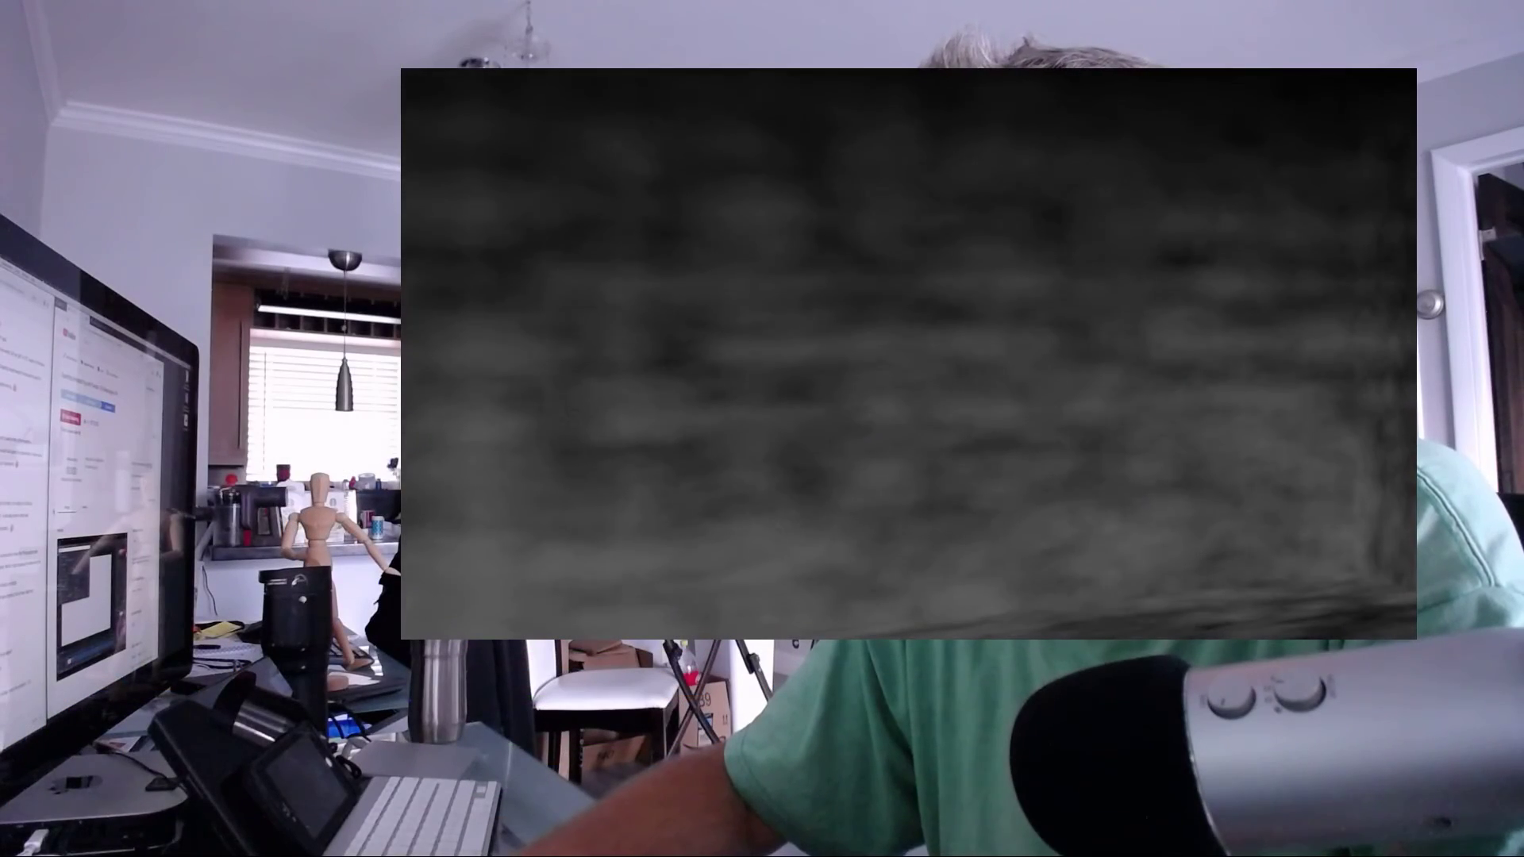